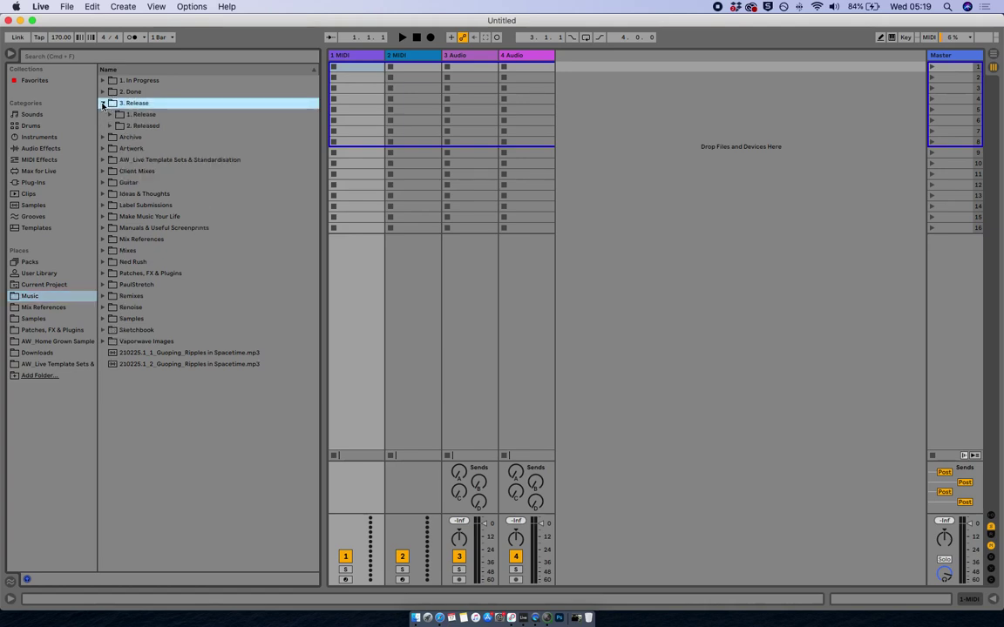
# Import all tracks from 1-Audio to 17-LABS of 210228_Spacetime 175.als into the new set after the existing tracks
pyautogui.click(110, 115)
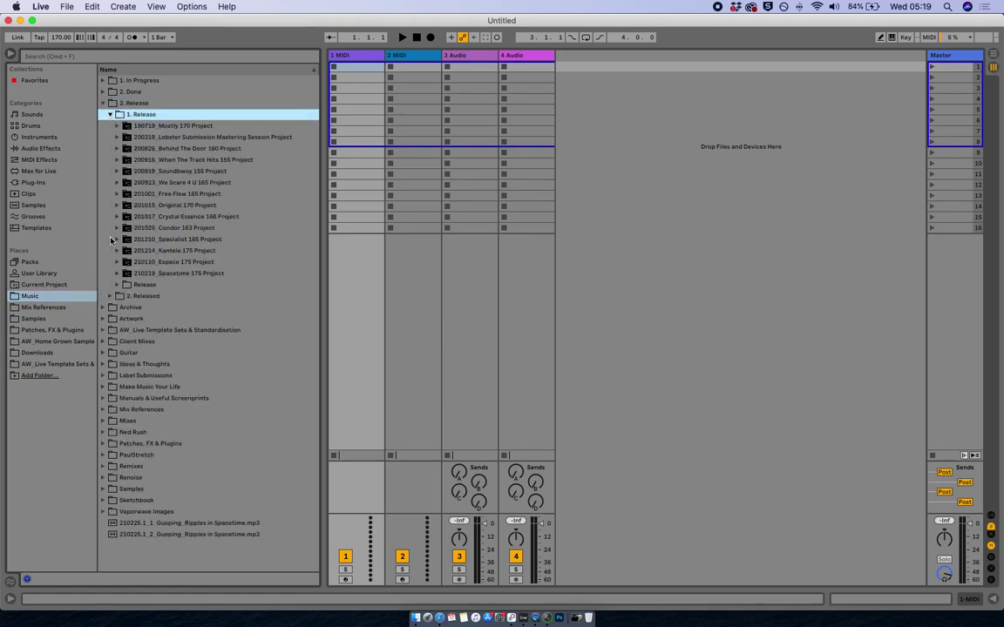
pyautogui.click(117, 274)
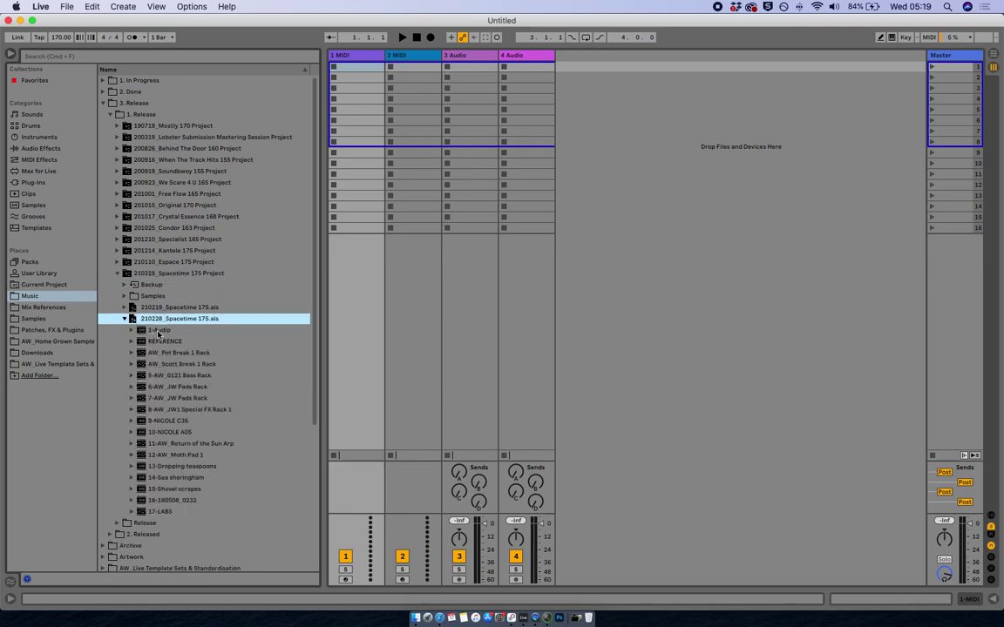
pyautogui.click(158, 334)
pyautogui.keyDown('shift'); pyautogui.click(159, 512); pyautogui.keyUp('shift')
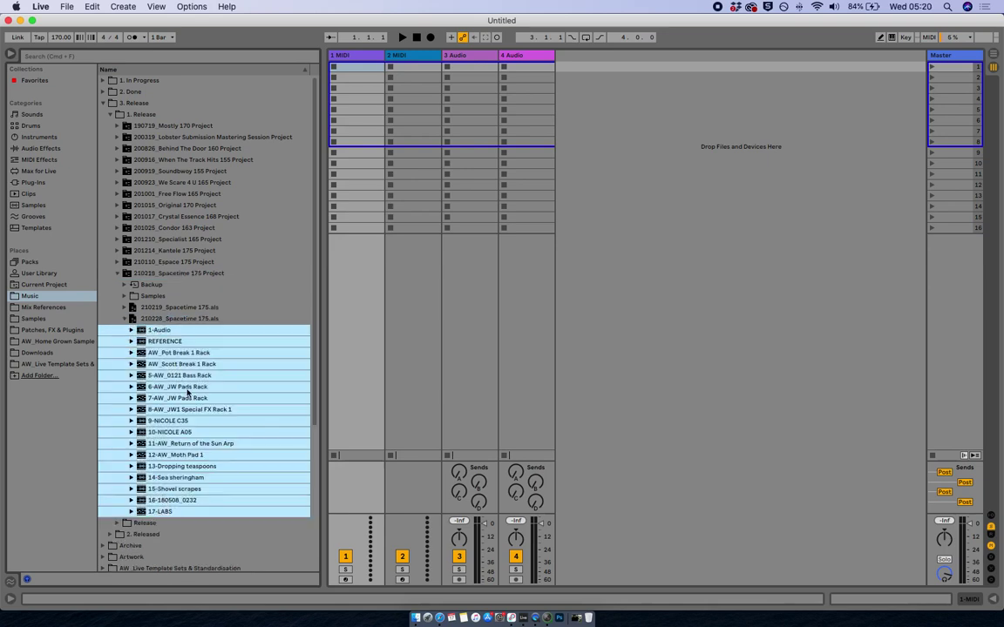
pyautogui.moveTo(170, 350); pyautogui.dragTo(568, 161)
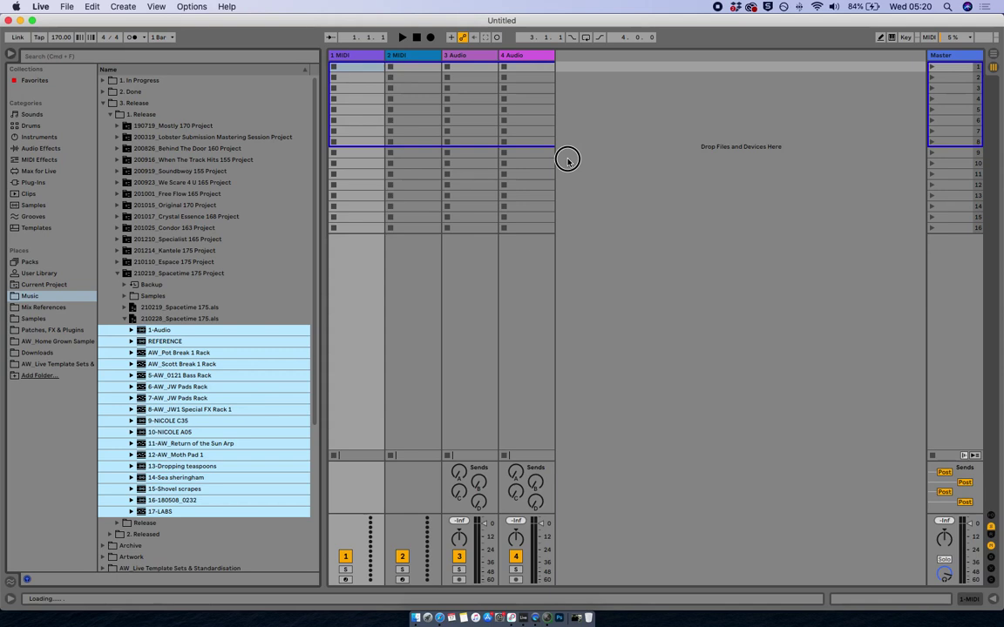
pyautogui.moveTo(567, 159); pyautogui.dragTo(642, 139)
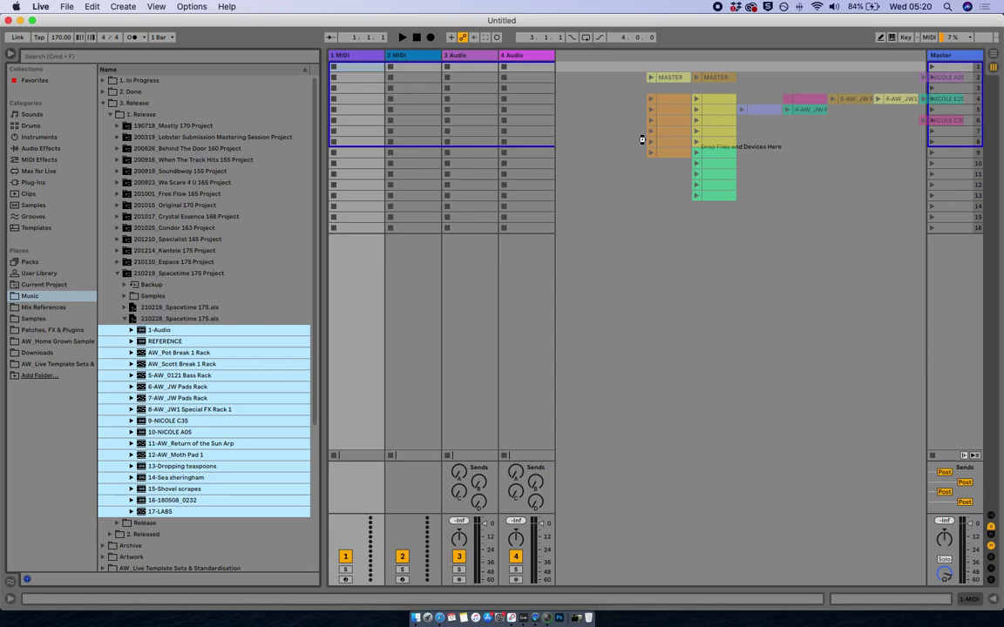
pyautogui.moveTo(642, 140); pyautogui.dragTo(582, 498)
pyautogui.moveTo(612, 324); pyautogui.dragTo(613, 327)
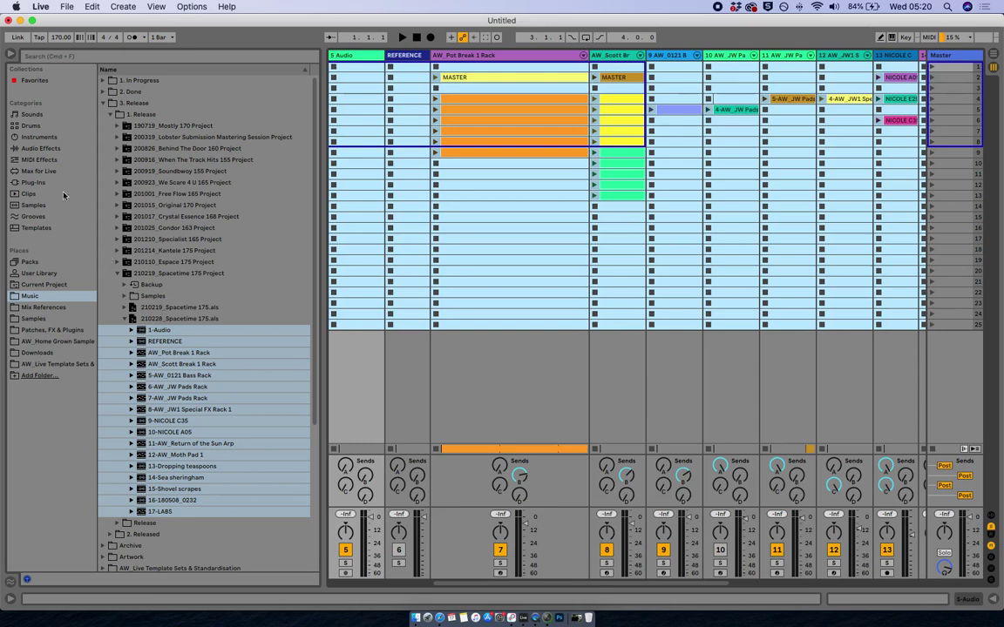
# Hide the browser and reduce the selection of imported tracks to the AW_Moth Pad 1 track
pyautogui.click(11, 53)
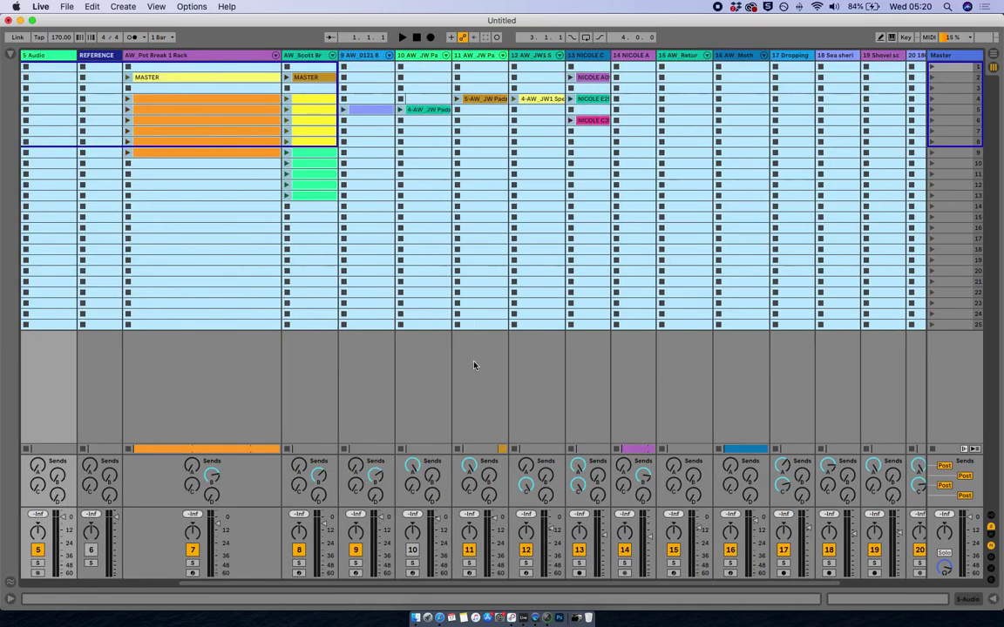
pyautogui.hscroll(5, 473, 365)
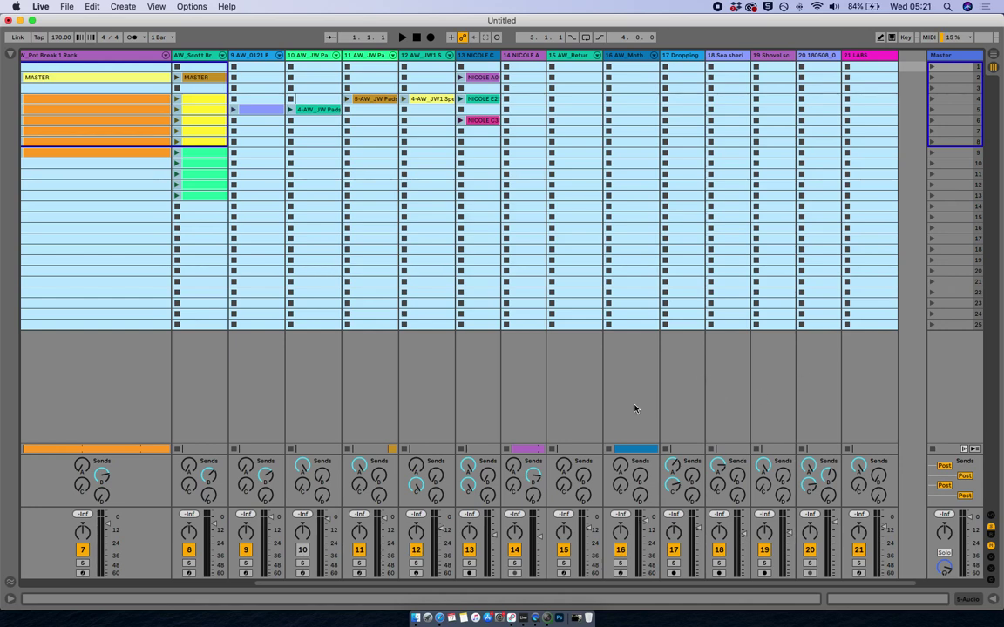
pyautogui.click(624, 376)
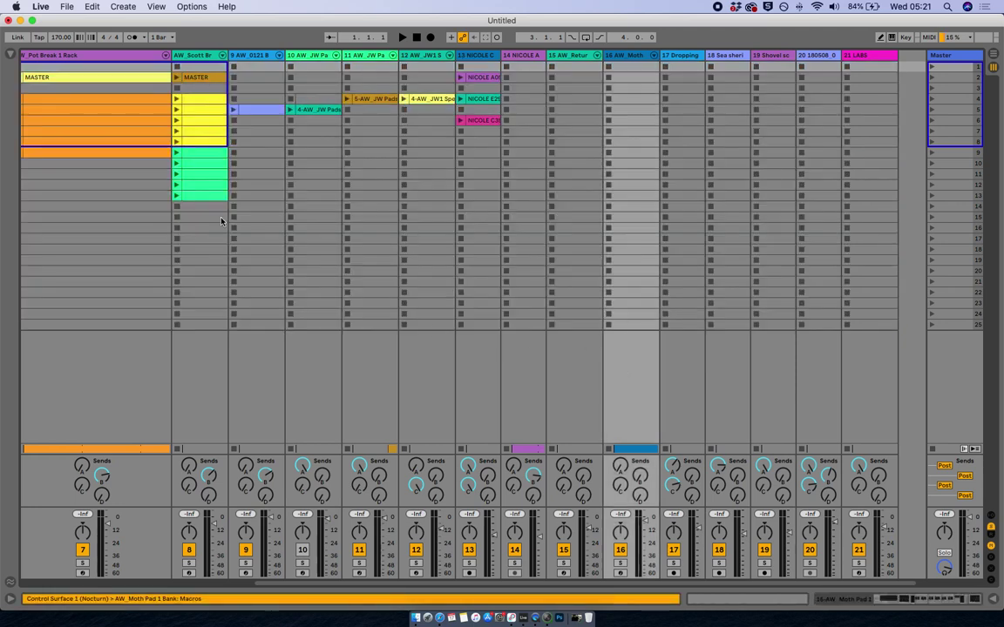
# Save the Live Set as 210317_Spacetime 175.als in the 210219_Spacetime 175 Project folder
pyautogui.click(67, 7)
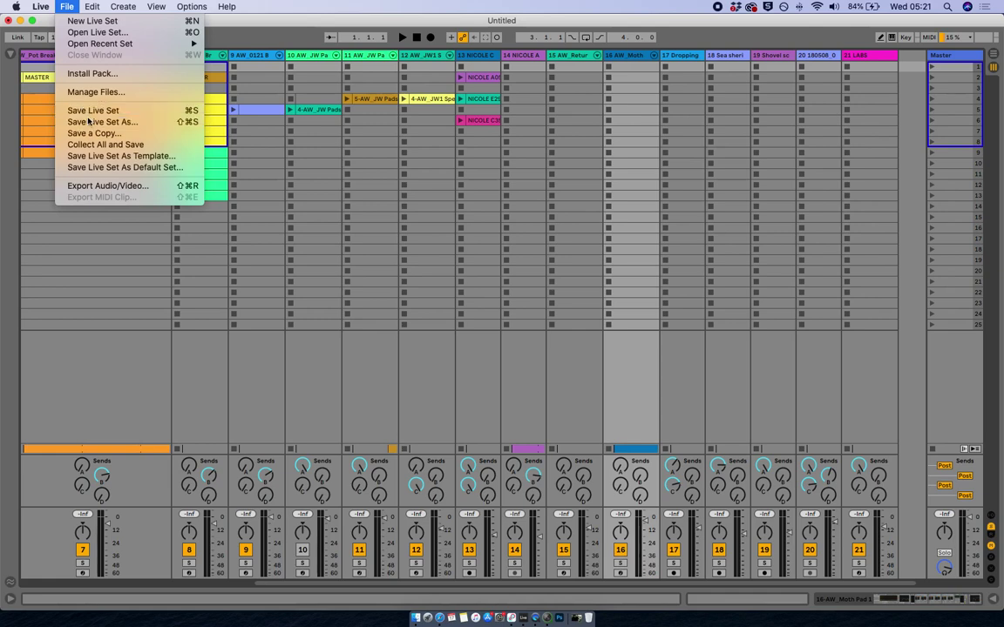
pyautogui.click(210, 257)
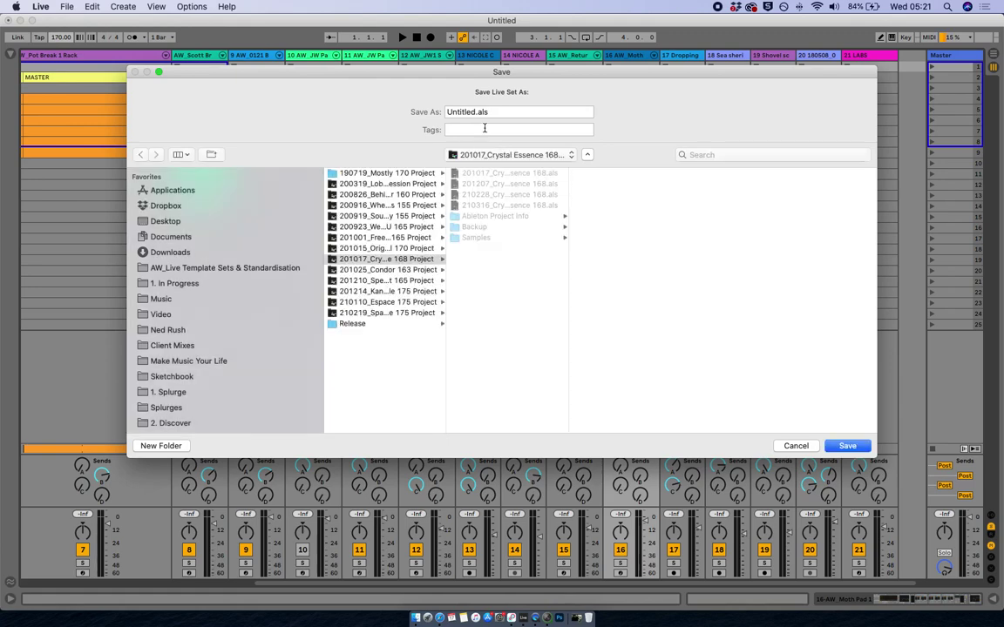
pyautogui.click(376, 314)
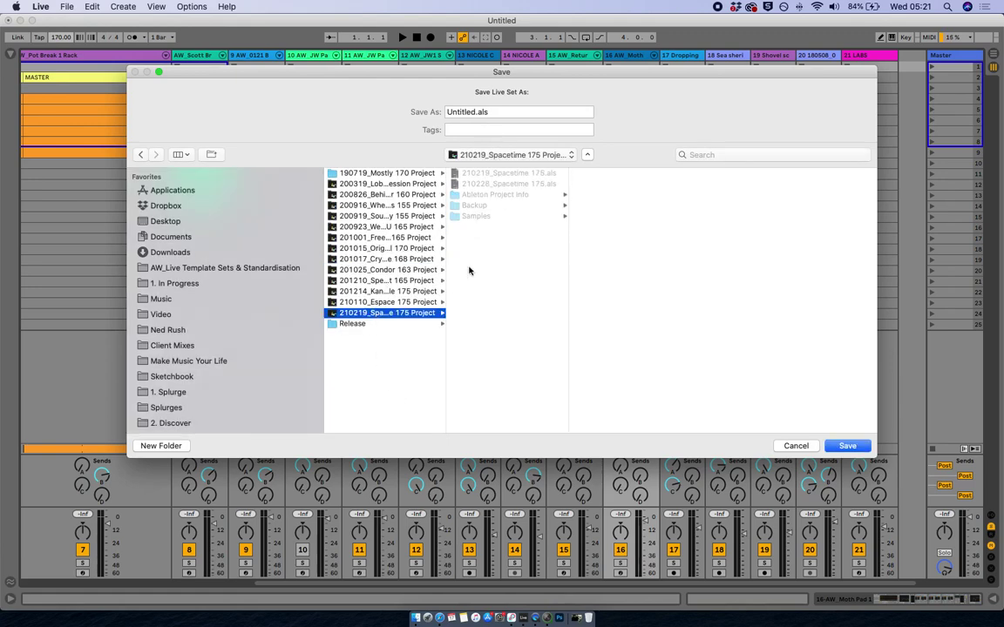
pyautogui.click(495, 185)
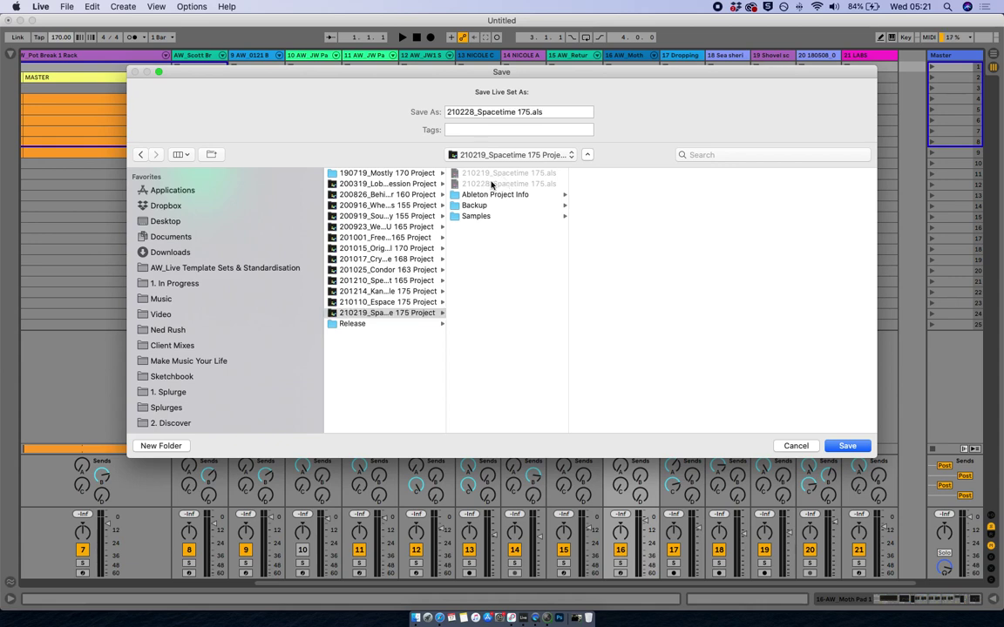
pyautogui.click(471, 112)
pyautogui.press('BackSpace')
pyautogui.press('BackSpace')
pyautogui.press('BackSpace')
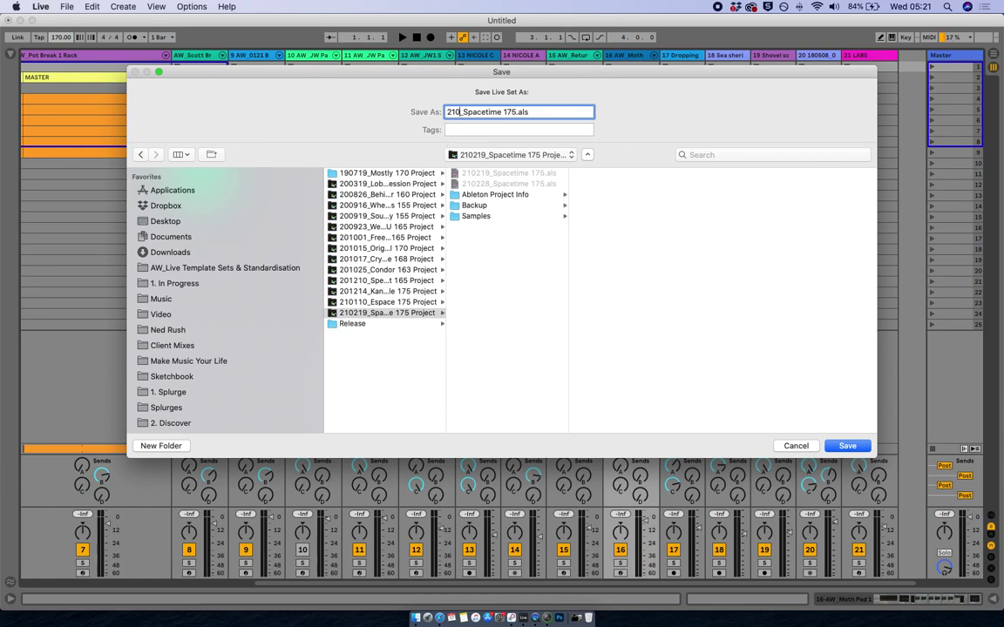
pyautogui.write('317')
pyautogui.press('Return')
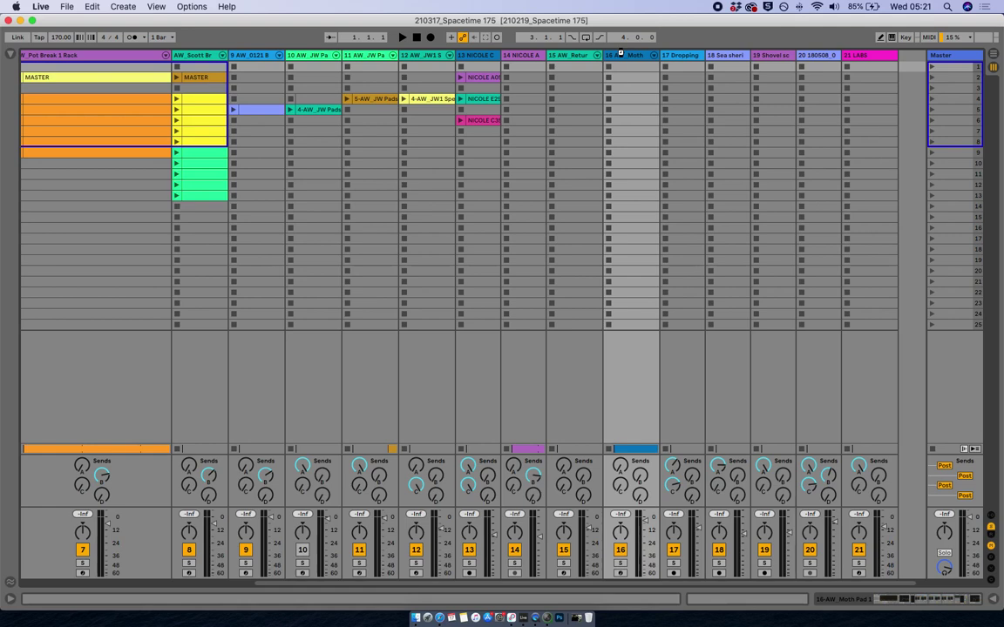
# Show the return tracks and inspect the ValhallaVintageVerb settings on return A
pyautogui.click(621, 55)
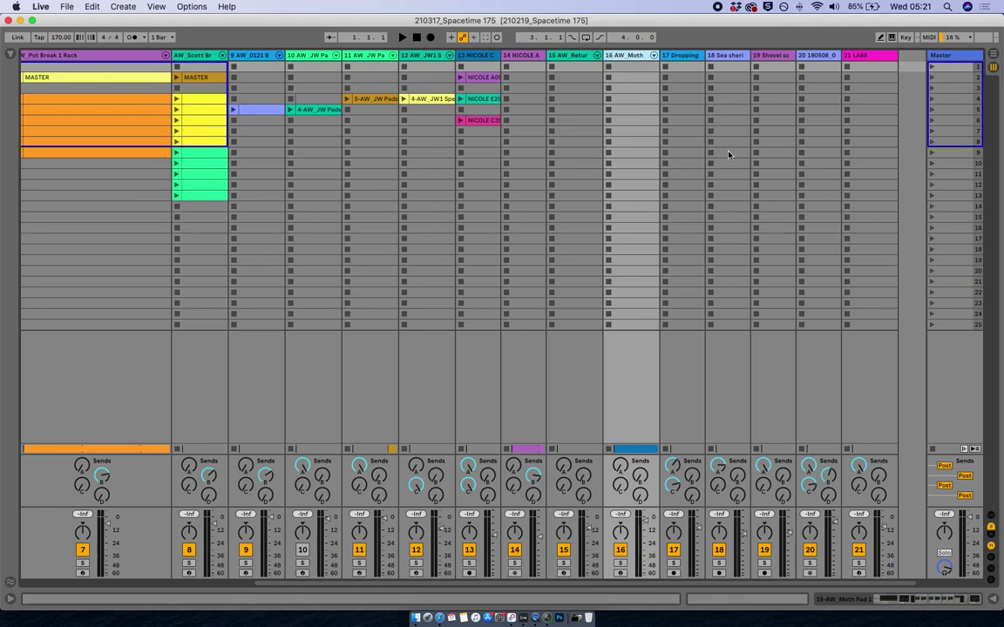
pyautogui.press('super+alt+r')
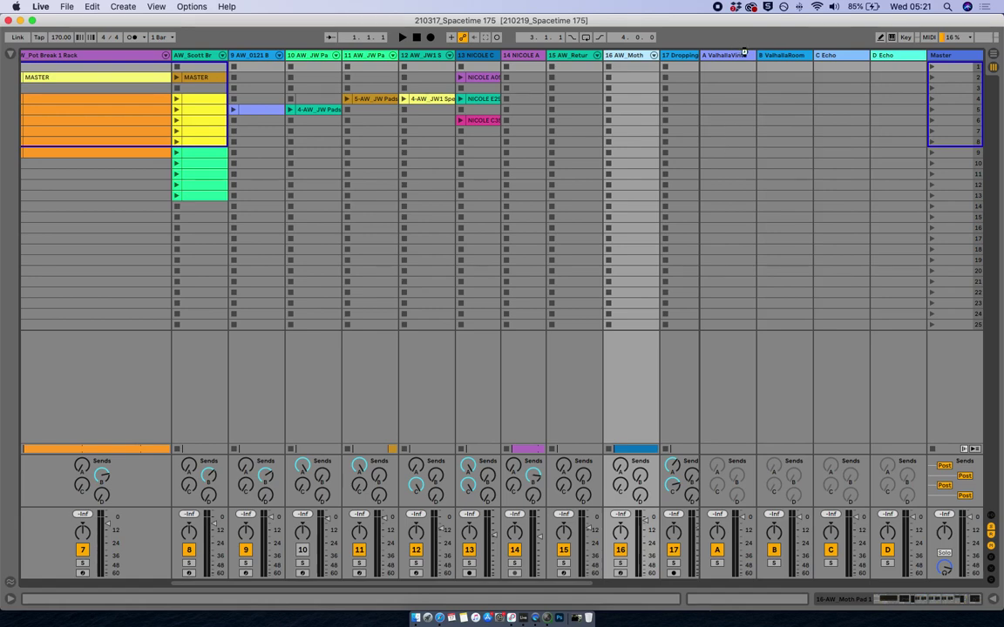
pyautogui.click(708, 131)
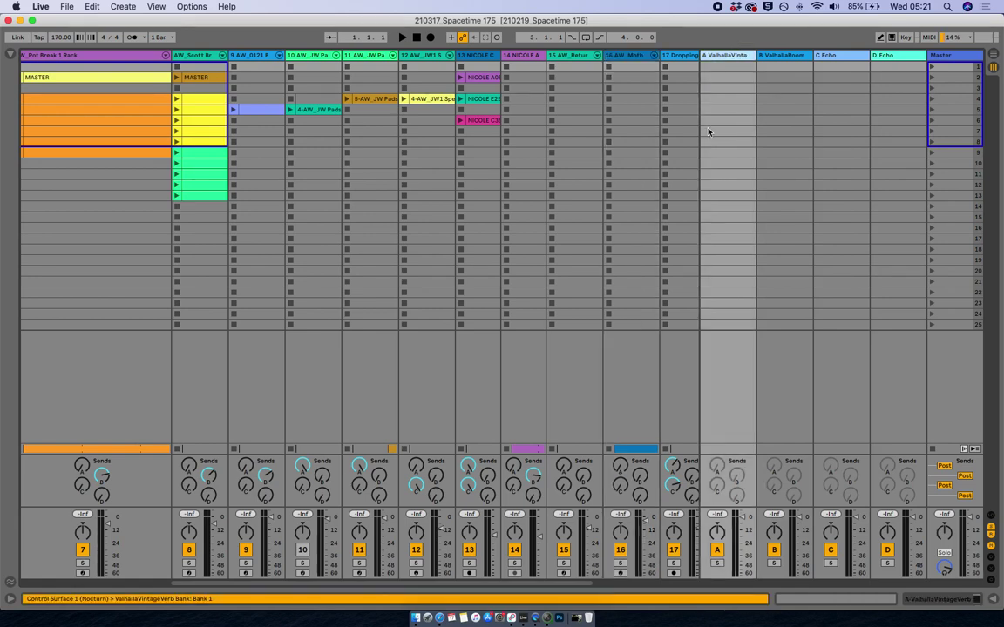
pyautogui.press('super+alt+l')
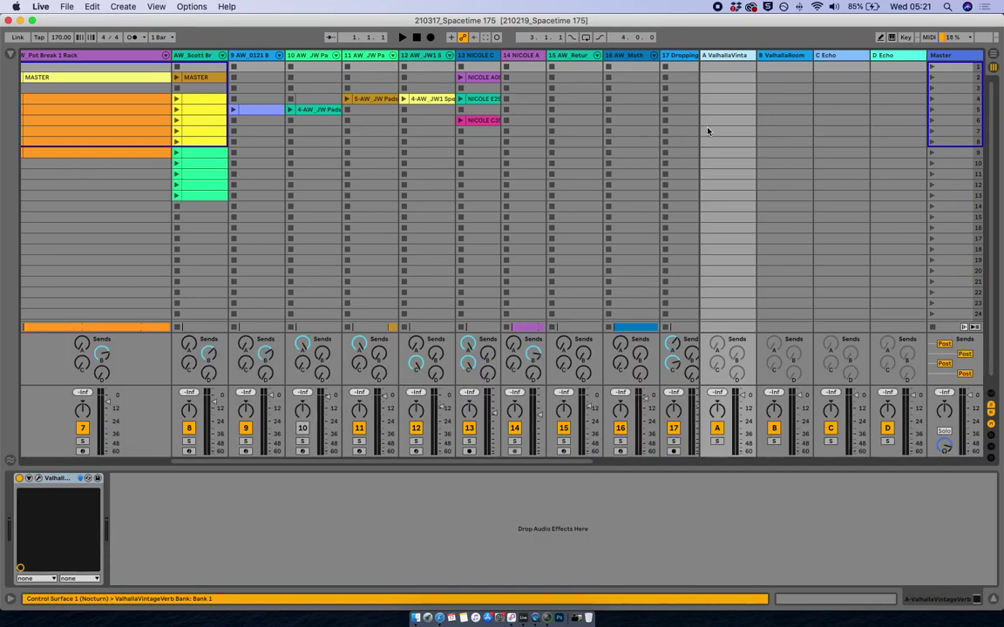
pyautogui.click(37, 481)
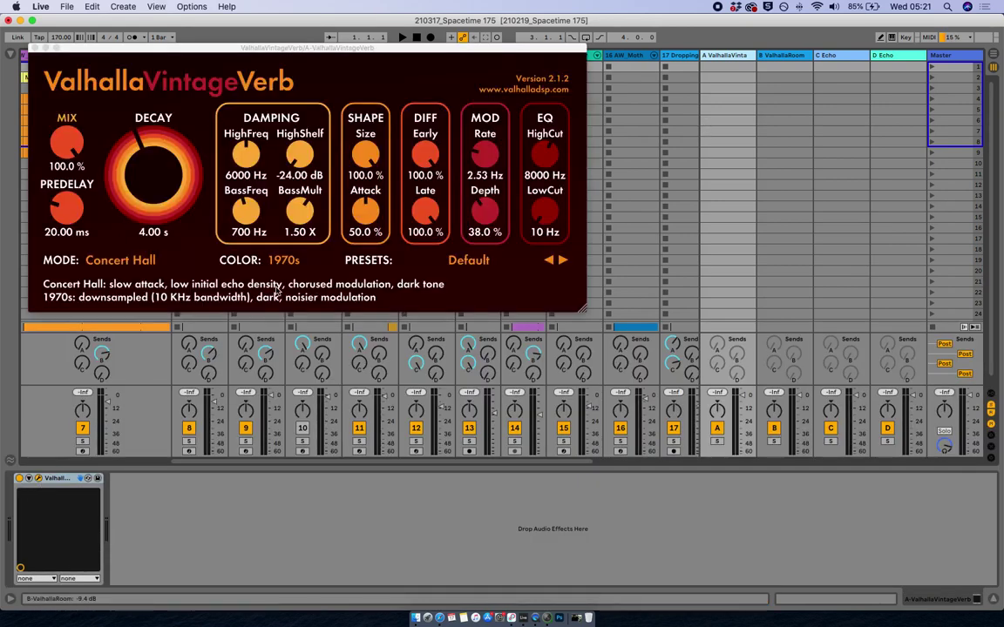
pyautogui.click(34, 49)
# Add an EQ Eight from the EQ & Filters audio effects after ValhallaVintageVerb on return A
pyautogui.click(10, 55)
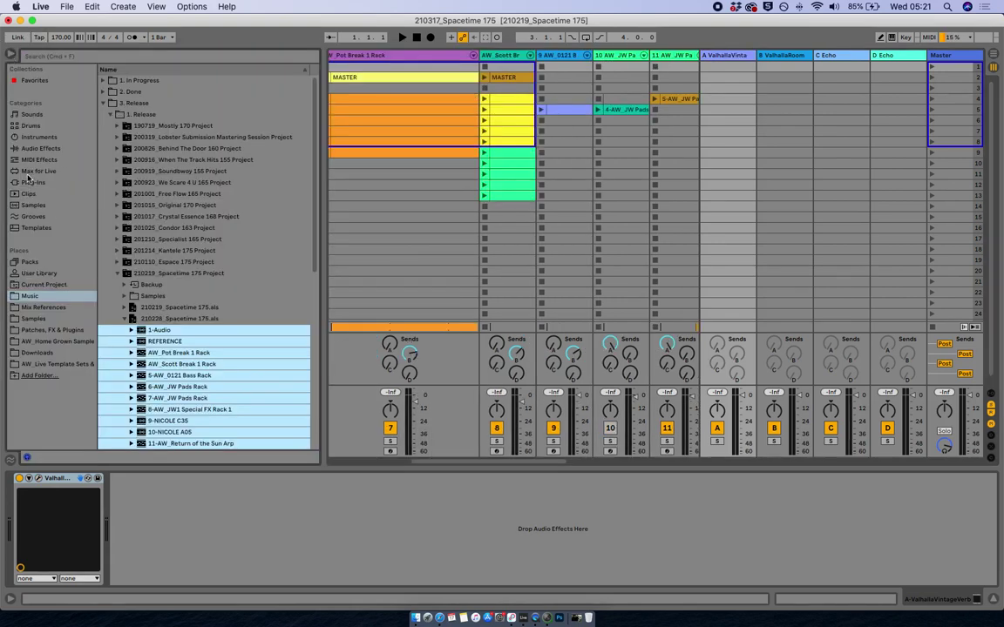
pyautogui.click(28, 148)
pyautogui.click(96, 114)
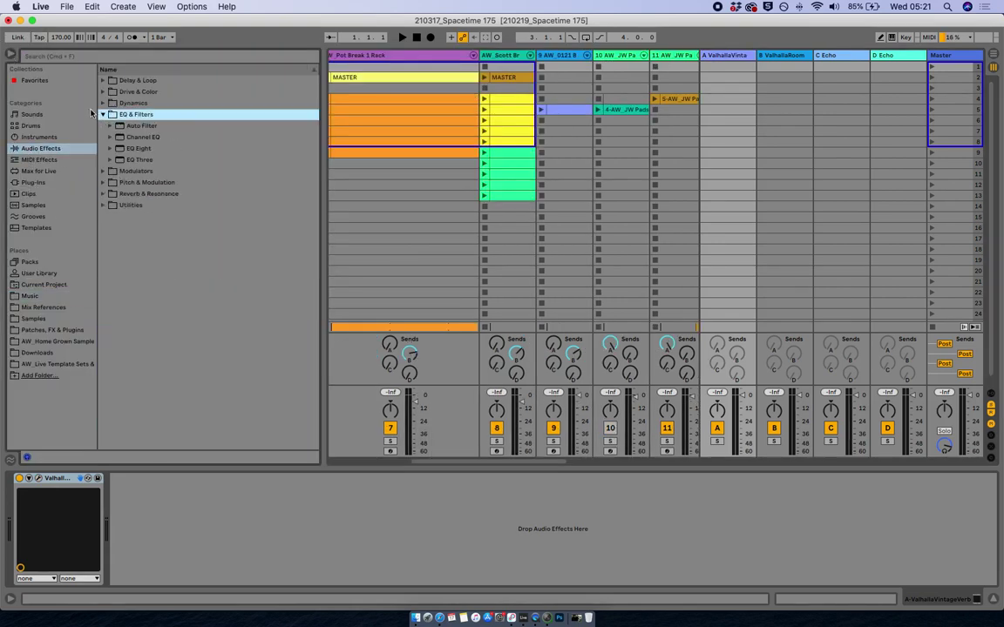
pyautogui.moveTo(138, 126)
pyautogui.mouseDown()
pyautogui.moveTo(119, 159)
pyautogui.moveTo(148, 471)
pyautogui.moveTo(291, 502)
pyautogui.moveTo(709, 60)
pyautogui.moveTo(697, 50)
pyautogui.moveTo(161, 498)
pyautogui.moveTo(159, 517)
pyautogui.mouseUp()
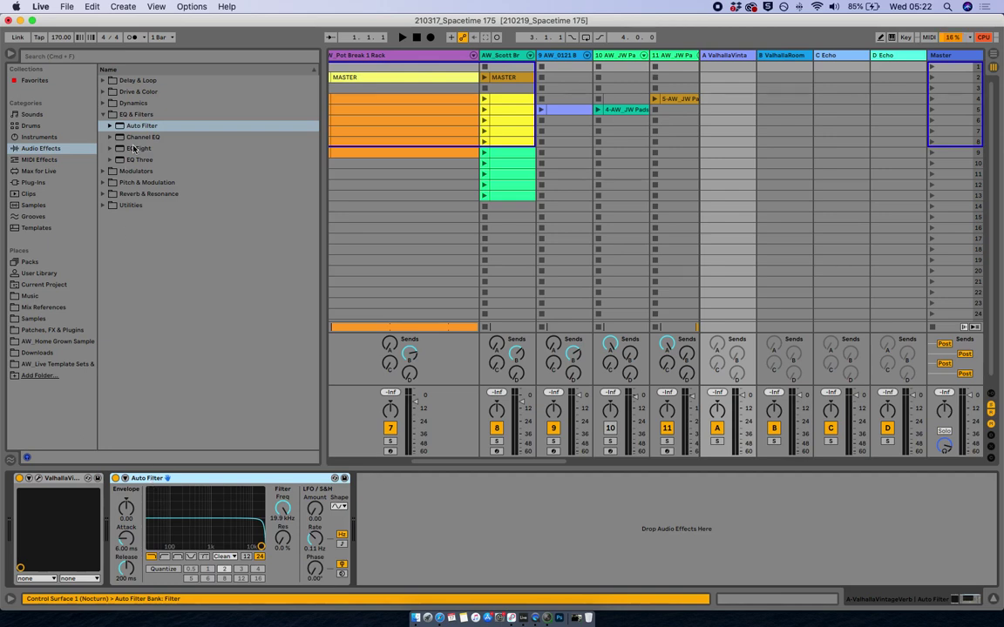
pyautogui.press('BackSpace')
pyautogui.moveTo(134, 149); pyautogui.dragTo(203, 520)
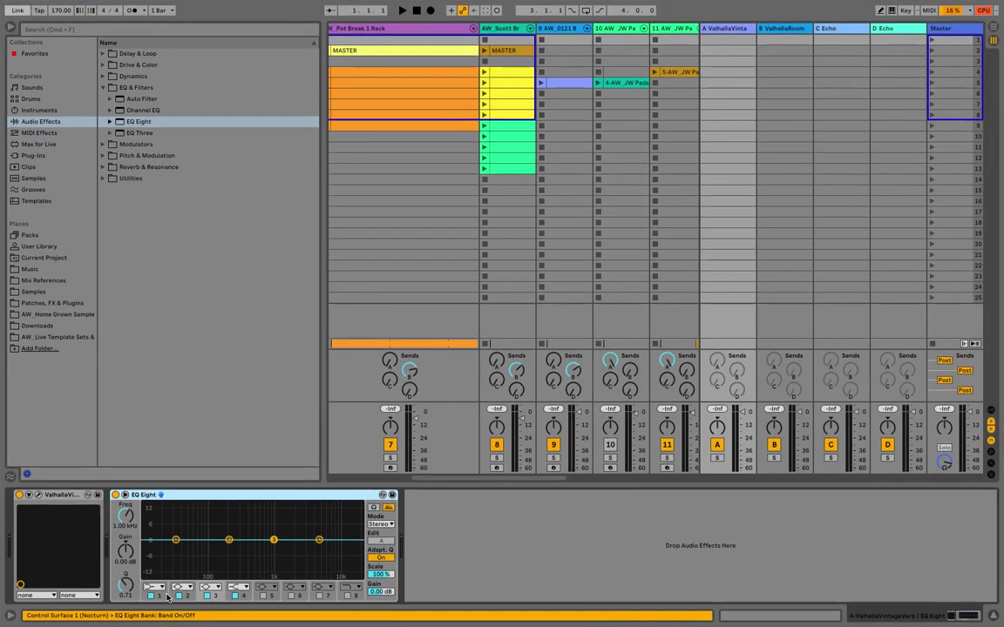
# Set return A's EQ Eight band 1 to a low cut with a raised frequency and band 4 to a high cut
pyautogui.click(158, 587)
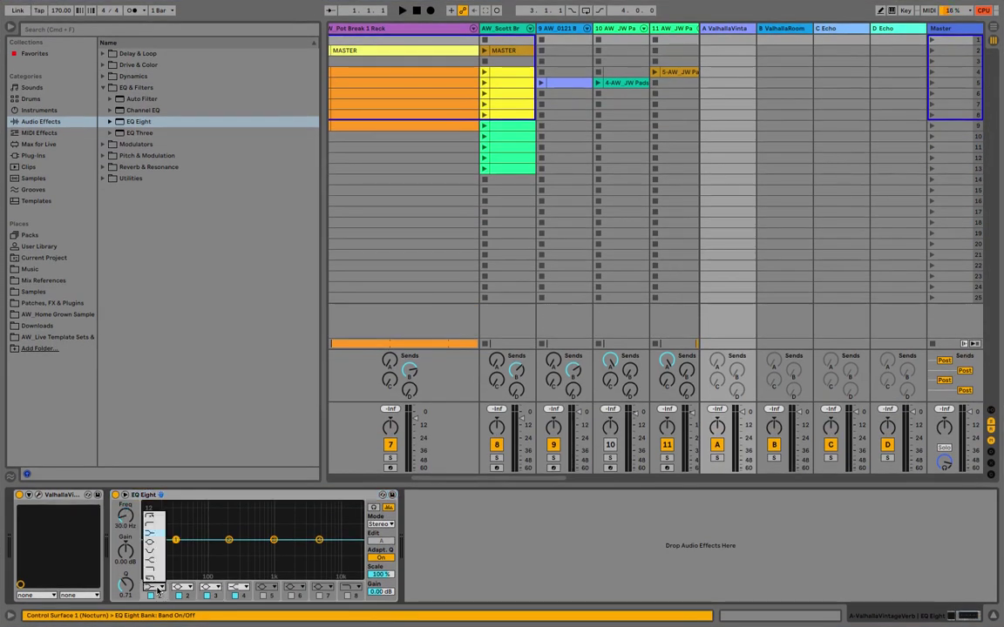
pyautogui.click(155, 528)
pyautogui.moveTo(129, 533); pyautogui.dragTo(129, 501)
pyautogui.click(238, 588)
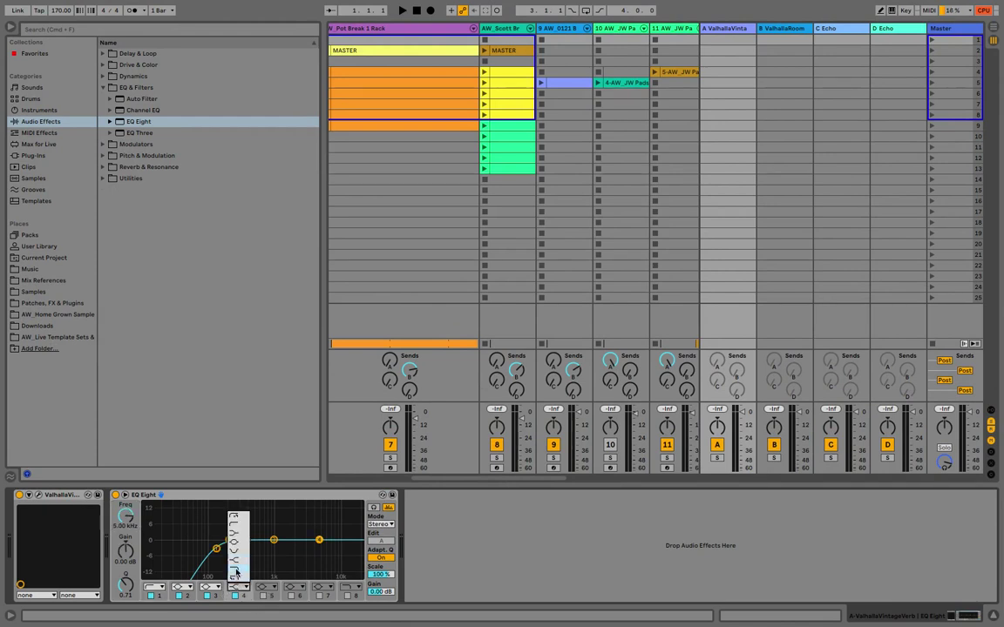
pyautogui.click(220, 516)
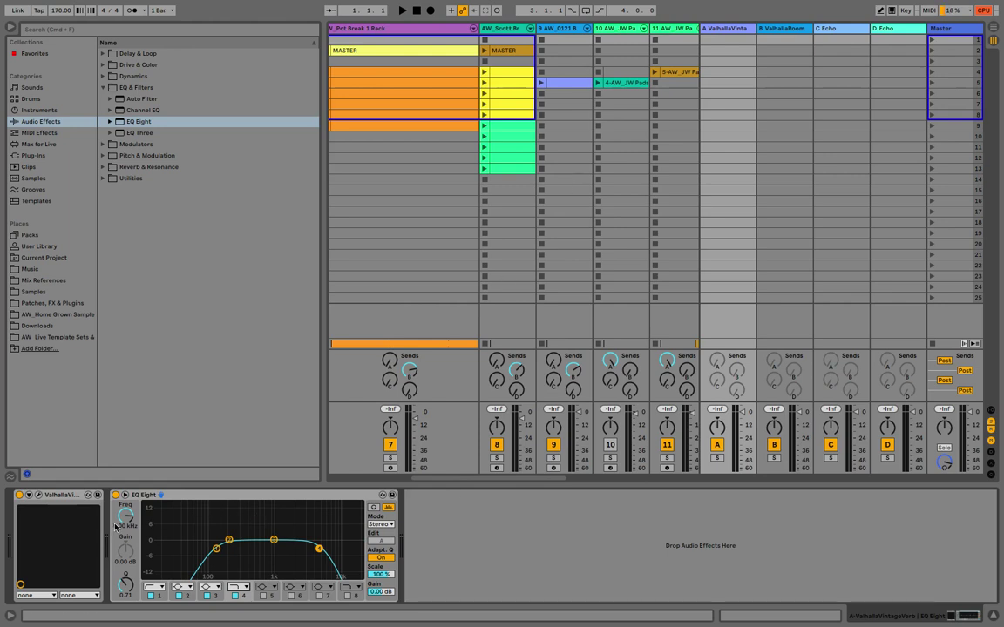
# Add an EQ Eight after ValhallaRoom on return B and start playback
pyautogui.click(782, 29)
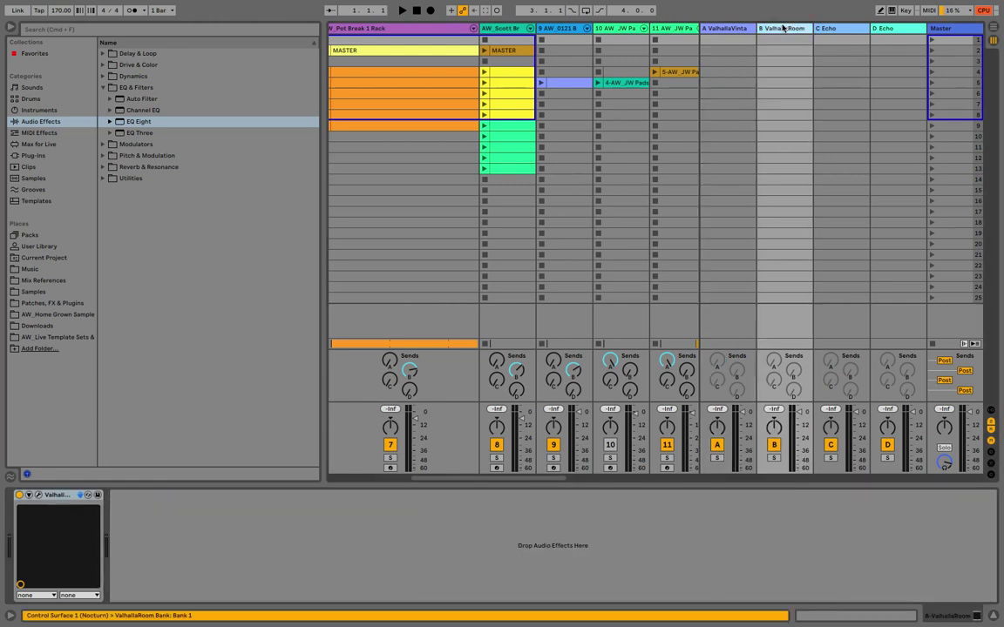
pyautogui.click(142, 125)
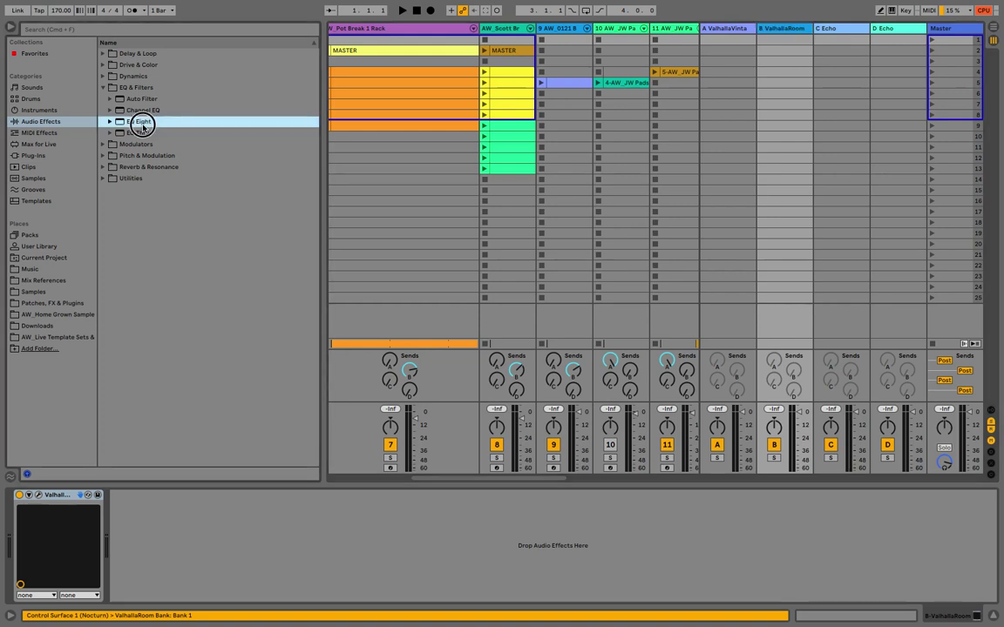
pyautogui.moveTo(143, 128)
pyautogui.mouseDown()
pyautogui.moveTo(220, 533)
pyautogui.moveTo(327, 432)
pyautogui.moveTo(366, 351)
pyautogui.mouseUp()
pyautogui.press('space')
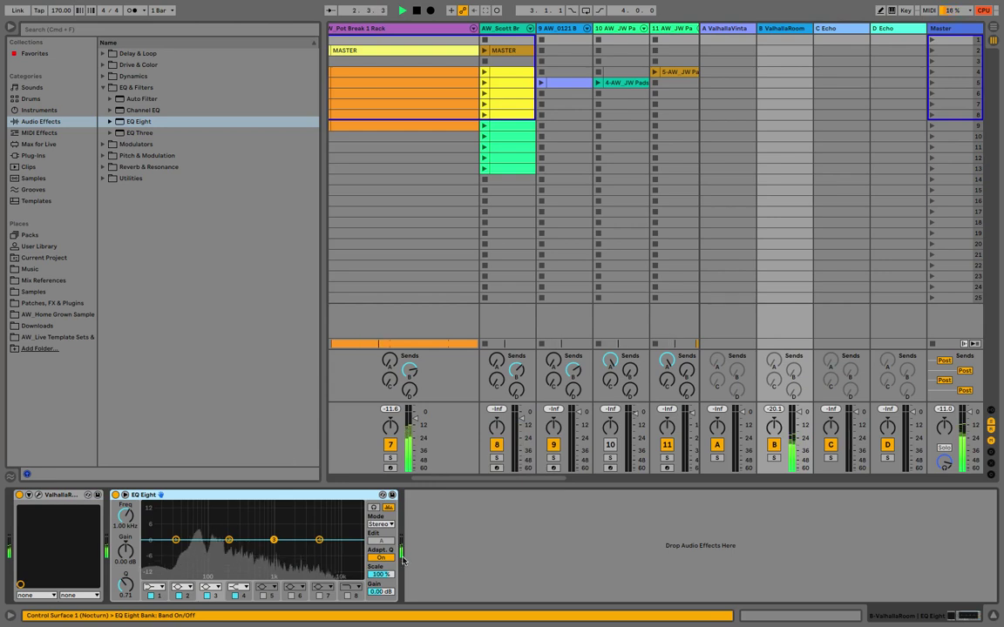
# Set return B's EQ Eight band 1 to a low cut with a raised frequency and band 4 to a high cut at 6.89 kHz
pyautogui.click(148, 588)
pyautogui.click(148, 504)
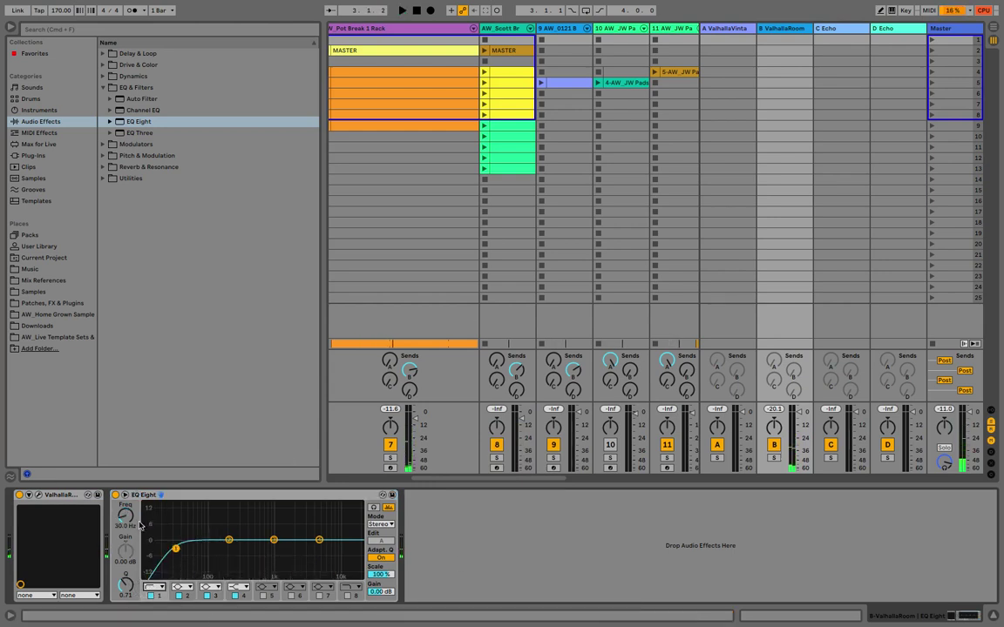
pyautogui.moveTo(126, 516); pyautogui.dragTo(126, 497)
pyautogui.click(237, 586)
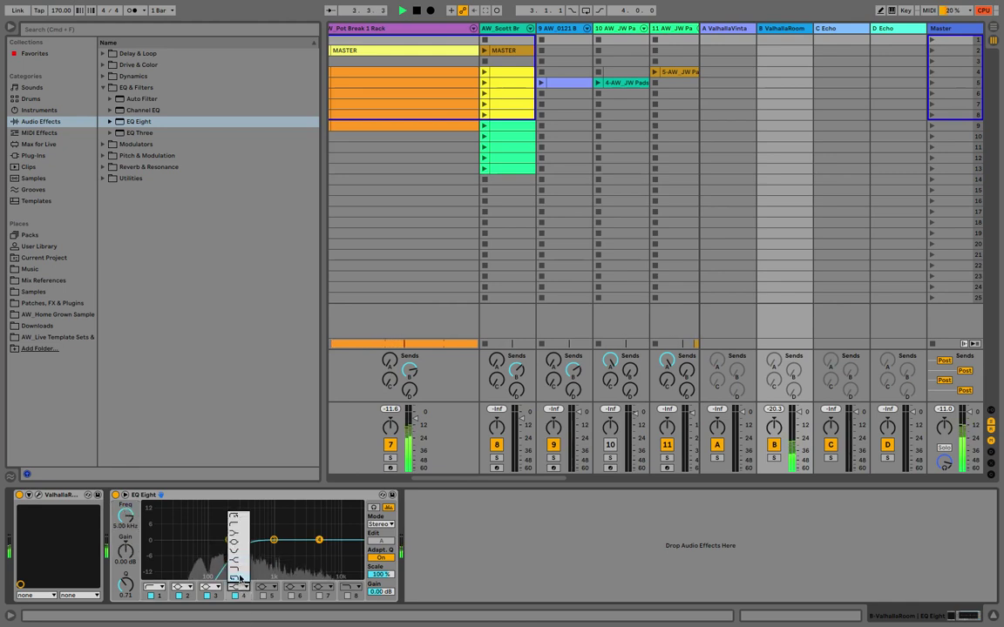
pyautogui.click(238, 530)
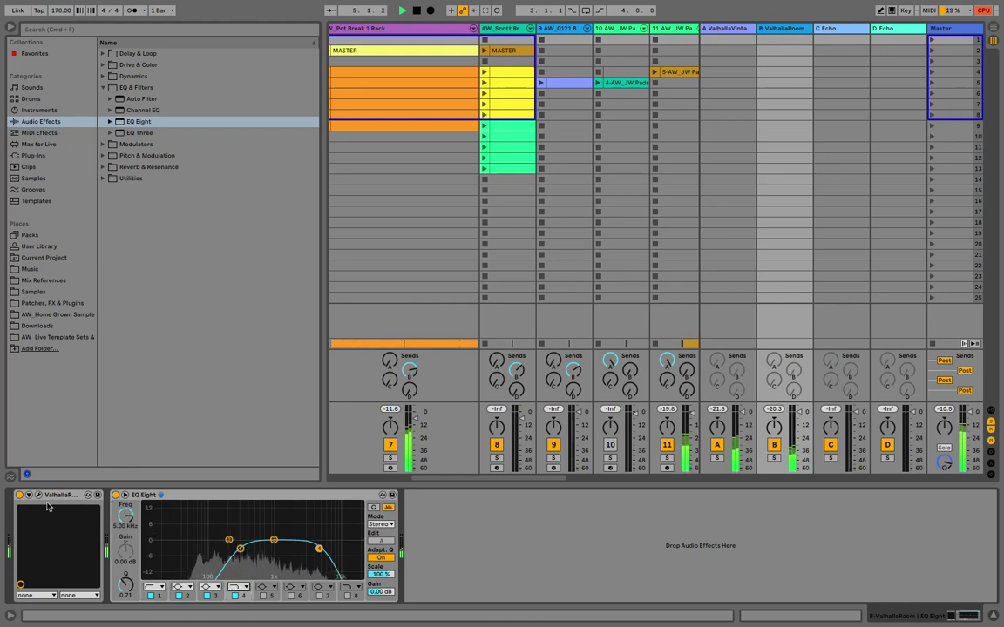
pyautogui.moveTo(126, 516); pyautogui.dragTo(125, 509)
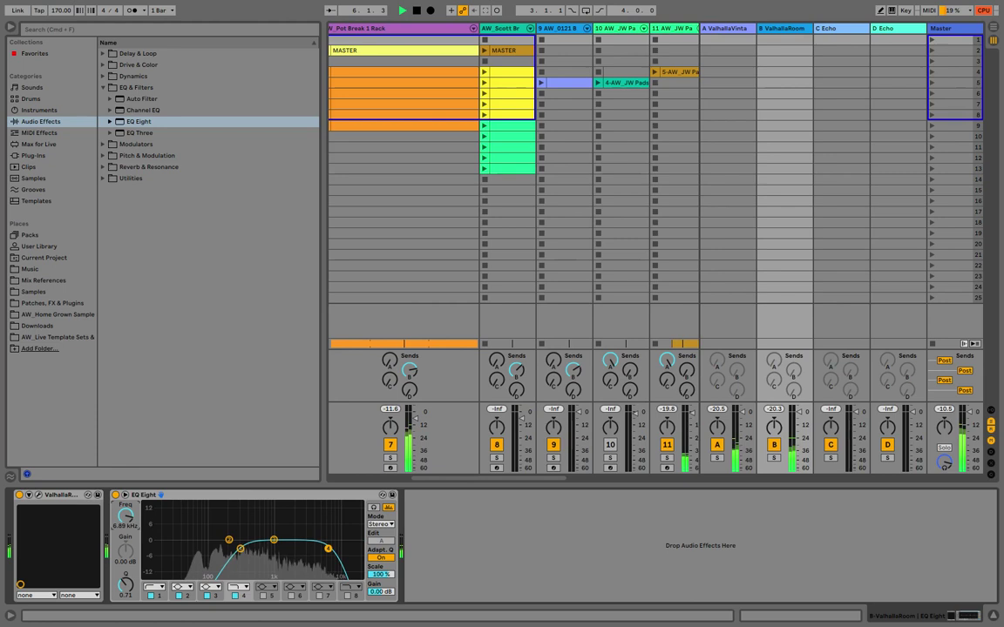
# Audition the Ambiences presets of ValhallaRoom on return B, settle on SmallAmbience, and close the plug-in window
pyautogui.click(38, 495)
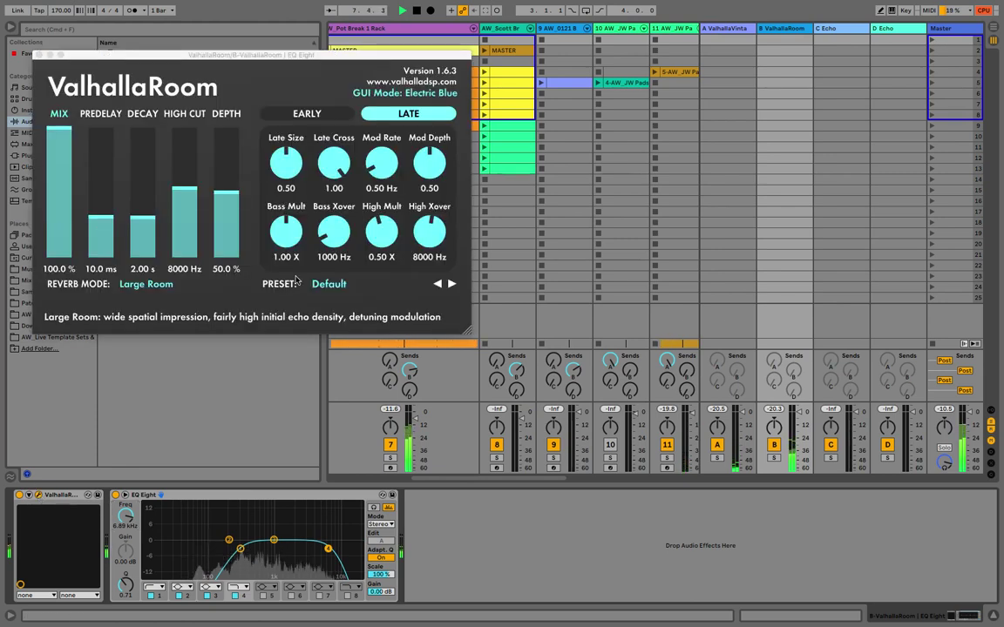
pyautogui.click(329, 284)
pyautogui.moveTo(409, 389)
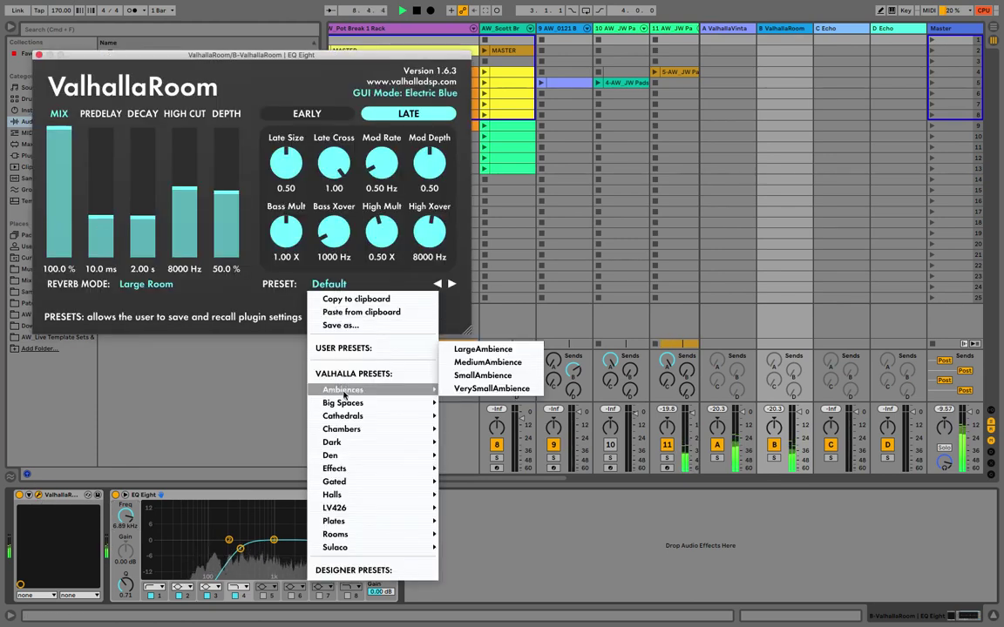
pyautogui.click(462, 361)
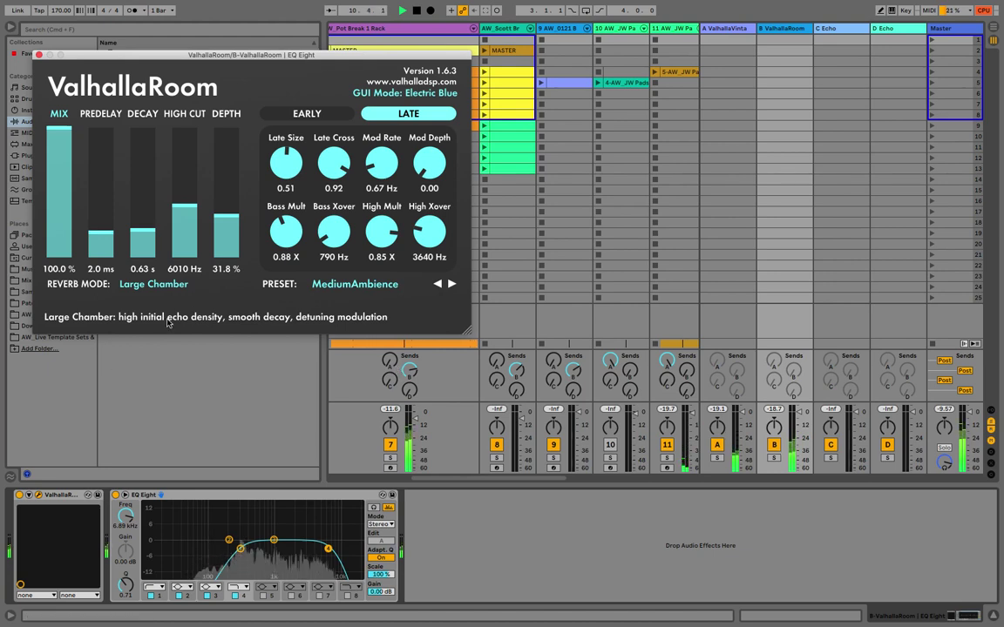
pyautogui.click(451, 284)
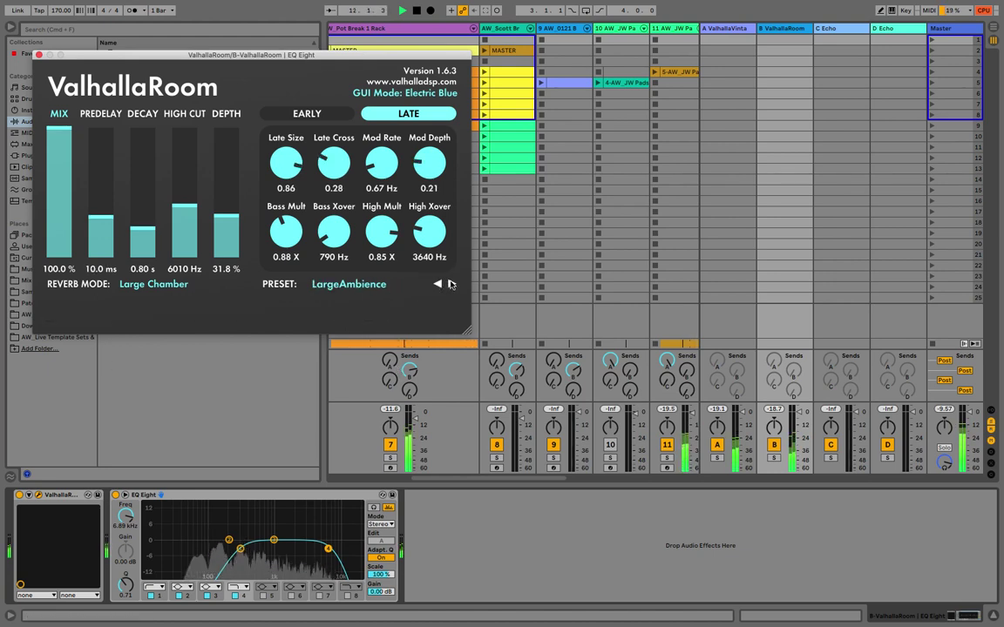
pyautogui.click(437, 284)
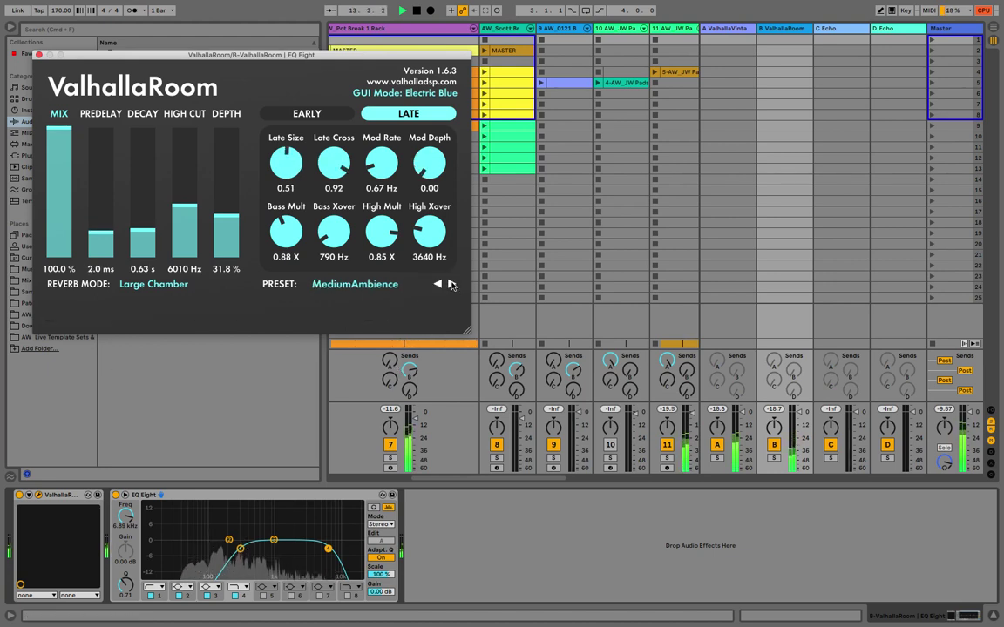
pyautogui.click(437, 284)
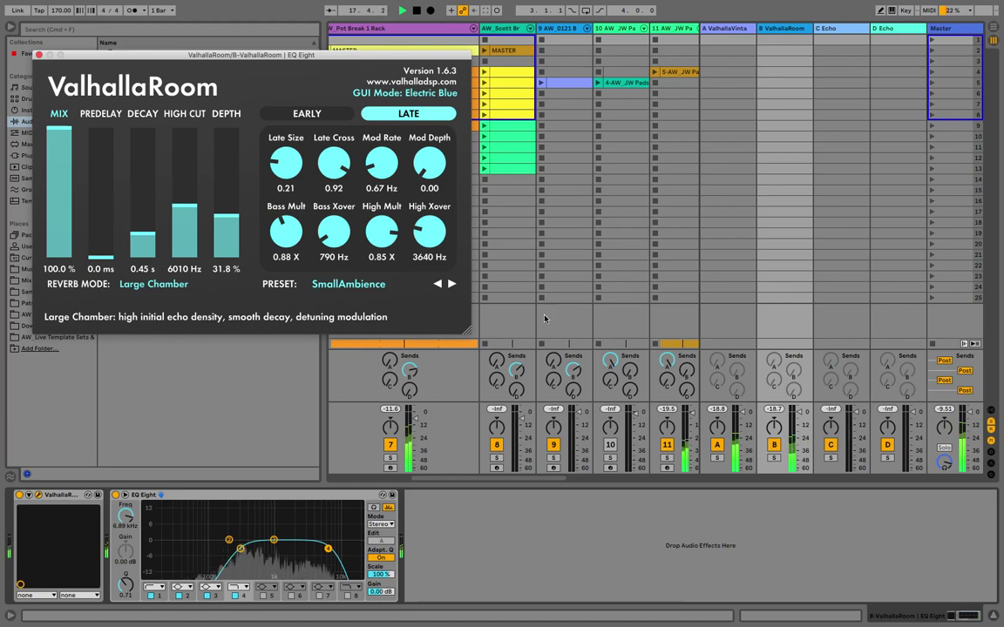
pyautogui.click(38, 55)
# Hide the browser, show the whole song in the Arrangement View, and stop playback
pyautogui.click(8, 25)
pyautogui.press('Tab')
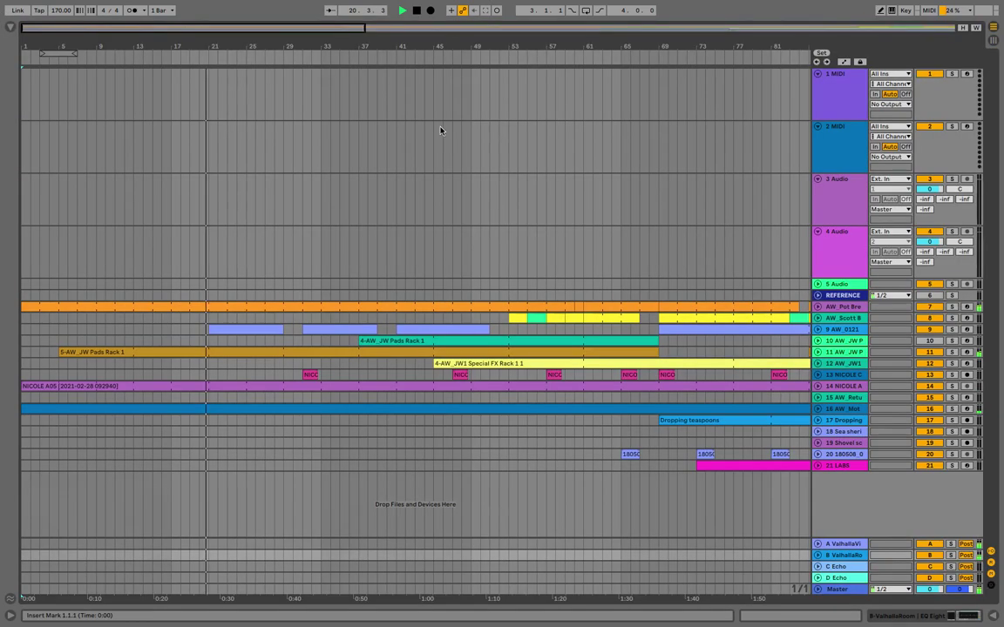
pyautogui.doubleClick(437, 47)
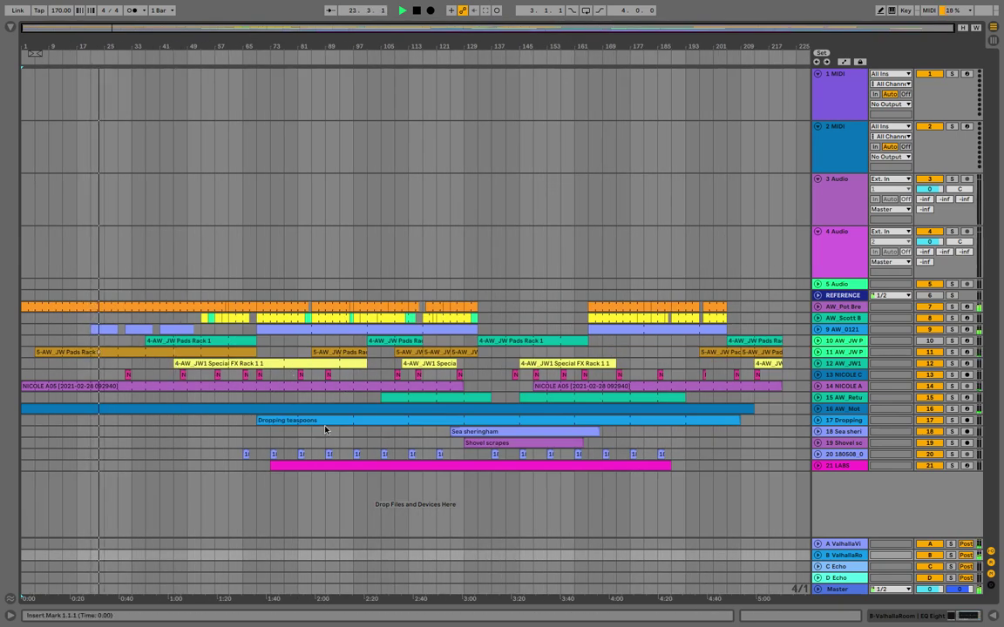
pyautogui.press('space')
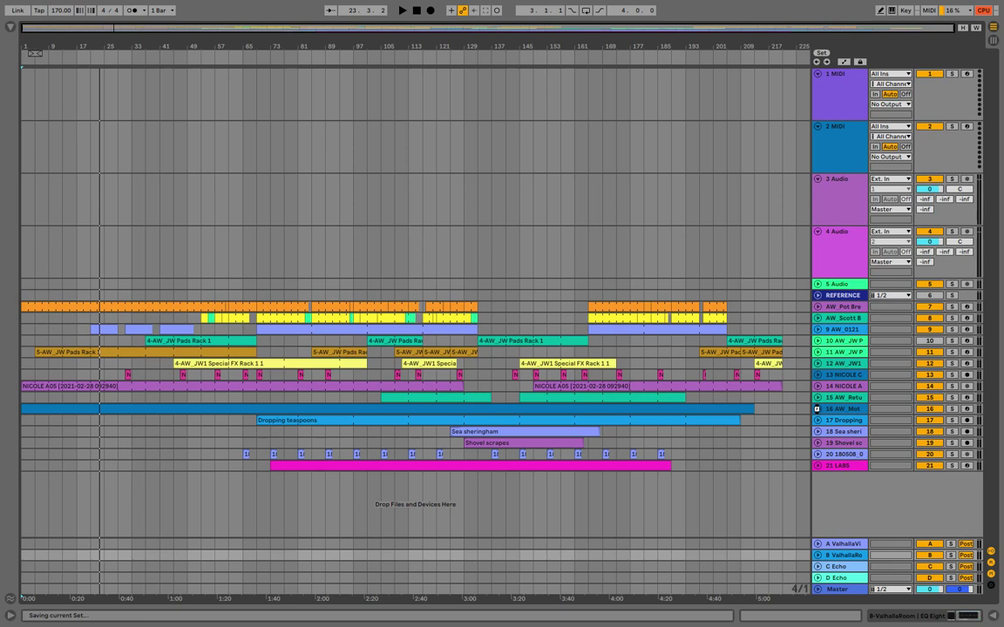
# Display the device chain of track 16, AW_Moth Pad, and inspect the Crystallizer plug-in's settings before closing its window
pyautogui.click(817, 408)
pyautogui.doubleClick(834, 409)
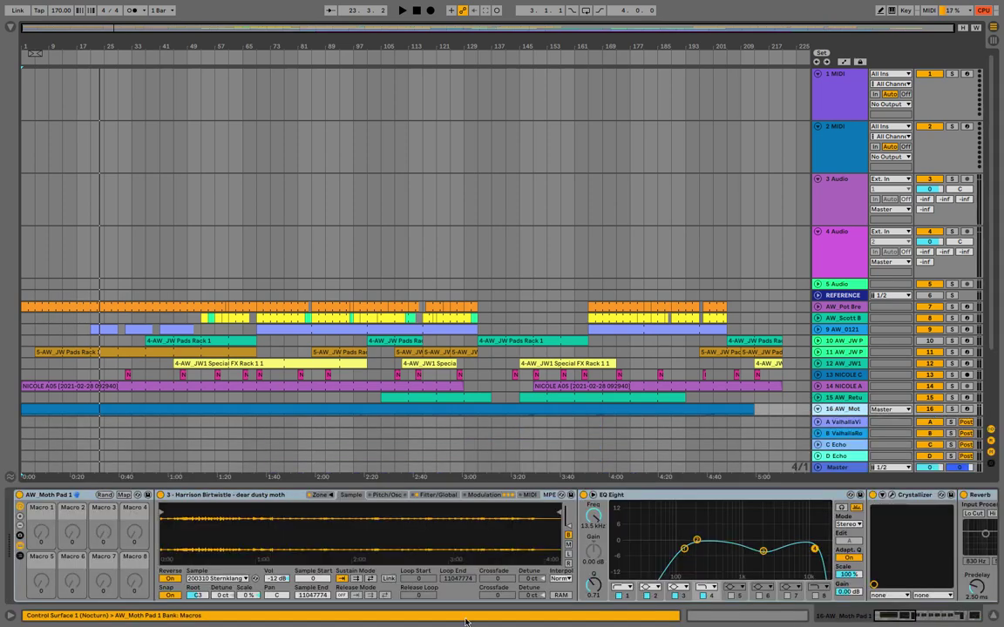
pyautogui.hscroll(5, 574, 534)
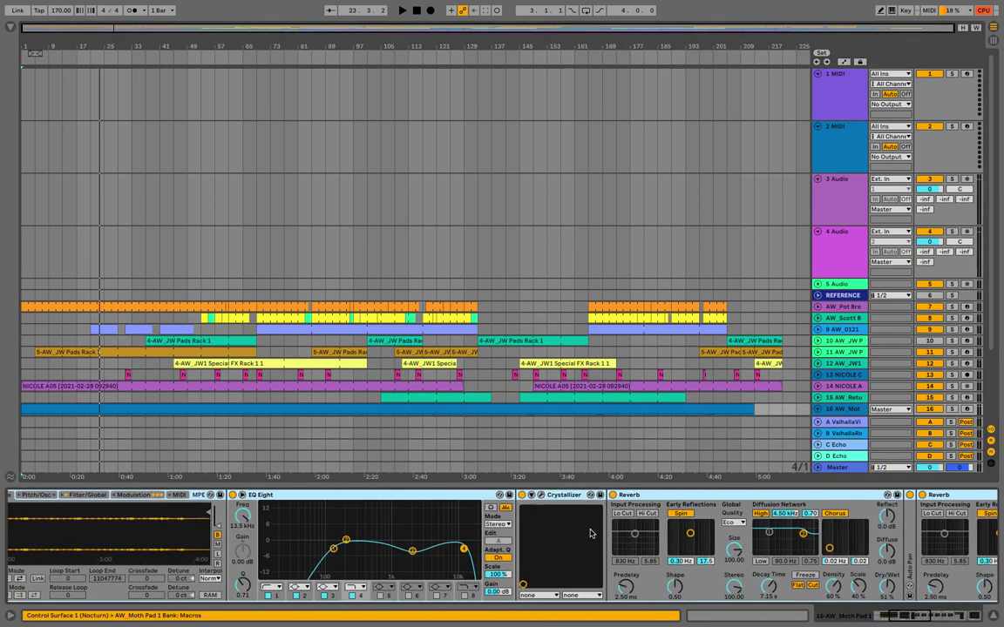
pyautogui.click(540, 495)
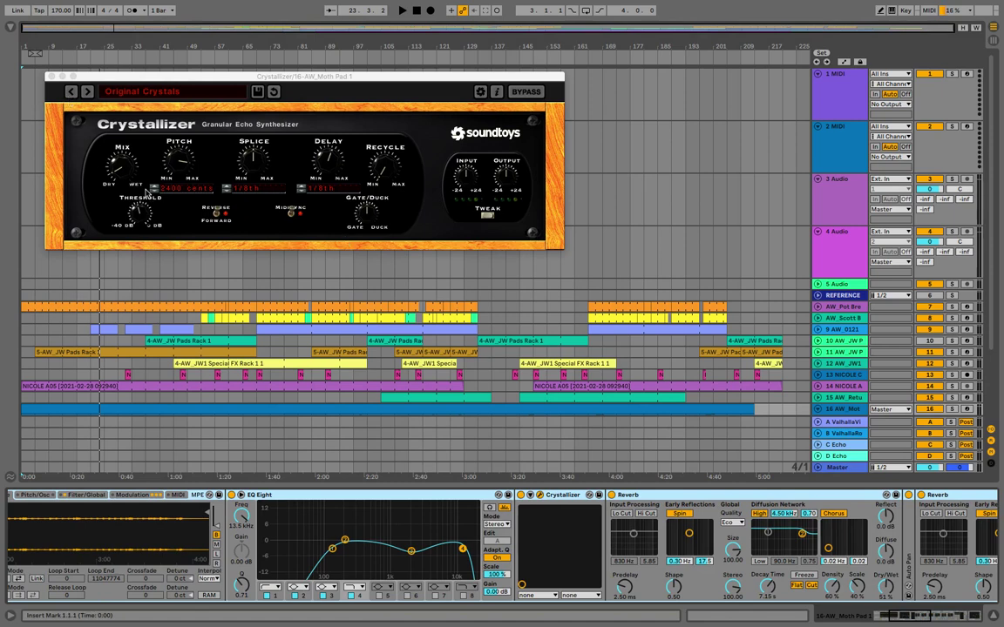
pyautogui.click(51, 77)
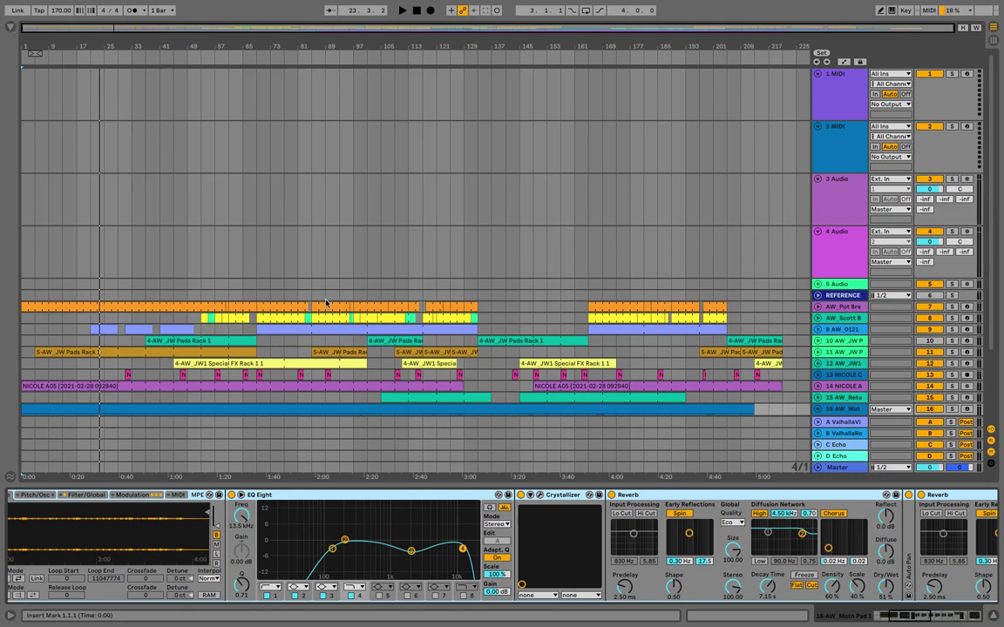
# Play the song from the start and look through the Reverb, Auto Pan, EchoBoy and Limiter devices in the Moth Pad chain
pyautogui.press('space')
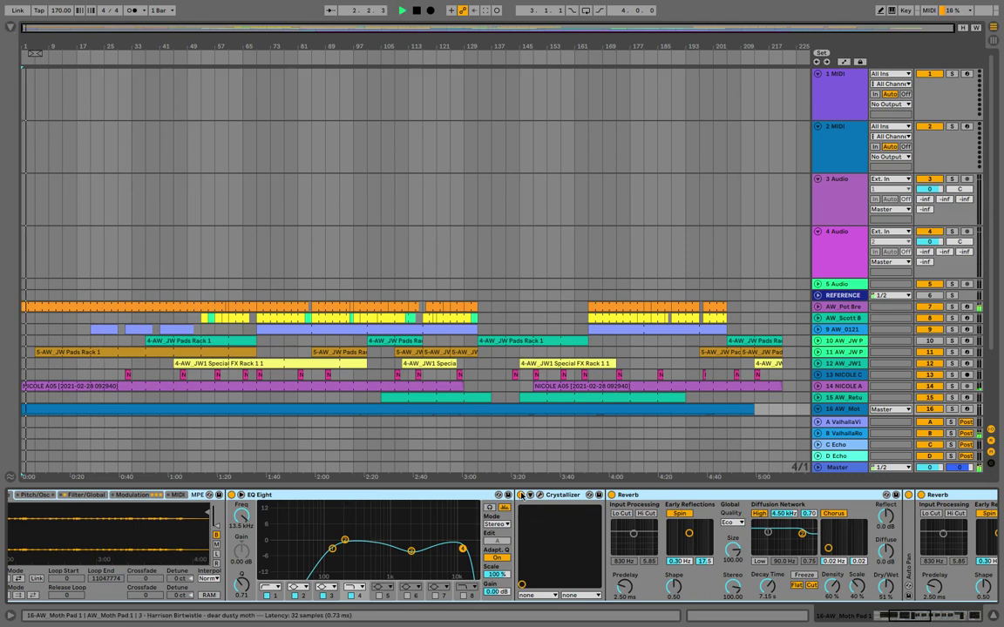
pyautogui.hscroll(10, 610, 531)
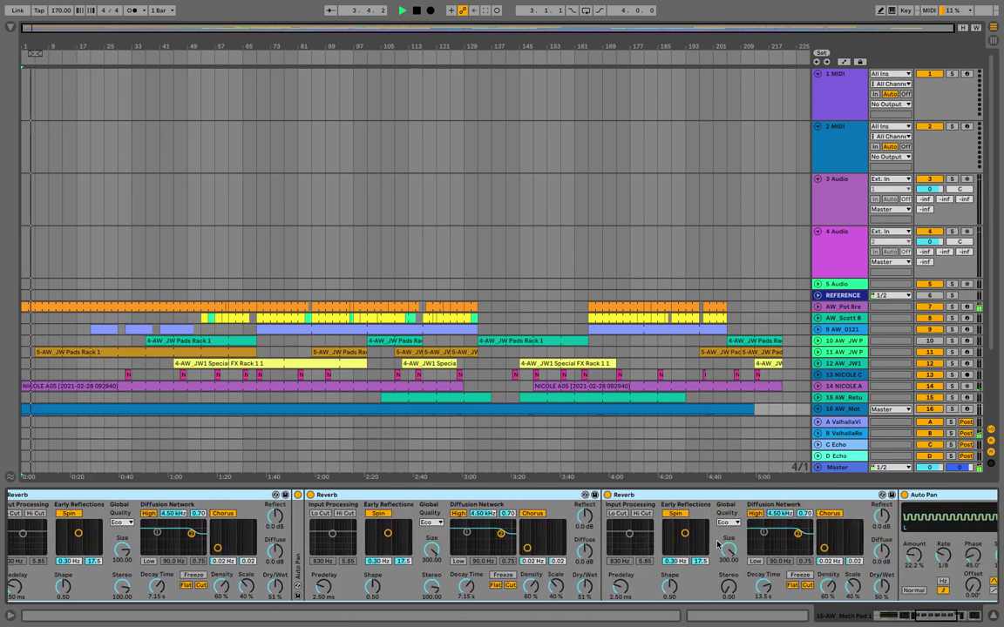
pyautogui.hscroll(5, 717, 545)
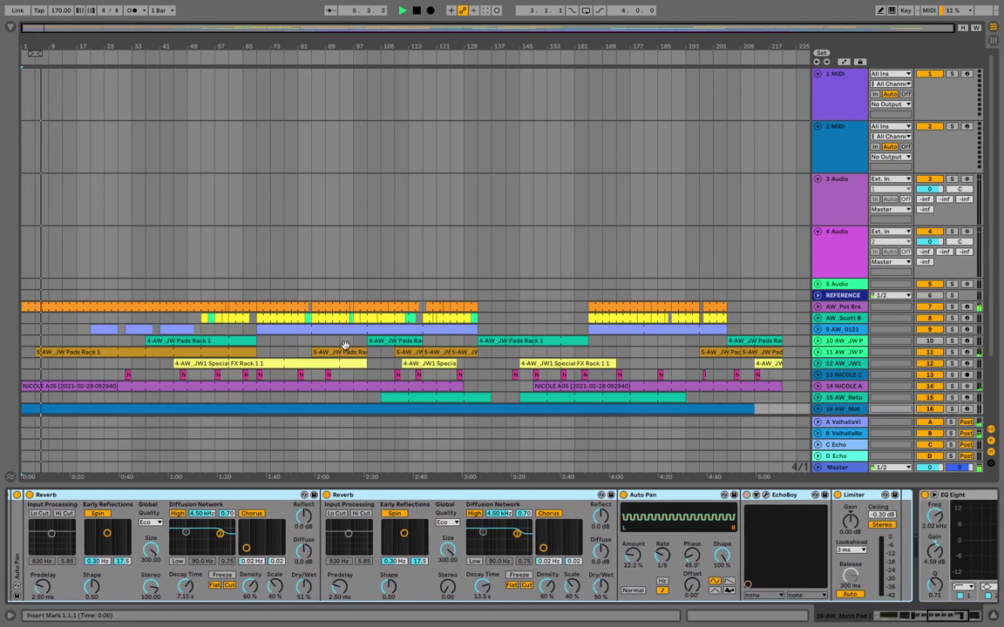
# Unfold and enlarge track 16 in the arrangement and trim the start of its MIDI clip to bar 13
pyautogui.scroll(-3, 345, 345)
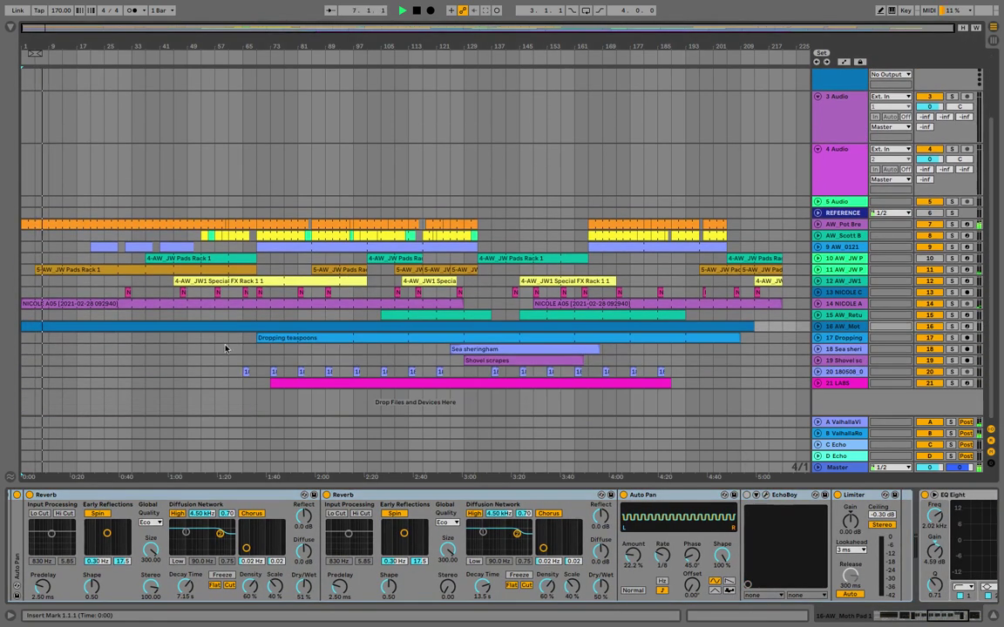
pyautogui.click(817, 326)
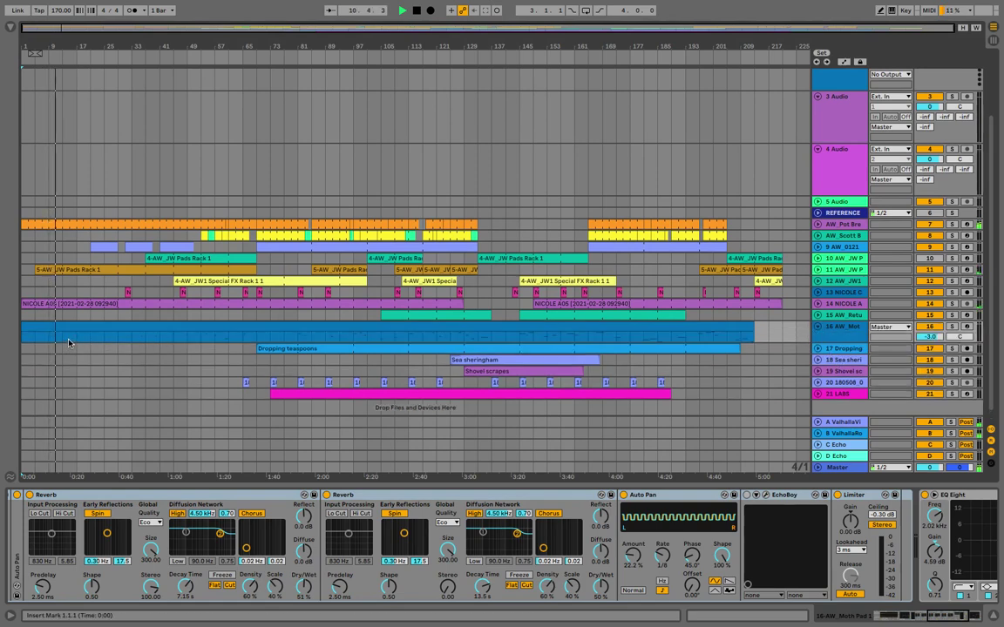
pyautogui.moveTo(842, 343); pyautogui.dragTo(844, 384)
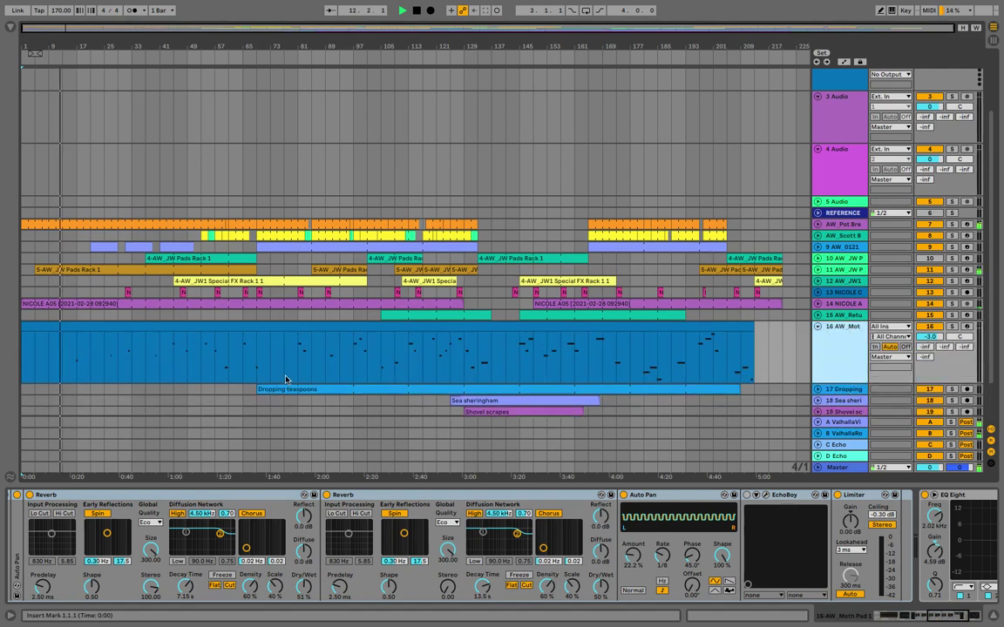
pyautogui.click(76, 376)
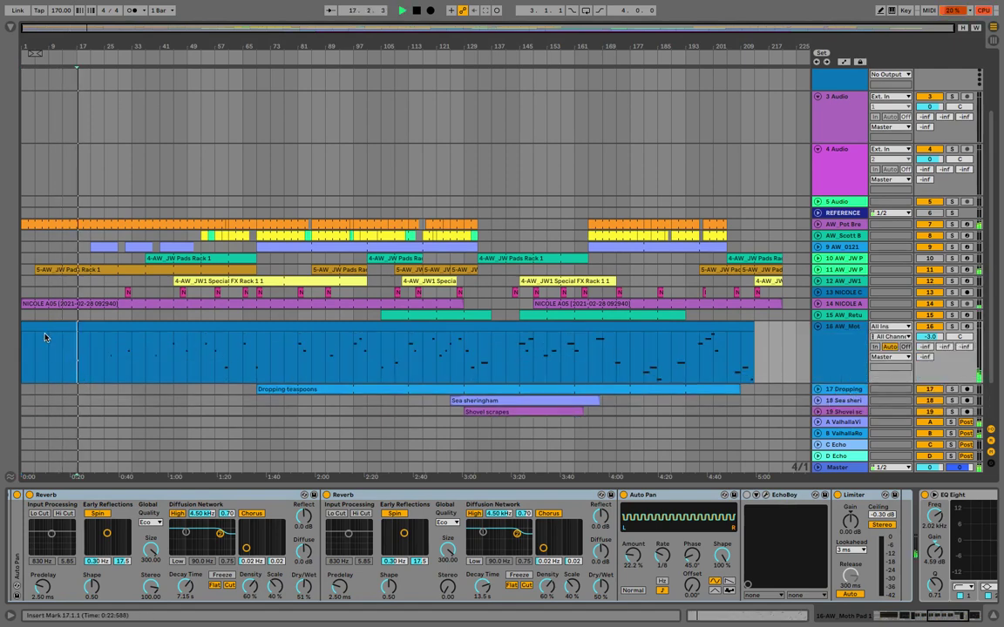
pyautogui.moveTo(22, 327); pyautogui.dragTo(63, 327)
# Restart playback from bar 25 and open the EchoBoy plug-in window on the Moth Pad track
pyautogui.click(105, 372)
pyautogui.press('space')
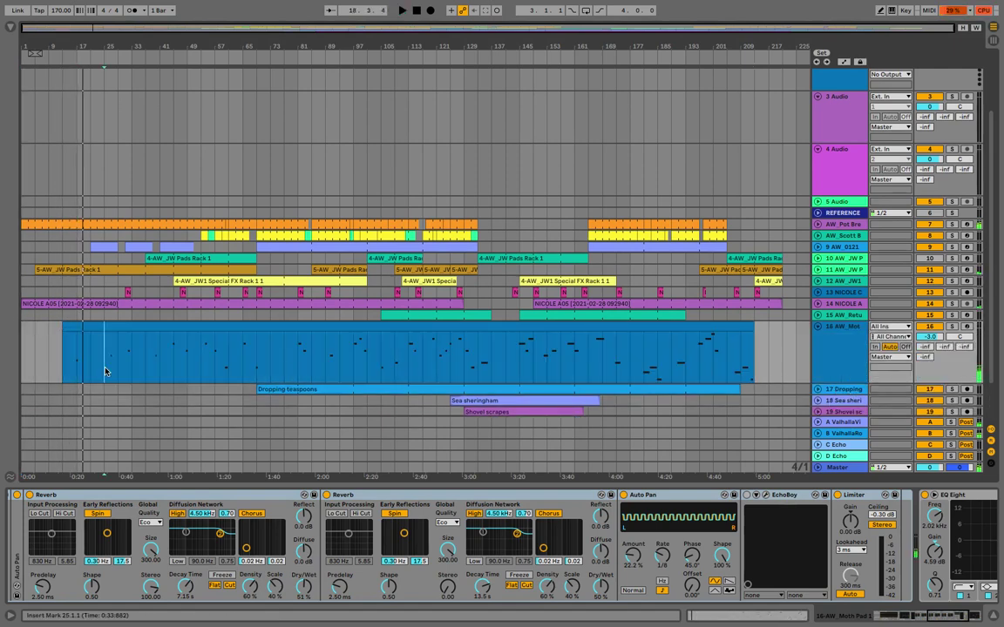
pyautogui.press('space')
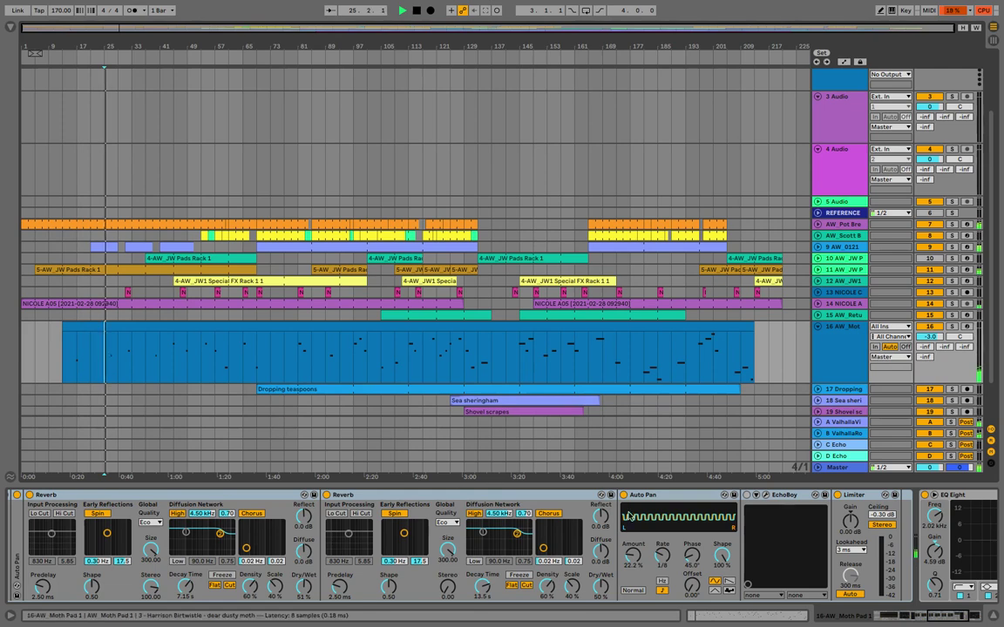
pyautogui.click(765, 495)
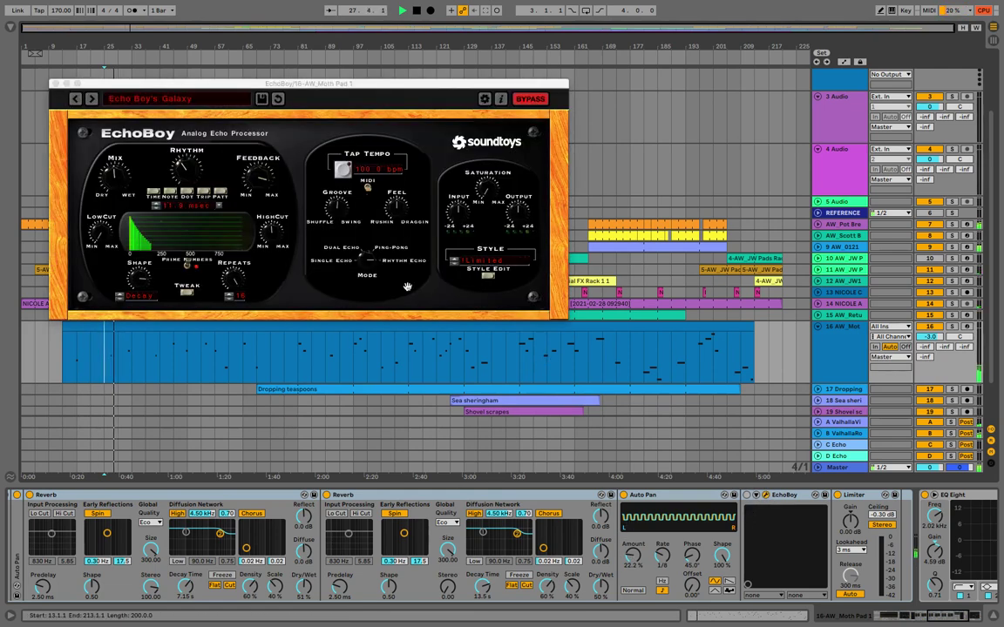
pyautogui.click(852, 351)
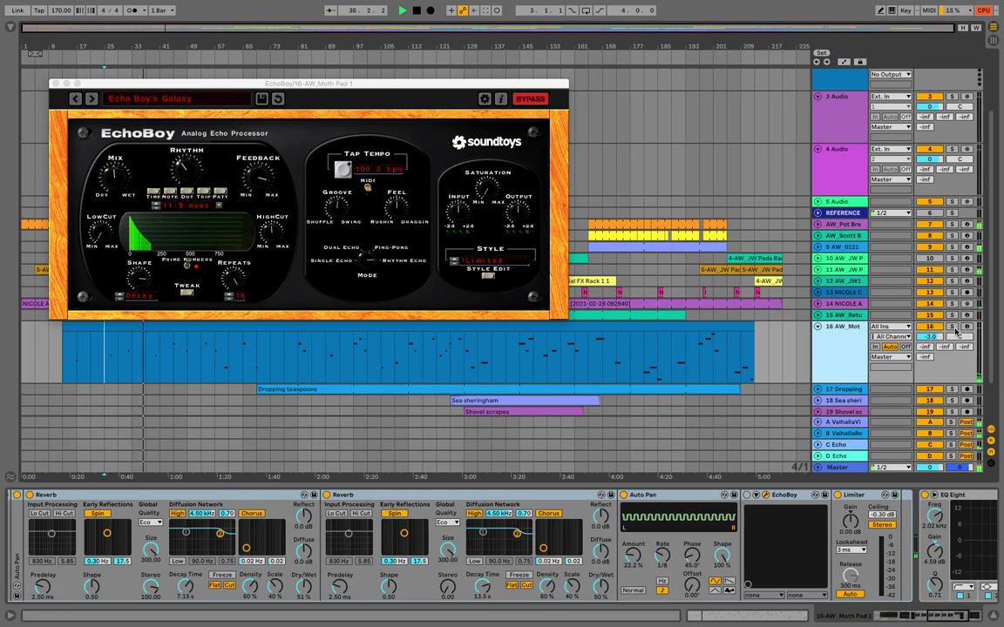
# Switch on EchoBoy and Crystallizer in the Moth Pad chain and close the EchoBoy window
pyautogui.click(746, 495)
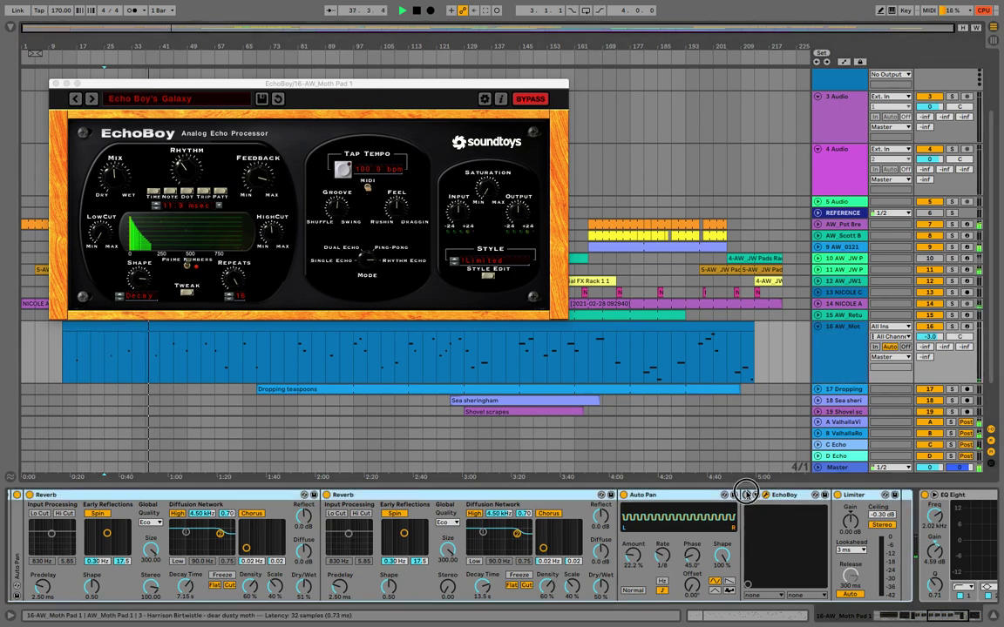
pyautogui.hscroll(-2, 638, 531)
pyautogui.hscroll(-6, 639, 530)
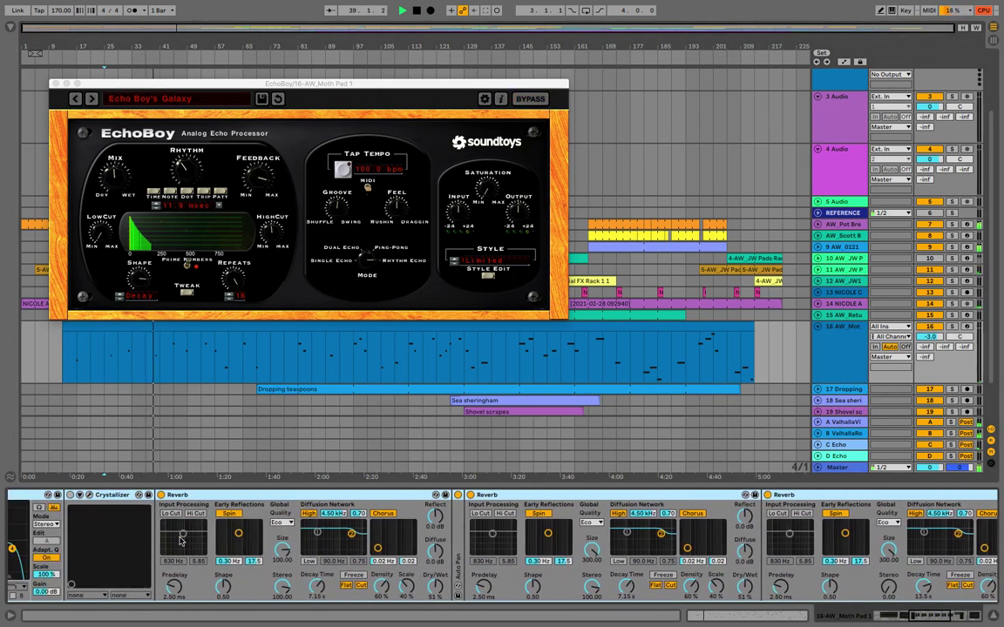
pyautogui.click(122, 495)
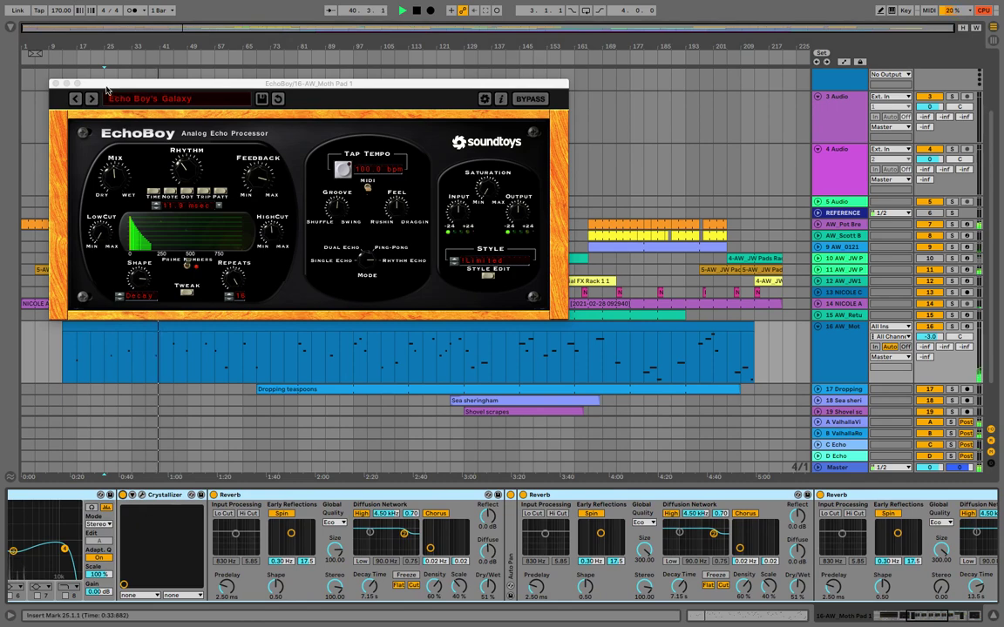
pyautogui.click(54, 84)
# Browse the Soundtoys folder among the VST plug-ins and hide the browser again
pyautogui.click(10, 28)
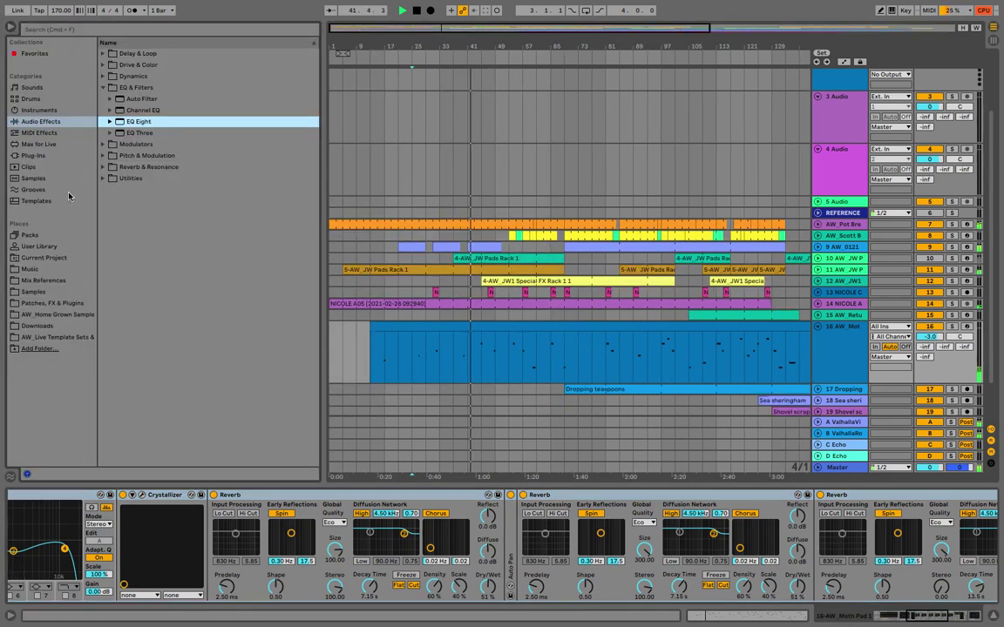
pyautogui.click(33, 155)
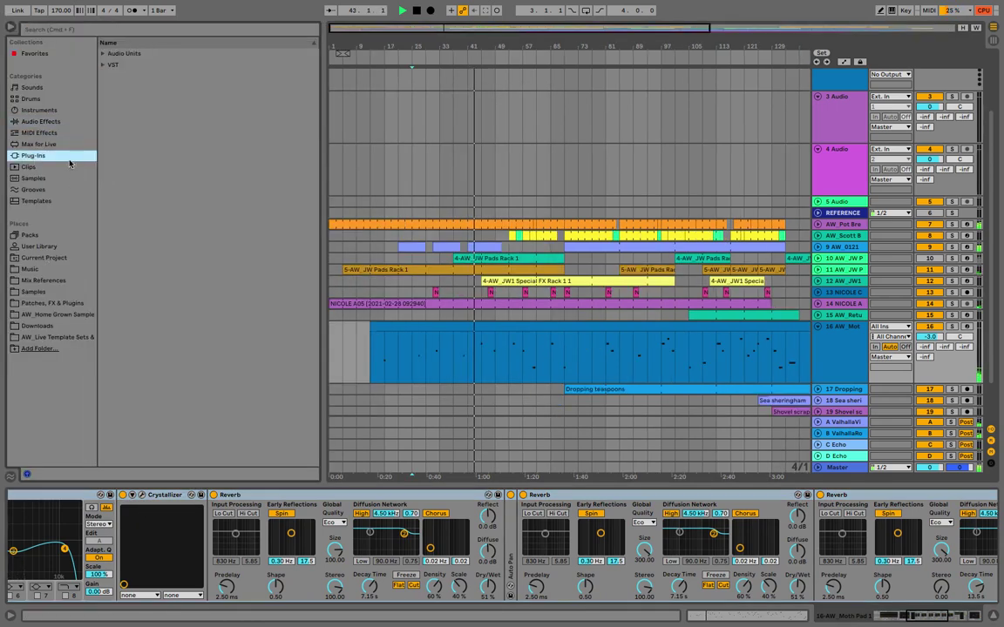
pyautogui.click(103, 64)
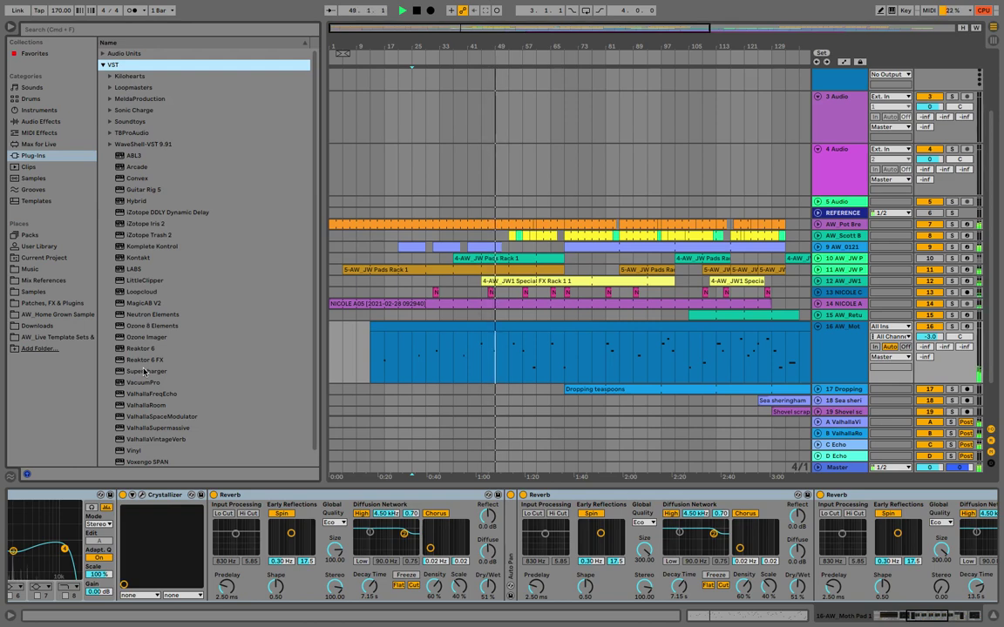
pyautogui.click(110, 121)
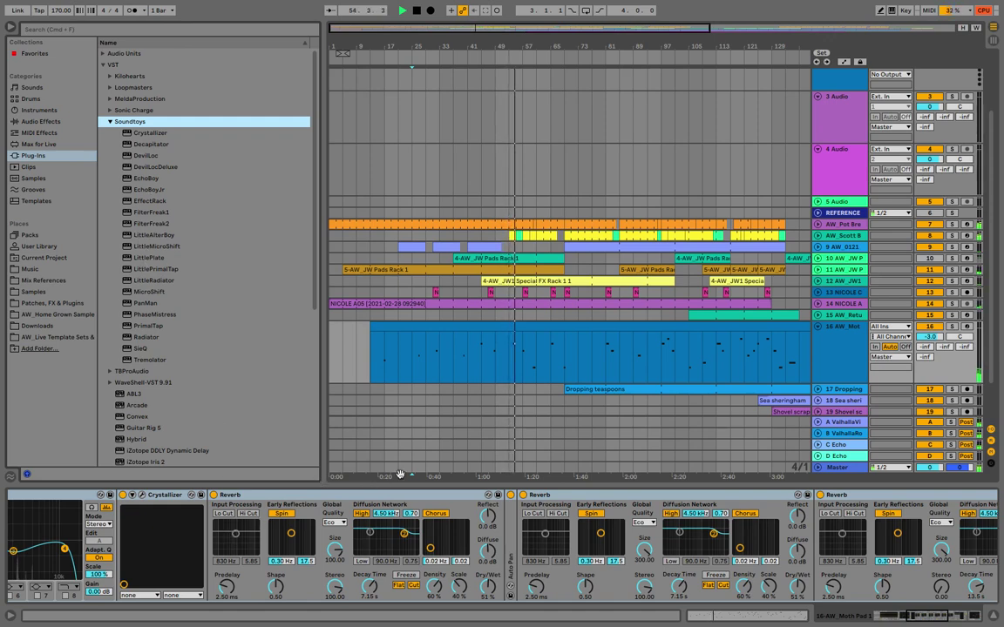
pyautogui.click(11, 27)
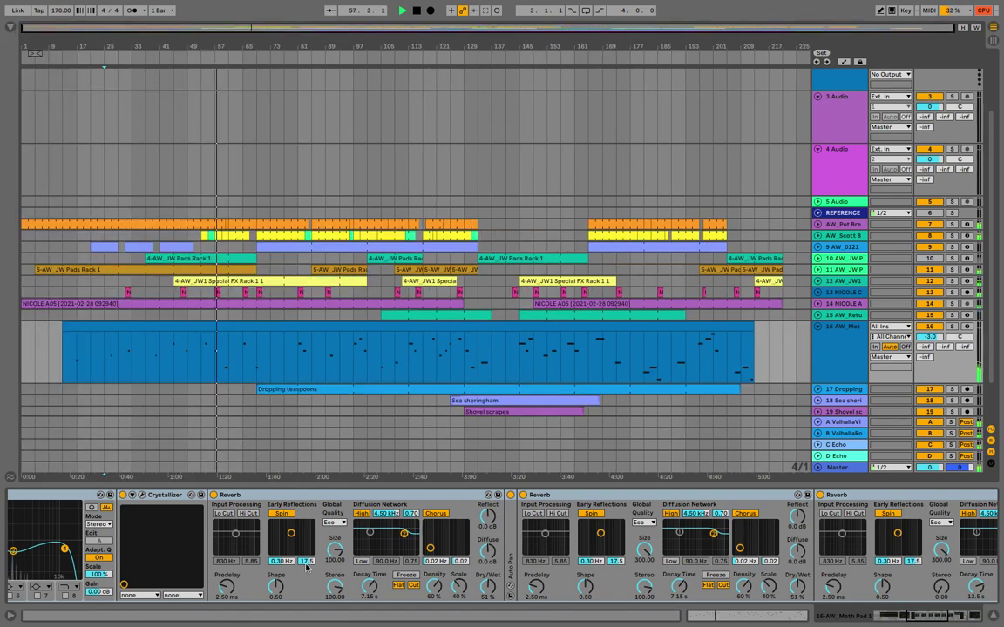
# Examine the sample instrument and EQ Eight at the beginning of the Moth Pad device chain during playback
pyautogui.hscroll(-5, 217, 592)
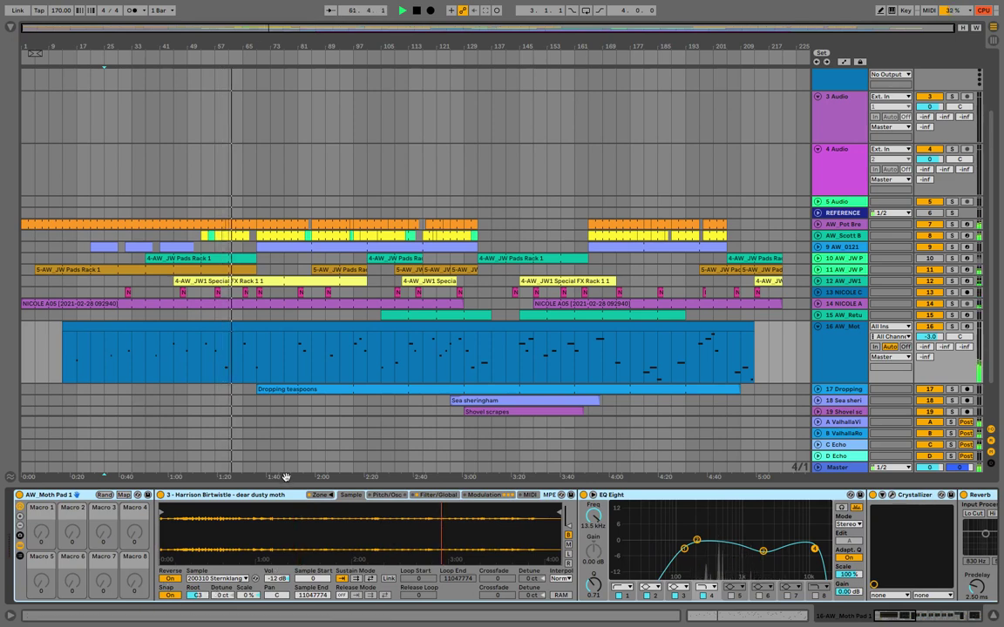
pyautogui.hscroll(3, 392, 543)
pyautogui.hscroll(4, 392, 543)
pyautogui.hscroll(1, 290, 551)
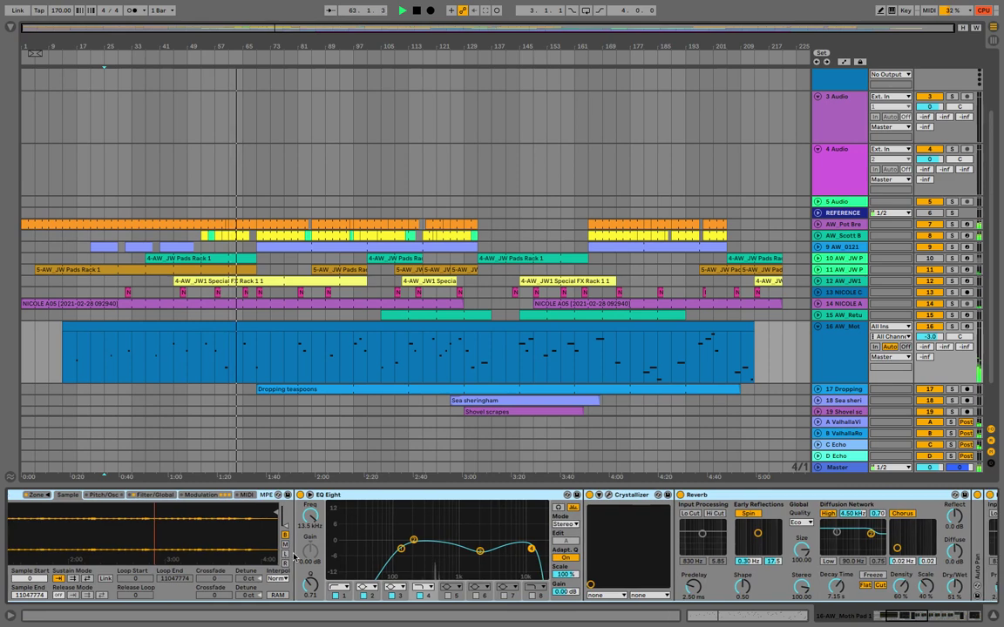
pyautogui.hscroll(-1, 71, 514)
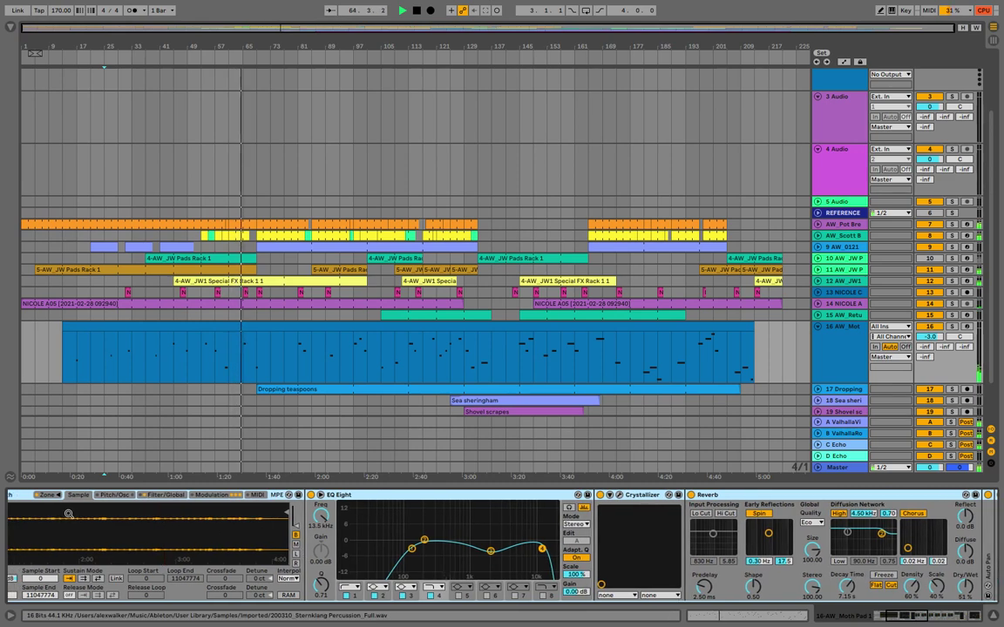
# Inspect the filter and volume envelope settings of the Moth Pad sample instrument, returning to its sample view
pyautogui.click(174, 495)
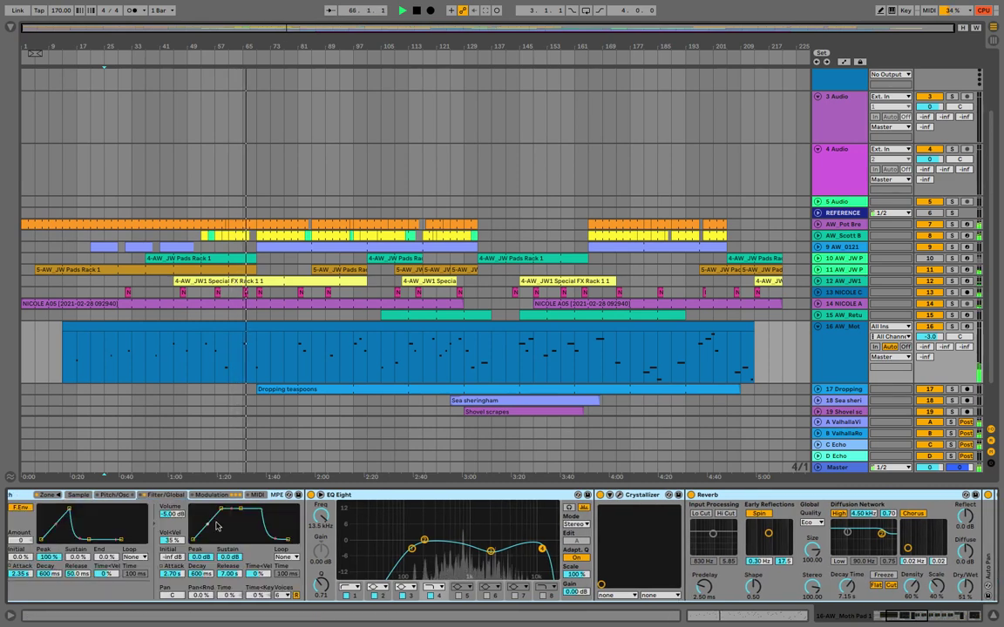
pyautogui.moveTo(173, 514); pyautogui.dragTo(173, 514)
pyautogui.click(85, 494)
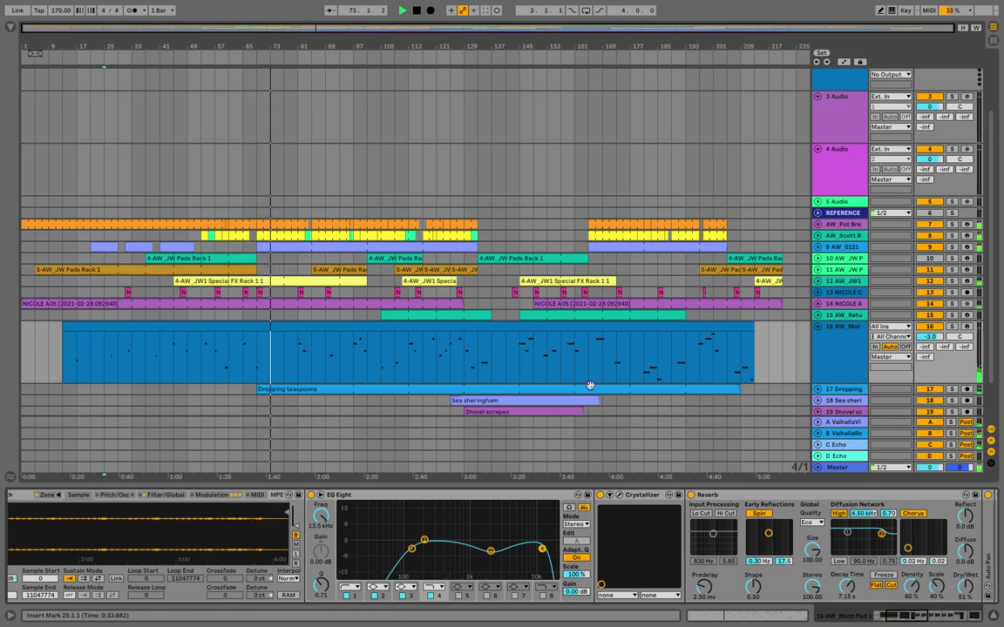
# Switch off Crystallizer in the Moth Pad chain and review the Reverb and Auto Pan devices that follow it
pyautogui.click(824, 365)
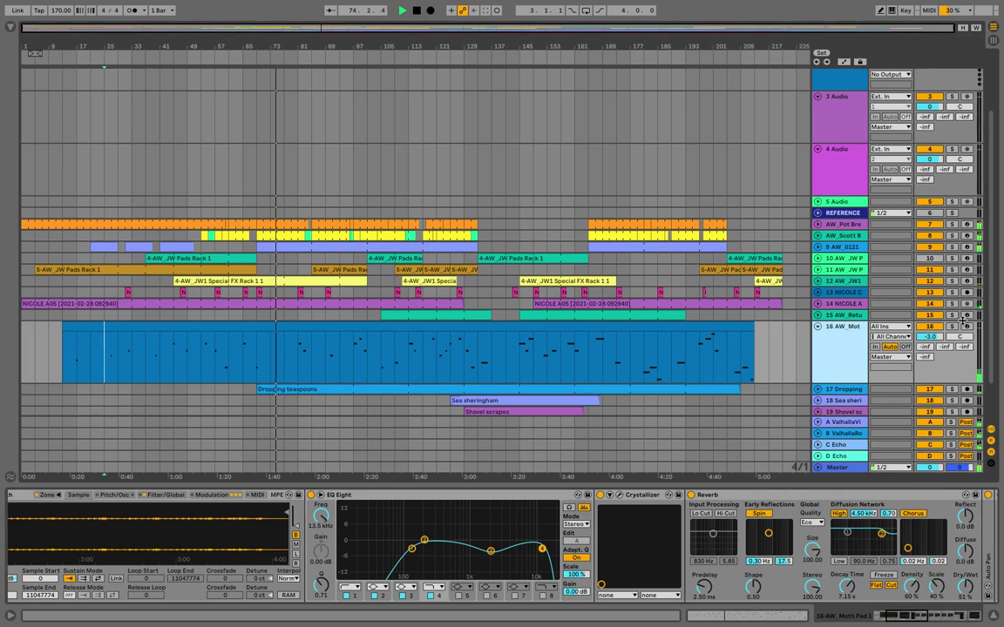
pyautogui.hscroll(8, 792, 571)
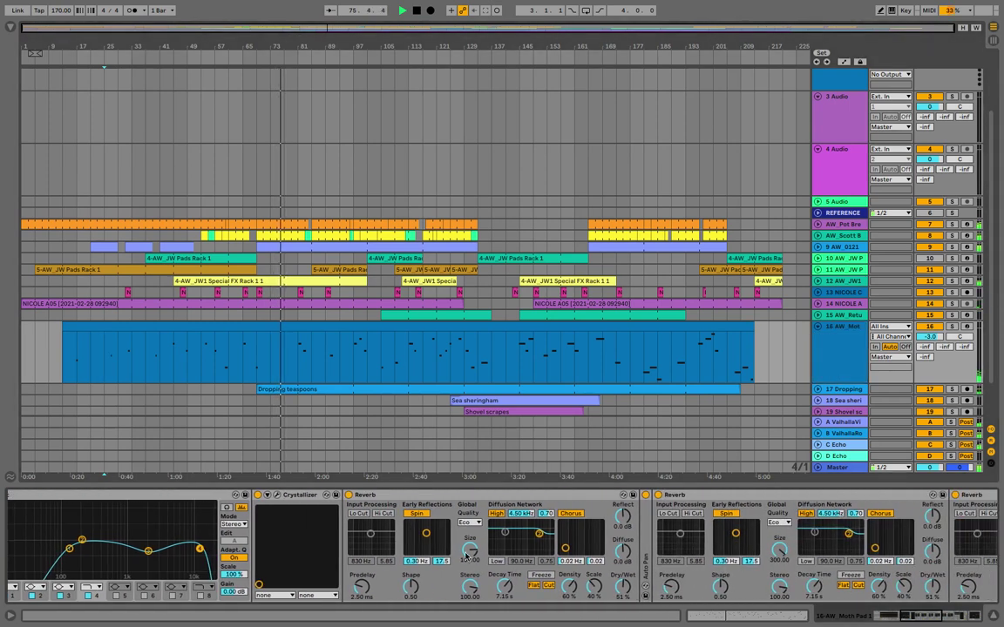
pyautogui.click(277, 494)
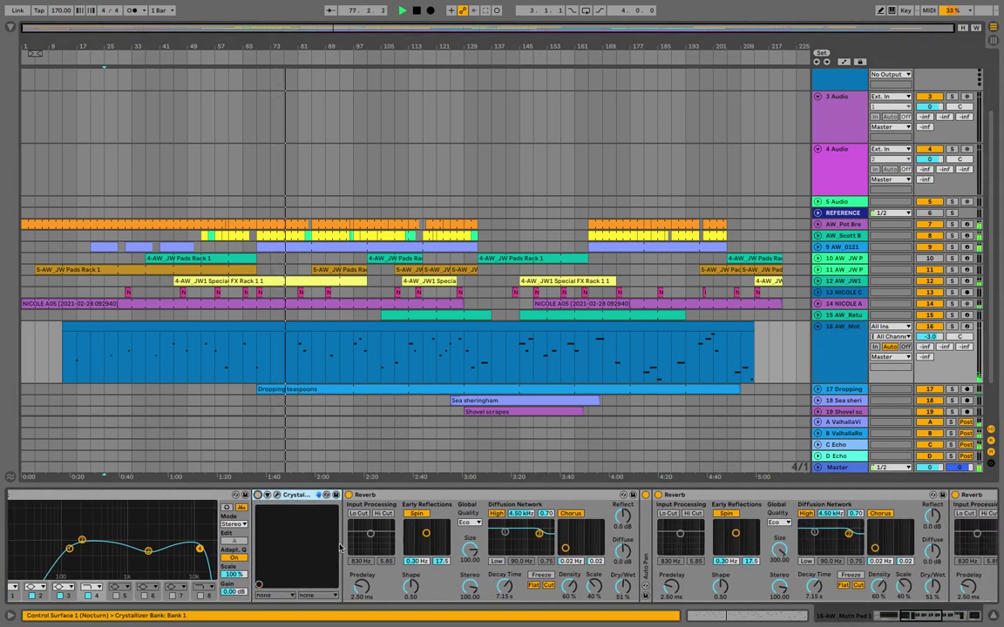
pyautogui.hscroll(8, 618, 541)
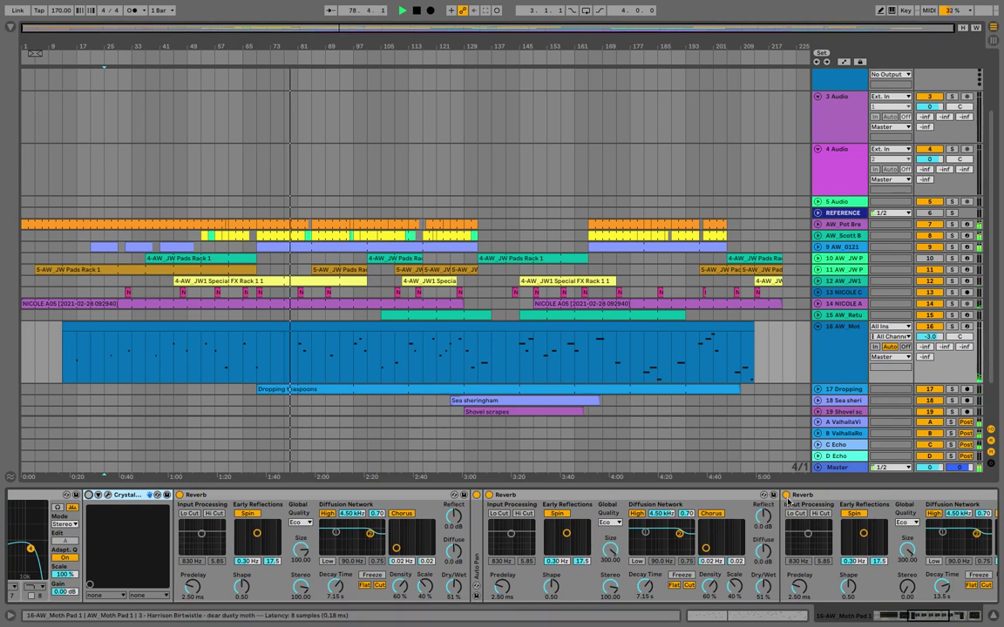
pyautogui.hscroll(3, 785, 513)
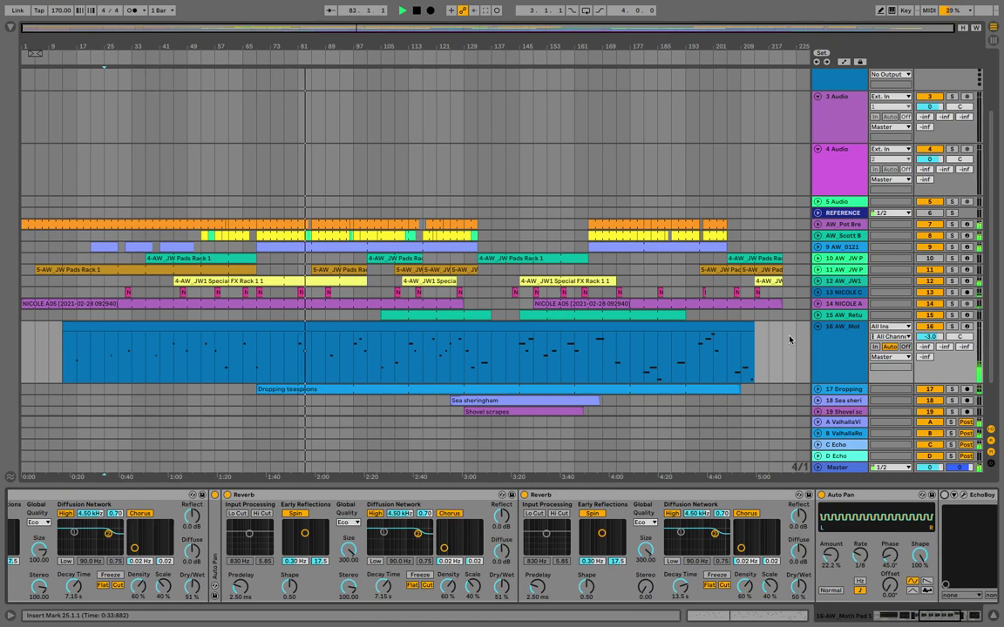
# Arm the Moth Pad track for recording and stop playback
pyautogui.scroll(-2, 790, 340)
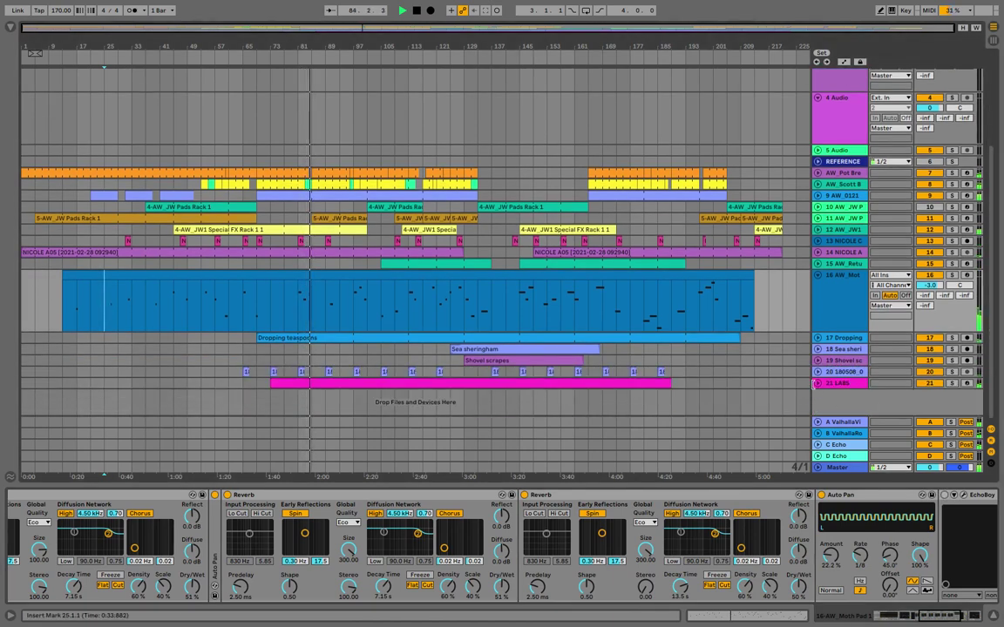
pyautogui.scroll(-1, 719, 391)
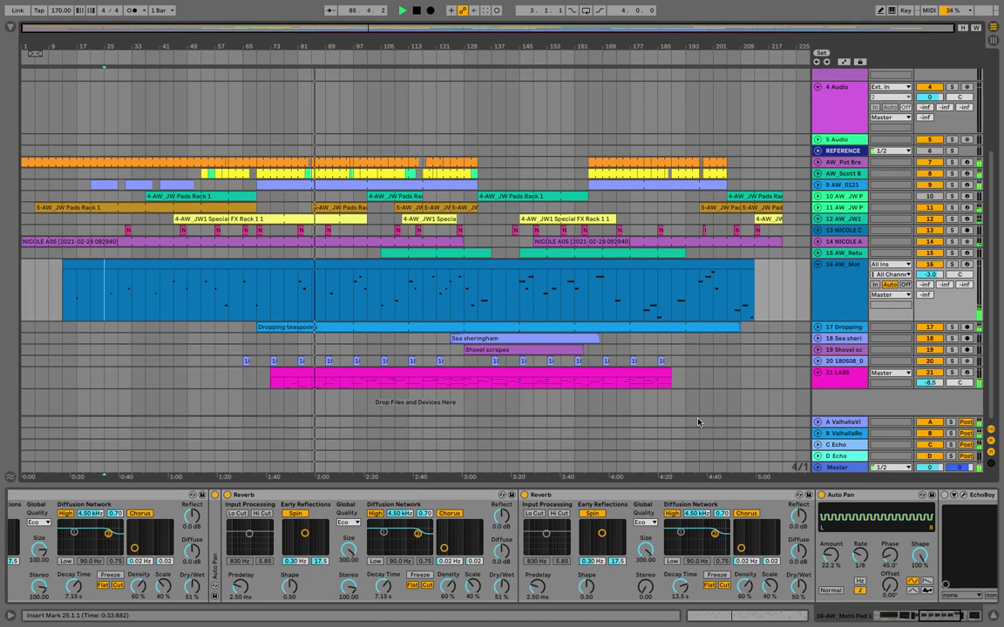
pyautogui.click(831, 316)
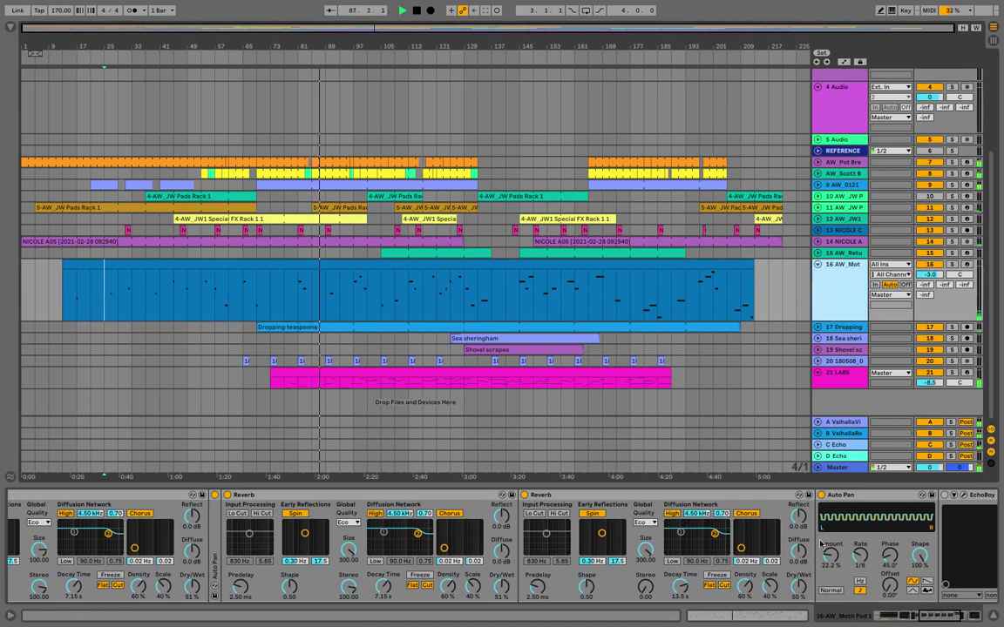
pyautogui.click(966, 265)
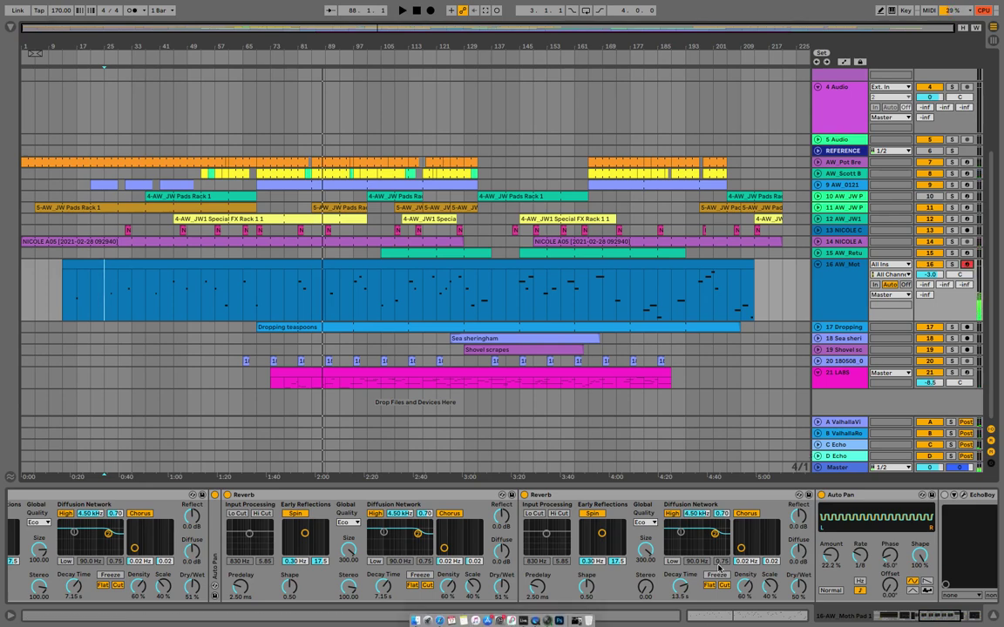
# Delete the EchoBoy and Crystallizer plug-ins from the Moth Pad device chain
pyautogui.hscroll(5, 728, 549)
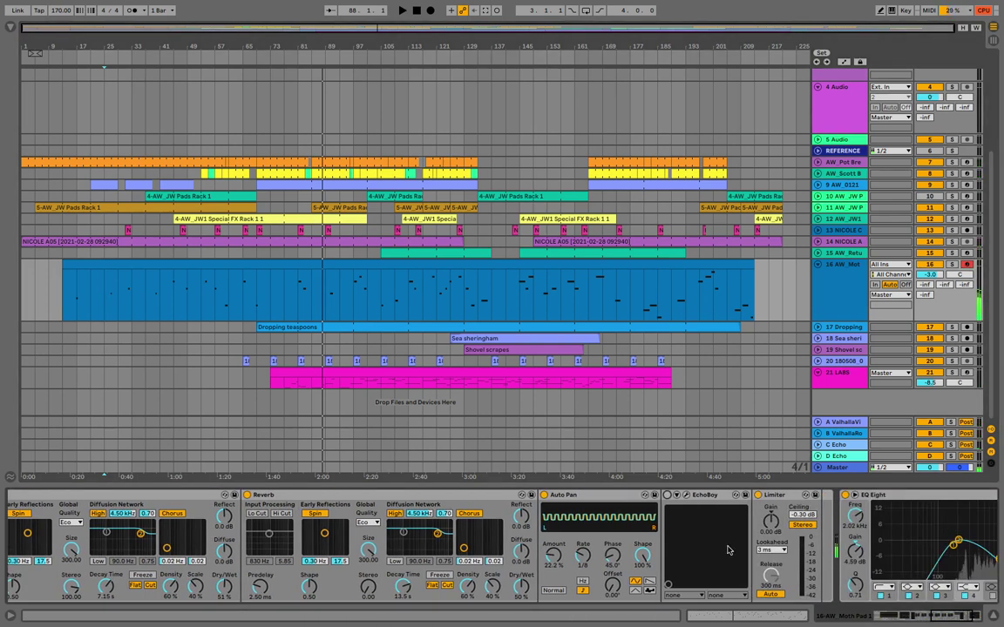
pyautogui.click(519, 496)
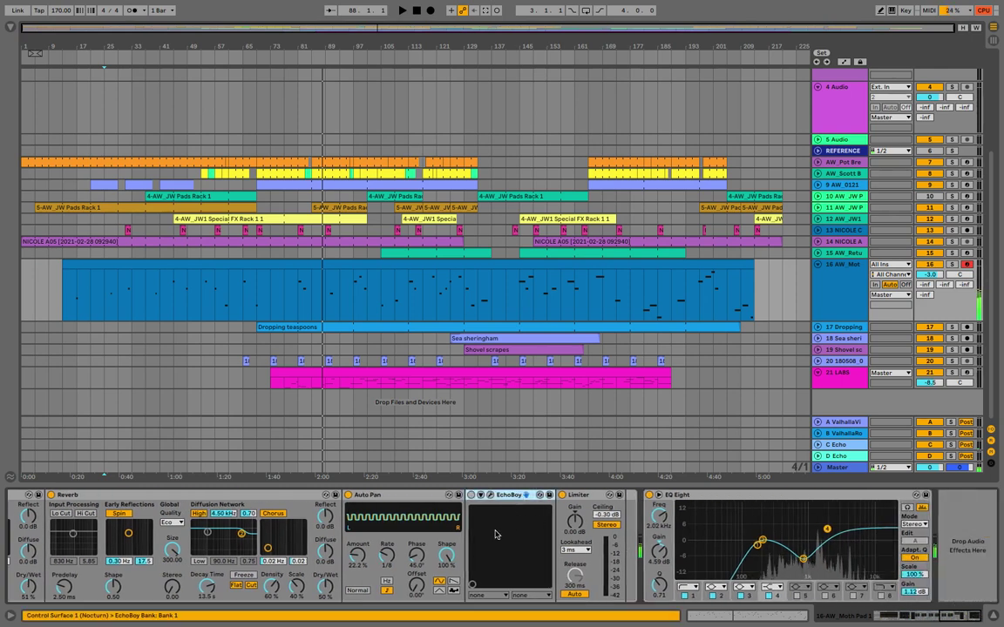
pyautogui.press('Delete')
pyautogui.hscroll(-8, 496, 535)
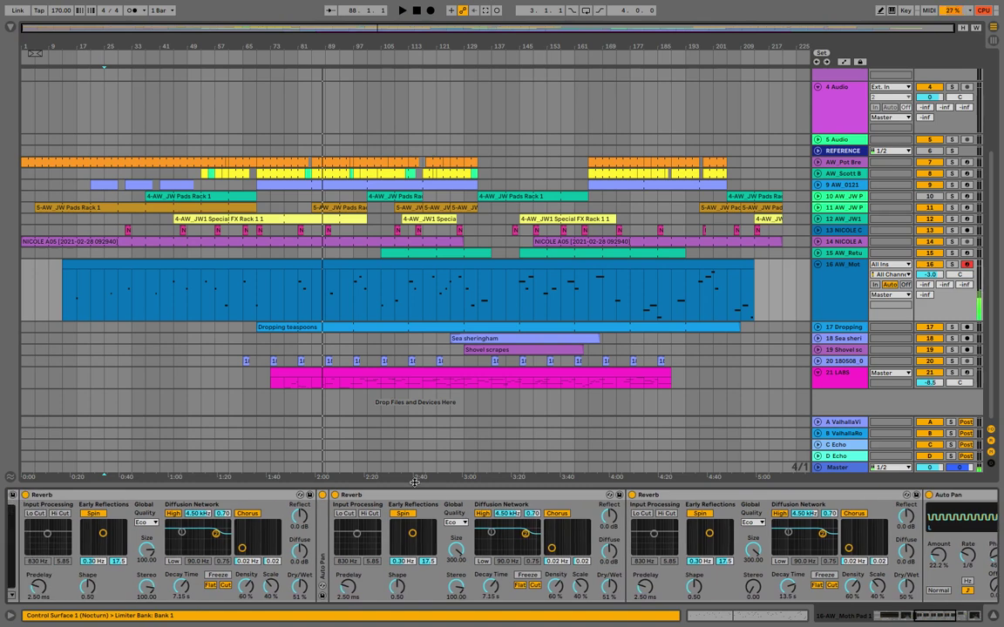
pyautogui.hscroll(-6, 296, 504)
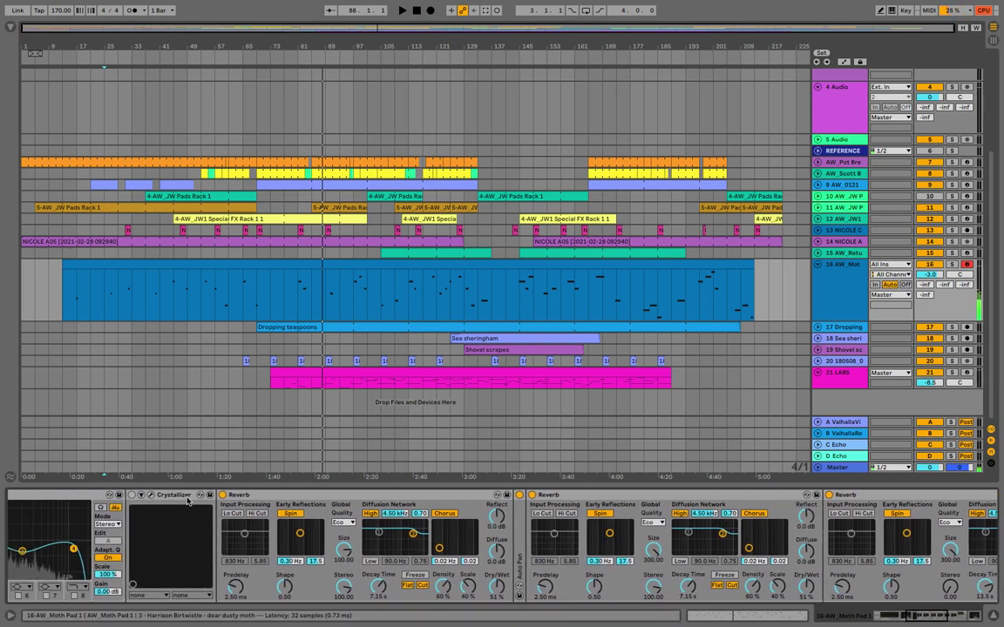
pyautogui.click(182, 497)
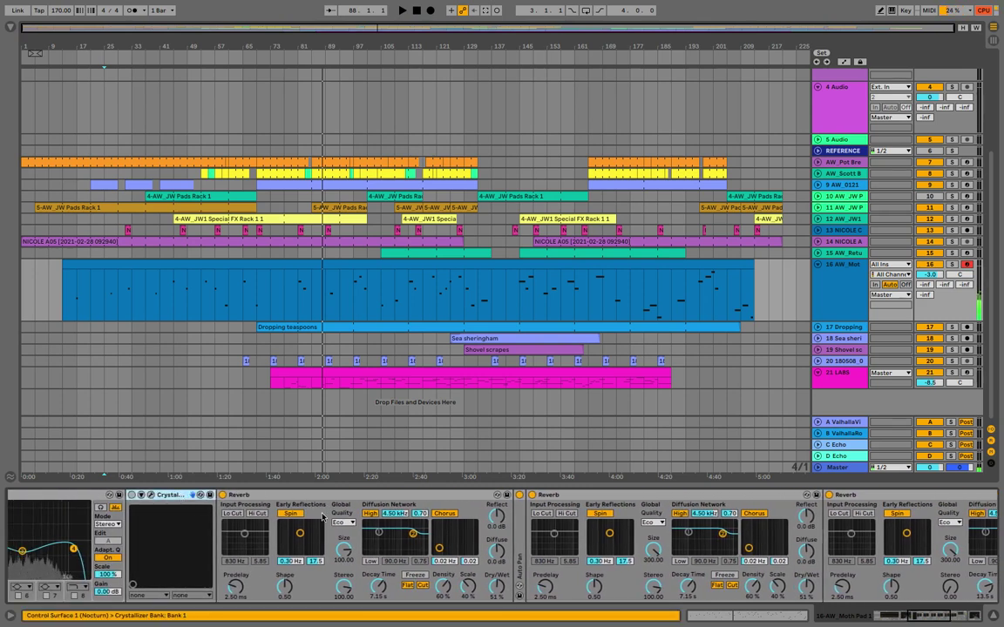
pyautogui.click(501, 572)
pyautogui.hscroll(15, 502, 572)
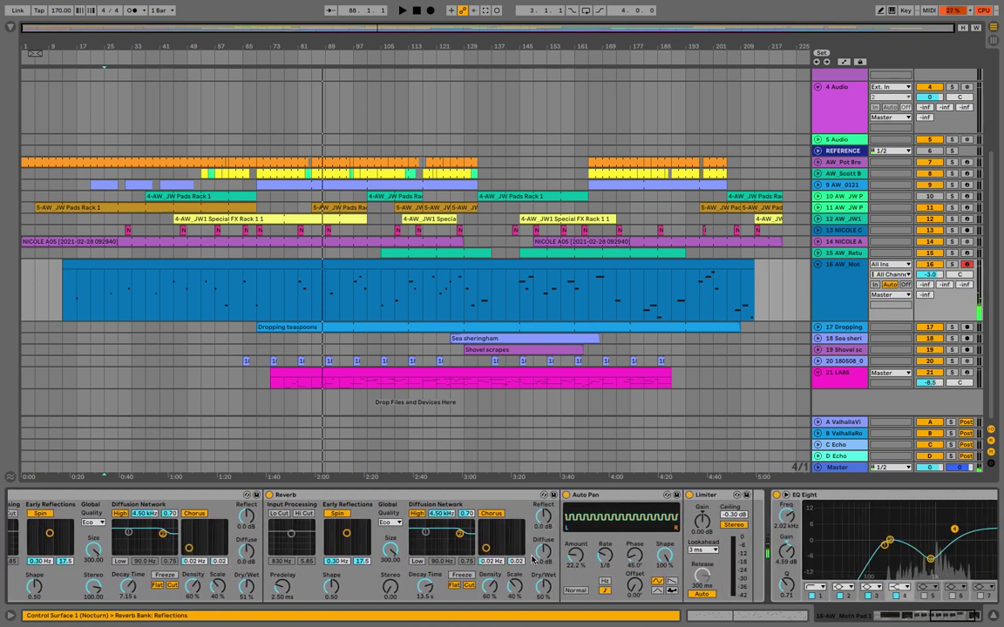
# Raise the gain of the Limiter on the Moth Pad track to 12 dB while playing the arrangement from bar 53
pyautogui.click(834, 304)
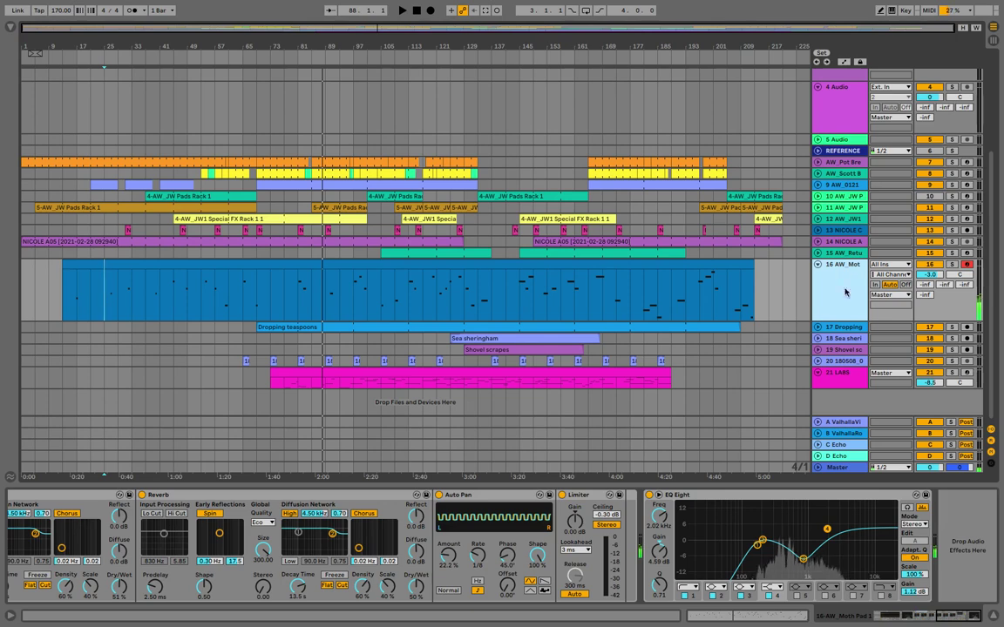
pyautogui.click(140, 157)
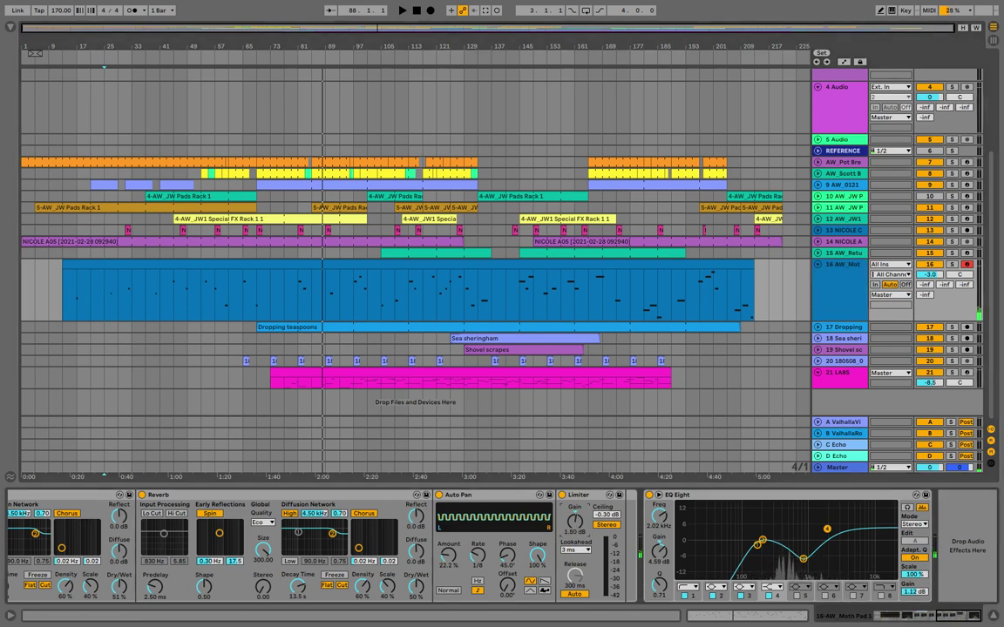
pyautogui.moveTo(576, 523); pyautogui.dragTo(576, 521)
pyautogui.hscroll(-15, 576, 526)
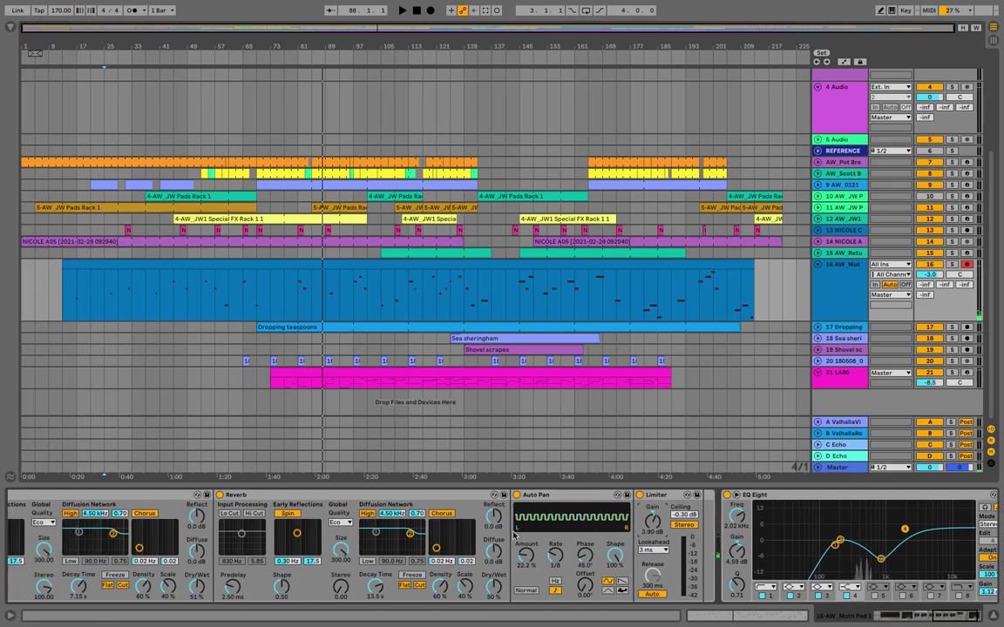
pyautogui.hscroll(11, 514, 536)
pyautogui.hscroll(6, 521, 538)
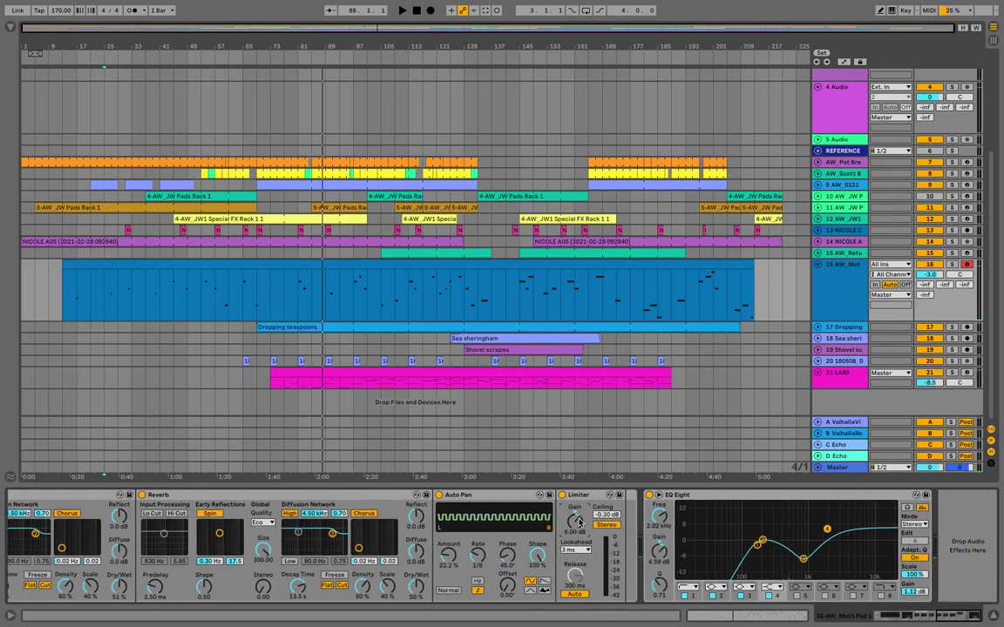
pyautogui.click(199, 303)
pyautogui.press('space')
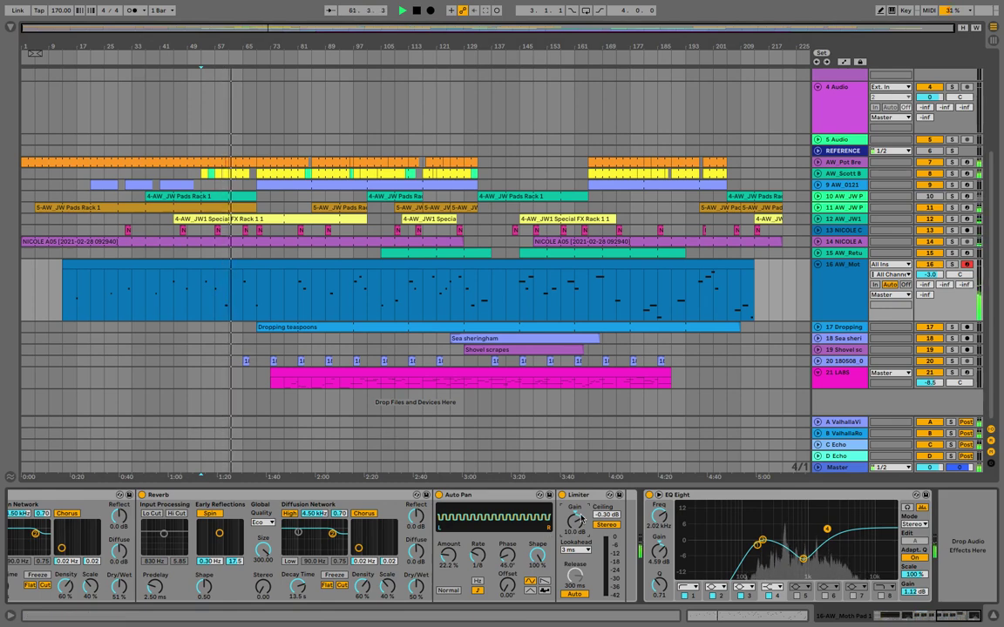
pyautogui.click(580, 517)
pyautogui.write('12')
pyautogui.press('Return')
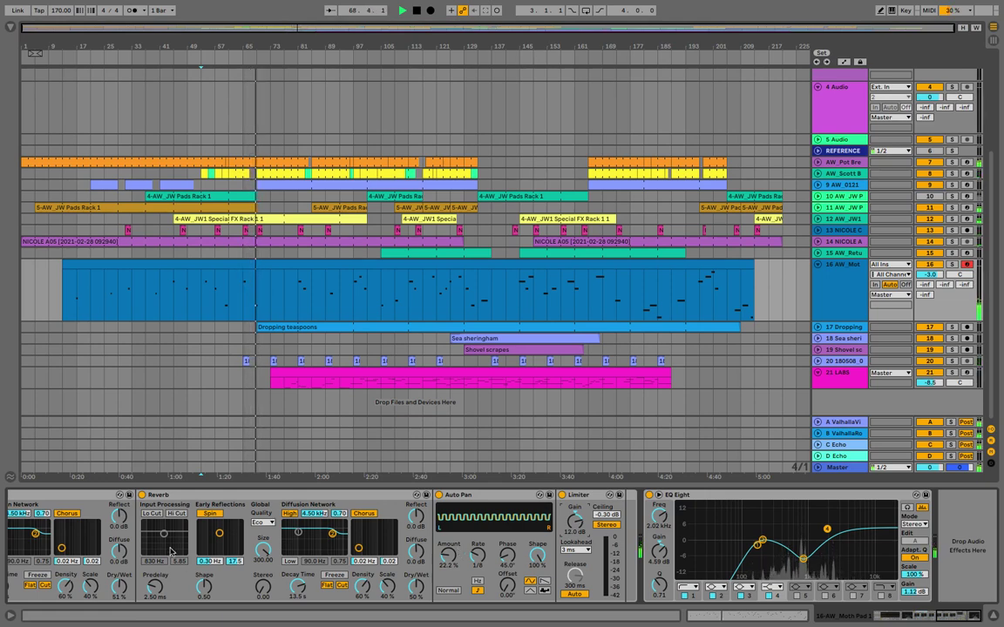
# Set the stereo width of the last Reverb in the Moth Pad chain to 0, stop playback and save the Set
pyautogui.hscroll(-3, 198, 567)
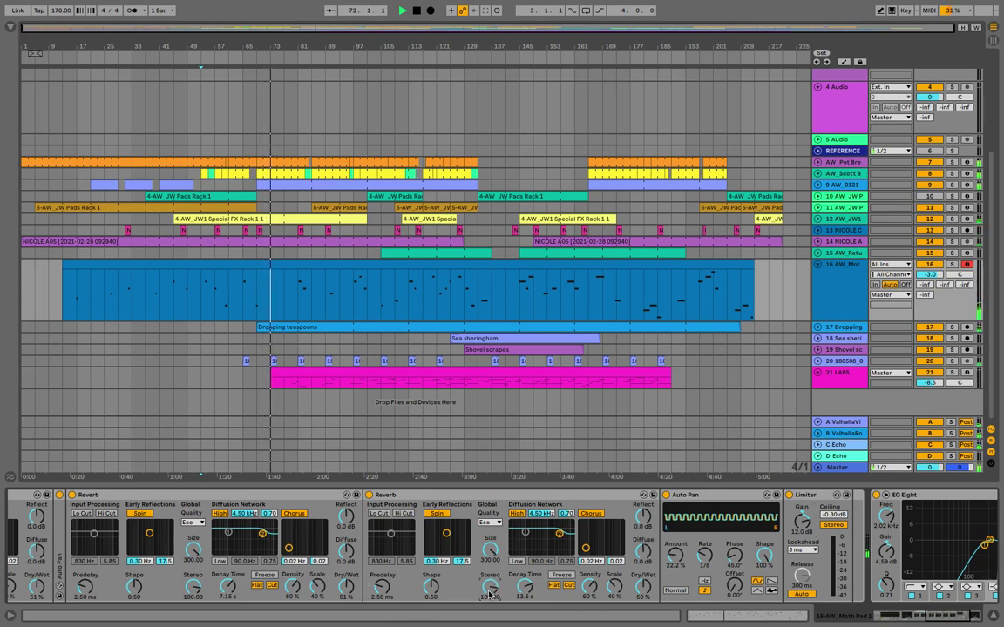
pyautogui.moveTo(488, 590); pyautogui.dragTo(488, 624)
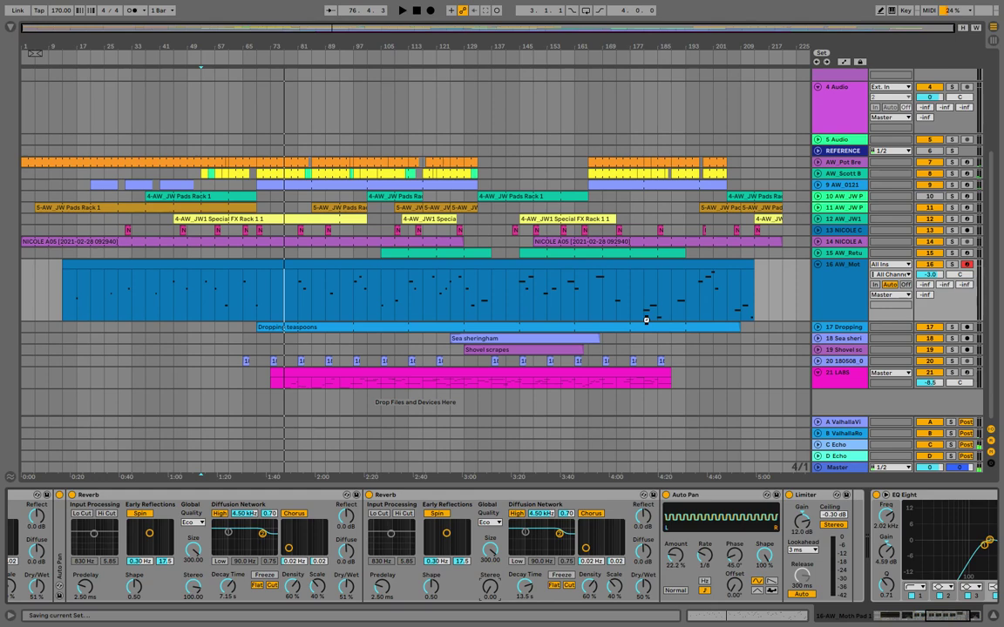
# Unfold track 11 with the JW Pads clips, play it from bar 197 and enlarge the track's height
pyautogui.click(819, 211)
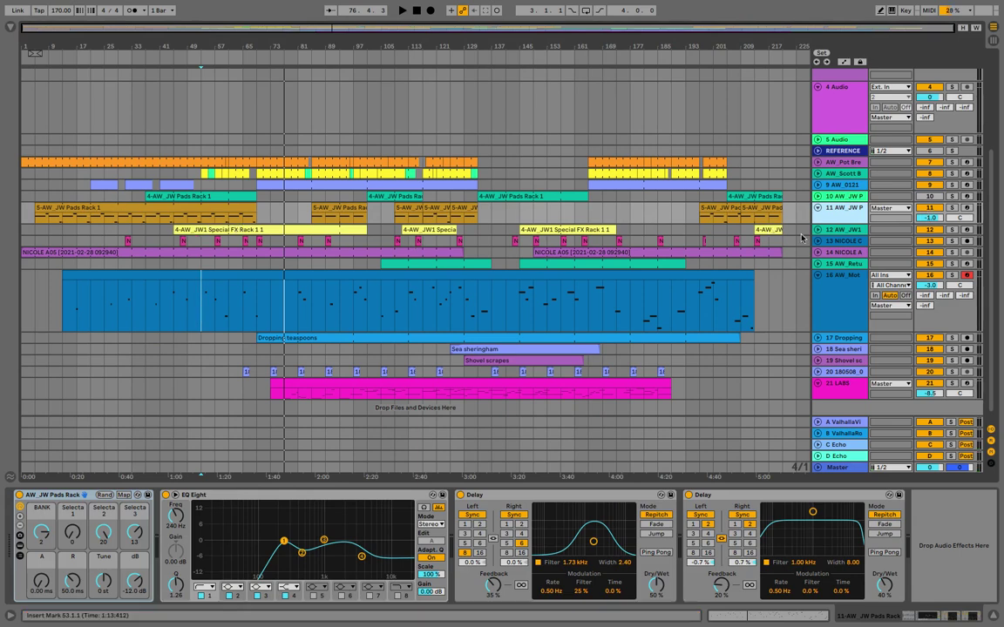
pyautogui.click(697, 213)
pyautogui.press('space')
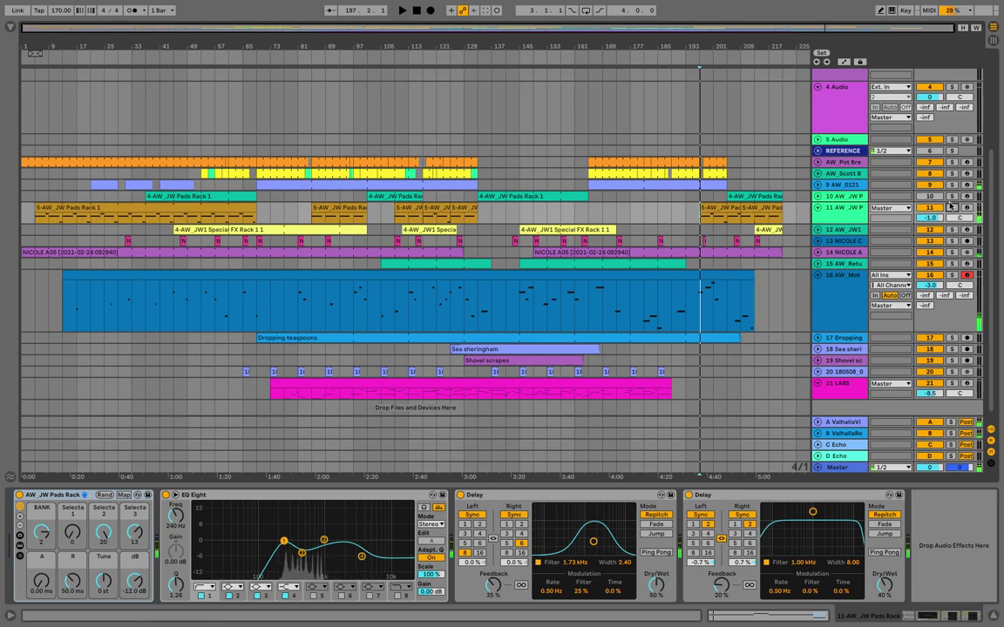
pyautogui.press('space')
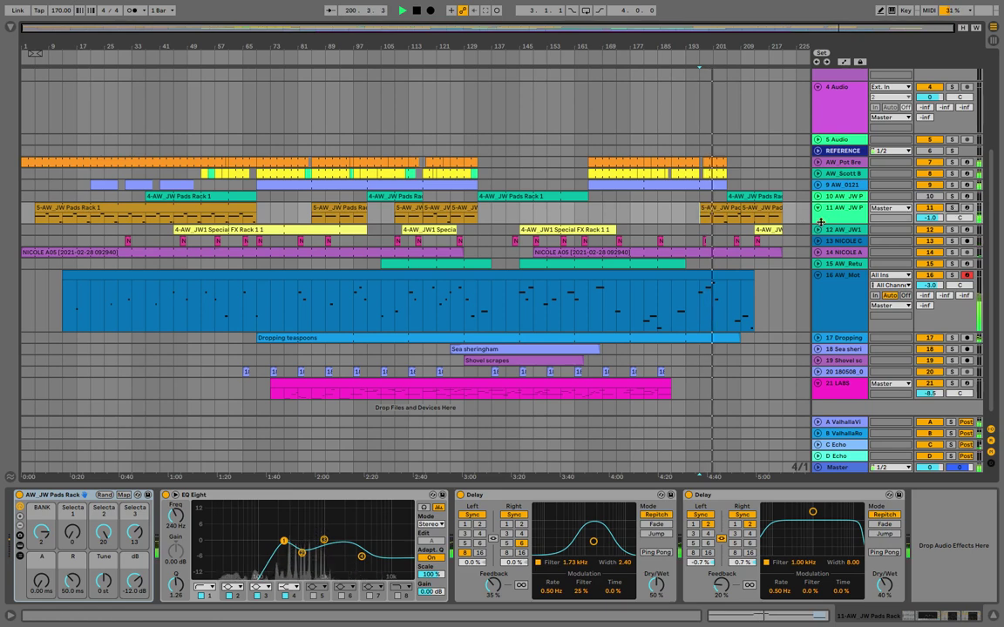
pyautogui.moveTo(826, 224); pyautogui.dragTo(822, 295)
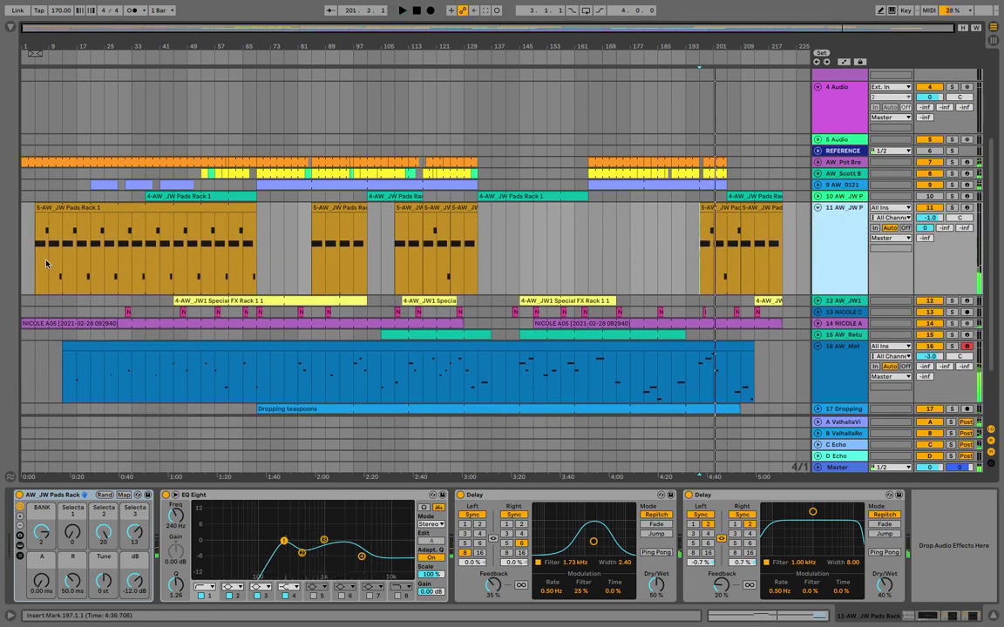
# Deactivate the B3 and E3 notes in the first JW Pads Rack clip on track 11 and return to the track's devices
pyautogui.click(38, 234)
pyautogui.doubleClick(38, 206)
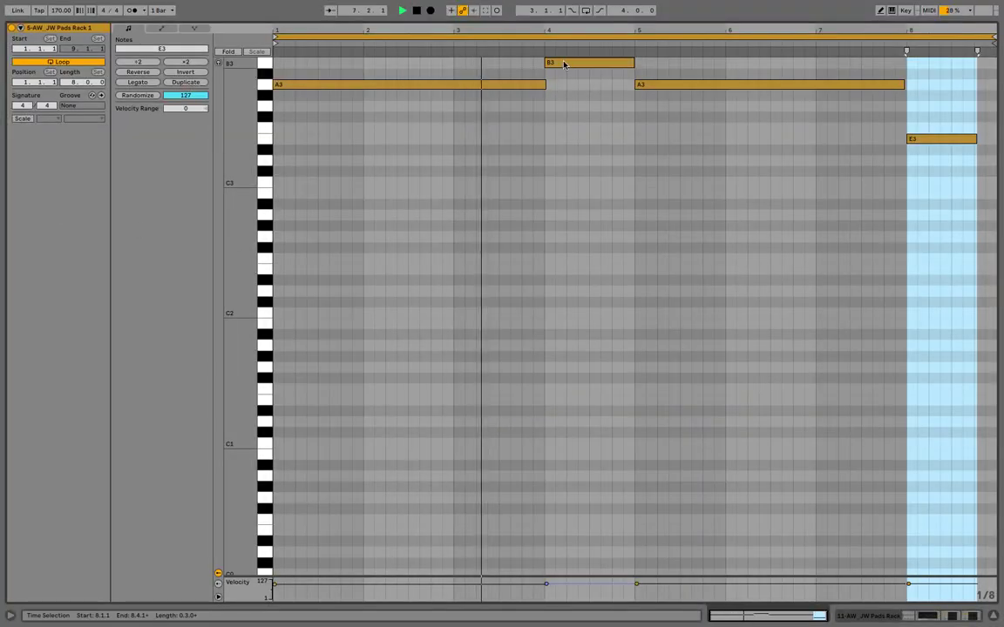
pyautogui.click(564, 64)
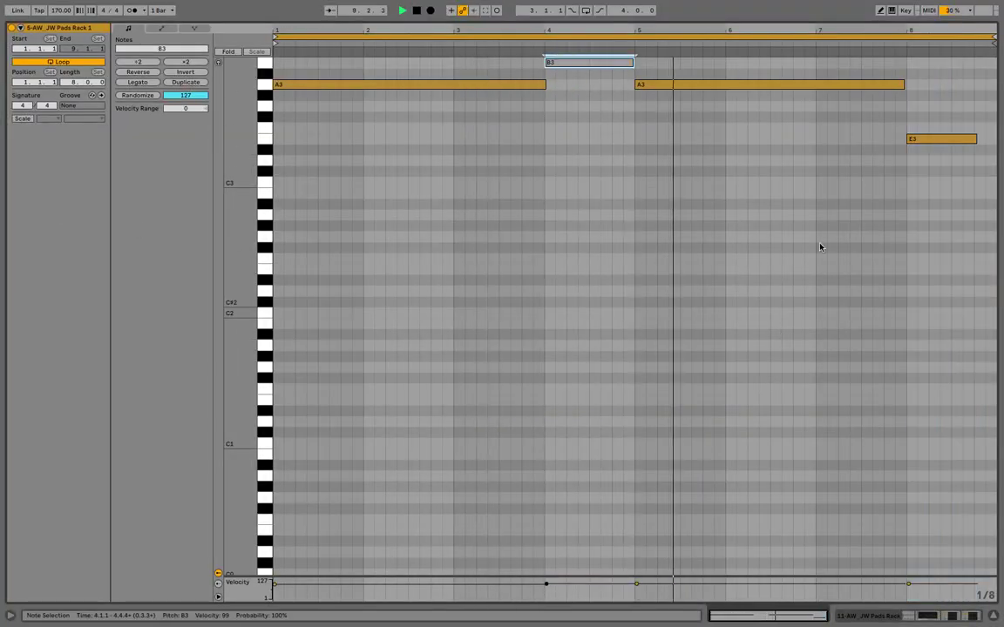
pyautogui.click(915, 140)
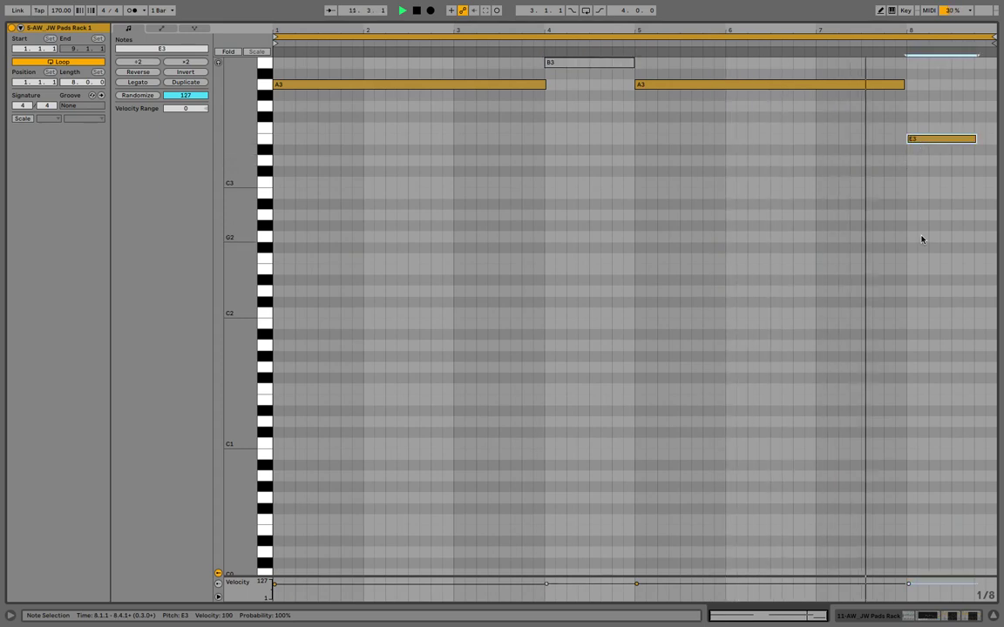
pyautogui.press('0')
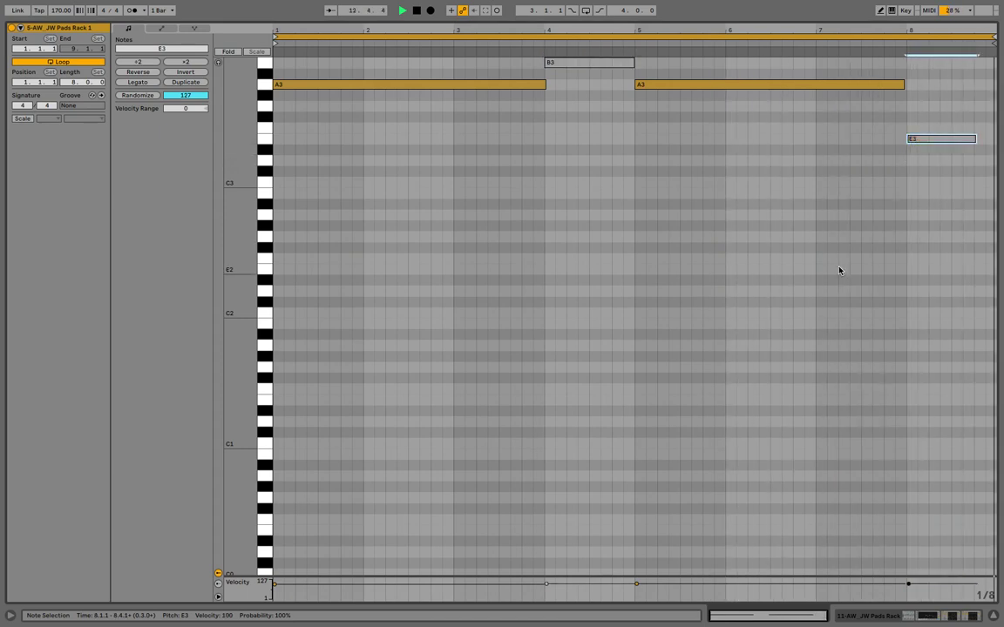
pyautogui.hotkey('shift', 'Tab')
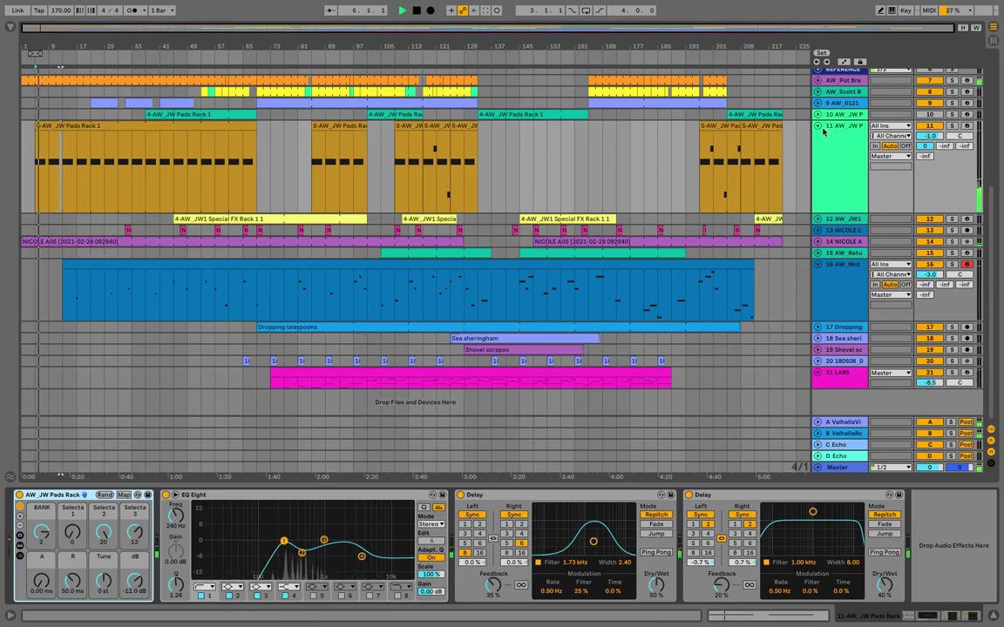
pyautogui.click(883, 173)
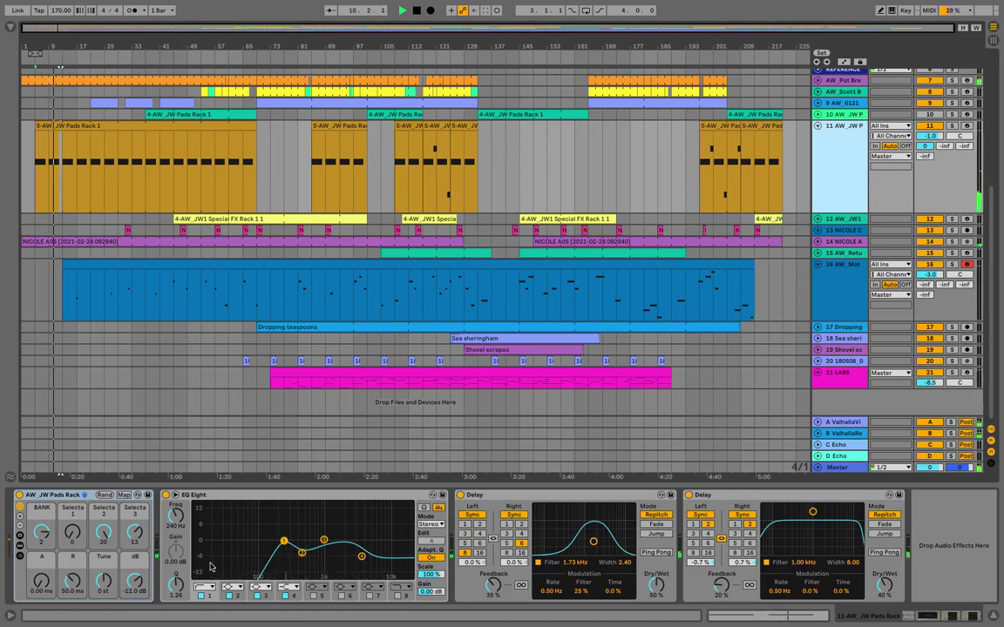
# Set the right delay of the Echo on return C to Dotted, link both channels and return to the arrangement
pyautogui.press('Tab')
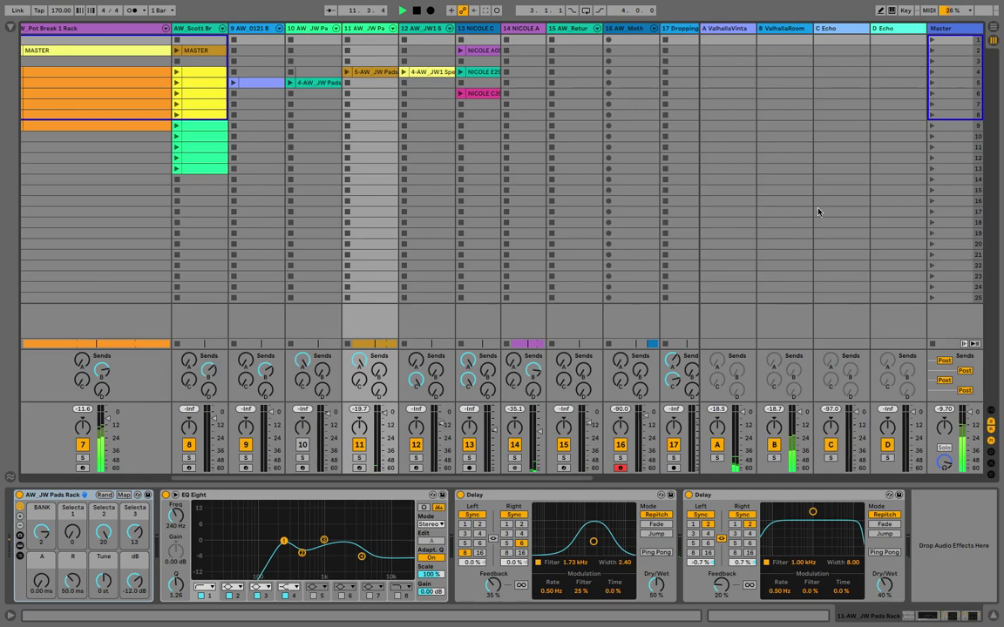
pyautogui.click(826, 27)
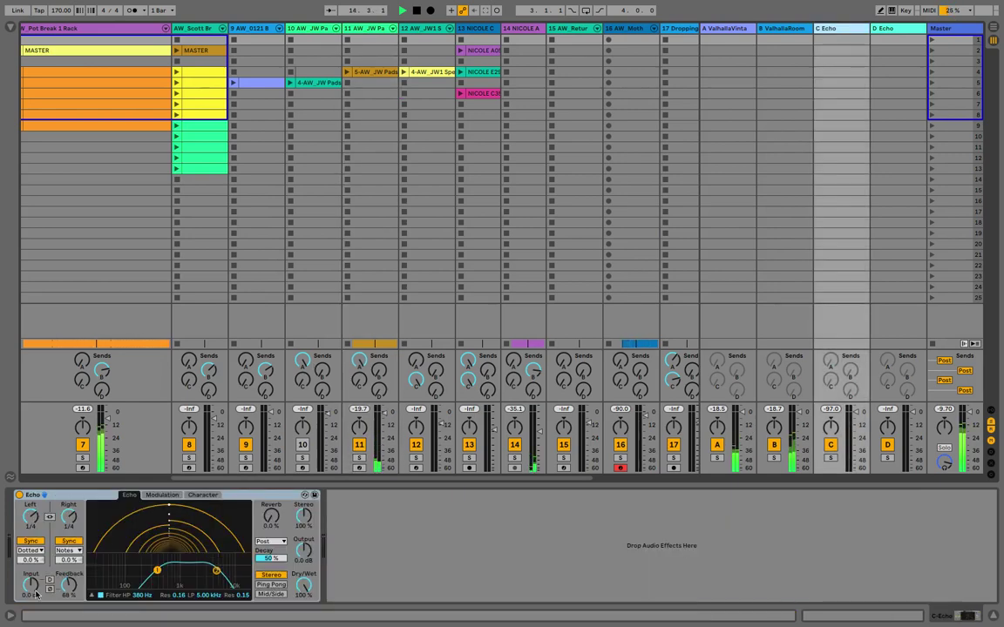
pyautogui.click(64, 552)
pyautogui.click(62, 554)
pyautogui.click(50, 518)
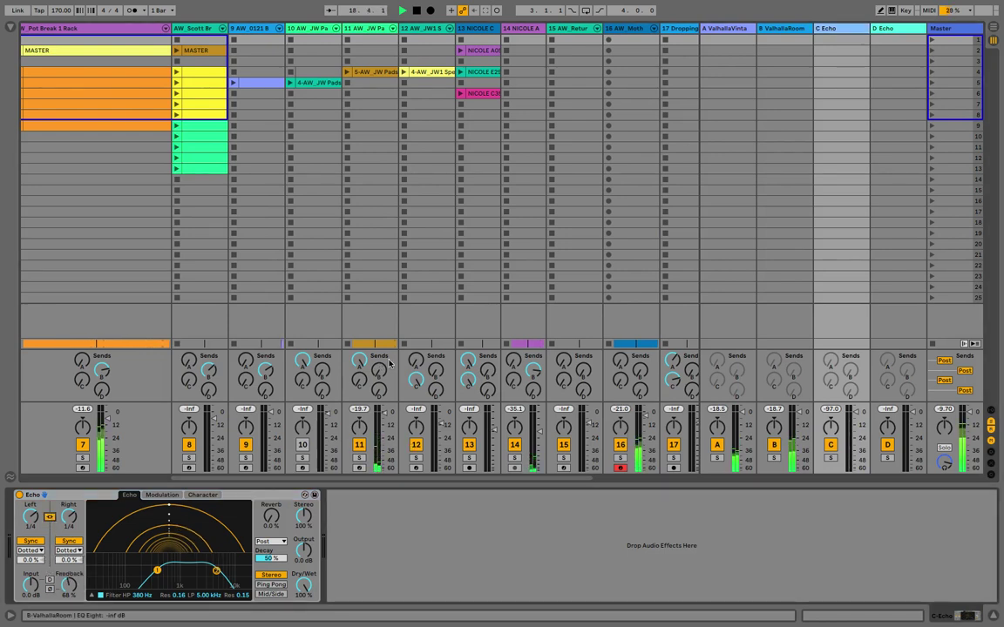
pyautogui.press('Tab')
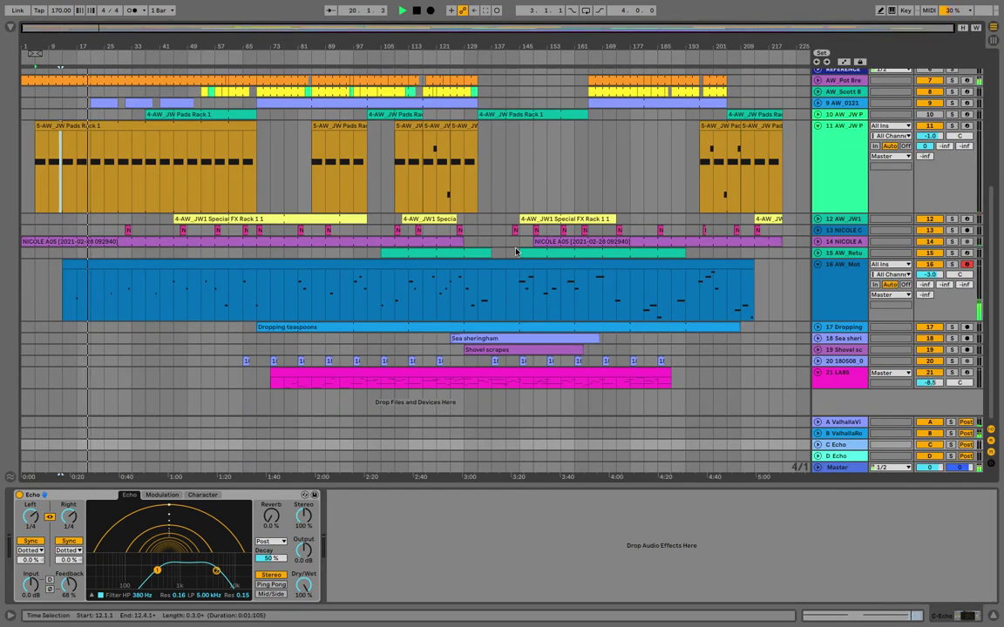
# Arm track 11 with the JW Pads clips for recording and play the arrangement from bar 12
pyautogui.scroll(3, 403, 311)
pyautogui.click(839, 299)
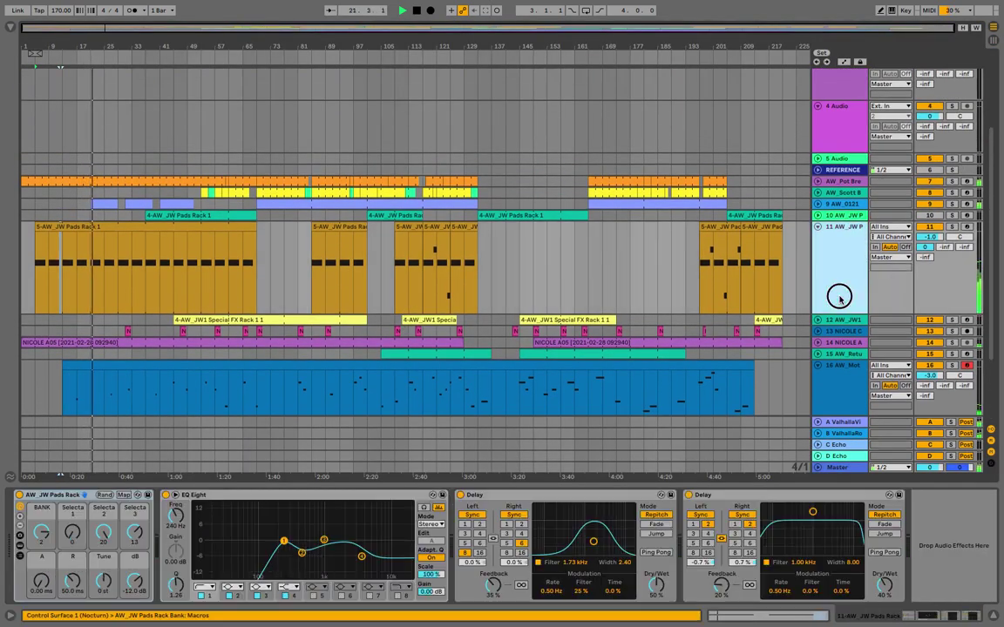
pyautogui.click(965, 227)
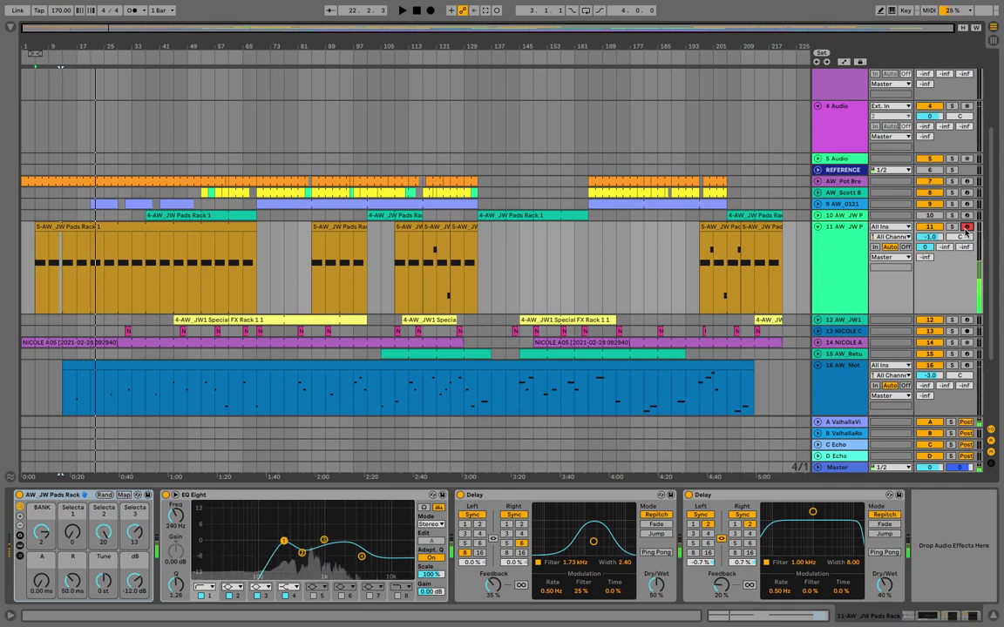
pyautogui.press('space')
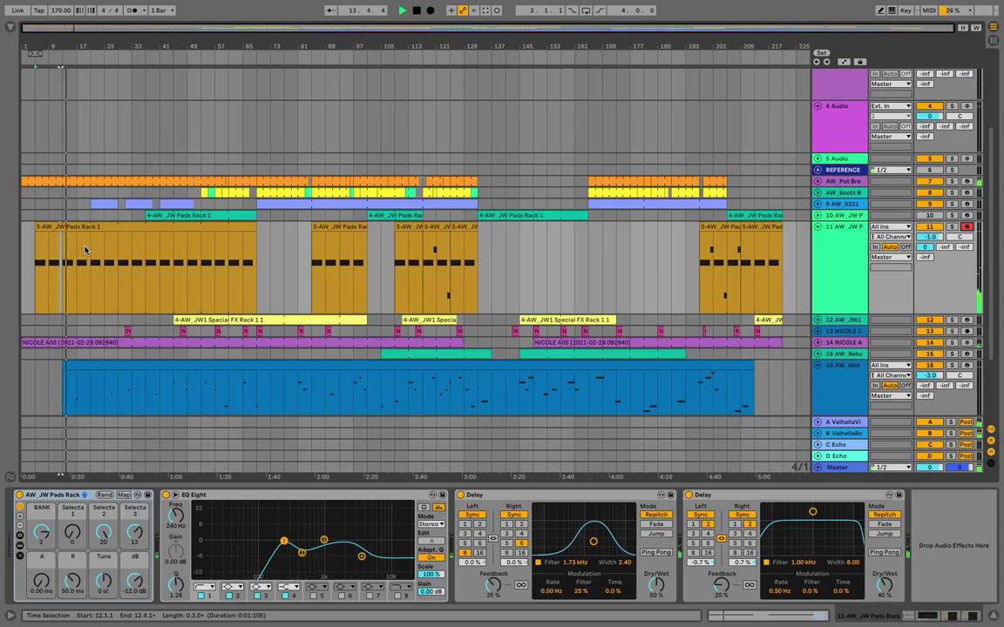
pyautogui.click(854, 258)
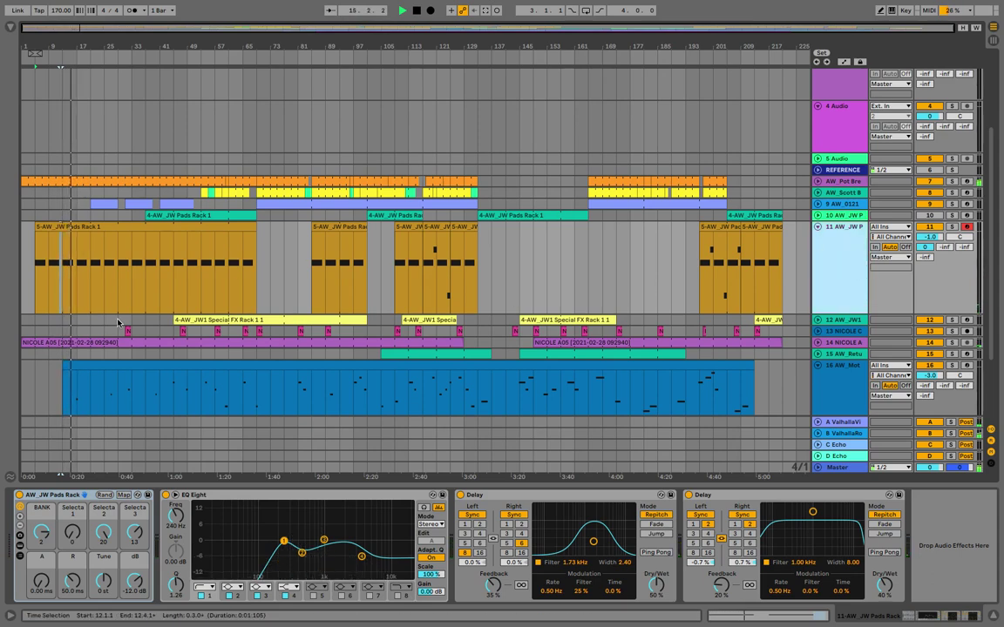
pyautogui.scroll(-5, 51, 350)
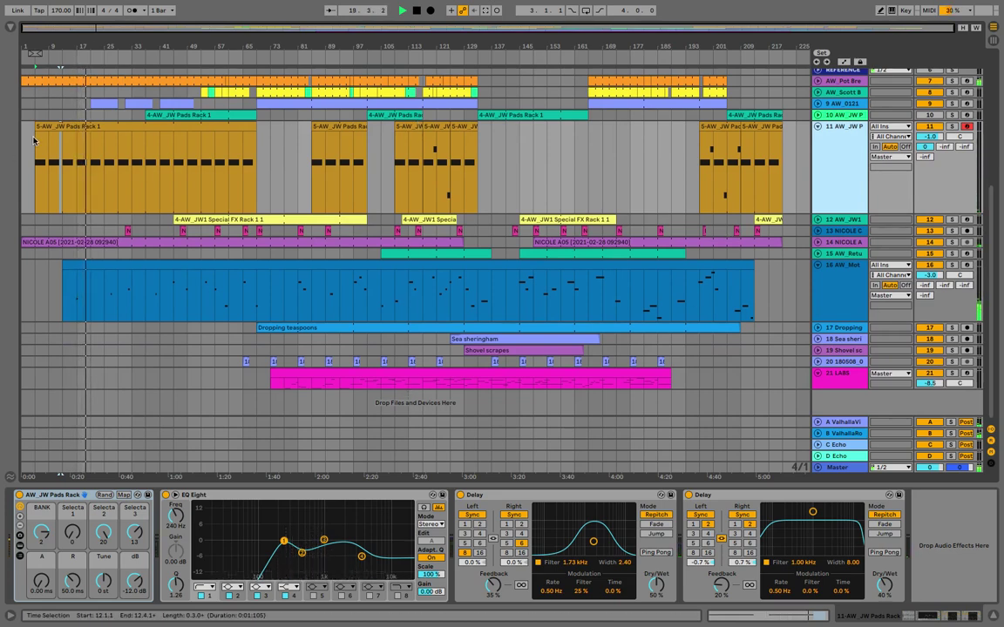
# Try trimming the start of the first JW Pads clip on track 11 to bar 37 and audition it
pyautogui.moveTo(37, 129); pyautogui.dragTo(149, 135)
pyautogui.press('space')
pyautogui.press('space')
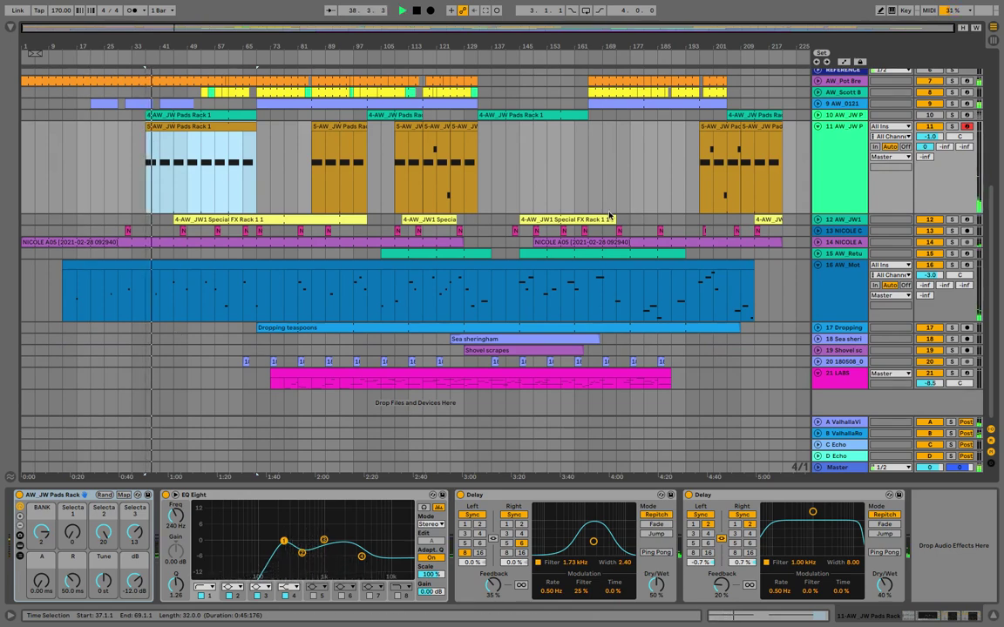
pyautogui.hotkey('ctrl', 'z')
# Play from bar 5 and try deactivating the second A3 note in the first JW Pads clip on track 11
pyautogui.press('space')
pyautogui.press('space')
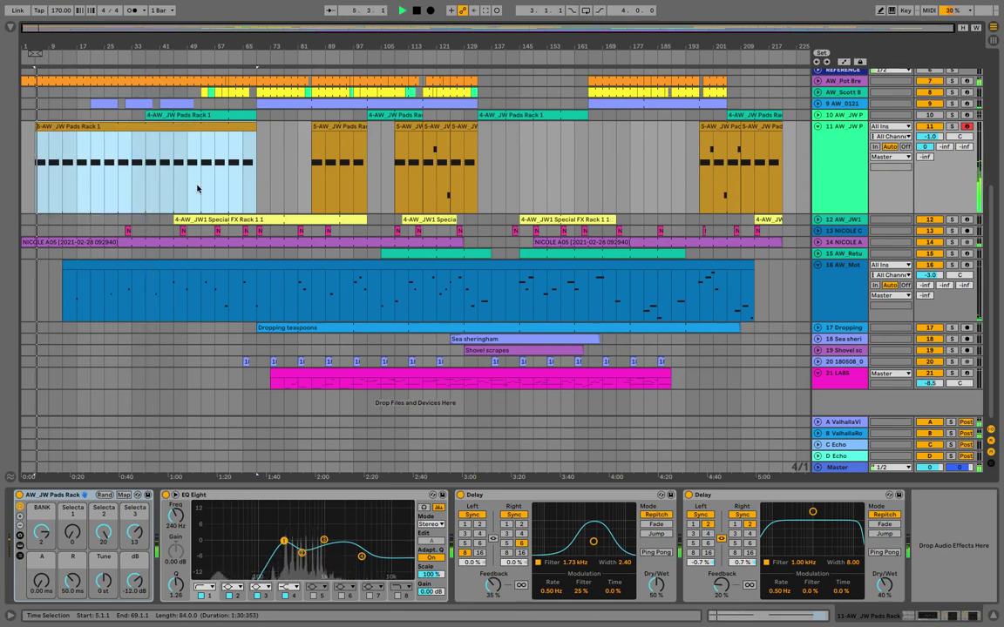
pyautogui.doubleClick(50, 125)
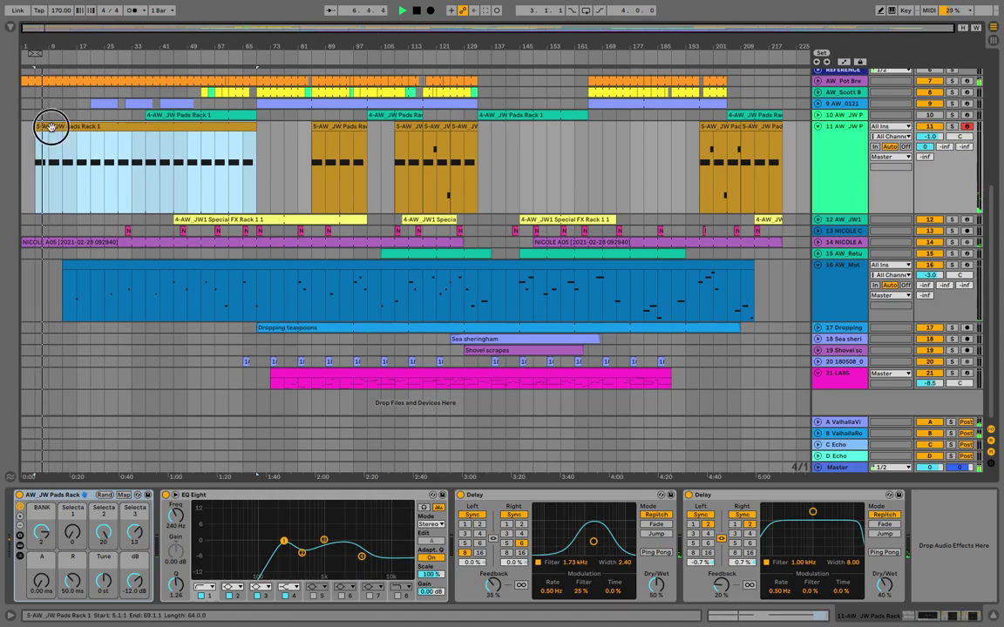
pyautogui.click(758, 84)
pyautogui.press('0')
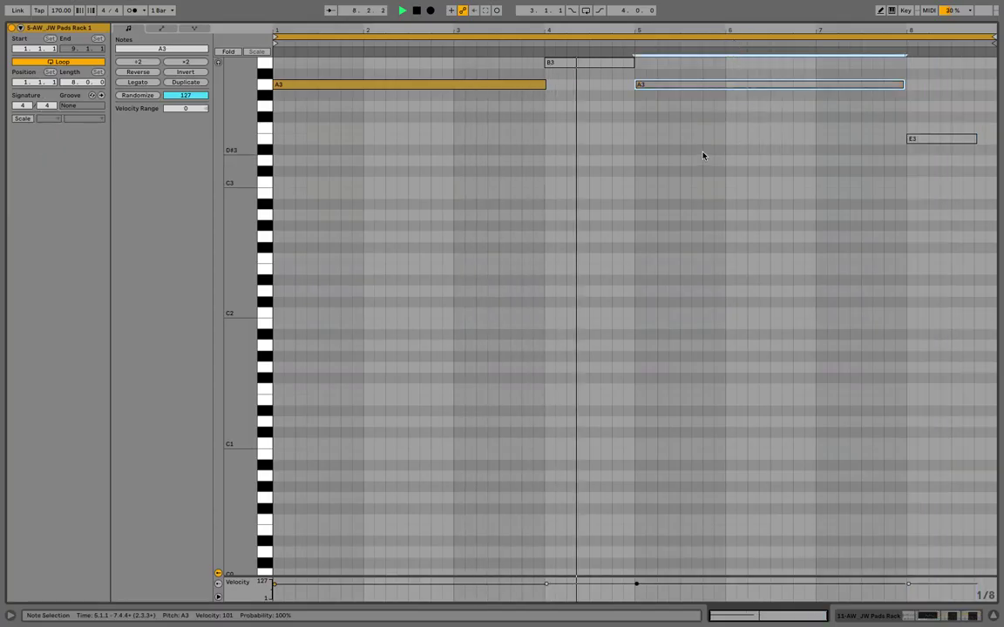
pyautogui.hotkey('shift', 'Tab')
pyautogui.press('super+z')
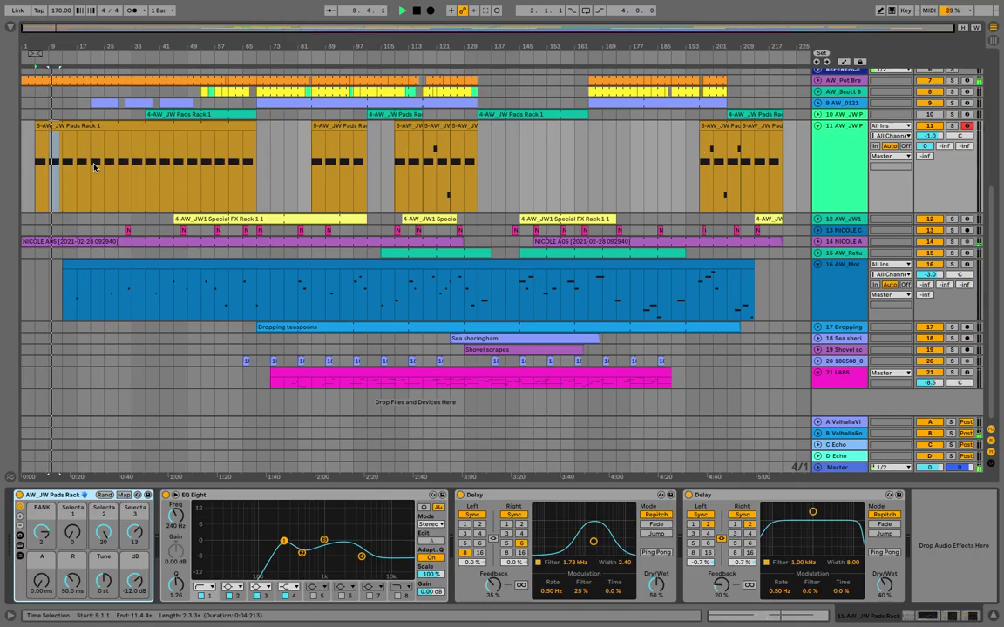
# Replay from bar 5 and deactivate the B3 and E3 notes in the JW Pads clip starting at bar 117
pyautogui.press('space')
pyautogui.press('space')
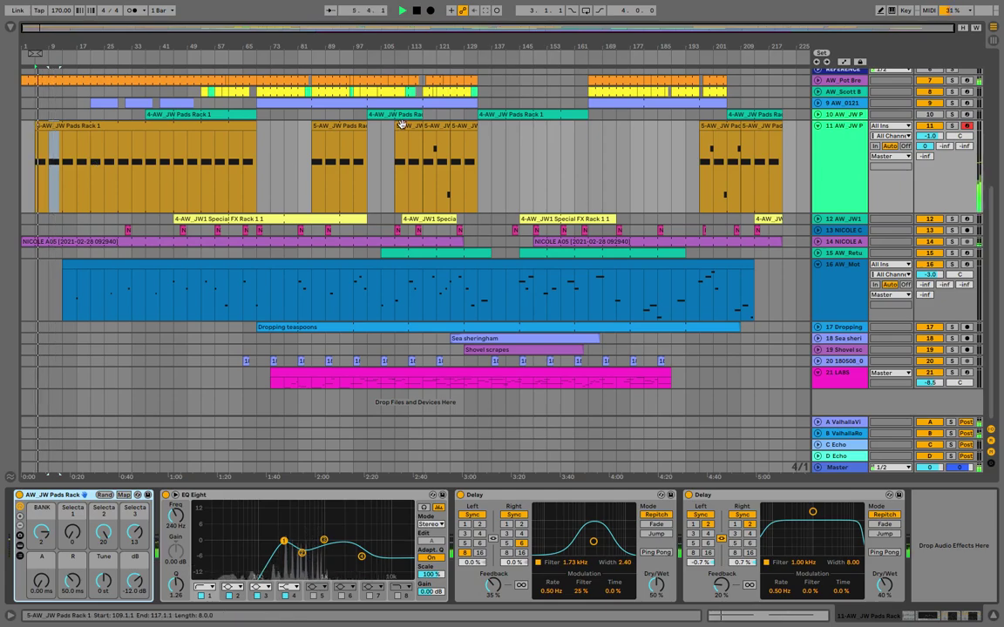
pyautogui.doubleClick(437, 128)
pyautogui.click(568, 62)
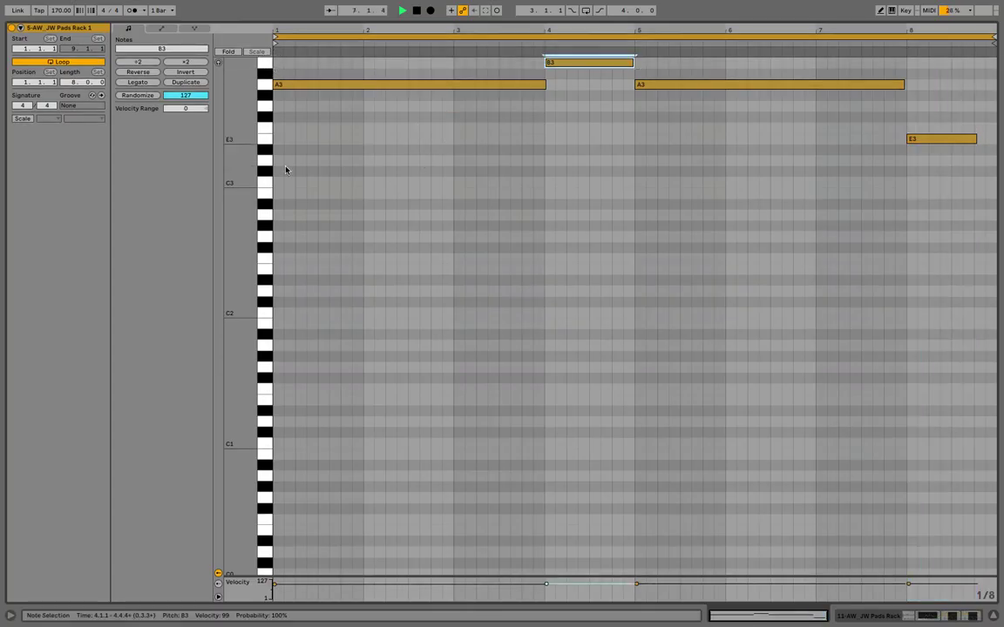
pyautogui.press('0')
pyautogui.click(264, 141)
pyautogui.press('0')
pyautogui.hotkey('shift', 'Tab')
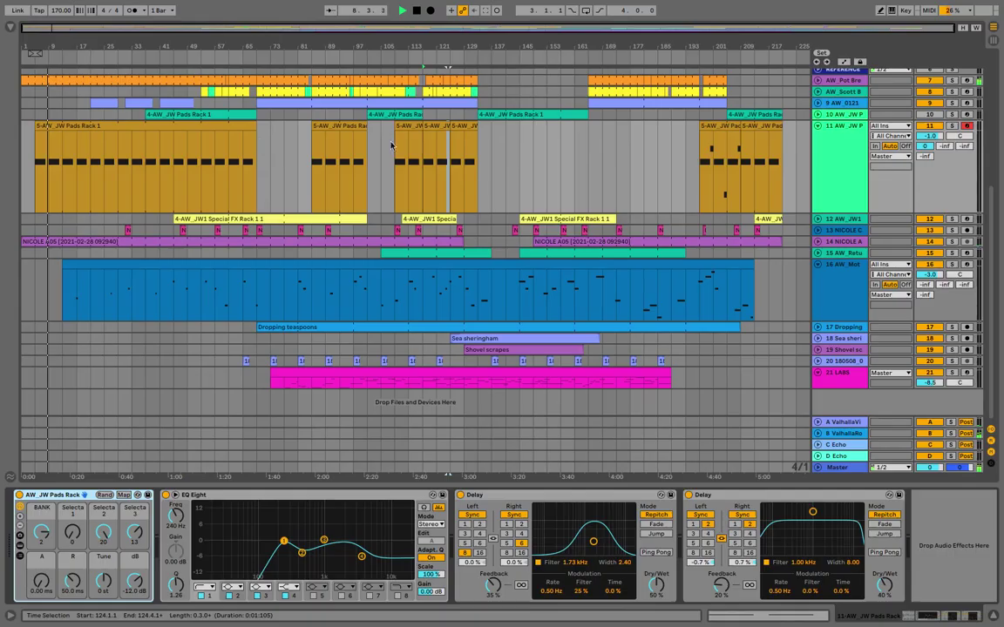
# Deactivate the B3 and E3 notes in the JW Pads clip starting at bar 197 and stop playback
pyautogui.hotkey('shift', 'Tab')
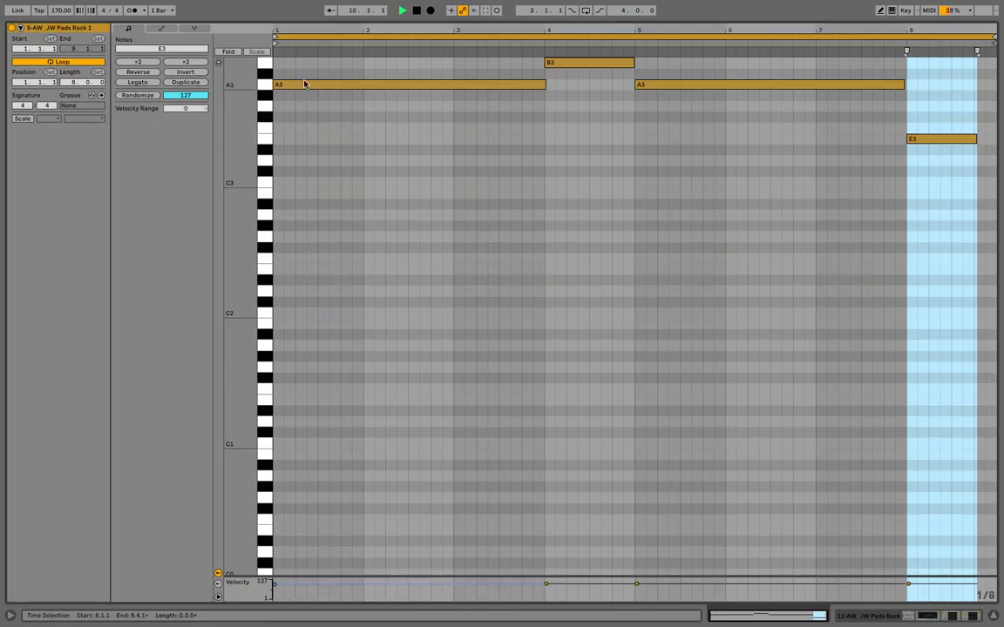
pyautogui.click(264, 65)
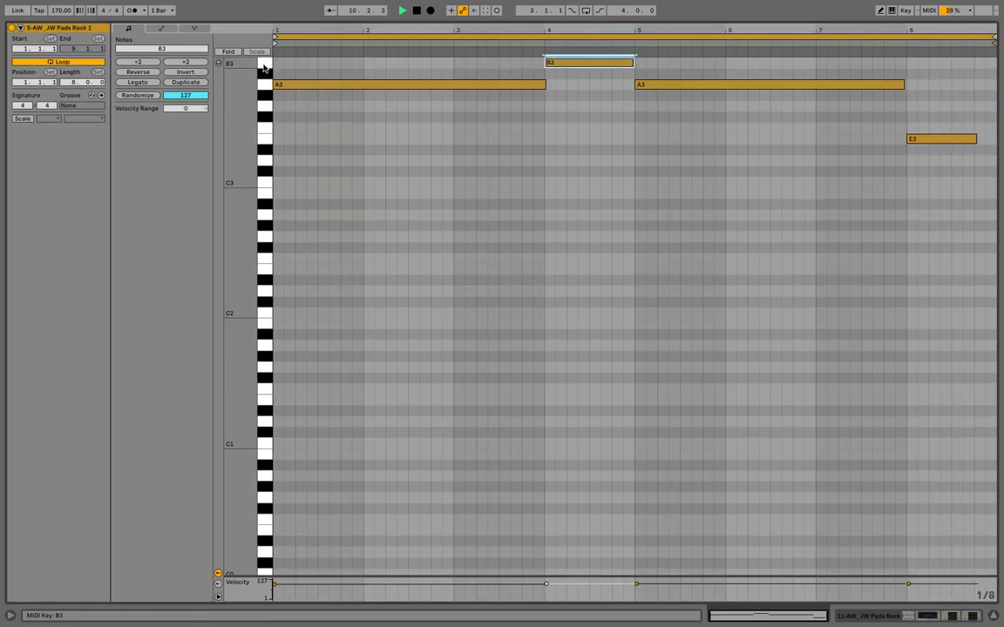
pyautogui.click(264, 108)
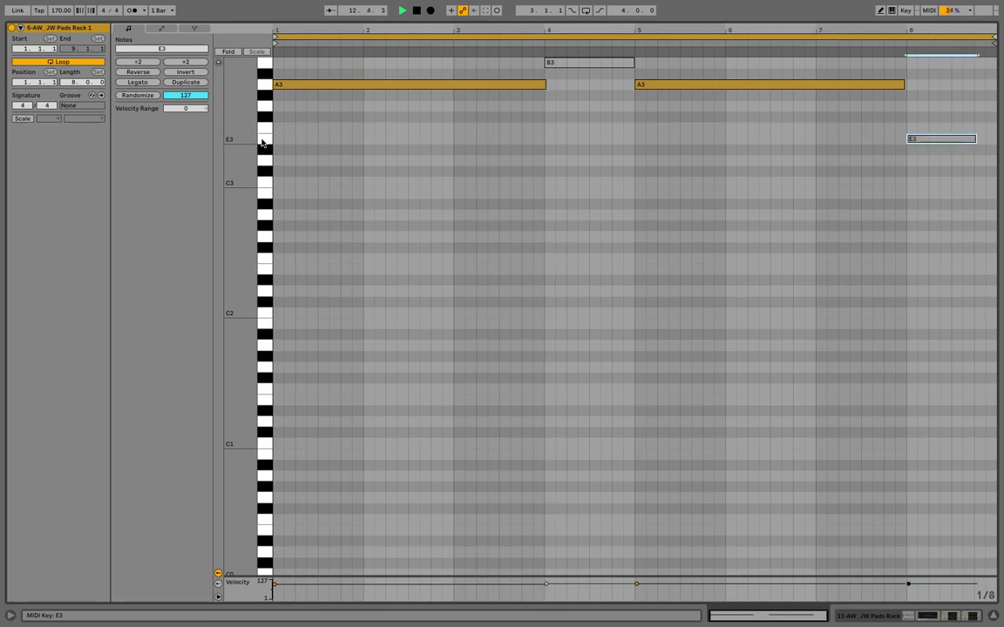
pyautogui.hotkey('shift', 'Tab')
pyautogui.scroll(1, 841, 271)
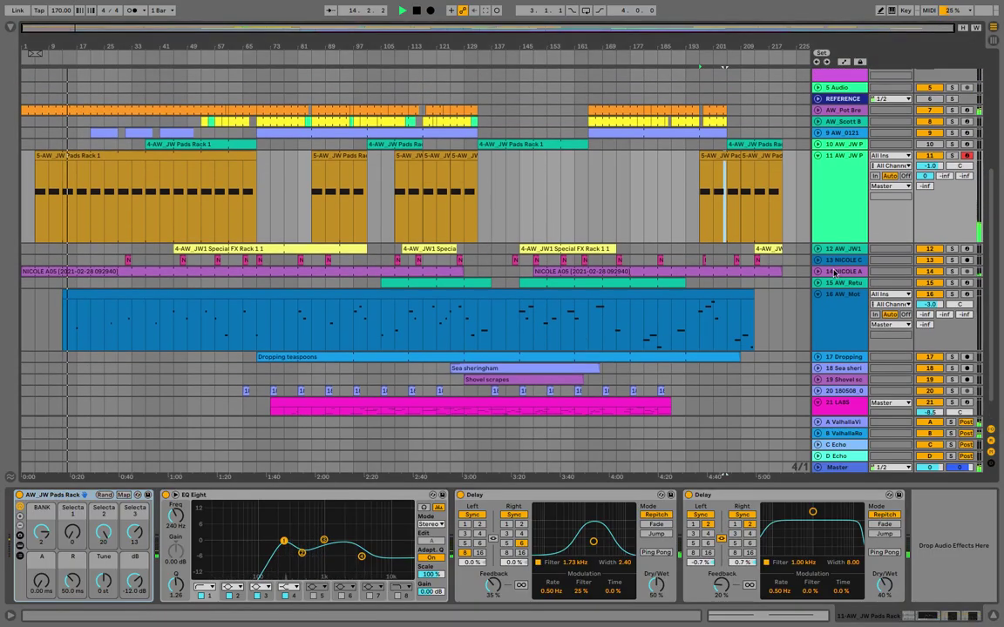
pyautogui.press('space')
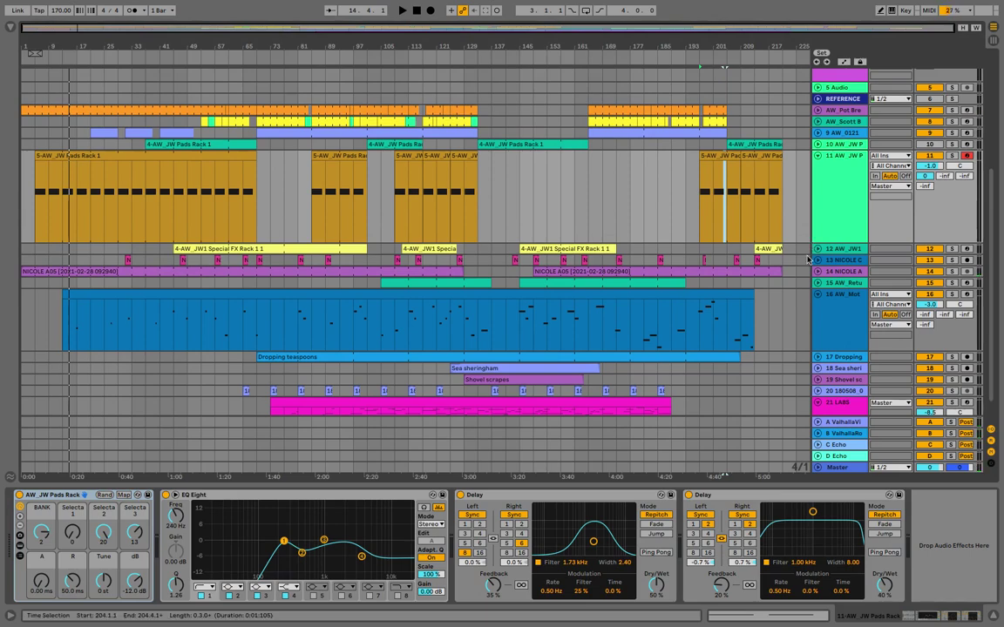
# Delete the empty tracks 1 MIDI, 2 MIDI, 3 Audio, 4 Audio and 5 Audio at the start of the Set
pyautogui.scroll(-1, 857, 367)
pyautogui.scroll(6, 854, 366)
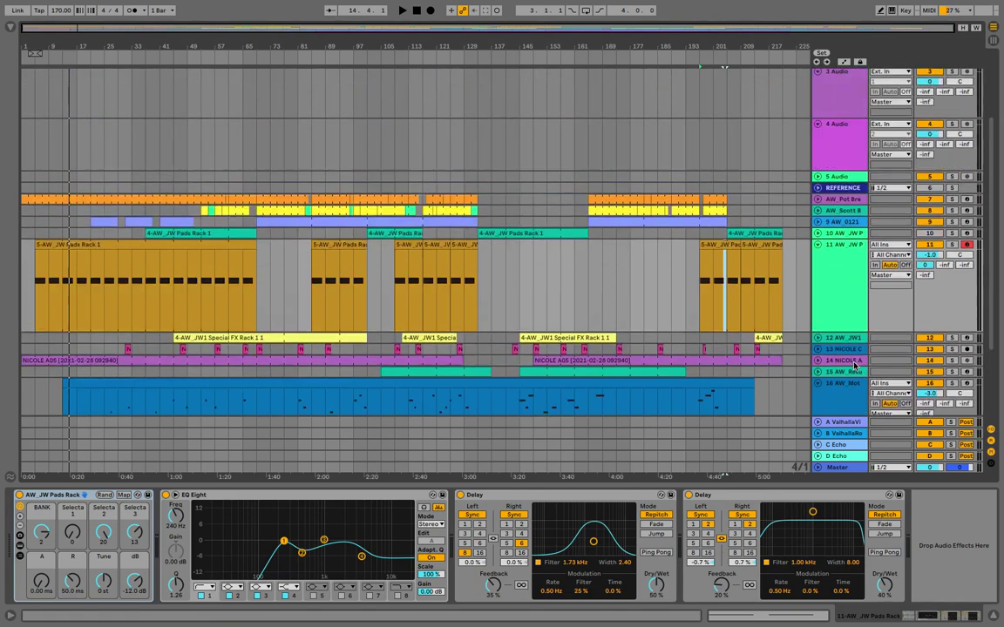
pyautogui.scroll(-3, 688, 394)
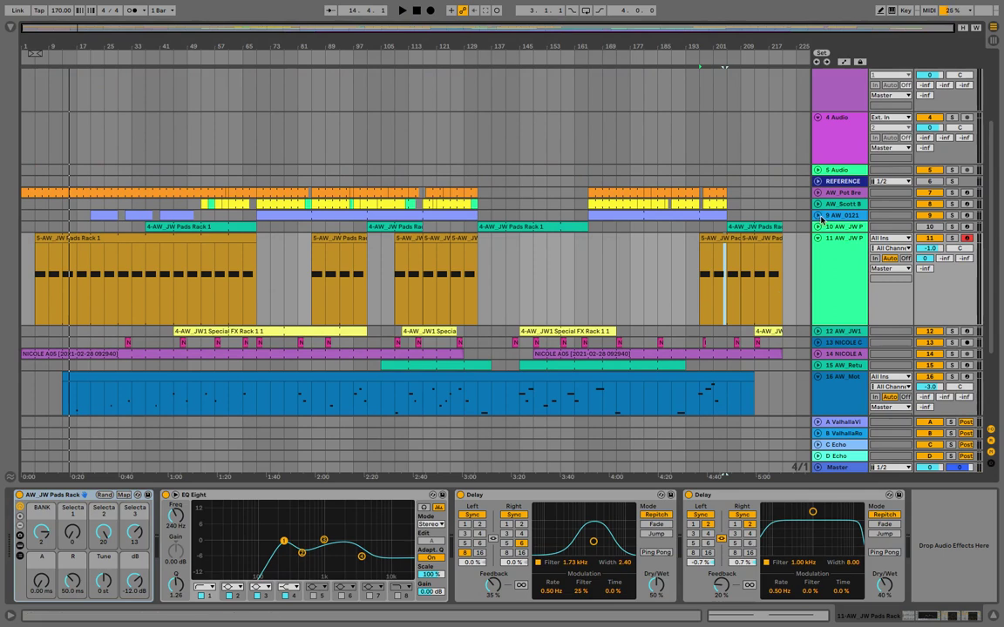
pyautogui.scroll(4, 821, 218)
pyautogui.click(834, 244)
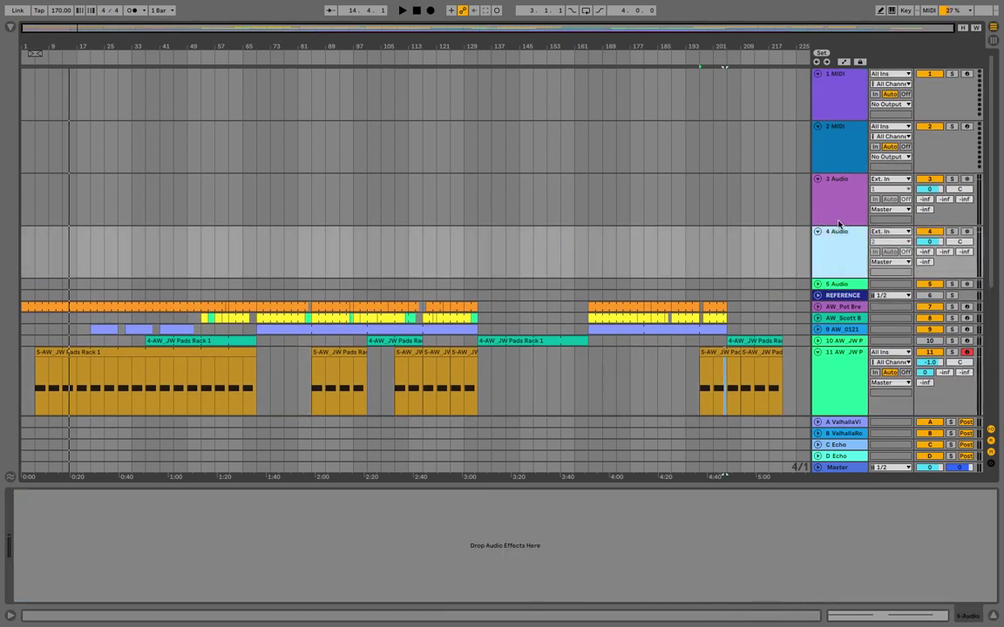
pyautogui.keyDown('shift'); pyautogui.click(839, 77); pyautogui.keyUp('shift')
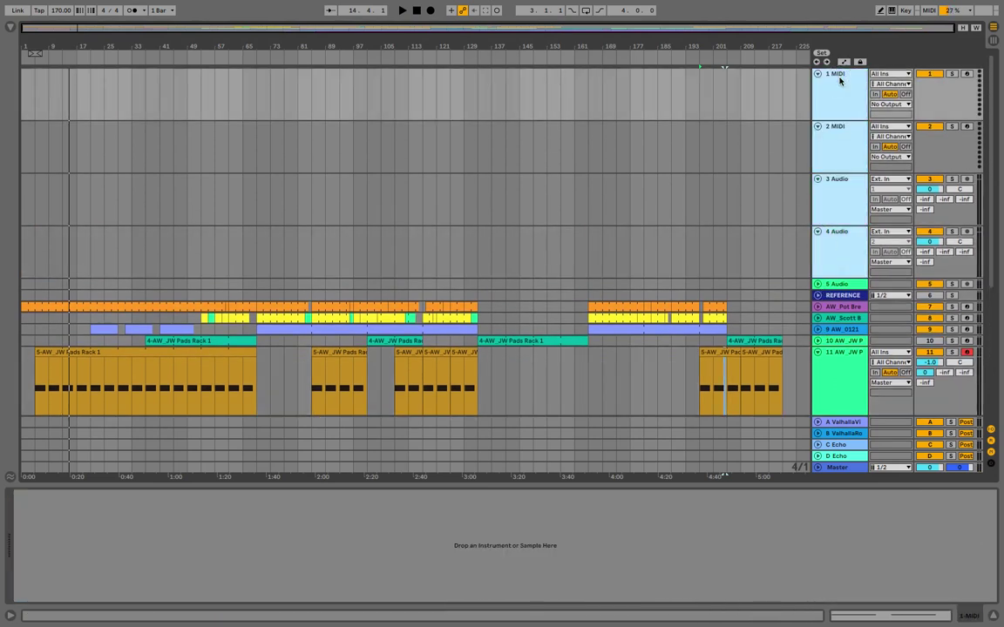
pyautogui.press('Delete')
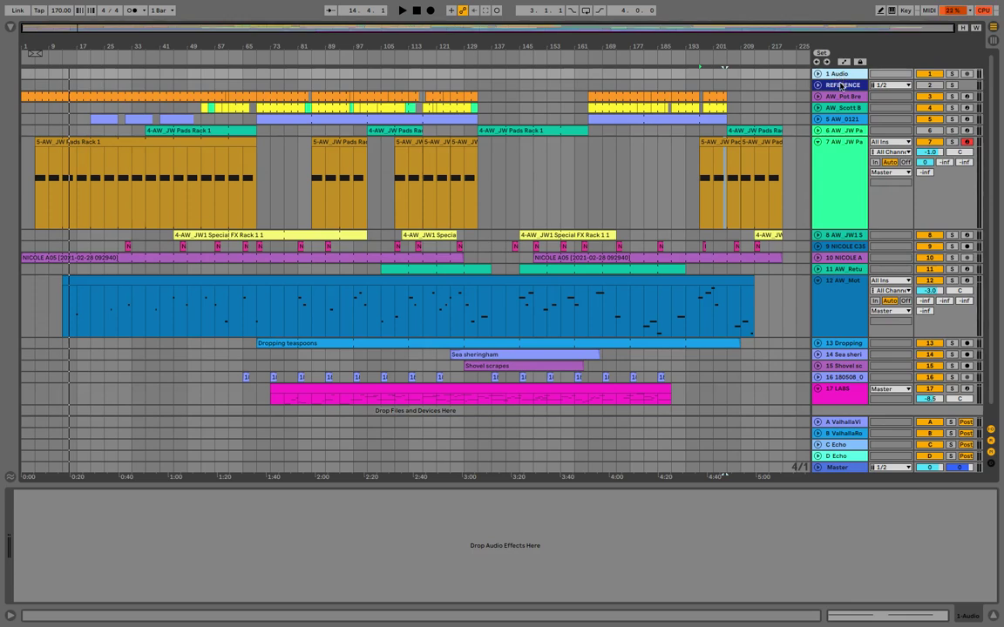
pyautogui.press('Delete')
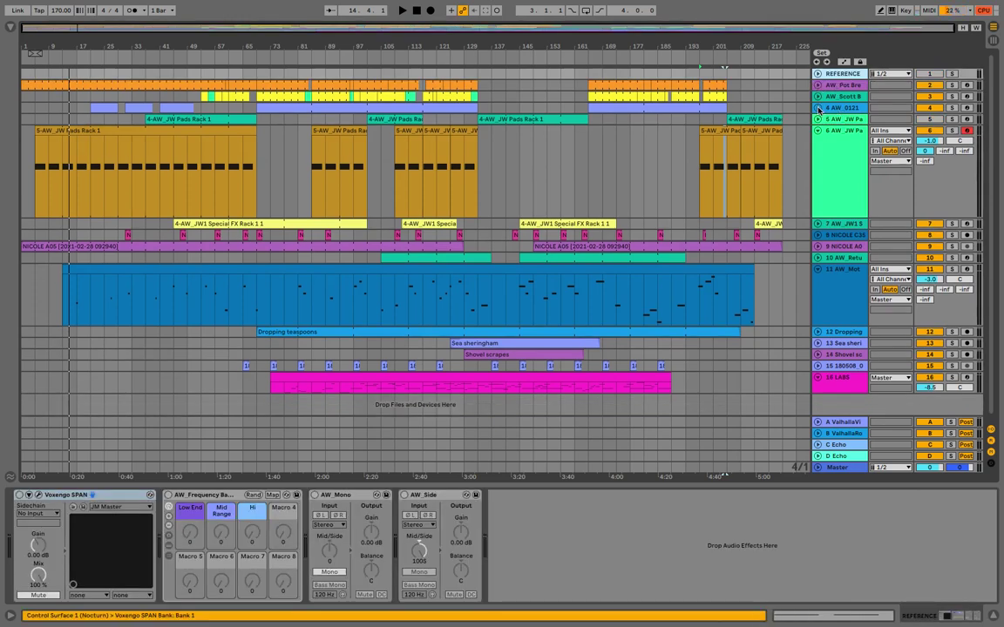
# Unfold the AW_0121 bass track, audition it from bar 23 and set the Bass Rack's Selecta macro to 45
pyautogui.click(817, 108)
pyautogui.click(98, 118)
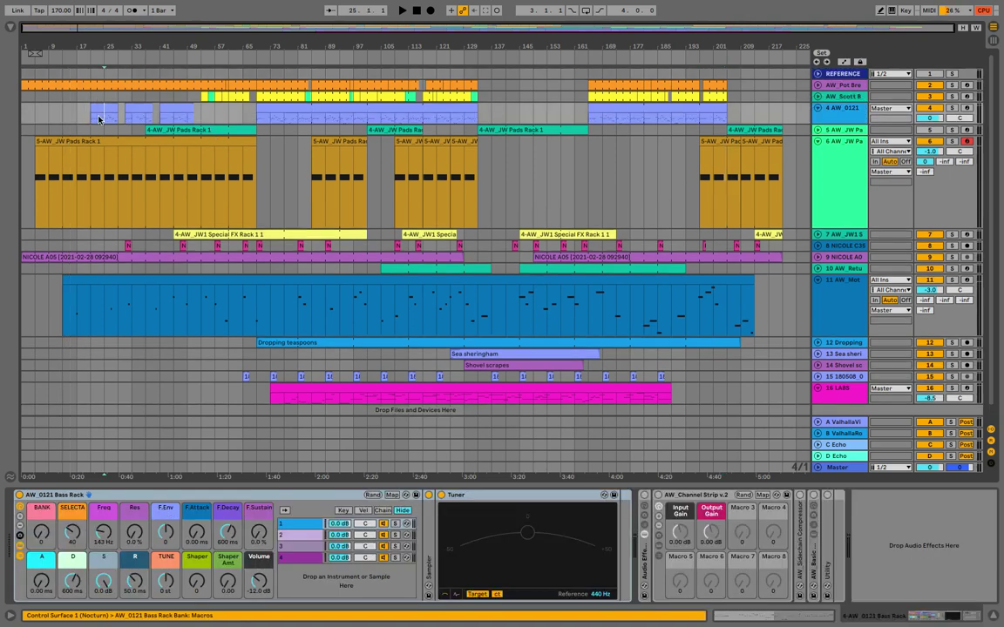
pyautogui.press('space')
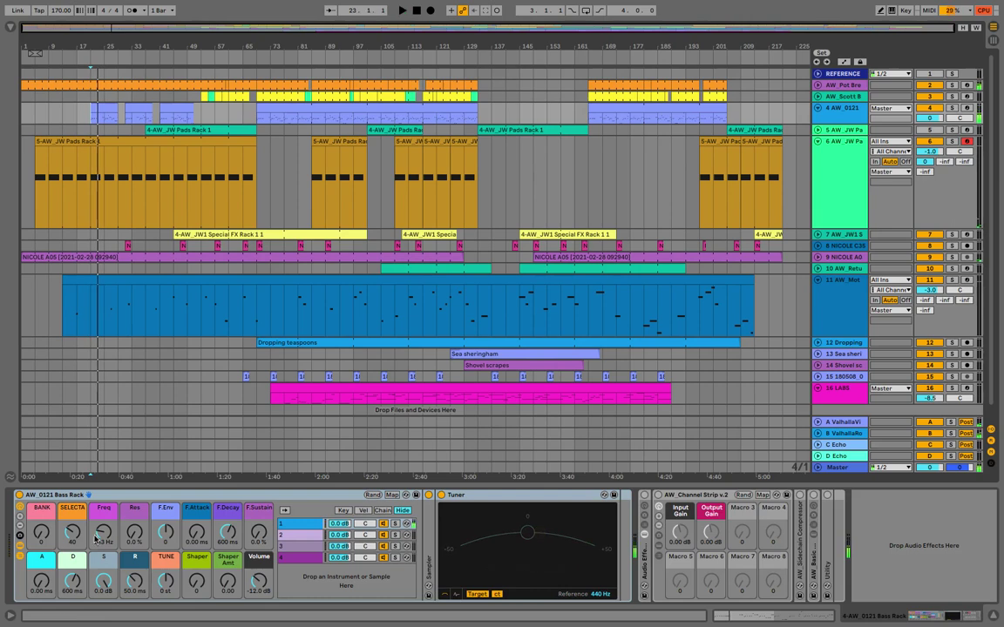
pyautogui.press('space')
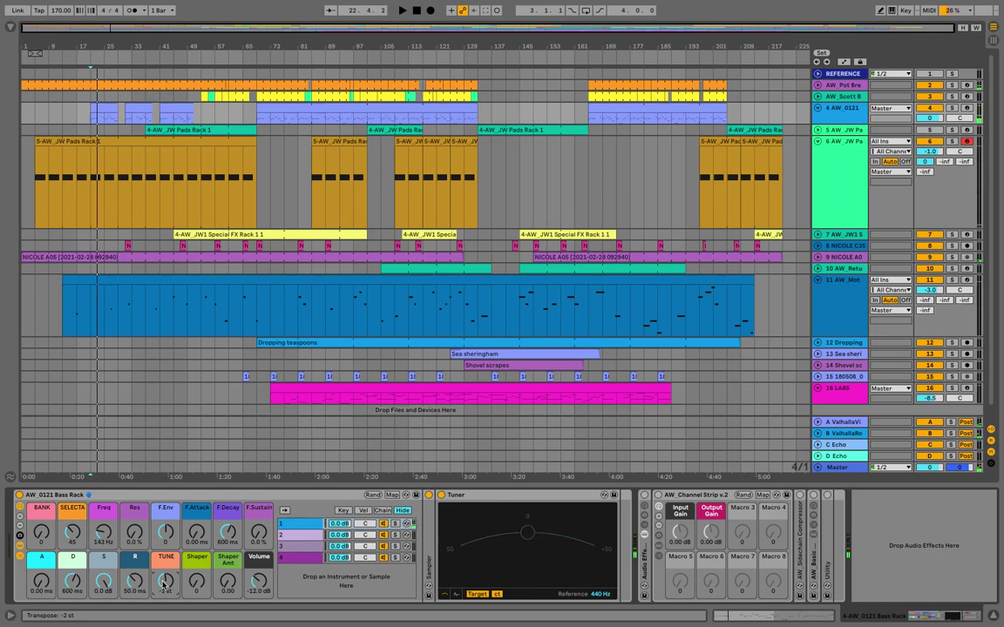
# Set the Bass Rack's TUNE macro to -6 st and raise its Freq macro to 550 Hz during playback
pyautogui.press('Down')
pyautogui.press('space')
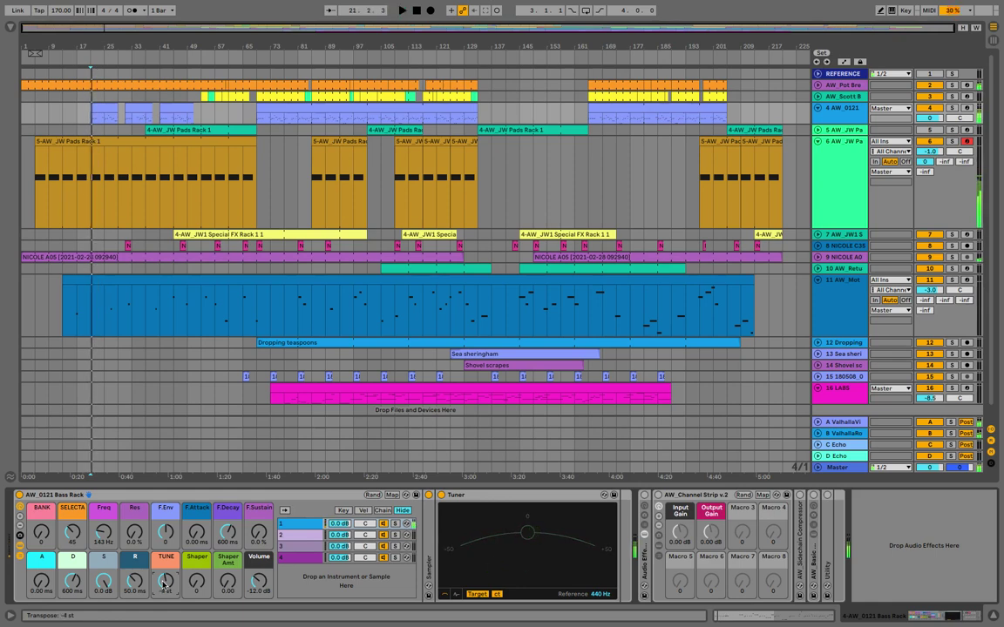
pyautogui.press('space')
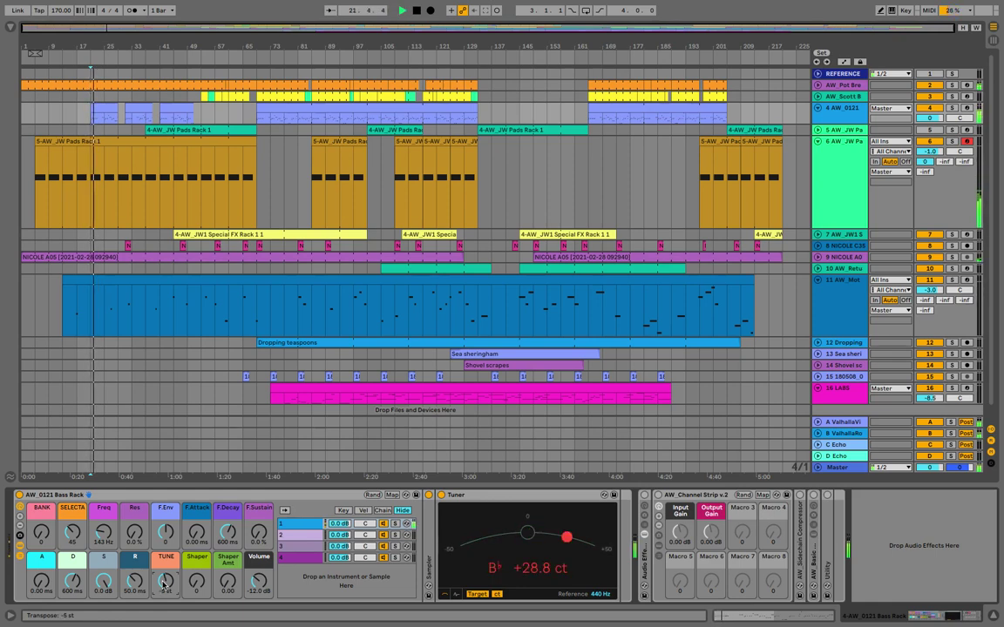
pyautogui.press('Down')
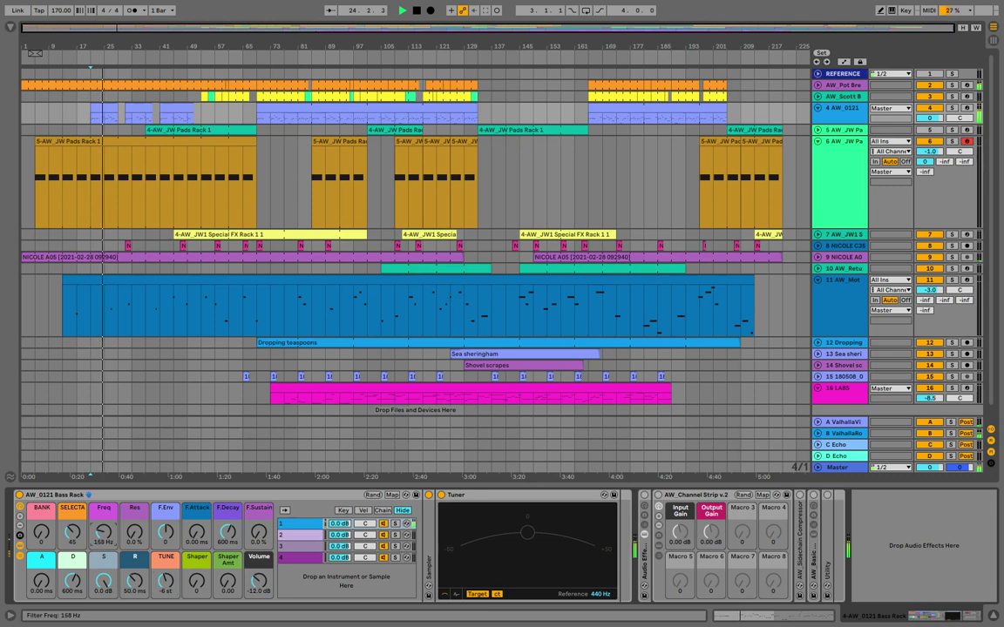
pyautogui.moveTo(103, 532); pyautogui.dragTo(103, 508)
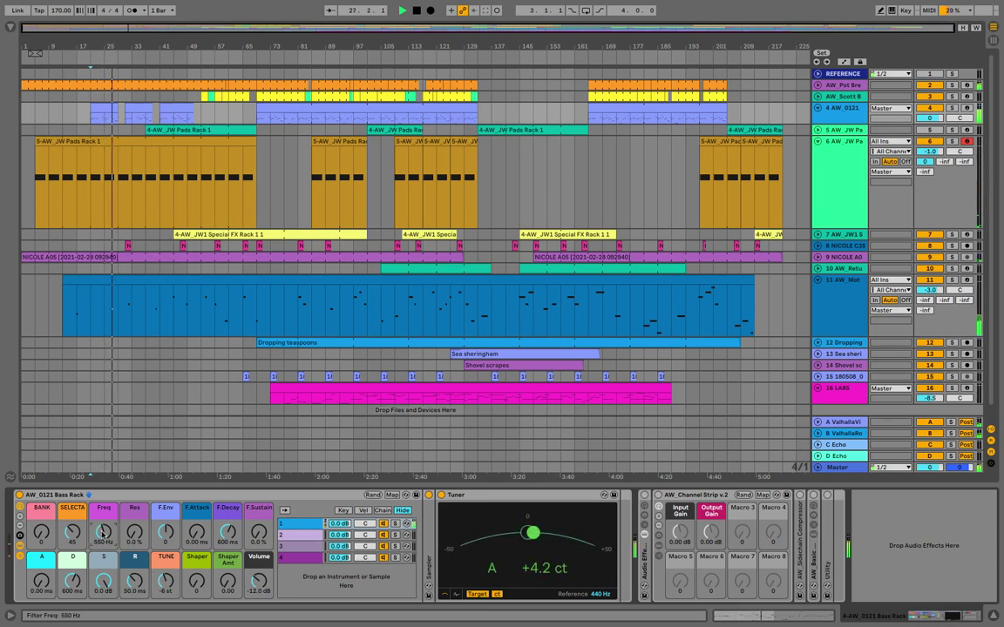
# Undo the last Freq macro change on the Bass Rack and raise send A of the AW_Moth track to 0 dB
pyautogui.press('super+z')
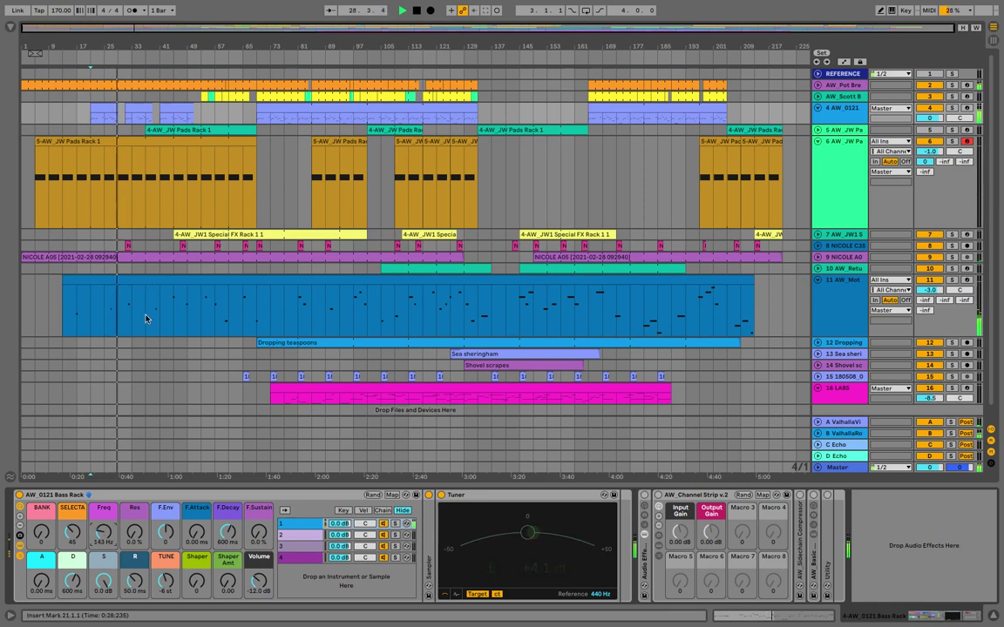
pyautogui.moveTo(920, 300); pyautogui.dragTo(921, 218)
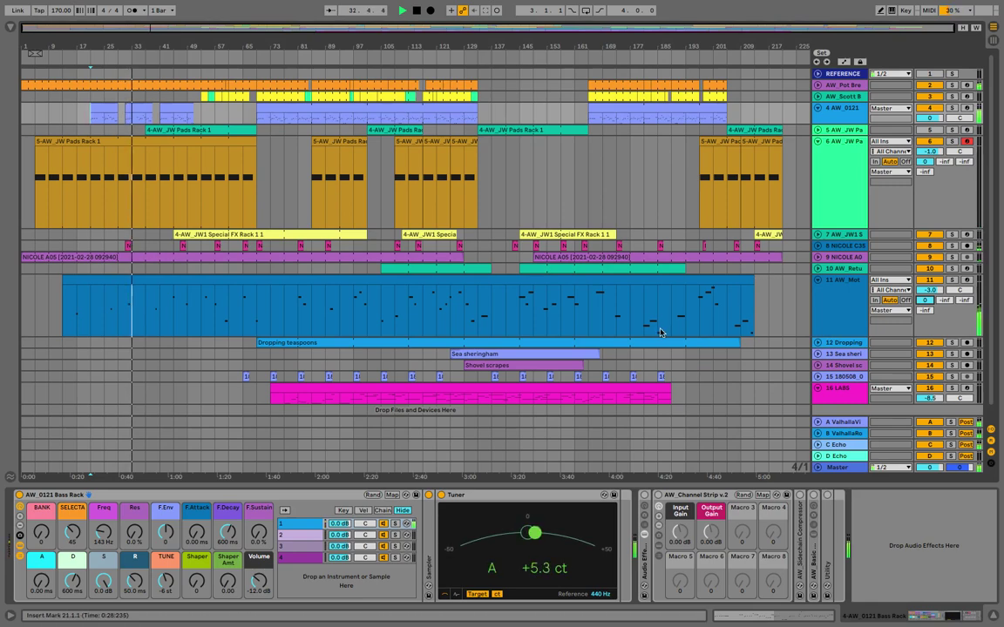
# Switch to Session view and audition the Bass Rack with Freq at 22.0 kHz, TUNE at -3 st and Selecta at 55
pyautogui.press('Tab')
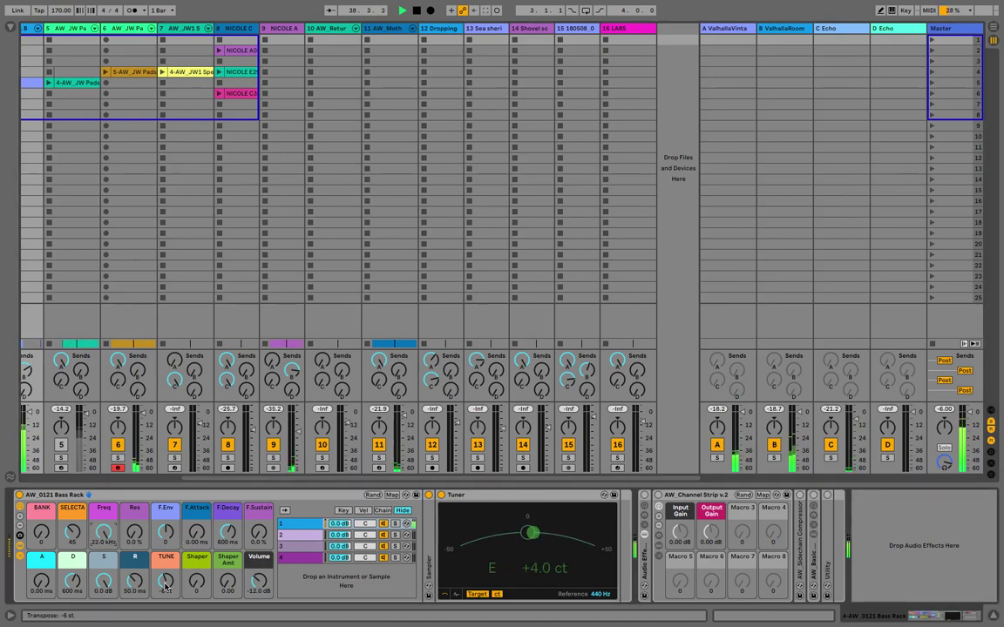
pyautogui.press('space')
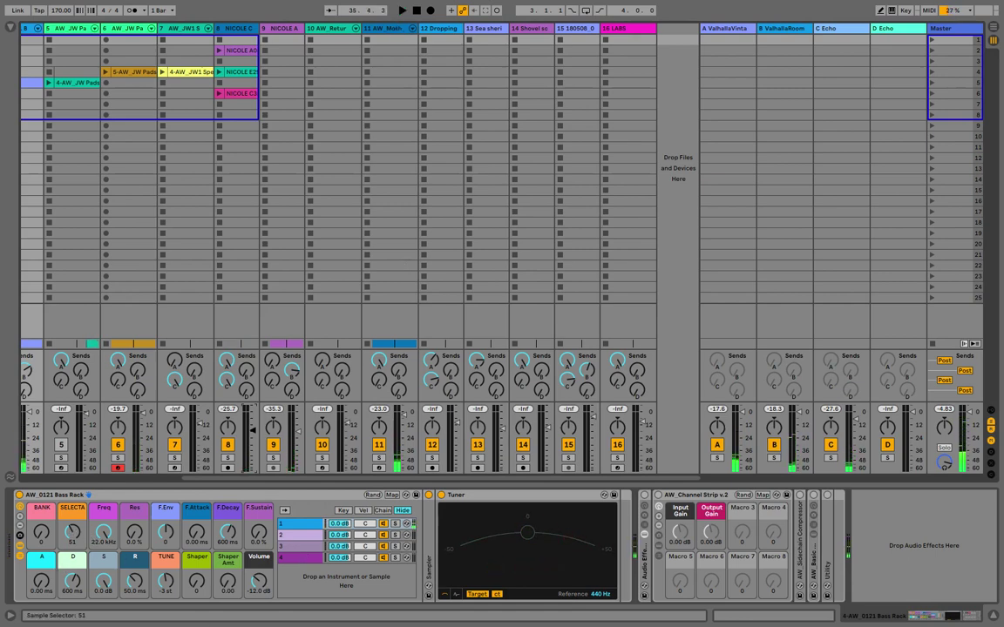
pyautogui.moveTo(74, 531); pyautogui.dragTo(74, 529)
pyautogui.press('space')
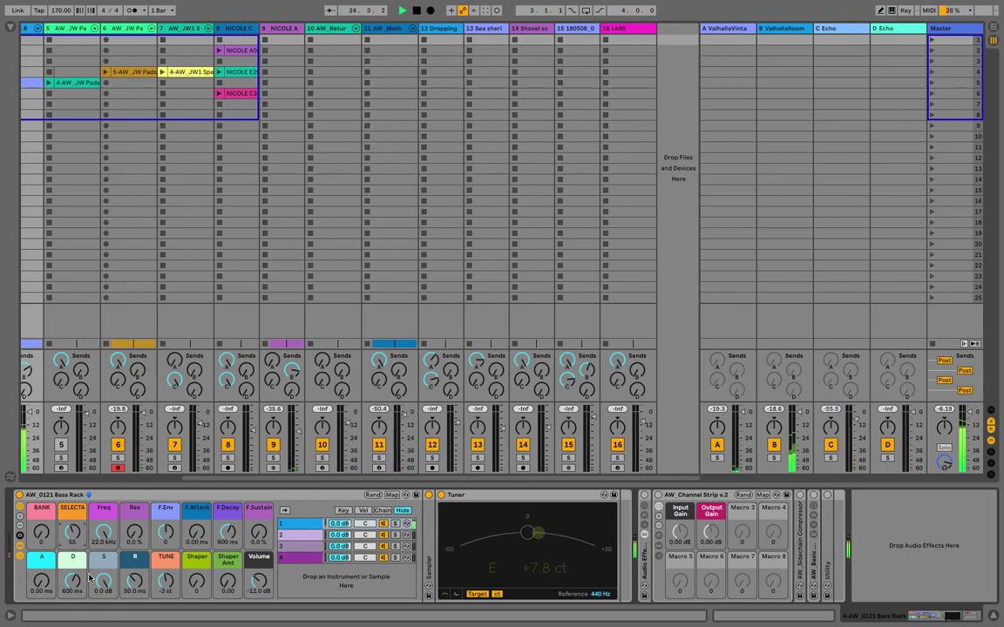
# Step the Bass Rack's Selecta macro upward one sample at a time during playback, through 56 to 60 and beyond
pyautogui.press('Up')
pyautogui.press('Up')
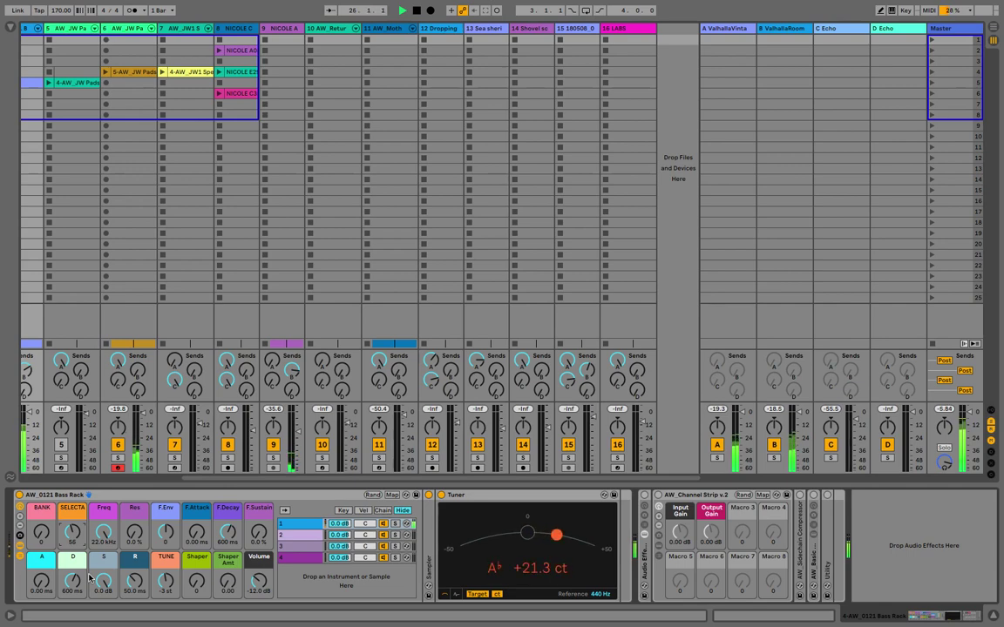
pyautogui.press('Up')
pyautogui.press('Up')
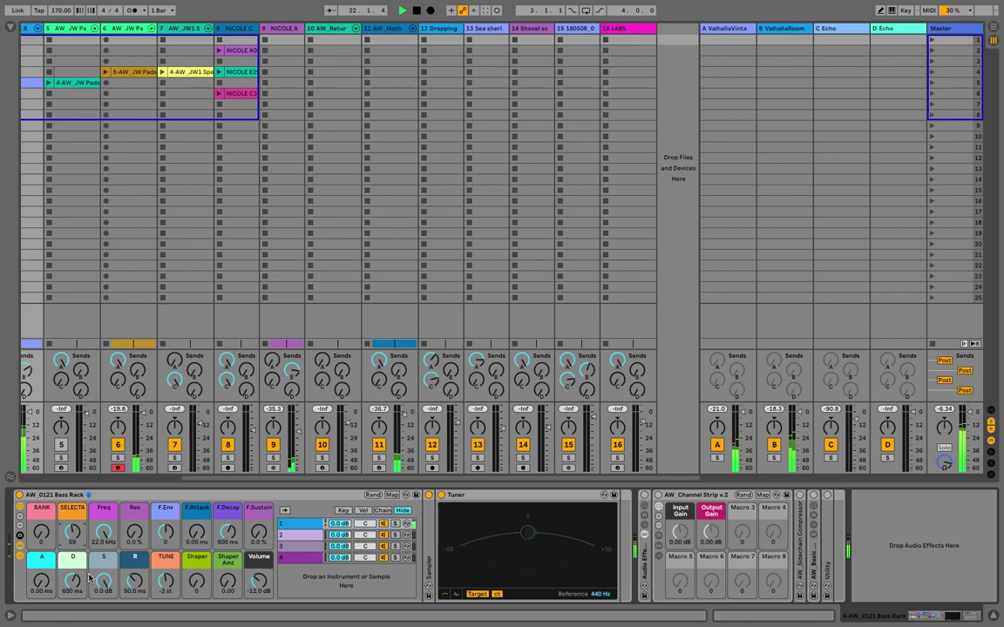
pyautogui.press('Up')
pyautogui.press('Up')
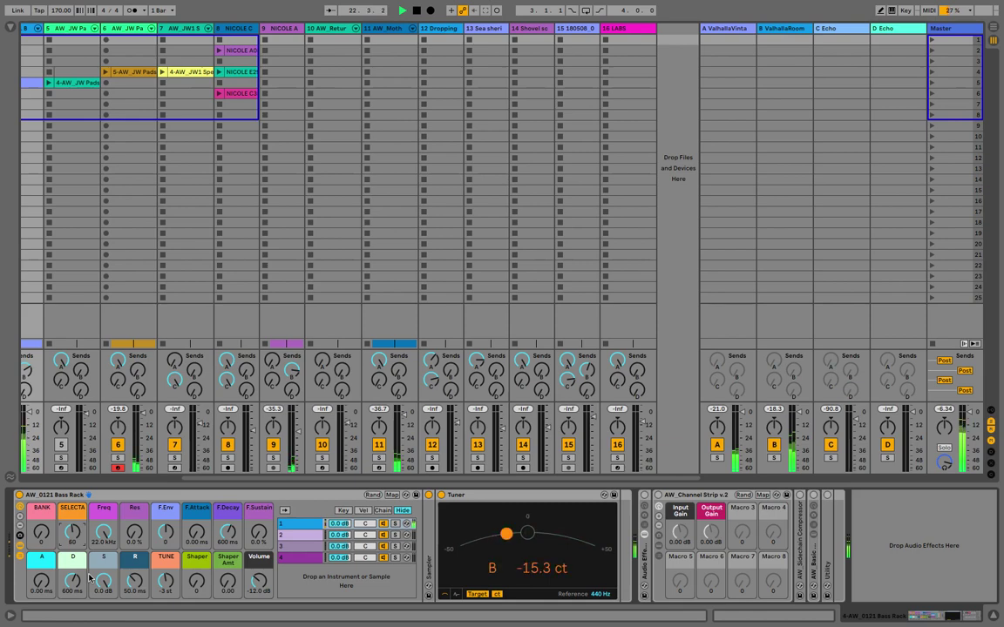
pyautogui.press('Up')
pyautogui.press('Up')
pyautogui.press('Up')
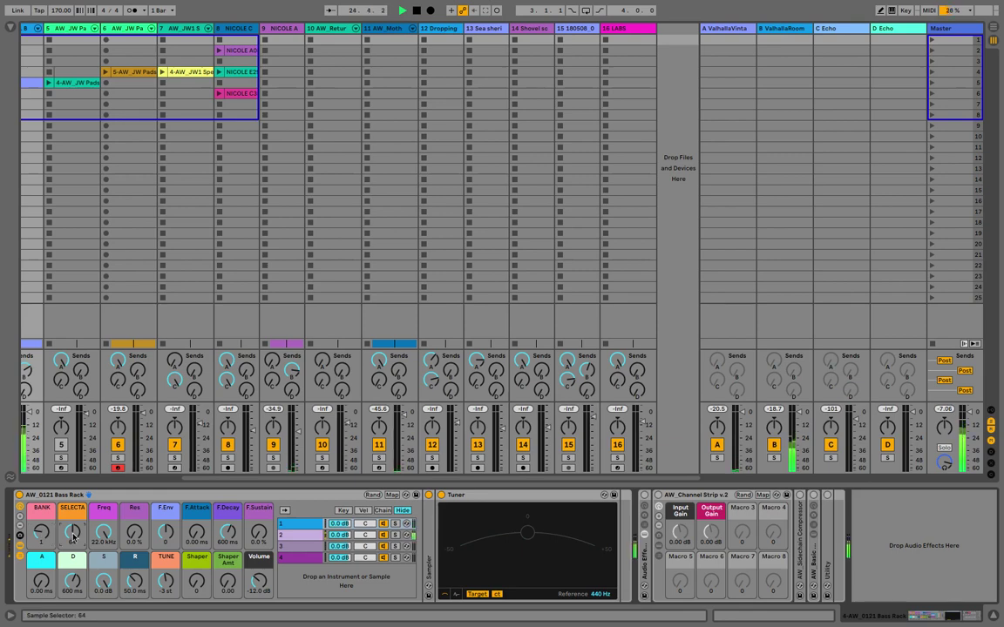
# Set the Bass Rack's BANK macro to 1 and audition Selecta samples 99, 96 and 23
pyautogui.moveTo(73, 537); pyautogui.dragTo(74, 591)
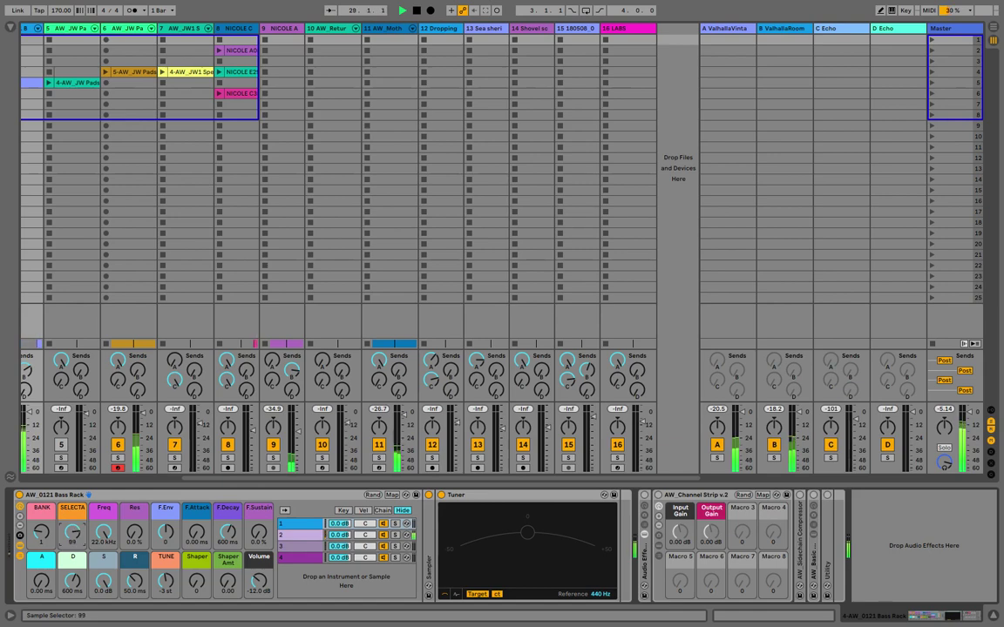
pyautogui.moveTo(73, 537); pyautogui.dragTo(74, 535)
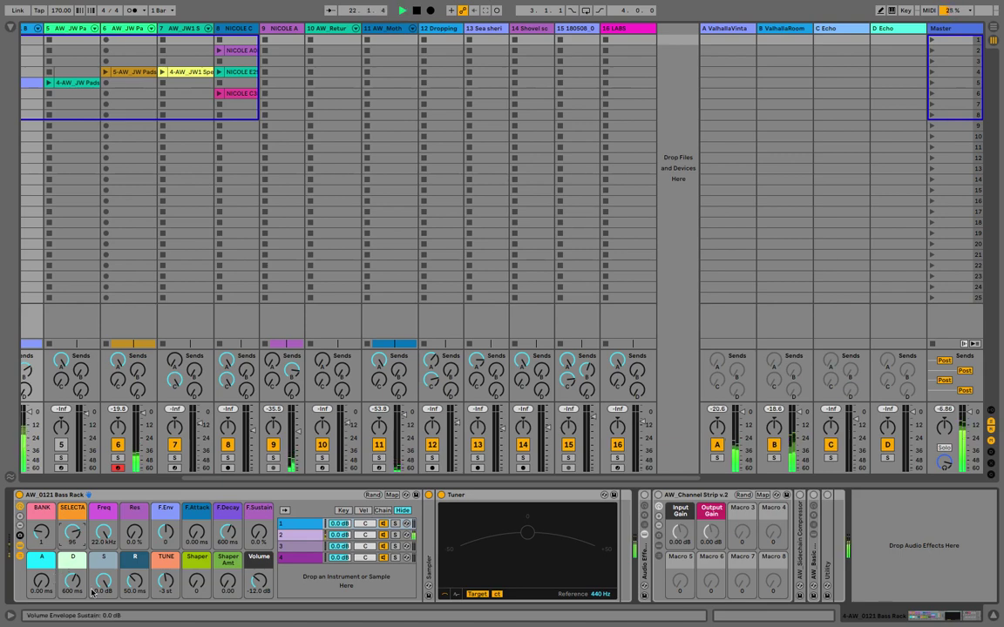
pyautogui.press('space')
pyautogui.press('space')
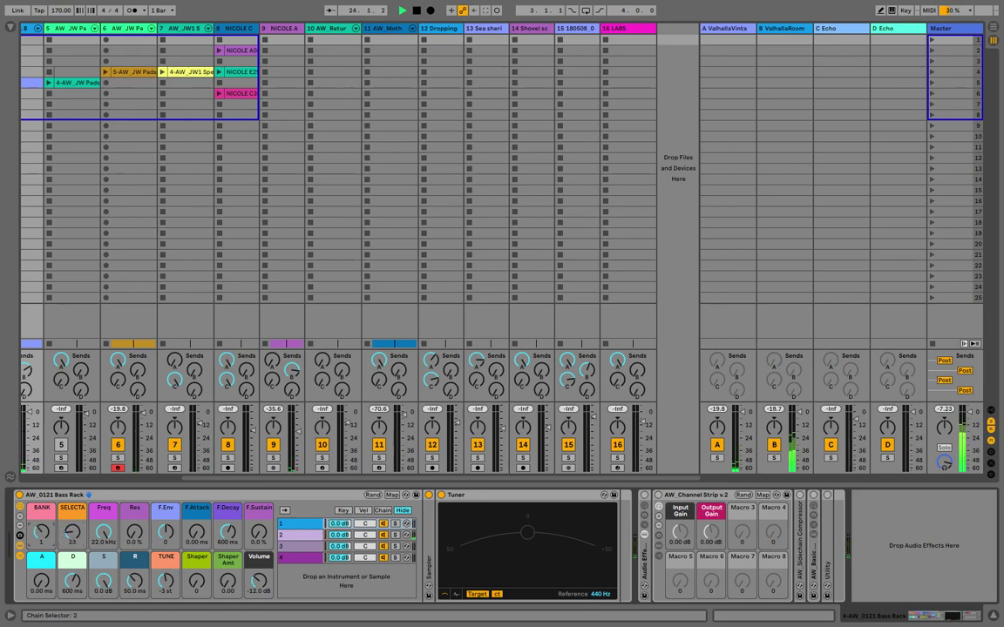
# Set the Bass Rack's BANK macro to 2 and audition Selecta samples 00, 20, 67, 100, 107 and 82
pyautogui.moveTo(76, 534); pyautogui.dragTo(75, 550)
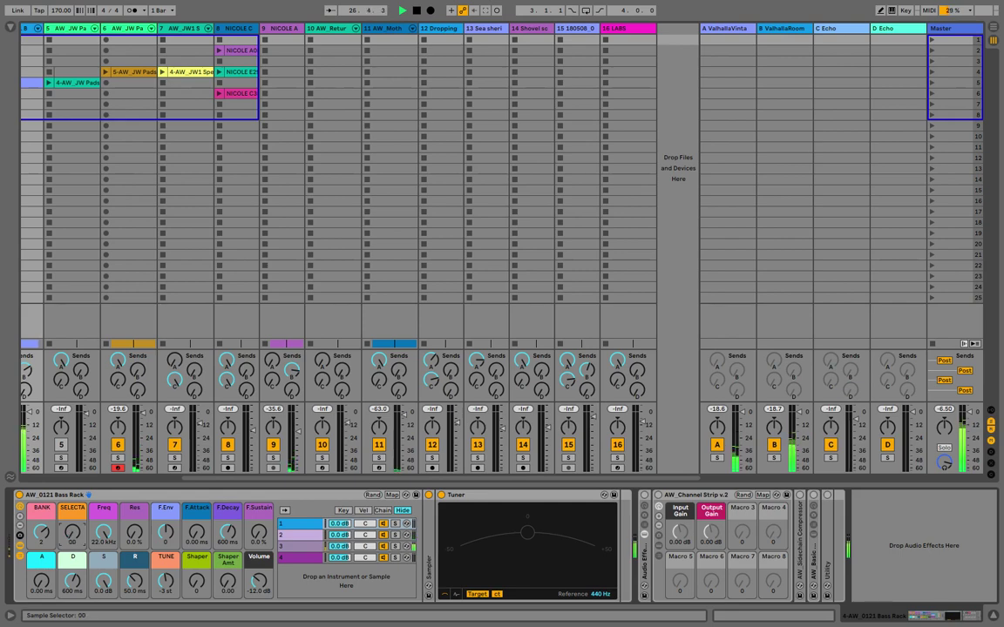
pyautogui.press('space')
pyautogui.press('space')
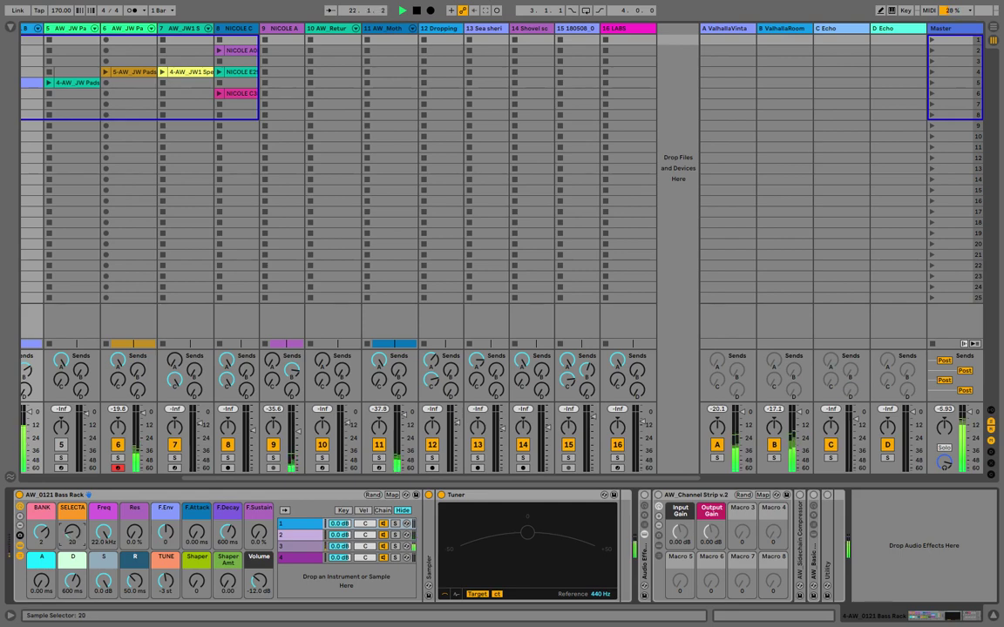
pyautogui.moveTo(72, 533); pyautogui.dragTo(72, 531)
pyautogui.press('space')
pyautogui.press('space')
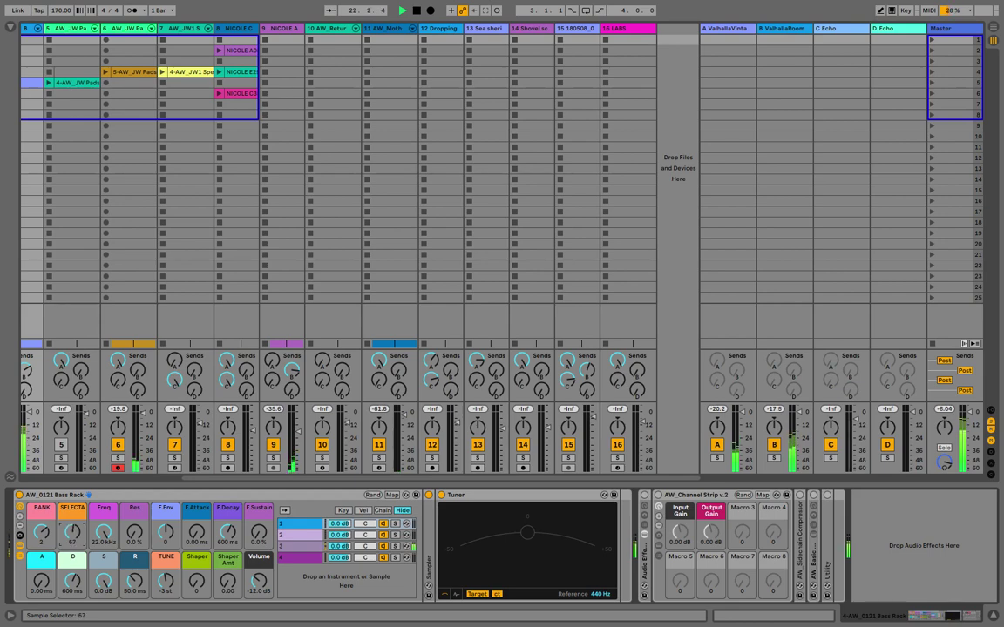
pyautogui.press('space')
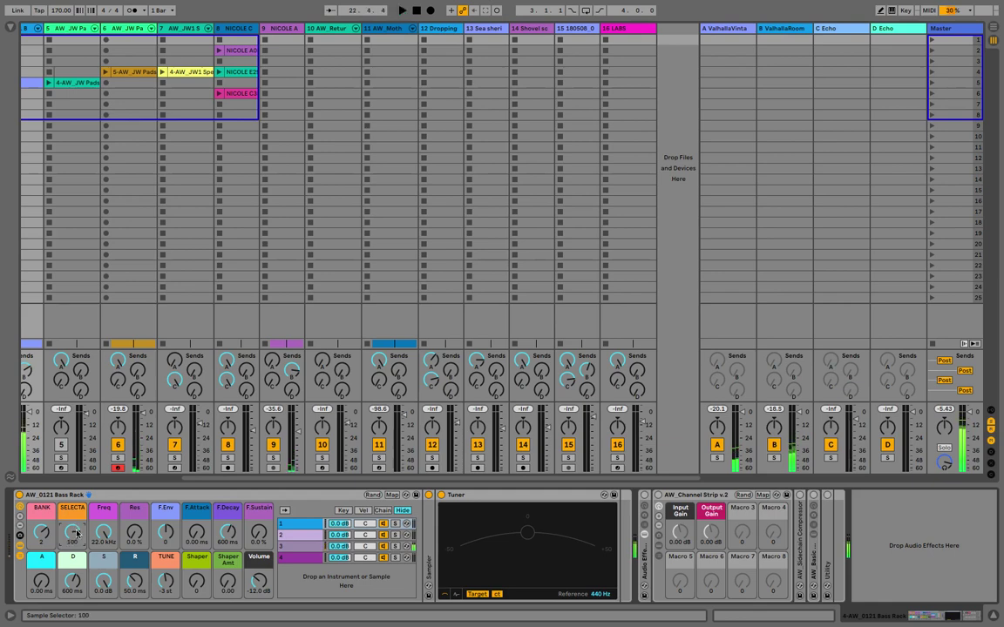
pyautogui.moveTo(77, 533); pyautogui.dragTo(77, 522)
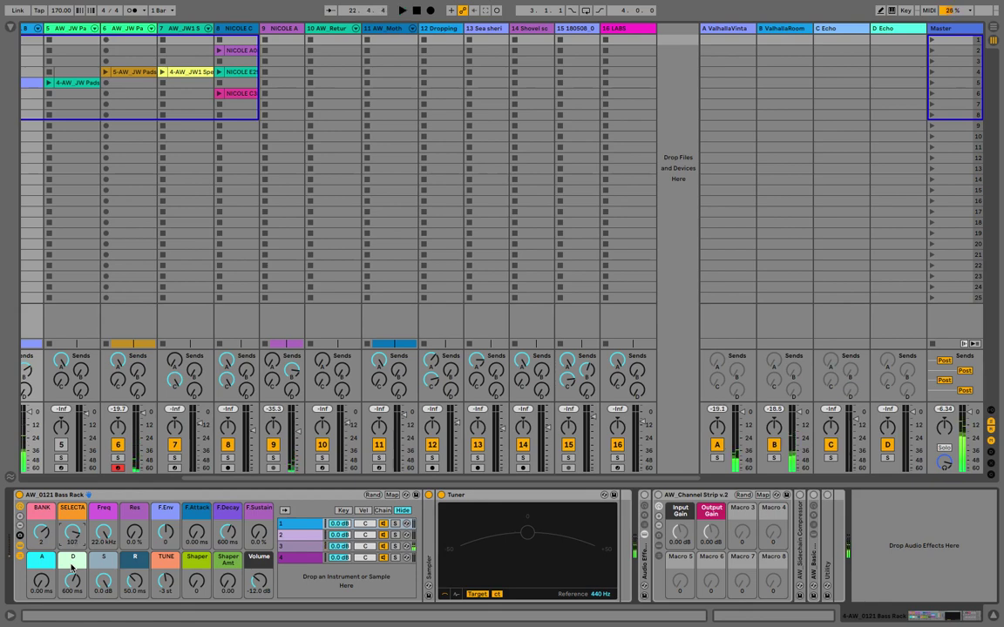
pyautogui.press('space')
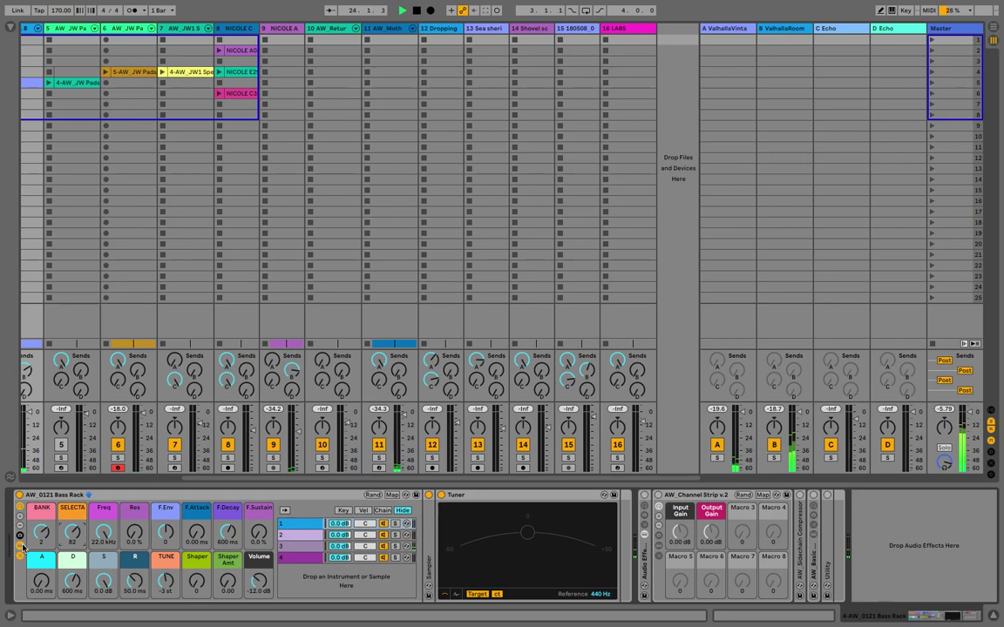
# Show the browser and open the User Library's Presets > Instruments > Instrument Rack folder
pyautogui.click(9, 27)
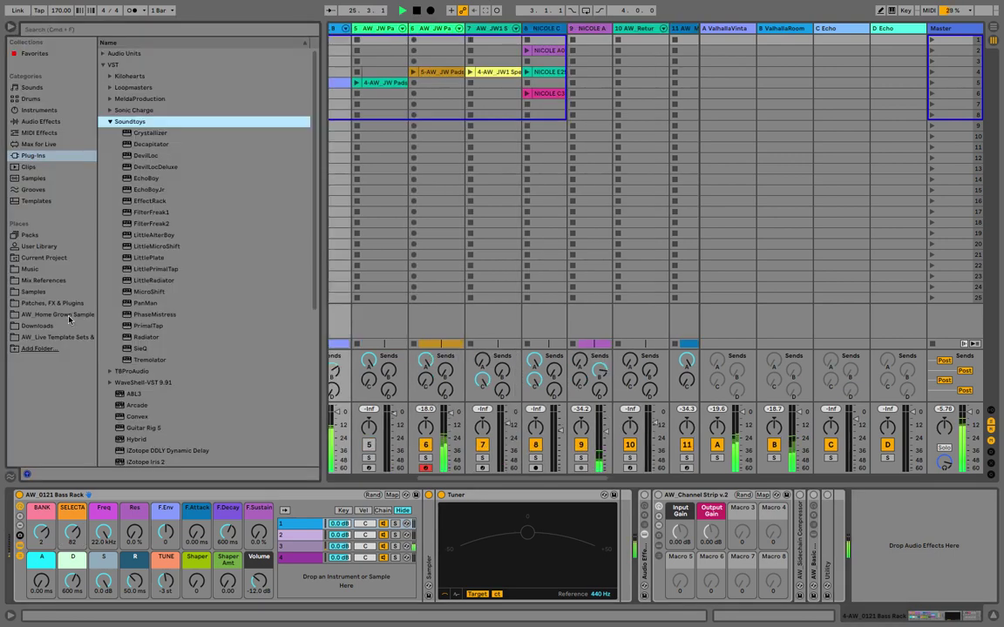
pyautogui.click(38, 247)
pyautogui.click(104, 87)
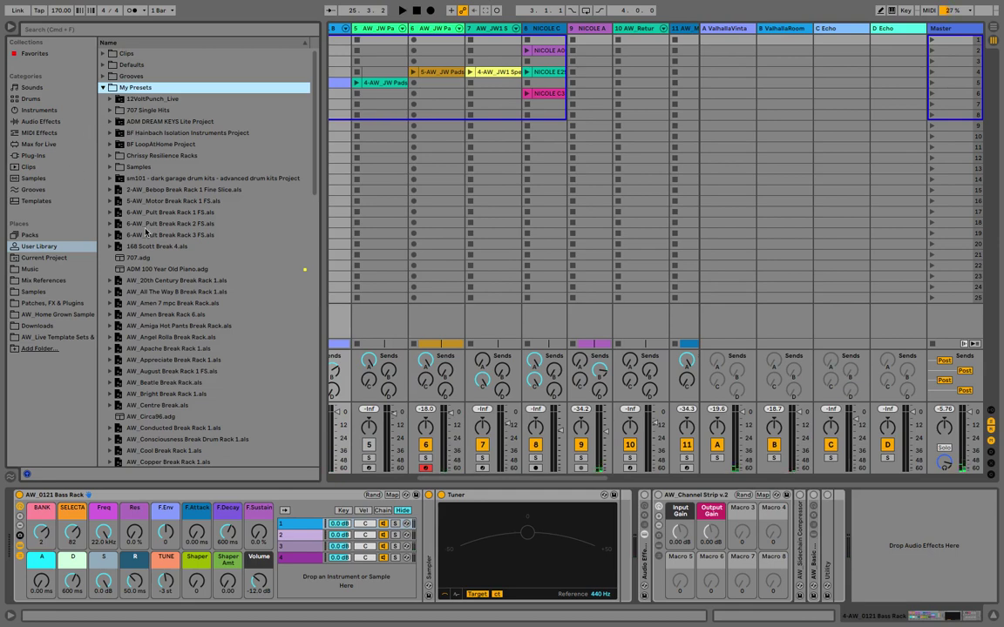
pyautogui.click(103, 88)
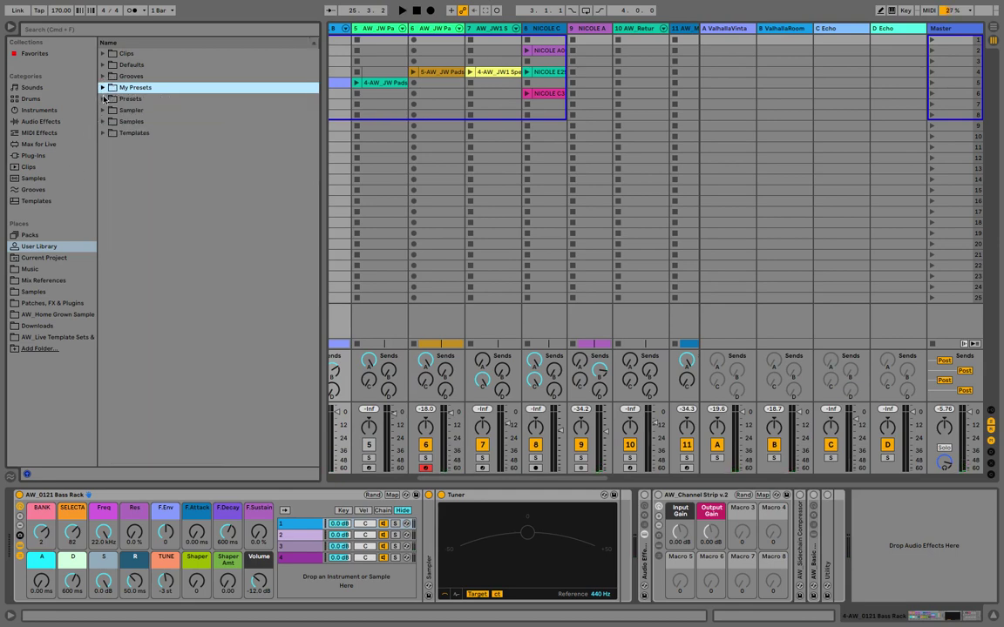
pyautogui.click(103, 98)
pyautogui.click(109, 121)
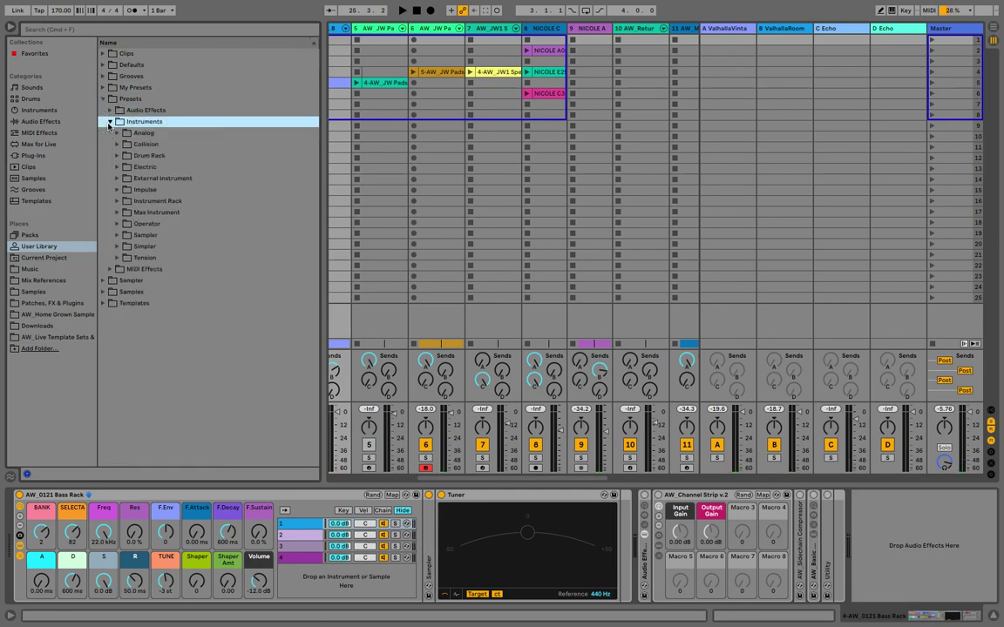
pyautogui.click(116, 201)
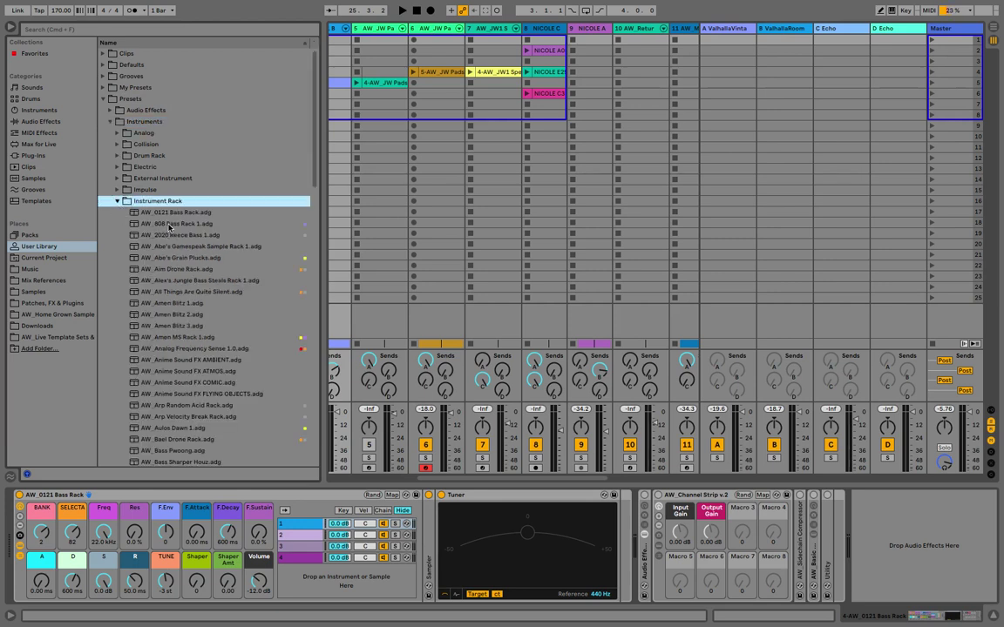
# Replace the bass track's instrument with the Jungle Bass Steals Rack 1 preset and audition it with BASS! at 1
pyautogui.click(176, 282)
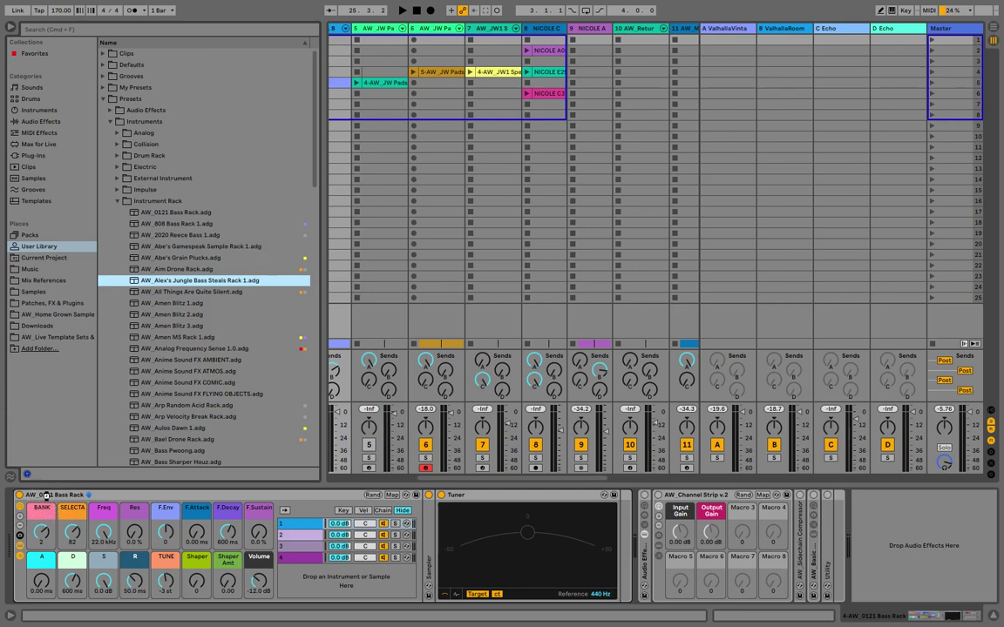
pyautogui.moveTo(47, 495); pyautogui.dragTo(41, 530)
pyautogui.press('space')
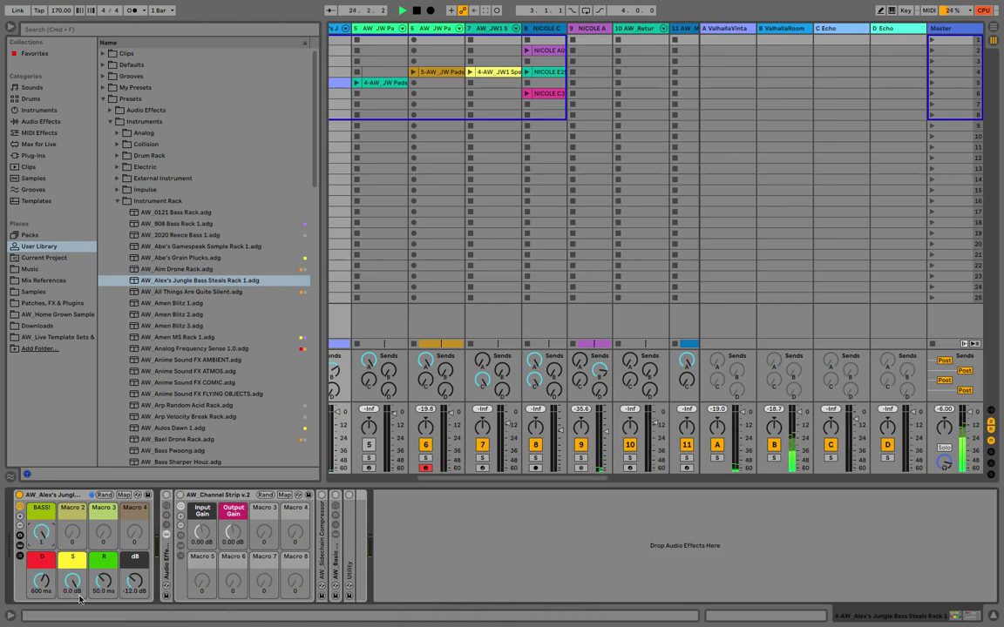
# Show the rack's chains and transpose the Wheel It Up DJ Gunshot sample by -4 st
pyautogui.click(21, 551)
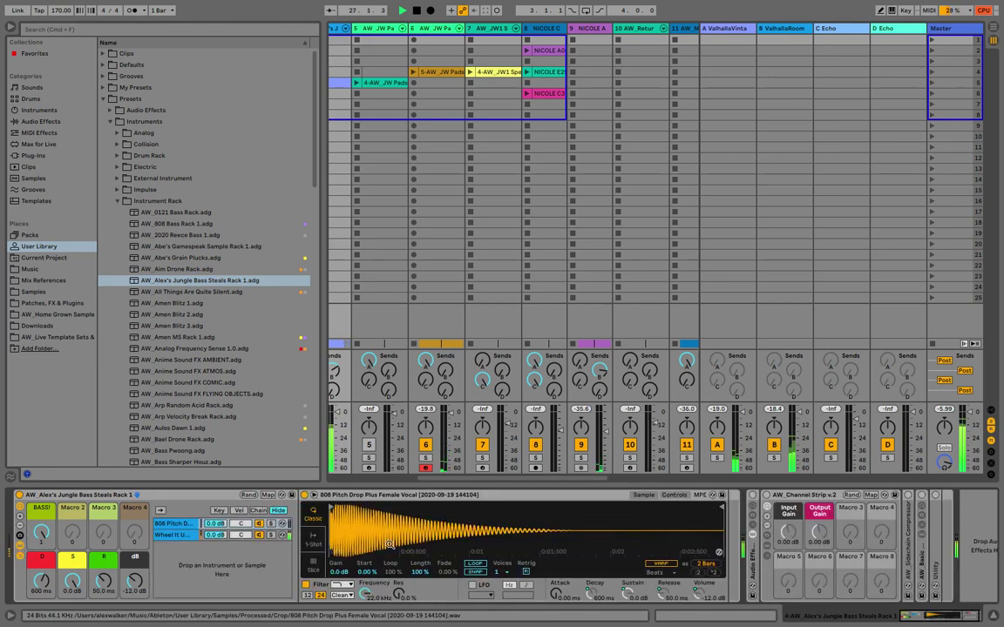
pyautogui.click(167, 535)
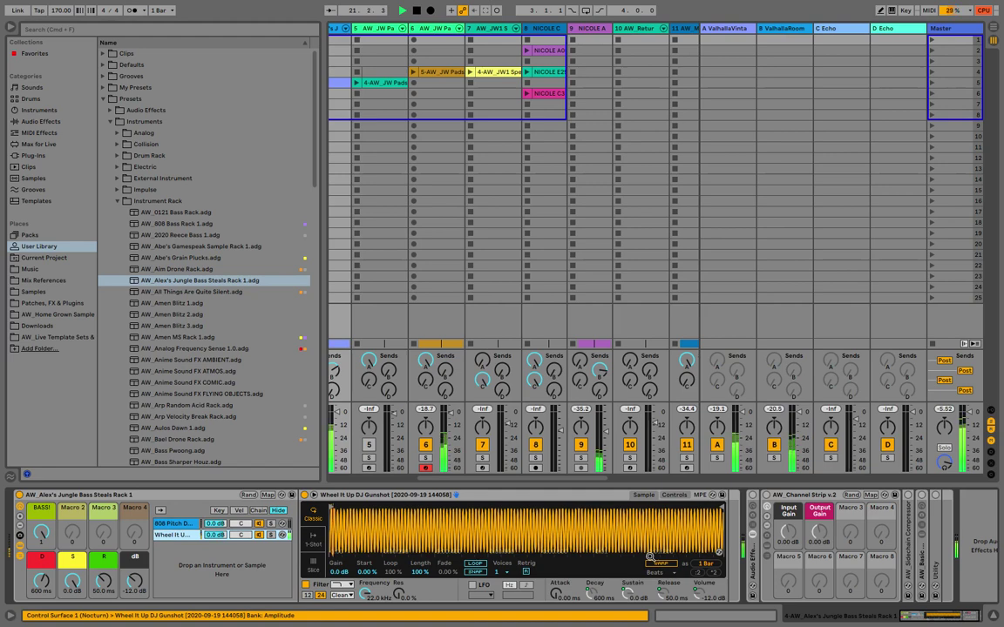
pyautogui.click(674, 495)
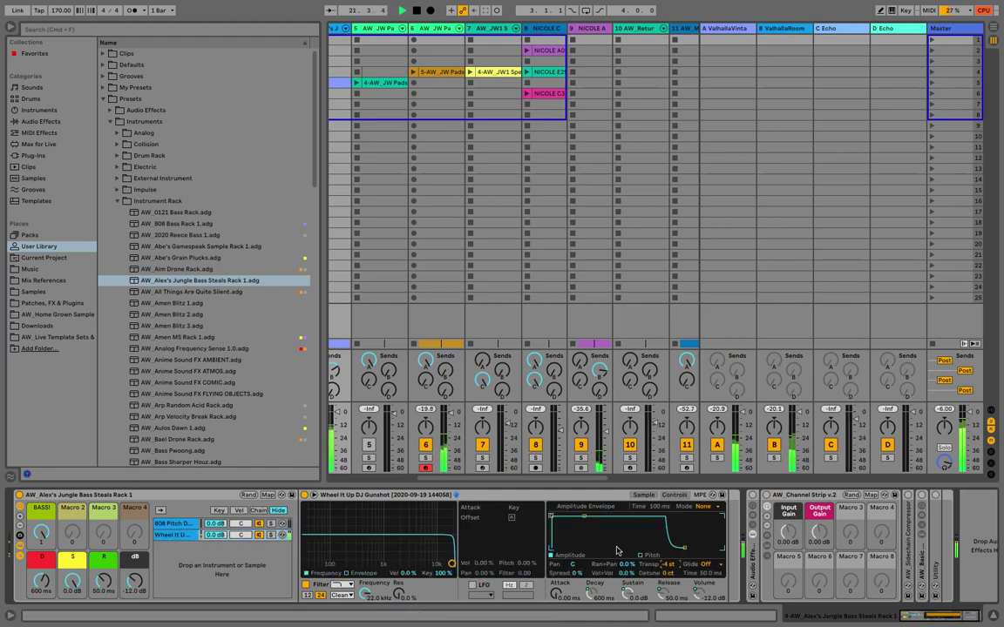
# Replace the bass track's instrument with the AW_808 Bass Rack 1 preset and play the Set
pyautogui.hscroll(-5, 401, 383)
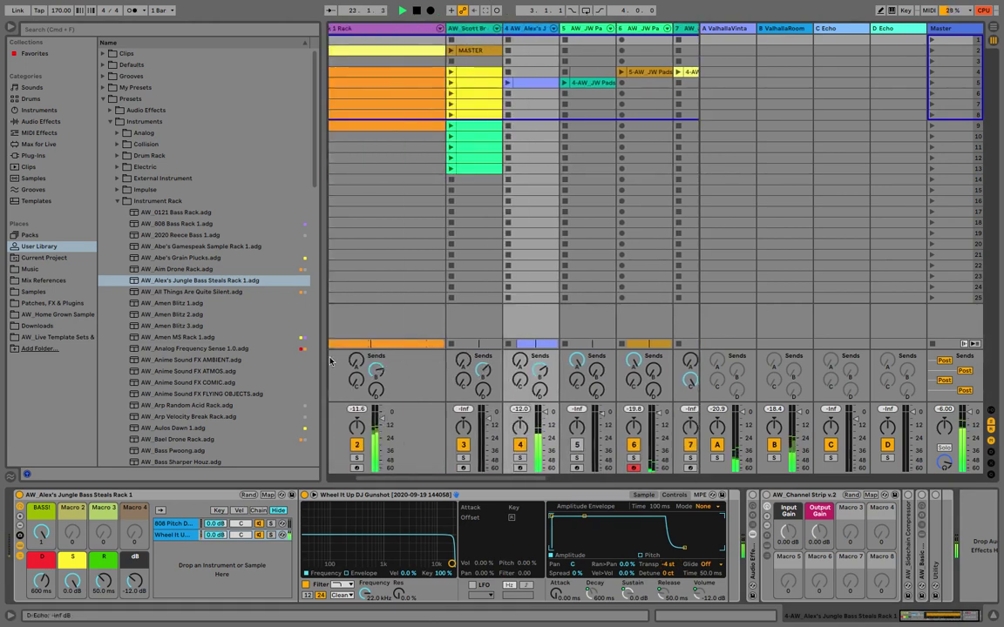
pyautogui.moveTo(170, 224); pyautogui.dragTo(78, 494)
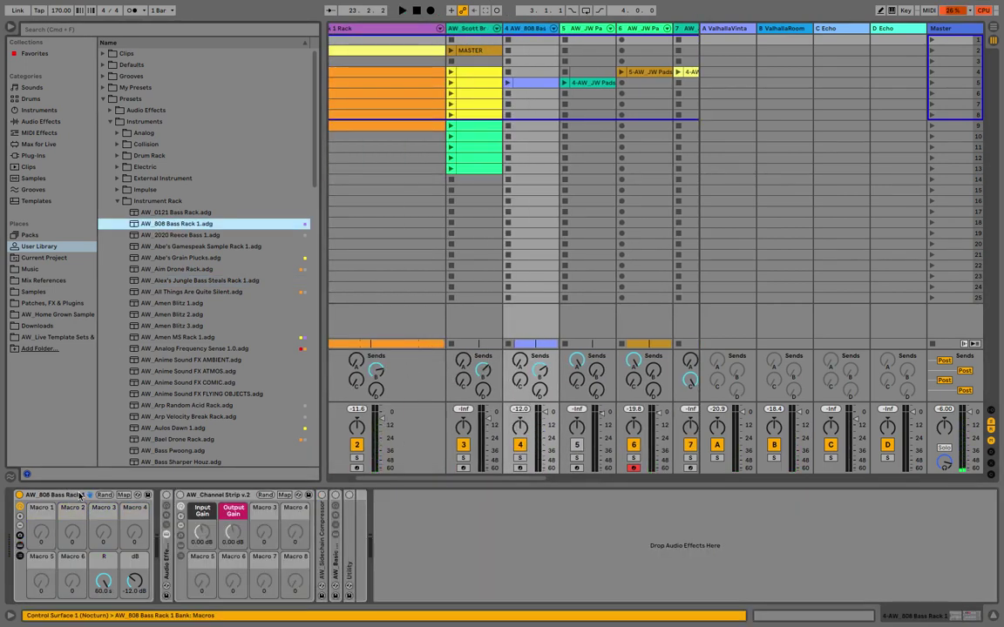
pyautogui.press('space')
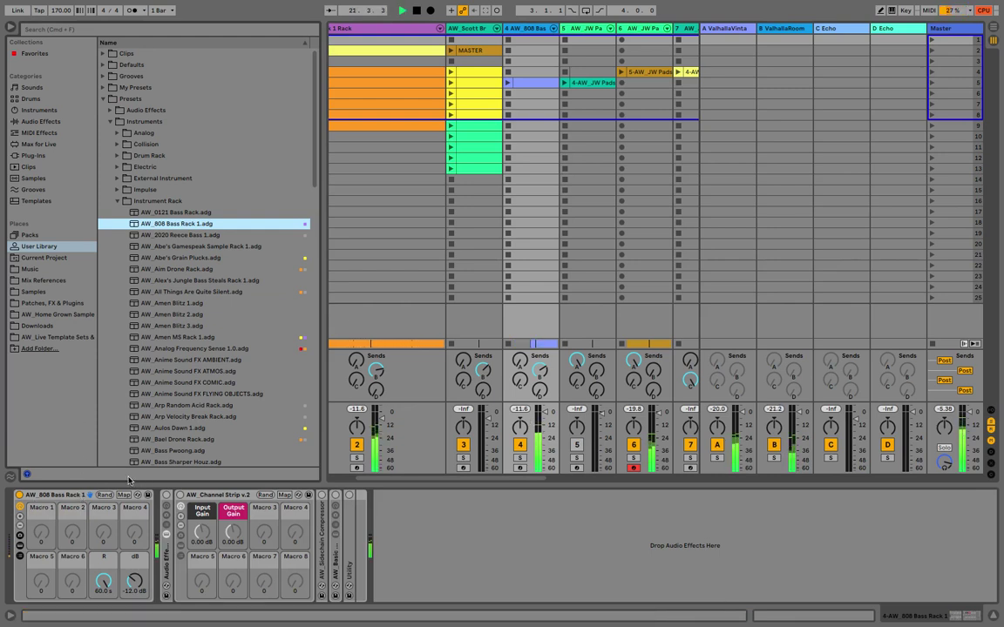
# Add a Pitch MIDI effect before the 808 Bass Rack and set its pitch to -12 st
pyautogui.click(30, 132)
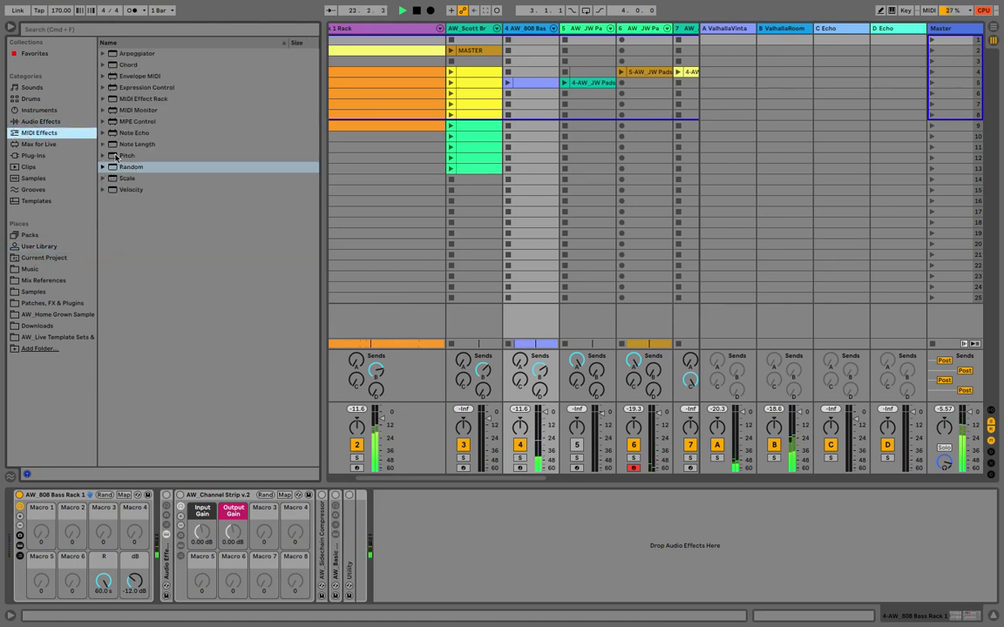
pyautogui.moveTo(111, 156); pyautogui.dragTo(39, 537)
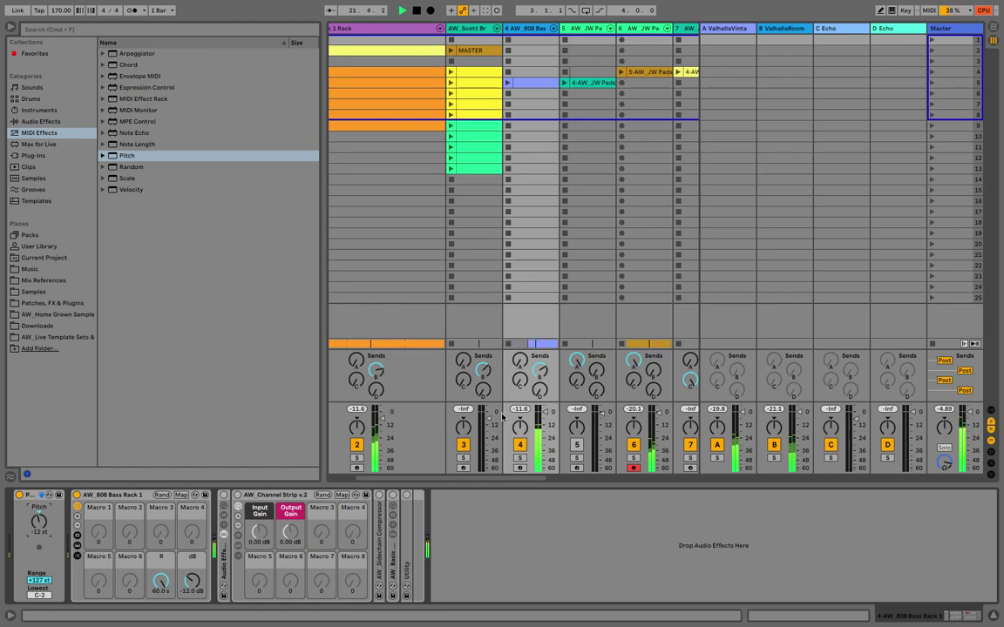
# Check the audio routing in the Loopback window and return to the Live Set
pyautogui.hotkey('ctrl', 'Up')
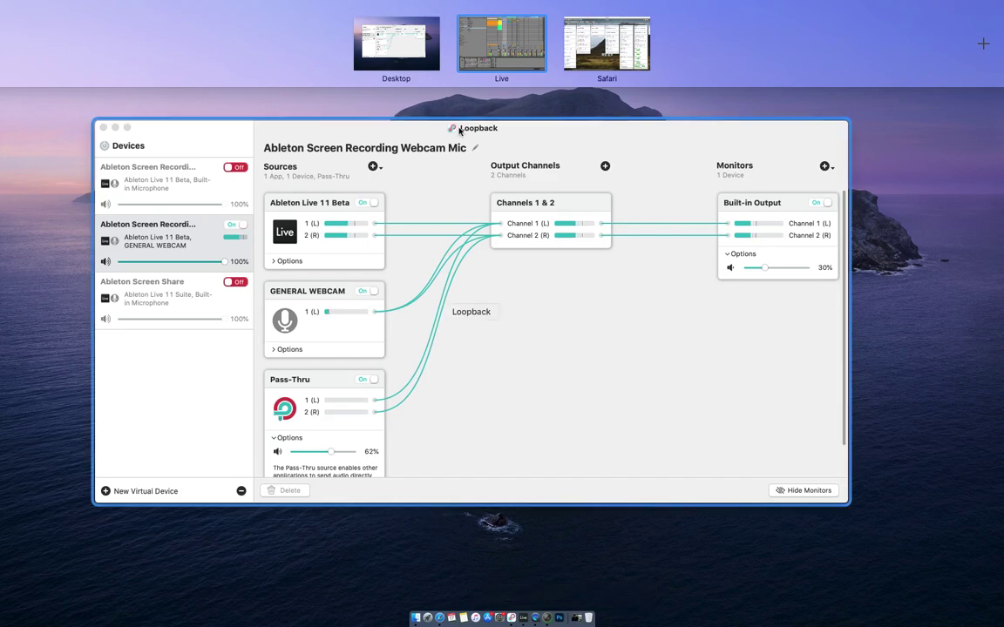
pyautogui.click(493, 54)
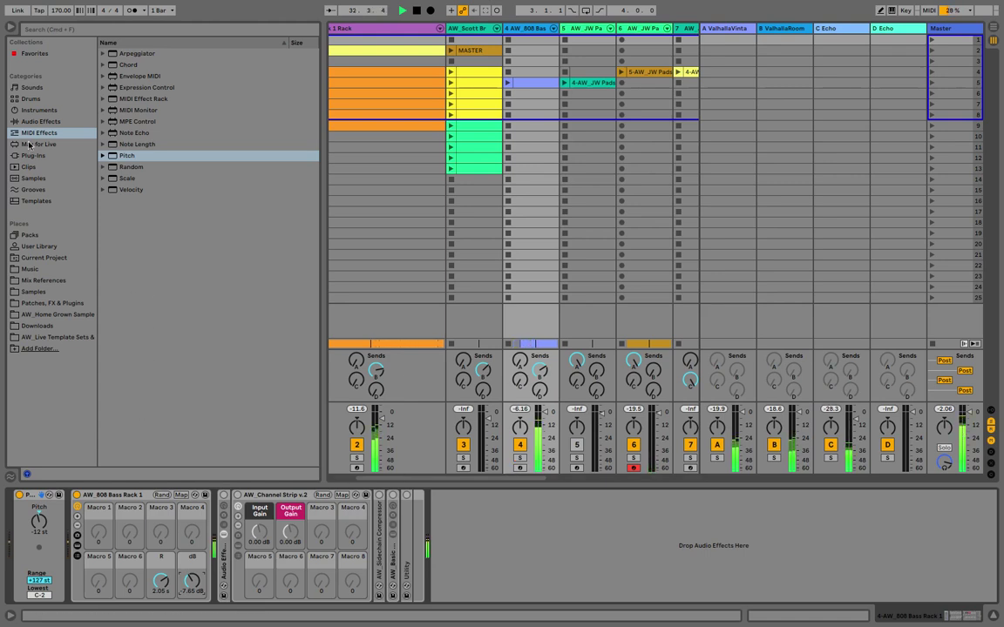
# Set the Master track's Limiter gain to 5.00 dB and enlarge the mixer section to show the full volume meters
pyautogui.click(10, 27)
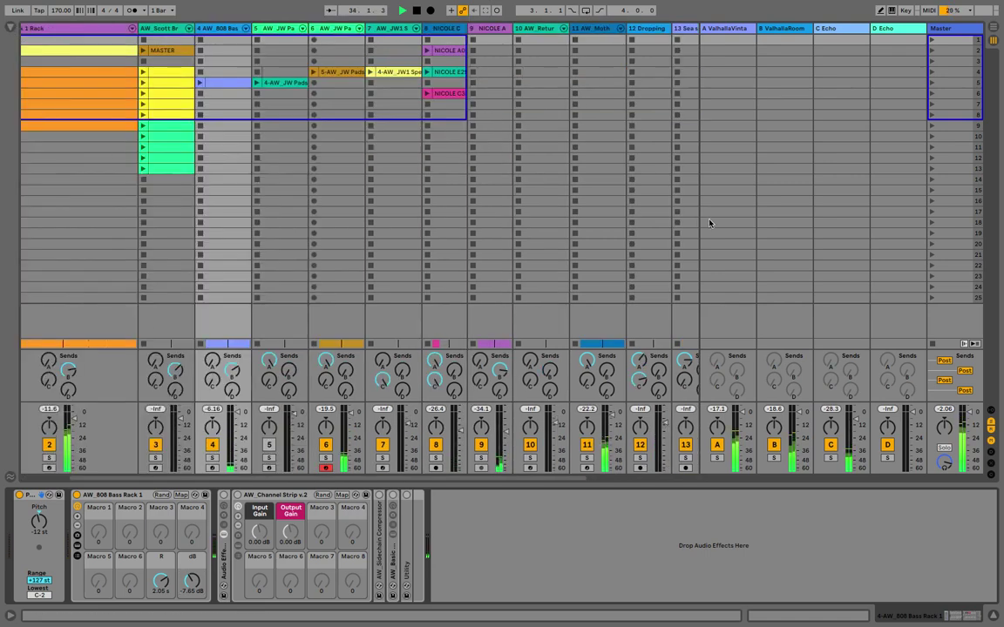
pyautogui.click(940, 29)
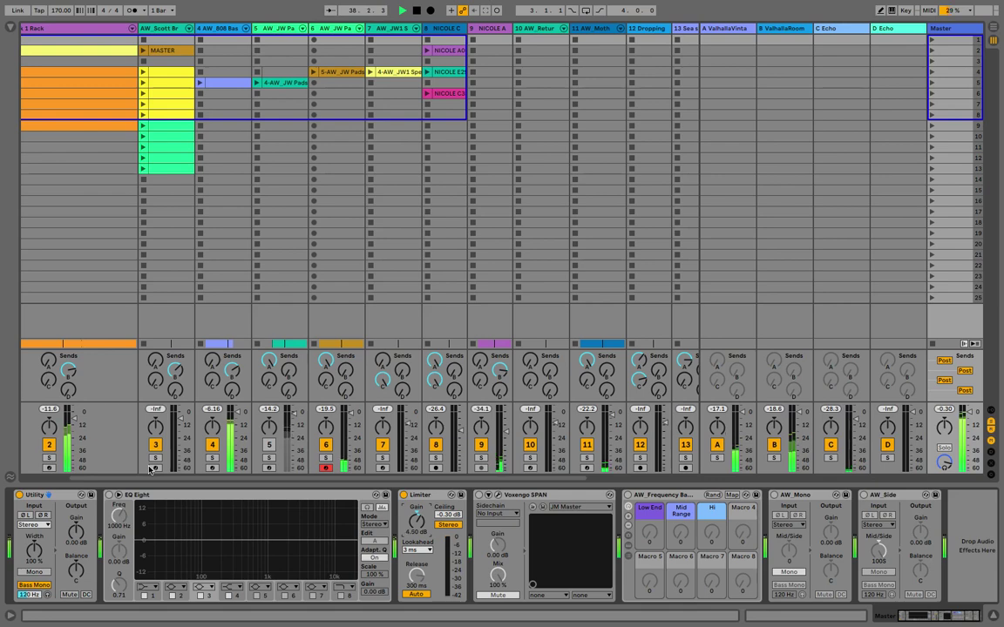
pyautogui.moveTo(359, 401); pyautogui.dragTo(360, 305)
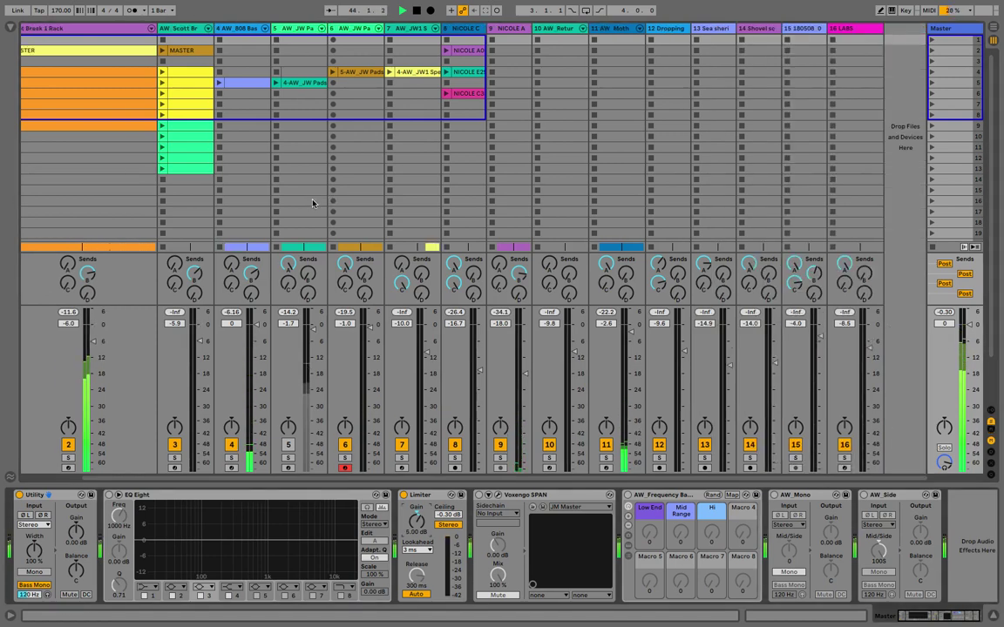
# Play the arrangement from bar 21 and set the R macro of AW_808 Bass Rack 1 to 60.0 s
pyautogui.press('Tab')
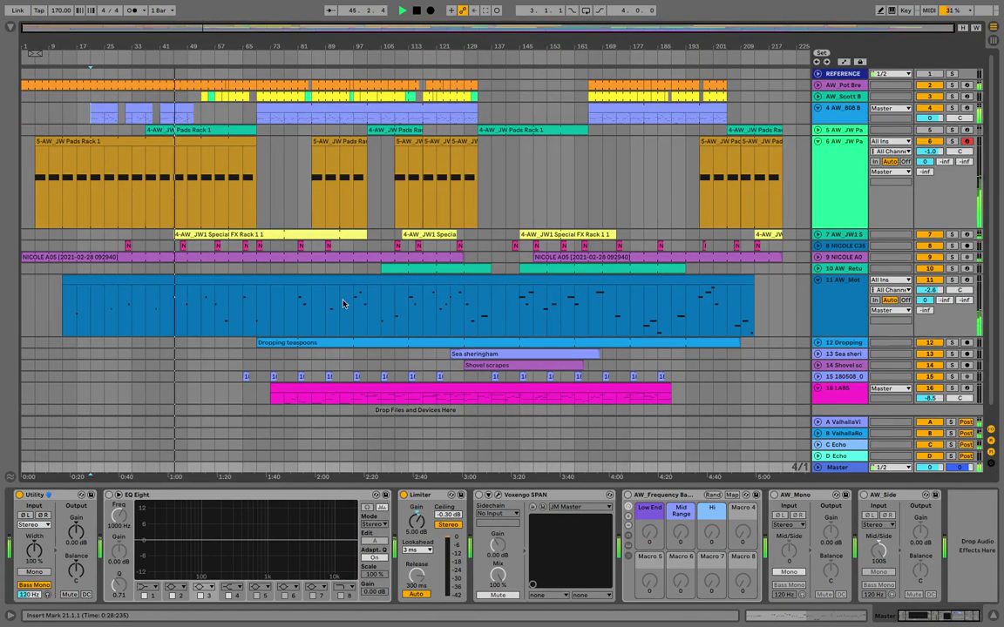
pyautogui.press('space')
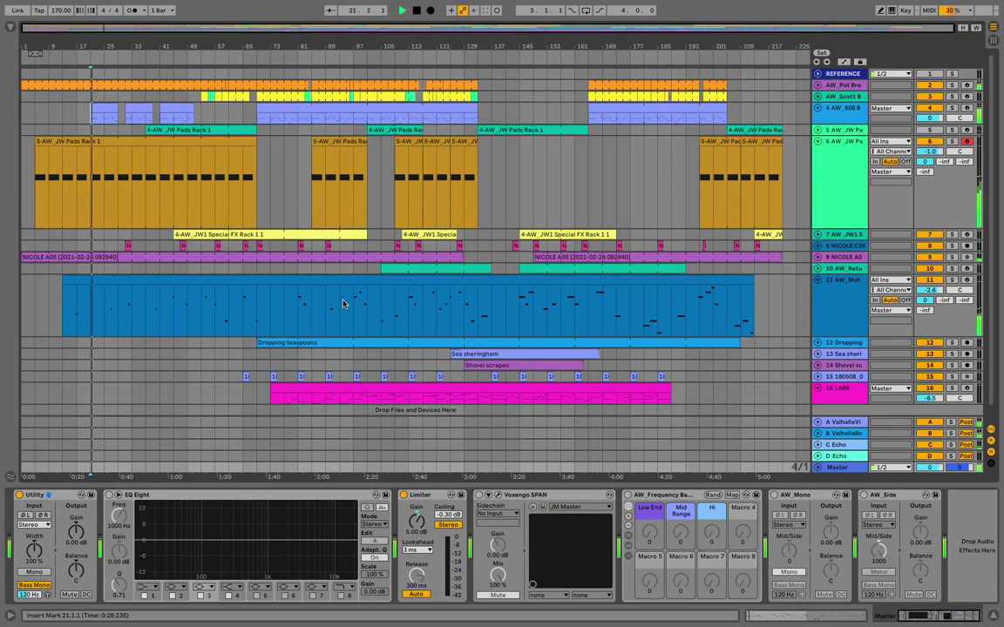
pyautogui.click(840, 109)
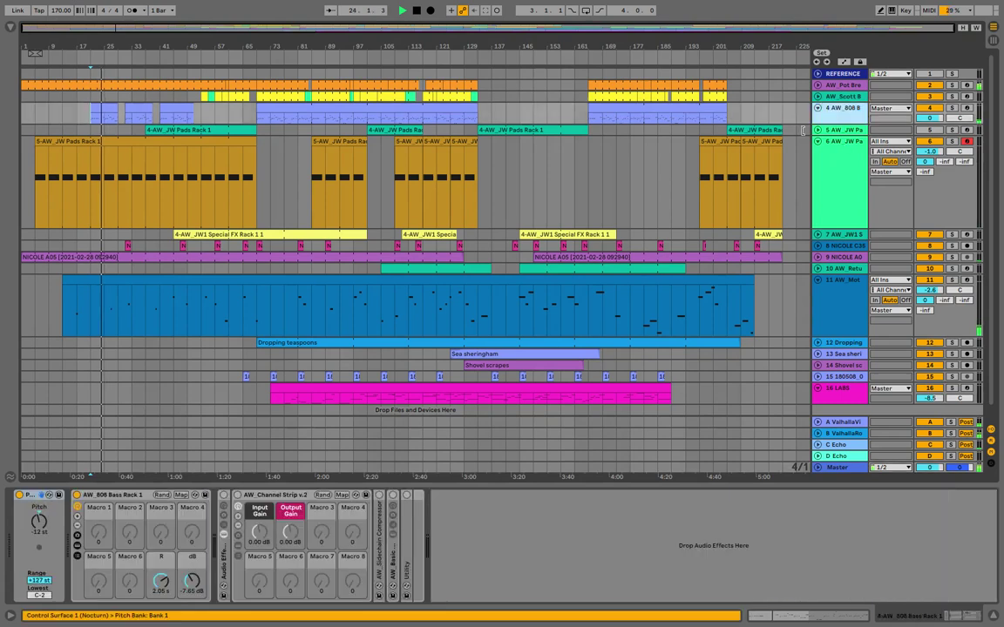
pyautogui.moveTo(157, 582); pyautogui.dragTo(157, 528)
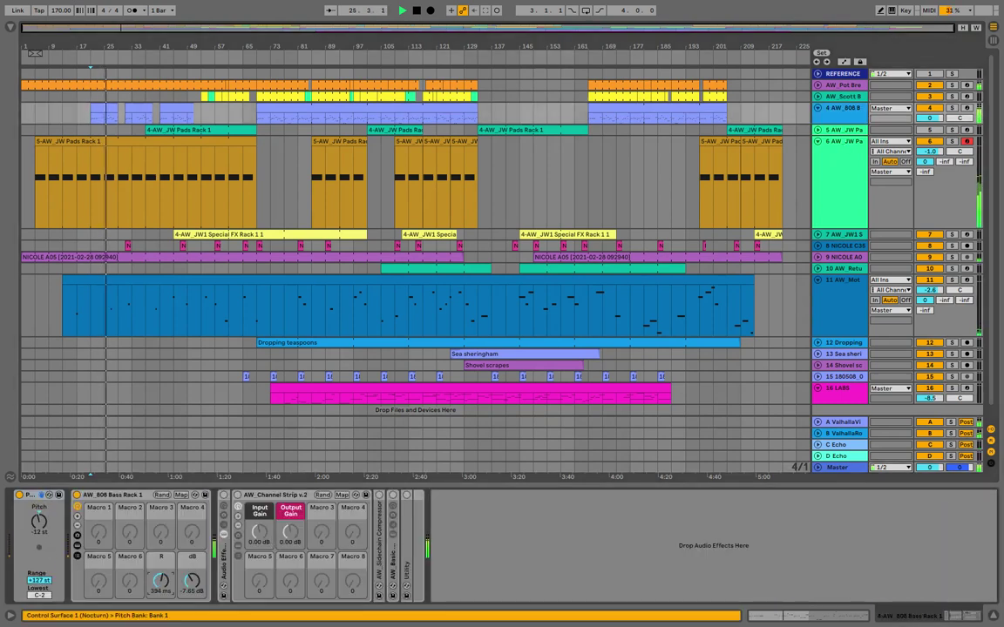
# Show the AW_808 Bass device inside the bass rack, check its filter frequency and fold the rack
pyautogui.click(77, 555)
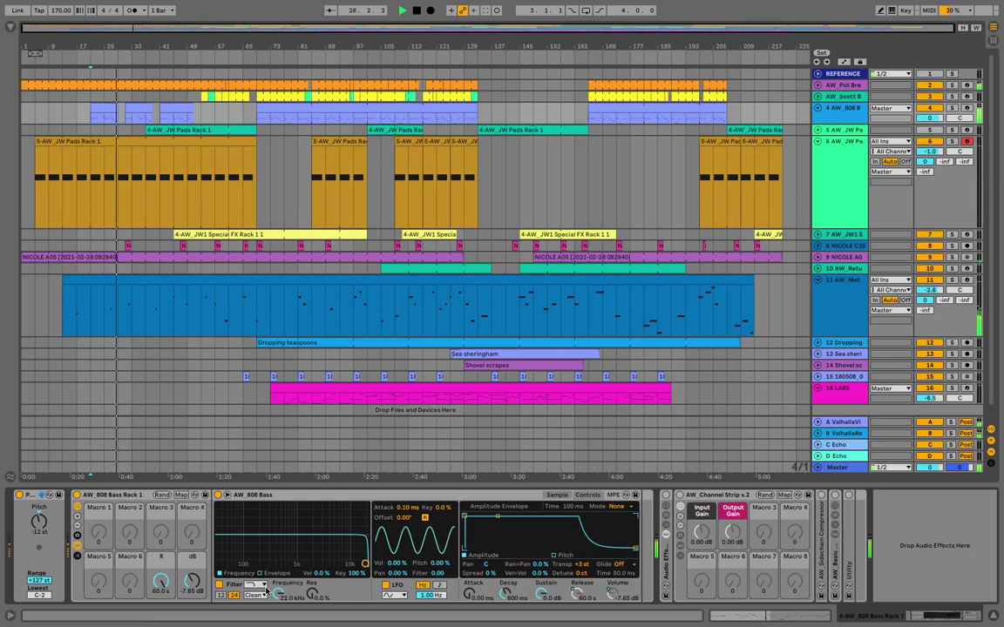
pyautogui.moveTo(277, 594)
pyautogui.mouseDown()
pyautogui.moveTo(277, 613)
pyautogui.moveTo(278, 584)
pyautogui.moveTo(279, 600)
pyautogui.mouseUp()
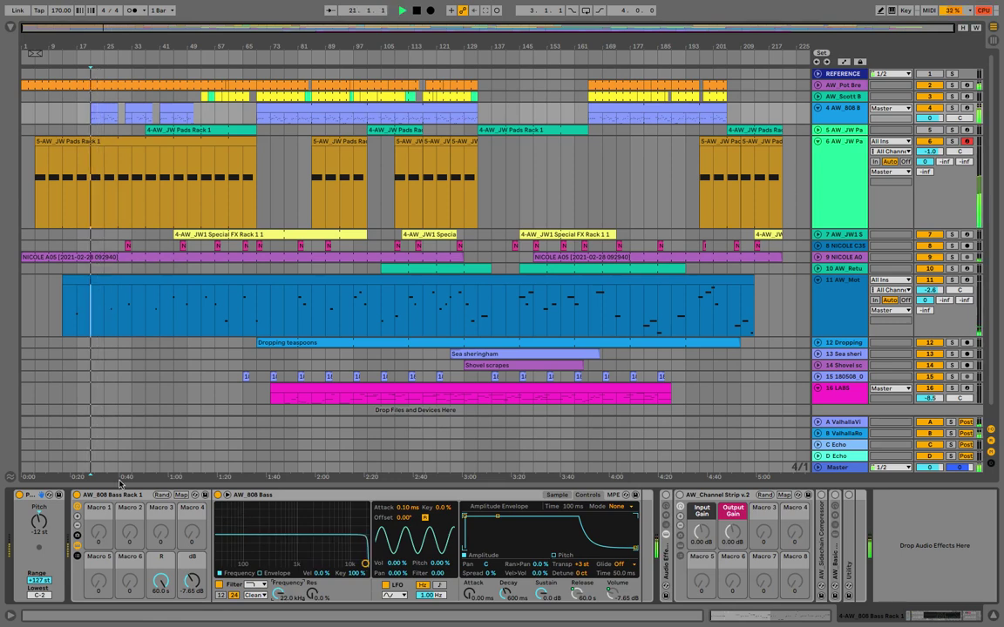
pyautogui.doubleClick(89, 495)
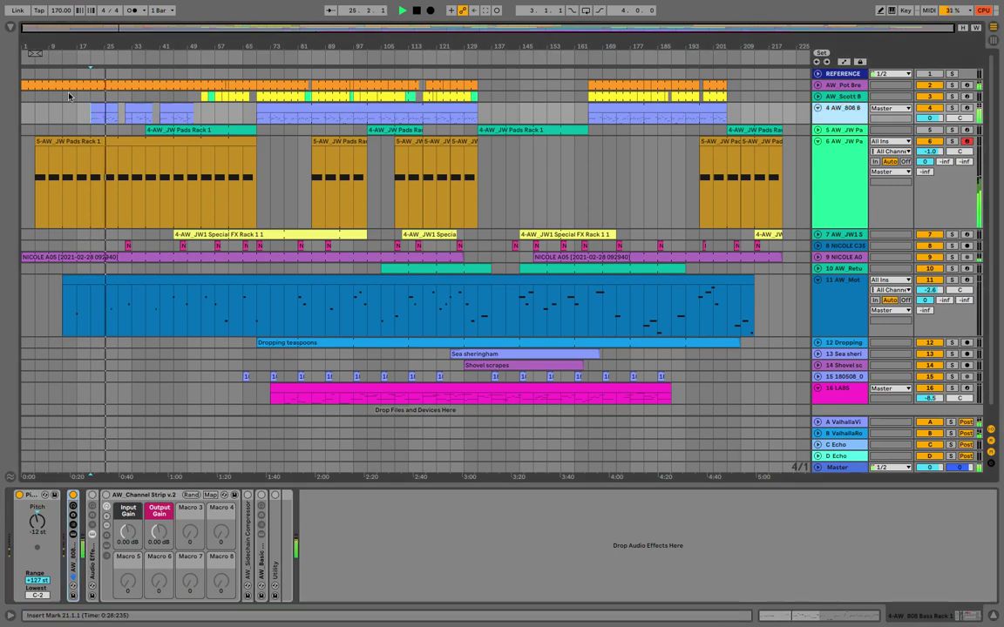
# Inspect the notes of the first 808 bass clip, replay the arrangement from bar 21 and stop playback
pyautogui.doubleClick(99, 107)
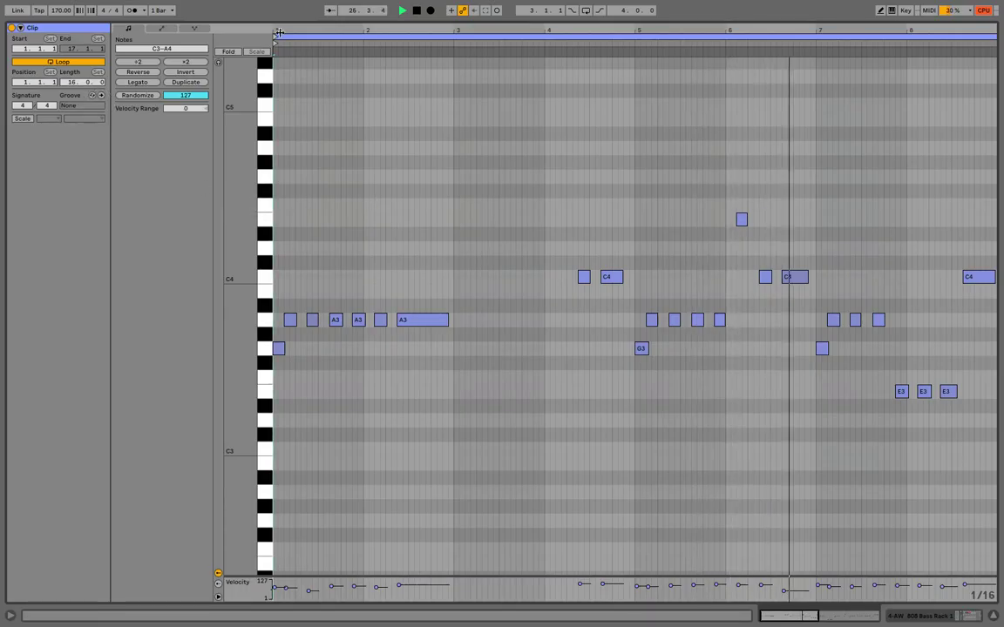
pyautogui.hotkey('shift', 'Tab')
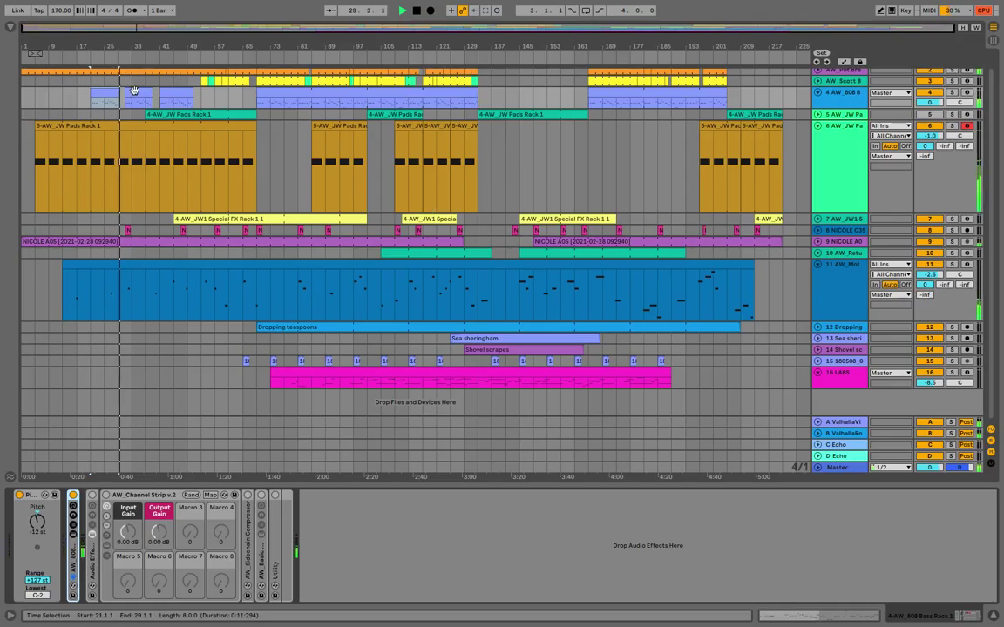
pyautogui.press('space')
pyautogui.press('space')
pyautogui.press('space')
pyautogui.click(104, 94)
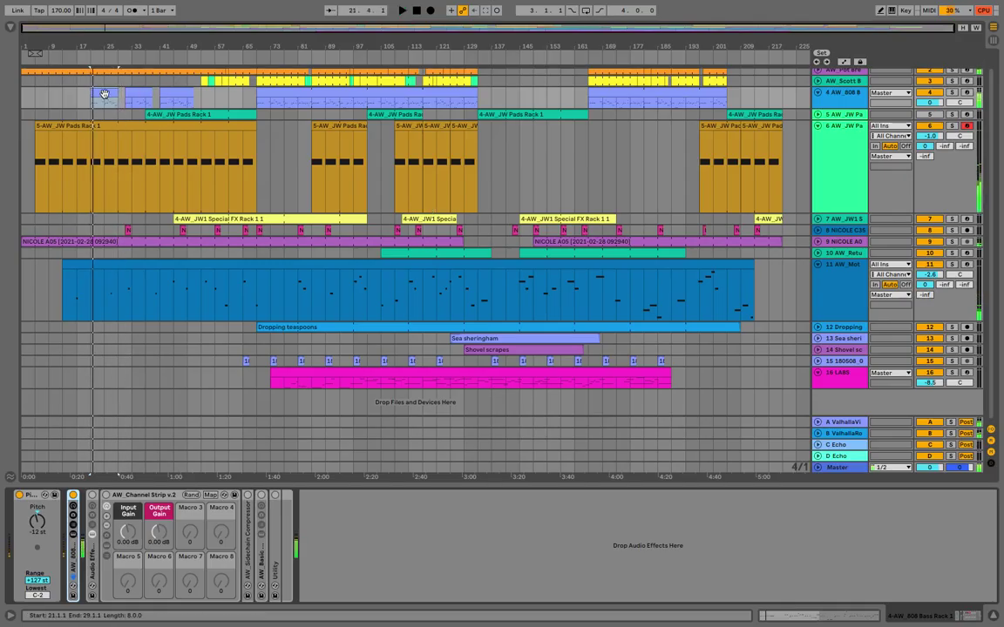
pyautogui.click(416, 11)
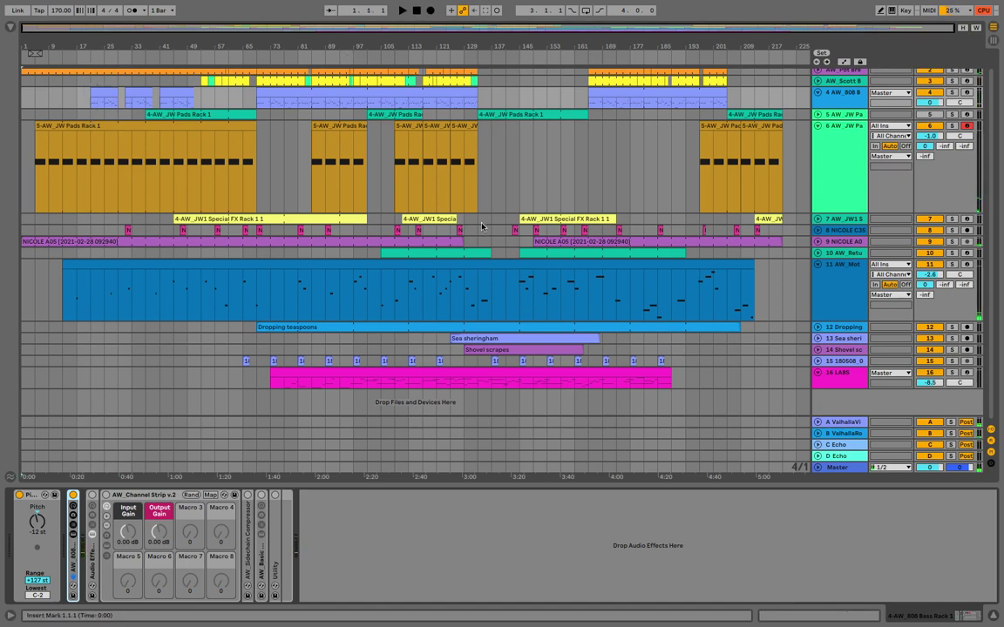
# Unfold the AW_JW1 Special FX Rack track and play it in solo from bar 45
pyautogui.click(848, 188)
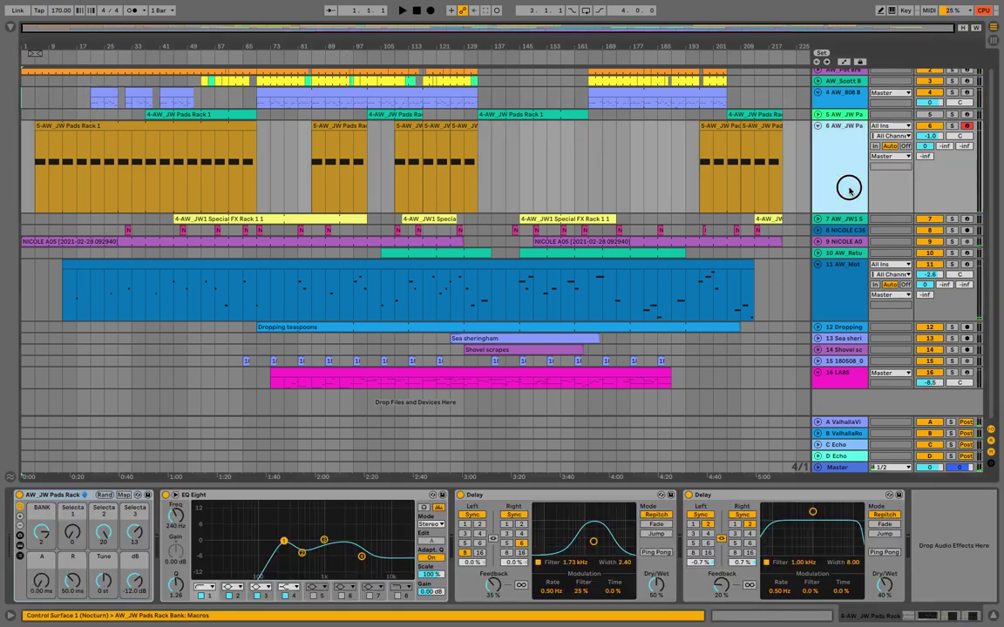
pyautogui.click(822, 224)
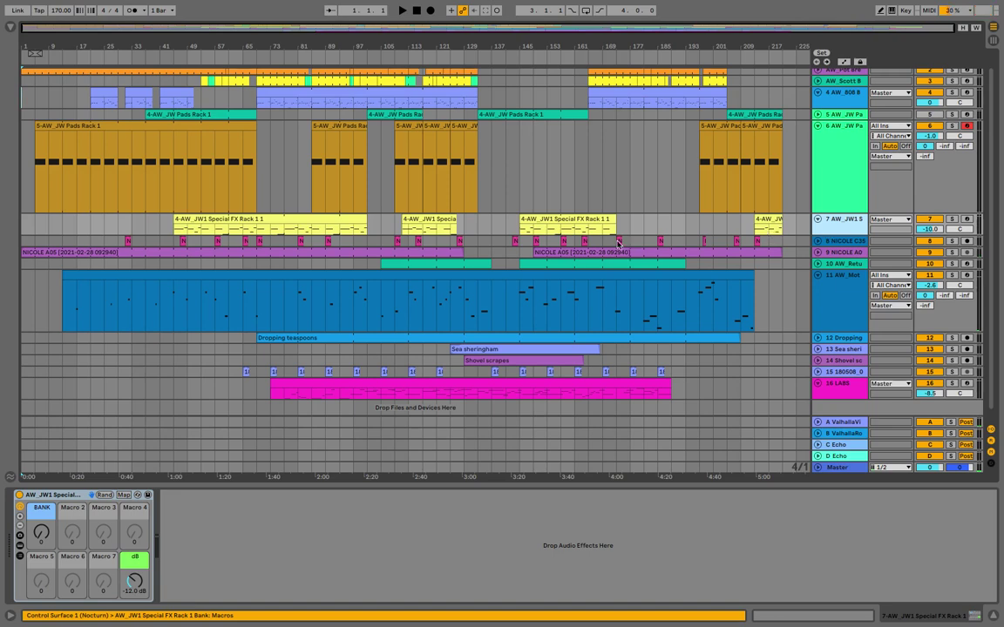
pyautogui.click(197, 218)
pyautogui.press('space')
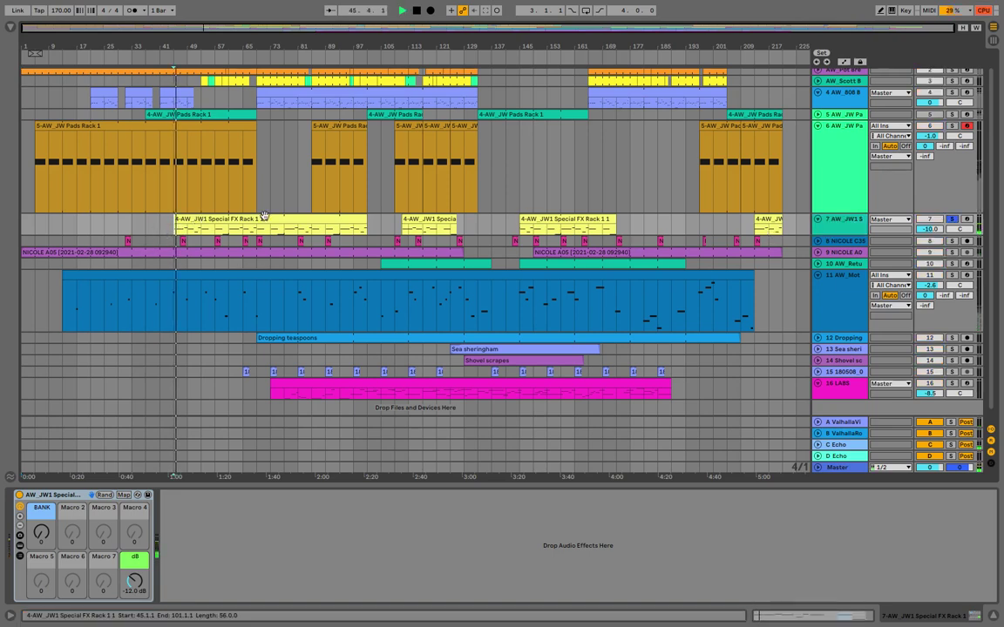
# Unsolo the AW_JW1 Special FX track and set its volume to -6.0 dB
pyautogui.click(951, 219)
pyautogui.moveTo(844, 234); pyautogui.dragTo(849, 281)
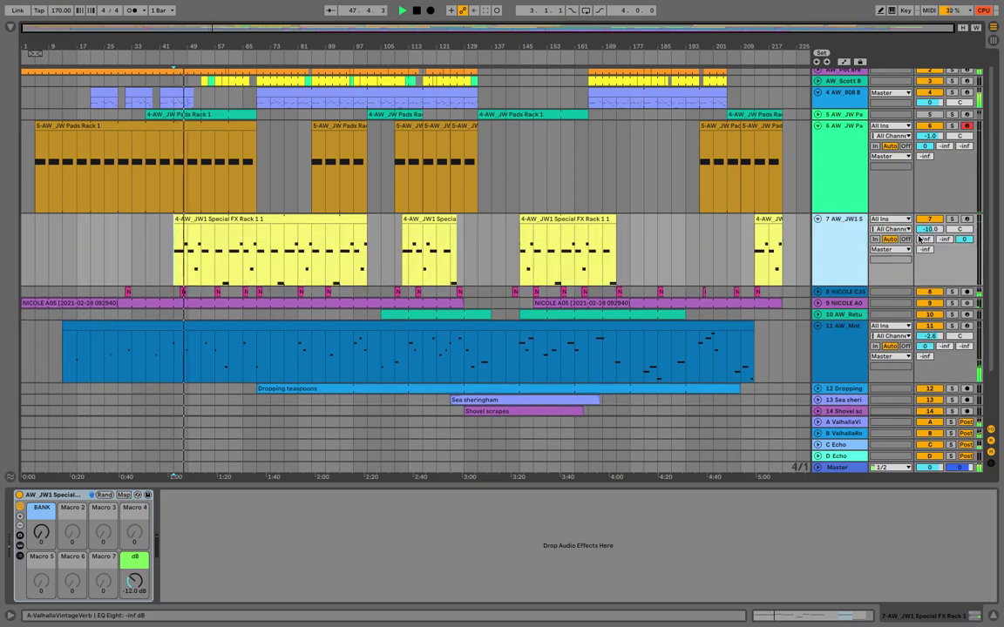
pyautogui.moveTo(930, 229); pyautogui.dragTo(930, 212)
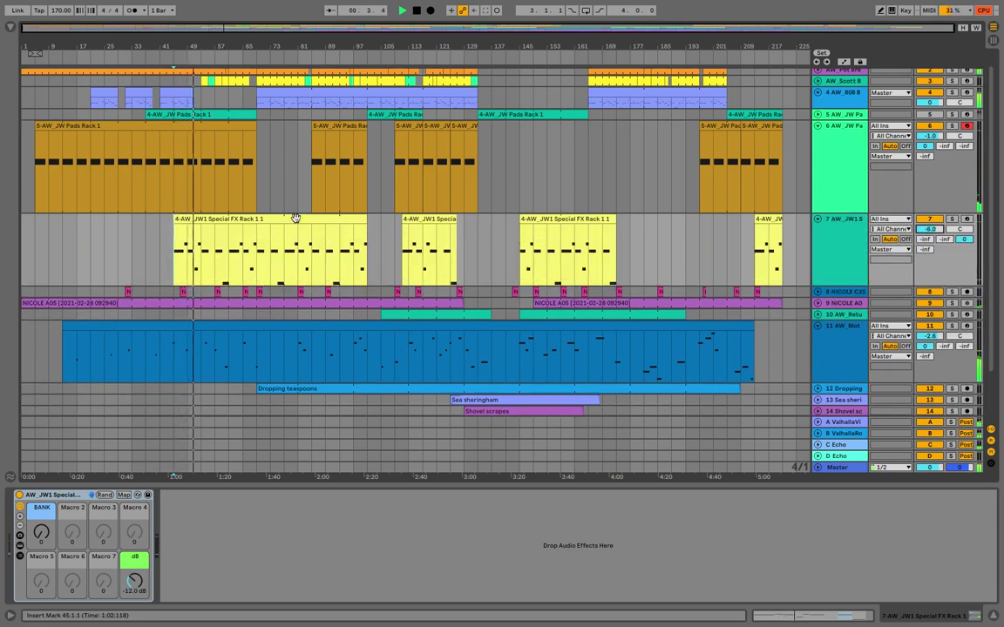
# In the first AW_JW1 Special FX clip, raise the note at bar 15 to F#3
pyautogui.click(206, 219)
pyautogui.doubleClick(206, 219)
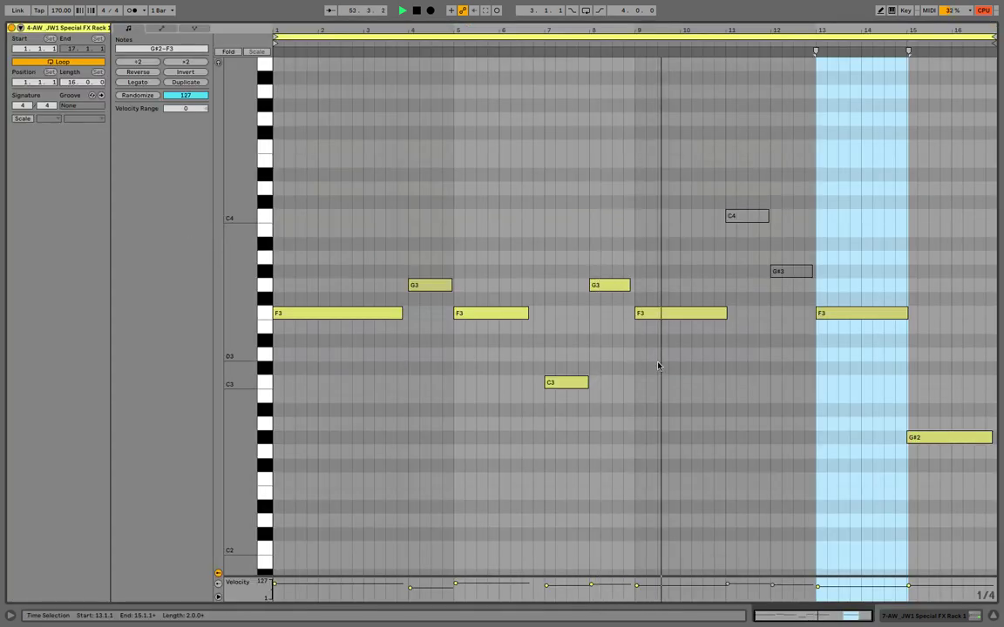
pyautogui.click(925, 437)
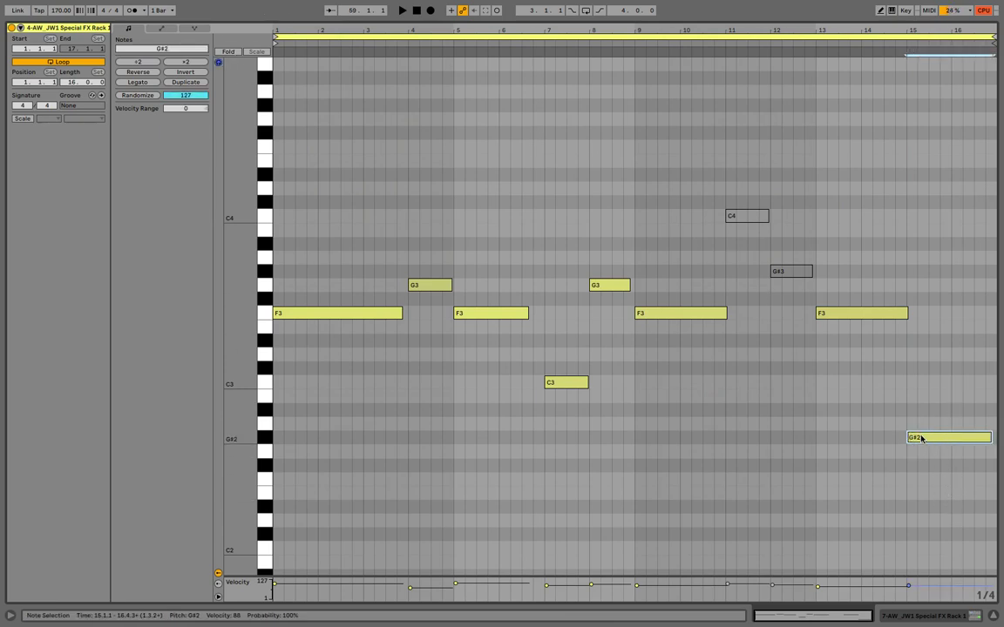
pyautogui.press('Up')
pyautogui.press('Up')
pyautogui.press('Up')
pyautogui.press('Up')
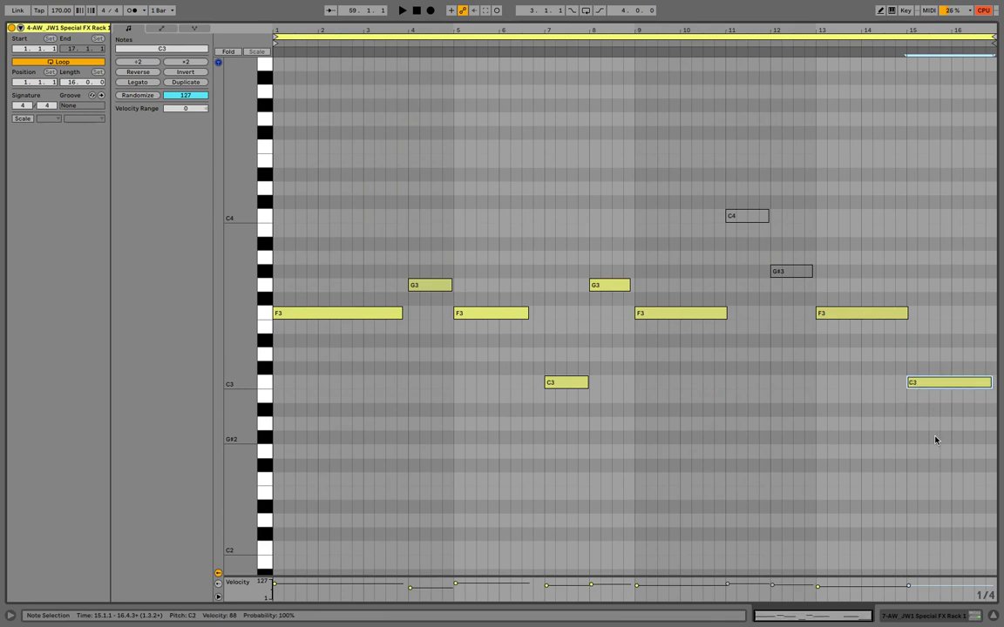
pyautogui.press('Up')
pyautogui.press('Up')
pyautogui.press('Up')
pyautogui.press('Up')
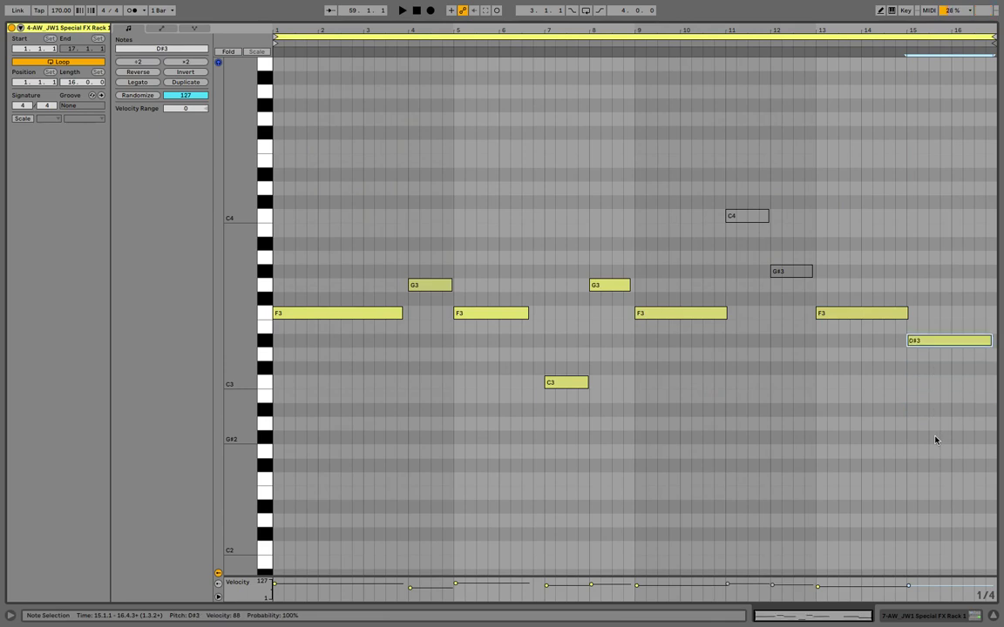
pyautogui.press('Up')
pyautogui.press('Up')
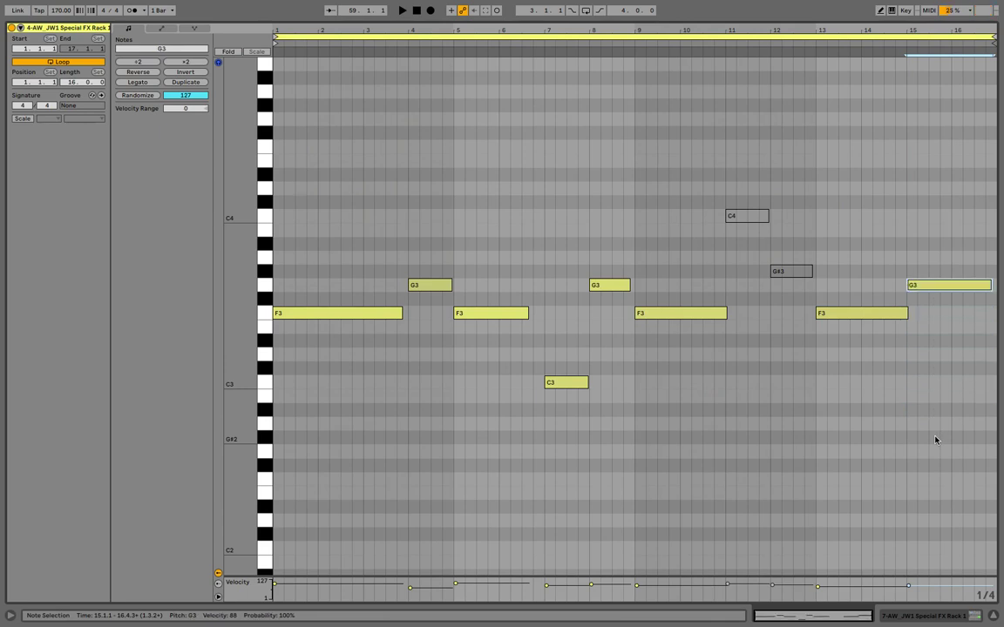
pyautogui.press('Down')
# Play the Special FX clip and draw a one-beat F#3 note at 3.1.1, returning to the arrangement
pyautogui.press('space')
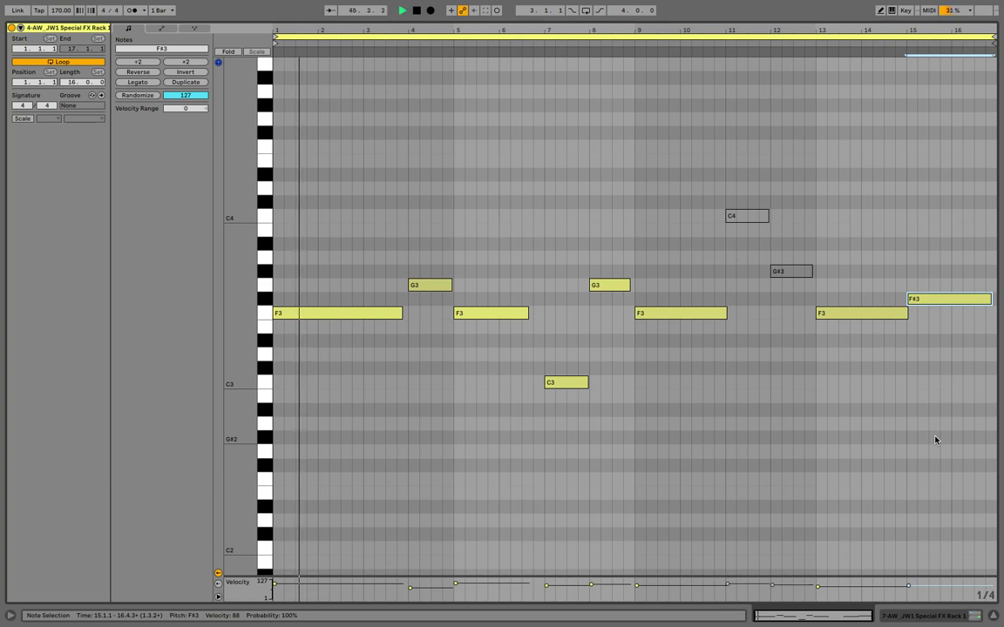
pyautogui.press('b')
pyautogui.click(369, 299)
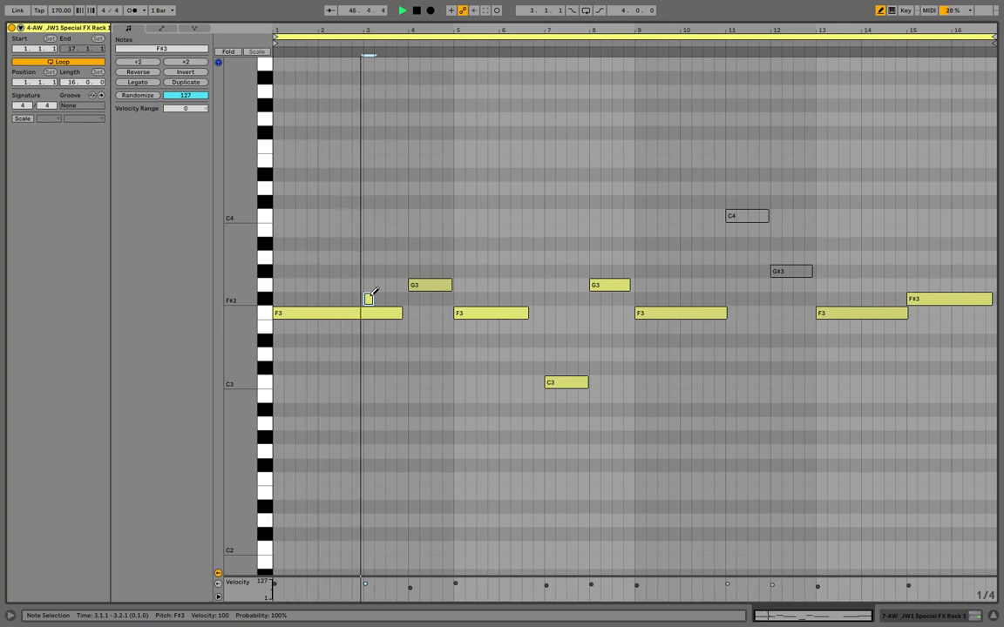
pyautogui.hotkey('shift', 'Tab')
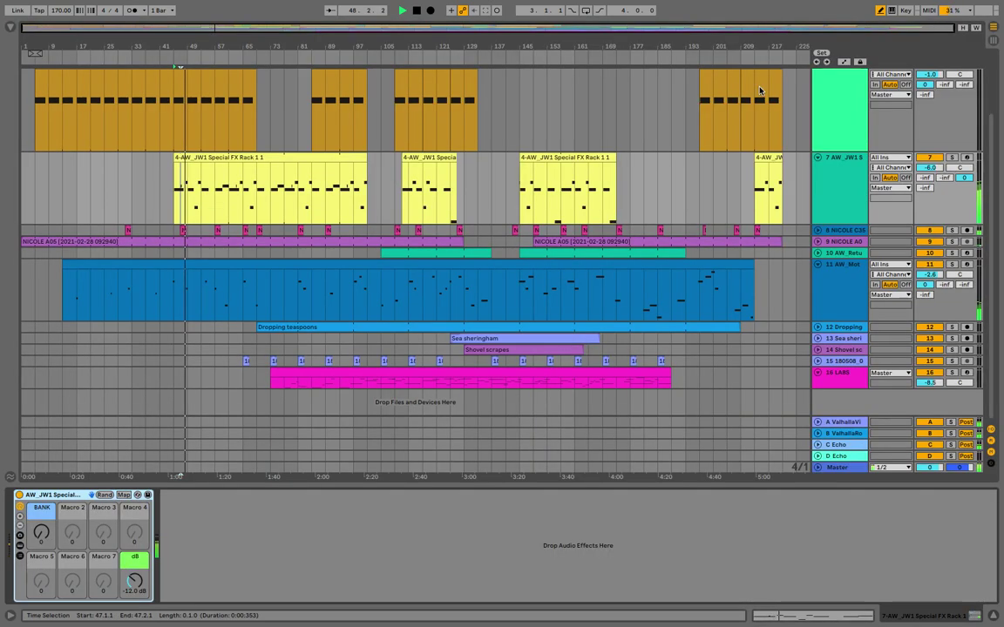
# Show the return tracks in the Session mixer and set the C Echo return's volume to -3.0 dB
pyautogui.press('Tab')
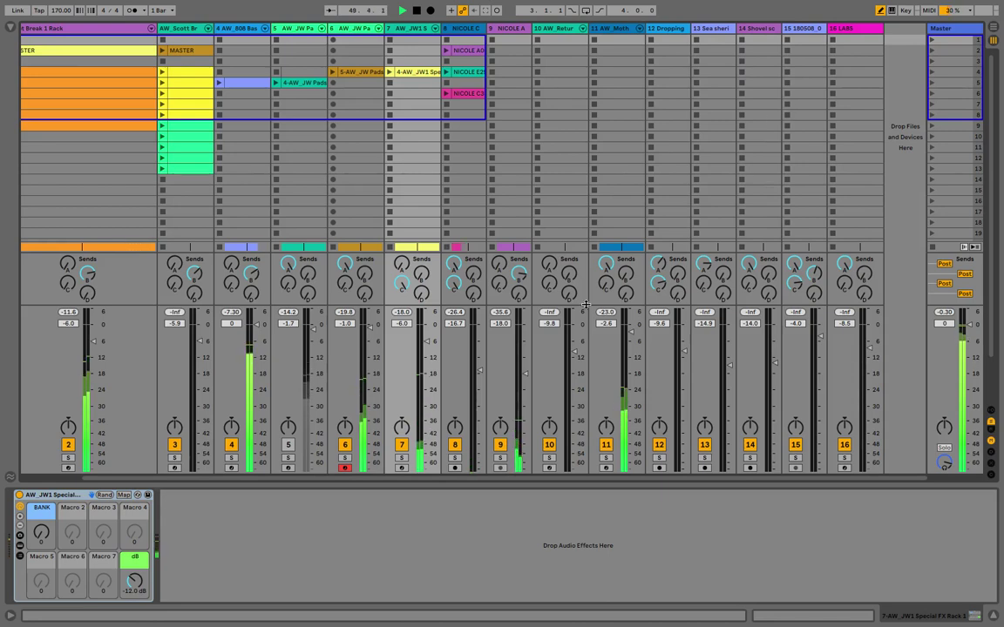
pyautogui.press('super+alt+r')
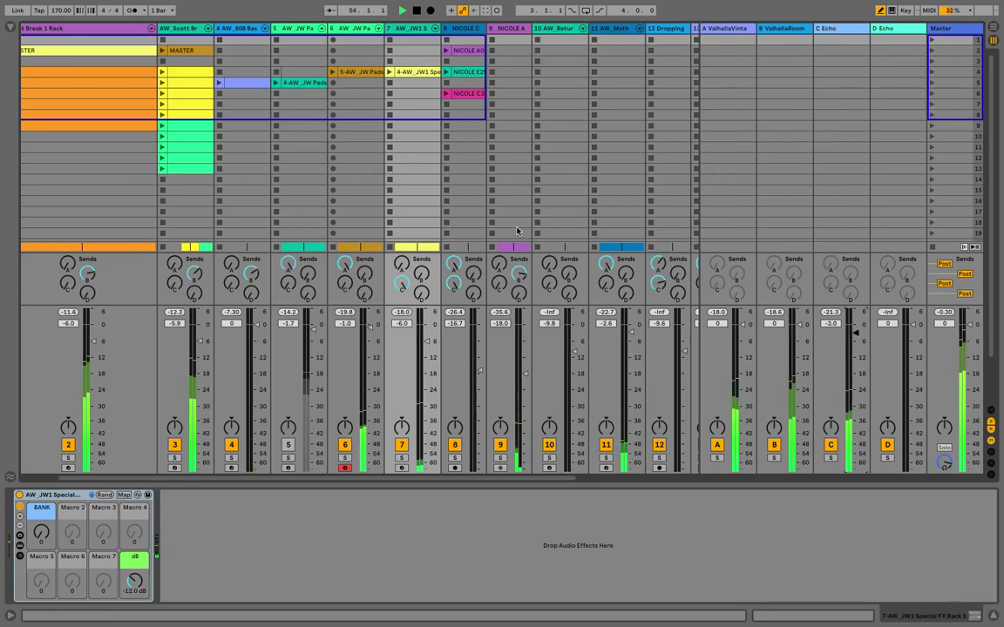
pyautogui.press('Tab')
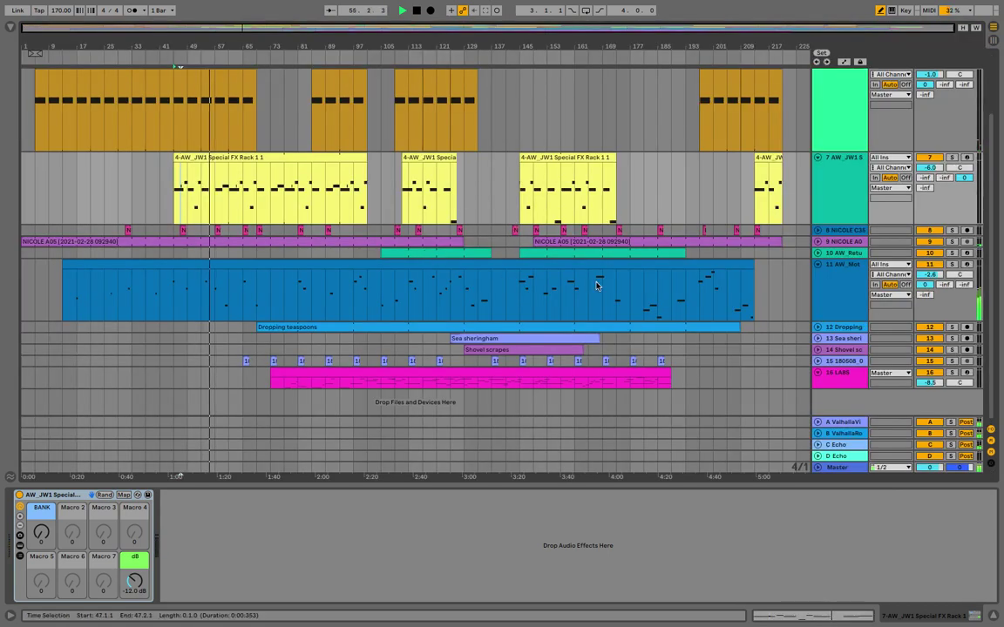
# Set the AW_Moth Pad track's volume to -4.0 dB and the AW_JW1 Special FX track's volume to -7.0 dB
pyautogui.click(840, 286)
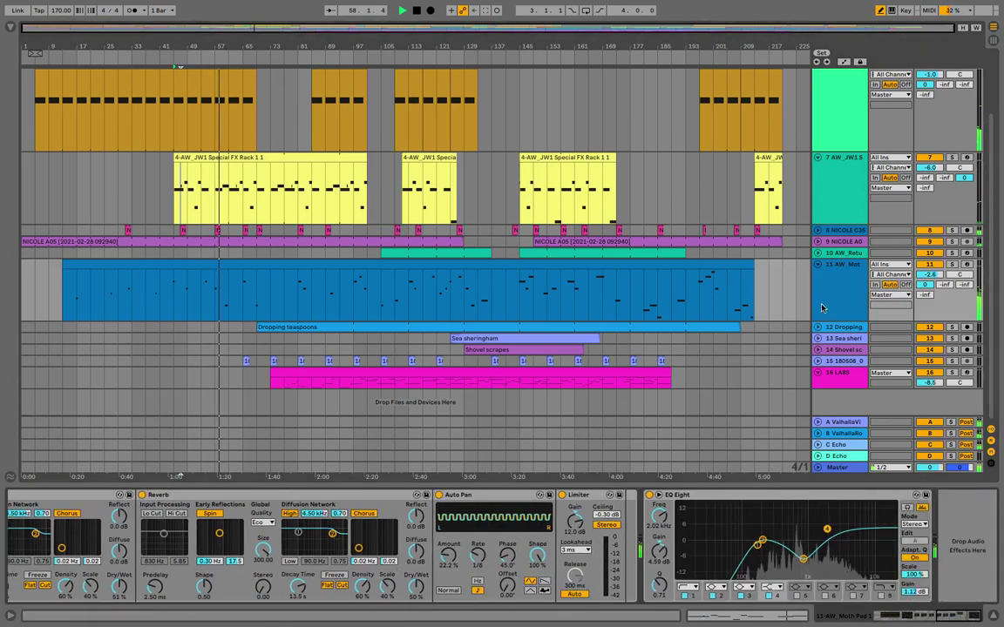
pyautogui.moveTo(919, 274); pyautogui.dragTo(919, 279)
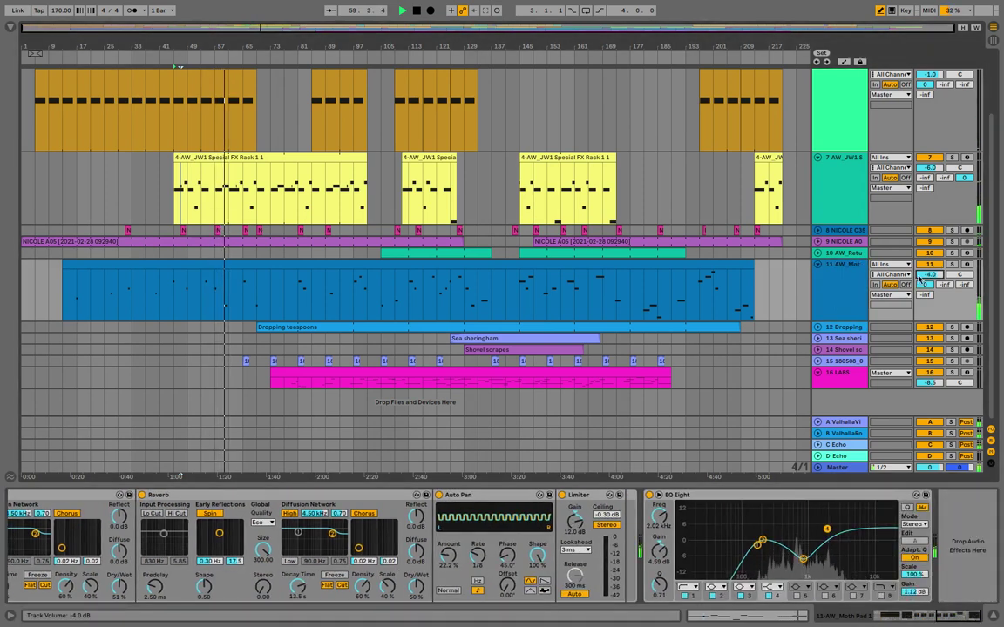
pyautogui.click(825, 291)
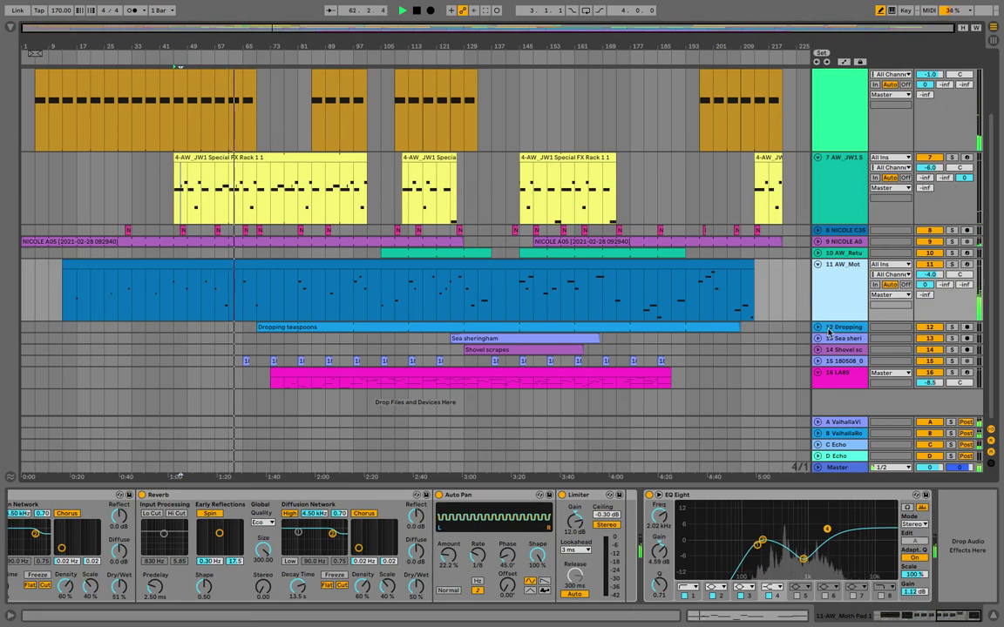
pyautogui.click(571, 175)
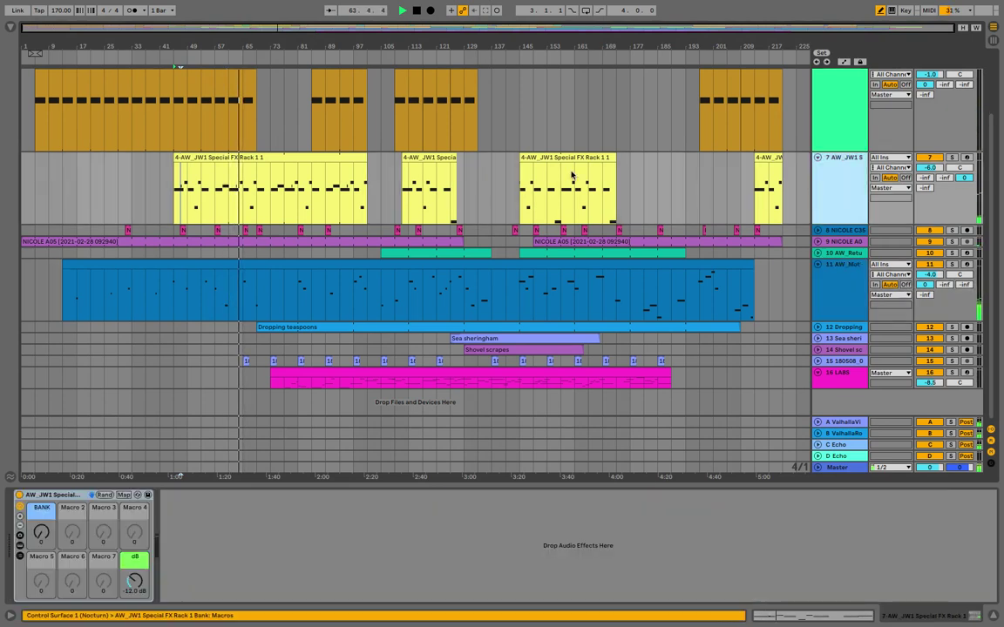
pyautogui.moveTo(930, 167); pyautogui.dragTo(930, 173)
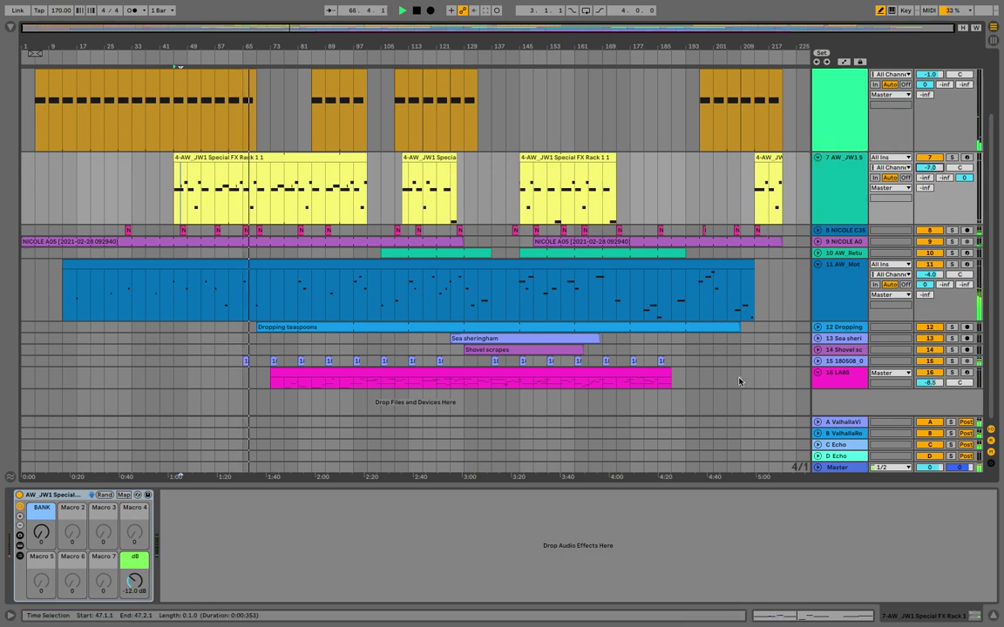
pyautogui.scroll(3, 220, 160)
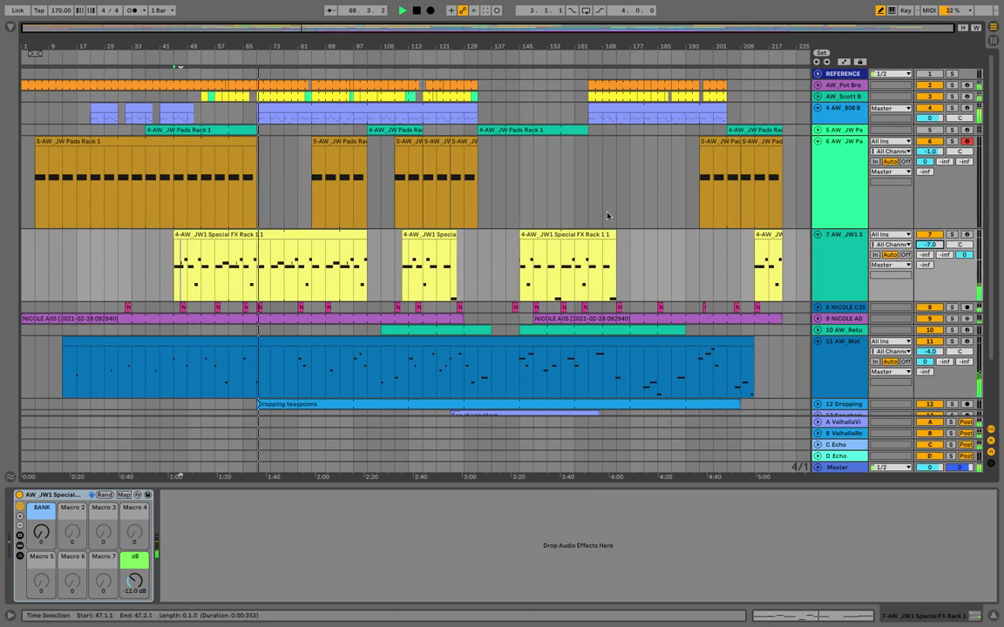
pyautogui.scroll(-3, 647, 263)
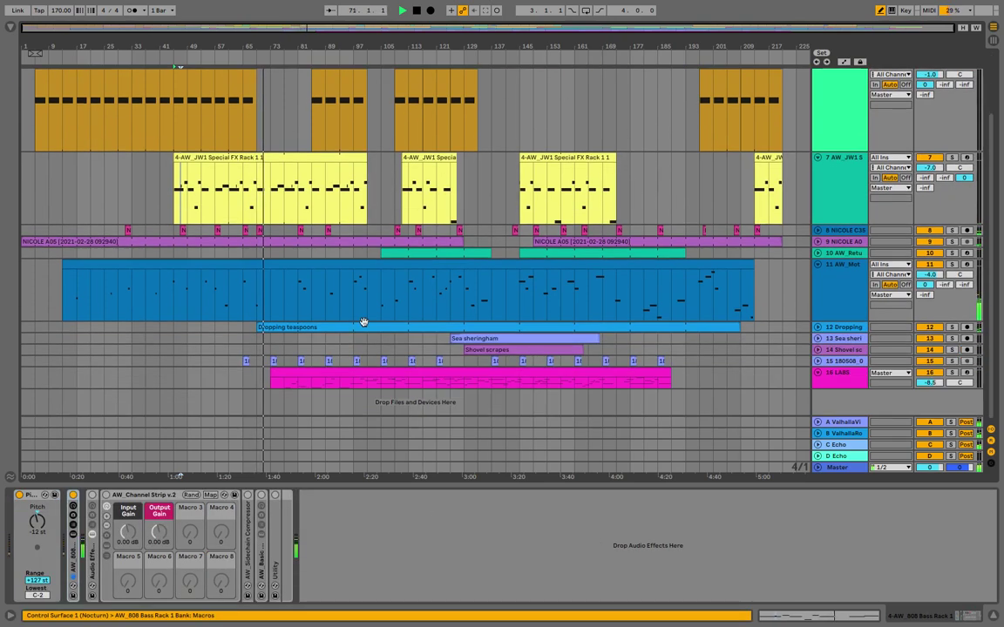
pyautogui.click(185, 384)
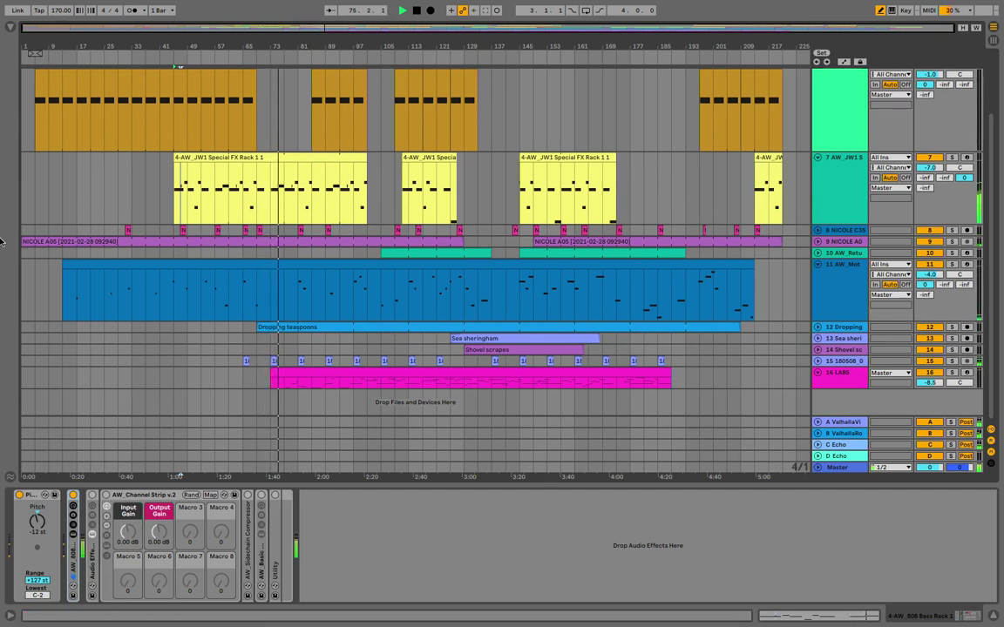
# Show the browser and open the Cymbals folder under 5_FX > Stubs in the AW_Home Grown Samples place
pyautogui.hotkey('ctrl', 'alt', 'b')
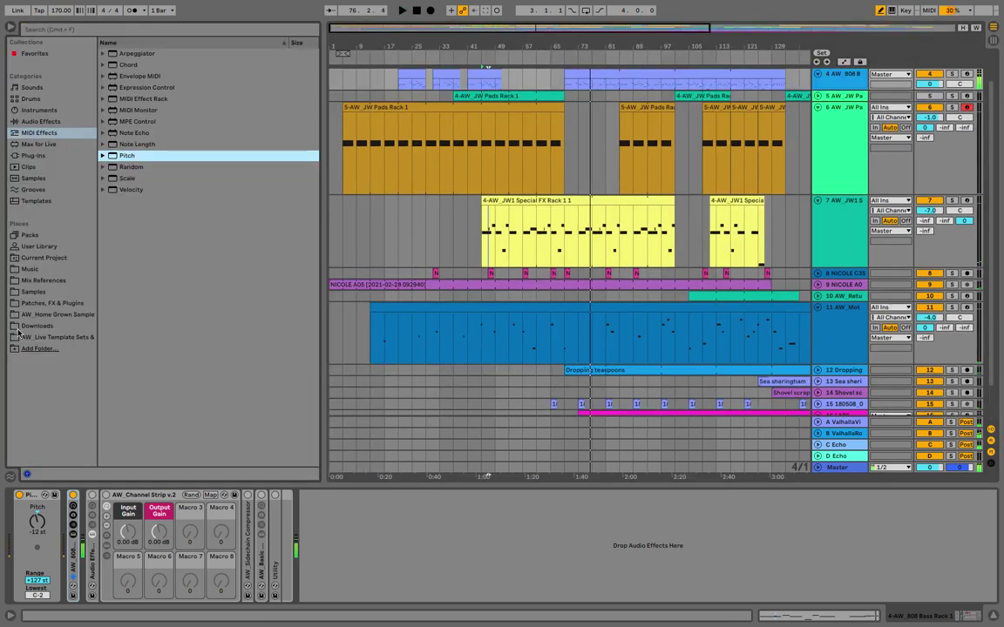
pyautogui.click(27, 293)
pyautogui.click(49, 338)
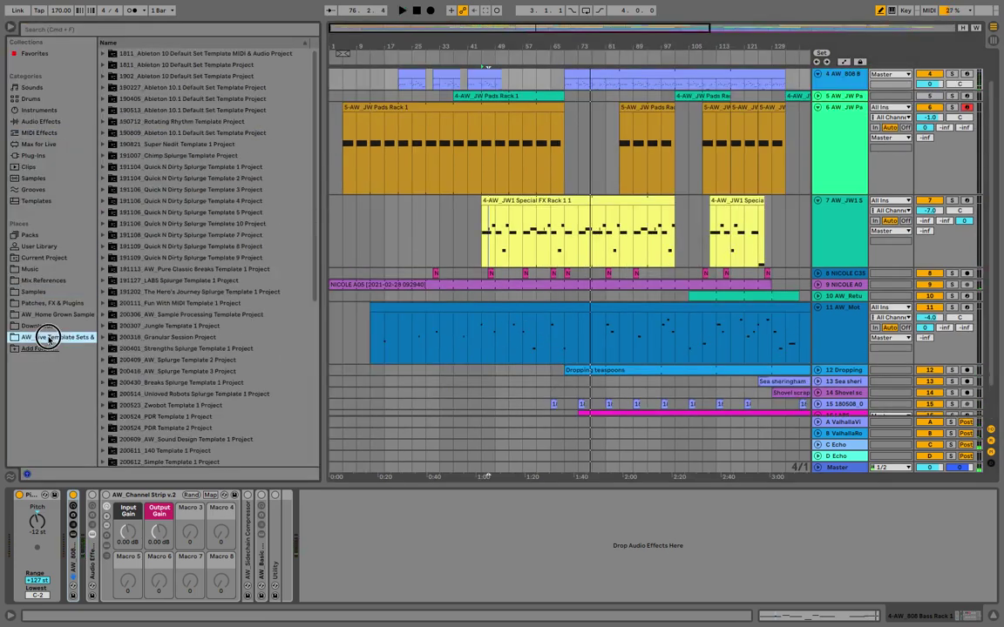
pyautogui.click(42, 317)
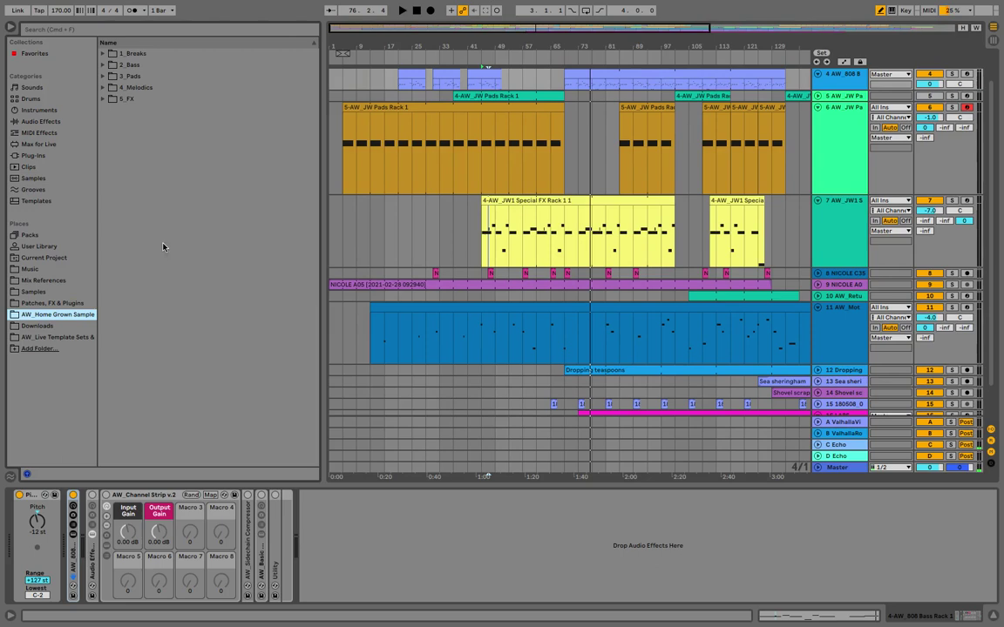
pyautogui.click(102, 100)
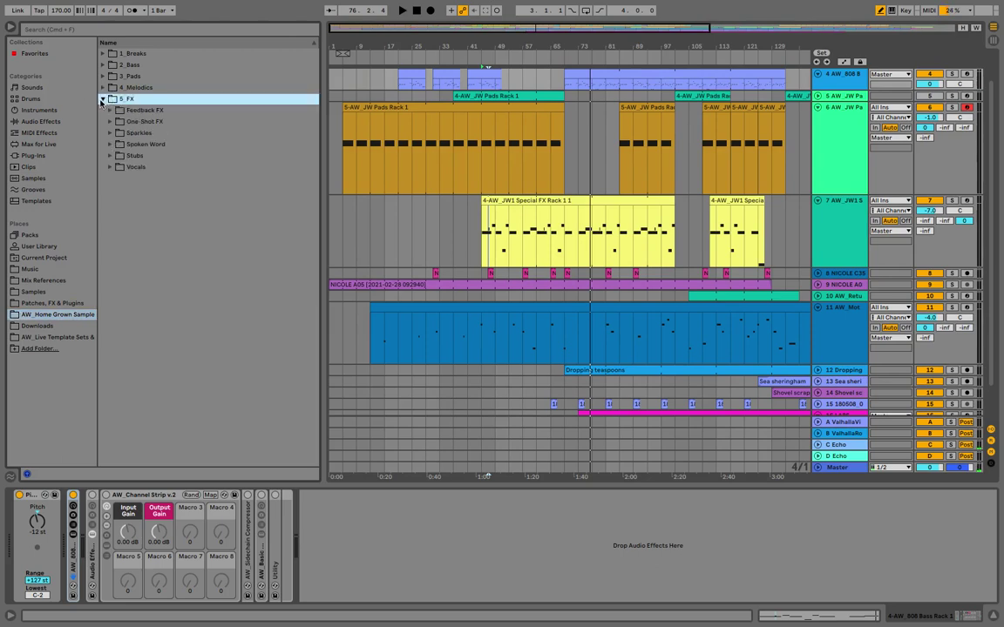
pyautogui.click(110, 155)
pyautogui.click(118, 179)
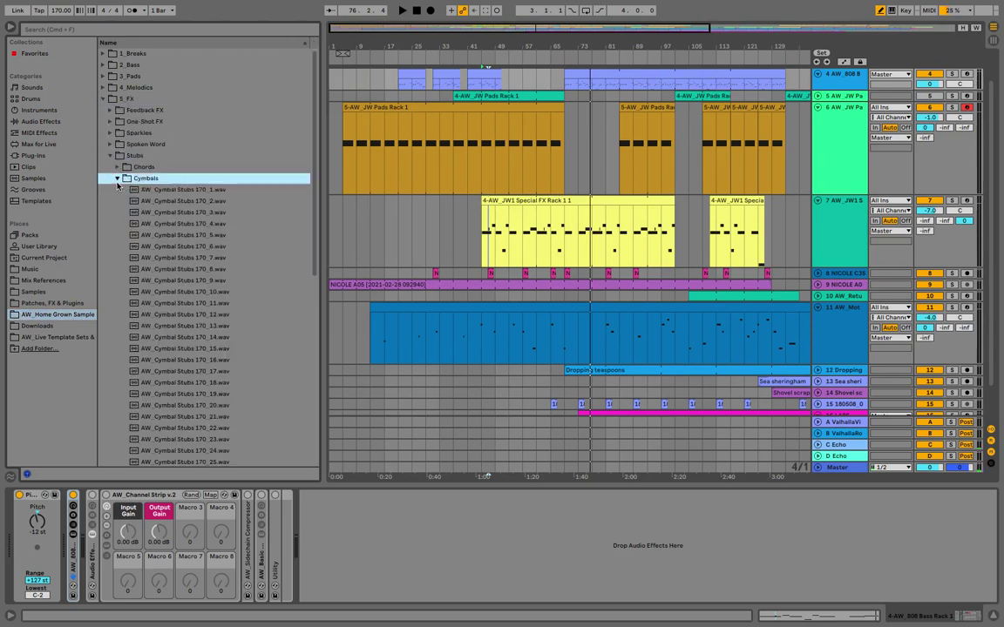
# Audition the cymbal stub samples and place AW_Cymbal Stubs 170_19.wav on a new audio track at bar 65
pyautogui.click(185, 362)
pyautogui.press('Down')
pyautogui.press('Down')
pyautogui.press('Down')
pyautogui.press('Down')
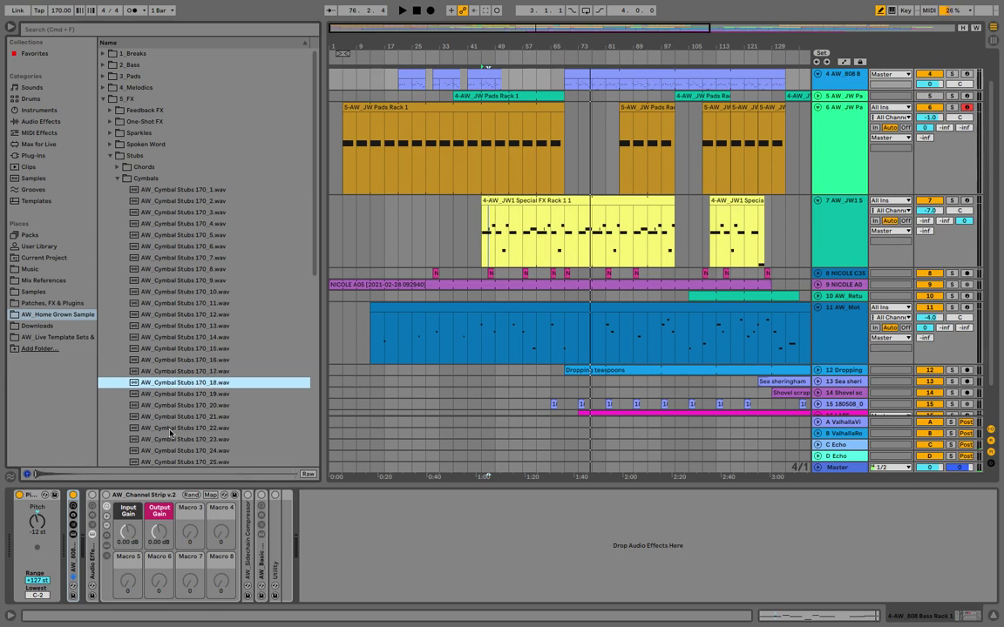
pyautogui.scroll(-3, 157, 392)
pyautogui.press('Up')
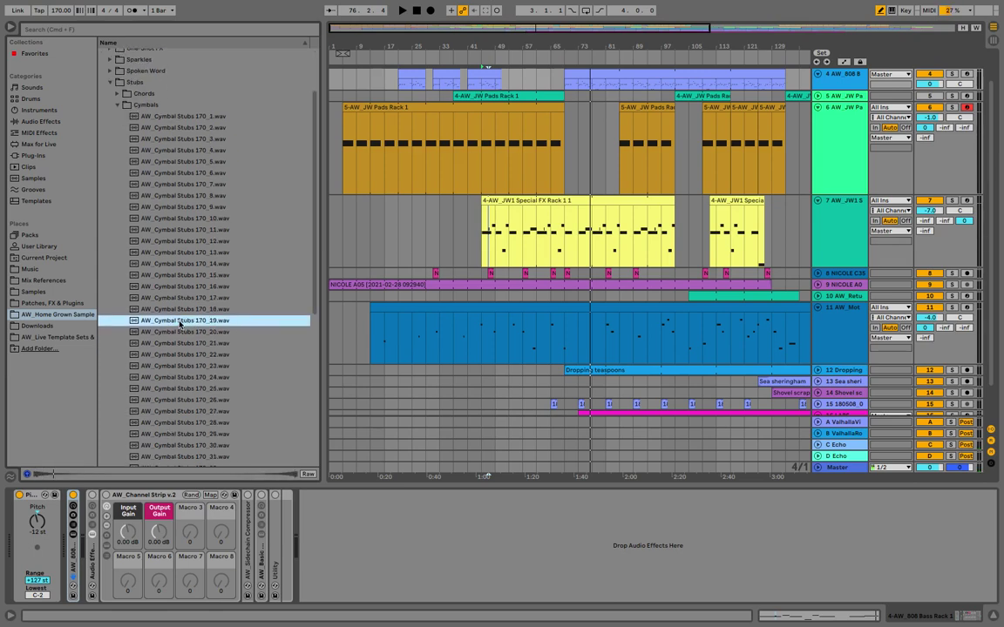
pyautogui.click(523, 433)
pyautogui.moveTo(524, 433); pyautogui.dragTo(566, 411)
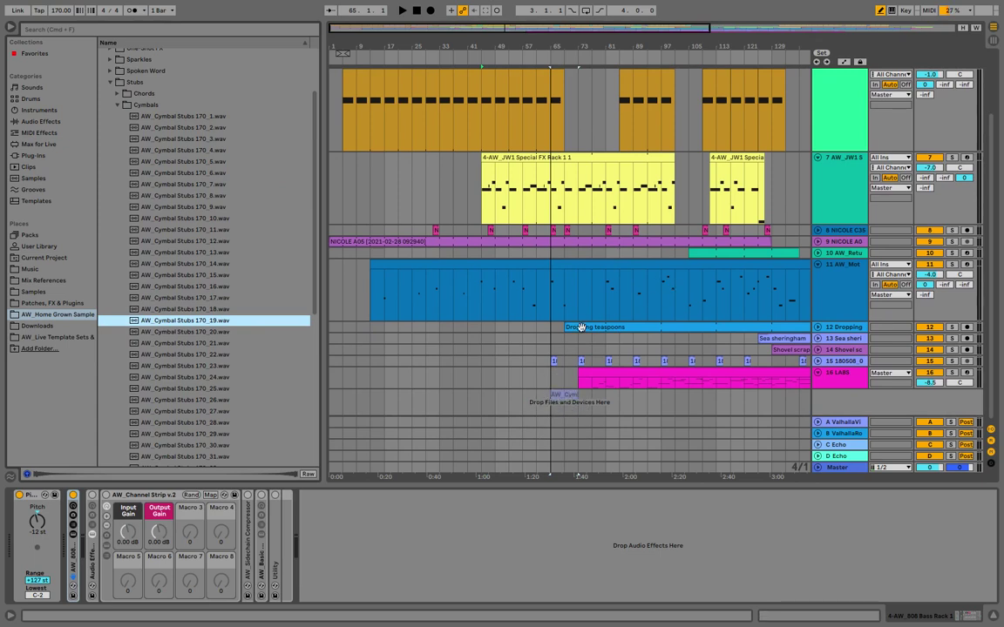
pyautogui.moveTo(556, 363); pyautogui.dragTo(557, 363)
# Play from bar 65, extend the cymbal clip to end at bar 77 and set its track's volume to -12.9 dB
pyautogui.scroll(3, 561, 404)
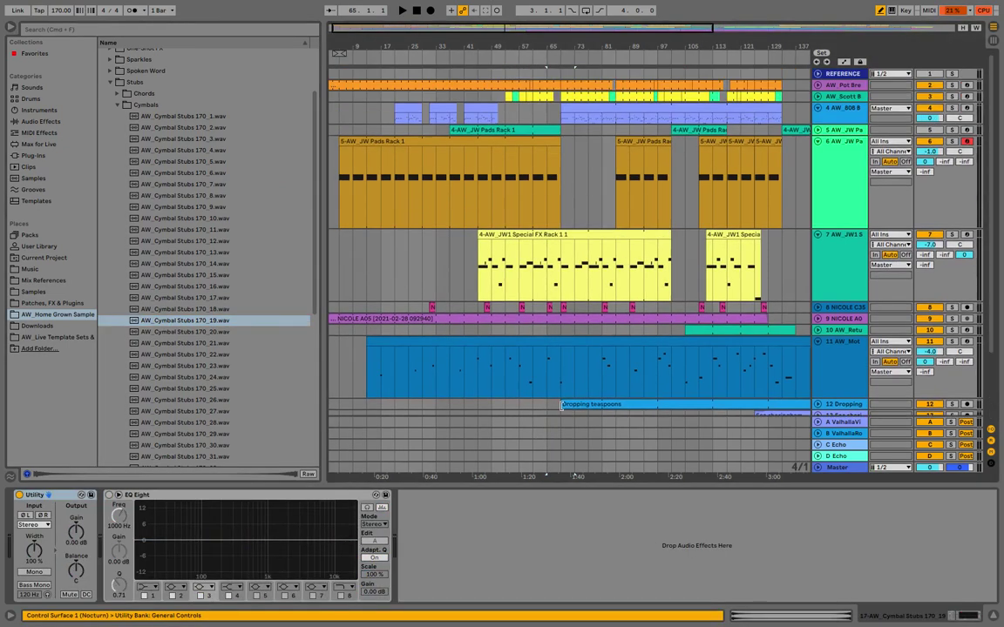
pyautogui.scroll(-3, 561, 405)
pyautogui.press('space')
pyautogui.scroll(-1, 734, 342)
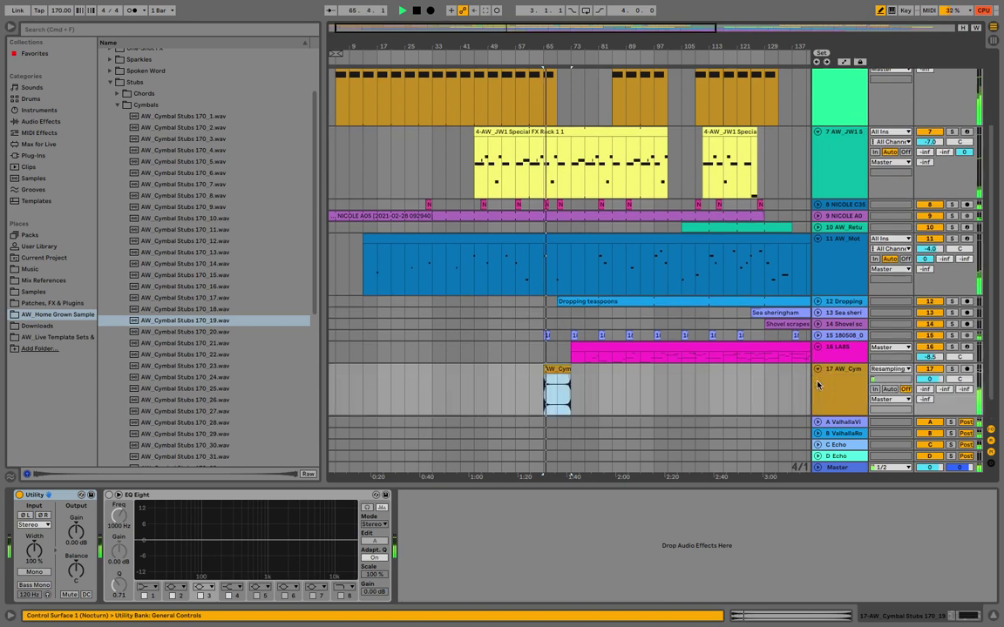
pyautogui.moveTo(932, 379); pyautogui.dragTo(932, 402)
pyautogui.moveTo(569, 367); pyautogui.dragTo(591, 372)
pyautogui.moveTo(582, 373); pyautogui.dragTo(583, 373)
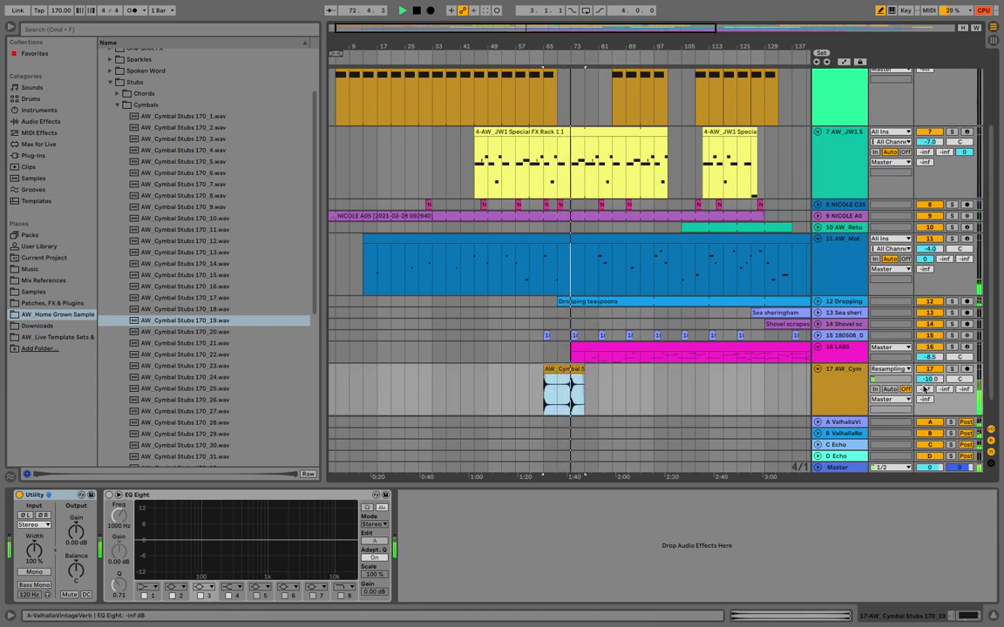
pyautogui.moveTo(928, 380); pyautogui.dragTo(928, 392)
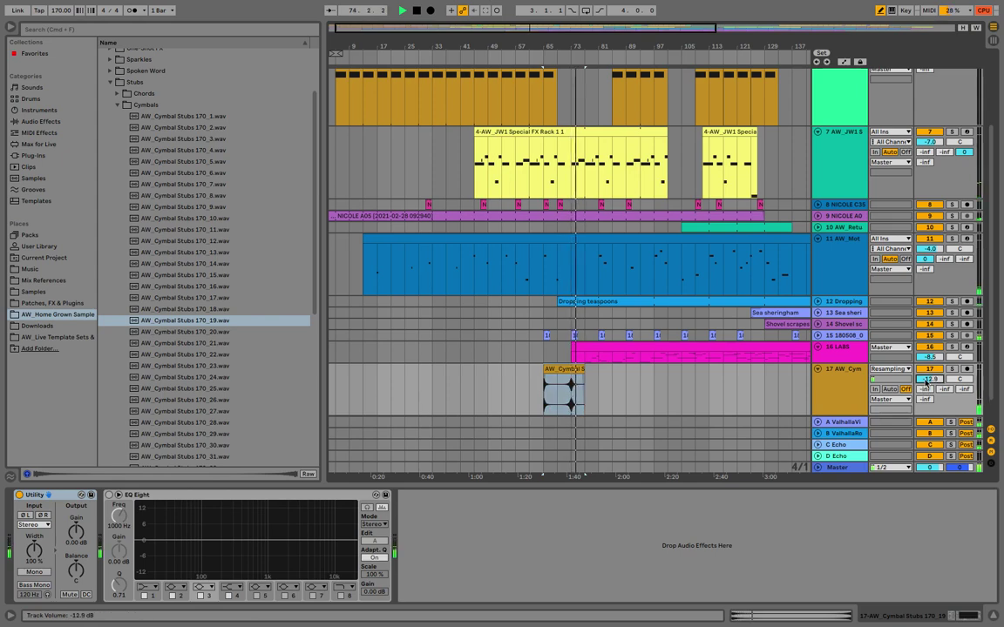
# Replay the section, move the cymbal clip to start at bar 61 and set its track's volume to -16.5 dB
pyautogui.press('space')
pyautogui.press('space')
pyautogui.scroll(5, 562, 310)
pyautogui.scroll(-5, 550, 330)
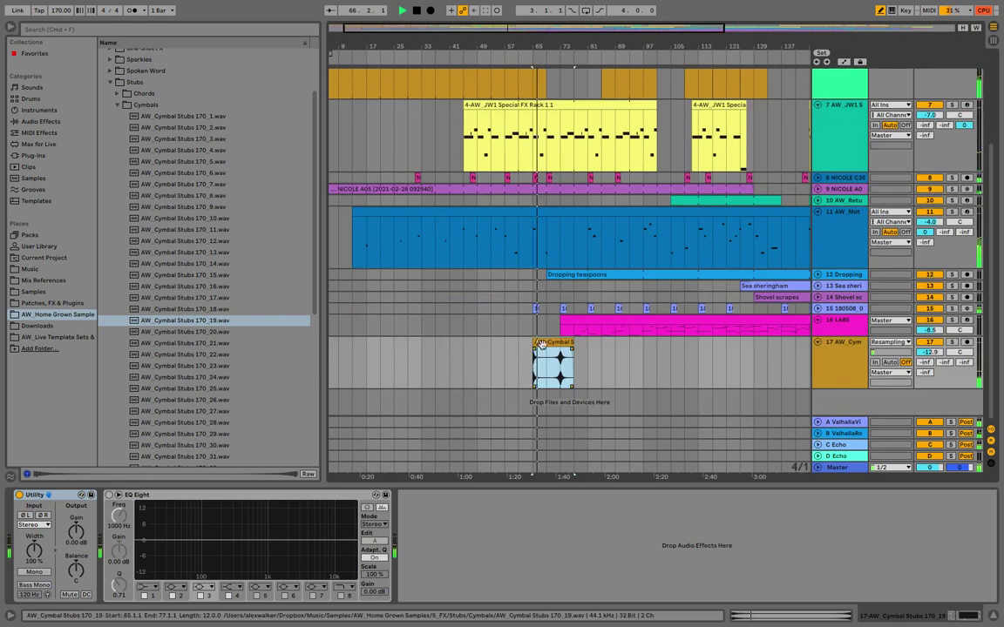
pyautogui.moveTo(544, 340); pyautogui.dragTo(530, 342)
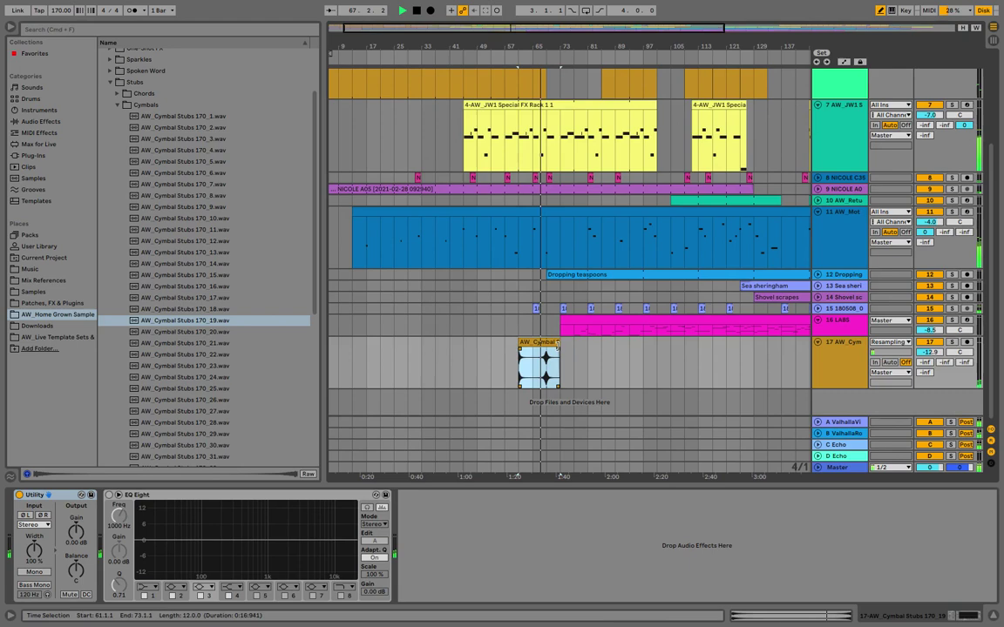
pyautogui.moveTo(930, 352); pyautogui.dragTo(930, 362)
# Set the cymbal clip's warp mode to Re-Pitch and return to the arrangement
pyautogui.doubleClick(538, 355)
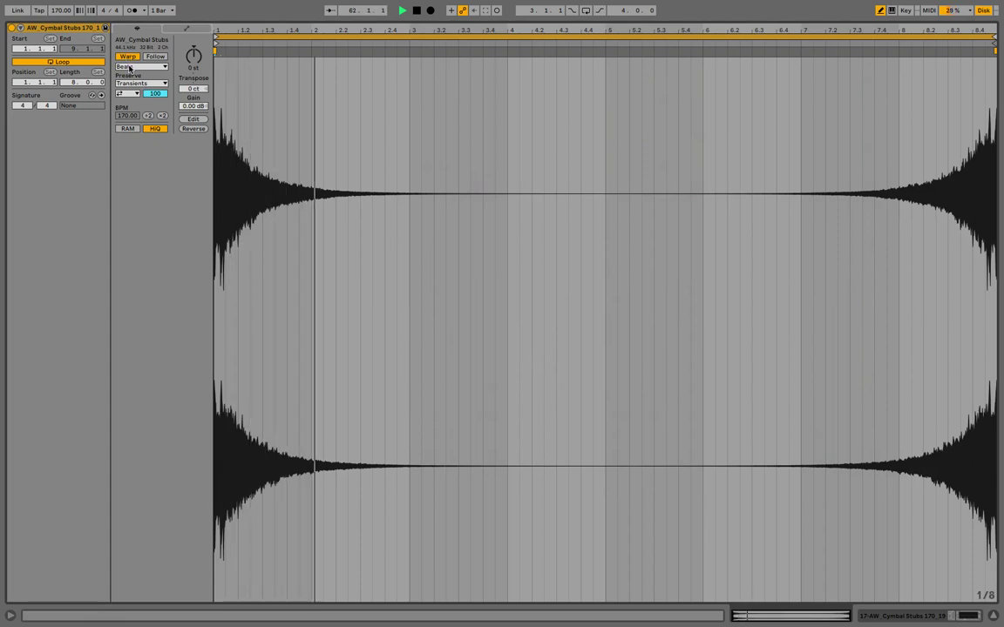
pyautogui.click(130, 66)
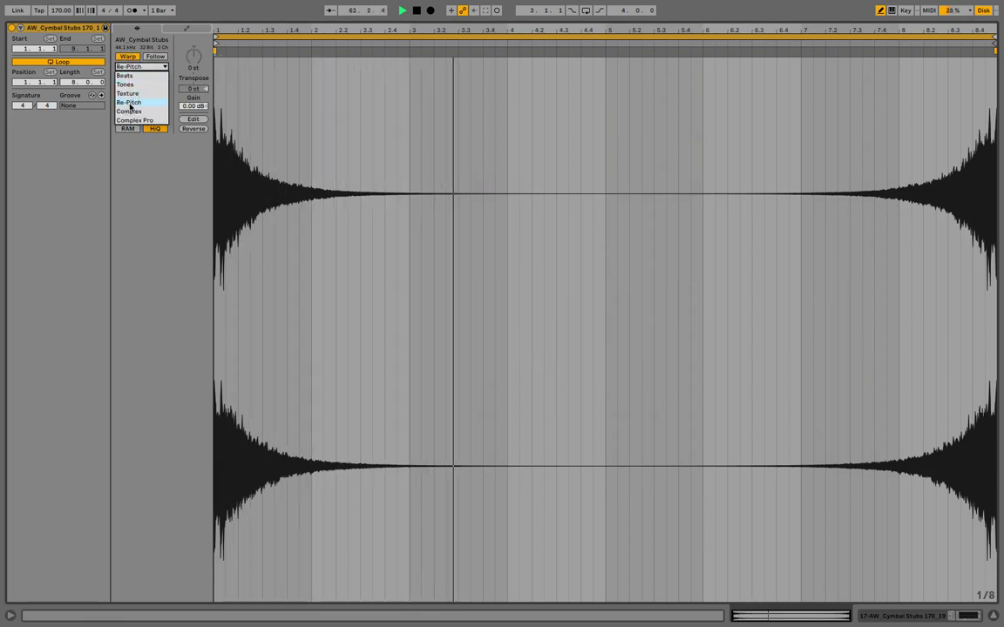
pyautogui.click(128, 102)
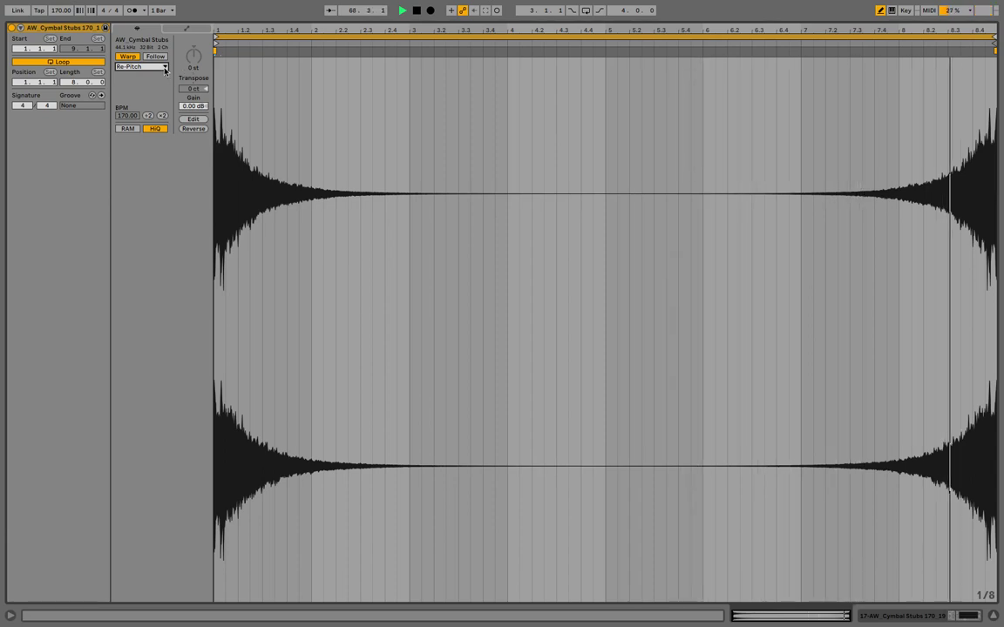
pyautogui.hotkey('shift', 'Tab')
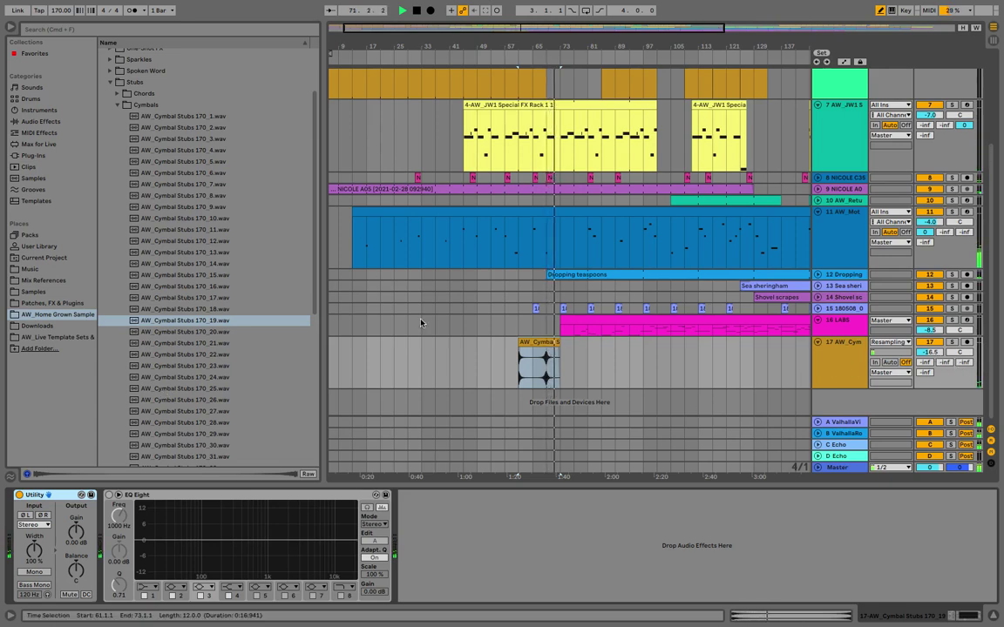
# Audition more cymbal stubs and add AW_Cymbal Stubs 170_22.wav after the first cymbal clip, spanning bars 73 to 85
pyautogui.click(168, 331)
pyautogui.click(171, 353)
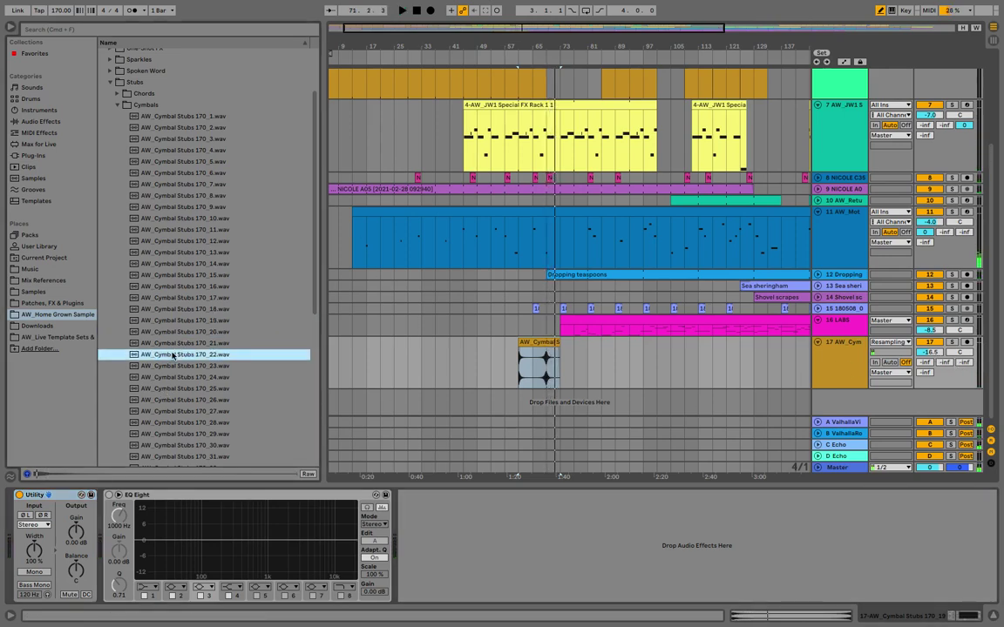
pyautogui.click(172, 363)
pyautogui.press('Up')
pyautogui.press('Up')
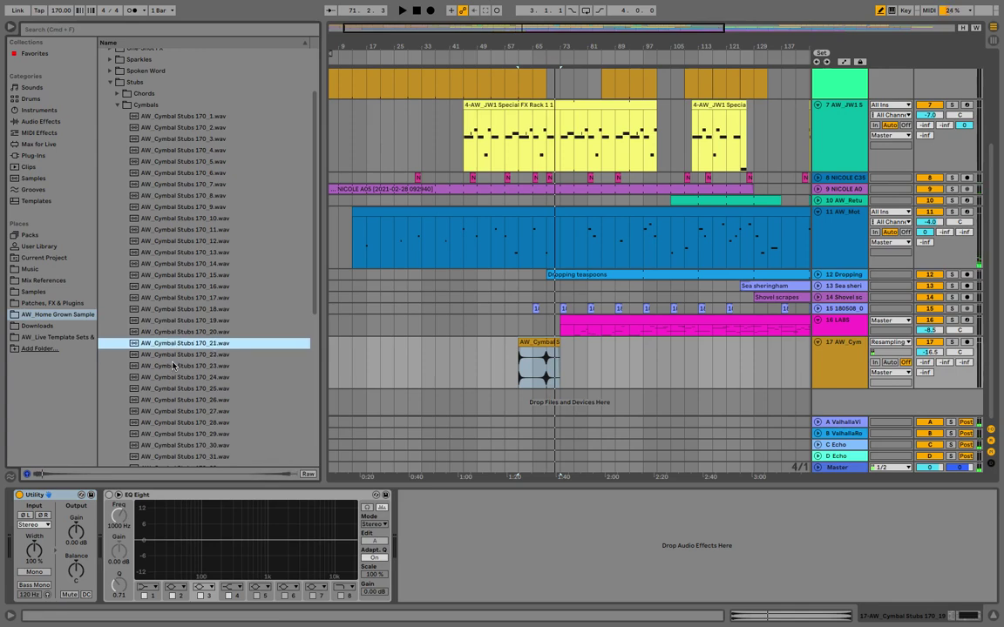
pyautogui.moveTo(172, 354); pyautogui.dragTo(560, 370)
pyautogui.press('space')
# Trim the start of the first cymbal clip to bar 65 and hide the browser
pyautogui.click(548, 366)
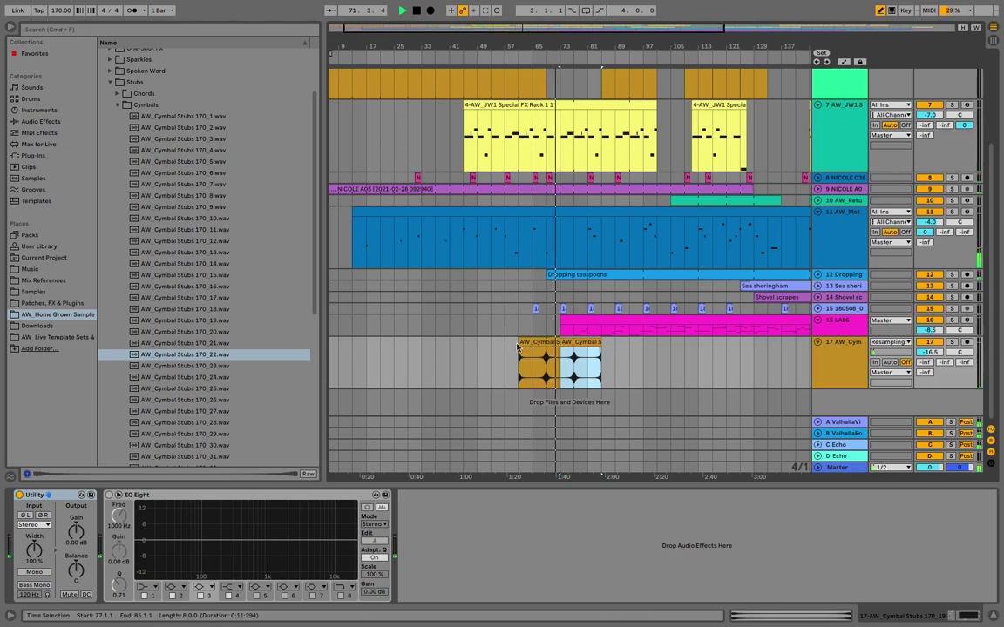
pyautogui.moveTo(516, 347); pyautogui.dragTo(533, 346)
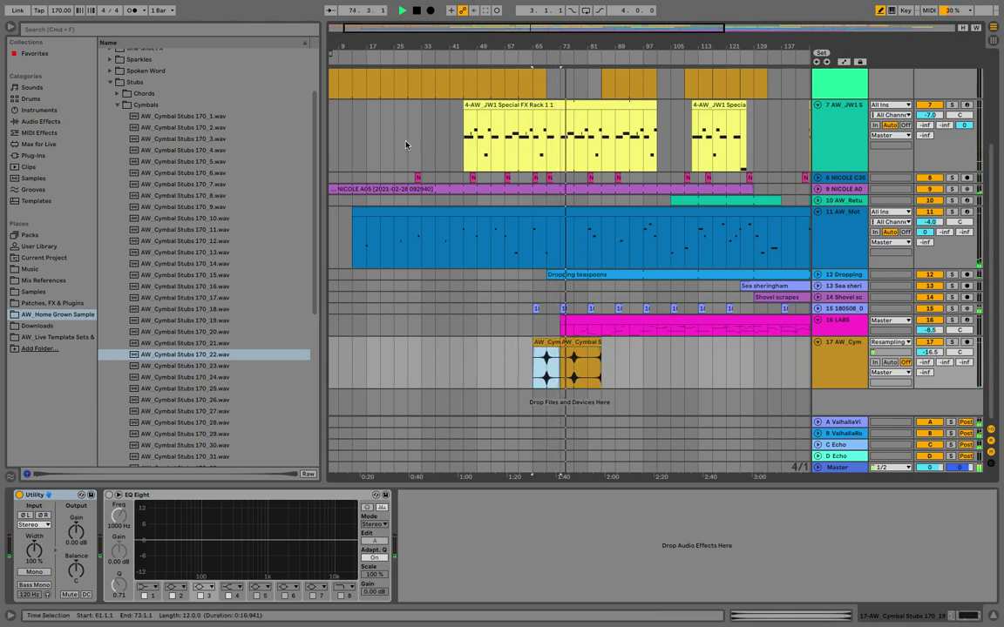
pyautogui.click(11, 27)
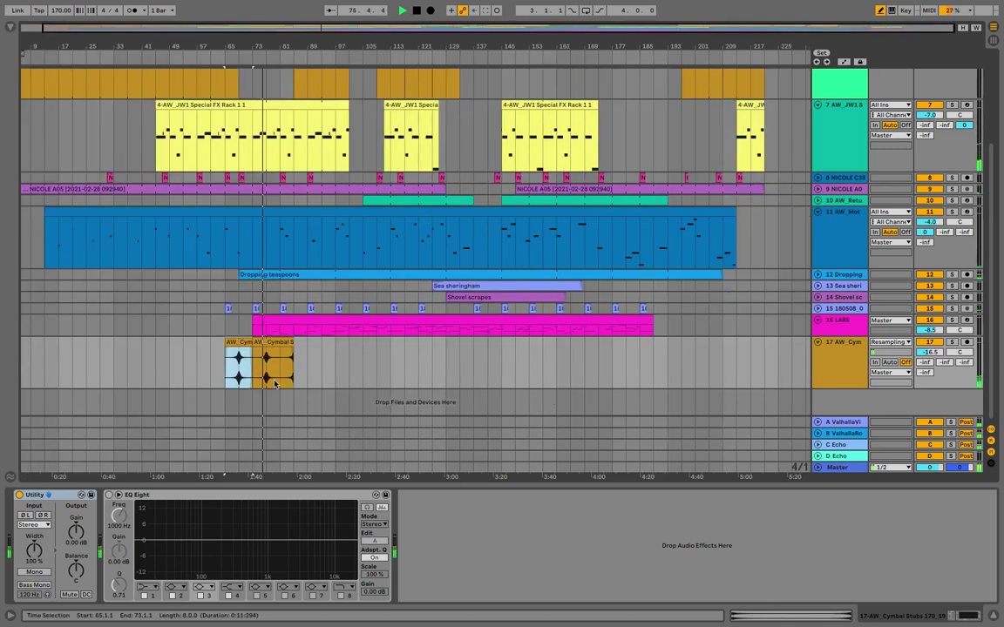
# Set the C Echo return's filter to a 510 Hz high-pass and a 9.40 kHz low-pass, returning to the arrangement
pyautogui.press('Tab')
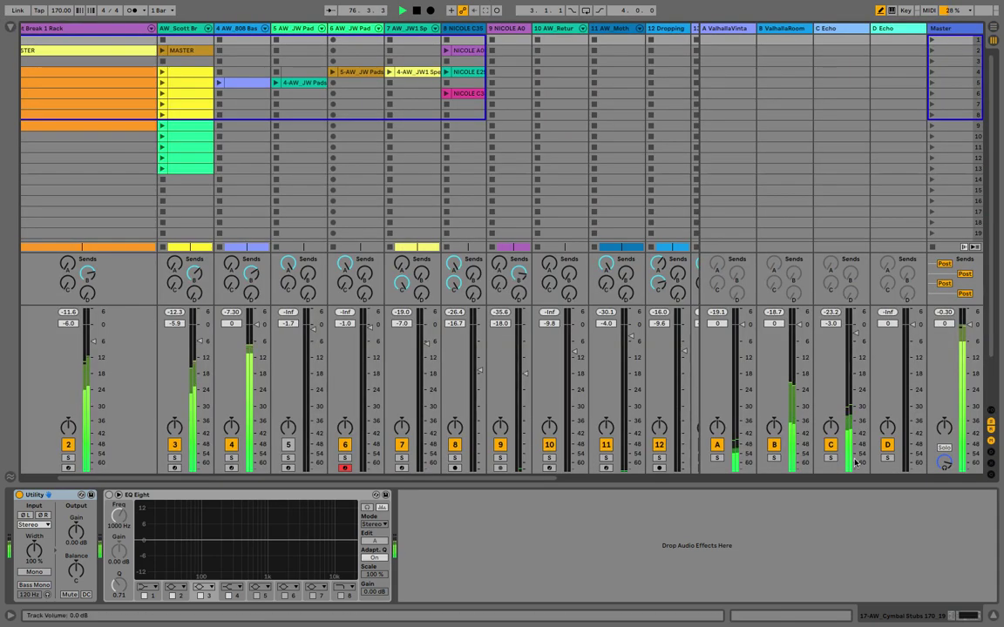
pyautogui.click(829, 29)
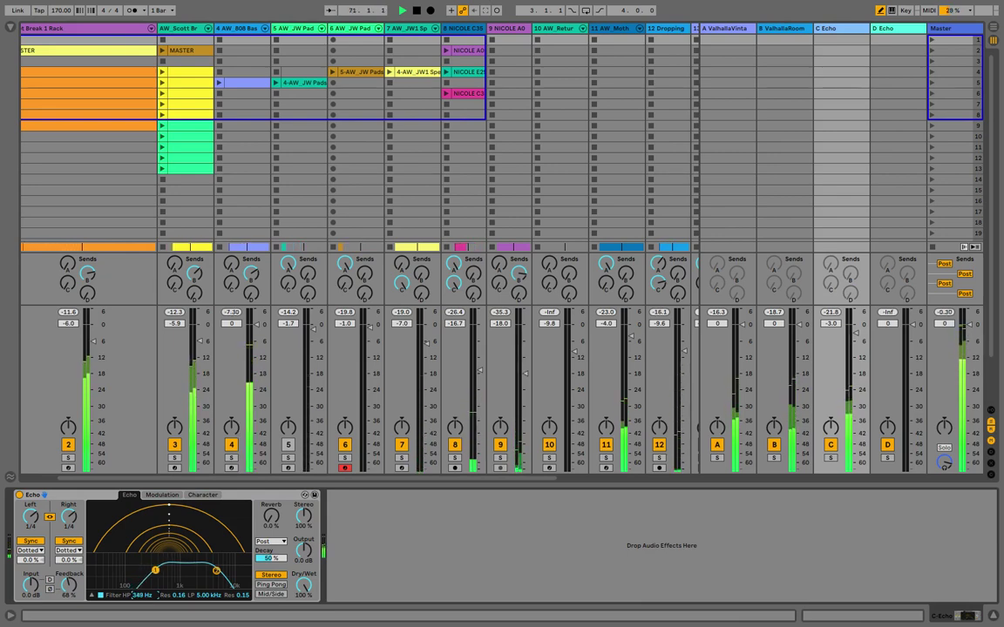
pyautogui.moveTo(136, 597); pyautogui.dragTo(137, 592)
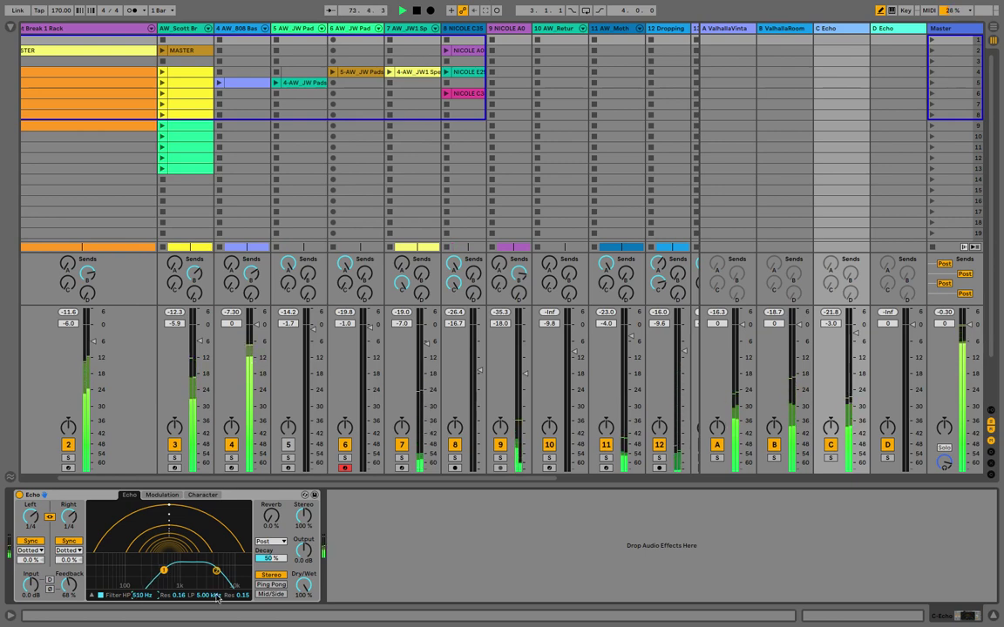
pyautogui.moveTo(208, 596); pyautogui.dragTo(208, 590)
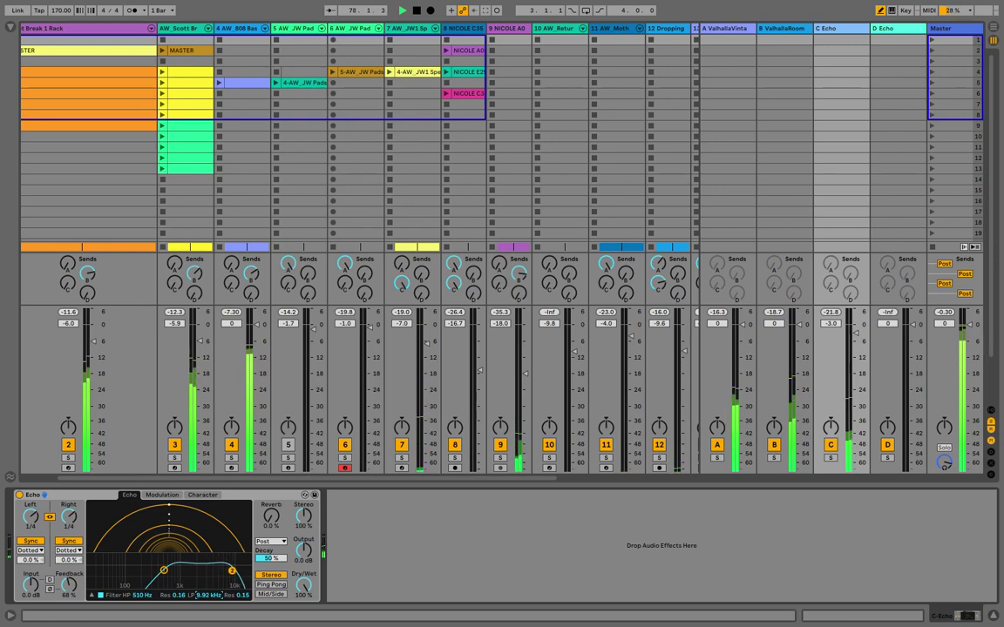
pyautogui.press('Tab')
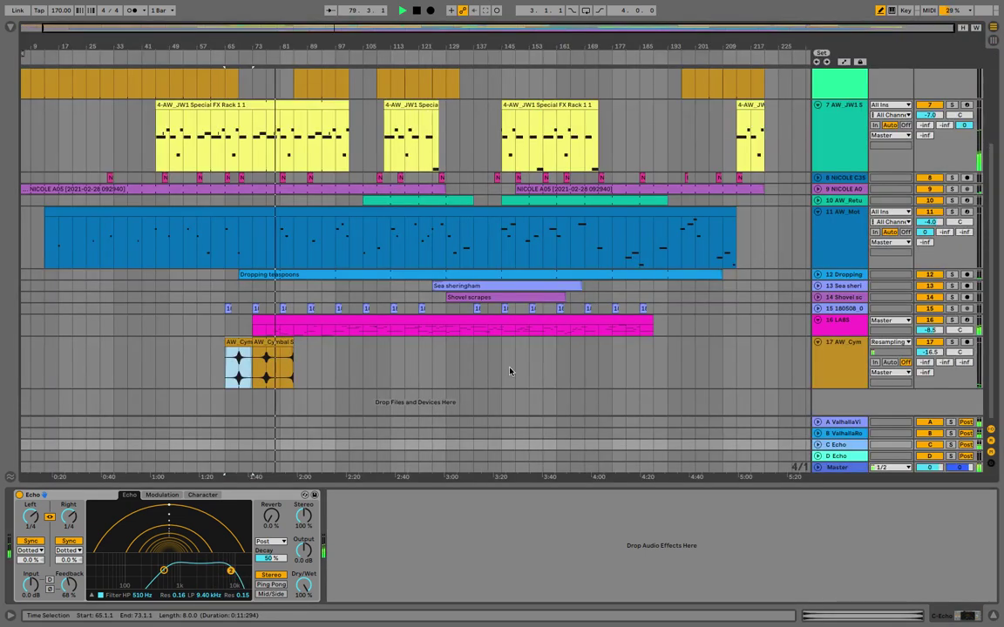
# Try copying the second half of the first cymbal clip to bar 85, and delete the pasted piece
pyautogui.click(244, 342)
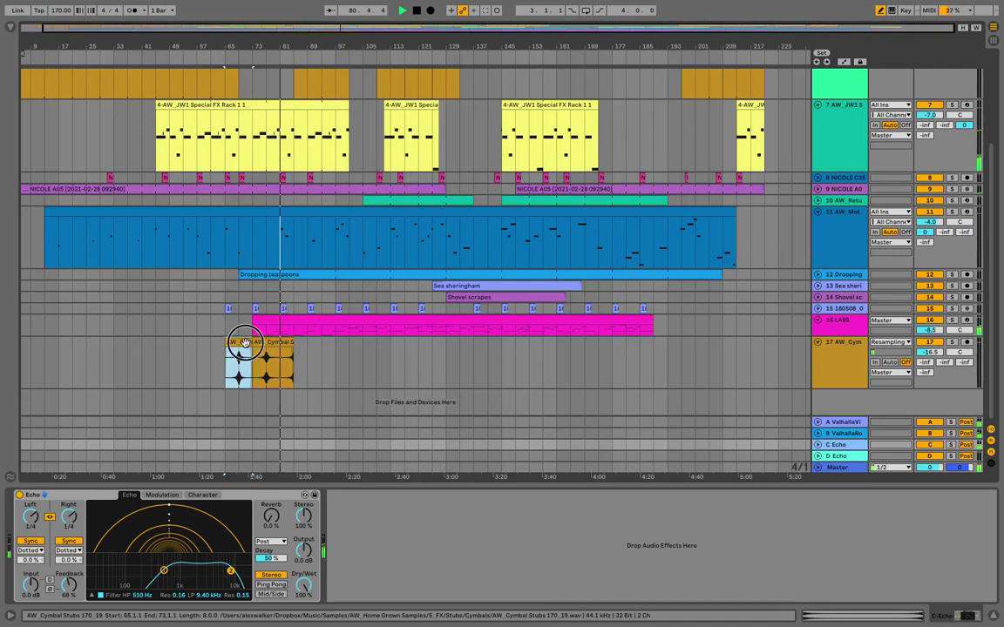
pyautogui.moveTo(239, 376); pyautogui.dragTo(252, 376)
pyautogui.press('super+c')
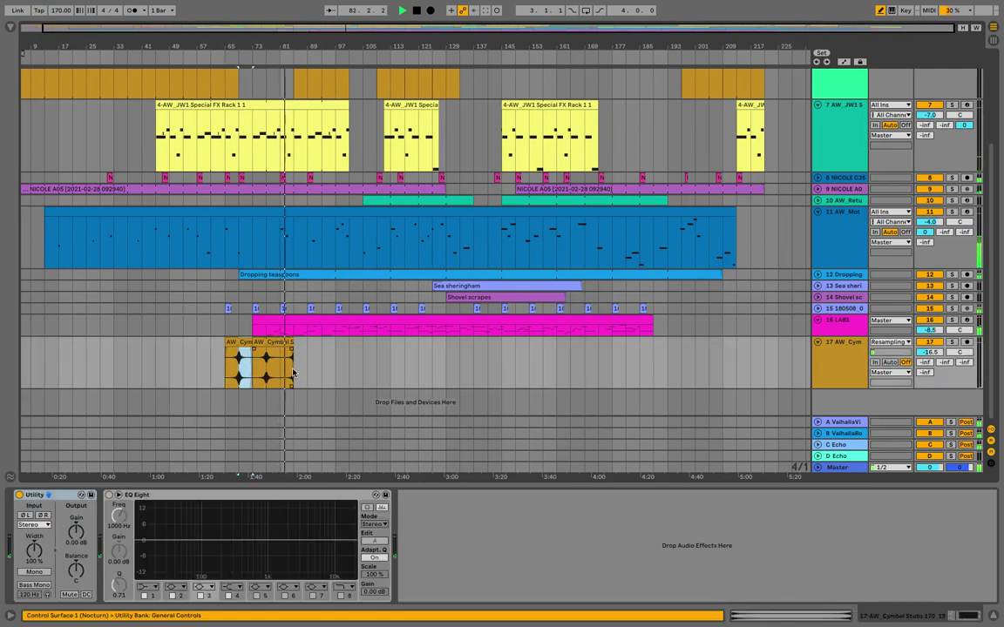
pyautogui.click(294, 375)
pyautogui.press('super+v')
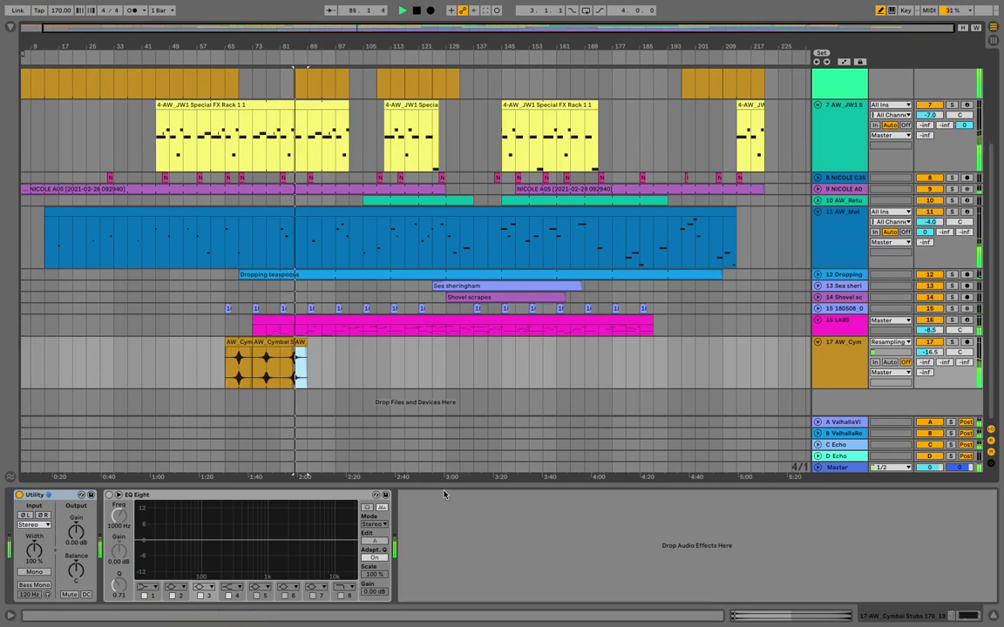
pyautogui.press('Delete')
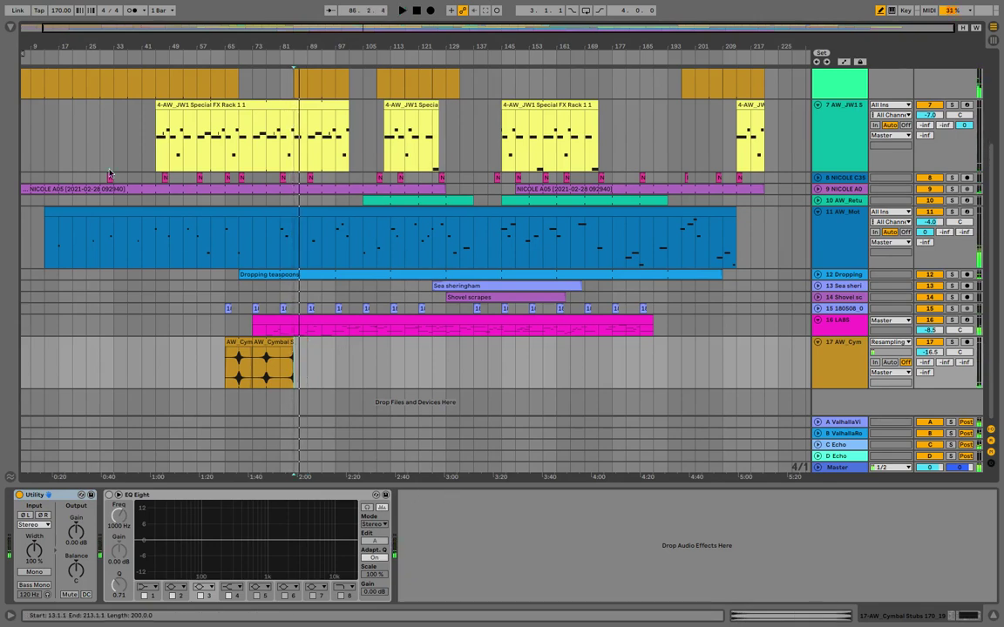
# Audition the cymbal stub samples from AW_Cymbal Stubs 170_23.wav through AW_Cymbal Stubs 170_30.wav
pyautogui.click(10, 25)
pyautogui.press('Down')
pyautogui.press('Down')
pyautogui.press('Down')
pyautogui.press('Down')
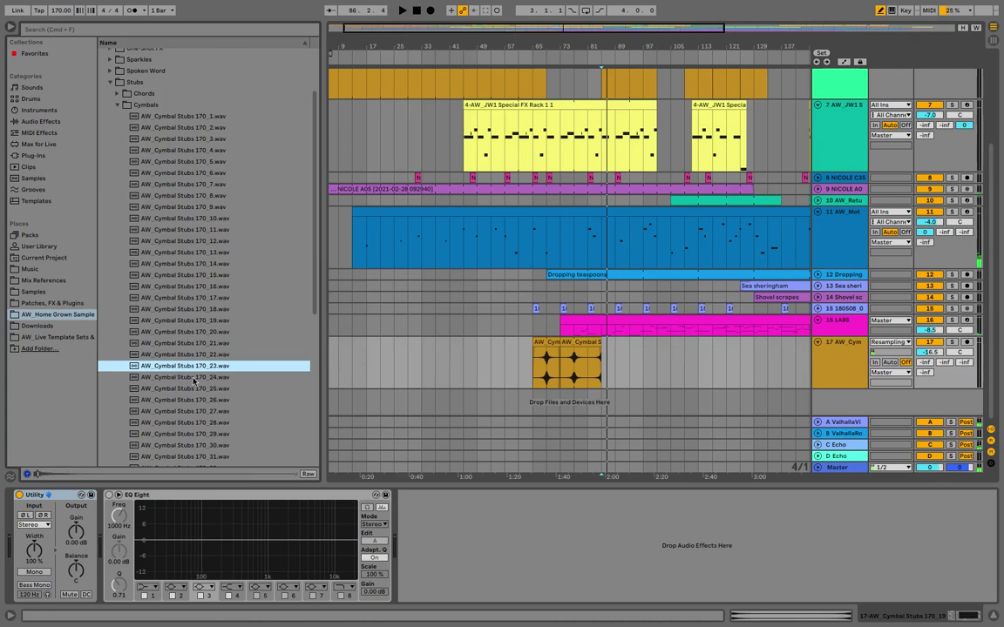
pyautogui.scroll(-3, 198, 430)
pyautogui.press('Down')
pyautogui.press('Down')
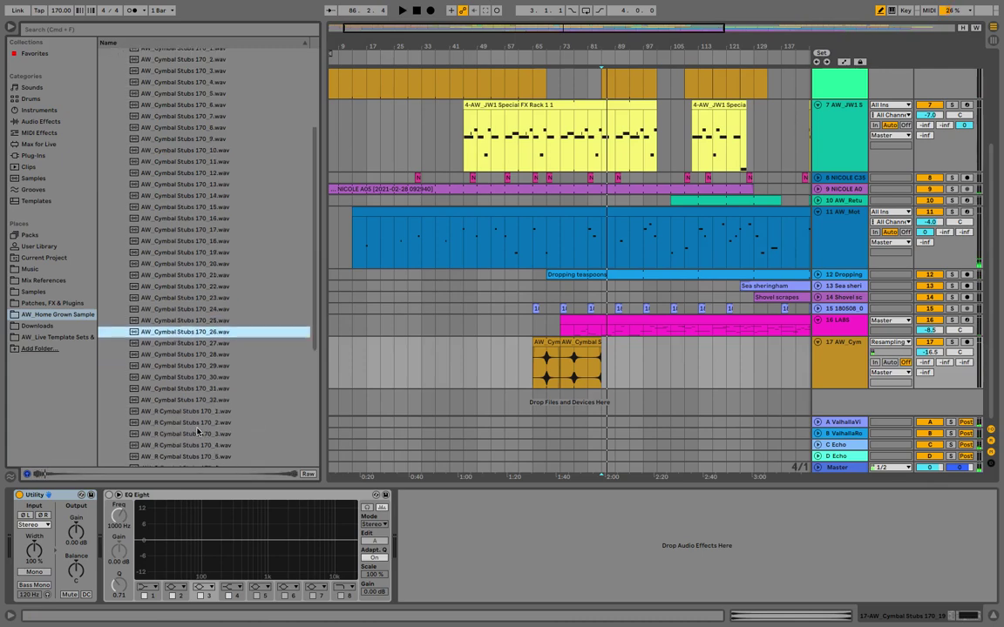
pyautogui.press('Down')
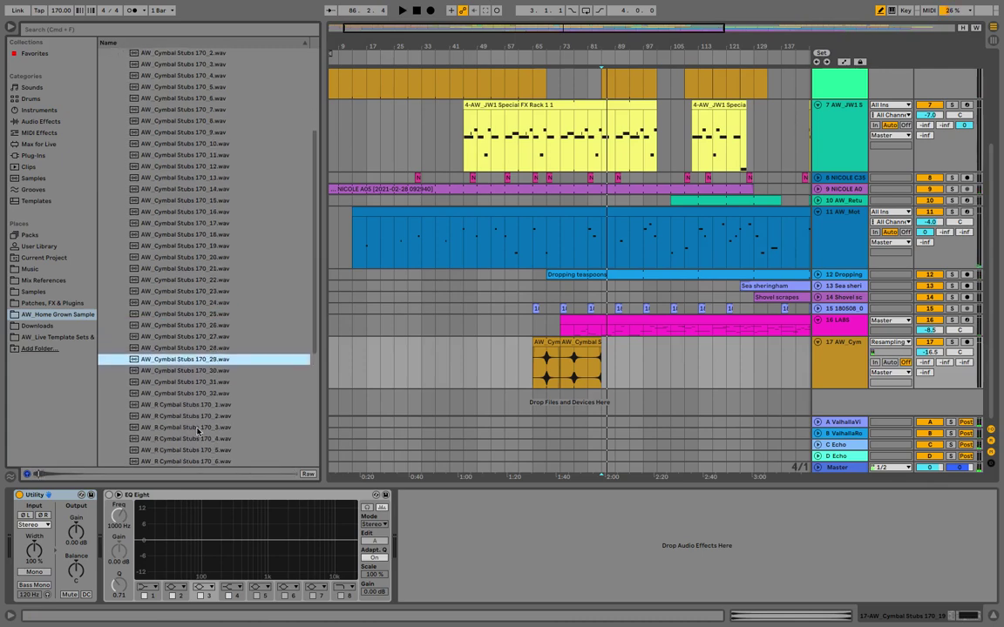
pyautogui.press('Down')
pyautogui.press('Down')
pyautogui.press('Up')
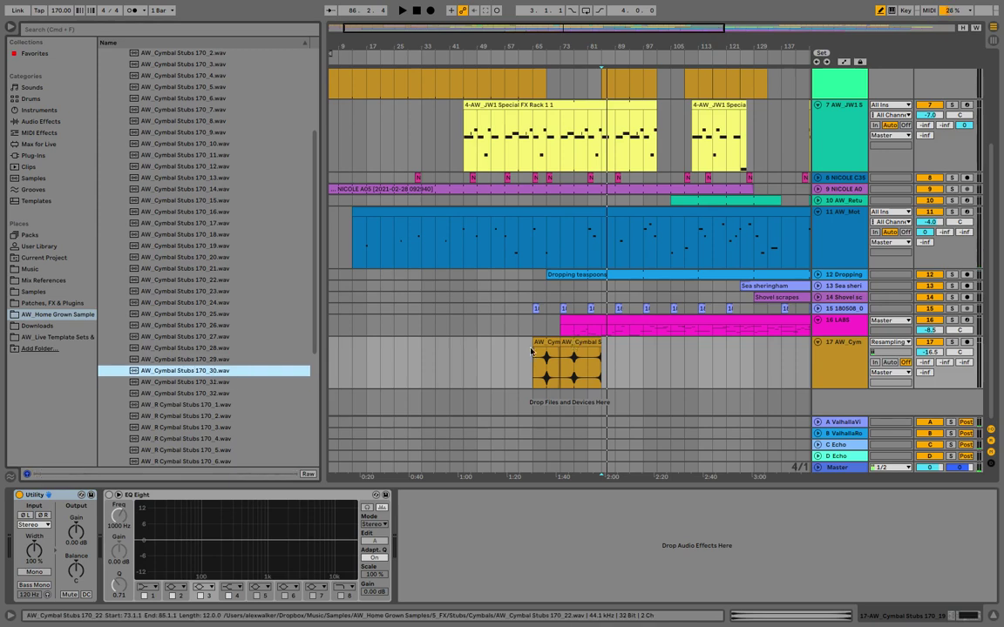
# Audition the last two cymbal stubs and try placing AW_Cymbal Stubs 170_32.wav at bar 77 on the cymbal track
pyautogui.click(166, 382)
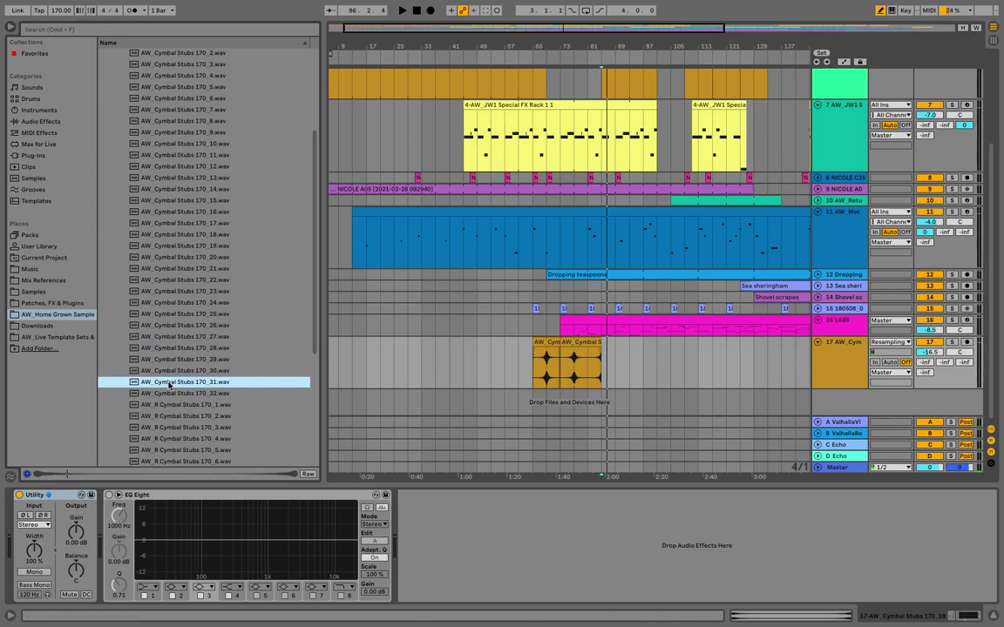
pyautogui.click(170, 393)
pyautogui.moveTo(170, 397); pyautogui.dragTo(576, 380)
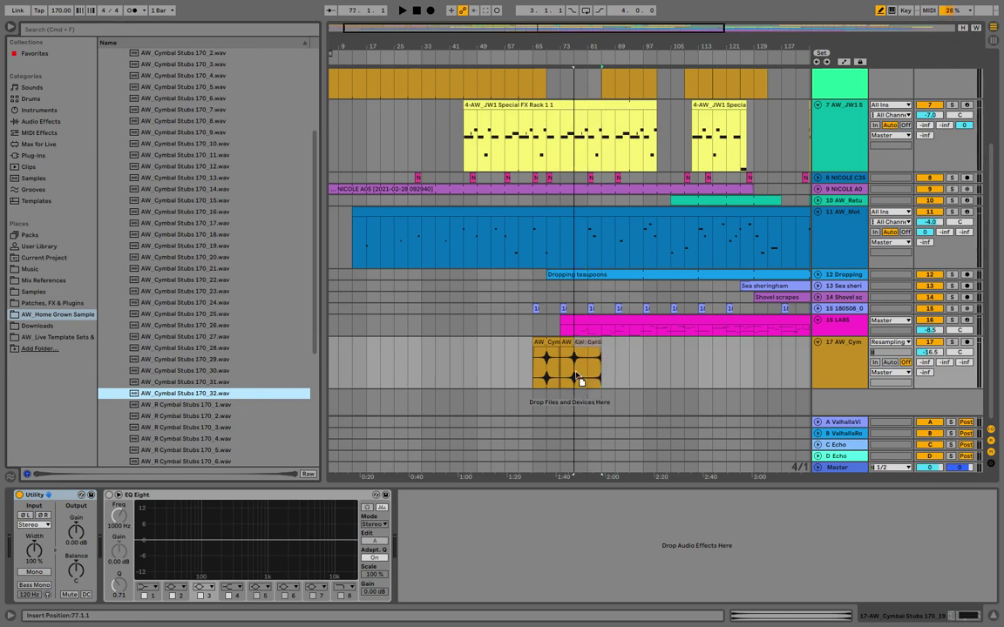
pyautogui.press('space')
# Extend the second cymbal clip to bar 89 while playing it back, and hide the browser
pyautogui.click(574, 360)
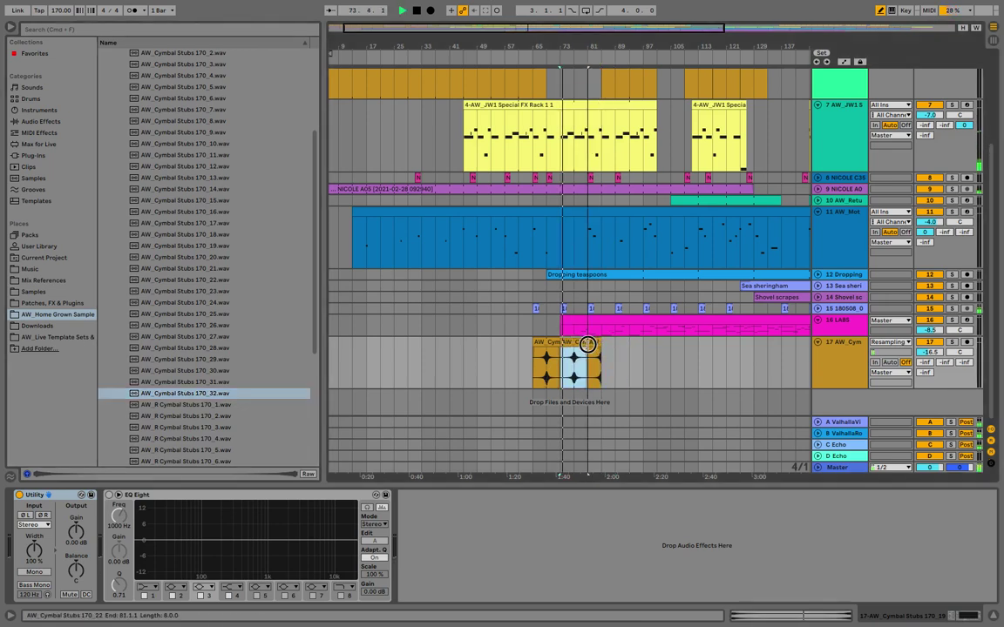
pyautogui.click(593, 338)
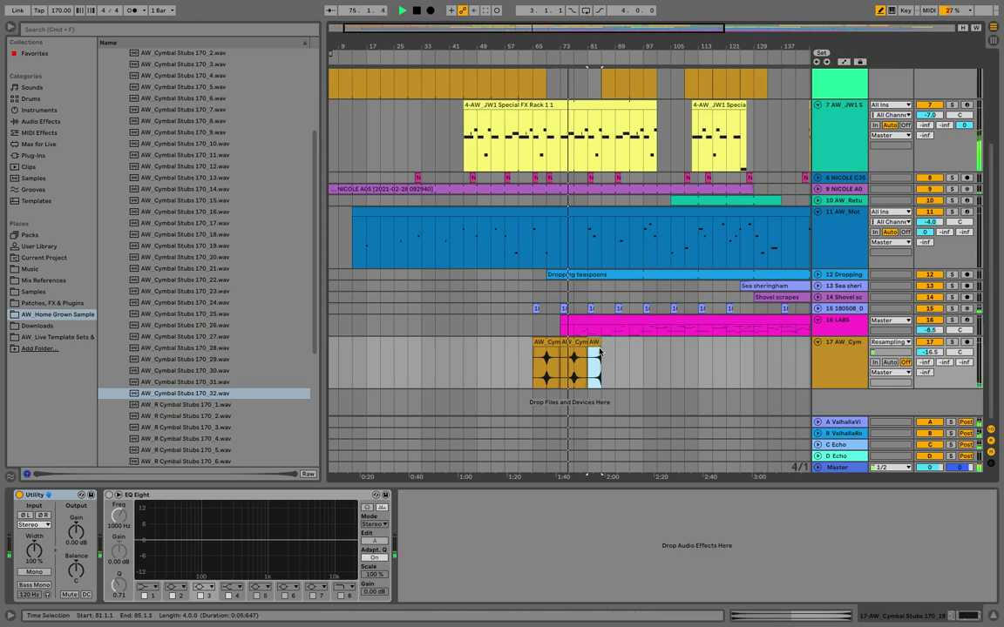
pyautogui.click(584, 342)
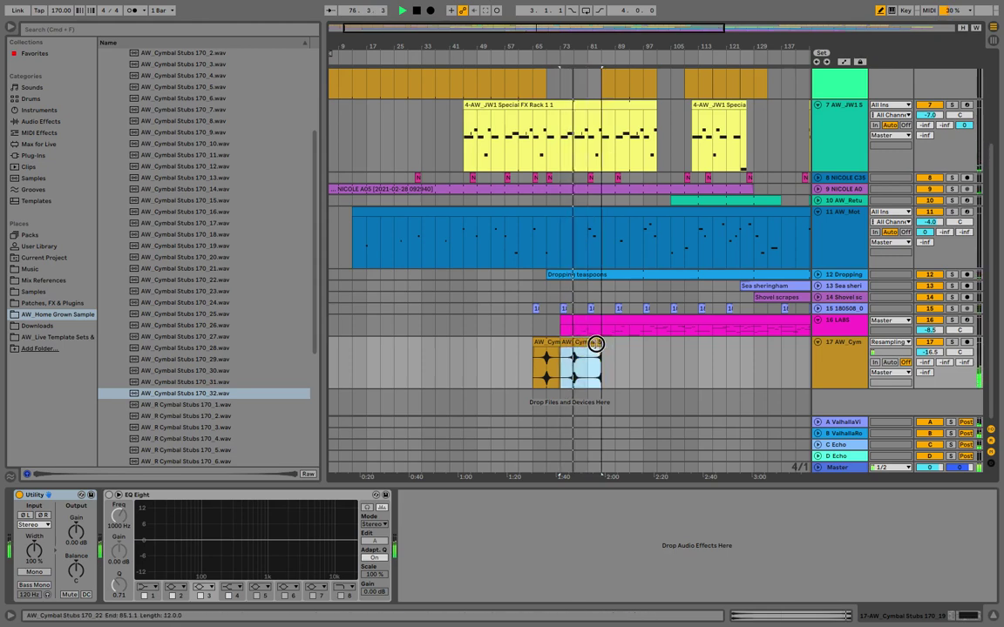
pyautogui.moveTo(600, 343); pyautogui.dragTo(612, 341)
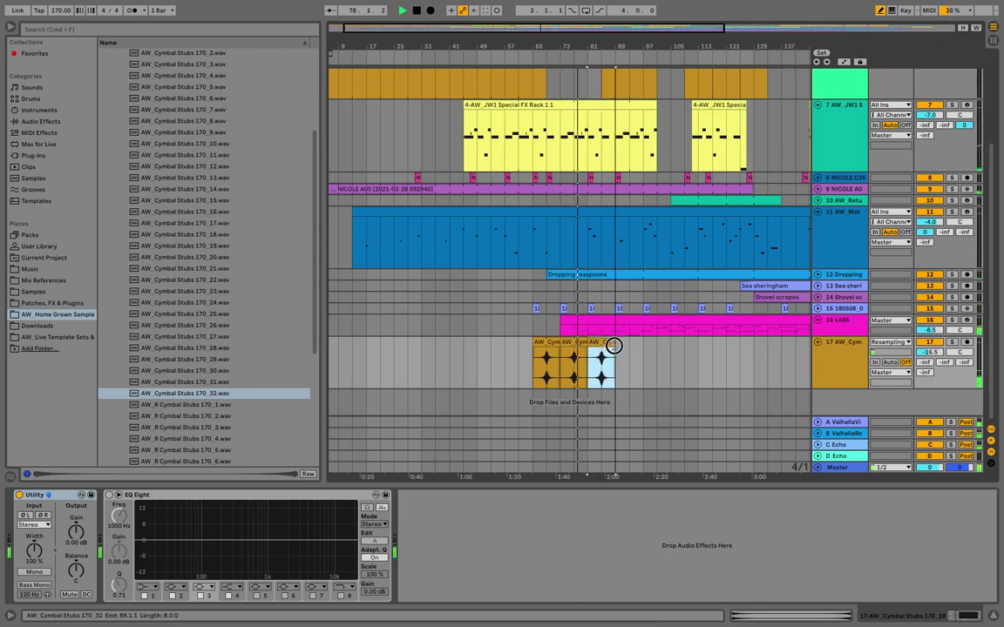
pyautogui.click(582, 342)
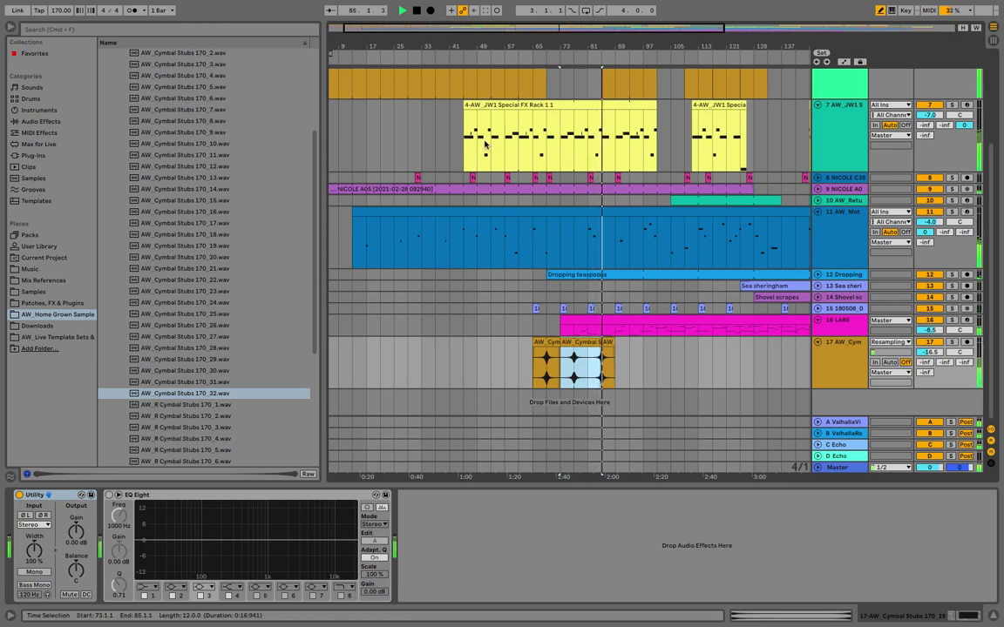
pyautogui.moveTo(600, 343); pyautogui.dragTo(614, 343)
pyautogui.press('space')
pyautogui.click(8, 31)
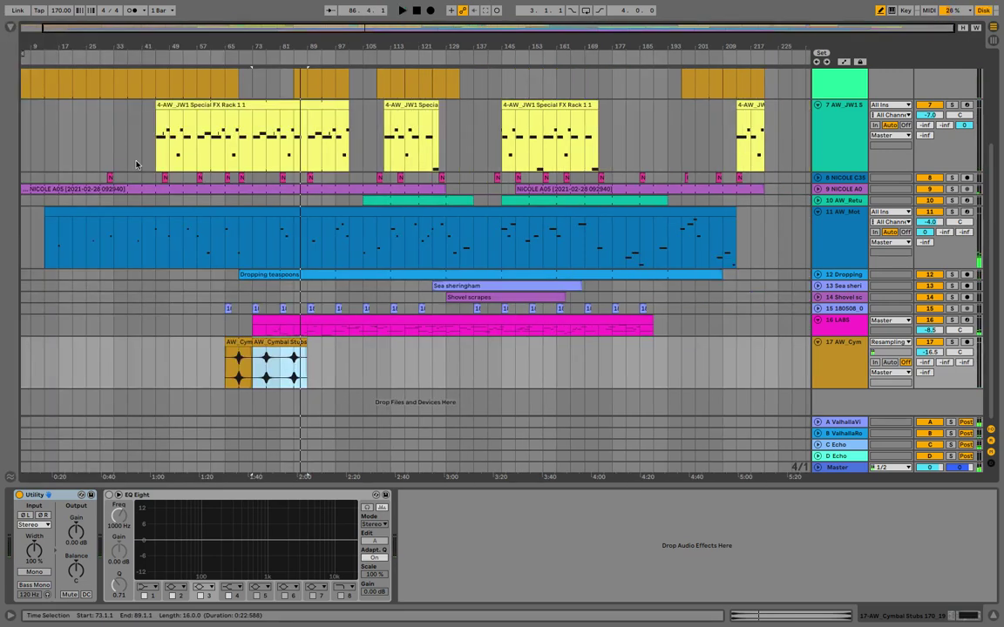
# Unfold the Sea sheringham track and play the arrangement from the beginning, looking over all tracks
pyautogui.hscroll(-1, 522, 287)
pyautogui.scroll(1, 522, 286)
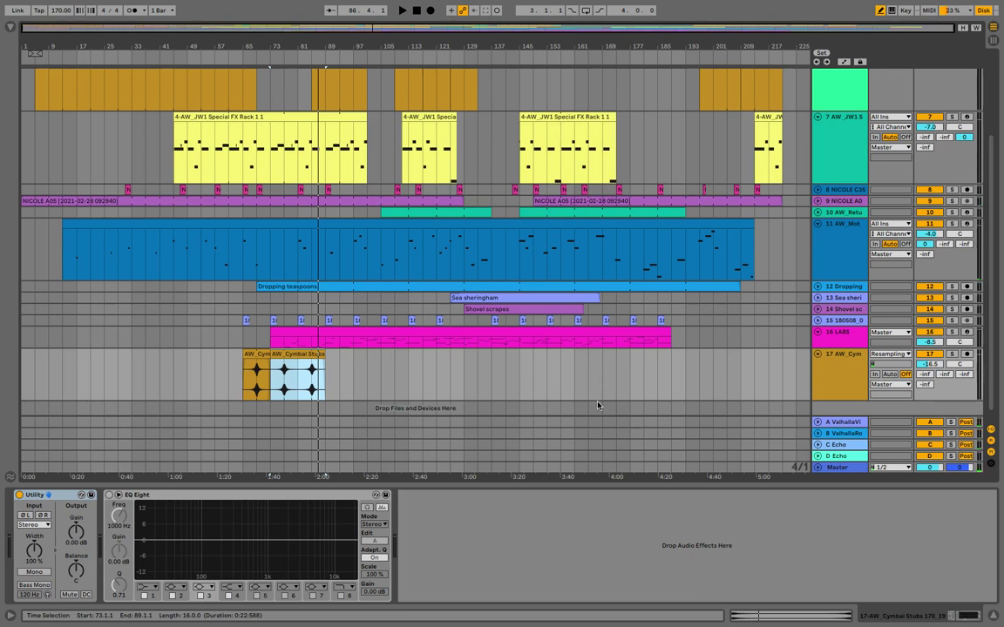
pyautogui.click(830, 342)
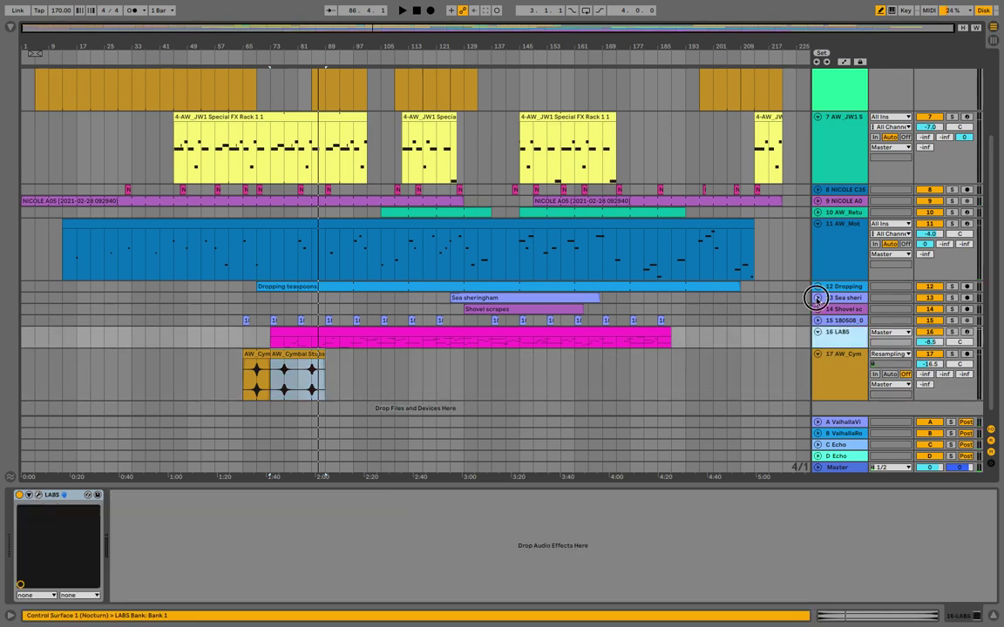
pyautogui.click(816, 298)
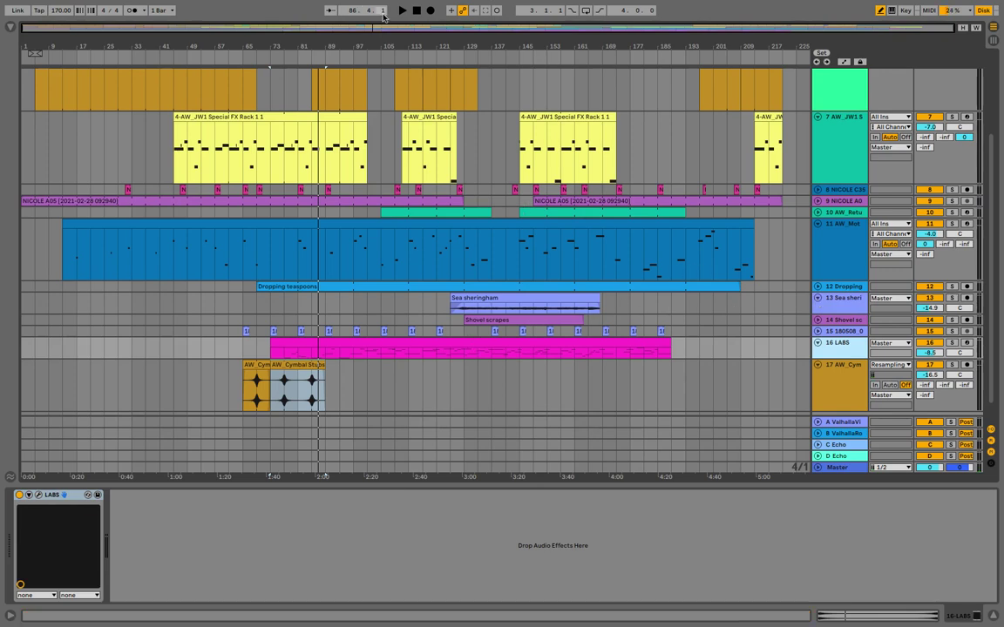
pyautogui.click(418, 11)
pyautogui.press('space')
pyautogui.scroll(5, 99, 286)
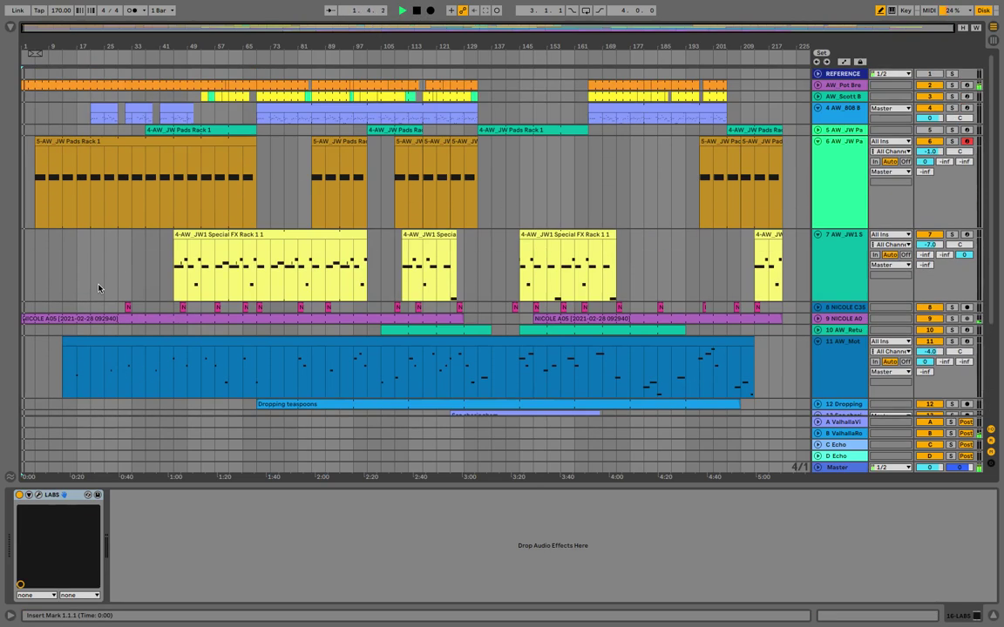
pyautogui.scroll(-5, 85, 337)
pyautogui.scroll(5, 86, 337)
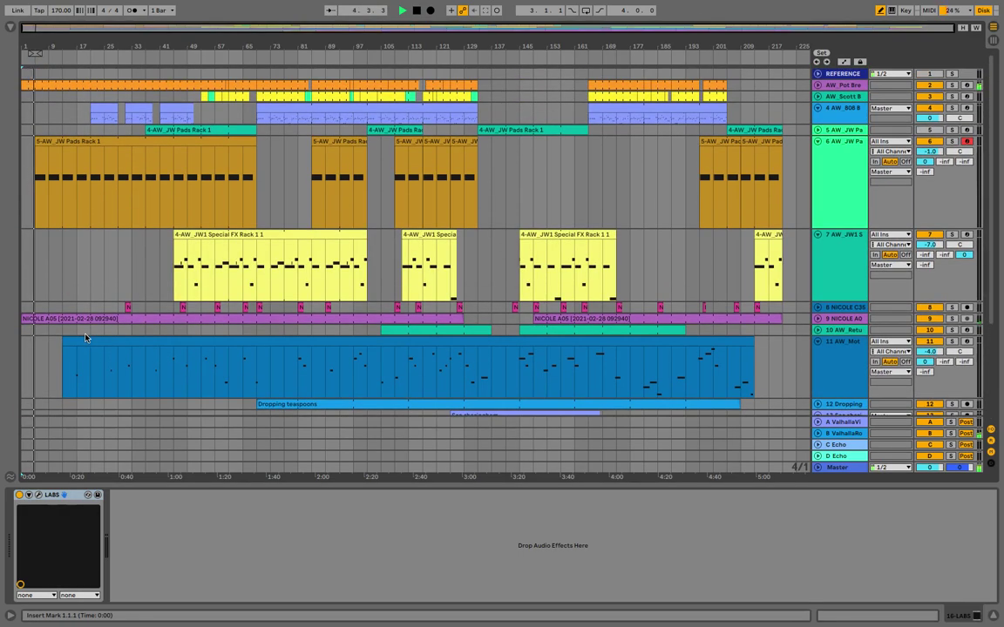
pyautogui.scroll(-5, 99, 327)
pyautogui.scroll(5, 99, 326)
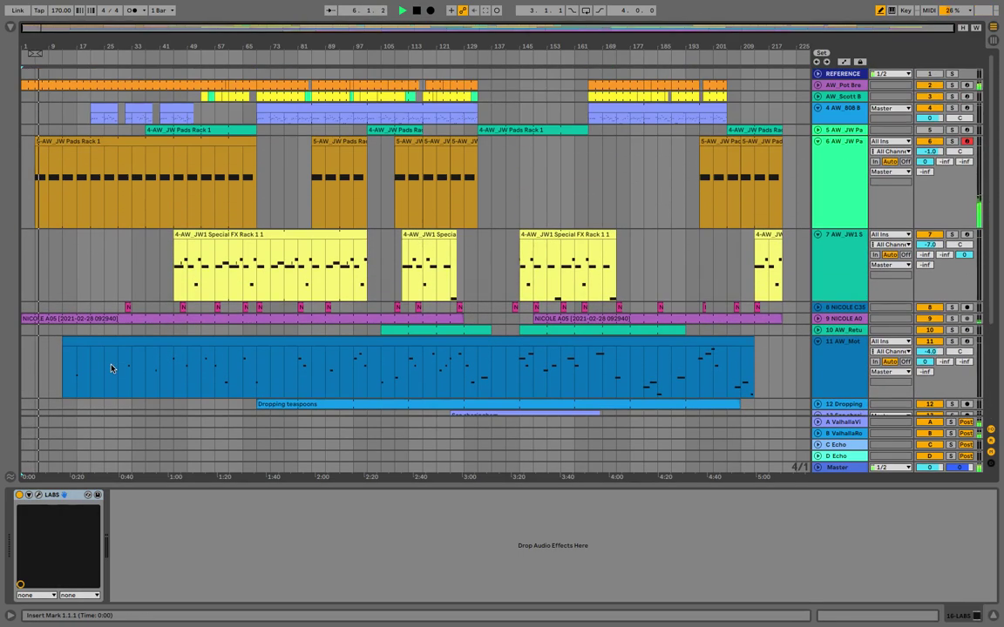
# Extend the start of the first pads clip on track 6 back to bar 1 and restart playback
pyautogui.click(38, 140)
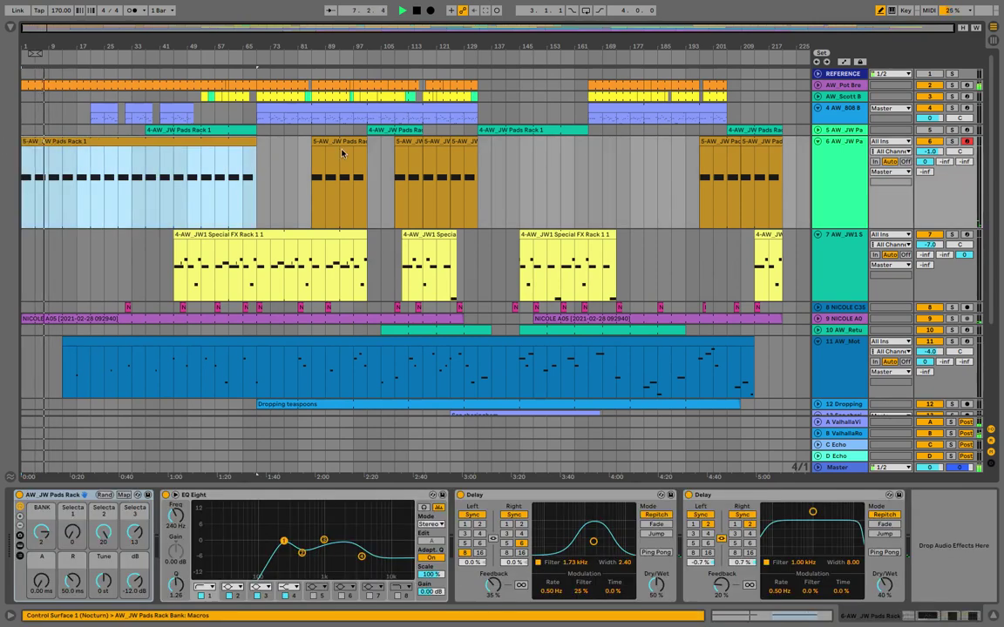
pyautogui.press('space')
pyautogui.press('space')
# Lower the volume of pads track 6 to -3.6 dB, briefly testing it without its send to return A
pyautogui.moveTo(930, 151)
pyautogui.mouseDown()
pyautogui.moveTo(930, 171)
pyautogui.moveTo(930, 149)
pyautogui.mouseUp()
pyautogui.press('space')
pyautogui.press('space')
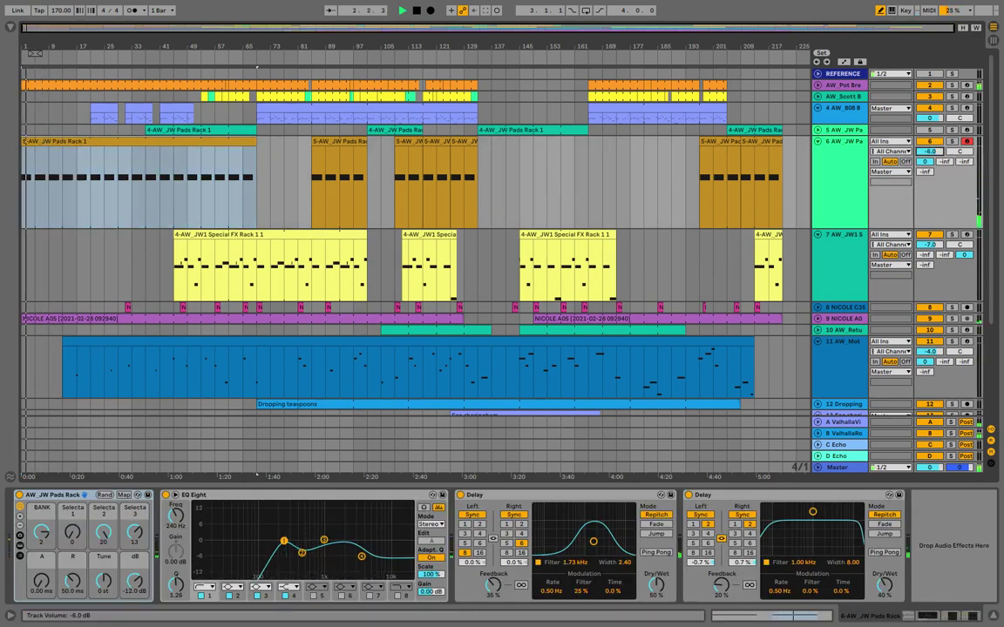
pyautogui.click(829, 177)
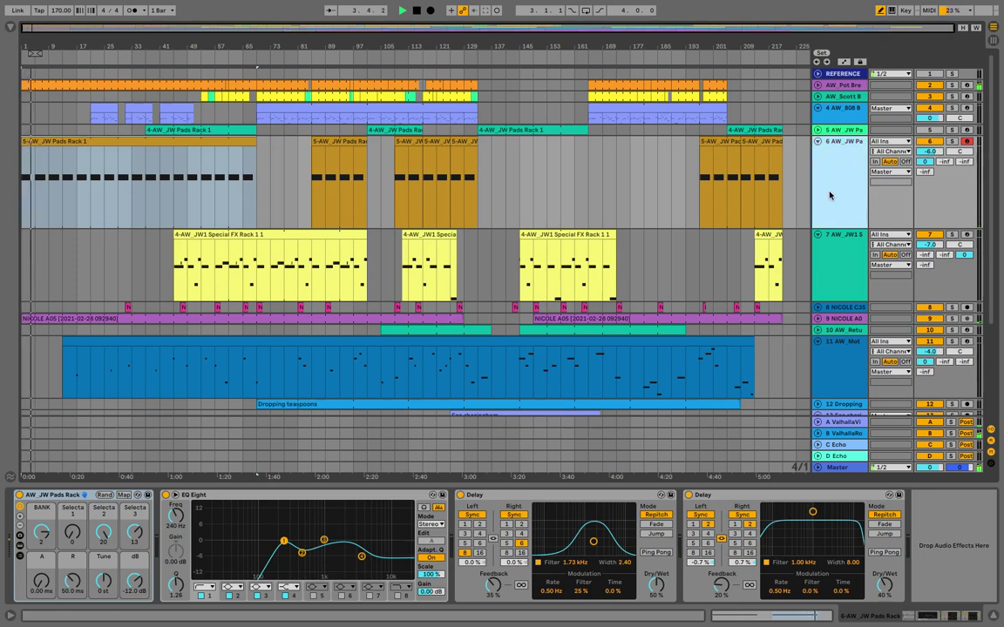
pyautogui.doubleClick(922, 164)
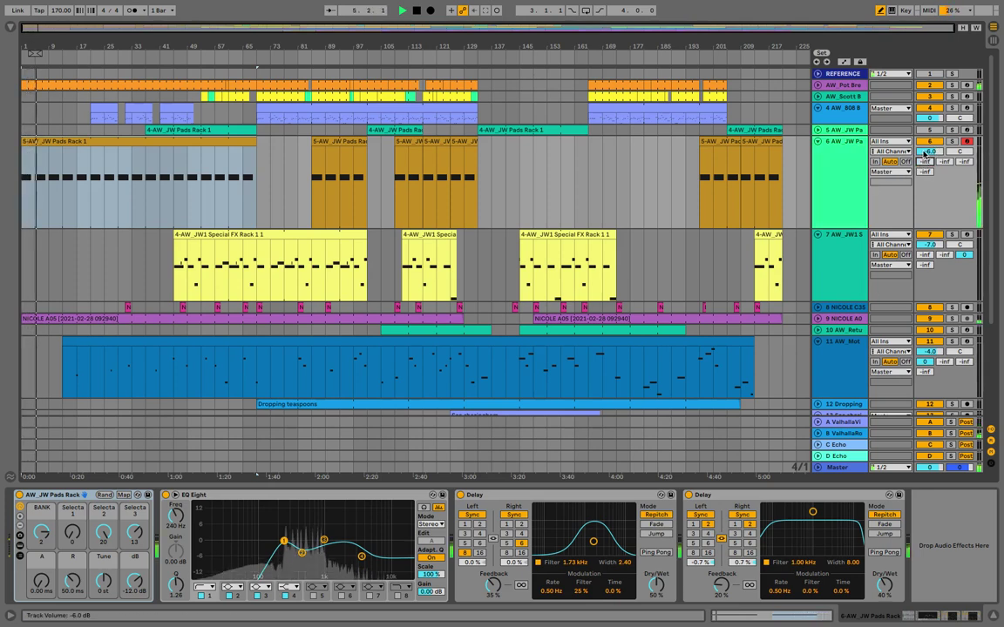
pyautogui.press('super+z')
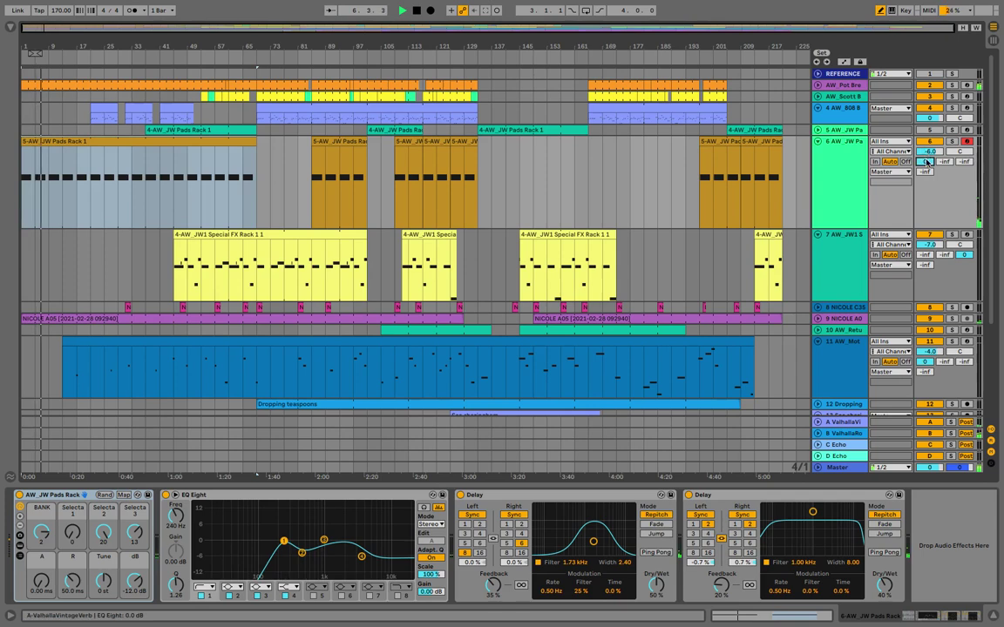
pyautogui.click(926, 152)
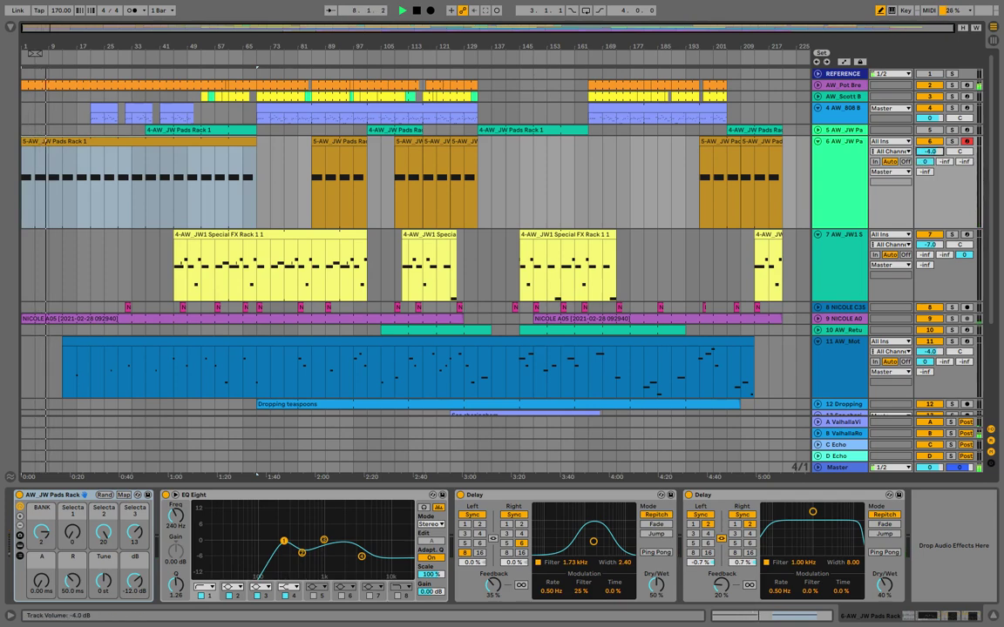
pyautogui.click(30, 190)
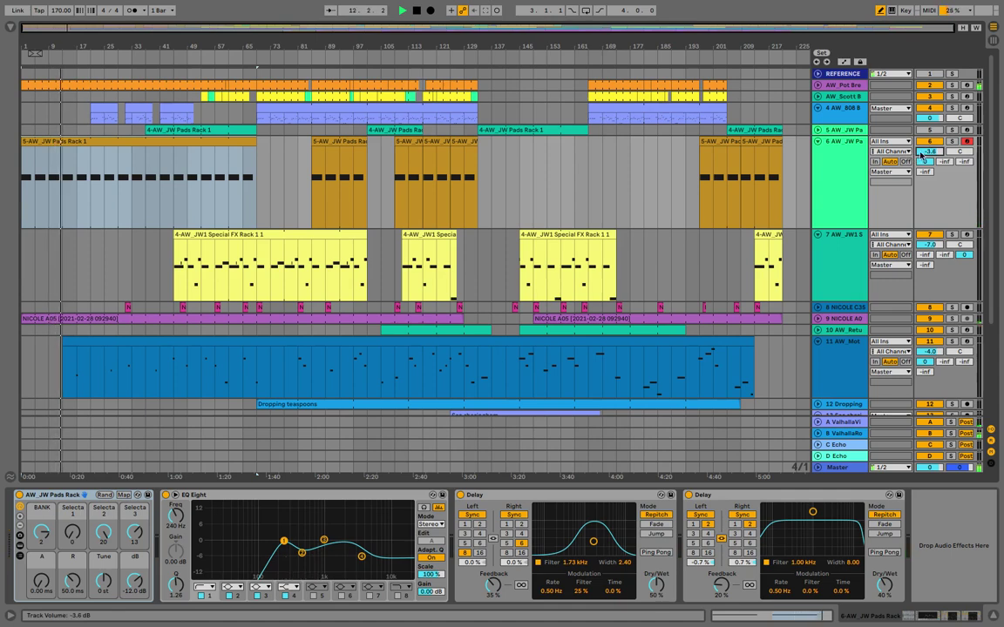
# Copy the Sea sheringham clip to bar 1 on the same track
pyautogui.scroll(-5, 409, 262)
pyautogui.click(460, 276)
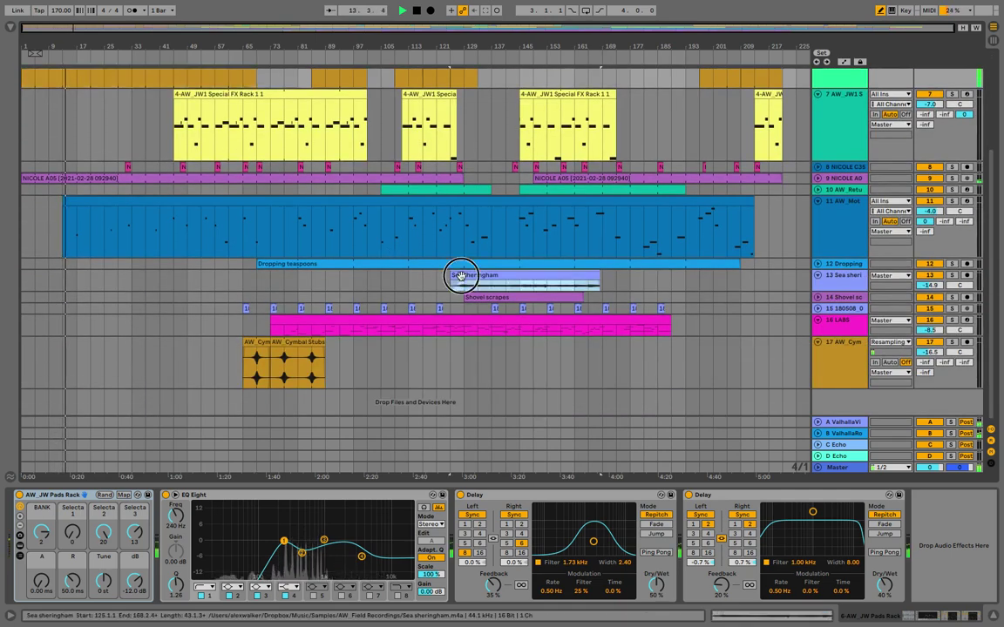
pyautogui.click(22, 289)
pyautogui.hotkey('ctrl', 'v')
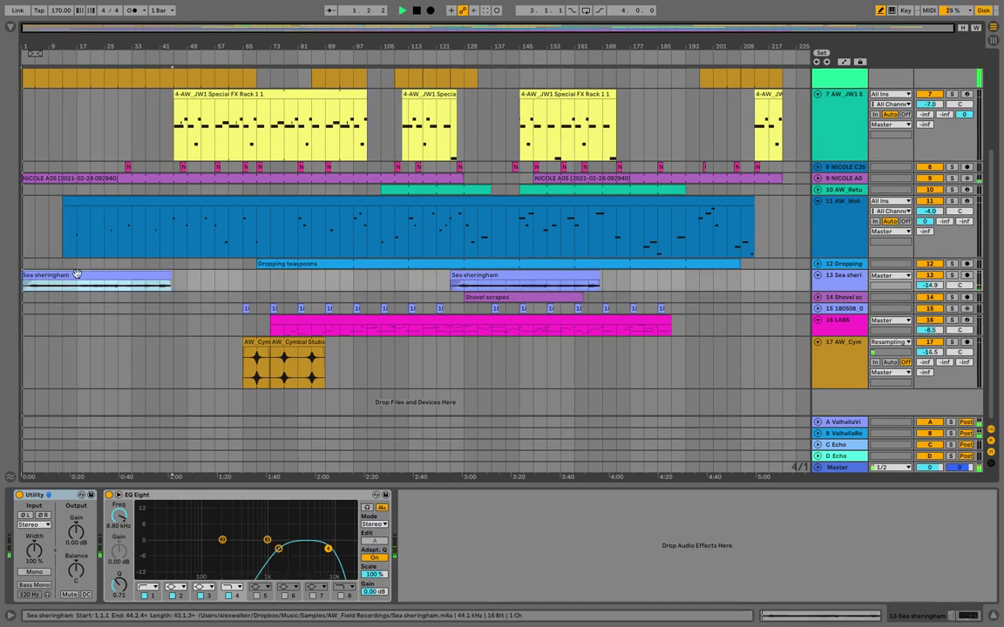
# Trim the start of the first Pot Break clip on track 2 to bar 17
pyautogui.moveTo(63, 197)
pyautogui.mouseDown()
pyautogui.moveTo(18, 195)
pyautogui.moveTo(60, 208)
pyautogui.mouseUp()
pyautogui.scroll(5, 60, 210)
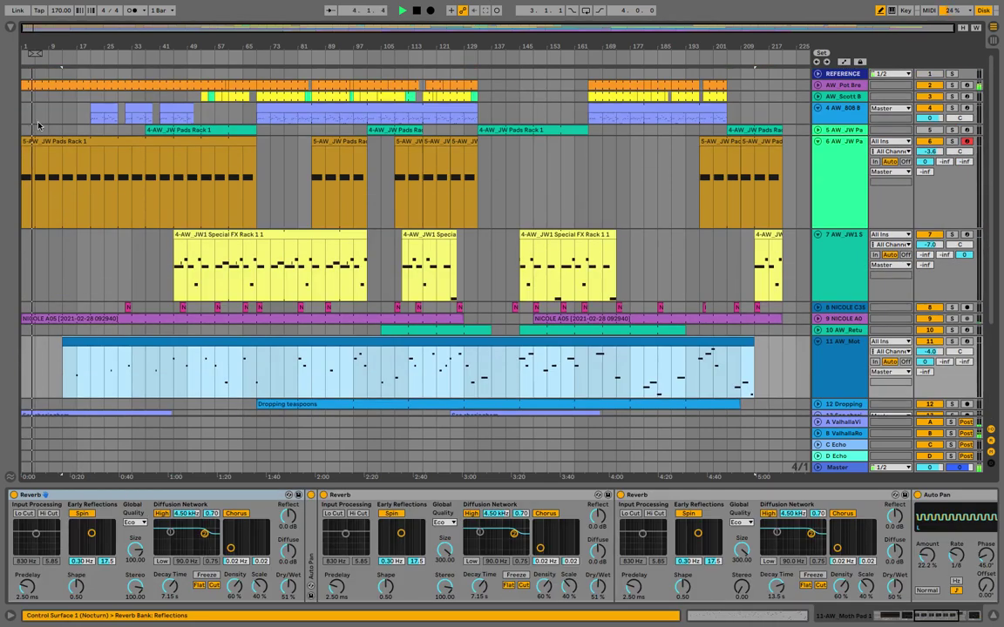
pyautogui.click(69, 84)
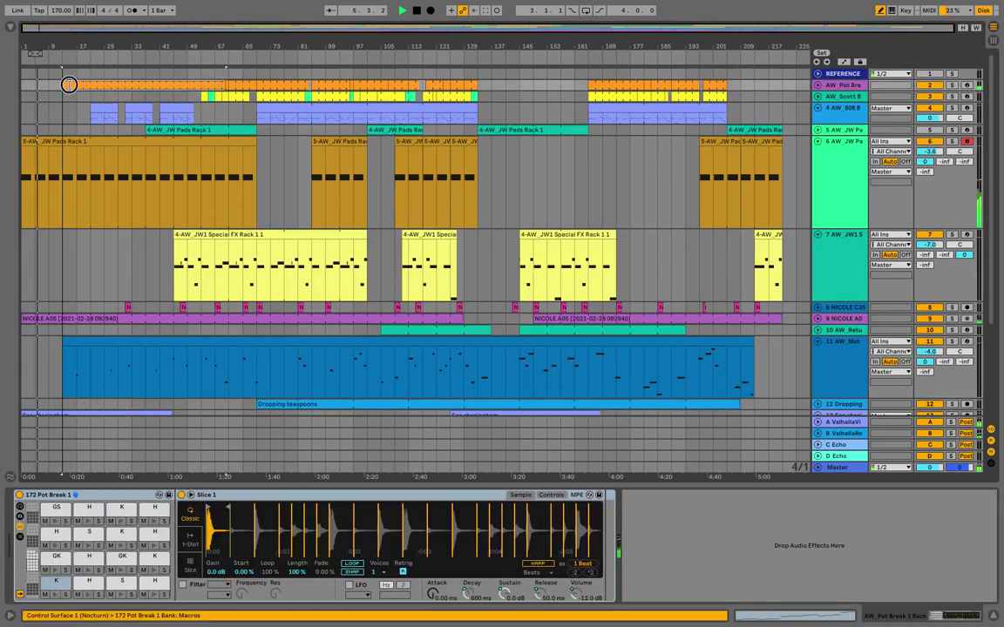
pyautogui.moveTo(68, 85); pyautogui.dragTo(77, 84)
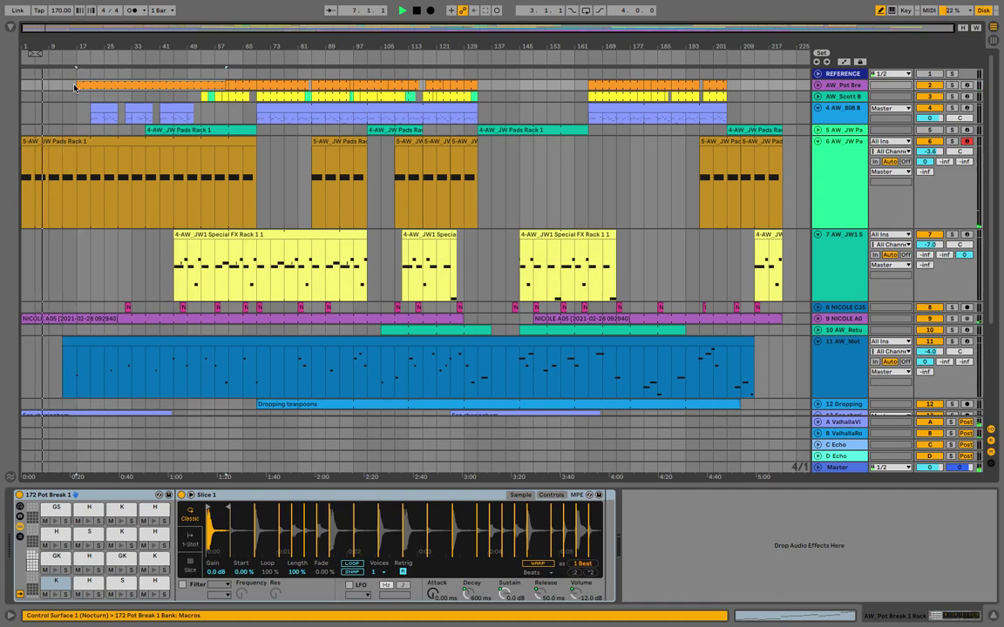
# Unfold the Shovel scrapes track and copy its clip to bar 9
pyautogui.scroll(-4, 474, 341)
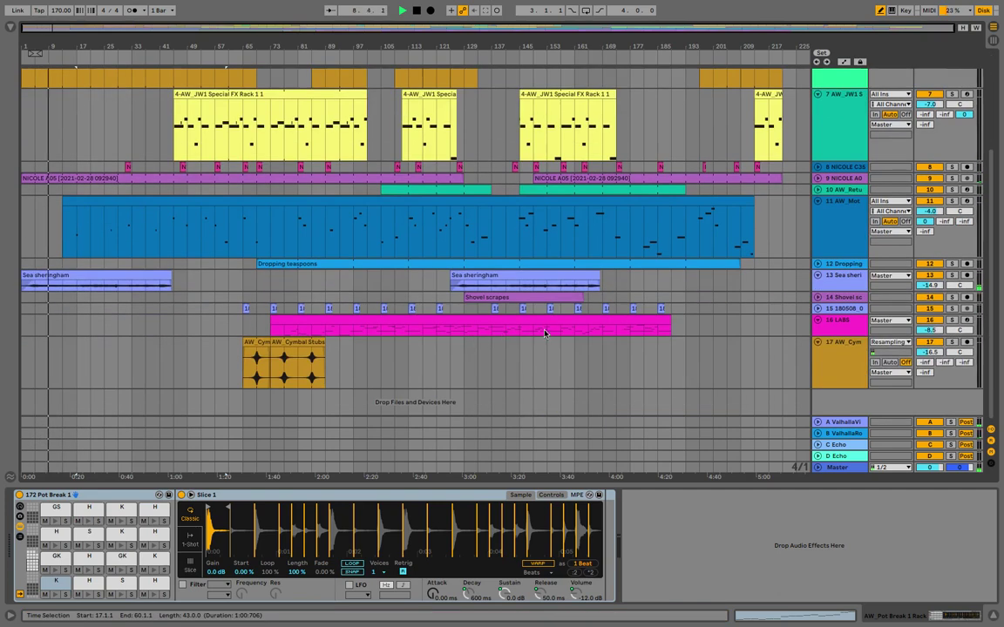
pyautogui.click(817, 298)
pyautogui.click(470, 299)
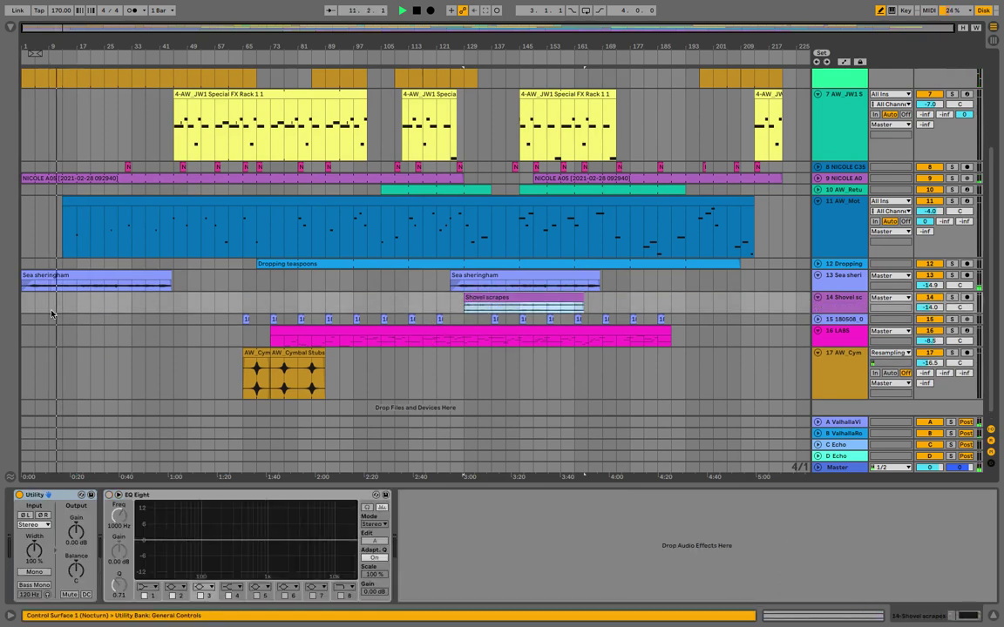
pyautogui.click(49, 310)
pyautogui.hotkey('ctrl', 'v')
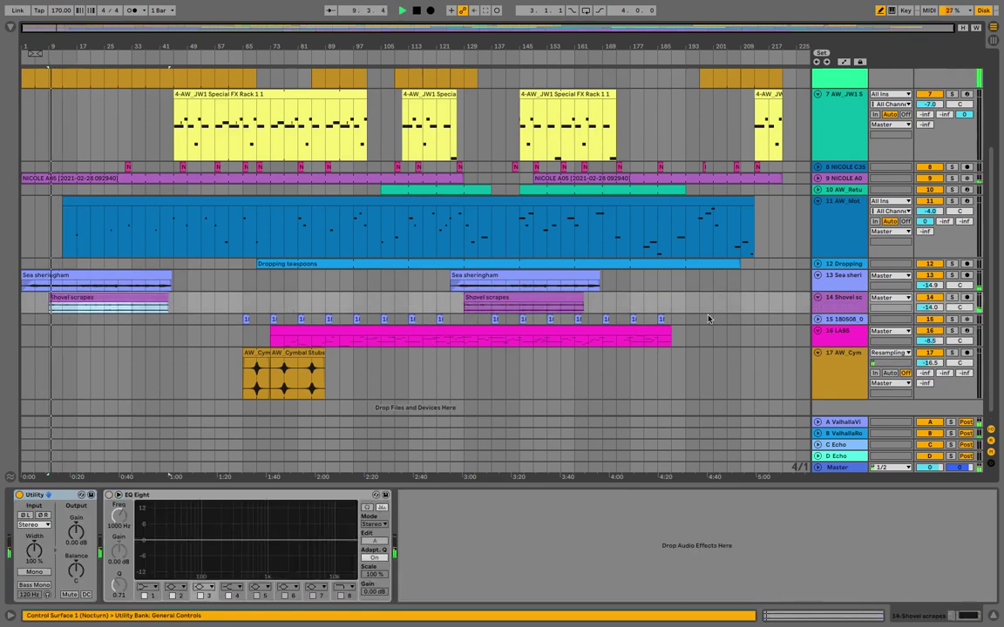
# Unfold track 15, copy its four short clips starting at bar 65 to bar 1, and shift the copies to bar 5
pyautogui.click(817, 320)
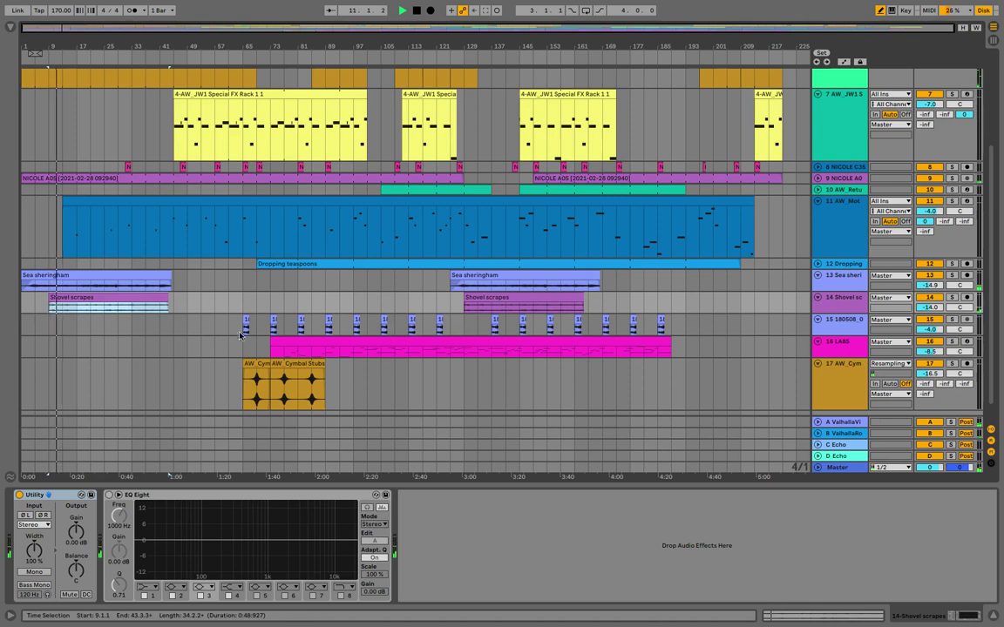
pyautogui.moveTo(245, 325); pyautogui.dragTo(353, 324)
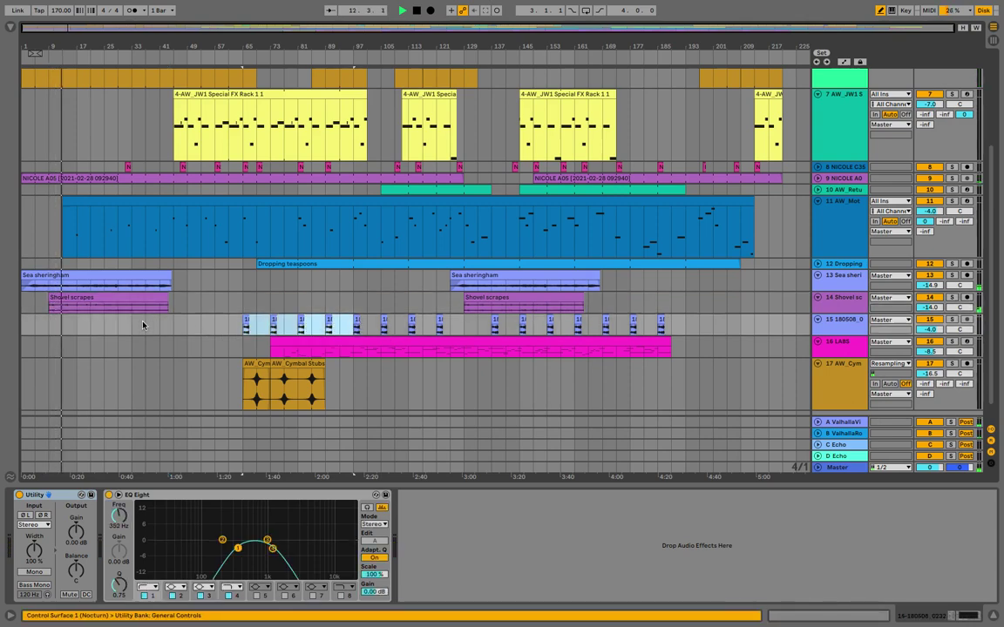
pyautogui.click(24, 324)
pyautogui.hotkey('ctrl', 'v')
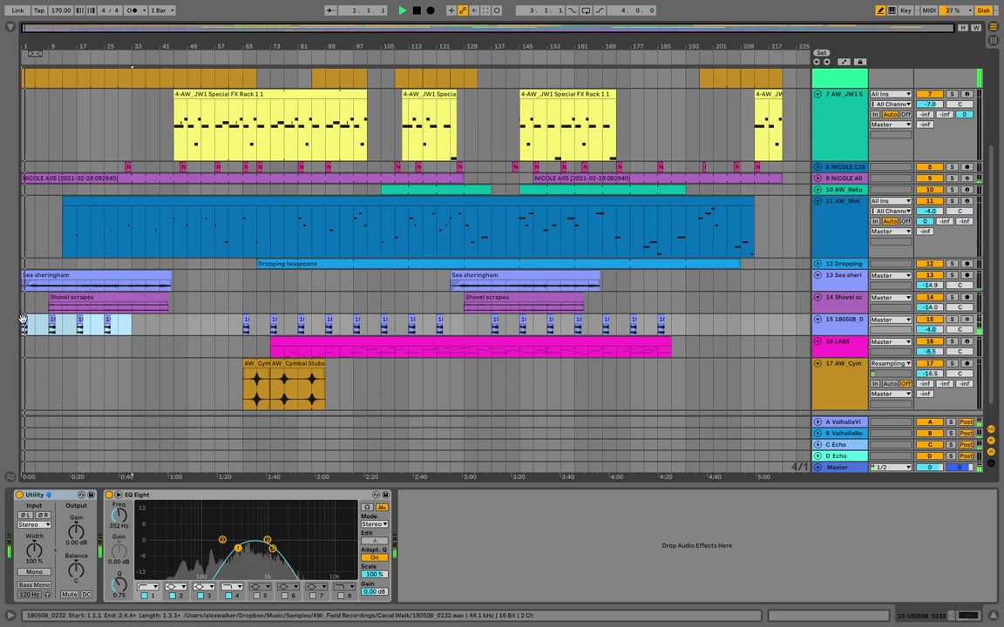
pyautogui.moveTo(27, 321); pyautogui.dragTo(40, 325)
# Move the copied clip group on track 15 to bar 33 and paste another set at bar 9
pyautogui.click(145, 341)
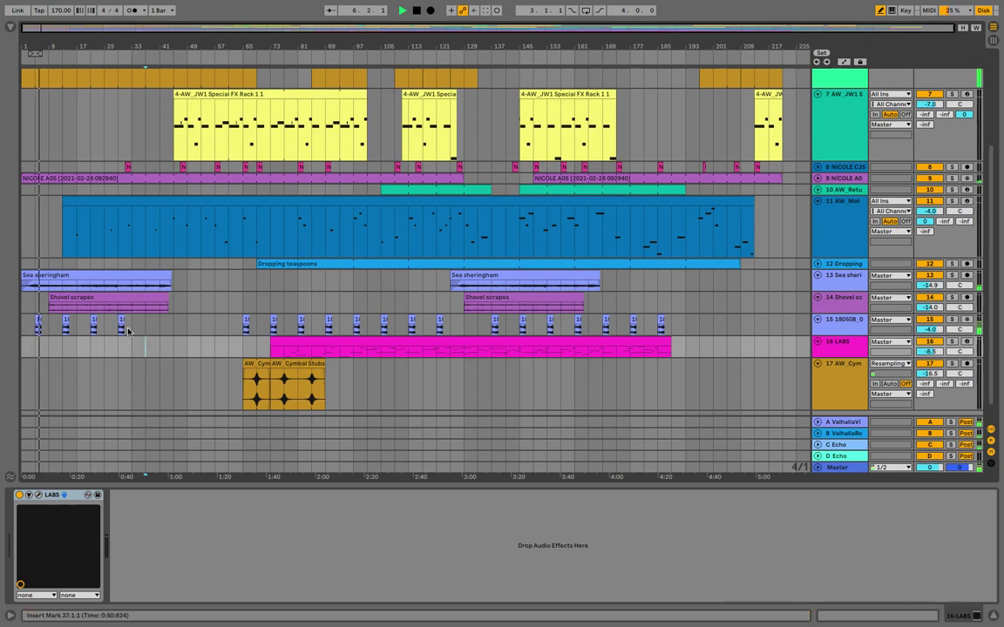
pyautogui.moveTo(126, 325)
pyautogui.mouseDown()
pyautogui.moveTo(39, 324)
pyautogui.moveTo(144, 325)
pyautogui.moveTo(133, 327)
pyautogui.mouseUp()
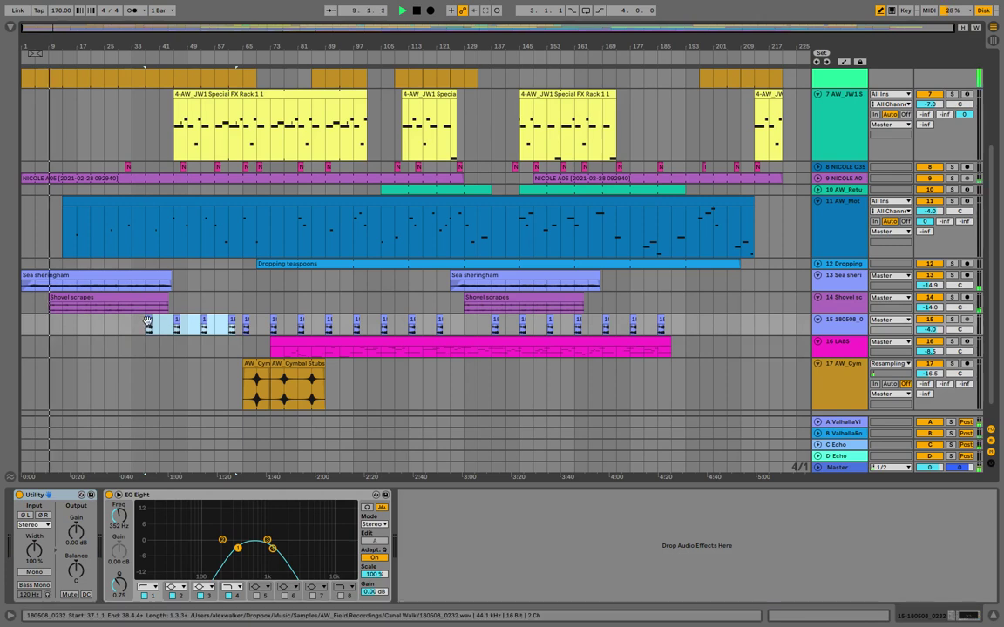
pyautogui.moveTo(148, 325); pyautogui.dragTo(136, 322)
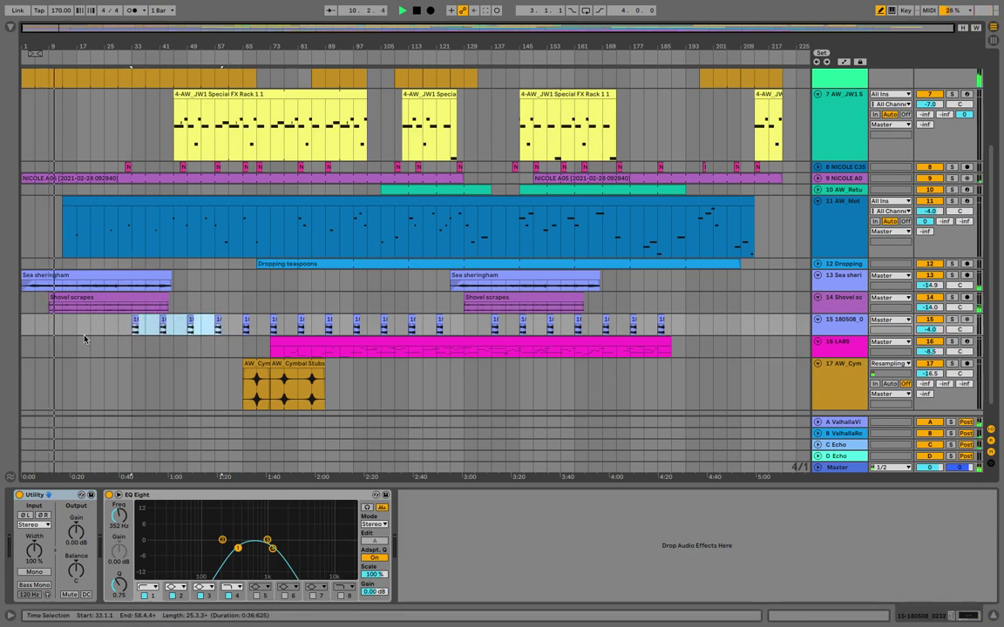
pyautogui.click(52, 327)
pyautogui.hotkey('ctrl', 'v')
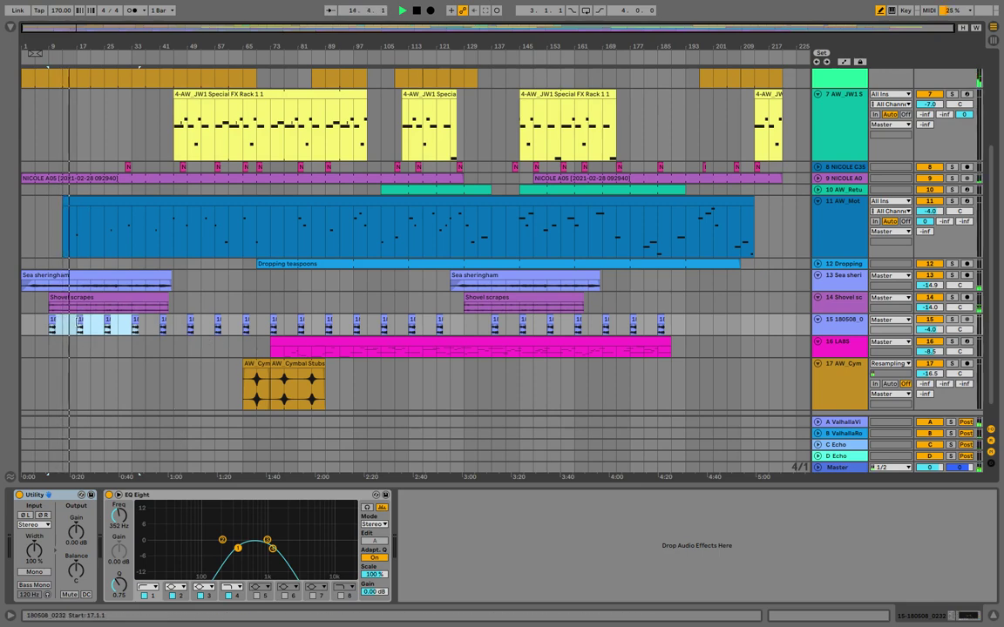
pyautogui.click(79, 321)
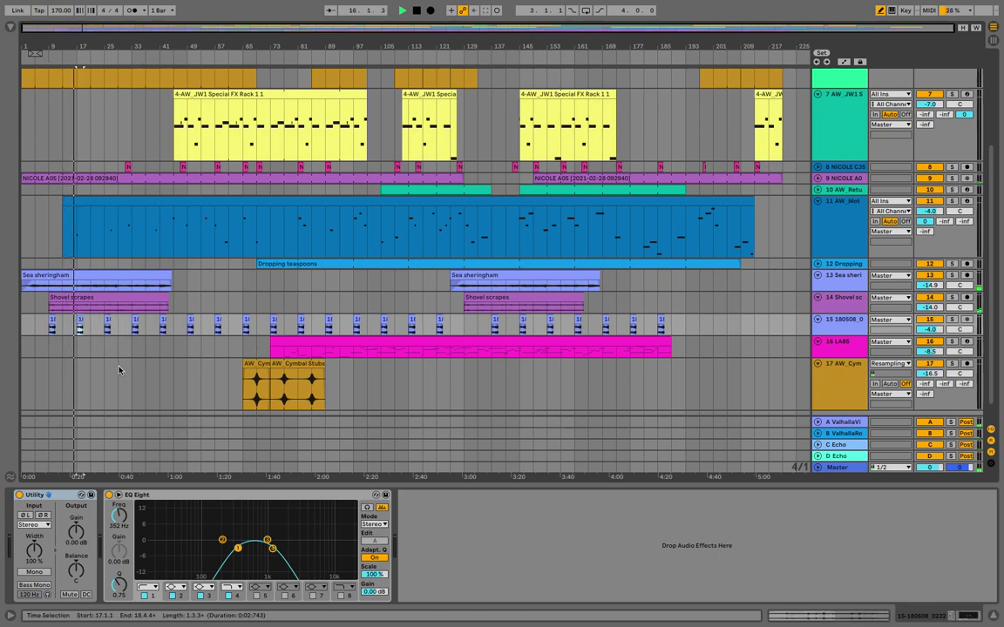
# Copy the second Cymbal Stubs clip on track 17 to bar 13 and unfold the Pot Break track
pyautogui.click(285, 378)
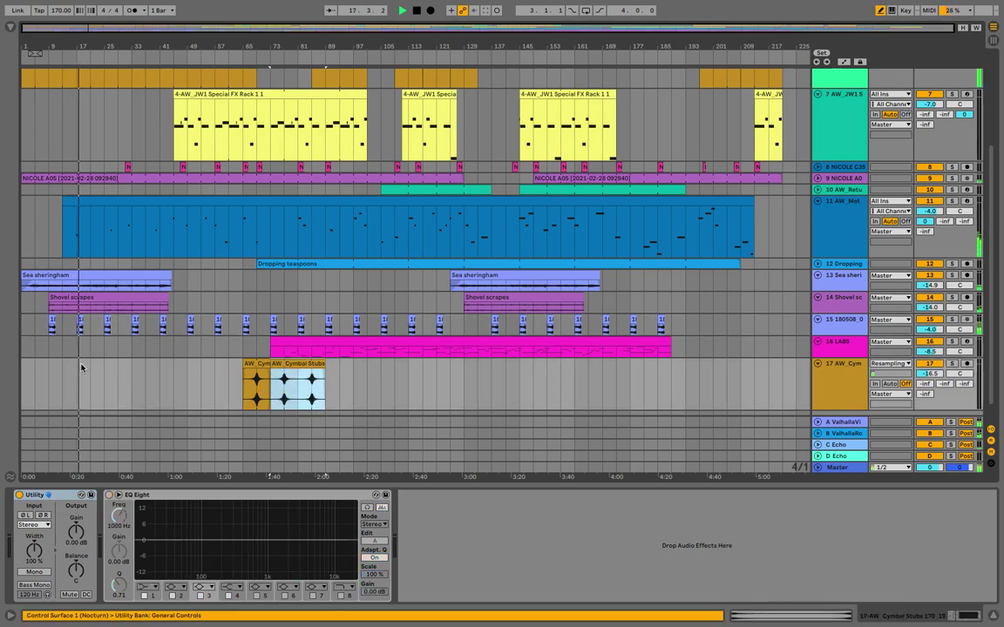
pyautogui.click(58, 373)
pyautogui.hotkey('ctrl', 'v')
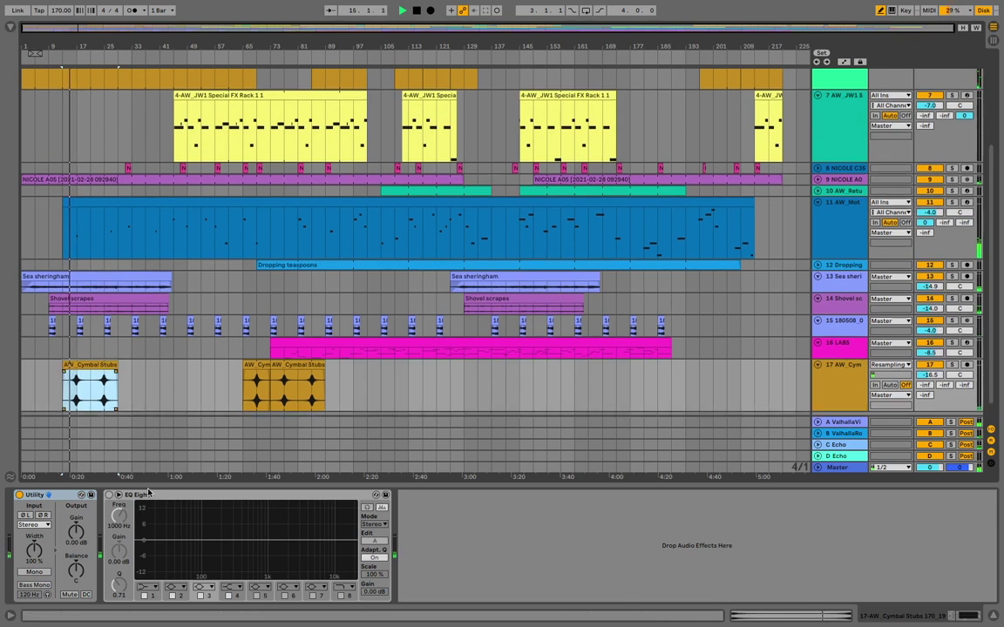
pyautogui.scroll(4, 112, 286)
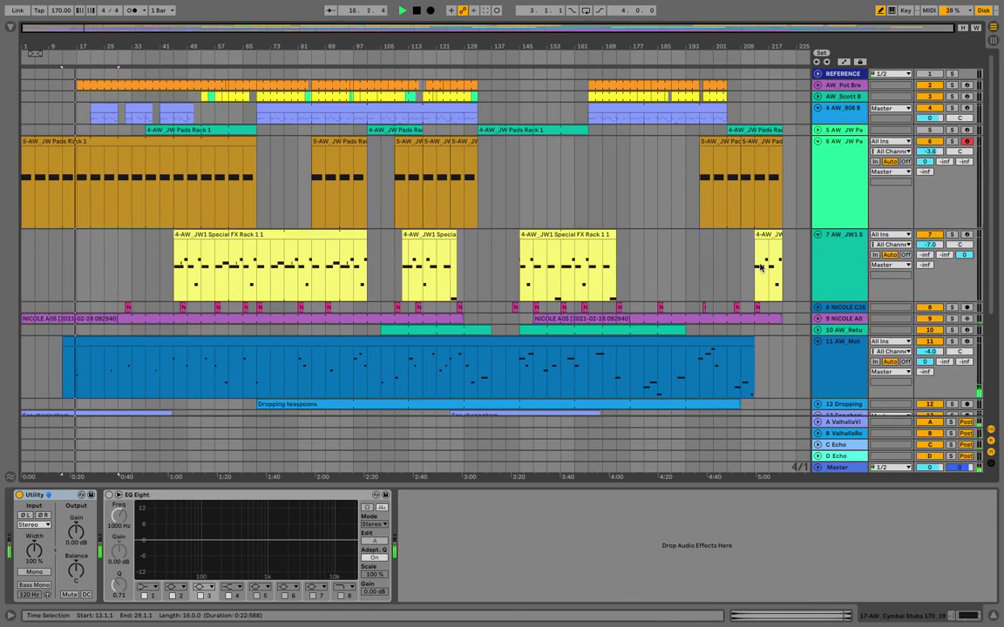
pyautogui.click(819, 85)
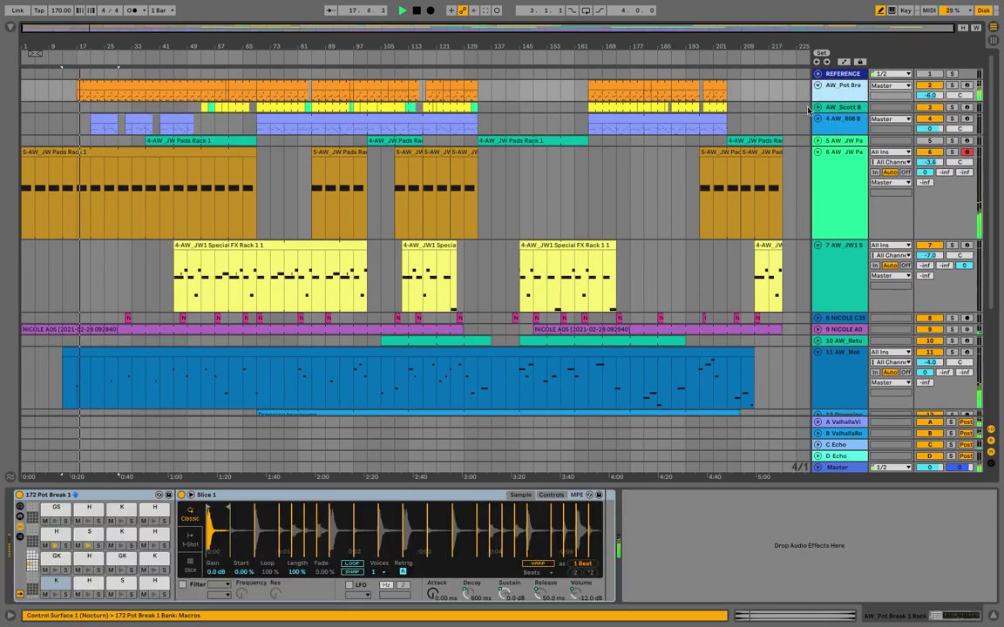
# Extend the start of the Moth Pad clip on track 11 to bar 1 and arm the track for playing from the beginning
pyautogui.scroll(-2, 126, 251)
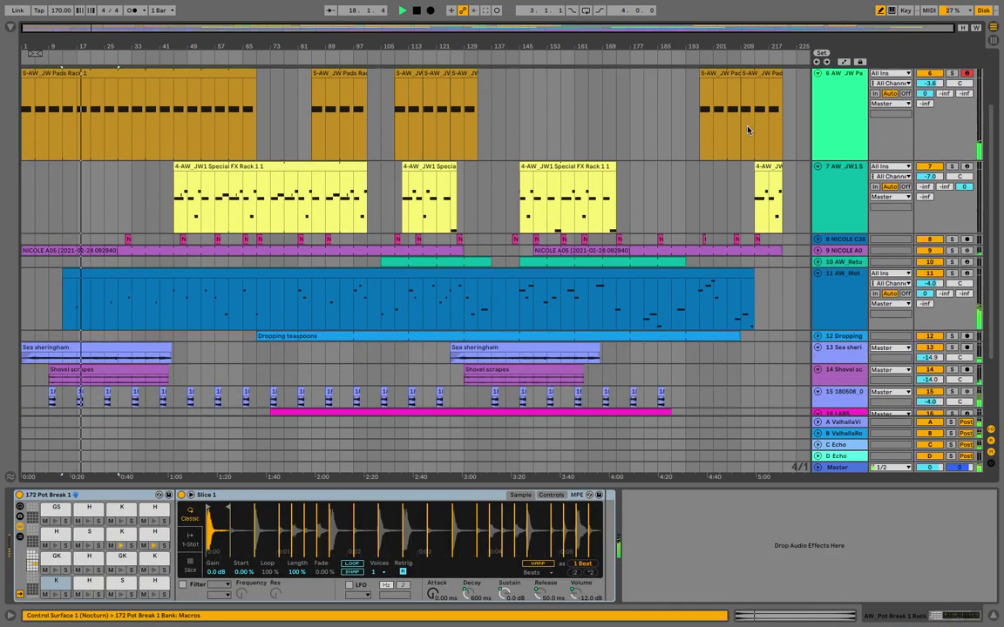
pyautogui.click(63, 276)
pyautogui.click(965, 273)
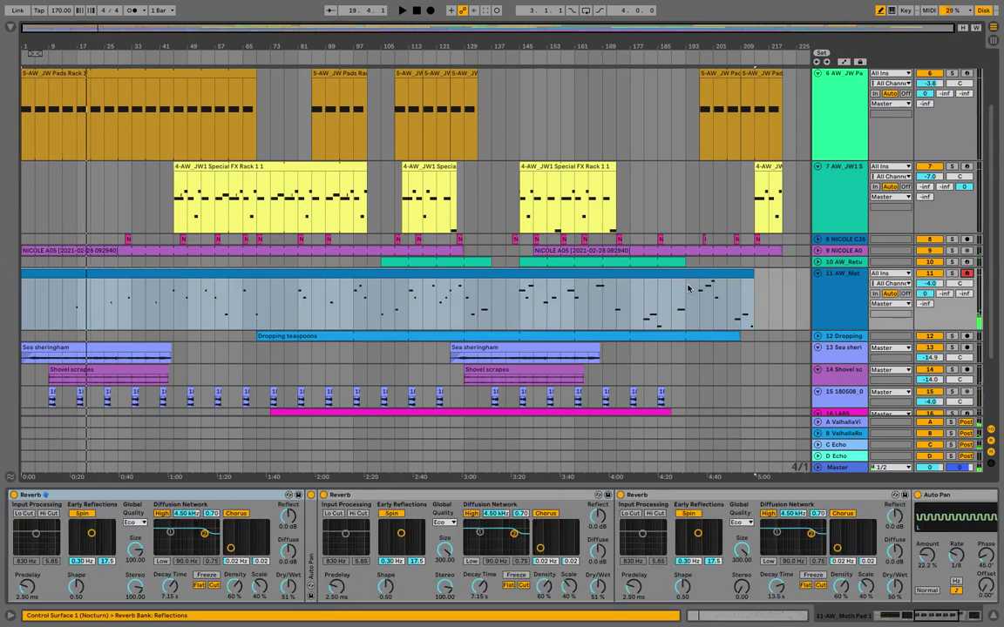
pyautogui.click(416, 11)
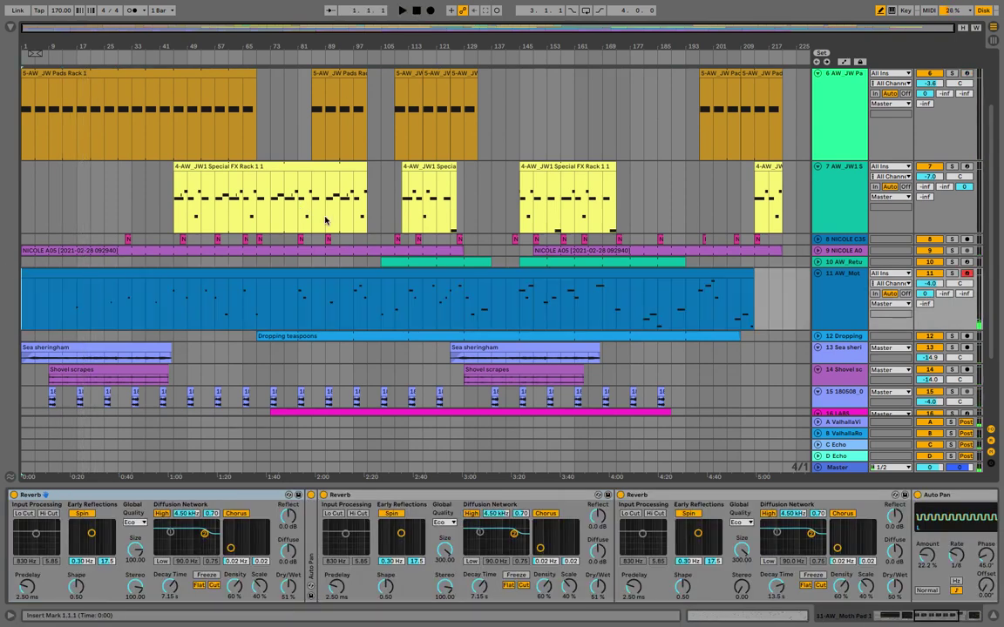
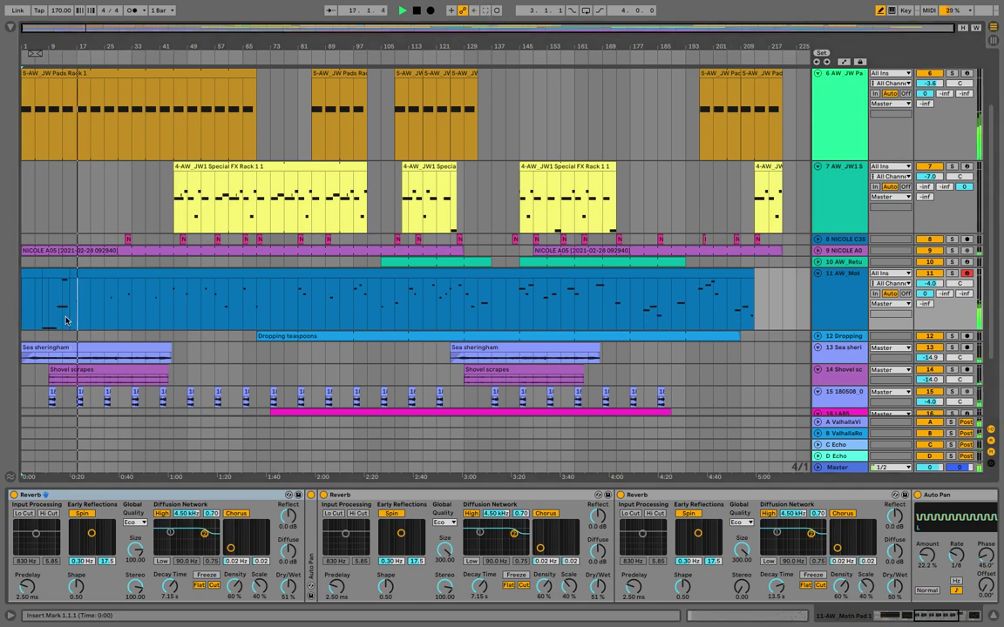
# Separate bars 1 to 15 of the Moth Pad track into their own clip and inspect the remaining clip's notes
pyautogui.moveTo(70, 305); pyautogui.dragTo(7, 272)
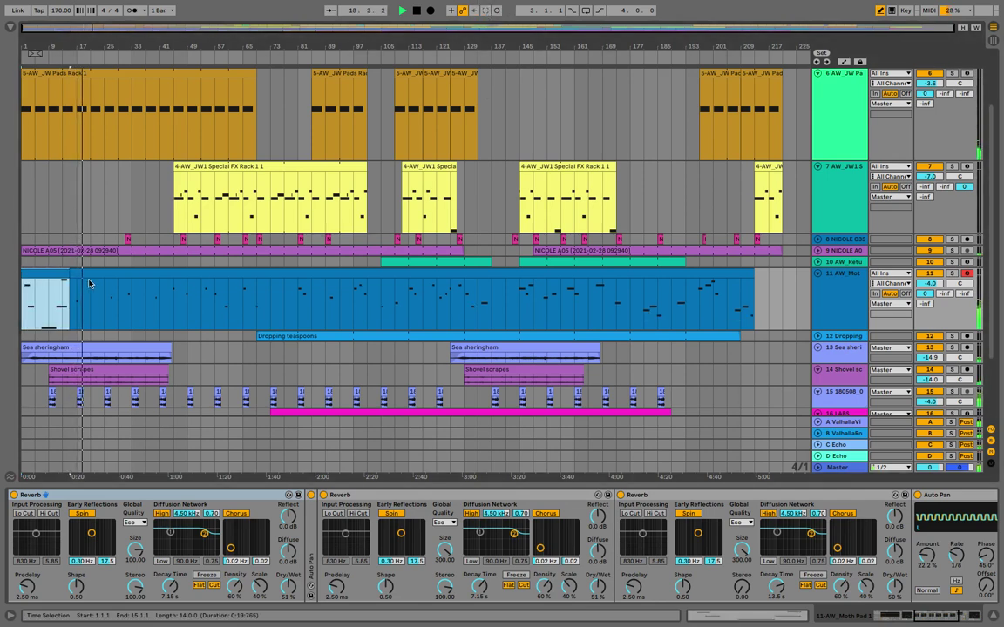
pyautogui.doubleClick(86, 271)
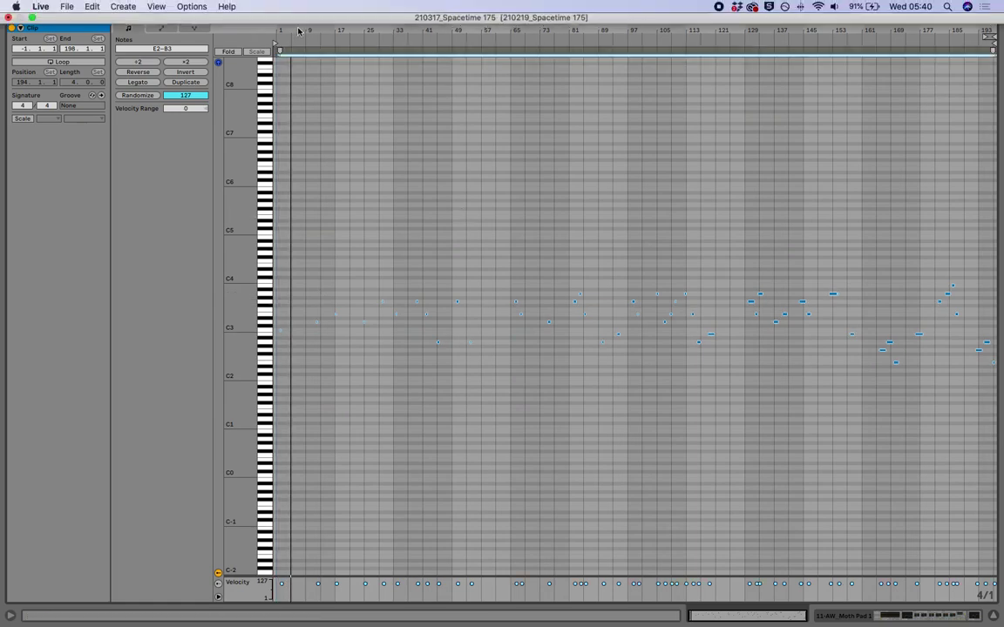
pyautogui.moveTo(280, 33); pyautogui.dragTo(280, 88)
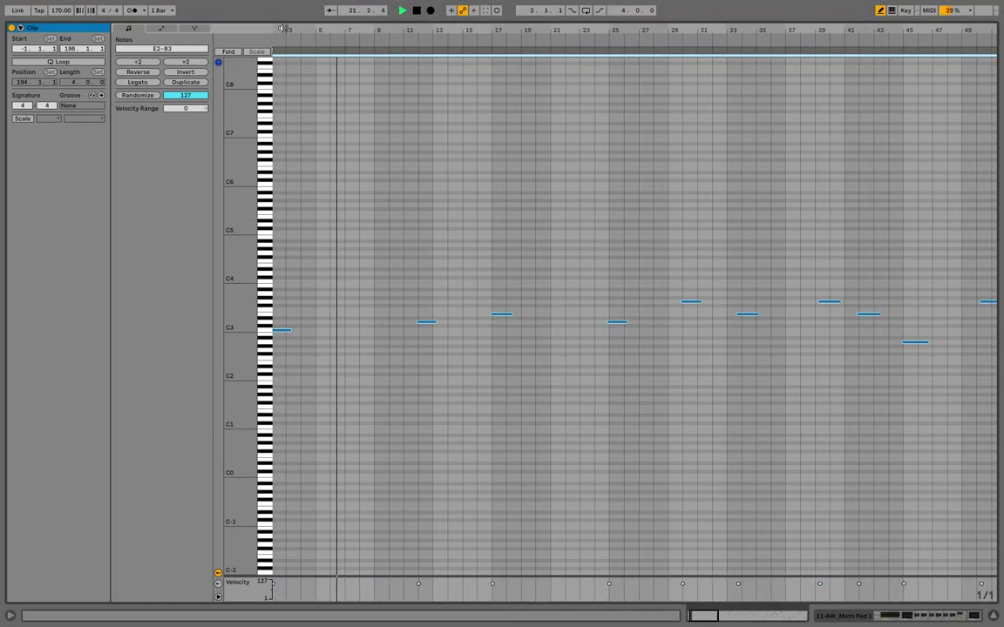
pyautogui.hotkey('shift', 'Tab')
# Deactivate the first 808 bass clip on track 4, starting at bar 21
pyautogui.scroll(5, 372, 297)
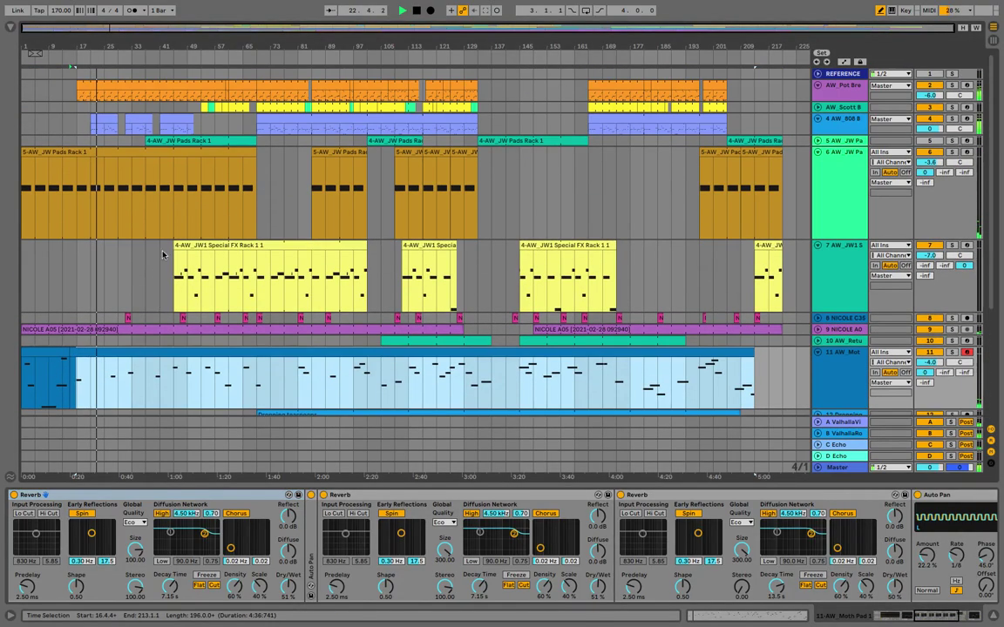
pyautogui.click(107, 118)
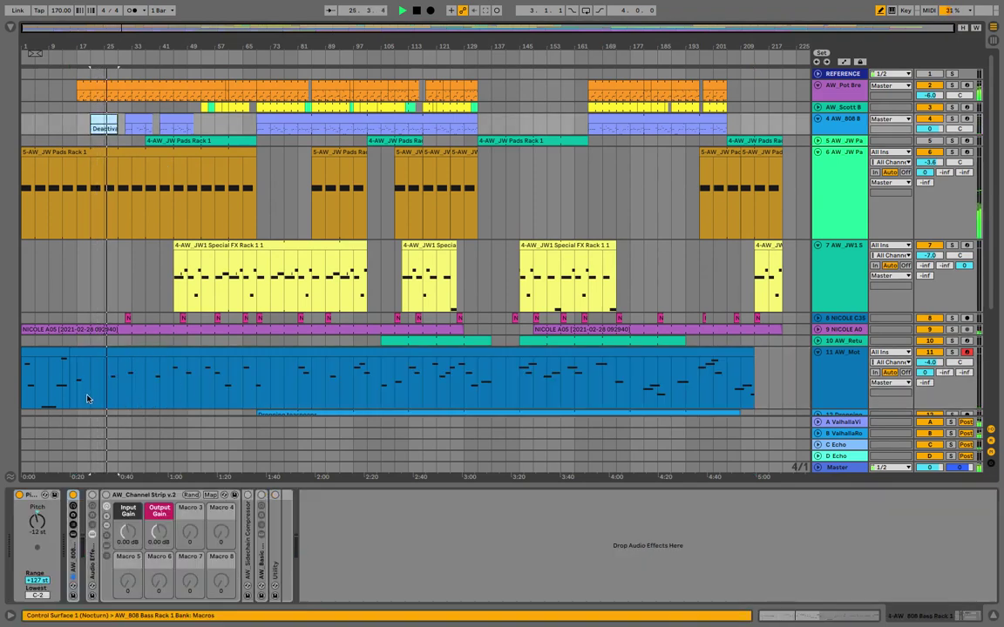
# Enlarge the Shovel scrapes track to expose its sends and select the LABS track
pyautogui.scroll(-4, 269, 409)
pyautogui.scroll(-1, 269, 409)
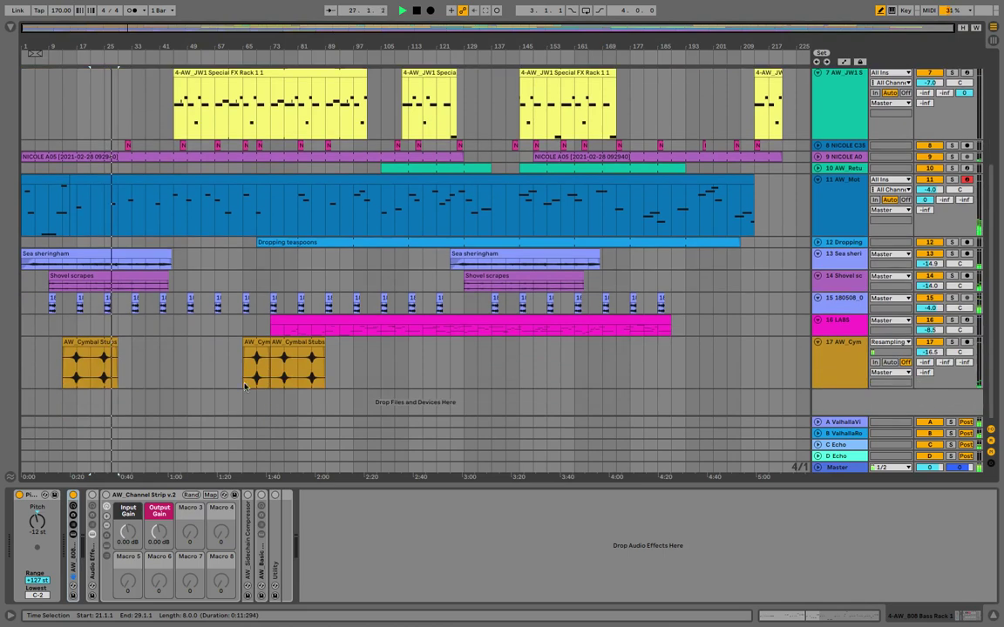
pyautogui.click(839, 292)
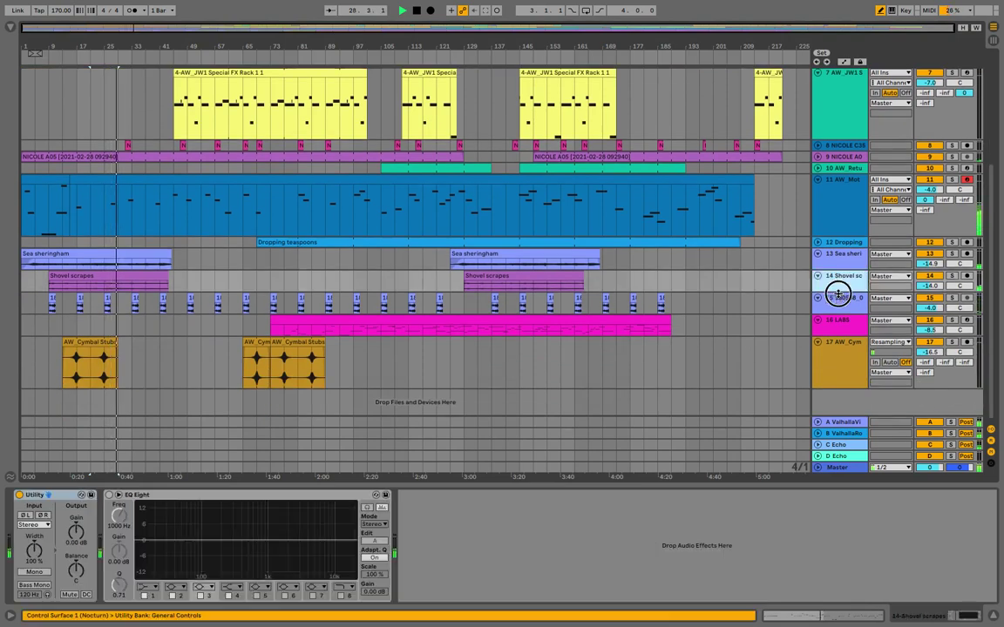
pyautogui.click(838, 350)
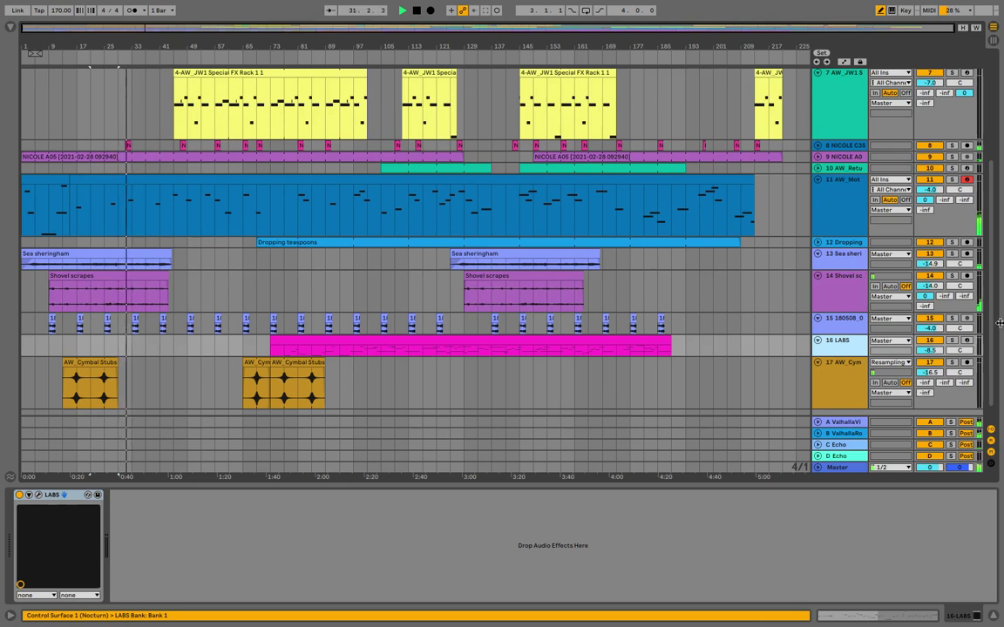
# Select the 808 bass track, then unfold track 8 with playback stopped at the start of the arrangement
pyautogui.scroll(5, 202, 235)
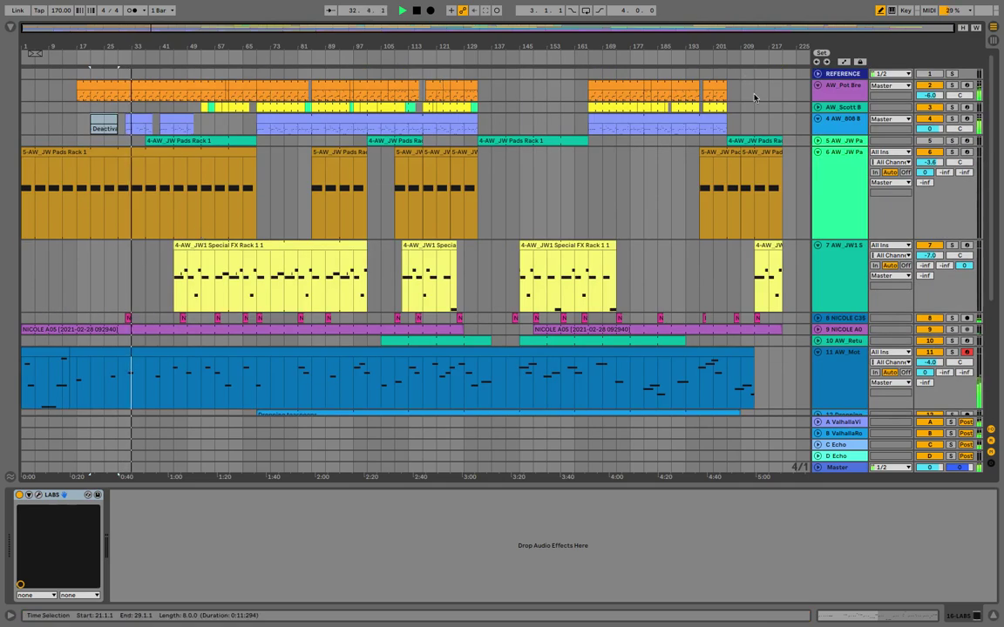
pyautogui.click(839, 126)
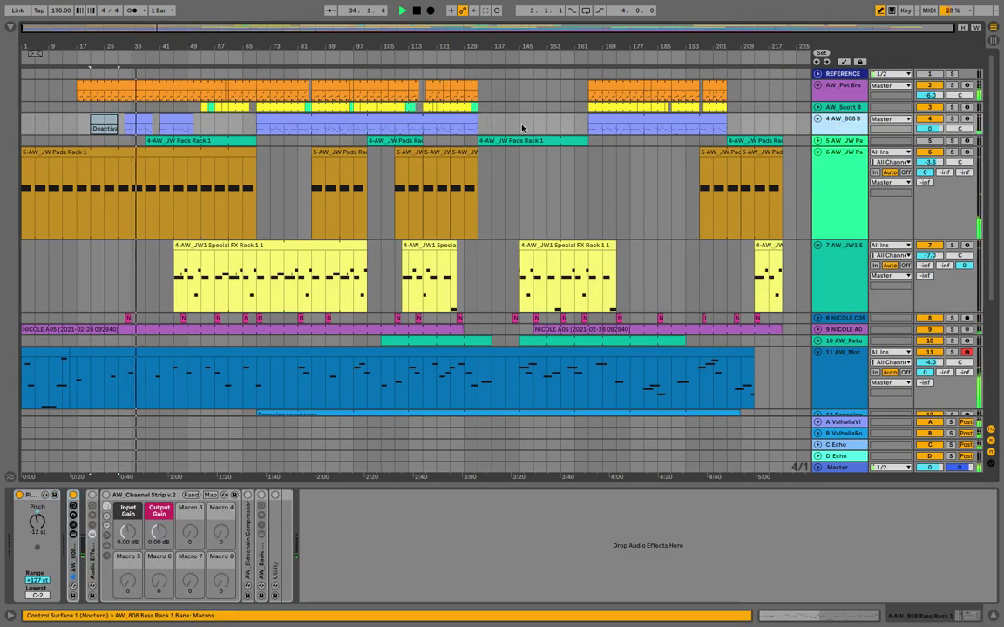
pyautogui.click(818, 319)
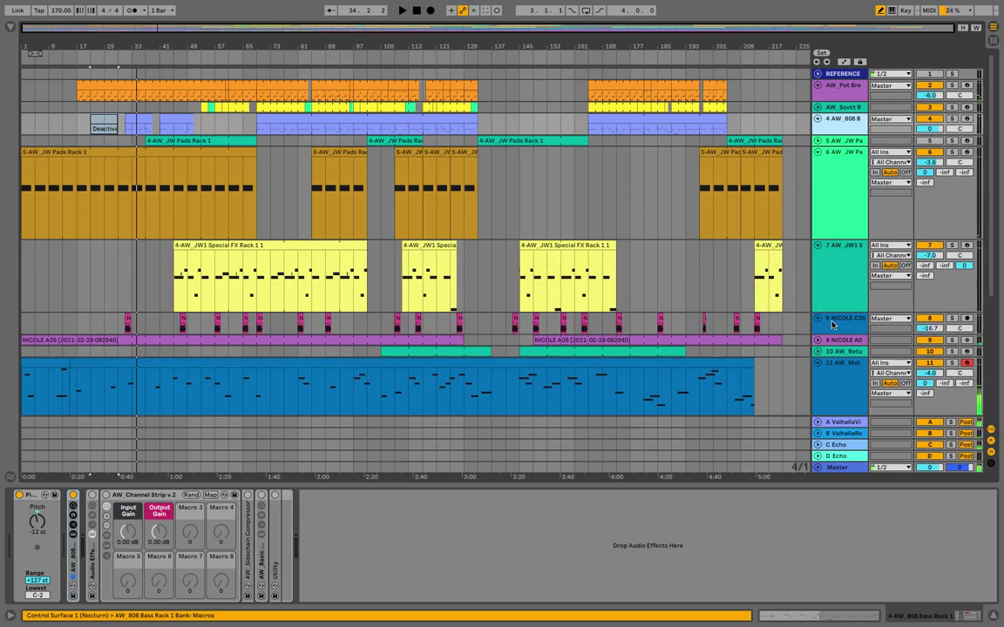
pyautogui.click(417, 10)
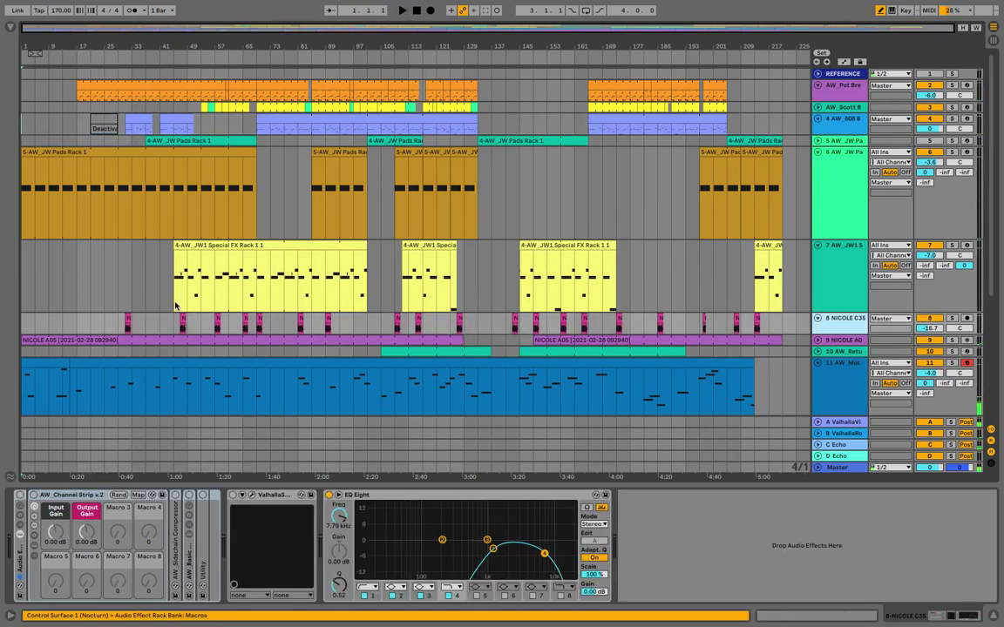
# Audition the alternative sample clips of track 8 in Session View, then return the track to arrangement playback
pyautogui.click(126, 329)
pyautogui.press('Tab')
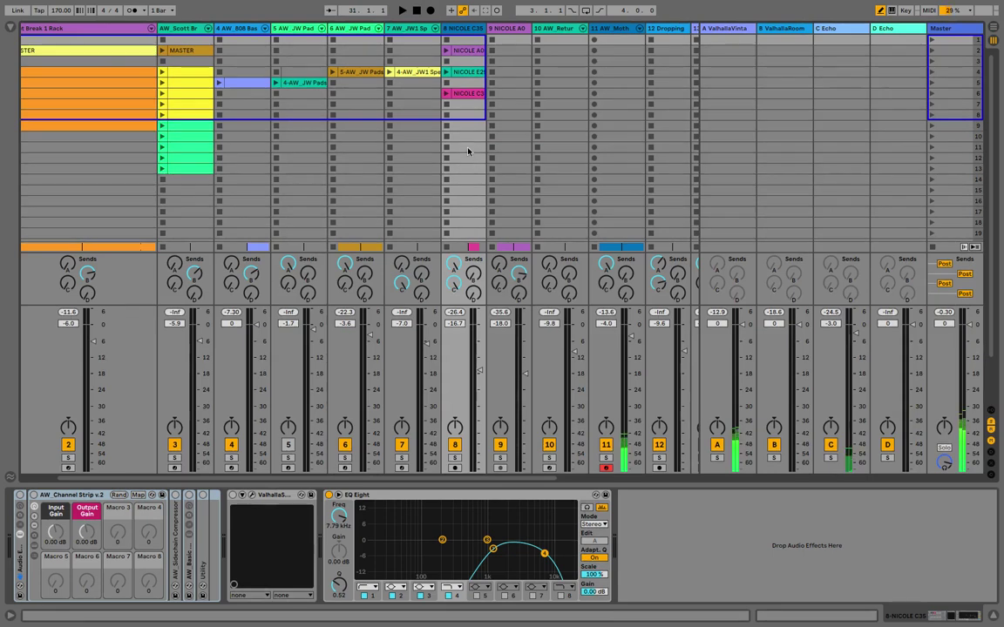
pyautogui.click(446, 71)
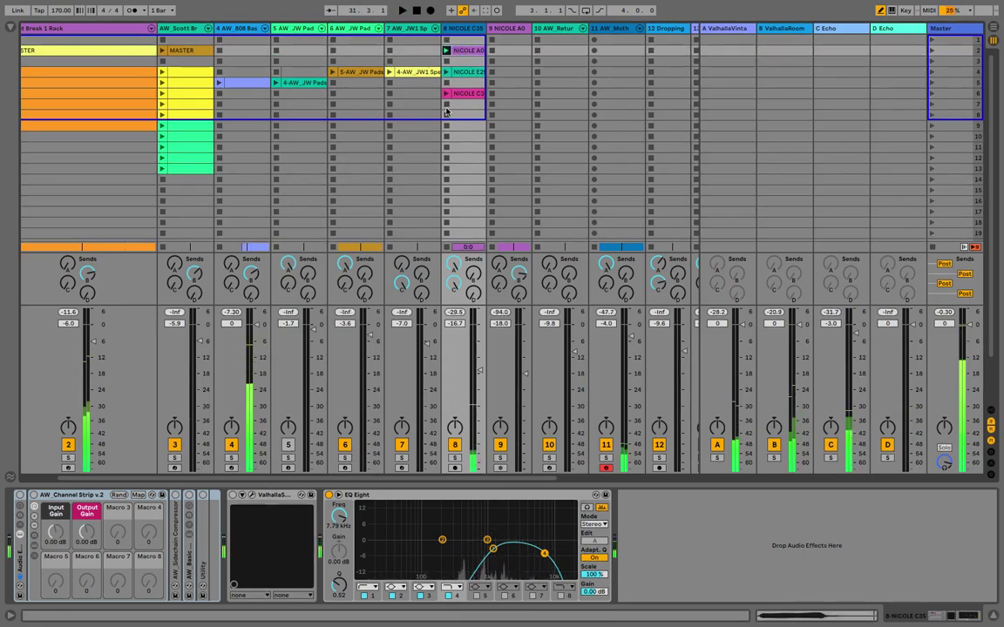
pyautogui.click(446, 93)
pyautogui.press('Tab')
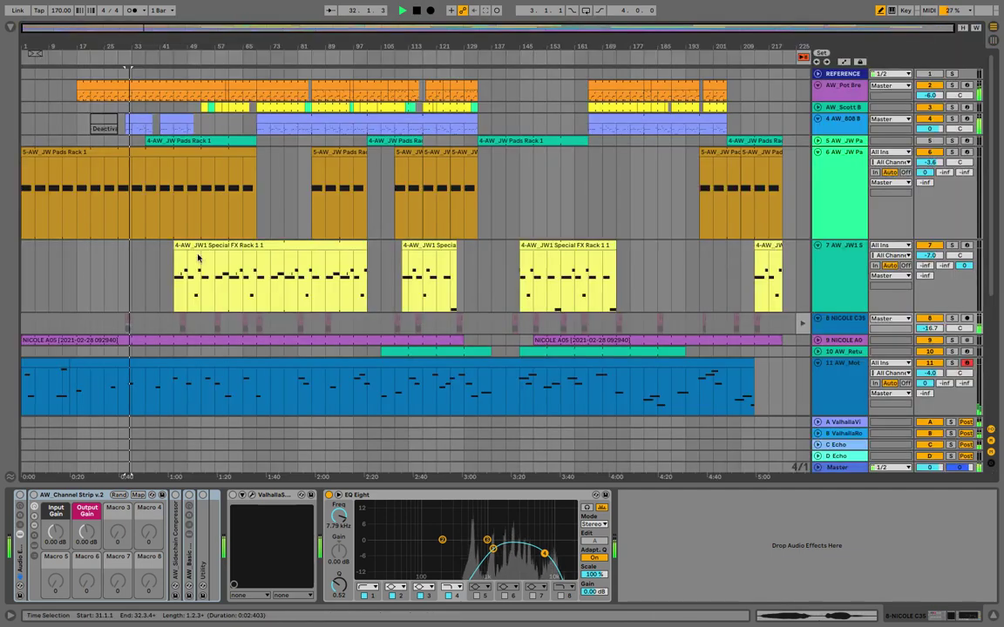
pyautogui.press('space')
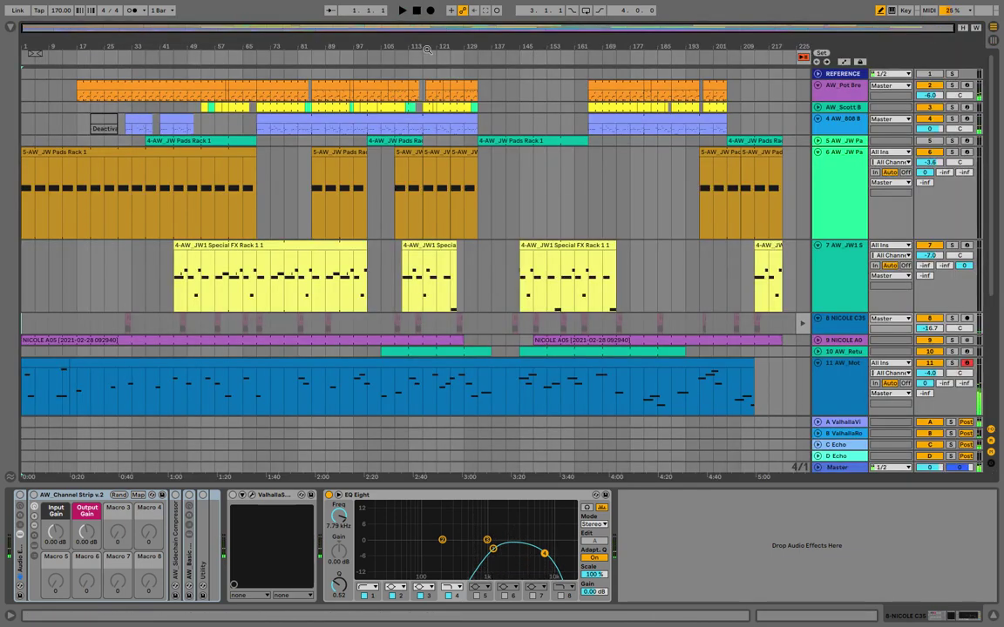
pyautogui.click(802, 322)
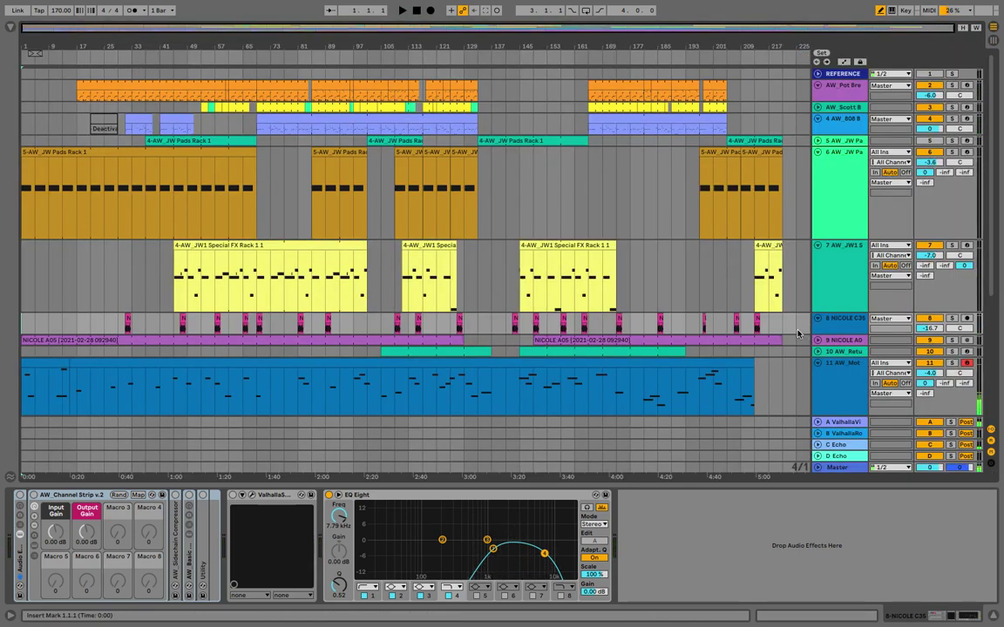
# Play the arrangement from bar 1 and enlarge track 8 to expose its routing and sends
pyautogui.press('space')
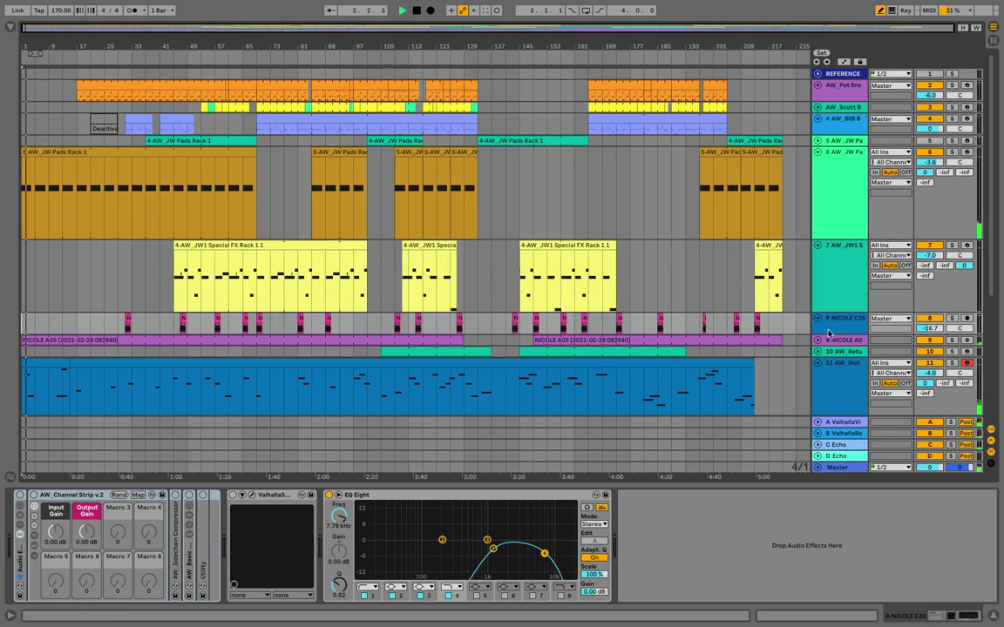
pyautogui.moveTo(829, 335); pyautogui.dragTo(828, 366)
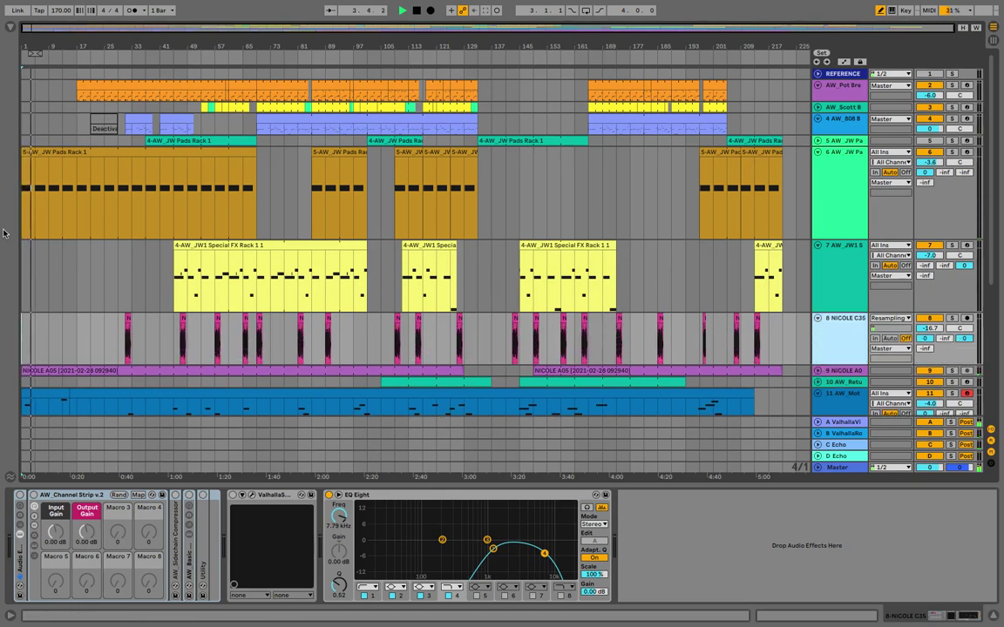
# Paste the copied sample clip onto track 8 in the intro at bar 5
pyautogui.moveTo(23, 44); pyautogui.dragTo(133, 305)
pyautogui.click(139, 340)
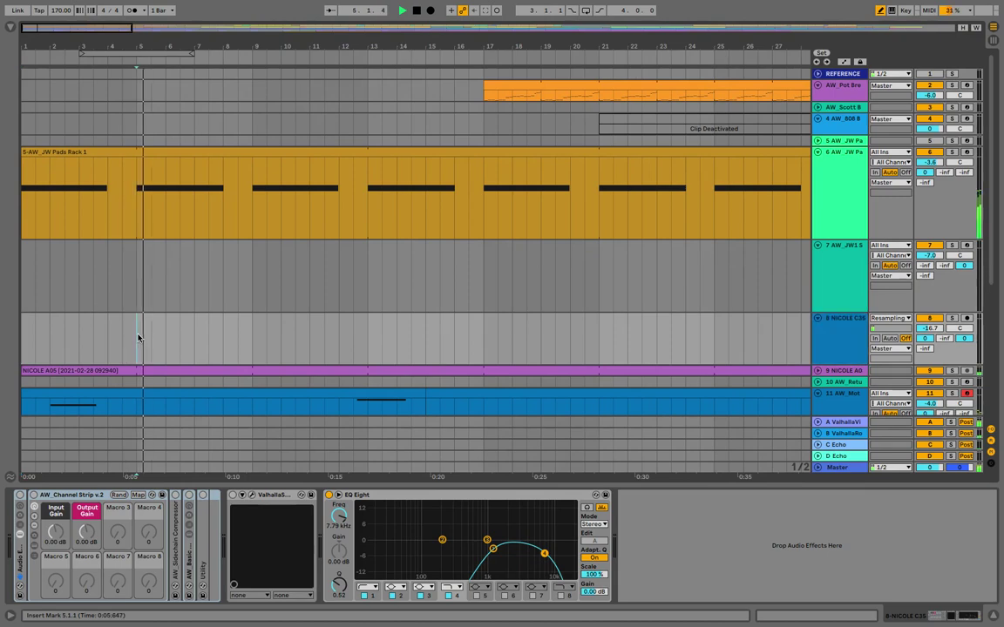
pyautogui.hotkey('ctrl', 'v')
# Set track 8's volume to -15.5 dB and restart playback to hear the pasted clip
pyautogui.click(846, 337)
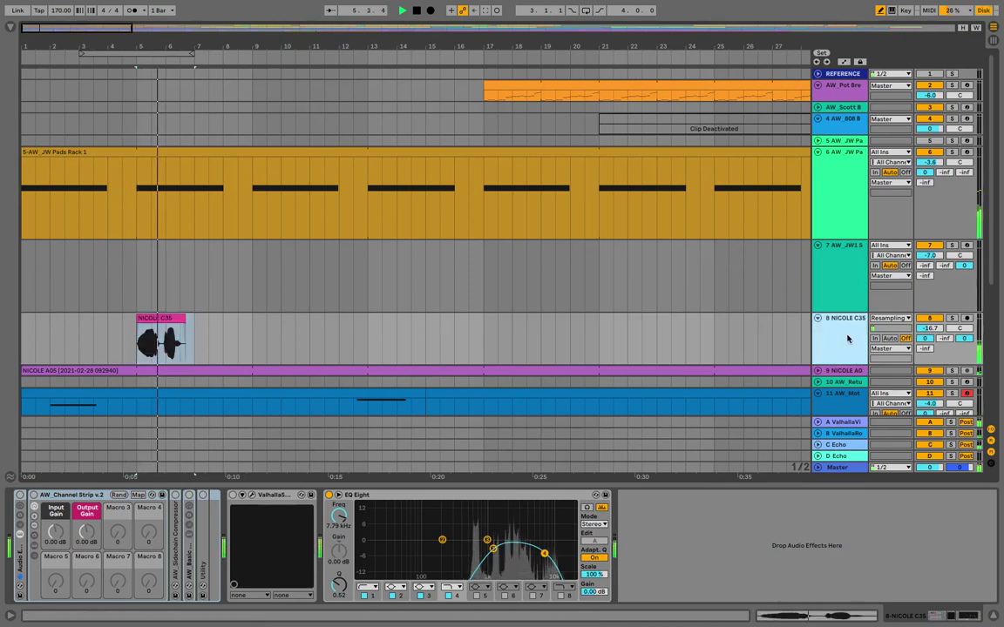
pyautogui.moveTo(923, 328)
pyautogui.mouseDown()
pyautogui.moveTo(923, 320)
pyautogui.moveTo(920, 331)
pyautogui.mouseUp()
pyautogui.press('space')
pyautogui.press('space')
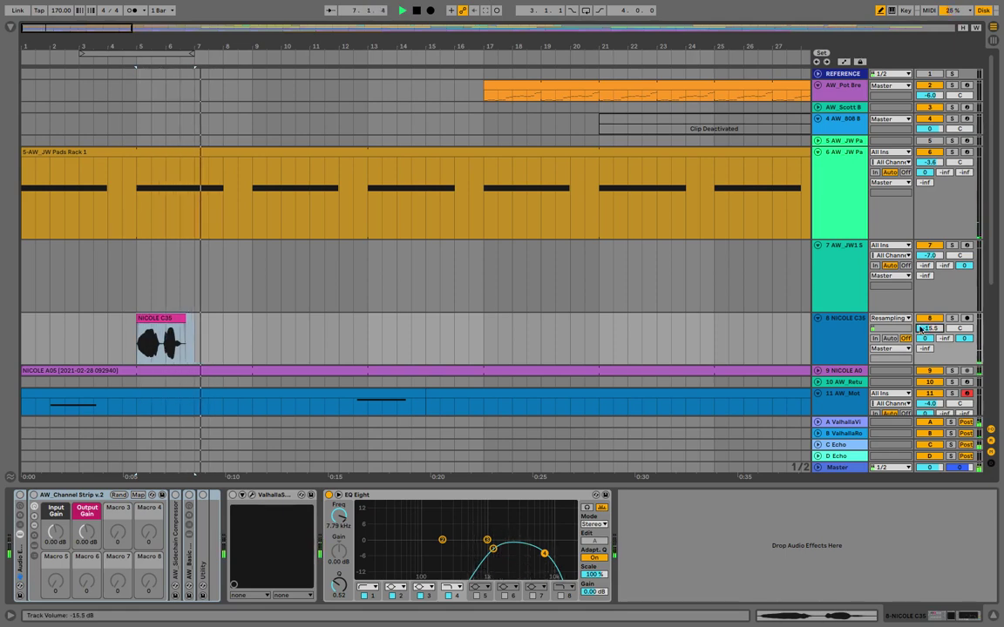
# Route track 8's audio output to Sends Only
pyautogui.click(844, 342)
pyautogui.press('super+alt+i')
pyautogui.press('super+alt+i')
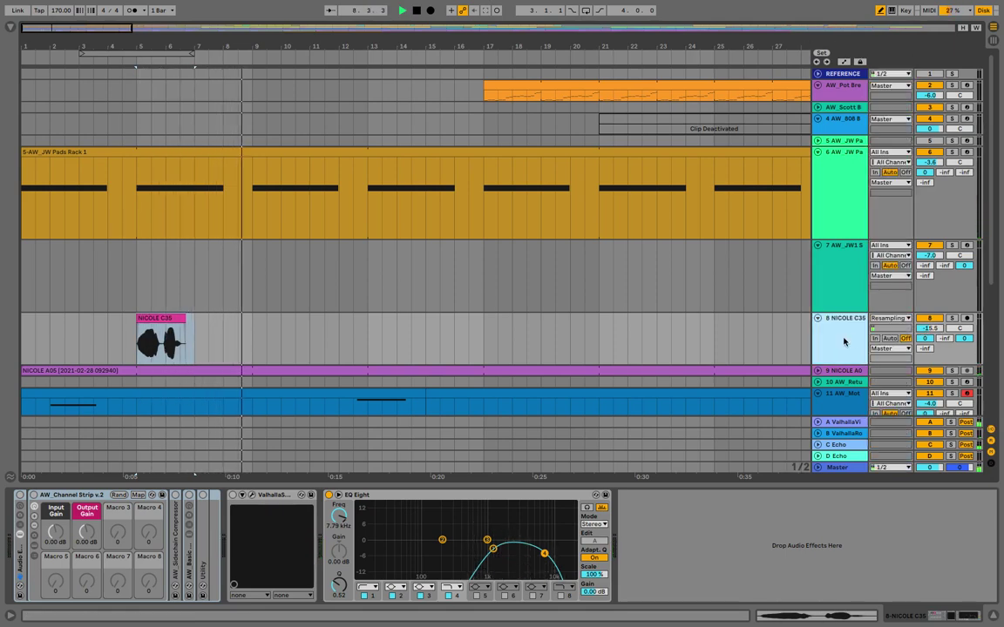
pyautogui.click(882, 347)
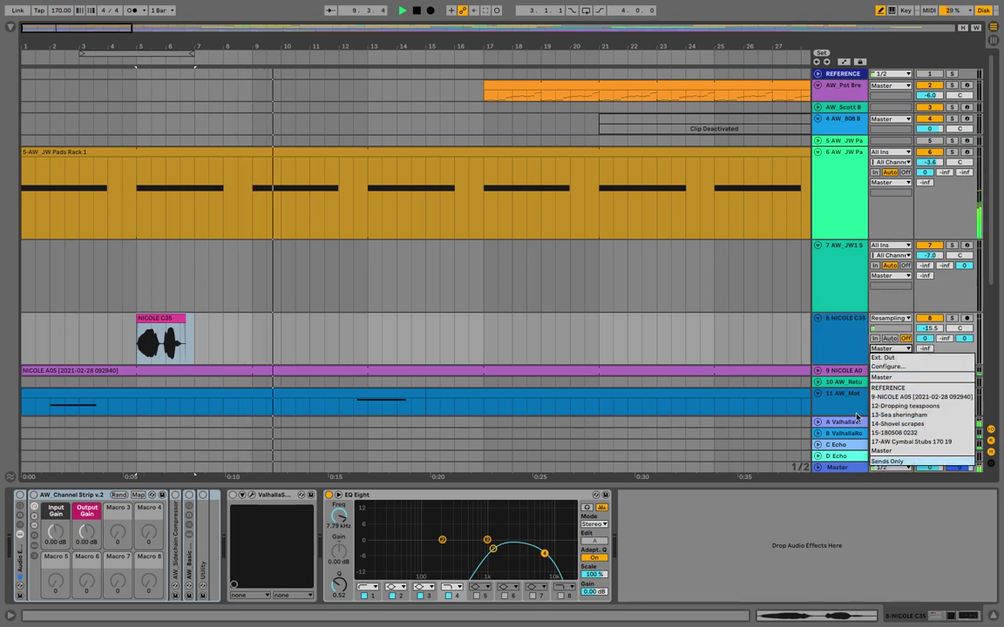
pyautogui.click(887, 461)
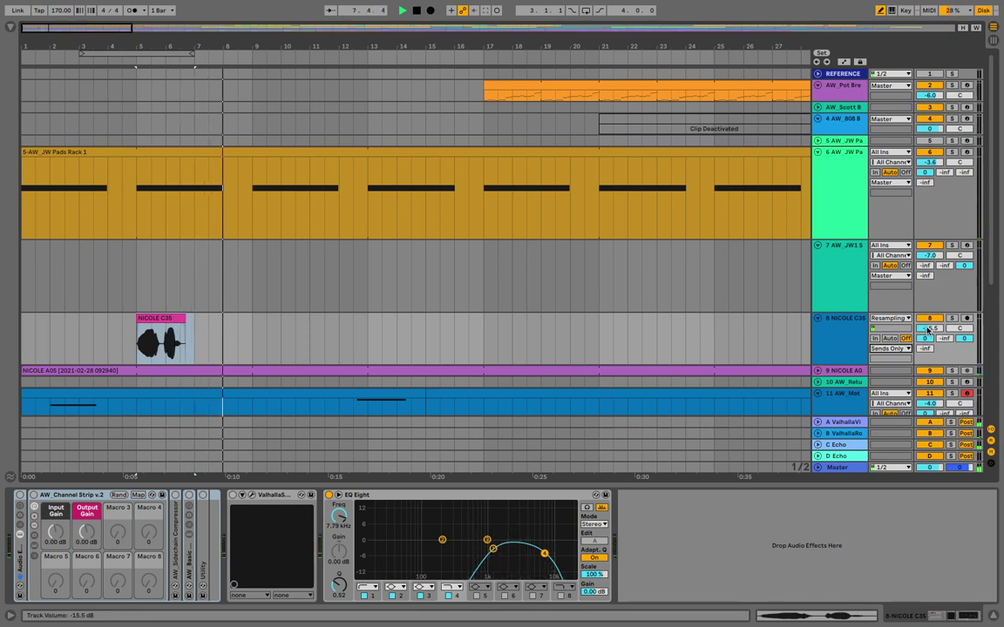
# Raise the volume of track 8, the resampled vocal track, to -14.5 dB
pyautogui.moveTo(928, 330); pyautogui.dragTo(928, 320)
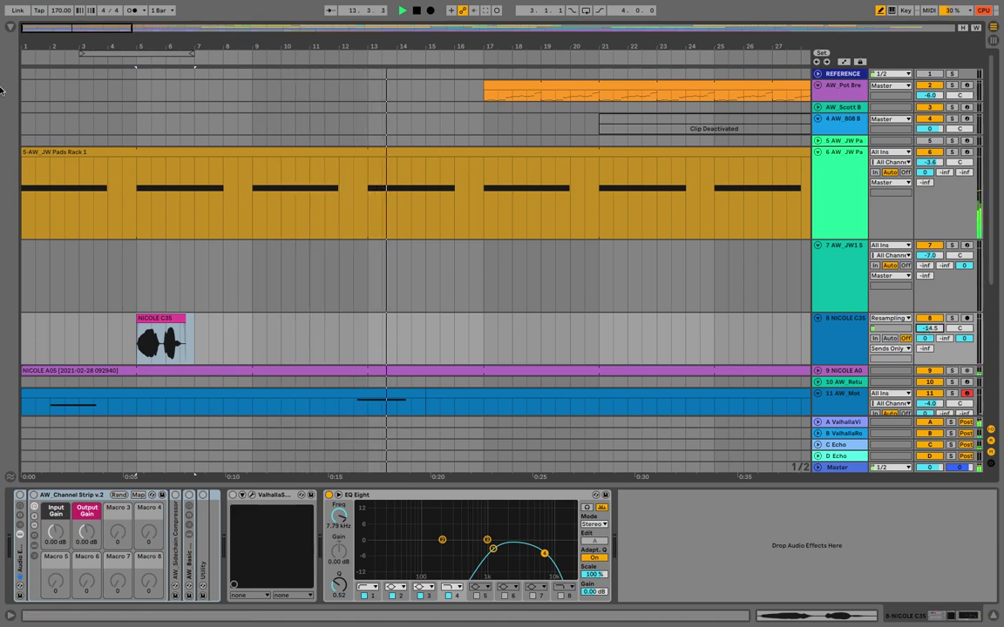
pyautogui.scroll(-5, 378, 236)
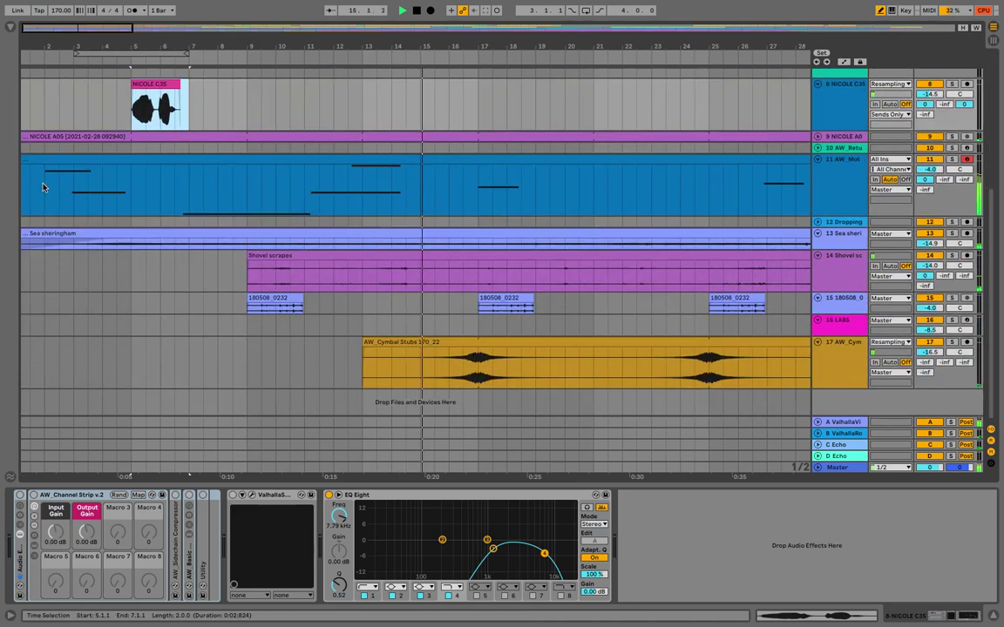
pyautogui.click(9, 27)
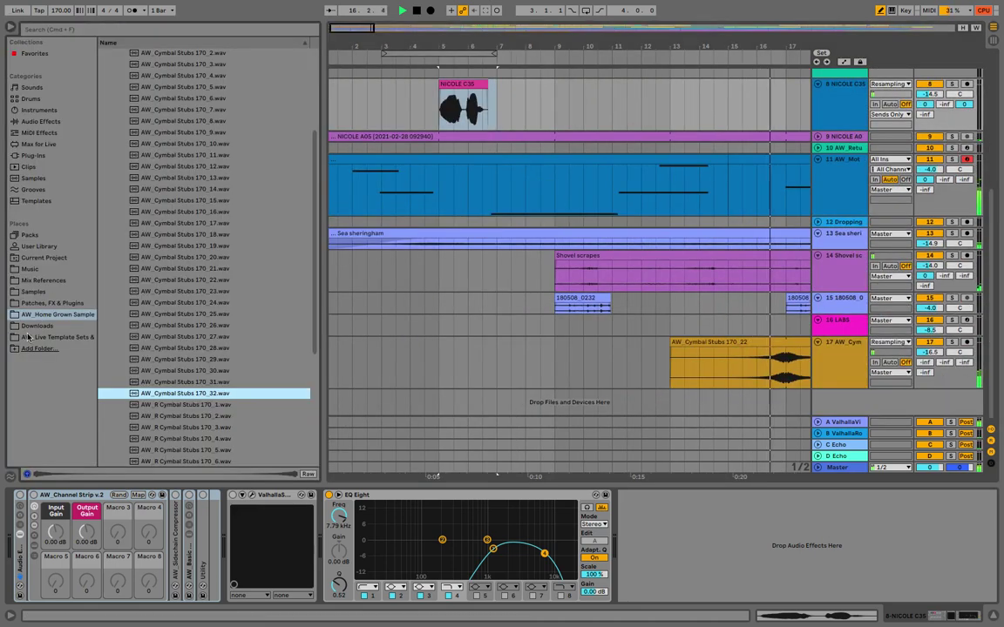
pyautogui.click(10, 27)
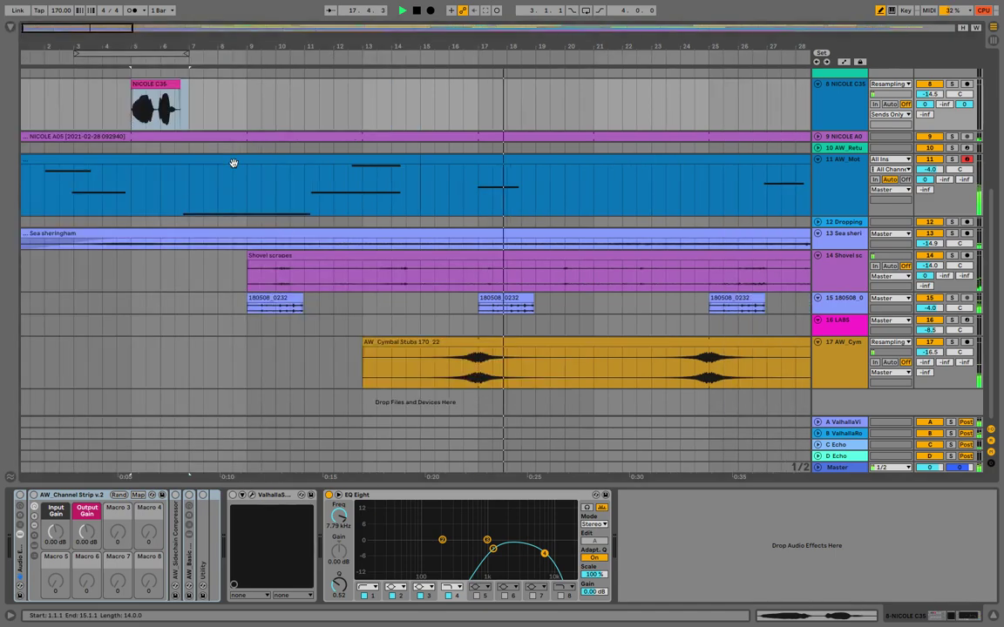
# Open the first AW_Pot Break clip and examine its MIDI note pattern
pyautogui.scroll(5, 232, 161)
pyautogui.click(870, 99)
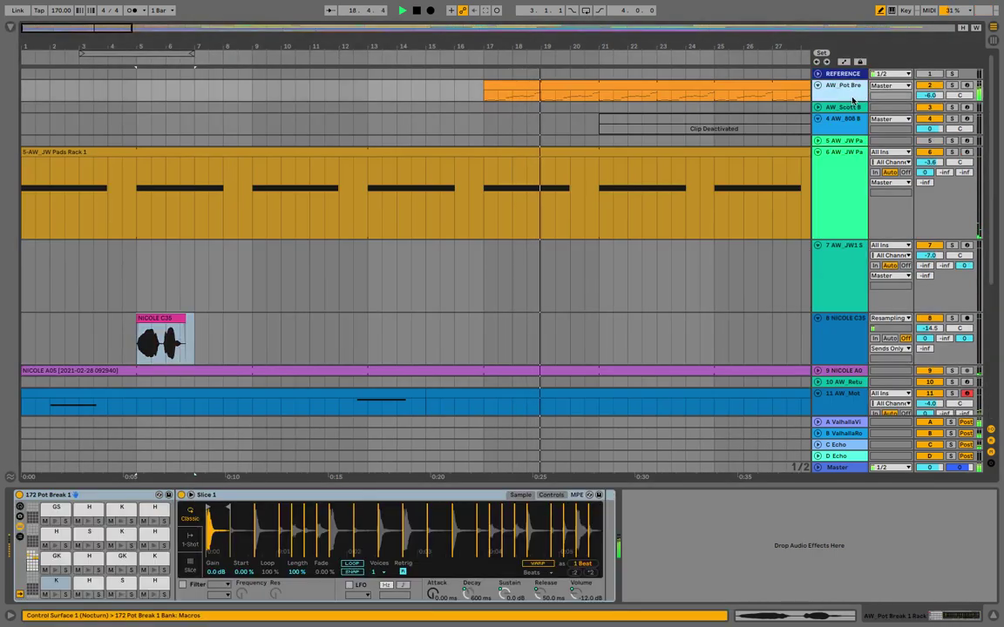
pyautogui.doubleClick(525, 85)
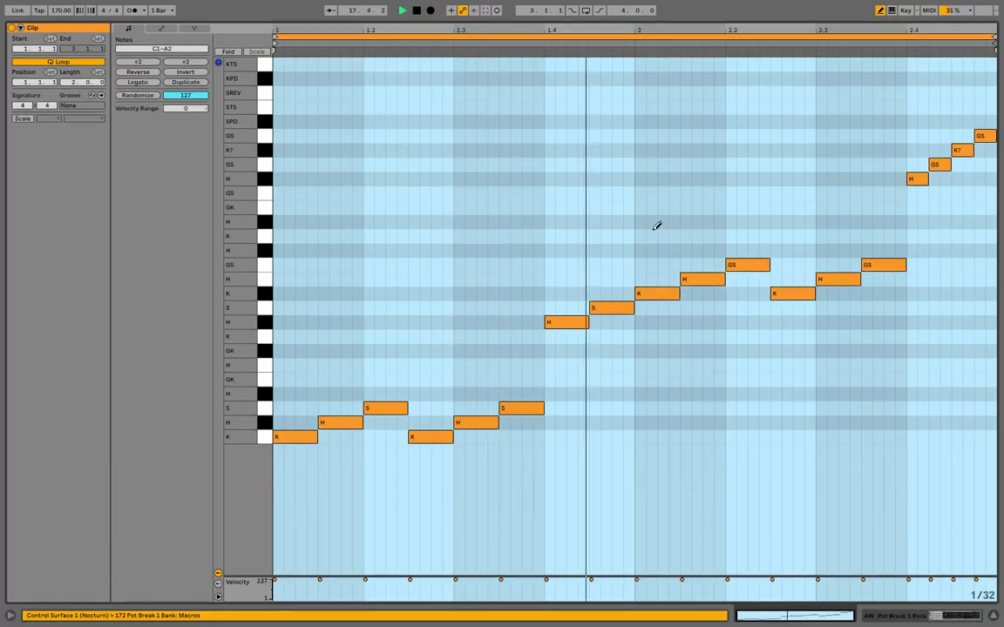
pyautogui.hotkey('shift', 'Tab')
pyautogui.hscroll(3, 606, 73)
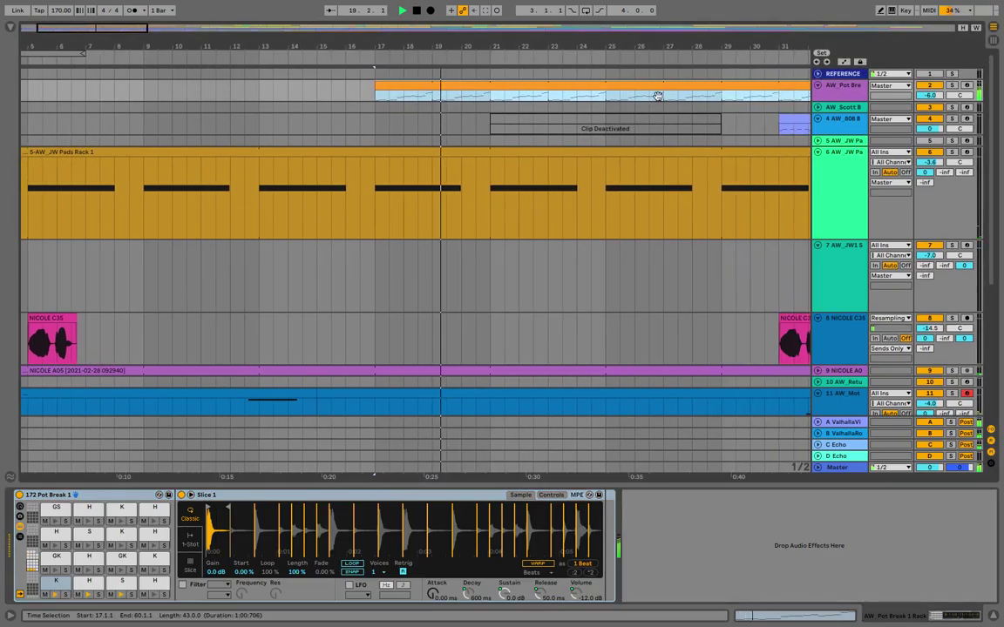
# Audition the AW_Pot Break 1 Rack clips in scenes 5 to 9 of the Session View
pyautogui.press('Tab')
pyautogui.hscroll(-3, 237, 181)
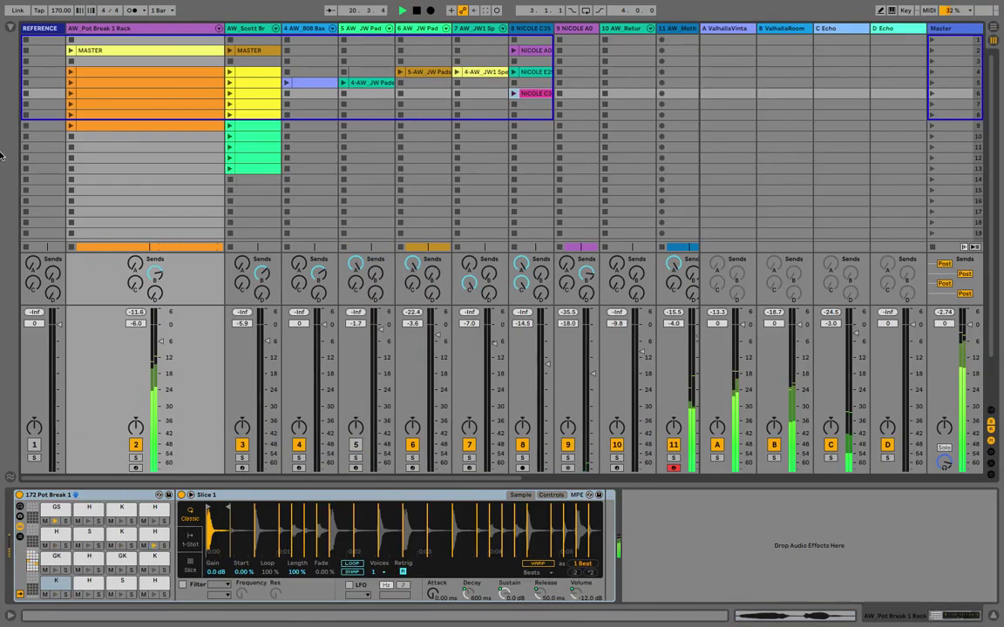
pyautogui.click(70, 94)
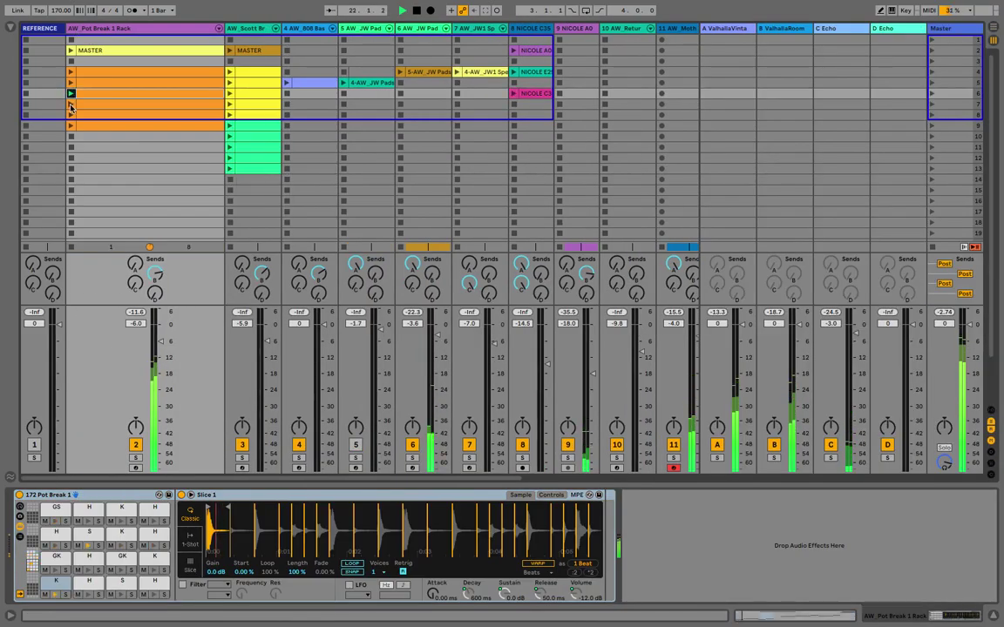
pyautogui.click(71, 105)
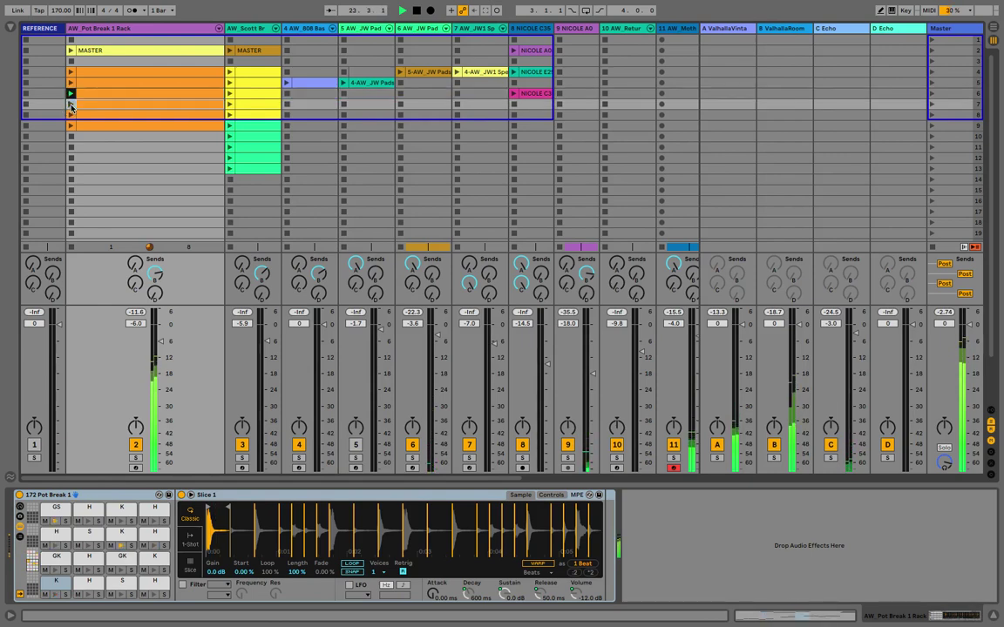
pyautogui.click(70, 115)
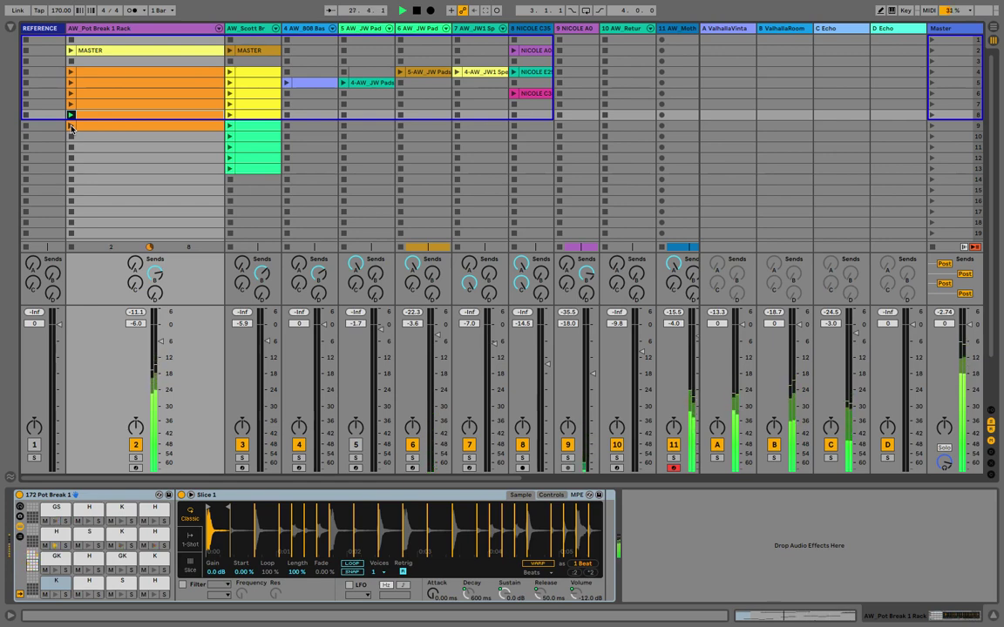
pyautogui.click(71, 127)
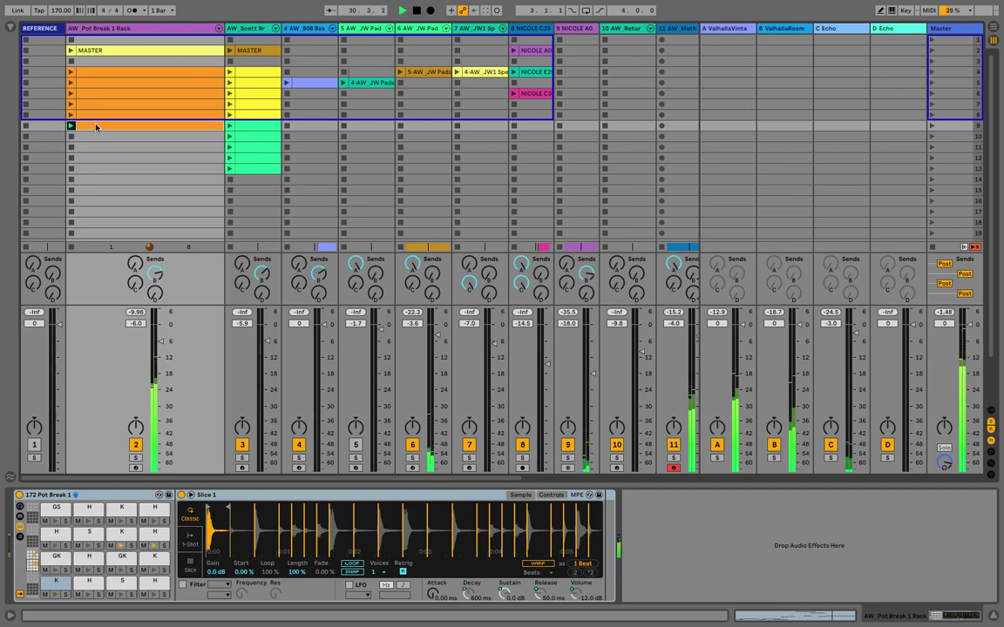
pyautogui.click(69, 83)
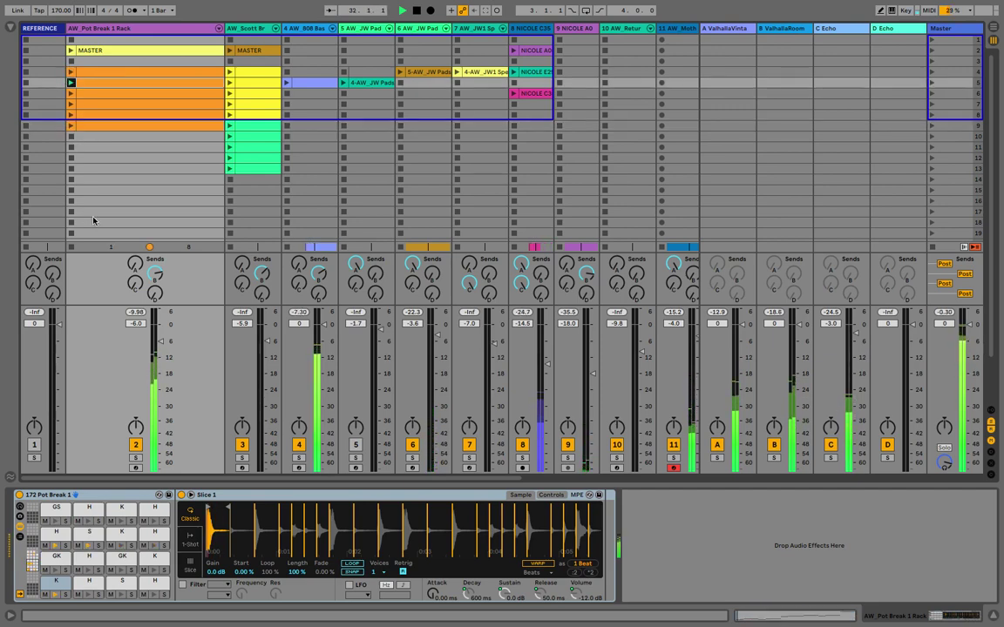
pyautogui.click(70, 126)
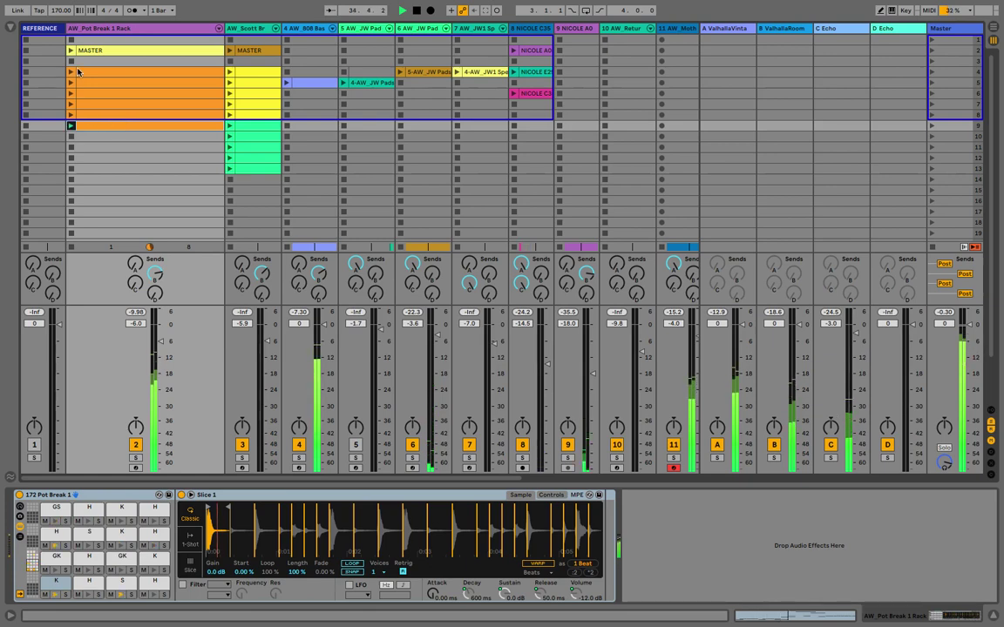
# Return the AW_Pot Break track to arrangement playback and show the whole arrangement
pyautogui.press('Tab')
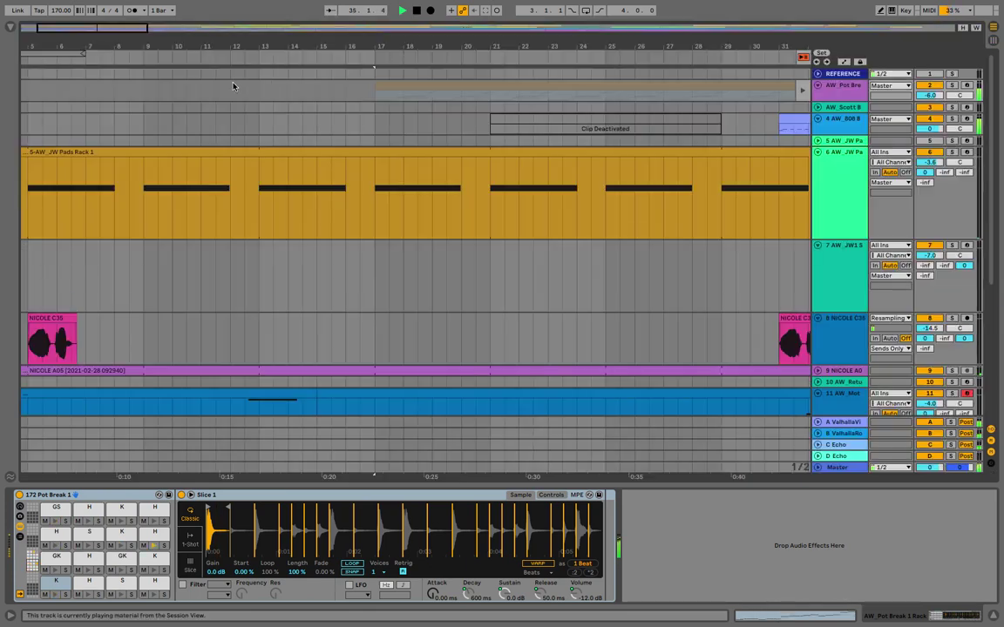
pyautogui.click(804, 88)
pyautogui.press('w')
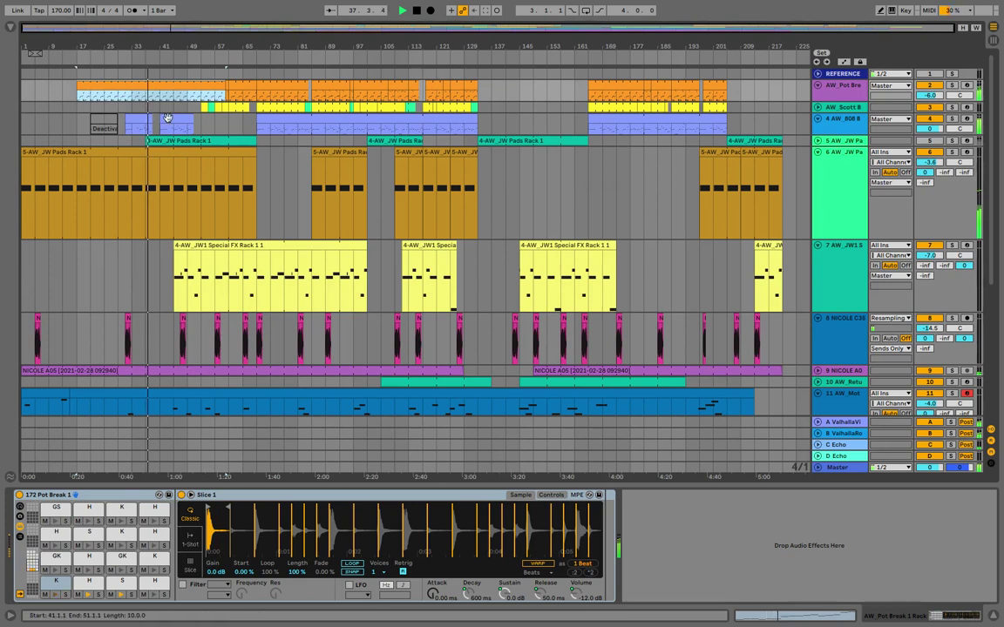
# Enlarge the AW_Pot Break track's lane and place the insert marker at 17.1.1
pyautogui.click(825, 100)
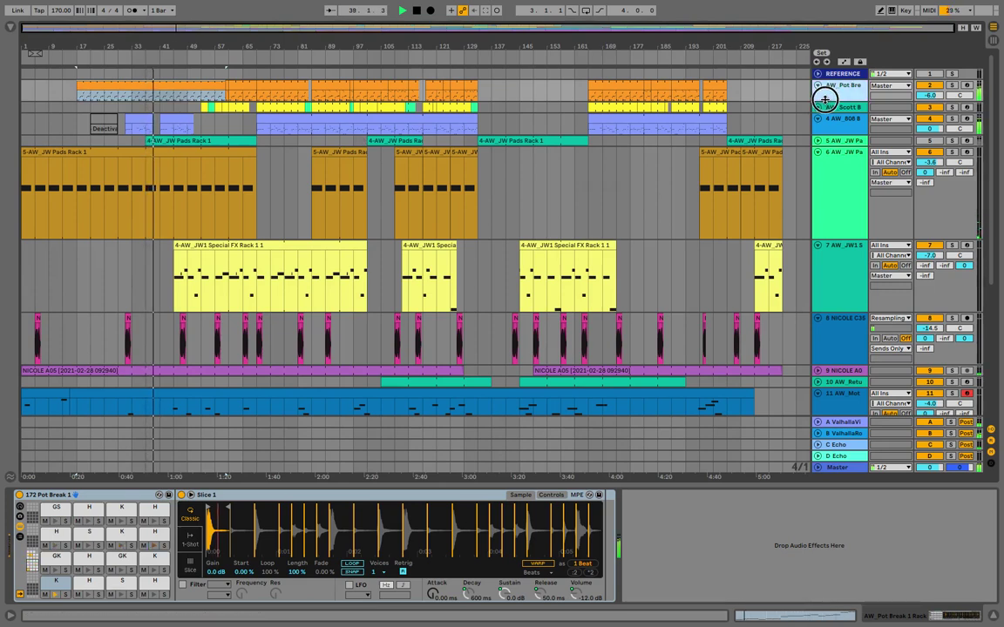
pyautogui.moveTo(825, 100); pyautogui.dragTo(825, 160)
pyautogui.click(77, 146)
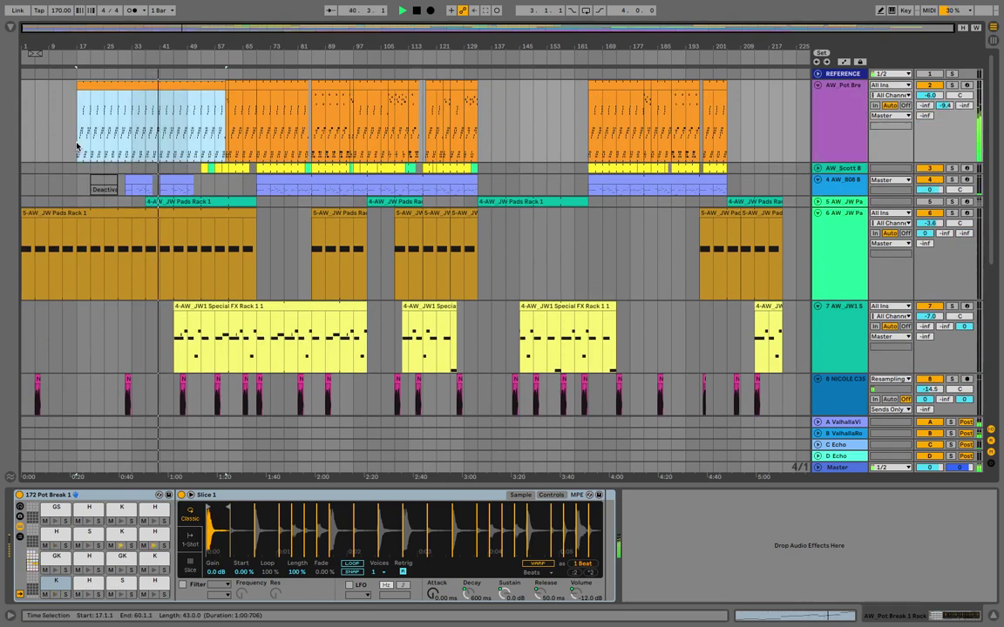
pyautogui.click(89, 203)
# Lower the volume of track 11 to -7.5 dB
pyautogui.scroll(-7, 370, 416)
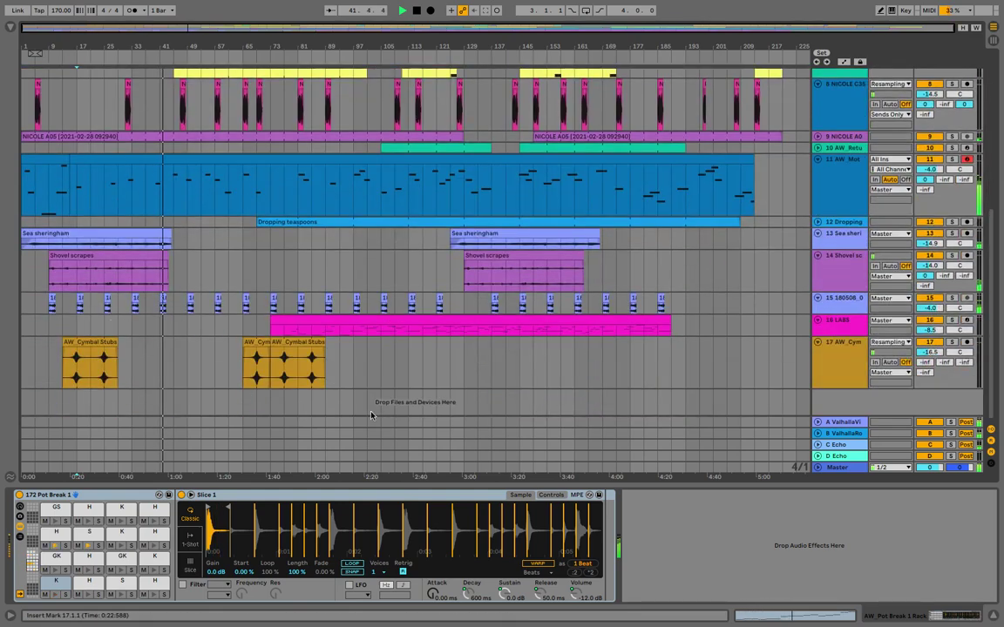
pyautogui.scroll(6, 694, 248)
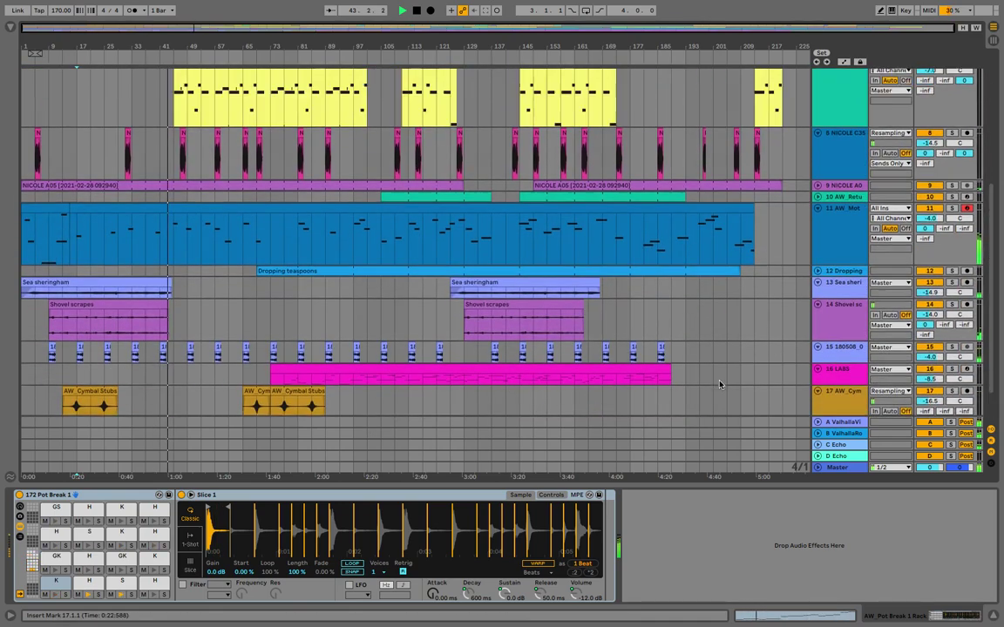
pyautogui.scroll(-5, 590, 393)
pyautogui.scroll(7, 259, 289)
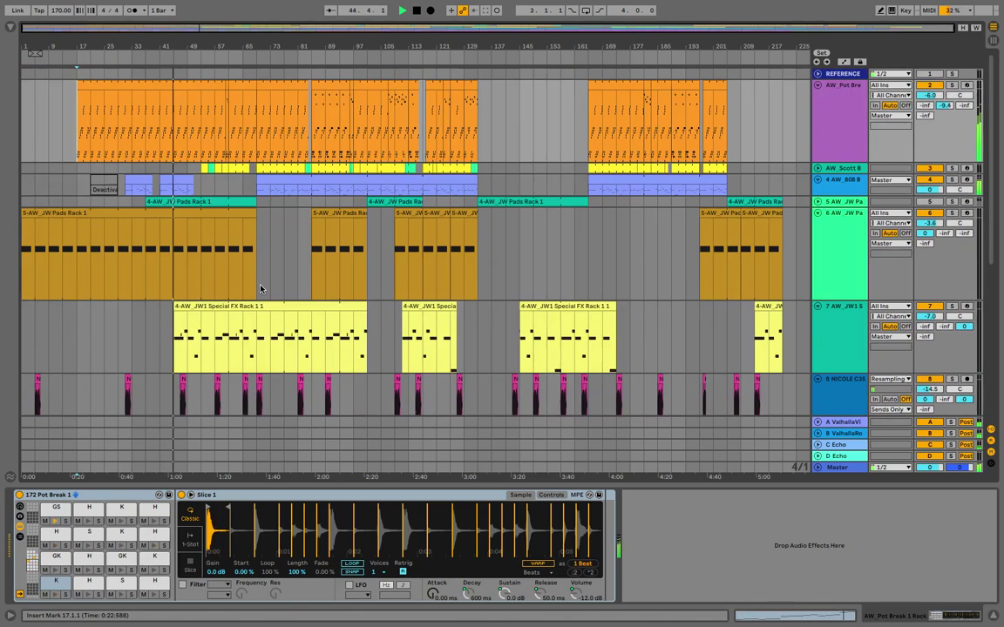
pyautogui.scroll(-7, 244, 273)
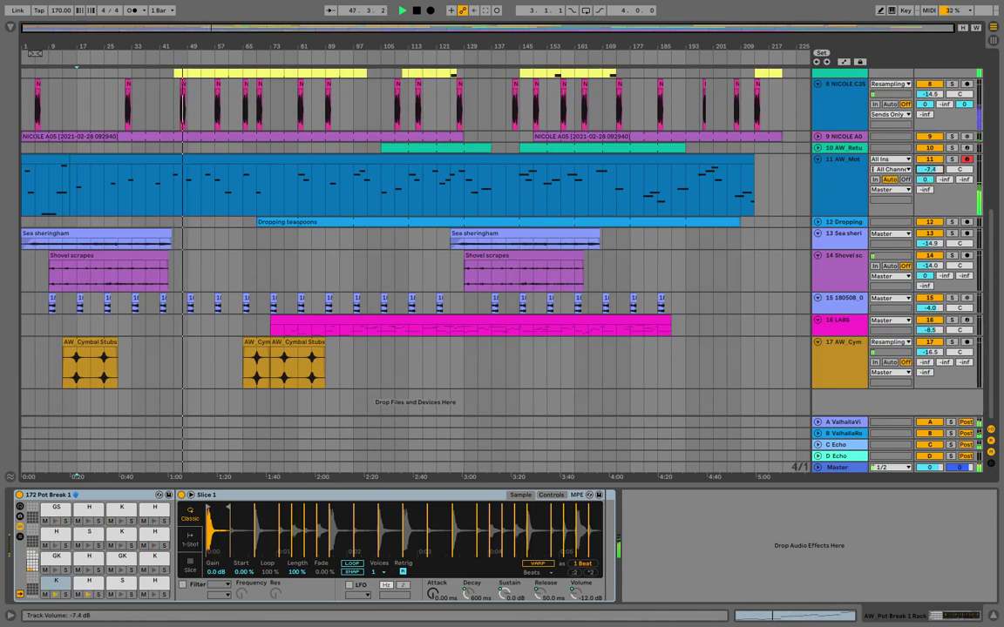
pyautogui.scroll(3, 188, 81)
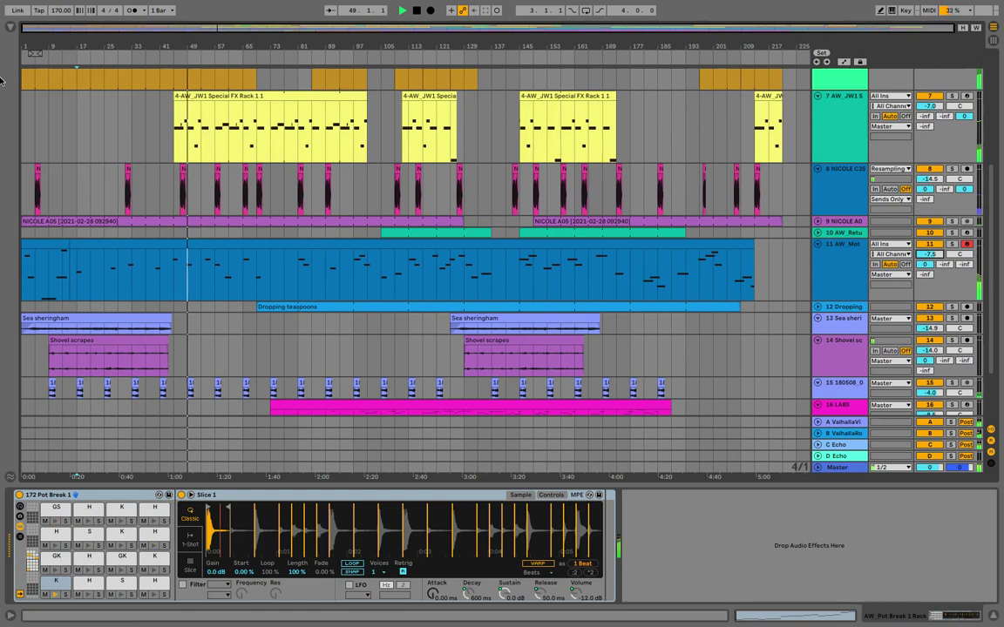
# Display the AW_Scott Break track's devices and bring its rack's sliced drum pads into view
pyautogui.click(190, 97)
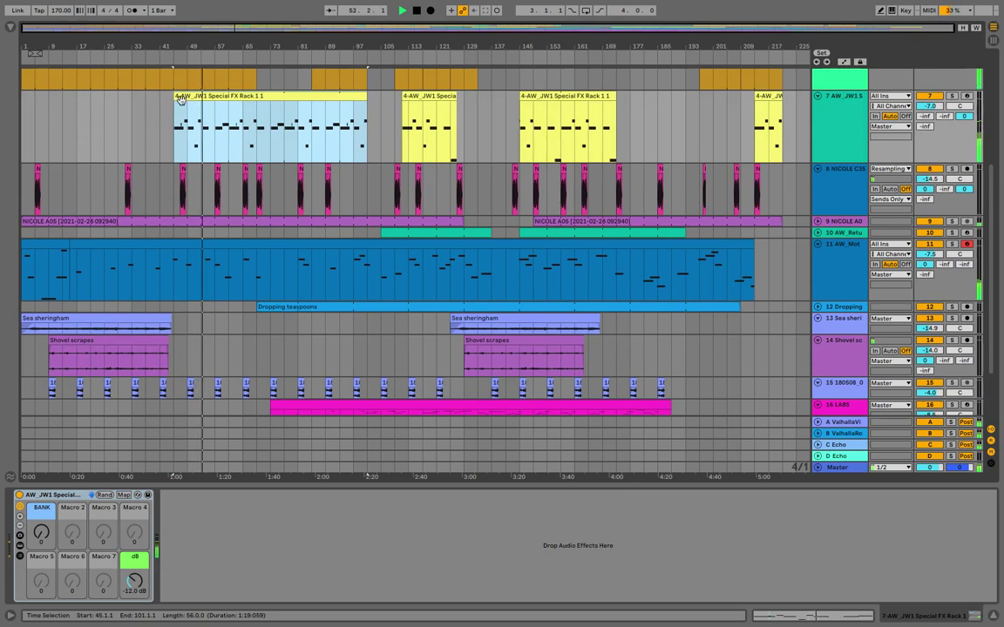
pyautogui.scroll(5, 850, 155)
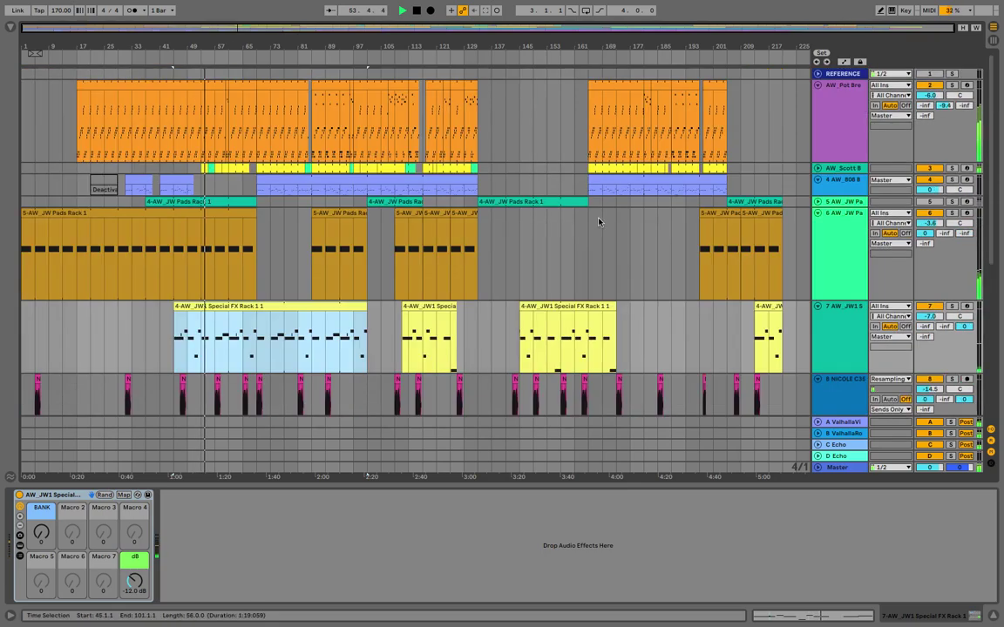
pyautogui.click(830, 168)
pyautogui.click(832, 149)
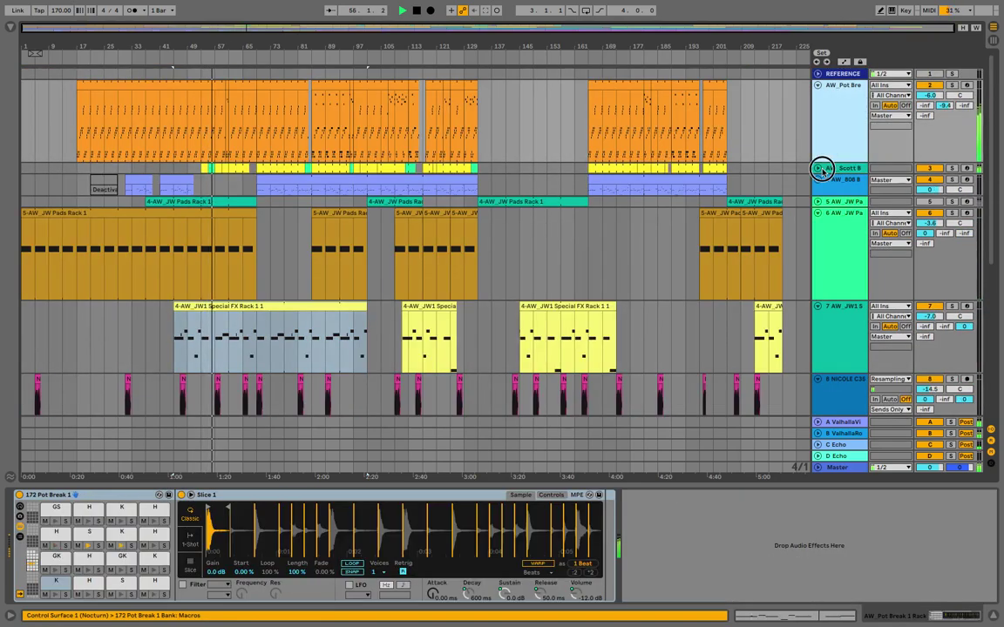
pyautogui.click(822, 168)
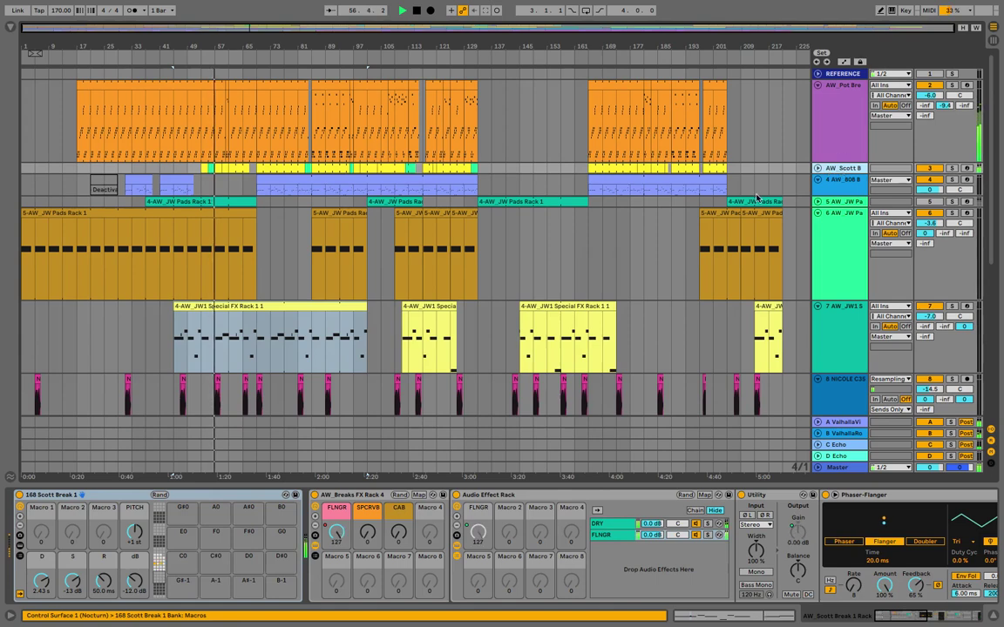
pyautogui.click(159, 563)
pyautogui.hscroll(2, 139, 540)
pyautogui.hscroll(-2, 138, 542)
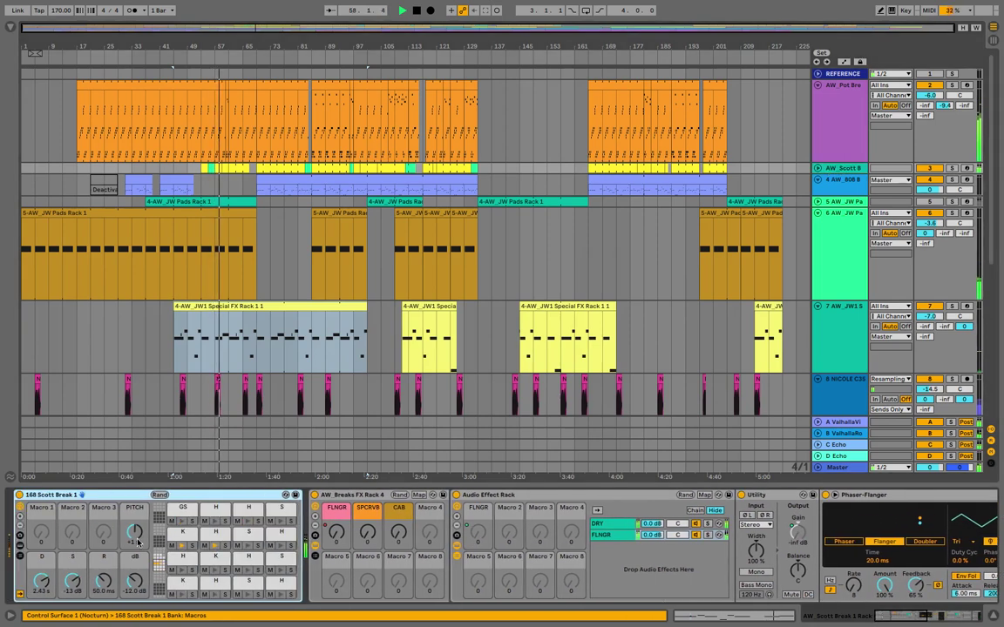
# Set the 168 Scott Break 1 rack's sustain to -inf dB and its decay to 2.05 s, and unfold the track
pyautogui.doubleClick(41, 583)
pyautogui.moveTo(69, 582); pyautogui.dragTo(70, 617)
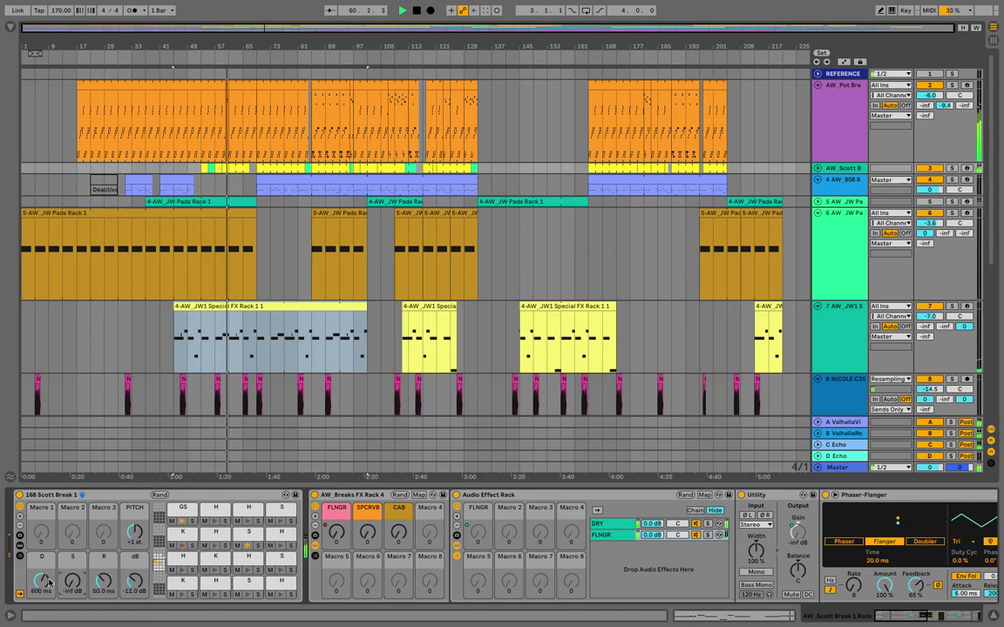
pyautogui.moveTo(41, 582); pyautogui.dragTo(40, 567)
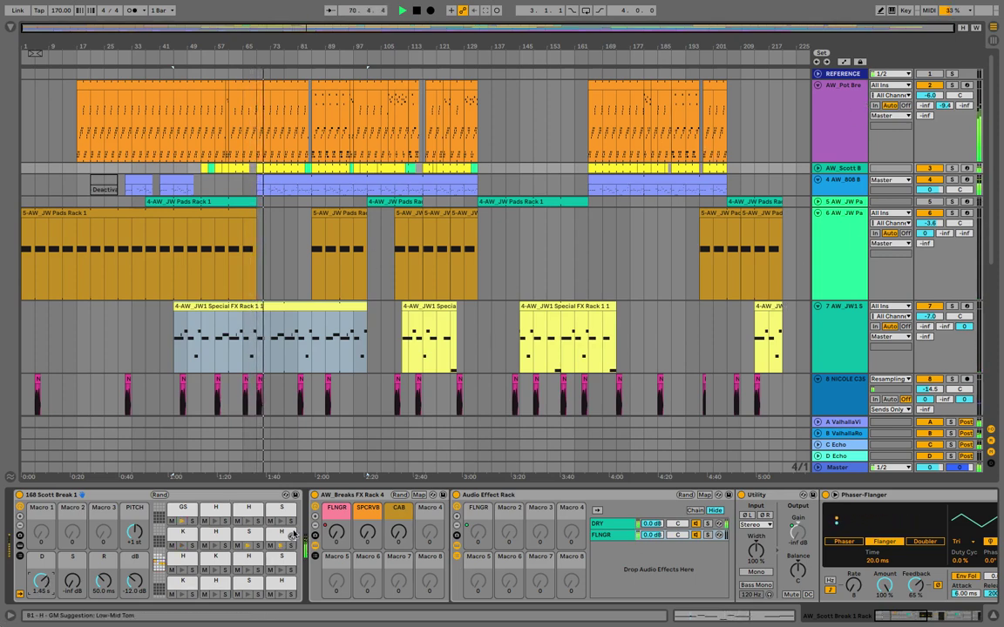
pyautogui.click(818, 169)
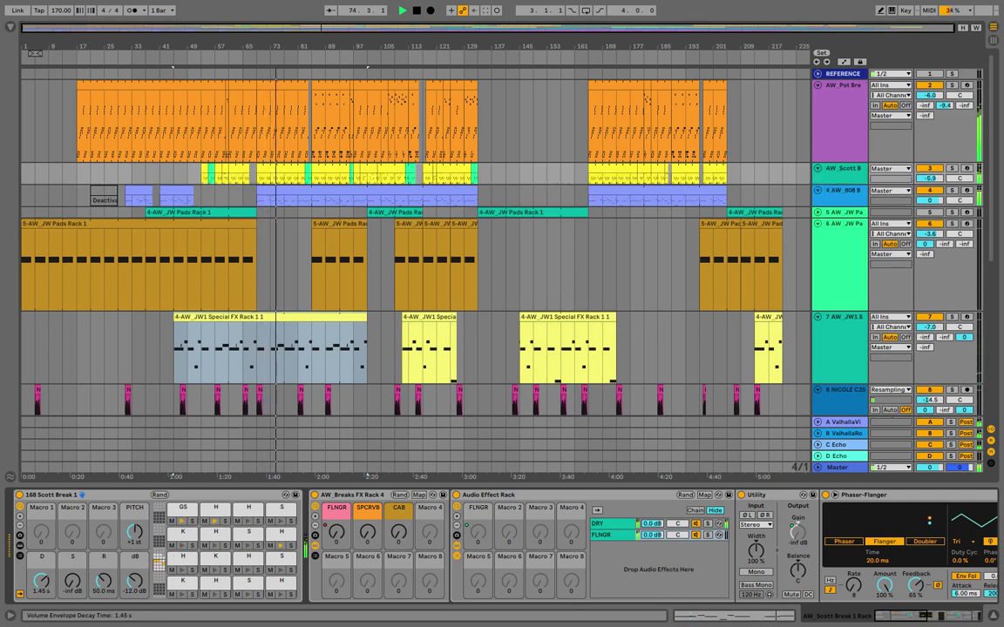
pyautogui.moveTo(41, 582); pyautogui.dragTo(41, 575)
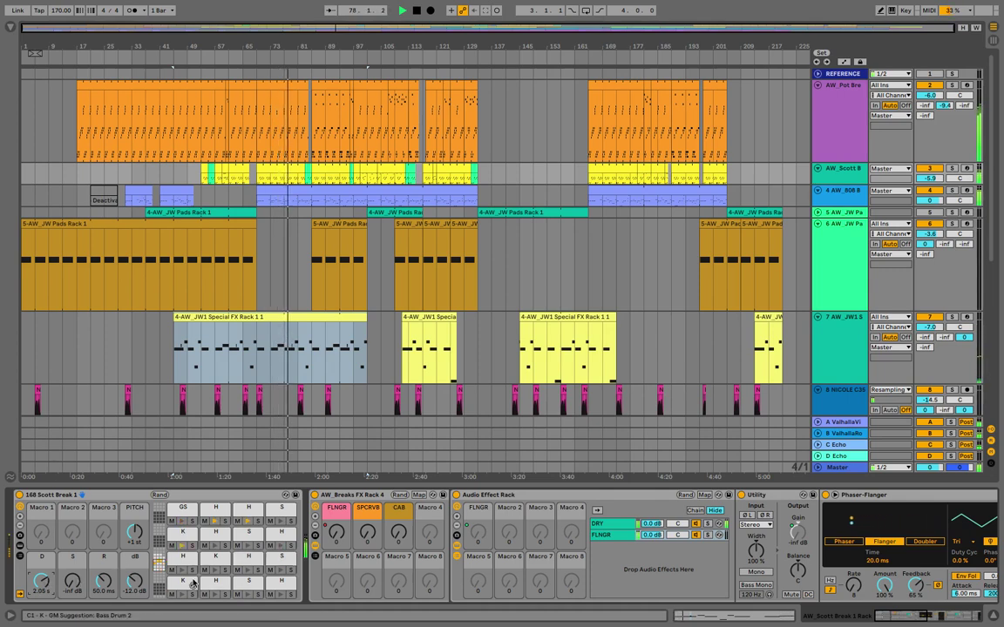
# Add the Drum Buss effect from Drive & Color directly after the 168 Scott Break 1 rack
pyautogui.click(10, 27)
pyautogui.click(32, 122)
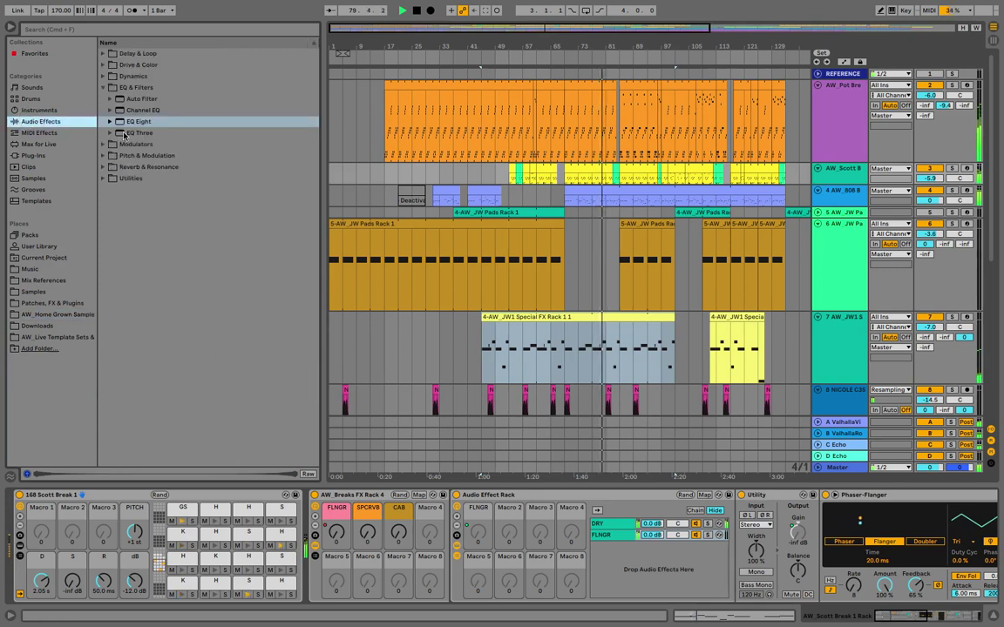
pyautogui.click(102, 66)
pyautogui.moveTo(122, 99); pyautogui.dragTo(307, 549)
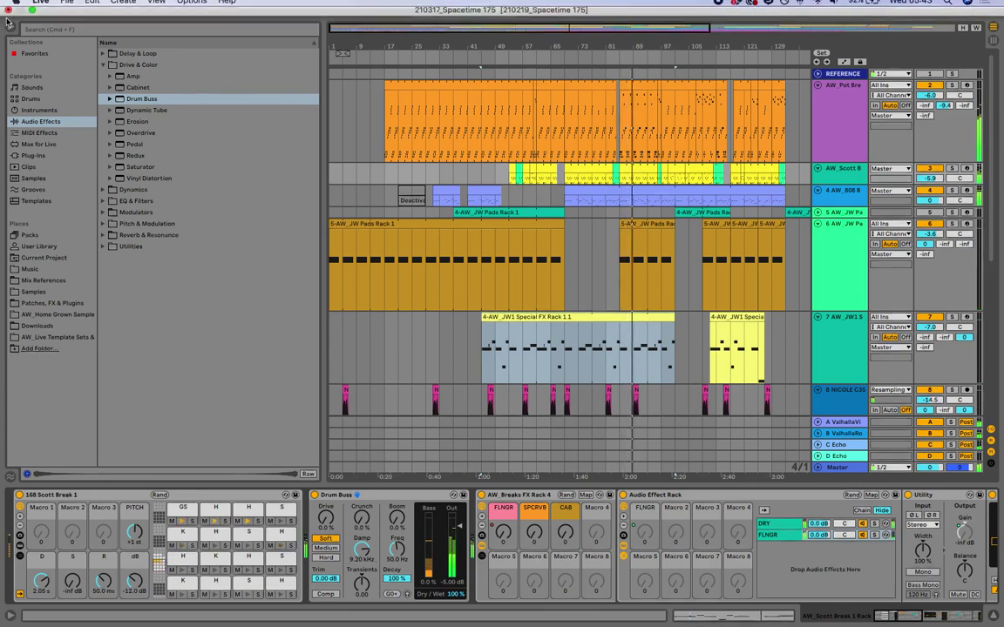
# Restart playback from bar 17, where the AW_Pot Break drums begin
pyautogui.click(385, 127)
pyautogui.press('space')
pyautogui.press('space')
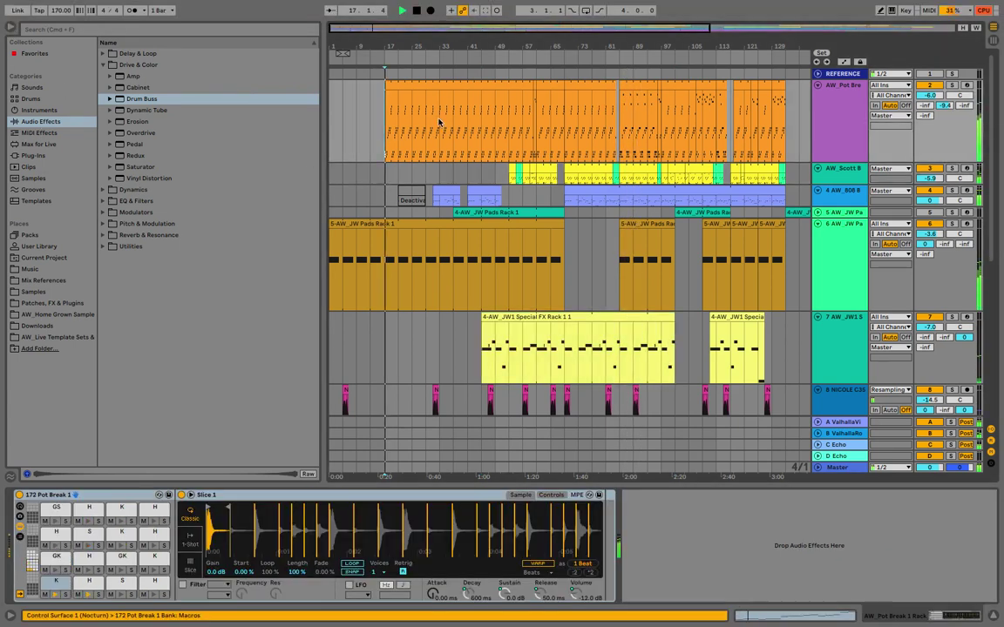
# Audition an orange AW_Pot Break clip in the Session view, and return the track to its arrangement playback
pyautogui.press('Tab')
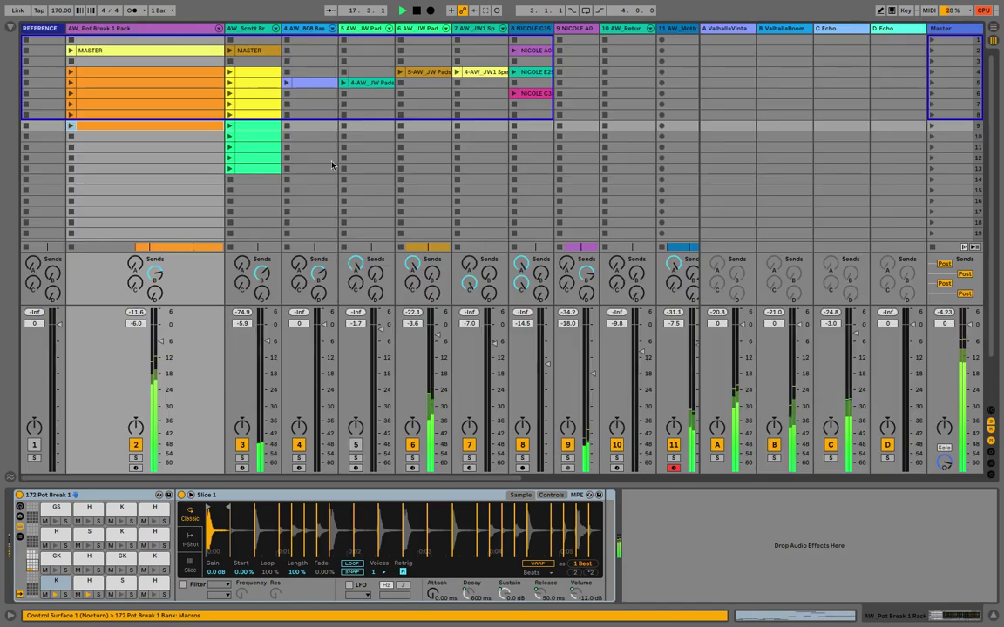
pyautogui.click(70, 82)
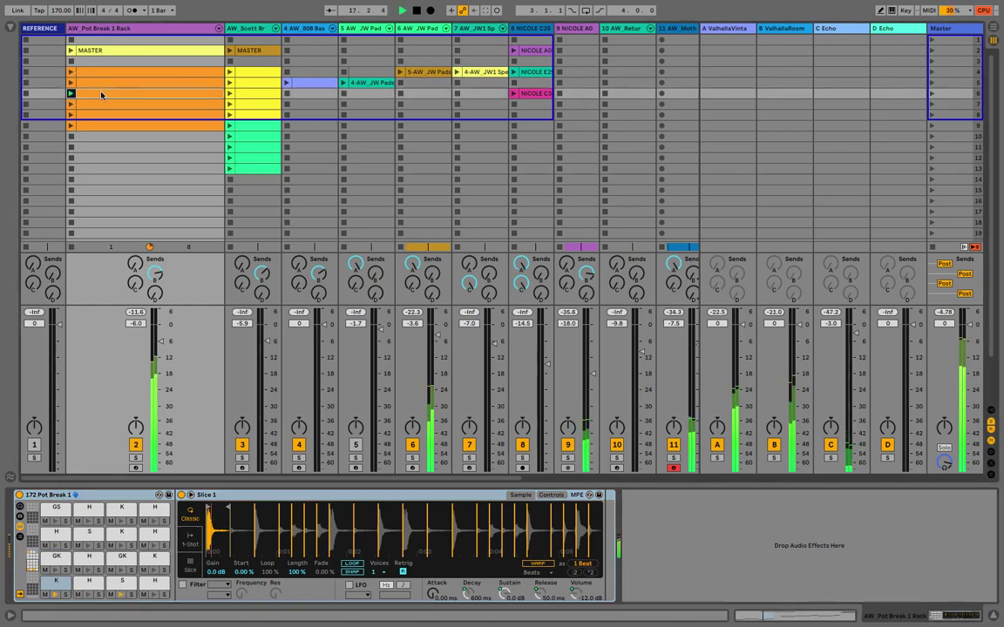
pyautogui.press('Tab')
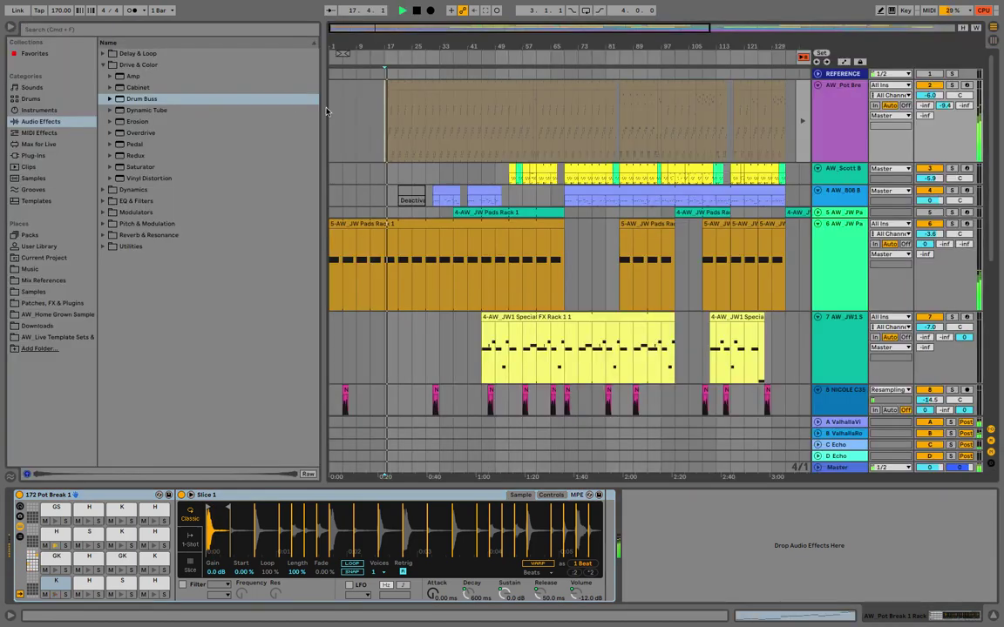
pyautogui.click(803, 59)
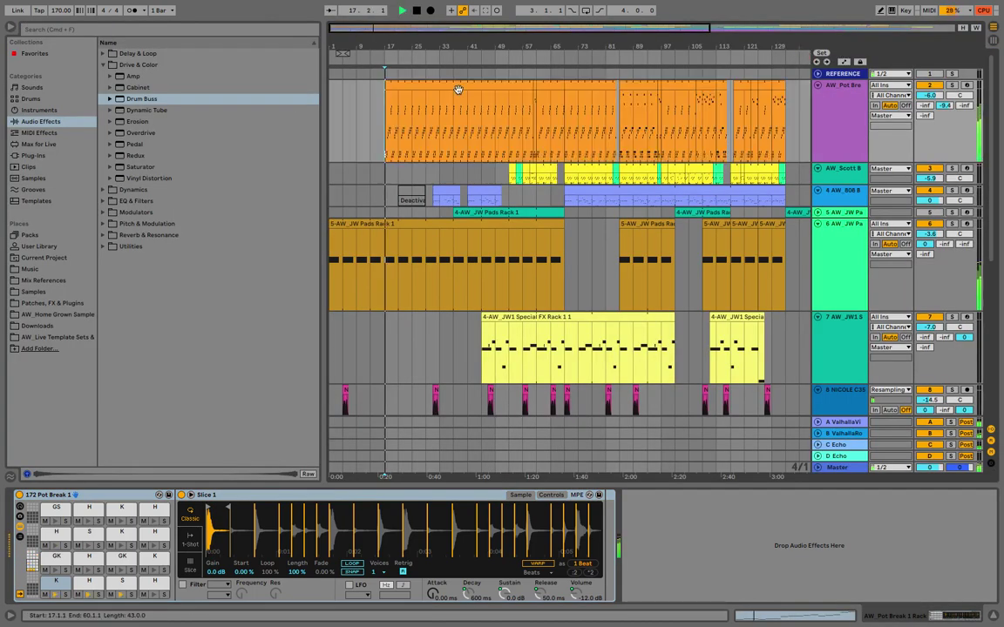
# Open the AW_Pot Break clip at bars 17 to 21 for note editing, select its last four notes, and enable draw mode
pyautogui.click(394, 105)
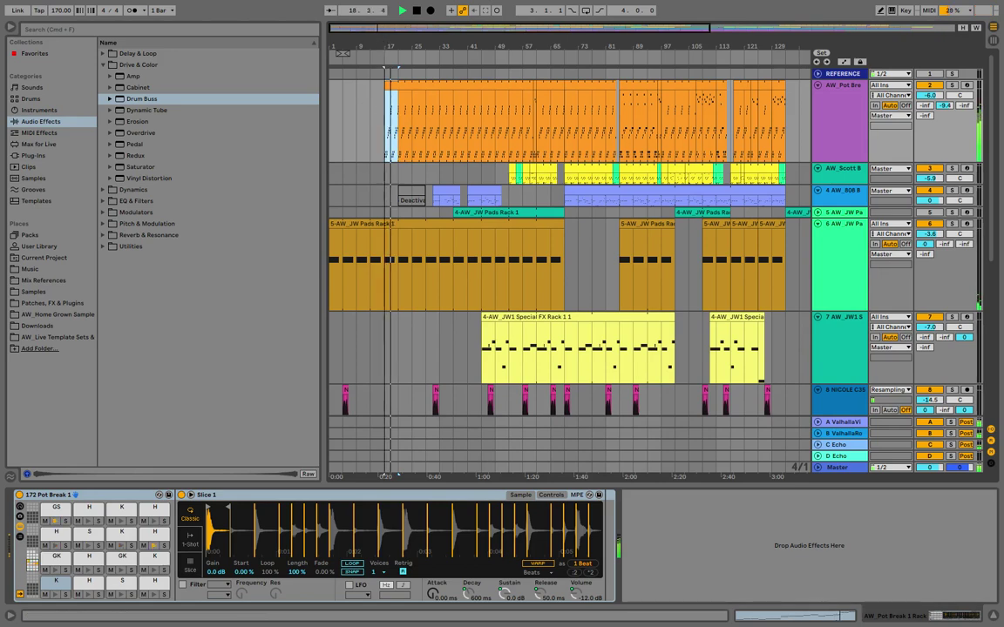
pyautogui.moveTo(387, 47); pyautogui.dragTo(393, 67)
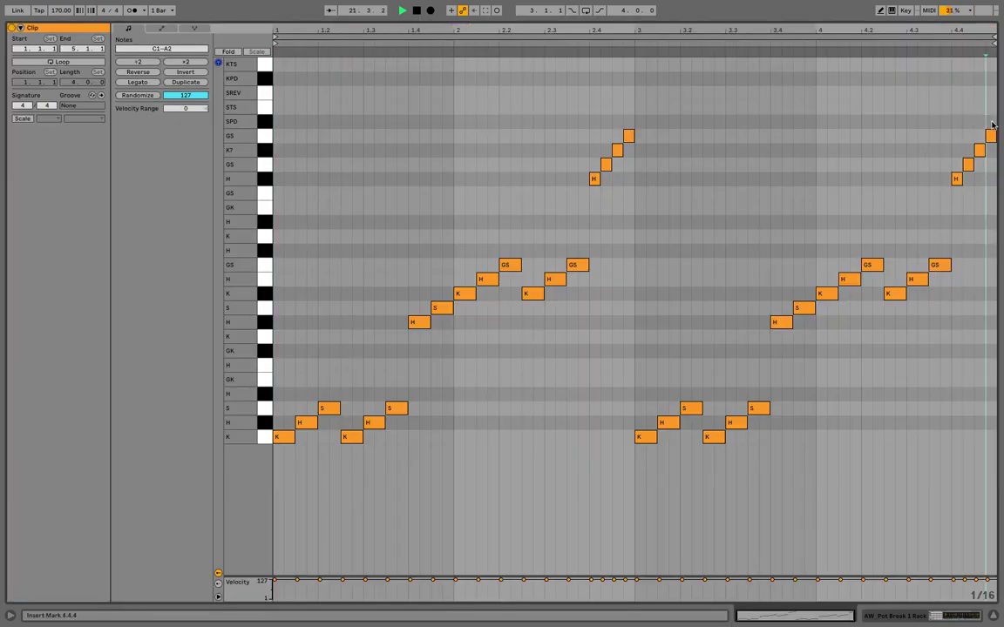
pyautogui.moveTo(994, 126); pyautogui.dragTo(923, 217)
pyautogui.press('space')
pyautogui.press('b')
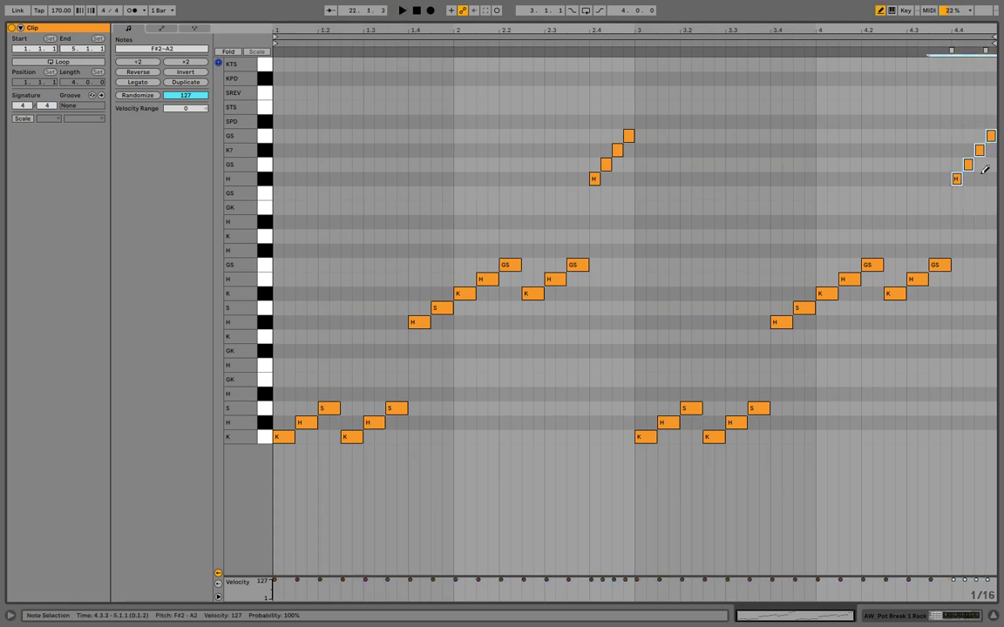
# Draw a note on the STS row at 4.4.1 and lengthen it to the clip's end at 5.1.1
pyautogui.click(955, 107)
pyautogui.press('space')
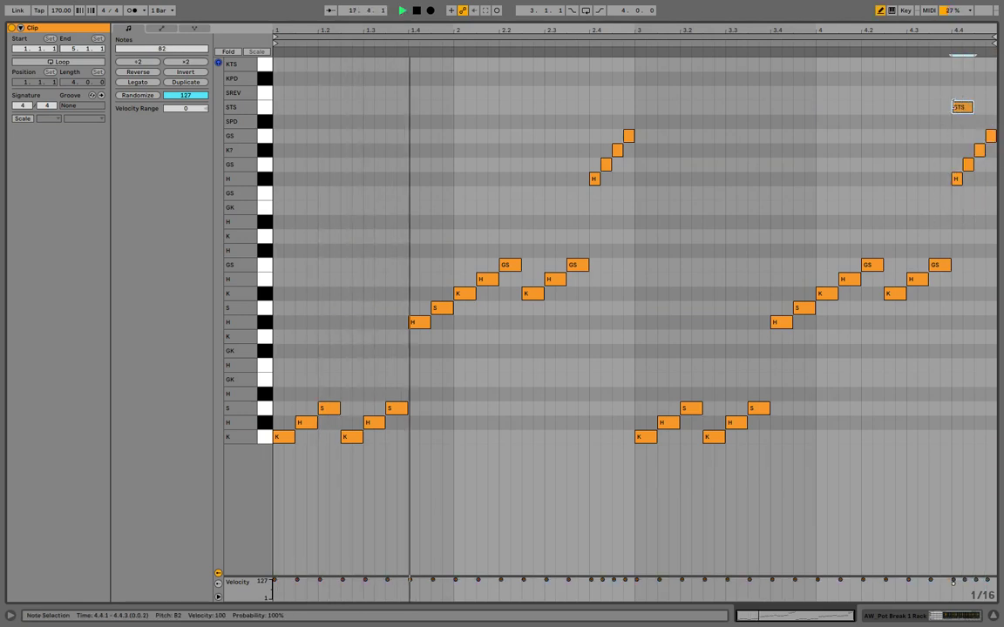
pyautogui.hotkey('shift', 'Right')
pyautogui.hotkey('shift', 'Right')
# Audition the new note on the SREV and SPD rows, and return it to the STS row
pyautogui.press('Up')
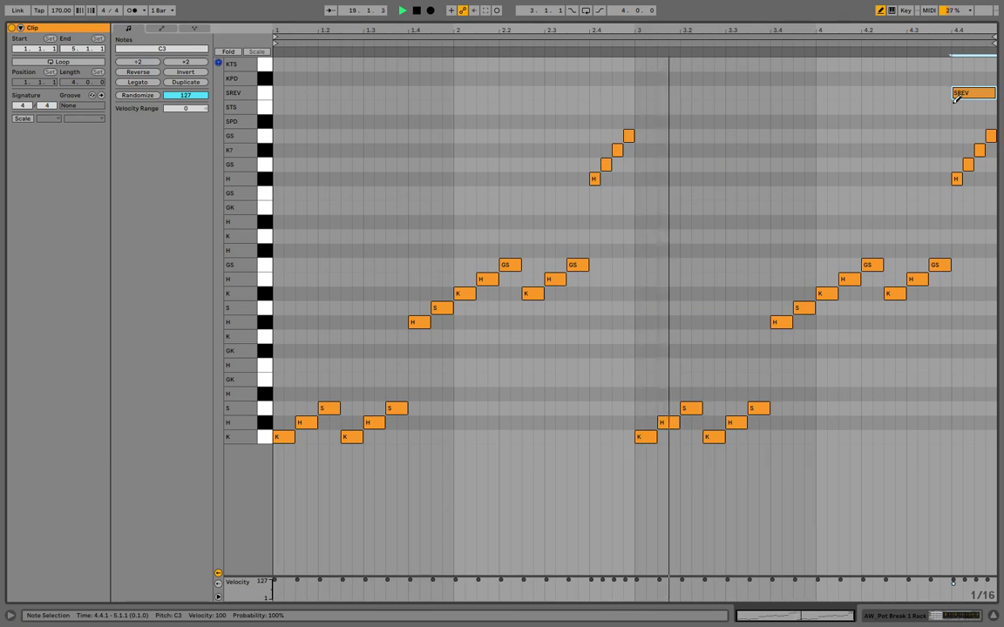
pyautogui.press('Down')
pyautogui.press('Down')
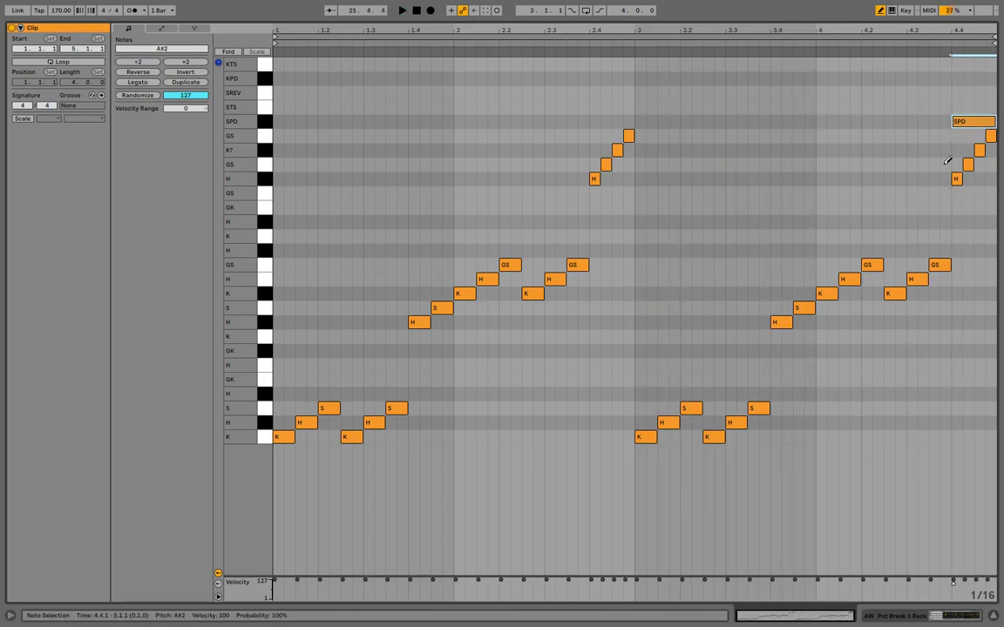
pyautogui.press('Up')
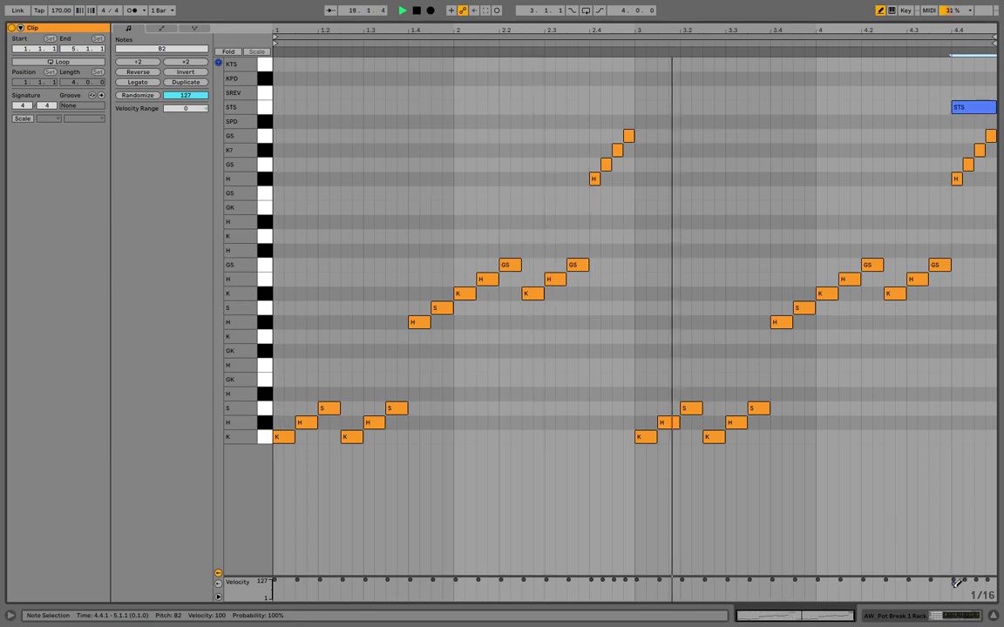
# Set the STS note's velocity to 127 and play the edited break from bar 17
pyautogui.moveTo(953, 583); pyautogui.dragTo(953, 567)
pyautogui.hotkey('shift', 'Tab')
pyautogui.hotkey('shift', 'Tab')
pyautogui.hotkey('shift', 'Tab')
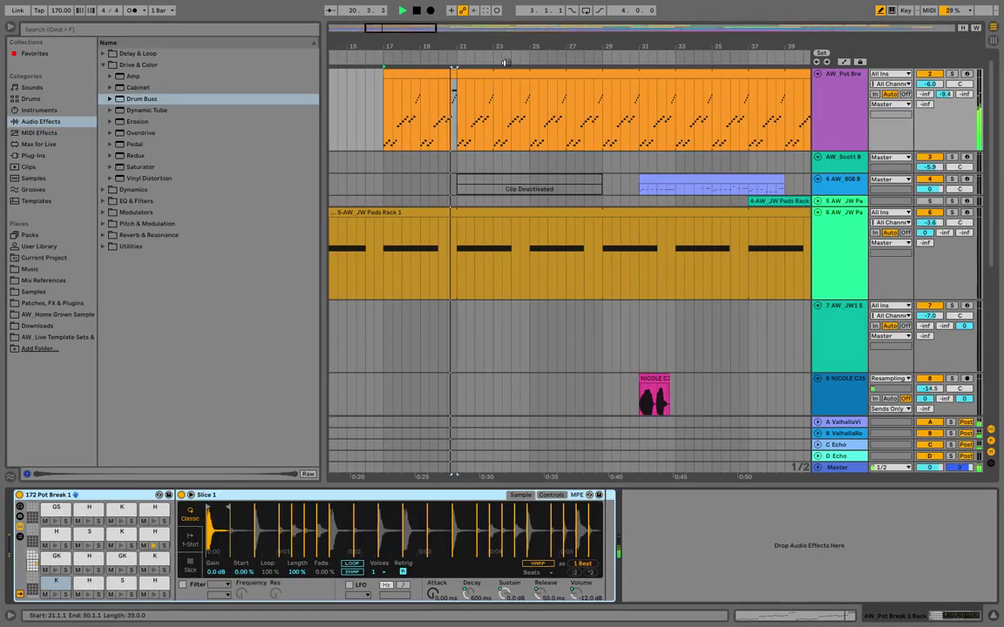
pyautogui.click(419, 84)
pyautogui.hotkey('shift', 'Tab')
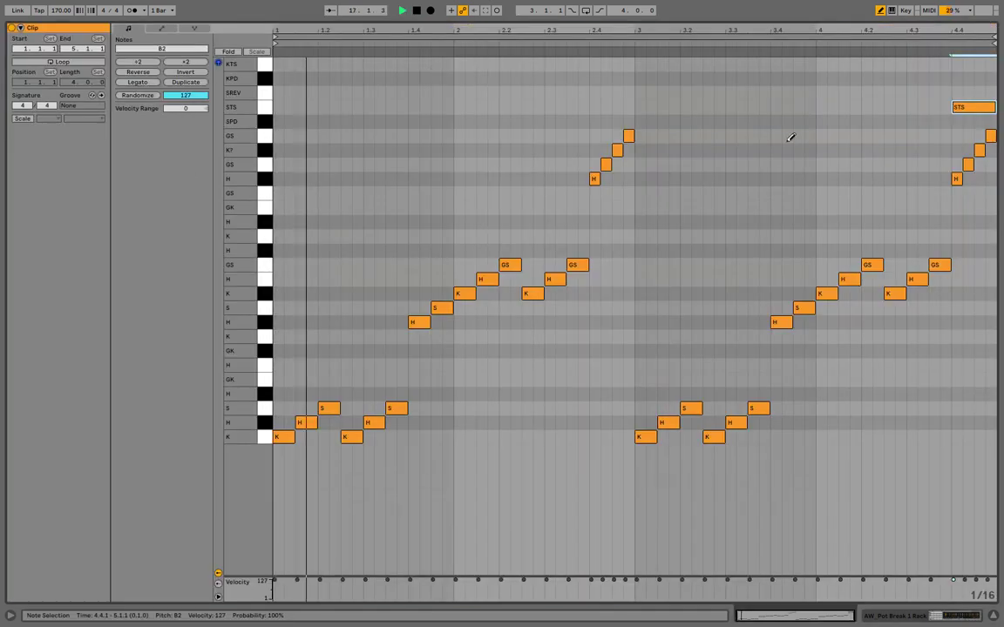
pyautogui.hotkey('shift', 'Right')
pyautogui.hotkey('shift', 'Right')
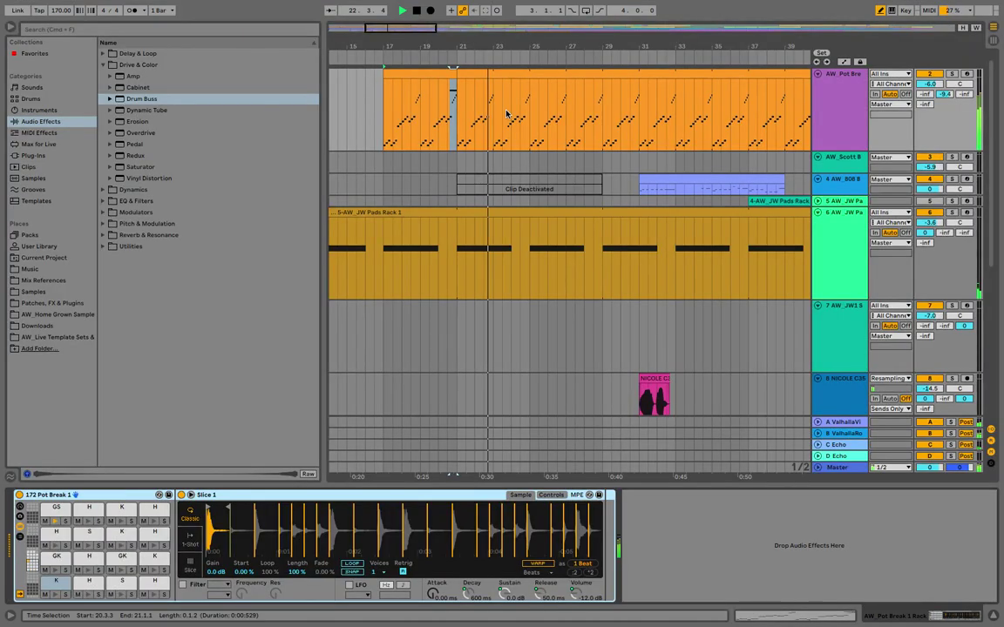
# Hide the browser and select the AW_Pot Break clip at bars 17 to 21 in the arrangement
pyautogui.click(396, 113)
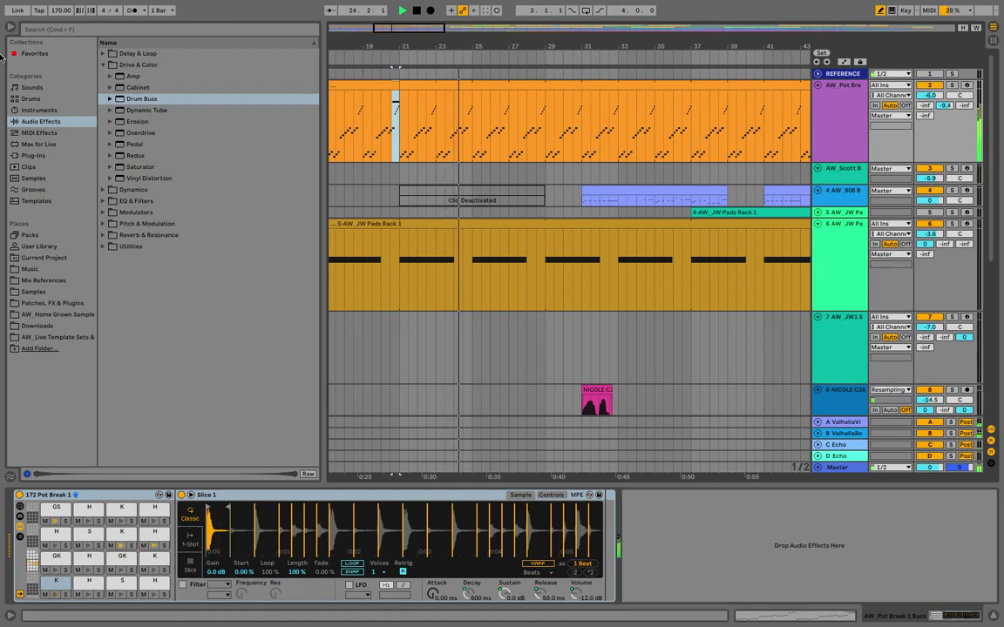
pyautogui.hotkey('ctrl', 'alt', 'b')
pyautogui.press('Tab')
pyautogui.press('Tab')
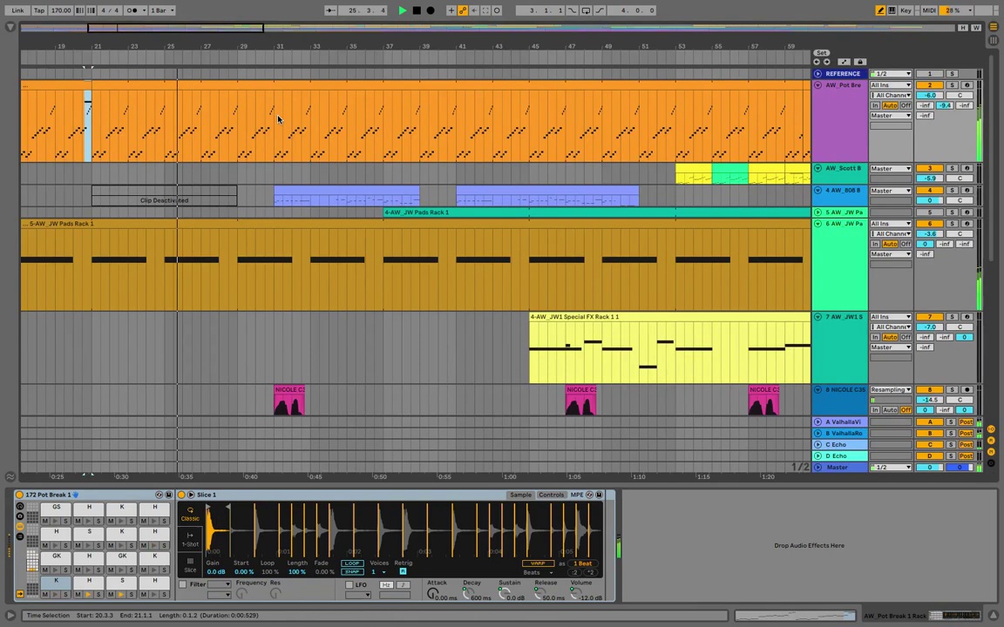
pyautogui.click(220, 80)
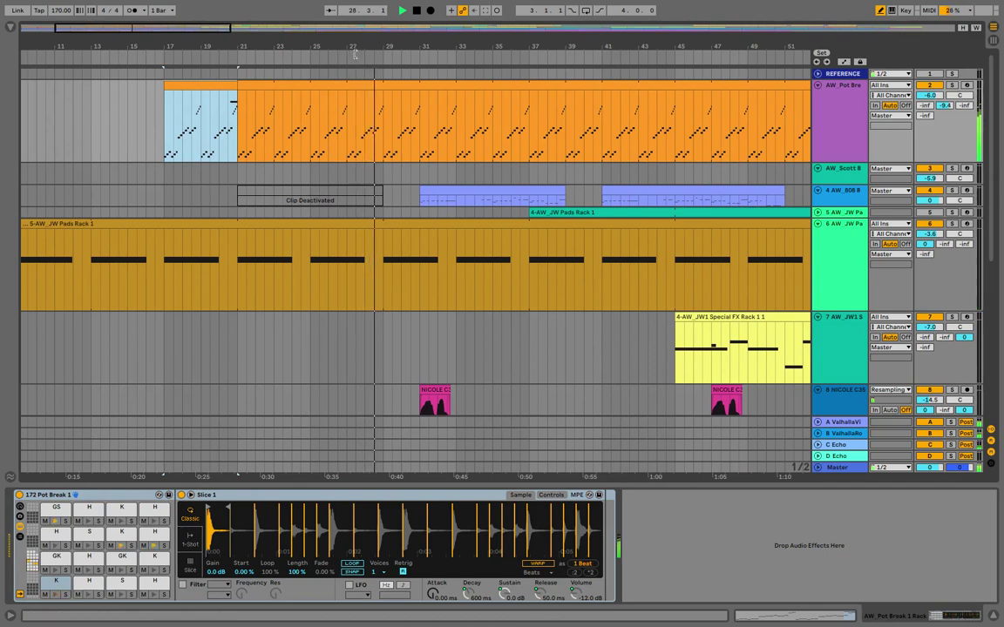
# Undo the last edit, replay the AW_Pot Break part from bar 17 for comparison, and redo the edit
pyautogui.hotkey('ctrl', 'z')
pyautogui.press('space')
pyautogui.press('space')
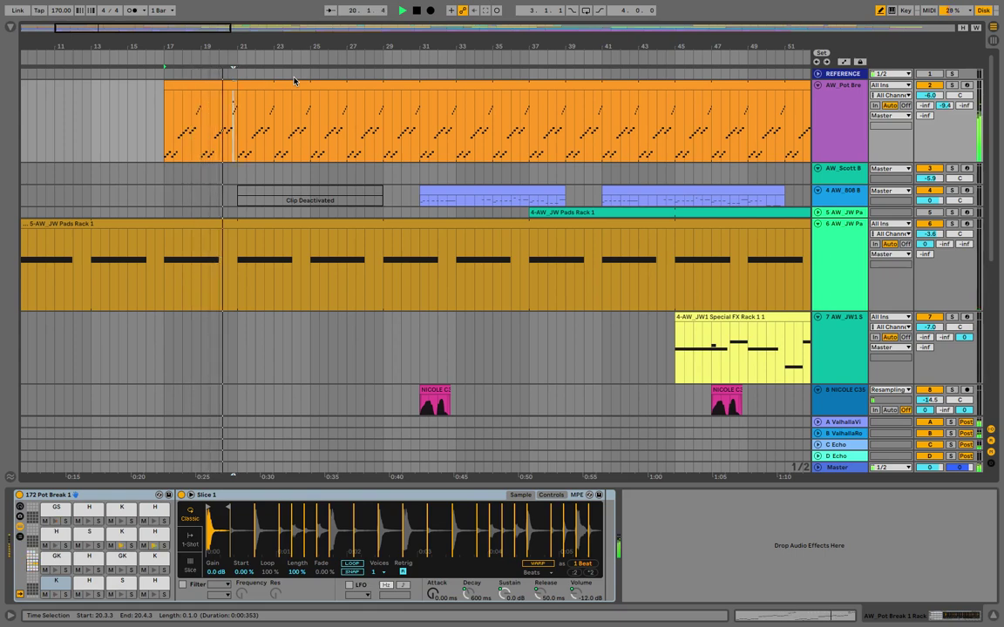
pyautogui.hotkey('ctrl', 'shift', 'z')
# Audition the orange AW_Pot Break variations in scenes 4 to 9 of the Session view by launching them in turn
pyautogui.press('Tab')
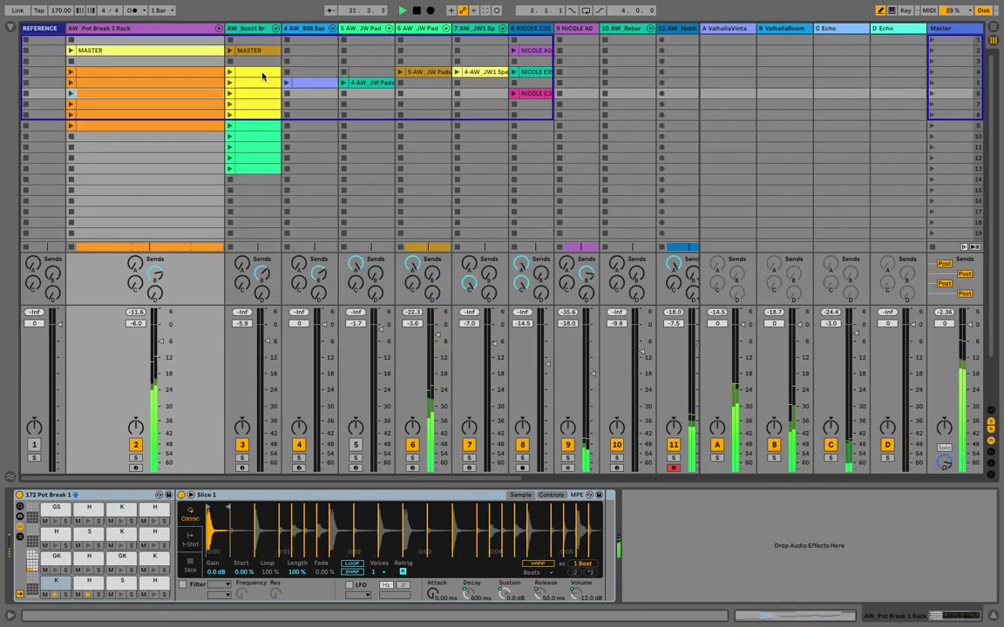
pyautogui.click(72, 94)
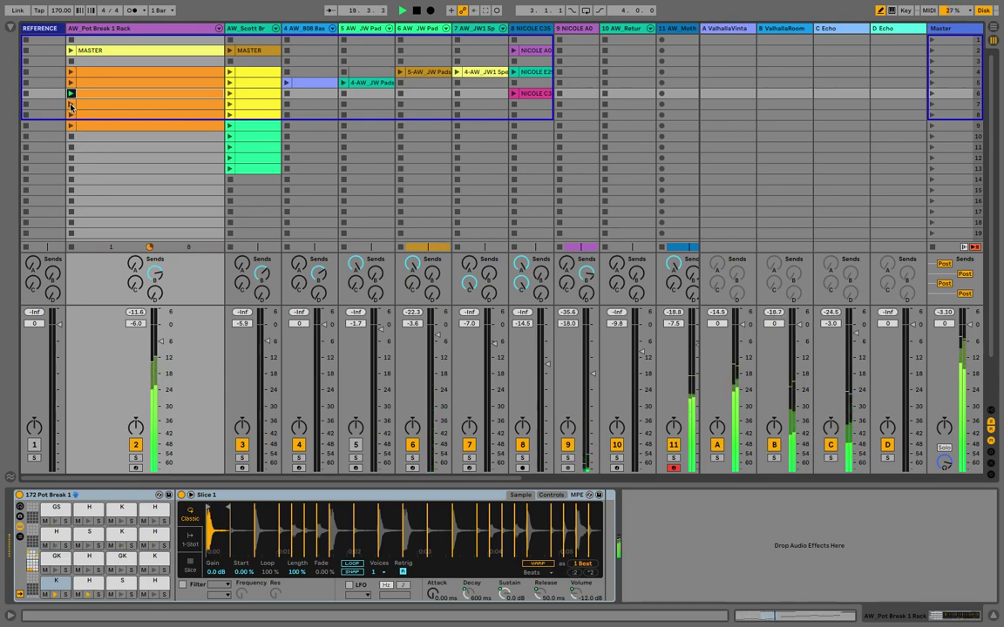
pyautogui.click(71, 105)
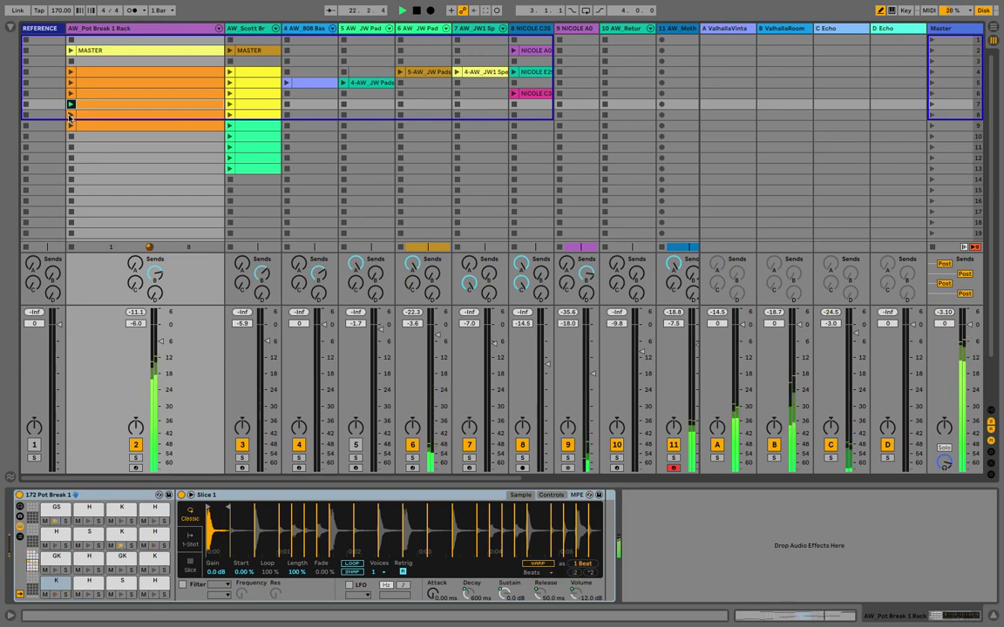
pyautogui.click(70, 116)
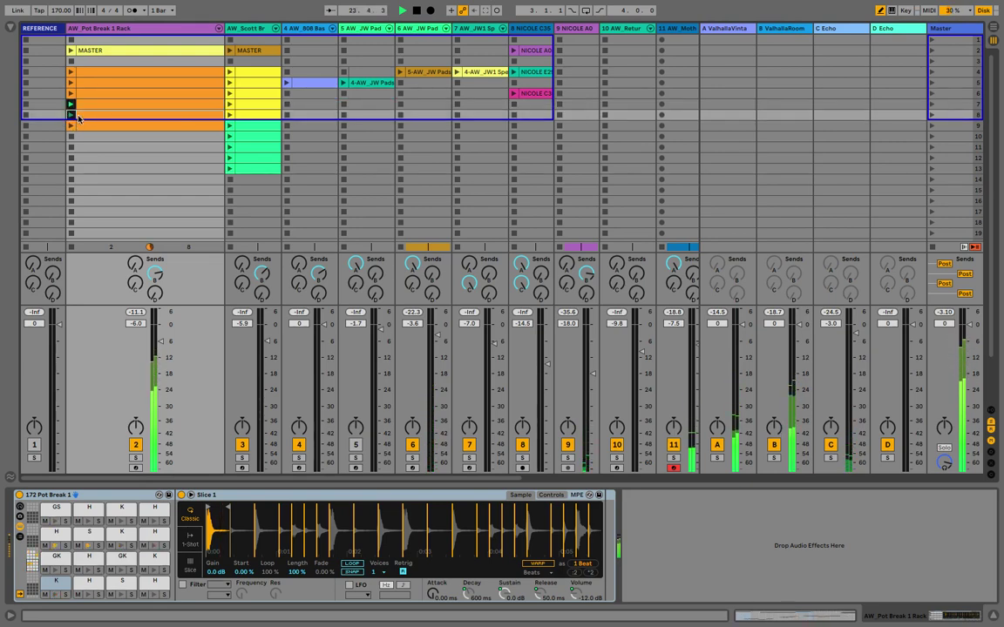
pyautogui.click(69, 126)
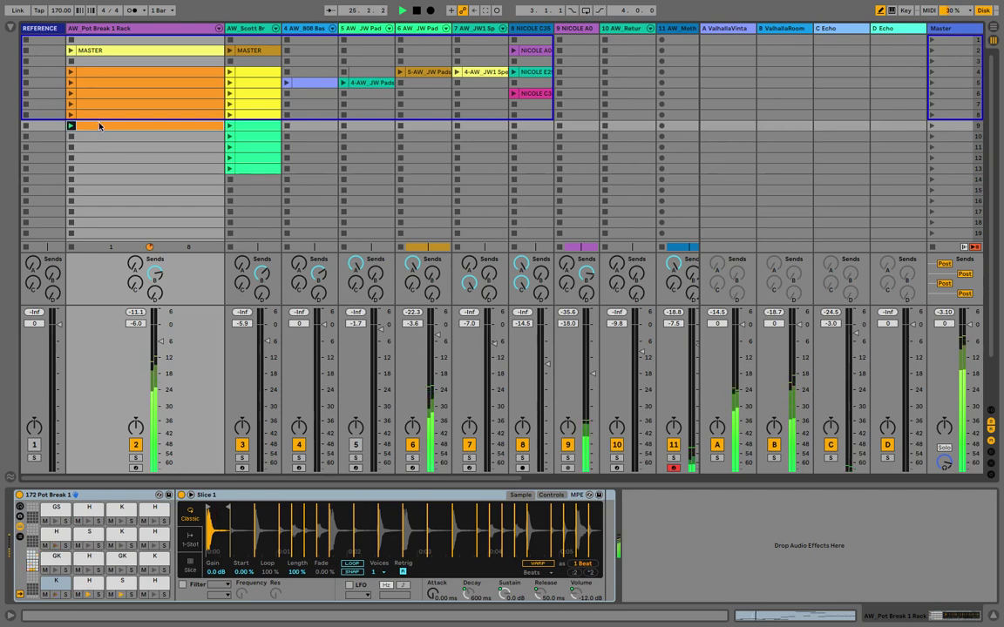
pyautogui.click(74, 83)
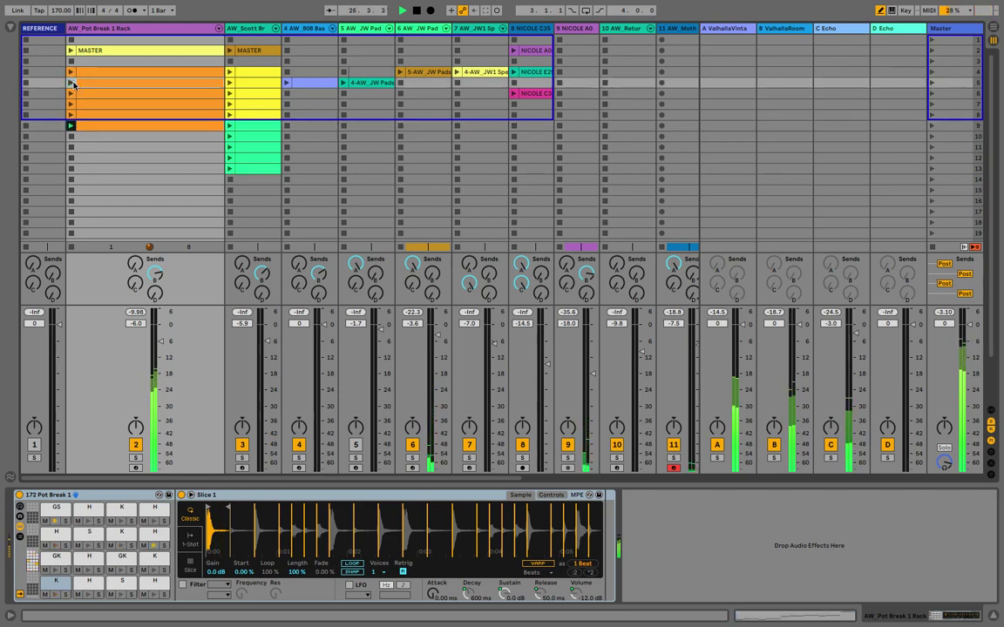
pyautogui.click(72, 73)
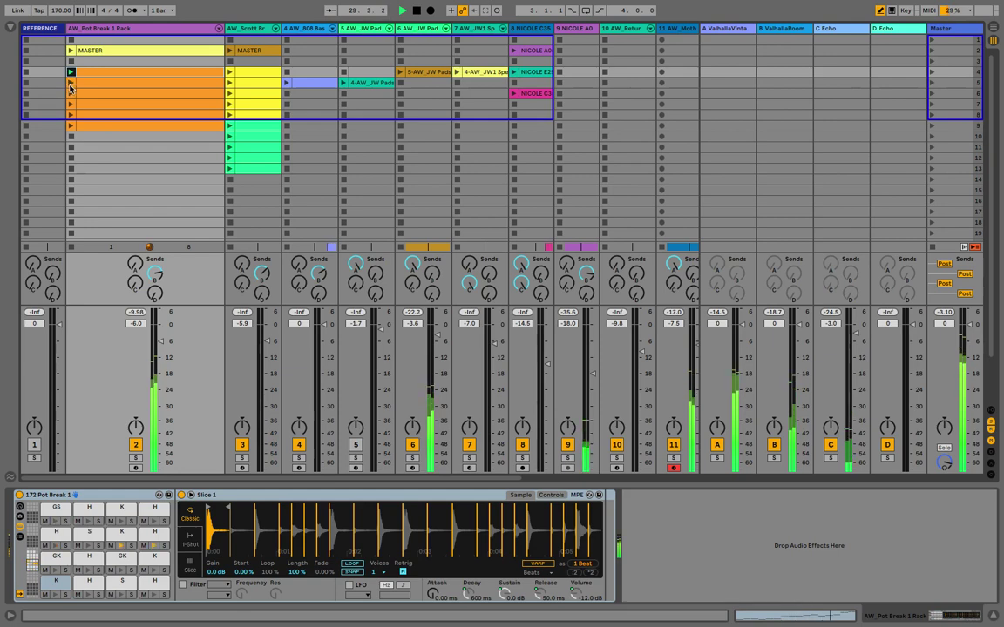
pyautogui.click(72, 85)
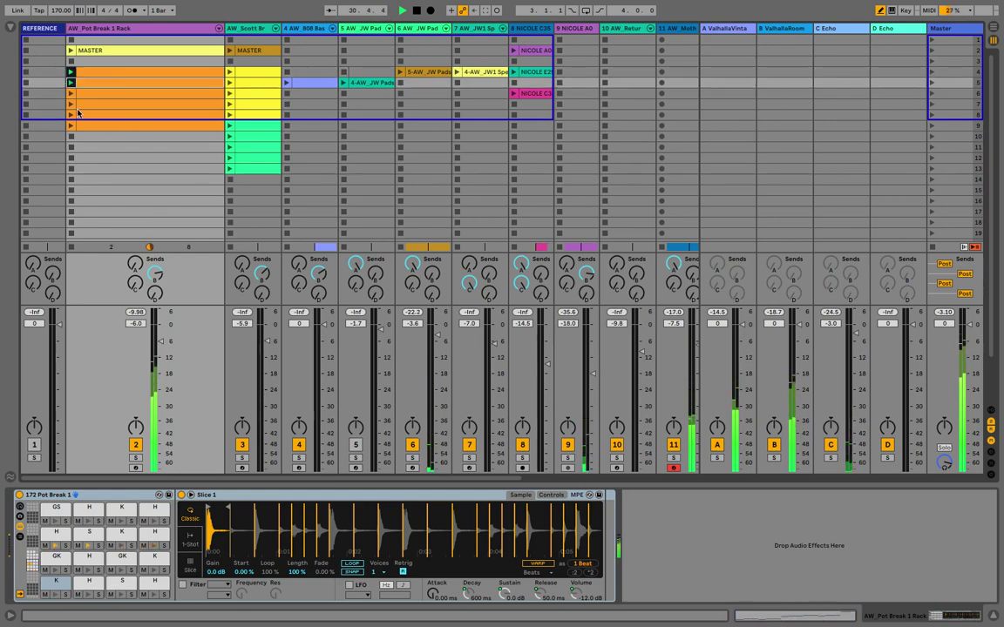
# Select the six orange AW_Pot Break session clips and display their shared launch and follow action settings
pyautogui.click(111, 75)
pyautogui.keyDown('shift'); pyautogui.doubleClick(114, 128); pyautogui.keyUp('shift')
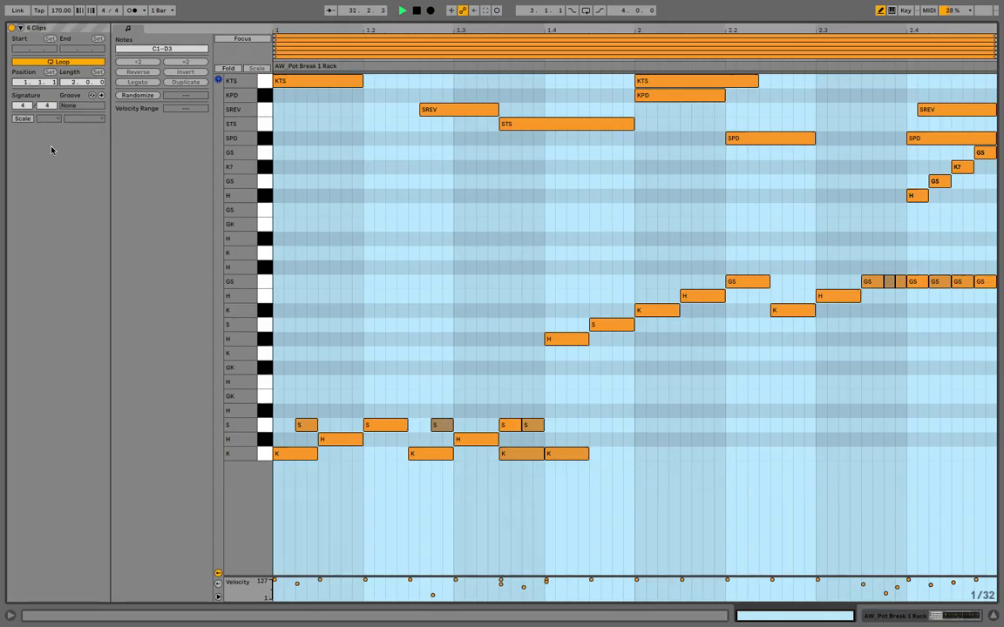
pyautogui.click(20, 28)
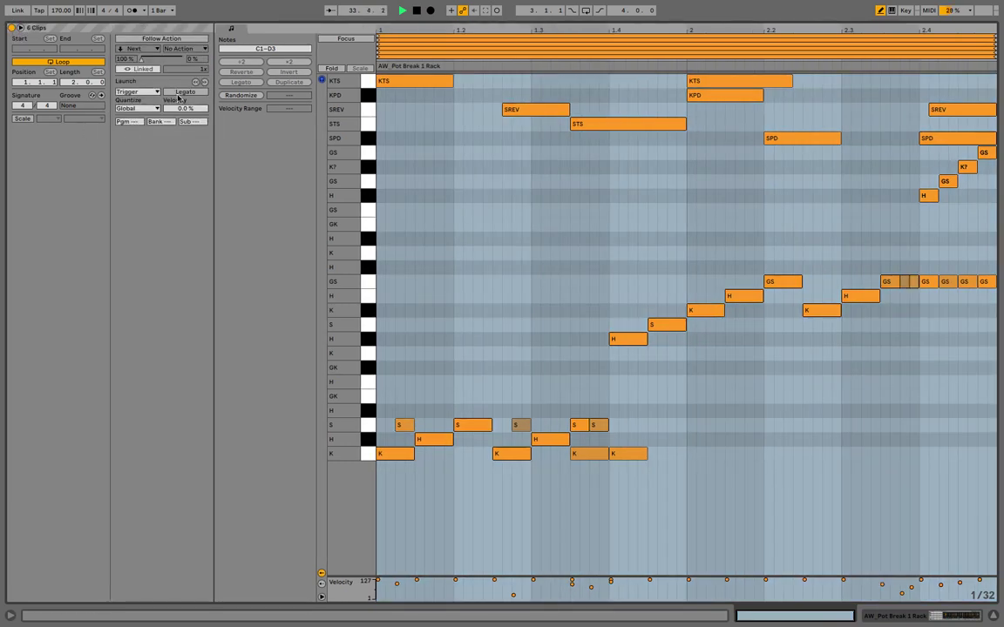
# Return to the arrangement, fit the whole song in view, and restore the AW_Pot Break track's arrangement playback
pyautogui.hotkey('shift', 'Tab')
pyautogui.press('Tab')
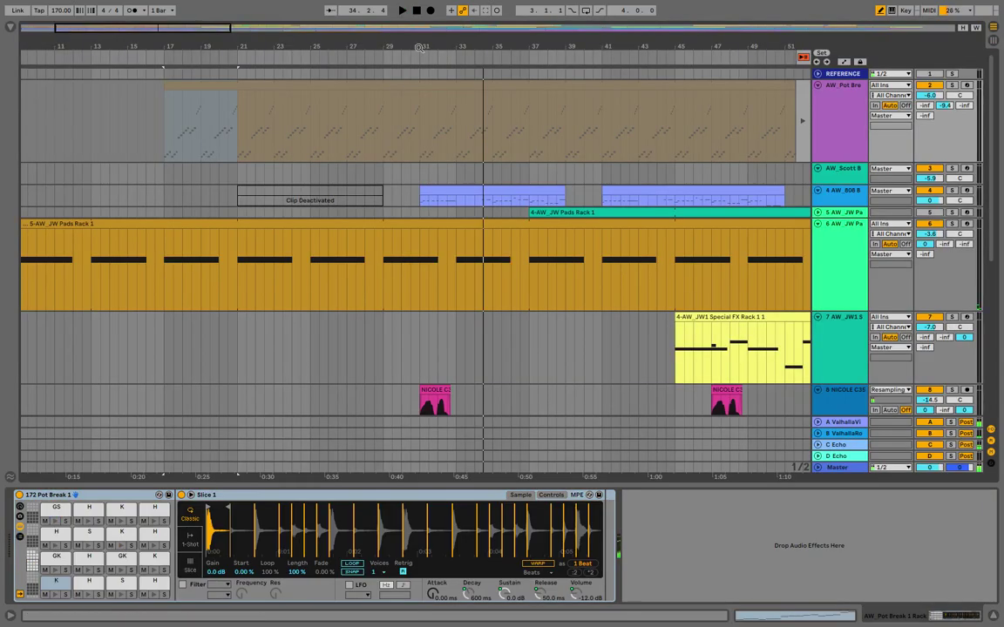
pyautogui.moveTo(419, 48); pyautogui.dragTo(419, 9)
pyautogui.click(803, 57)
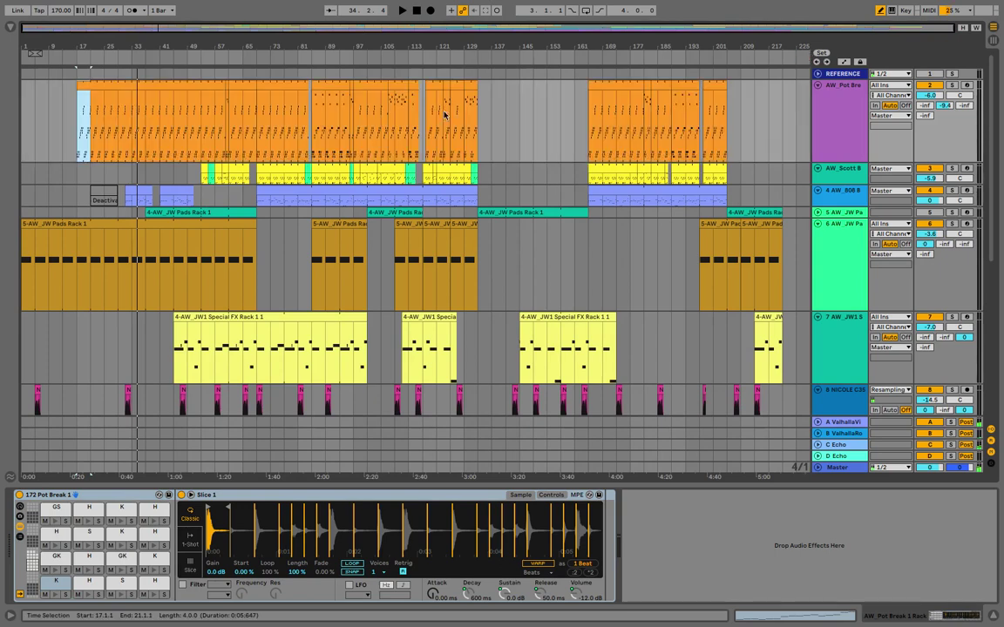
# Place the insert marker at bar 17, start arrangement recording from there, and stop it after a short take
pyautogui.click(77, 134)
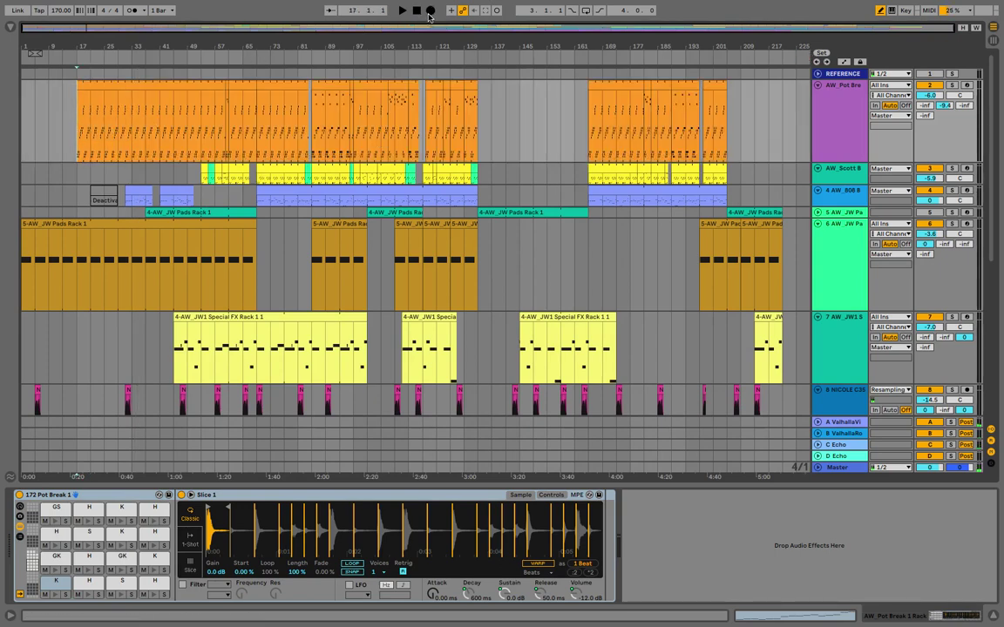
pyautogui.scroll(-7, 596, 199)
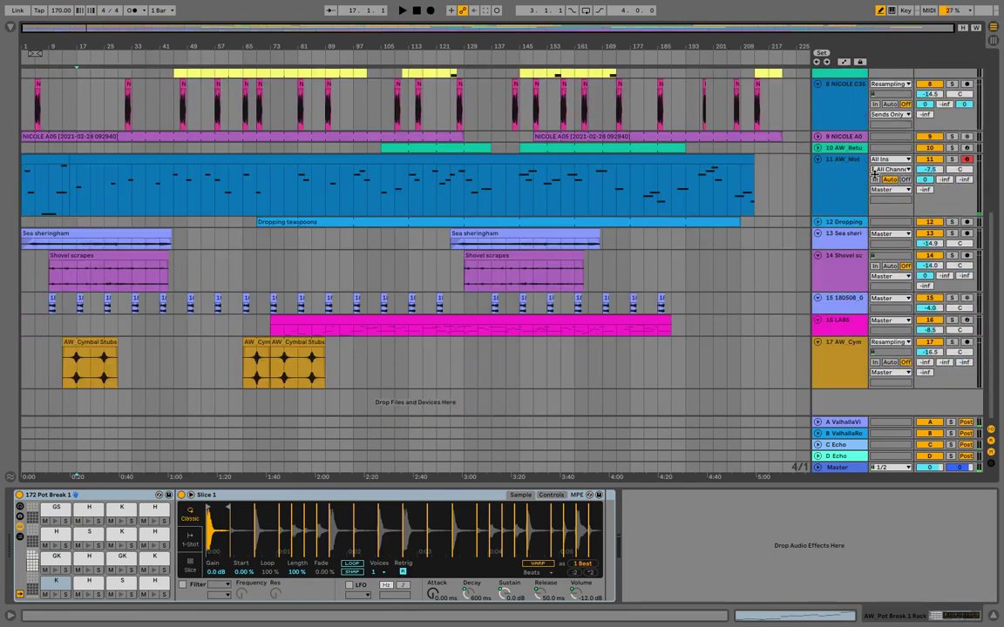
pyautogui.scroll(7, 241, 165)
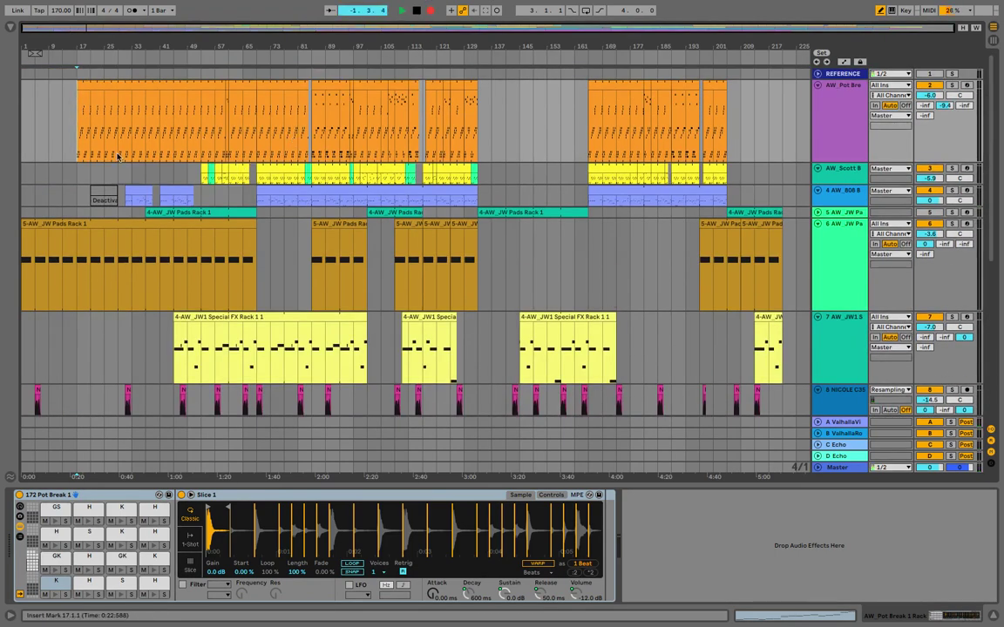
pyautogui.press('space')
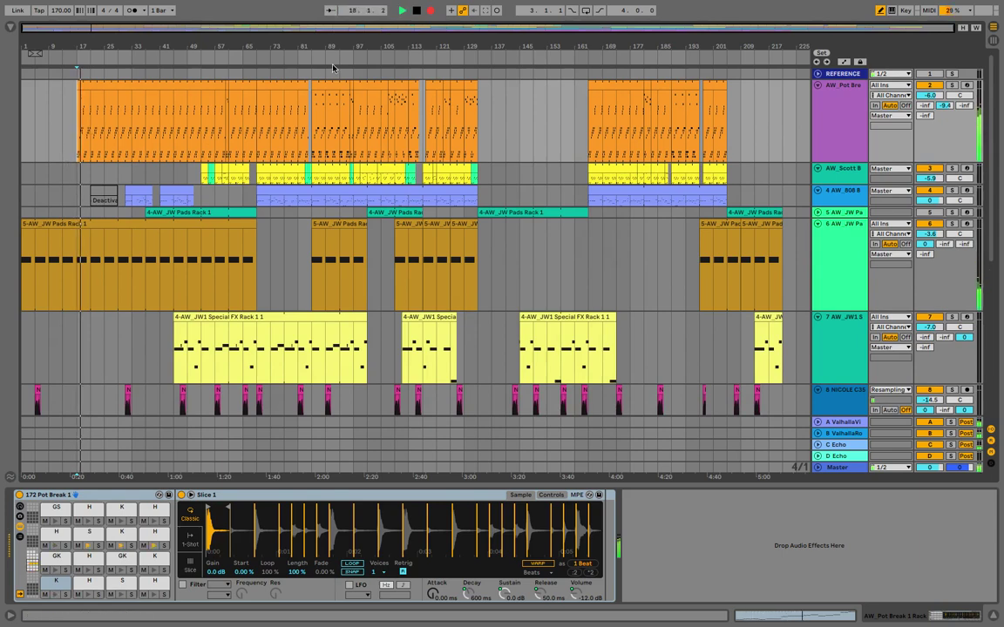
pyautogui.press('space')
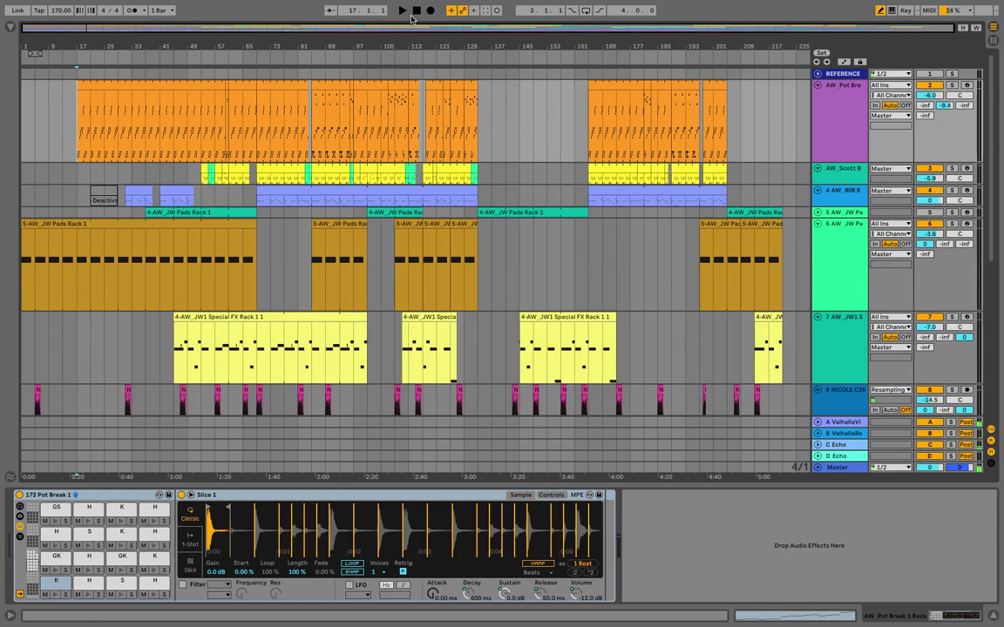
# Record a take into the arrangement from bar 13 to about bar 79, and restore the AW_Pot Break track's arrangement playback
pyautogui.press('Tab')
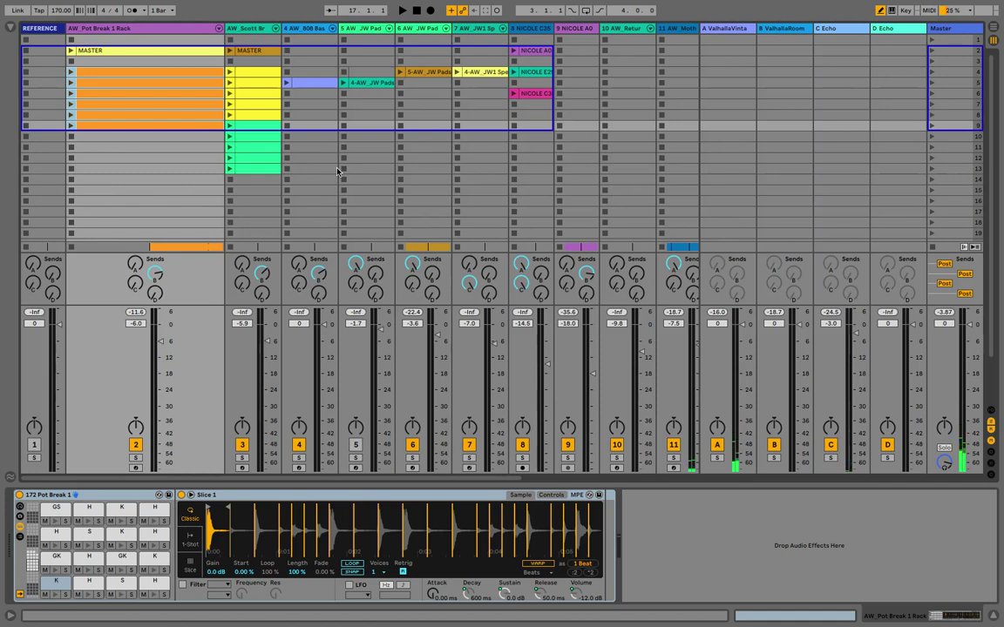
pyautogui.press('Tab')
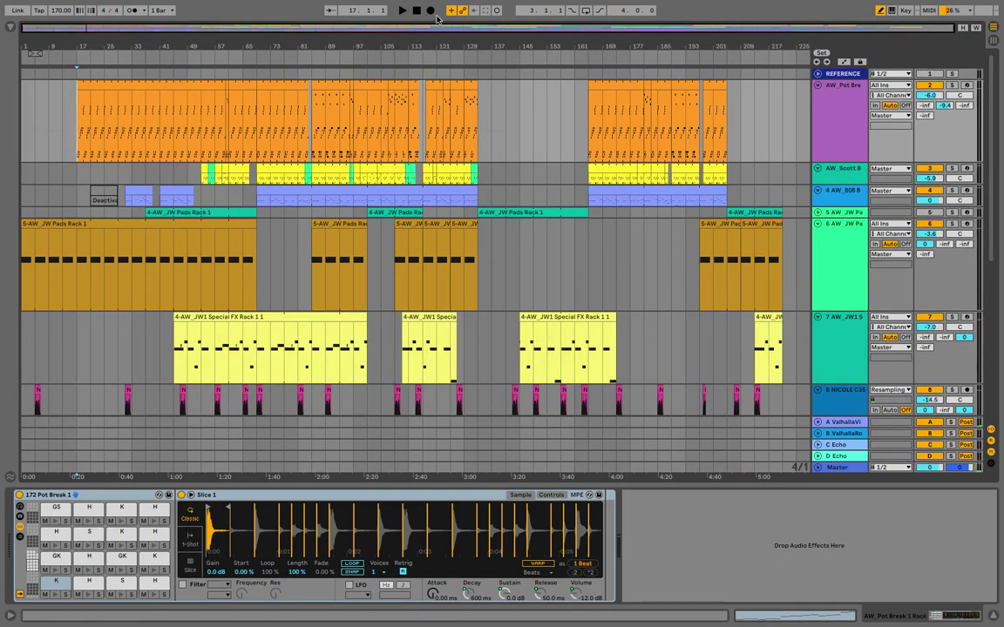
pyautogui.press('Left')
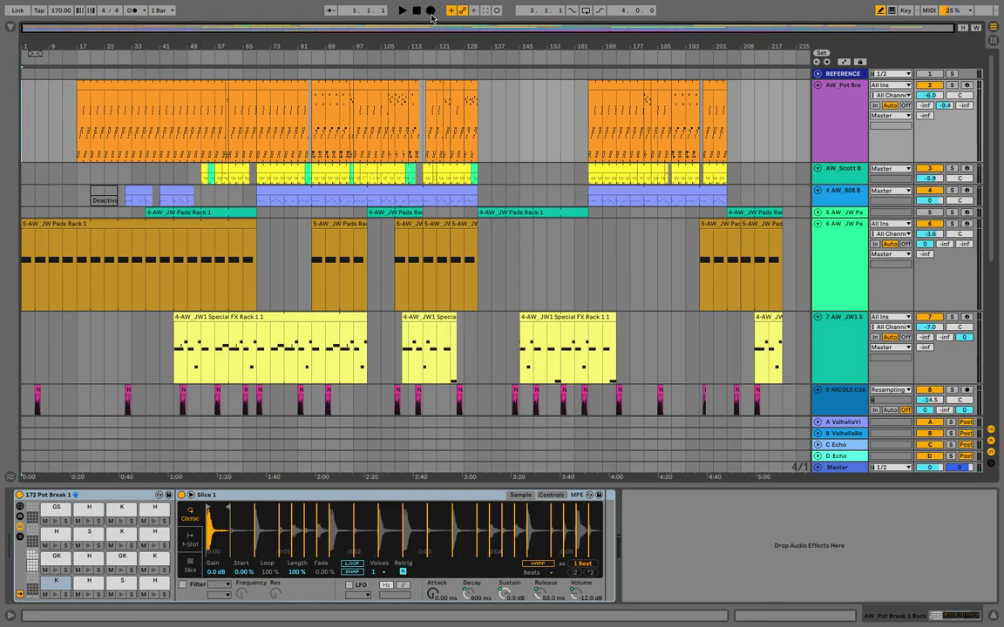
pyautogui.moveTo(487, 8)
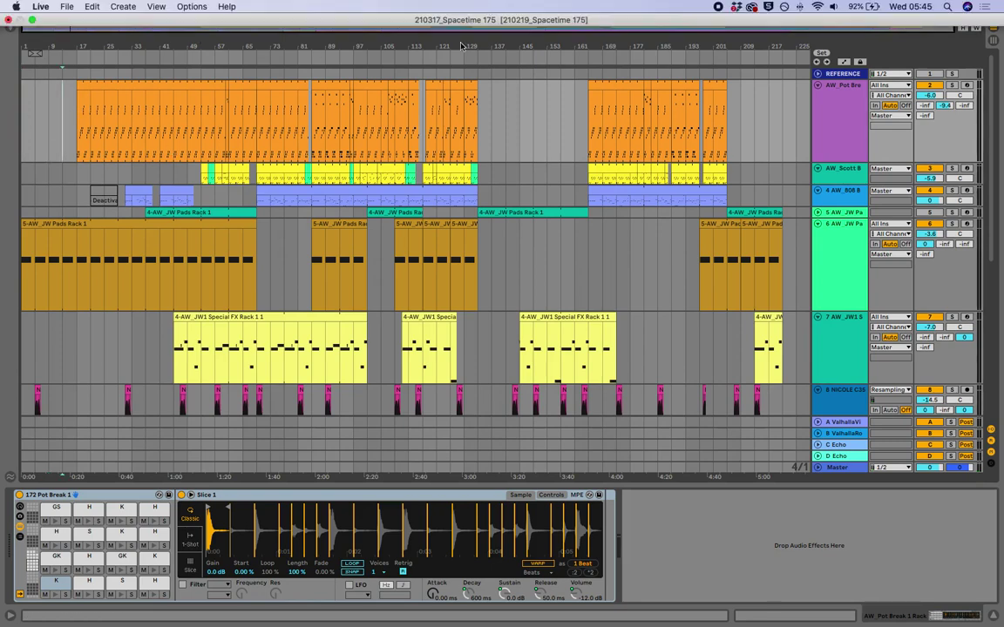
pyautogui.click(430, 11)
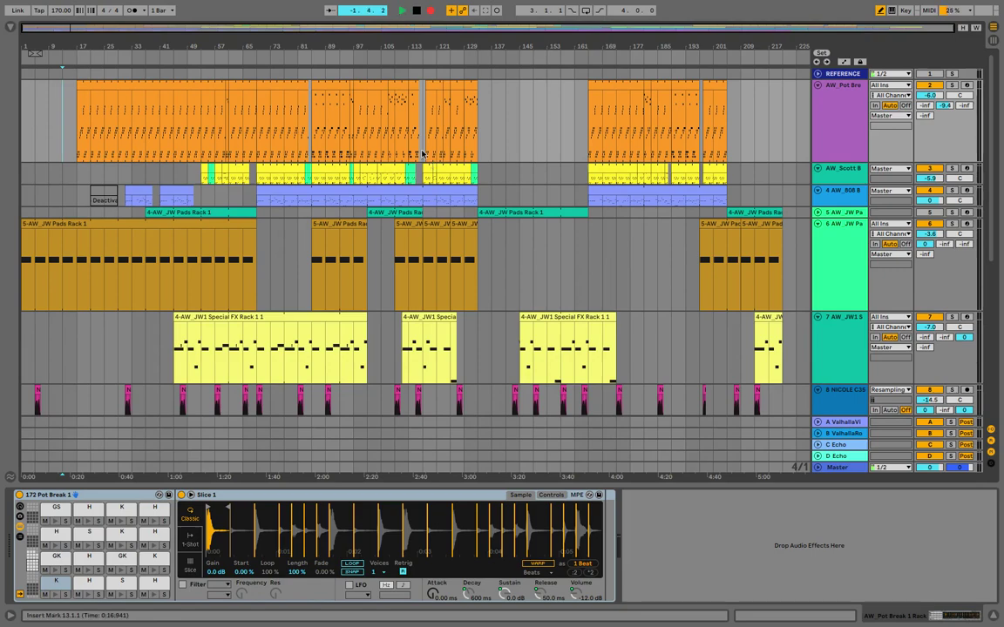
pyautogui.scroll(-5, 623, 216)
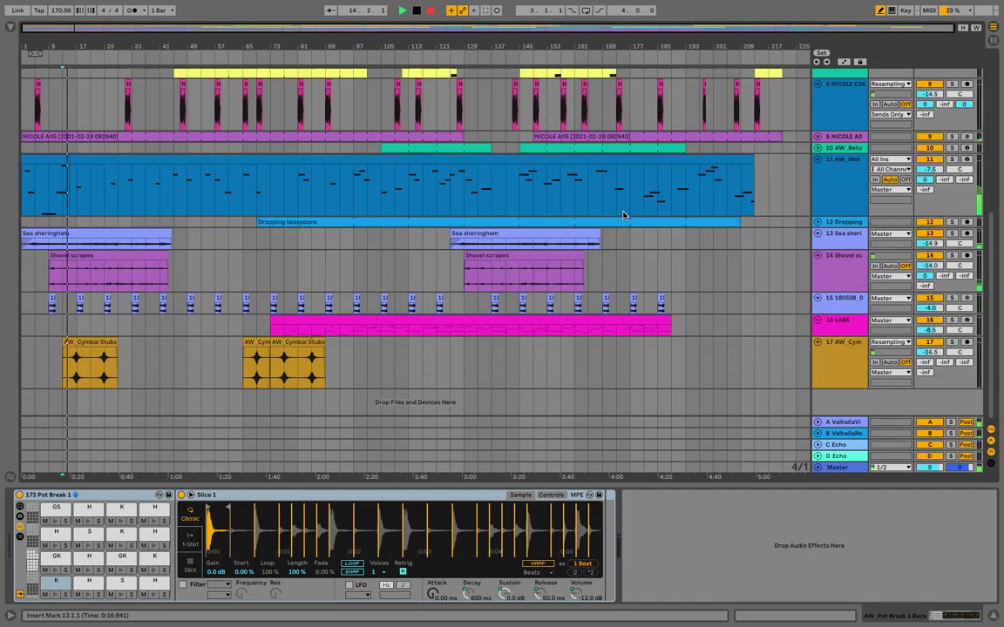
pyautogui.scroll(5, 488, 227)
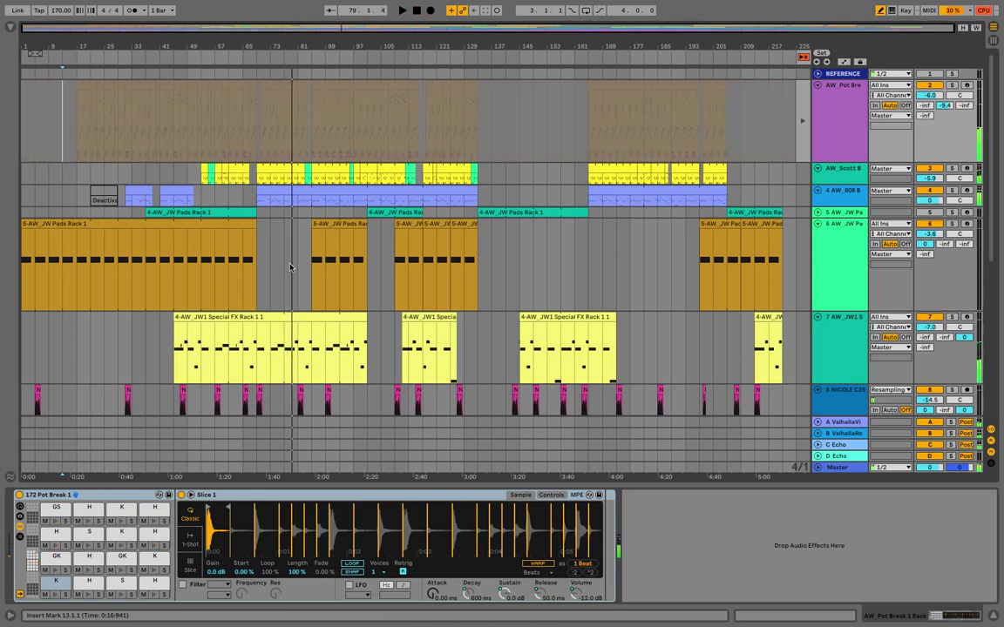
pyautogui.click(802, 57)
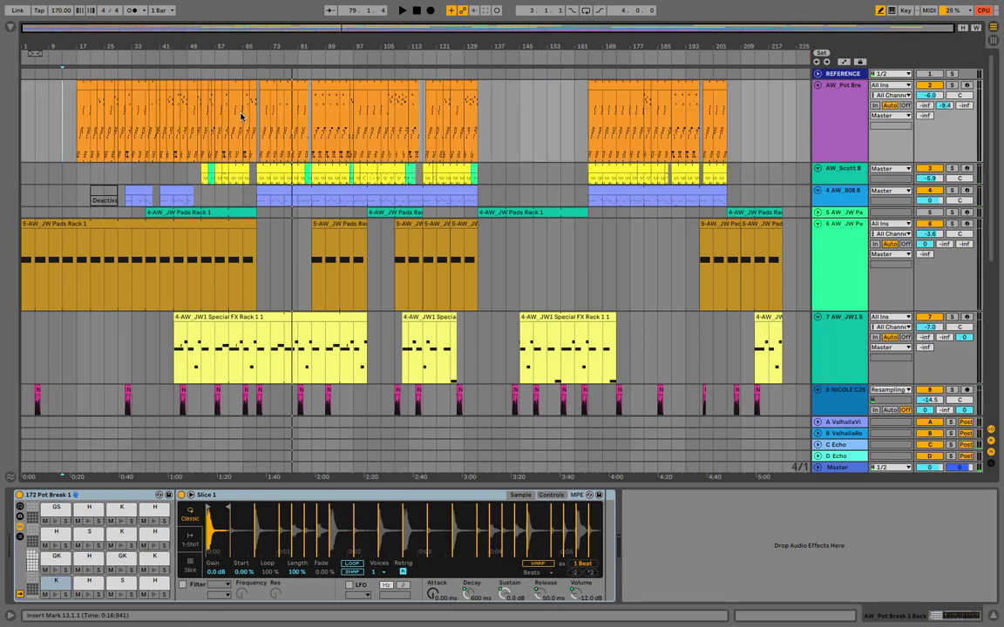
# Play the arrangement around bar 67 and select the AW_Pot Break clip from 67.1.1 to 68.4.1 to check the fill before bar 69
pyautogui.moveTo(243, 116); pyautogui.dragTo(284, 113)
pyautogui.press('space')
pyautogui.moveTo(250, 43); pyautogui.dragTo(254, 52)
pyautogui.moveTo(201, 91); pyautogui.dragTo(303, 90)
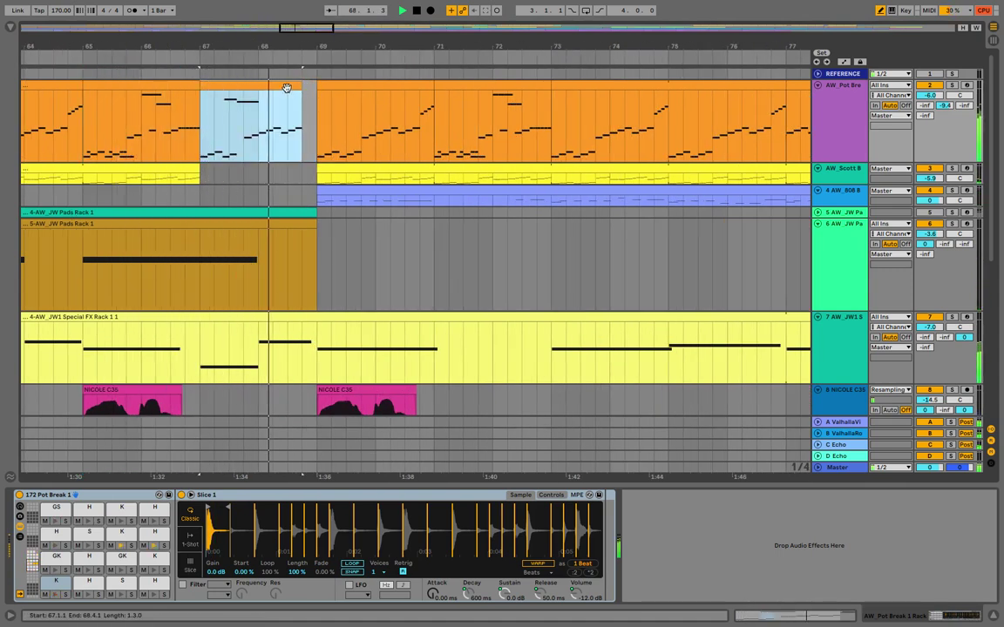
pyautogui.moveTo(299, 47); pyautogui.dragTo(299, 16)
pyautogui.hscroll(-1, 162, 125)
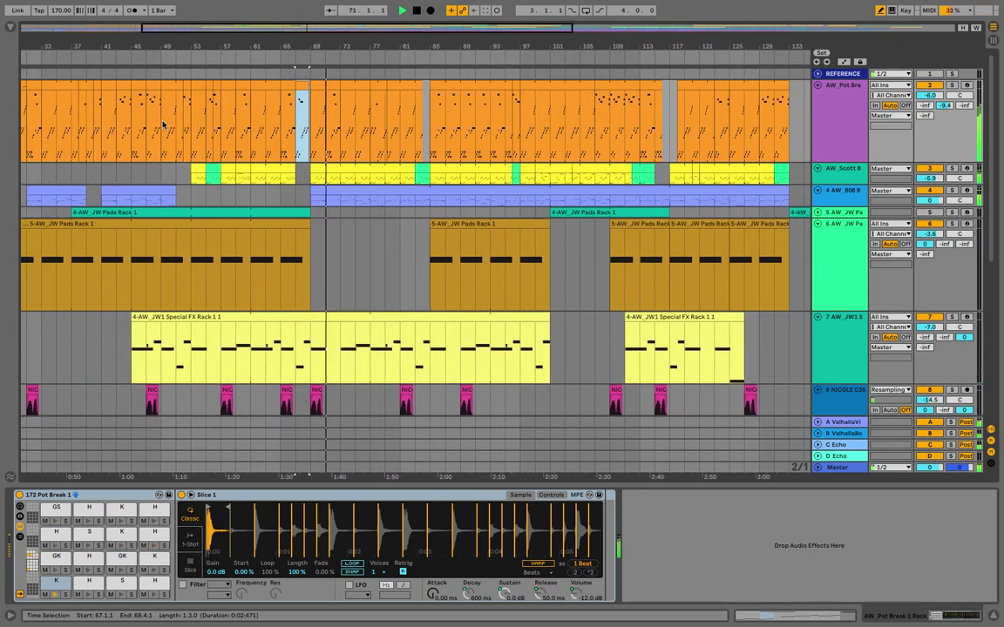
# Examine the AW_Pot Break variations by selecting bars 45 to 53, the clip just before the bar 85 section, and bars 17 to 45
pyautogui.moveTo(148, 125)
pyautogui.mouseDown()
pyautogui.moveTo(185, 128)
pyautogui.moveTo(132, 120)
pyautogui.mouseUp()
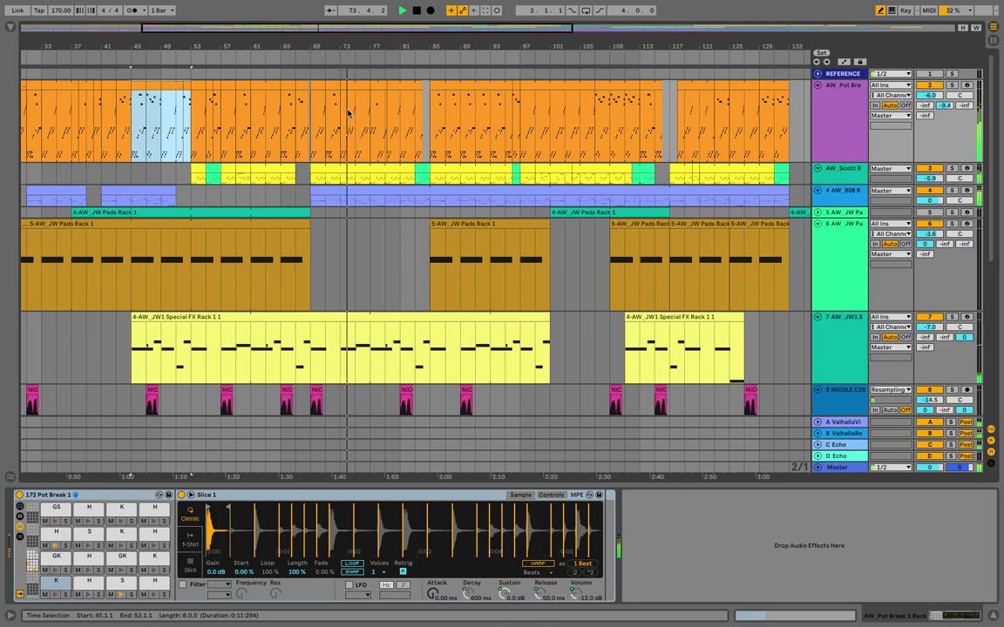
pyautogui.moveTo(355, 117); pyautogui.dragTo(385, 88)
pyautogui.hscroll(2, 376, 124)
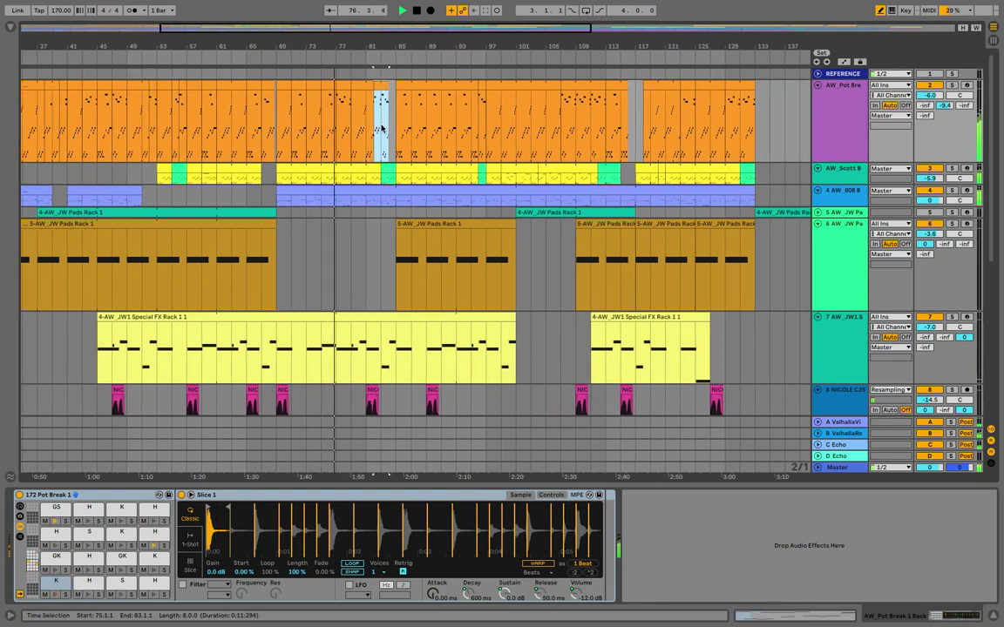
pyautogui.hscroll(-15, 244, 125)
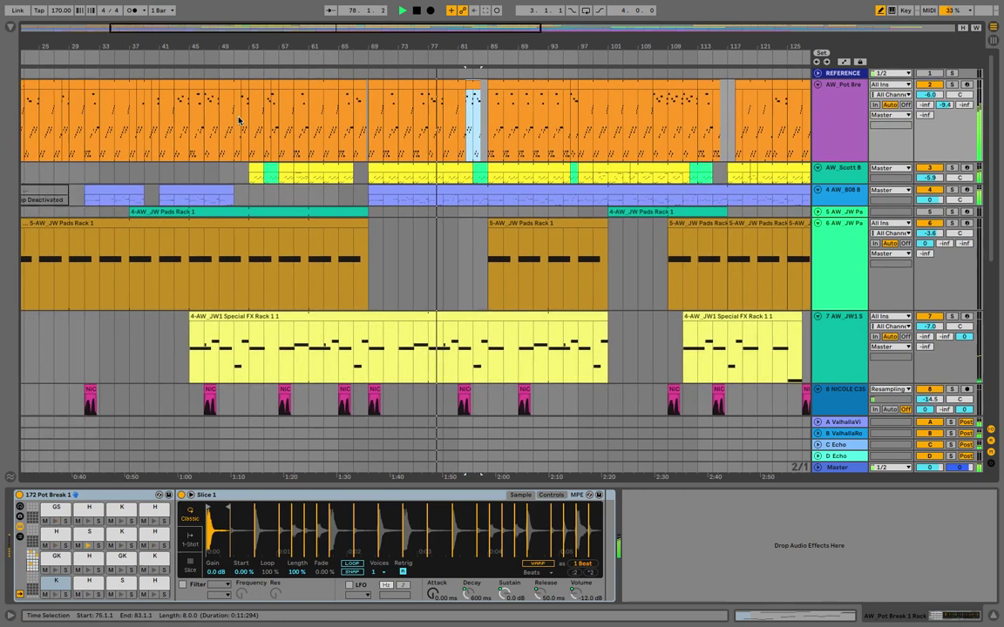
pyautogui.click(150, 129)
pyautogui.moveTo(150, 129); pyautogui.dragTo(353, 126)
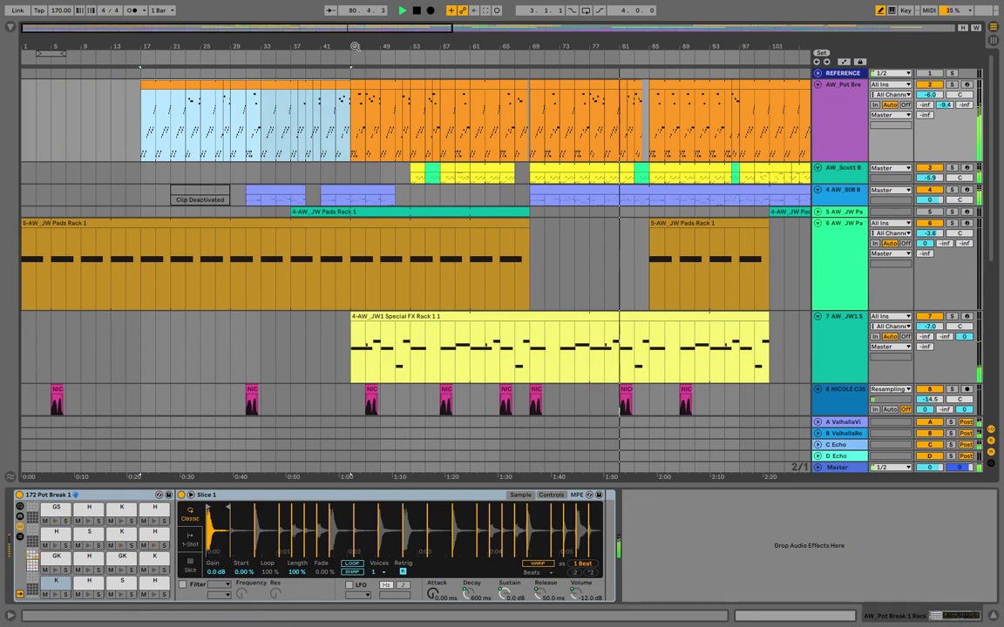
# Examine the AW_Pot Break part from bar 85 to bar 113 and the clip that follows it at bar 113
pyautogui.press('-')
pyautogui.moveTo(313, 47); pyautogui.dragTo(296, 96)
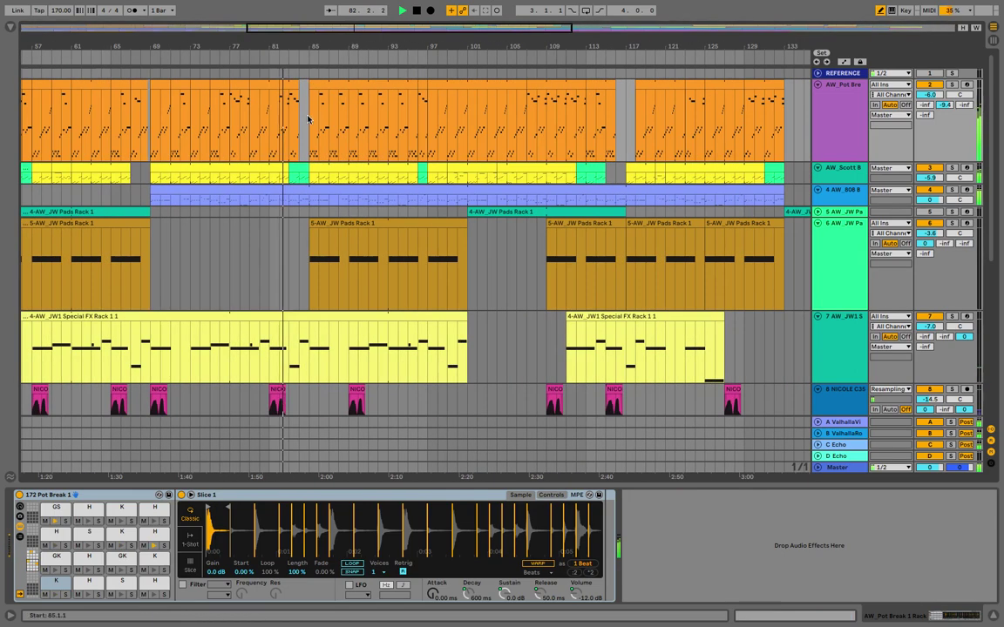
pyautogui.moveTo(308, 139); pyautogui.dragTo(583, 112)
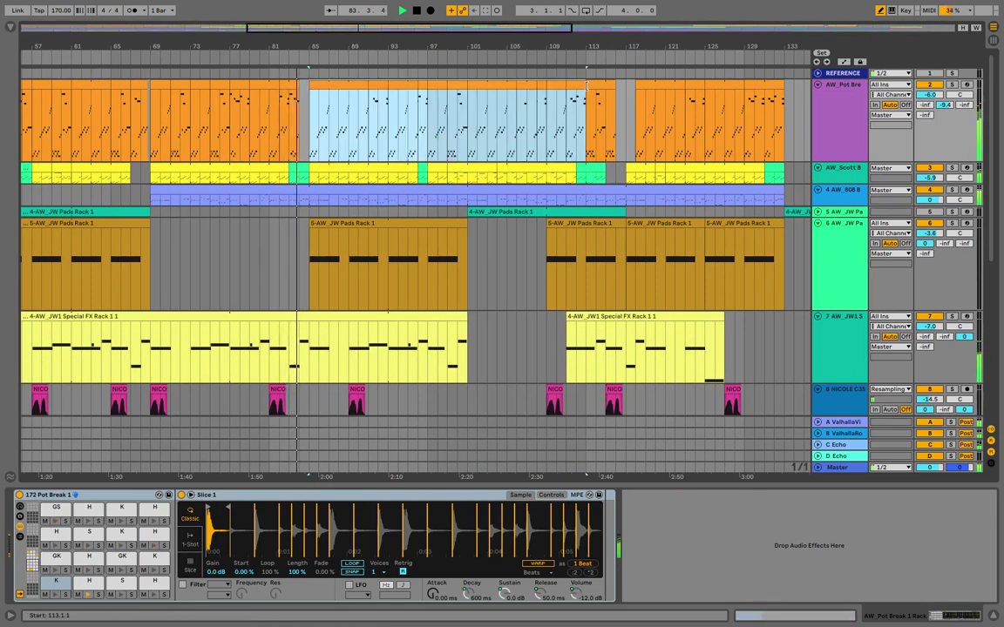
pyautogui.click(596, 85)
pyautogui.hscroll(3, 556, 58)
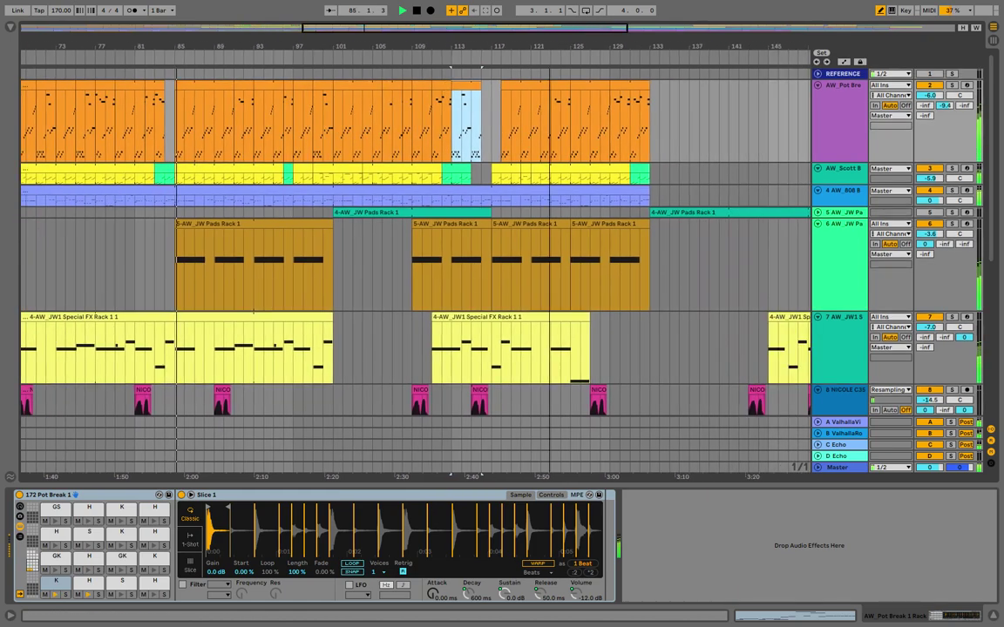
pyautogui.press('-')
# Compare the AW_Pot Break variations in bars 89 to 105 with those in the closing section, selecting bars 185 to 201
pyautogui.moveTo(339, 119); pyautogui.dragTo(393, 115)
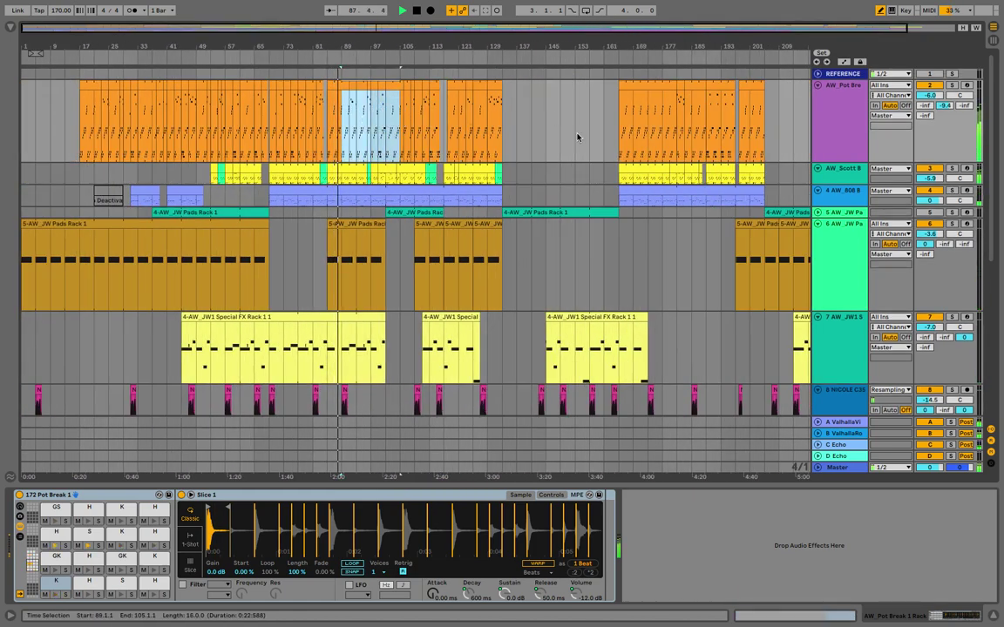
pyautogui.click(617, 132)
pyautogui.hscroll(3, 615, 133)
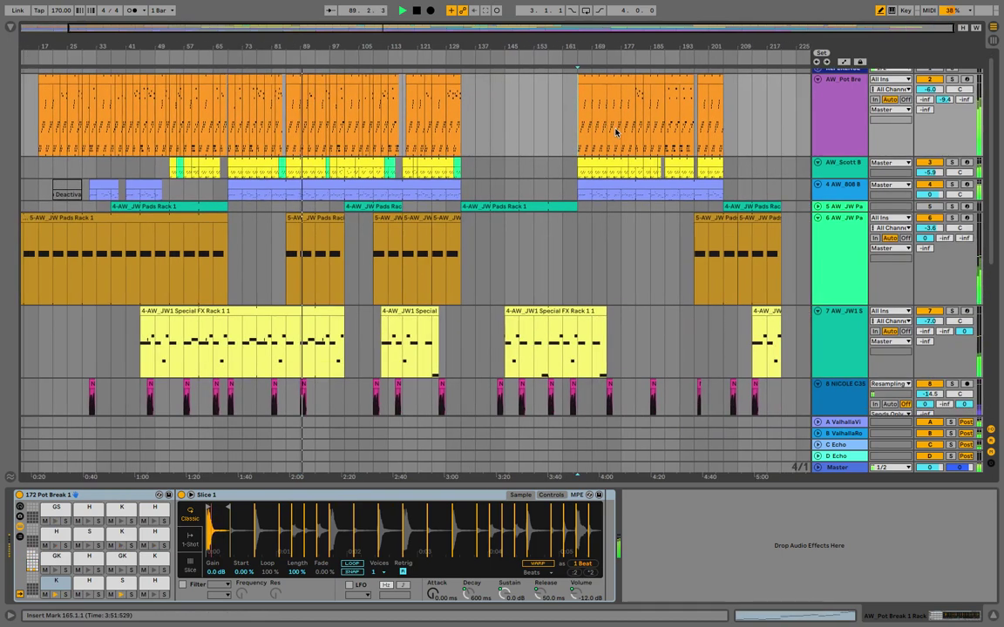
pyautogui.moveTo(607, 121); pyautogui.dragTo(651, 128)
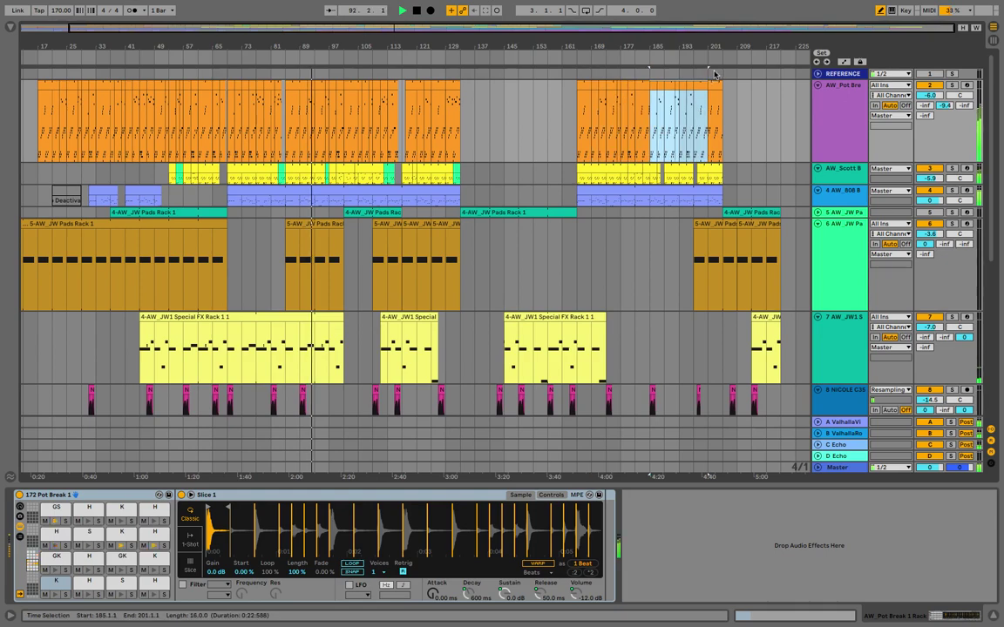
pyautogui.scroll(2, 699, 111)
pyautogui.scroll(1, 697, 110)
# Play from bar 195, trim the start of the AW_Pot Break clip at bar 197 to bar 198, and show the whole song
pyautogui.click(675, 128)
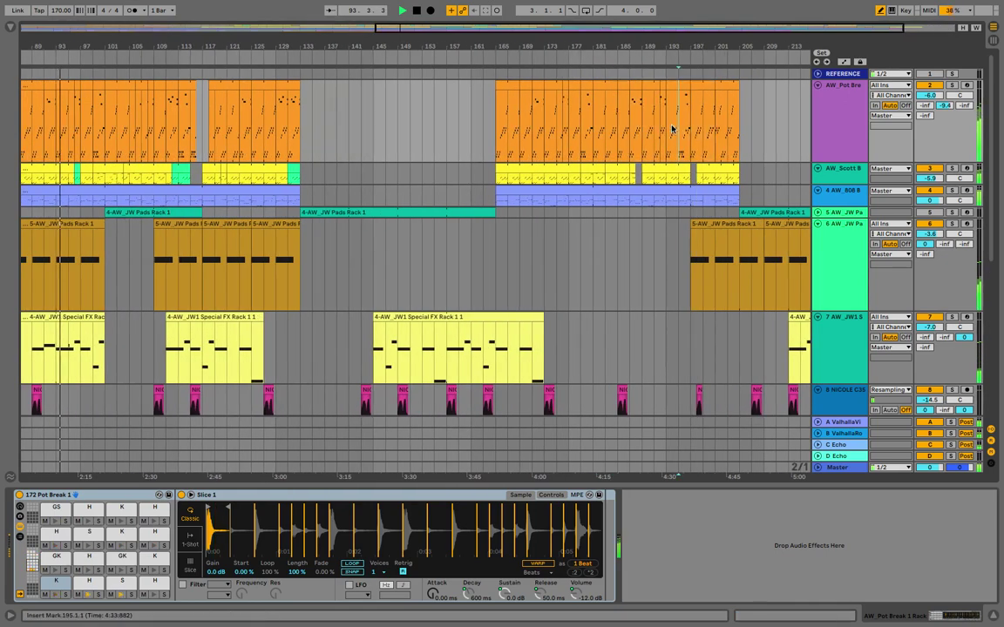
pyautogui.press('space')
pyautogui.press('space')
pyautogui.scroll(5, 689, 134)
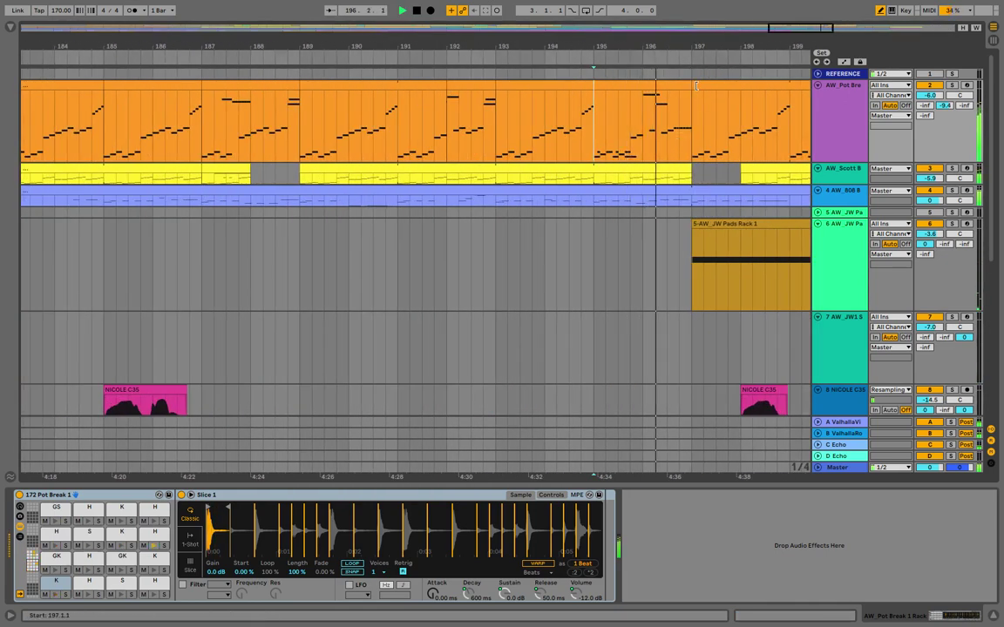
pyautogui.moveTo(696, 96); pyautogui.dragTo(750, 97)
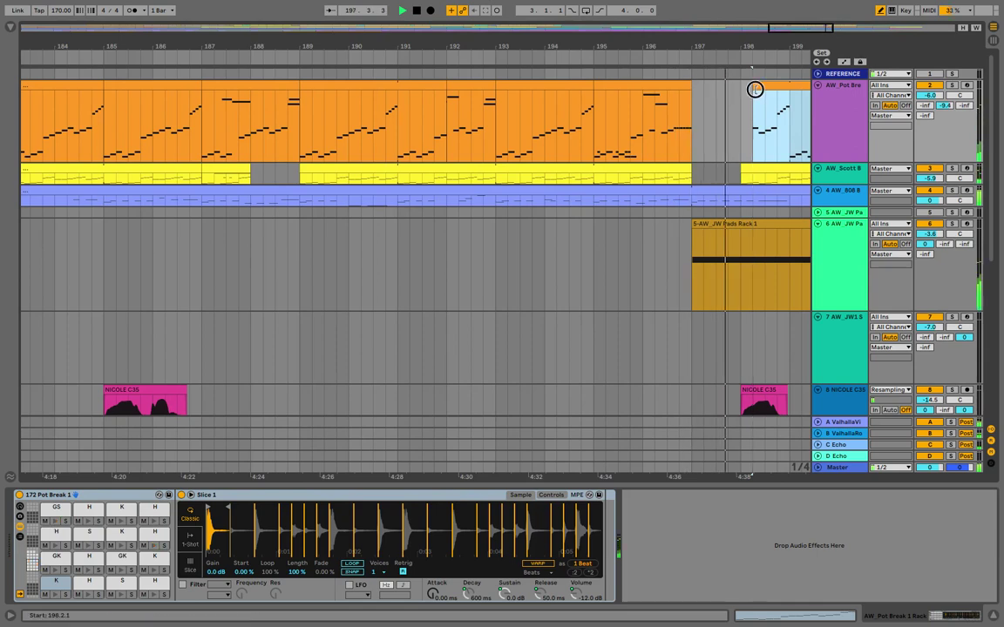
pyautogui.doubleClick(640, 33)
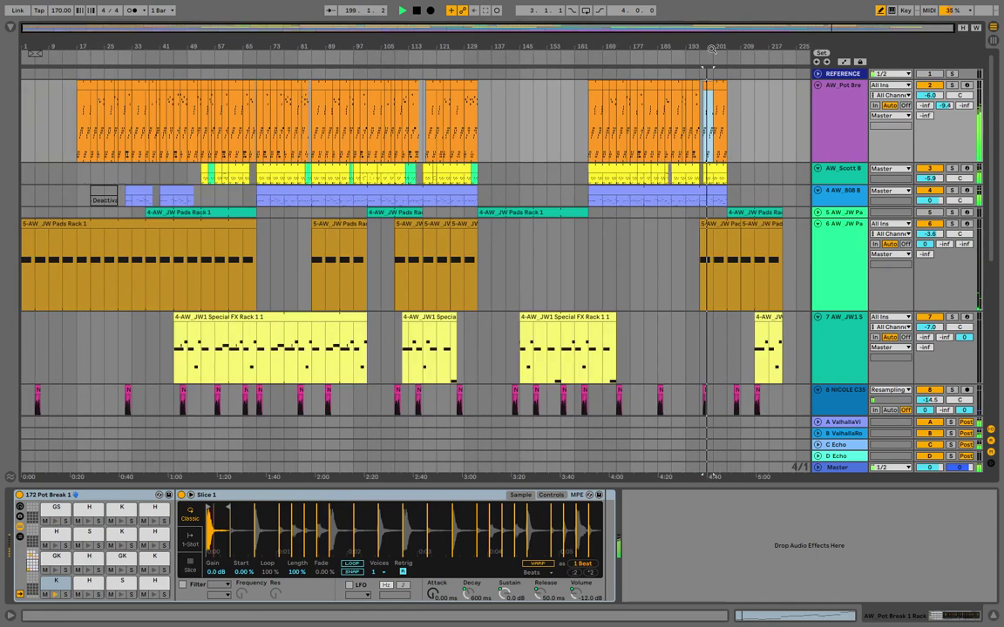
# Place the insert marker at bar 17, set the volume of track 11 to -10.0 dB during playback, and select that track
pyautogui.press('space')
pyautogui.click(68, 145)
pyautogui.press('space')
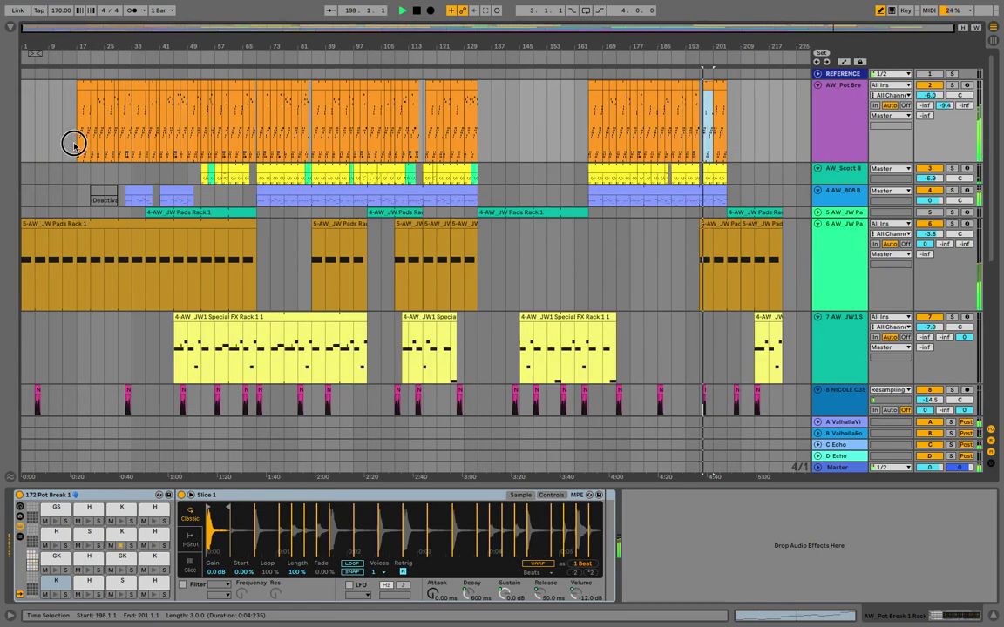
pyautogui.scroll(-5, 139, 174)
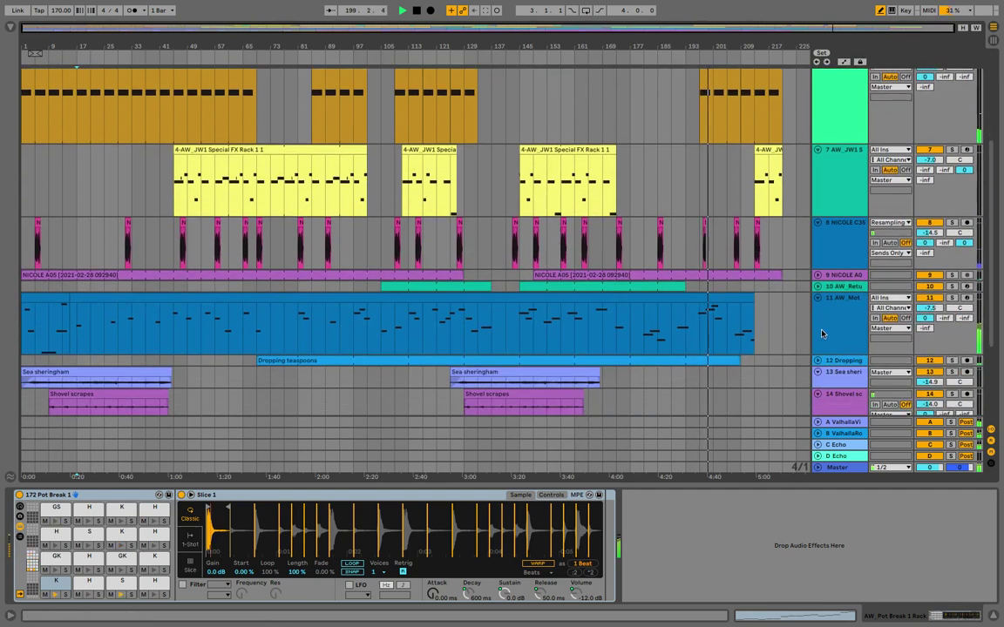
pyautogui.moveTo(931, 307); pyautogui.dragTo(931, 310)
pyautogui.click(826, 316)
# Unfold the Dropping teaspoons track and set the volume of track 11 to -11.5 dB
pyautogui.scroll(-5, 795, 350)
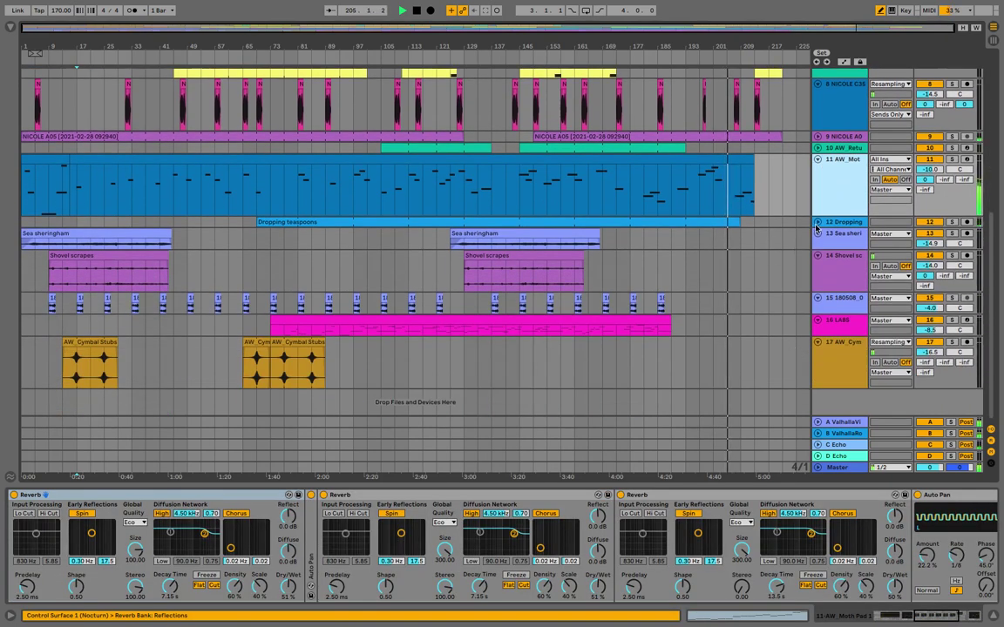
pyautogui.click(817, 224)
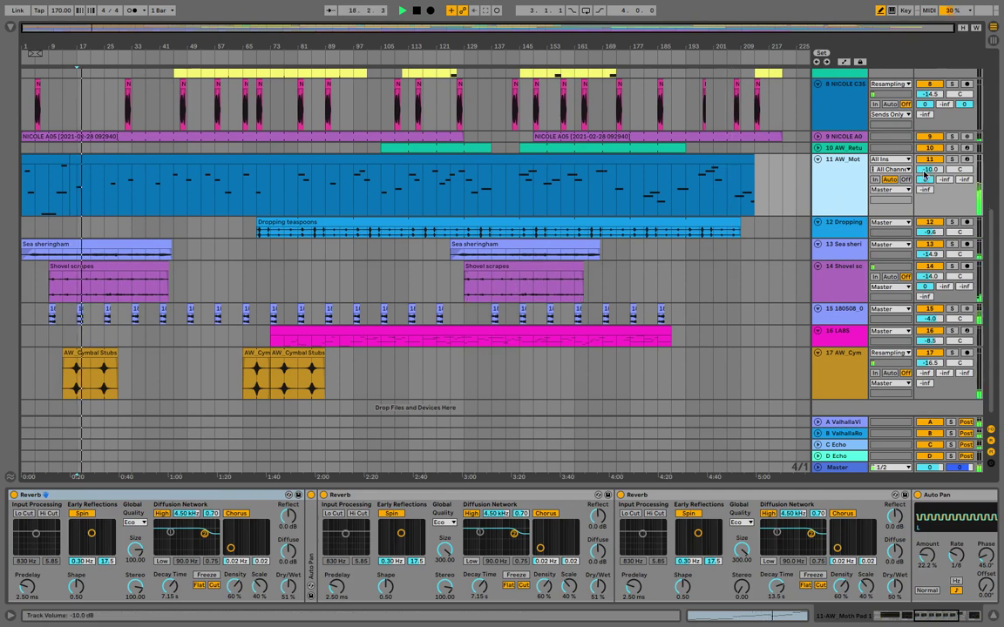
pyautogui.moveTo(929, 169); pyautogui.dragTo(929, 173)
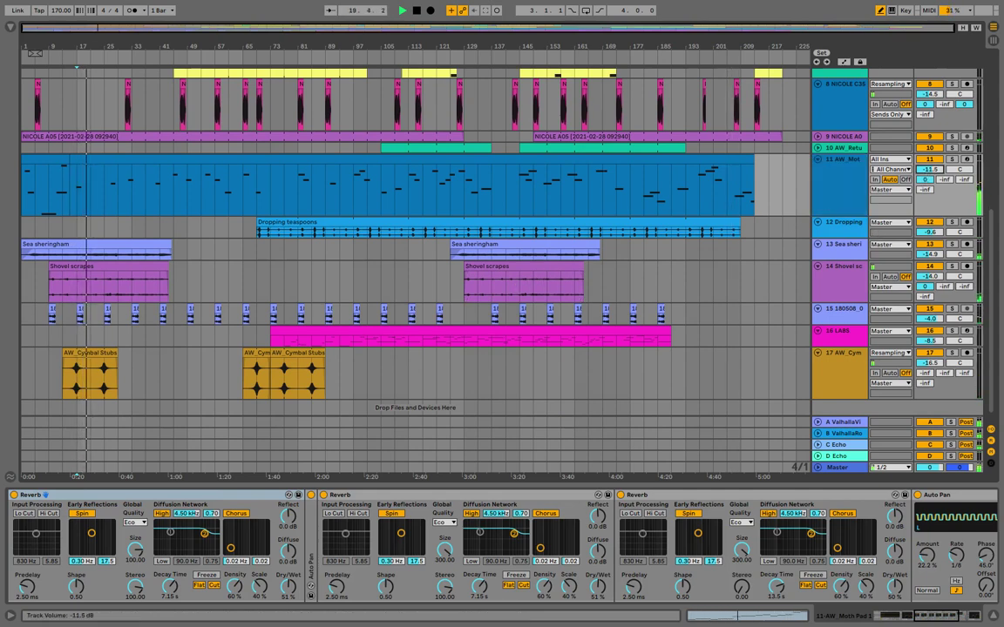
pyautogui.click(860, 178)
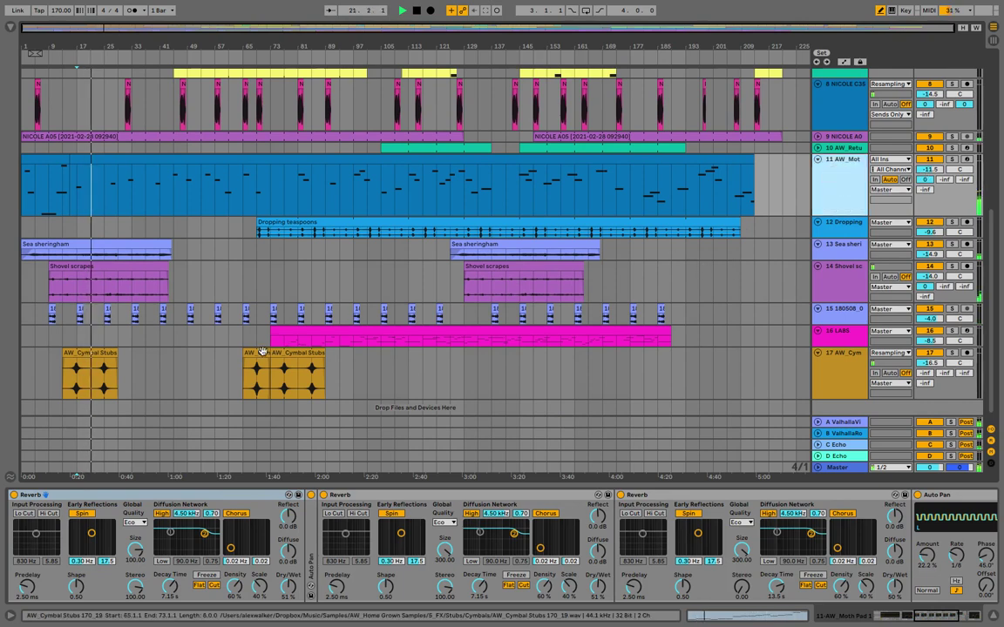
# Open the browser's Samples place, expand the AW_Field Recordings folder, and preview Steps.m4a and Squeaky wheel.m4a
pyautogui.click(10, 27)
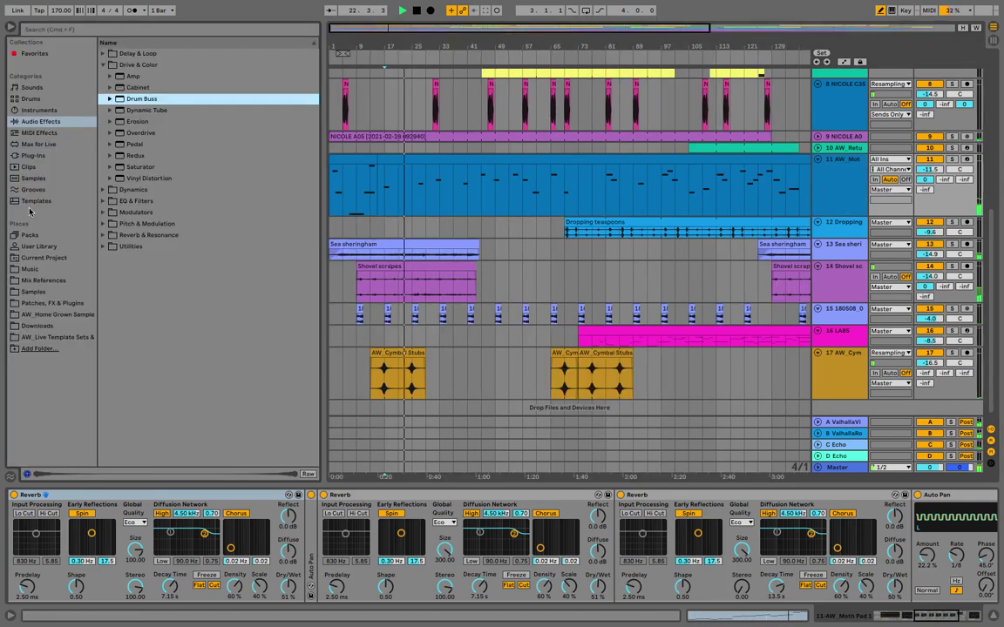
pyautogui.click(33, 292)
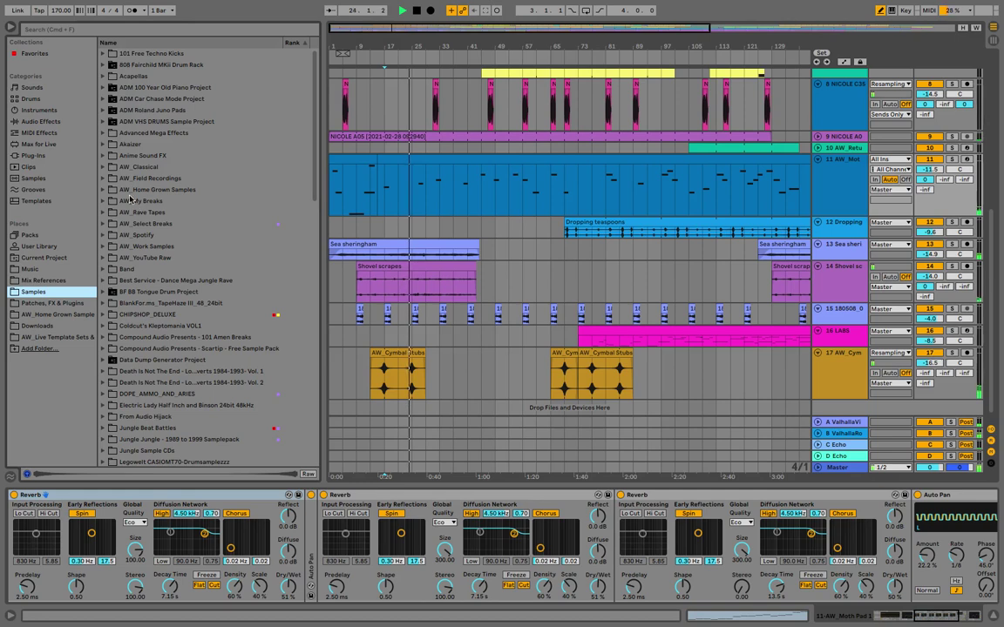
pyautogui.click(103, 178)
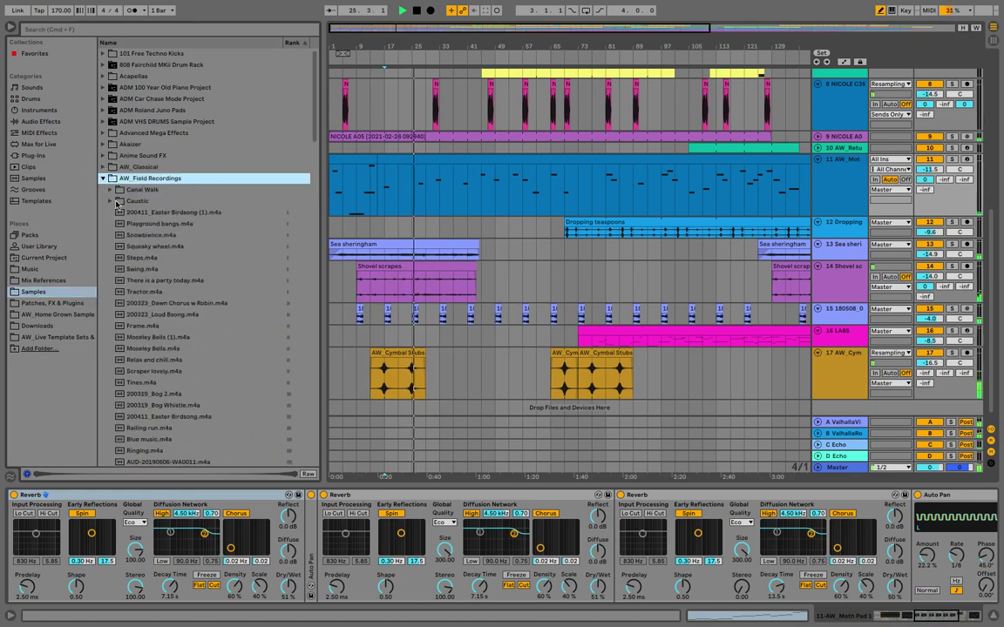
pyautogui.click(145, 258)
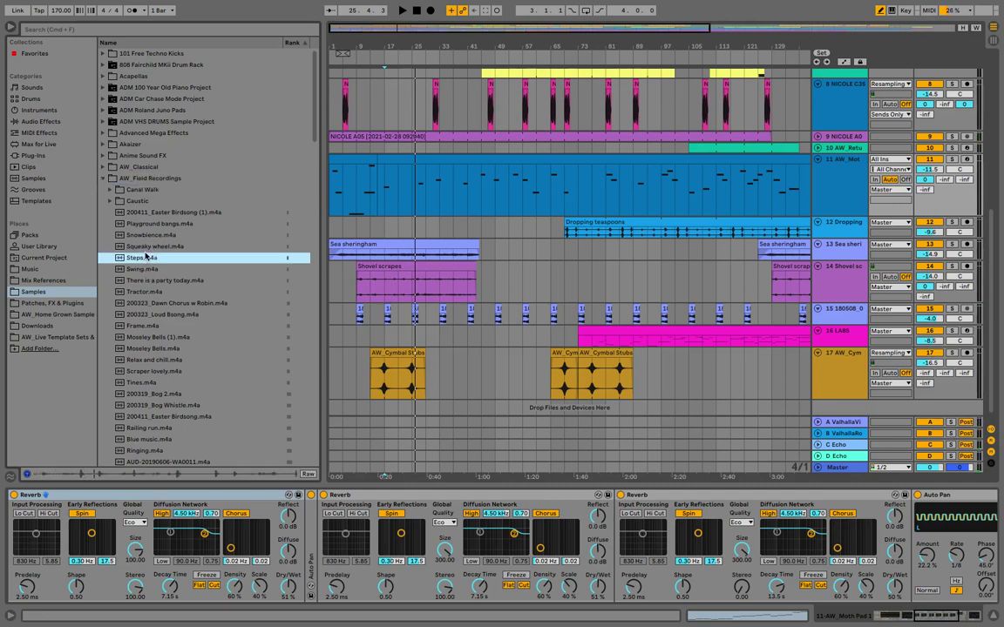
pyautogui.press('Up')
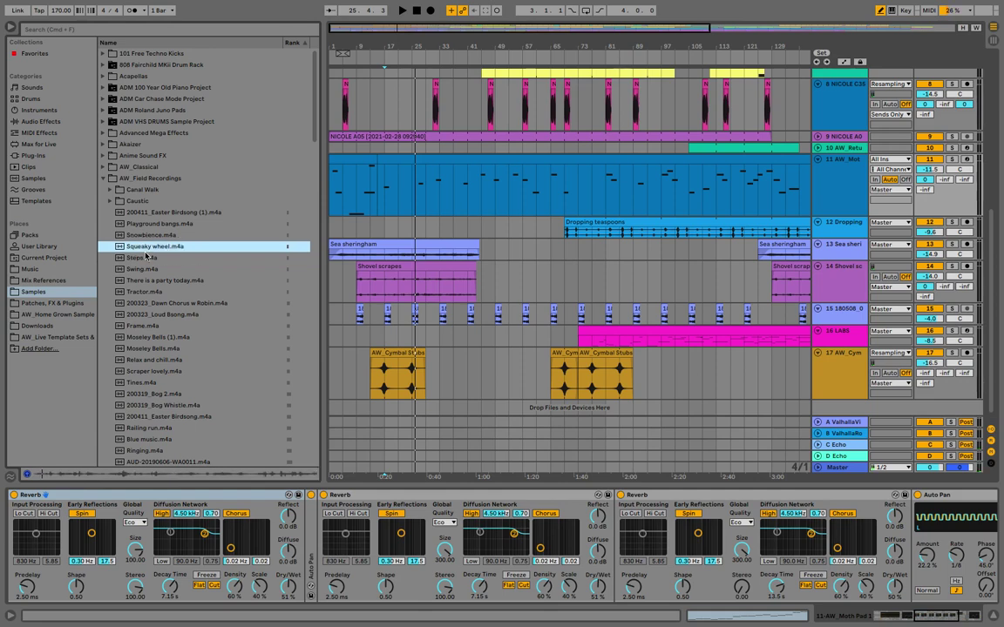
# Preview Swing.m4a and place it at bar 17 on a new audio track below Shovel scrapes
pyautogui.press('Down')
pyautogui.press('Down')
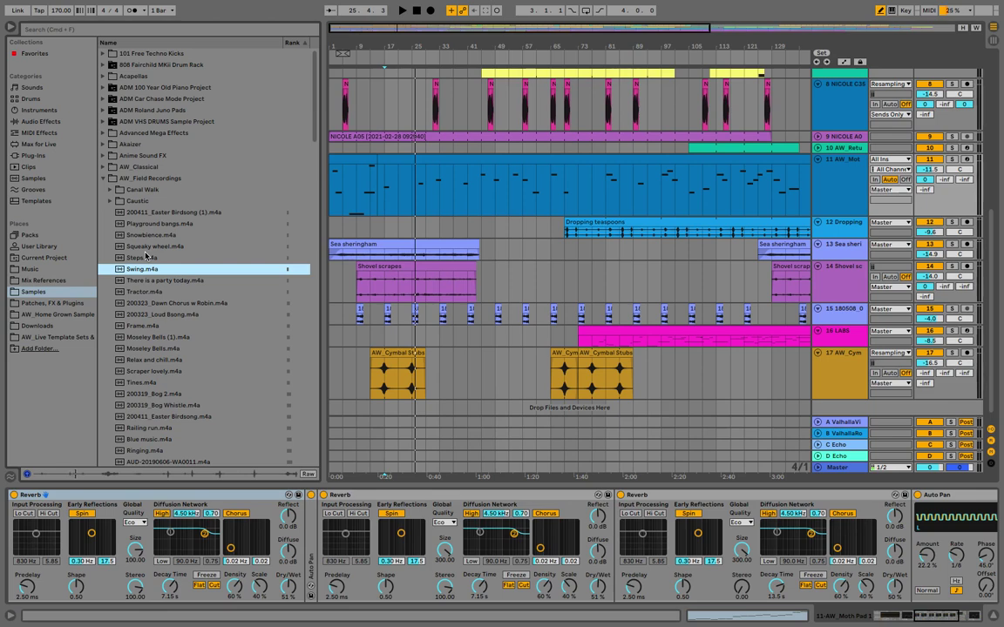
pyautogui.click(842, 296)
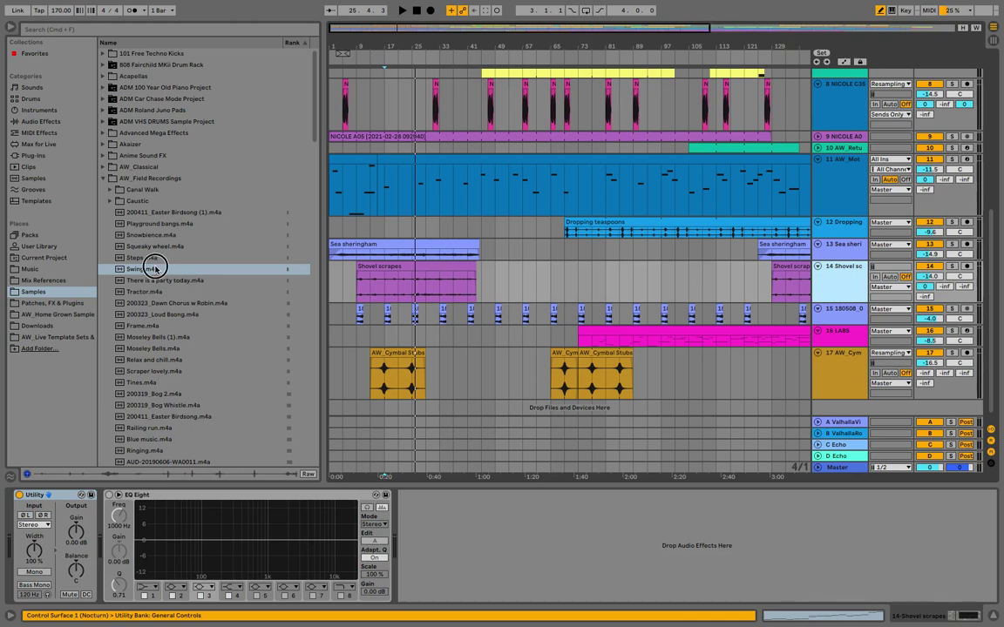
pyautogui.moveTo(157, 269); pyautogui.dragTo(388, 307)
# Play the new Swing clip and lower its track volume to -9.0 dB
pyautogui.moveTo(487, 304); pyautogui.dragTo(401, 309)
pyautogui.doubleClick(401, 308)
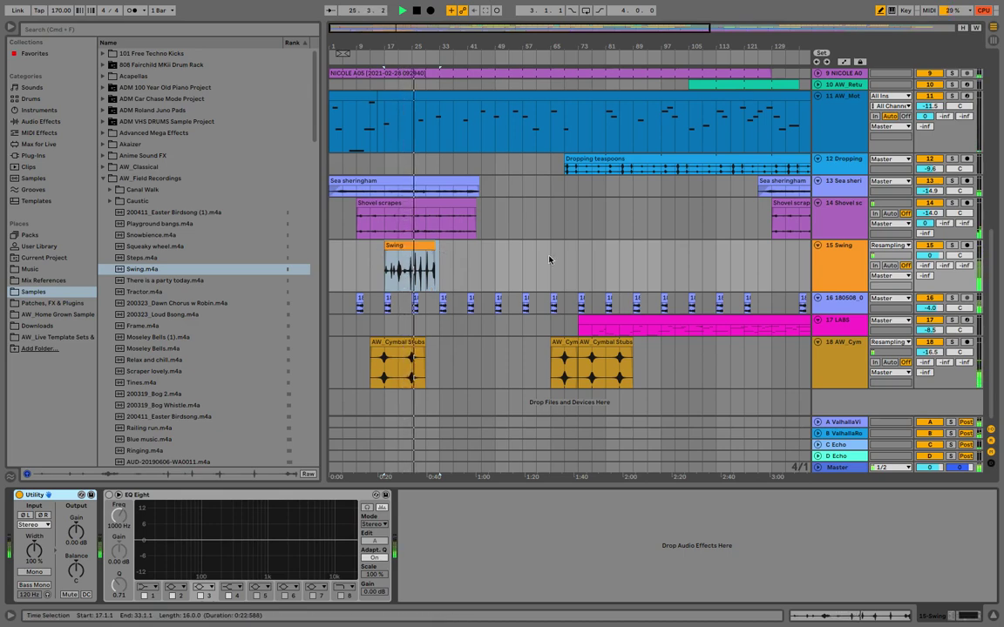
pyautogui.moveTo(930, 255); pyautogui.dragTo(929, 271)
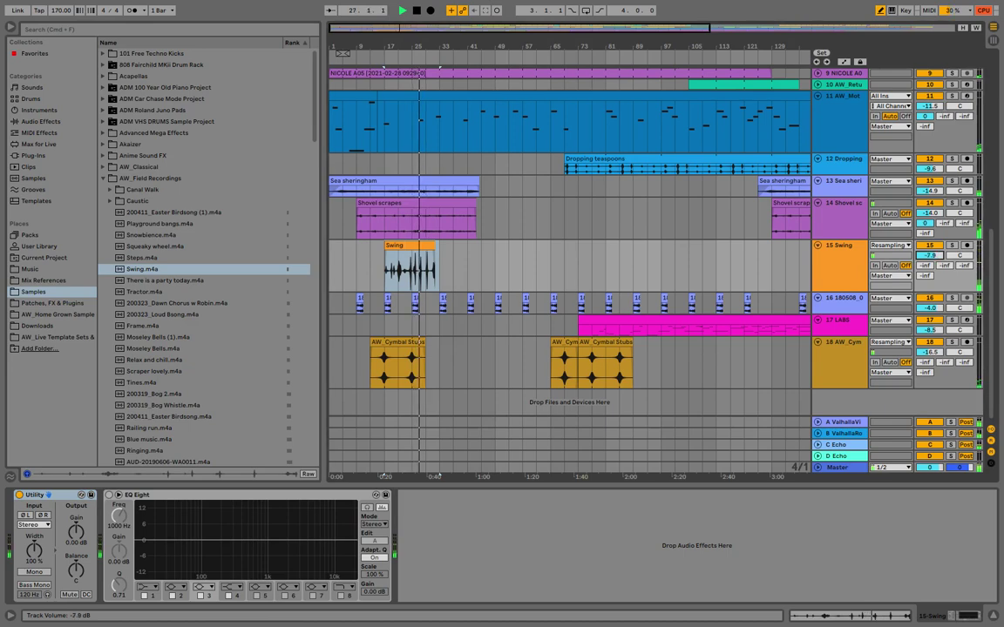
pyautogui.moveTo(930, 256); pyautogui.dragTo(930, 258)
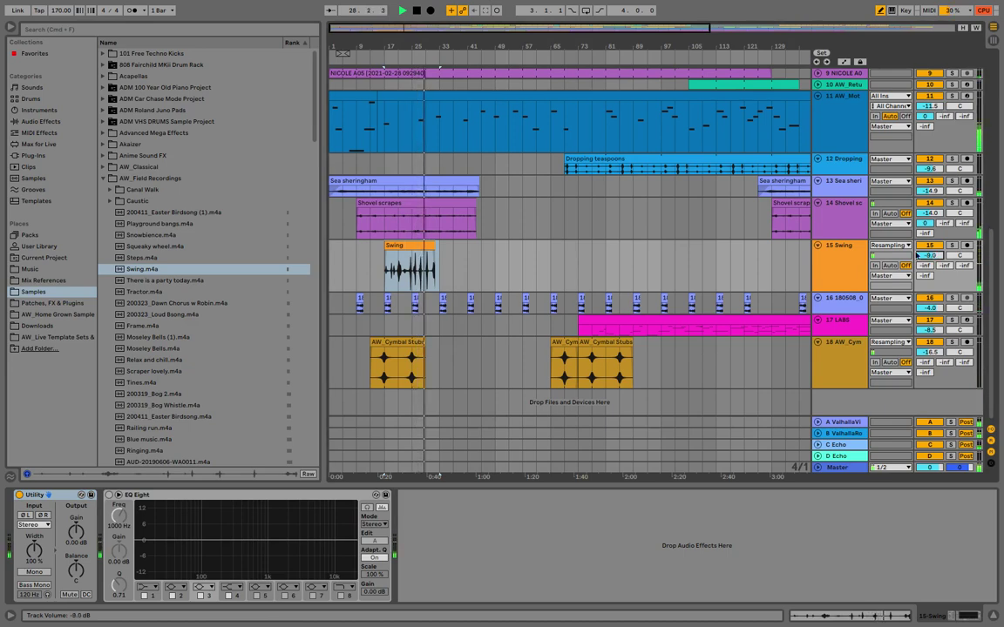
# Enable EQ Eight on the Swing track, set band 1 to a low-cut filter at 255 Hz, and restart playback
pyautogui.click(842, 264)
pyautogui.click(109, 499)
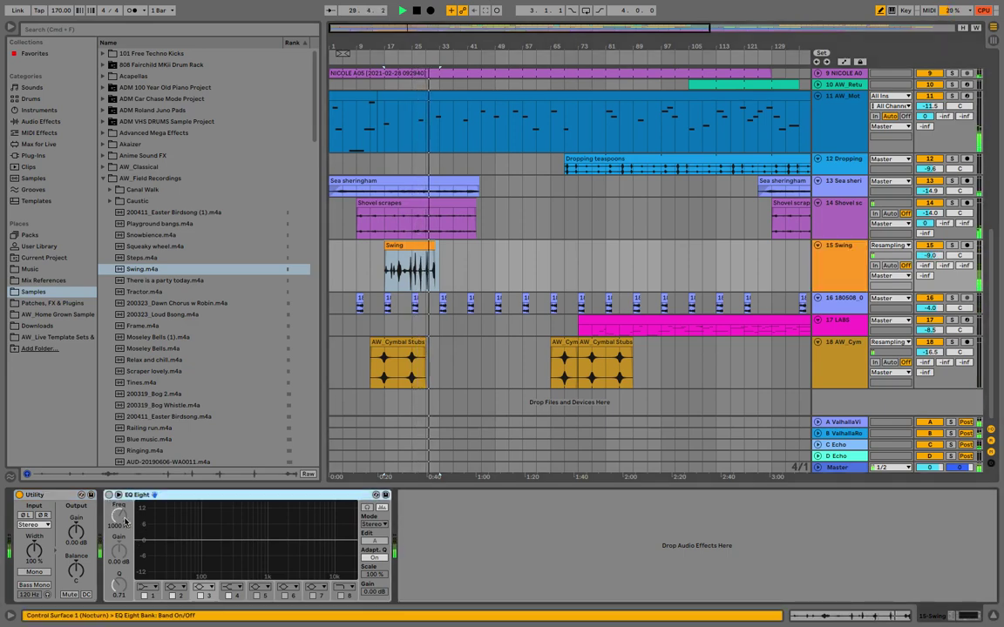
pyautogui.click(109, 495)
pyautogui.click(151, 596)
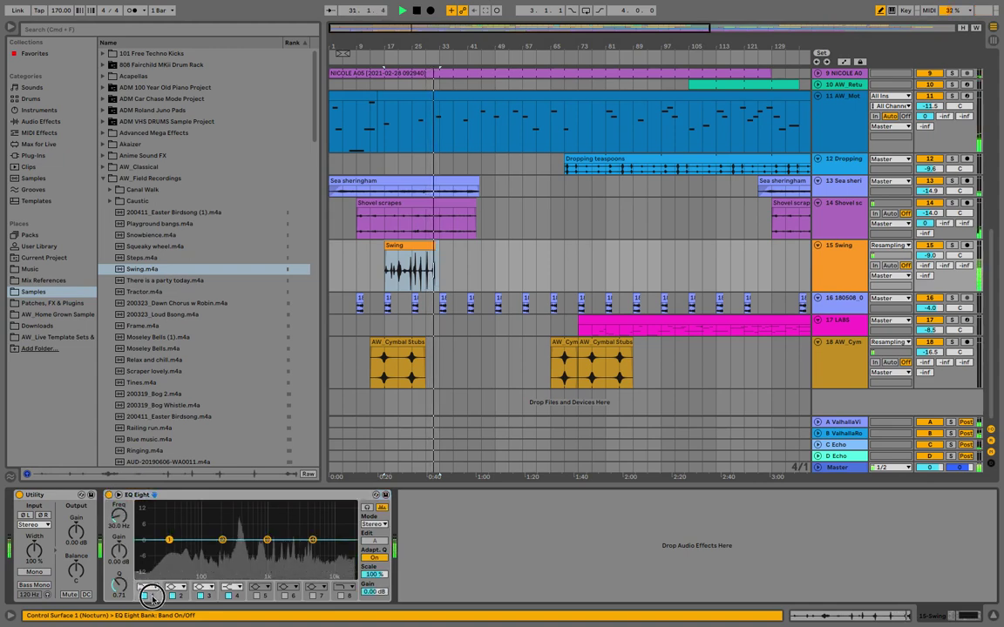
pyautogui.click(149, 587)
pyautogui.click(142, 526)
pyautogui.moveTo(119, 516); pyautogui.dragTo(119, 494)
pyautogui.press('space')
pyautogui.press('space')
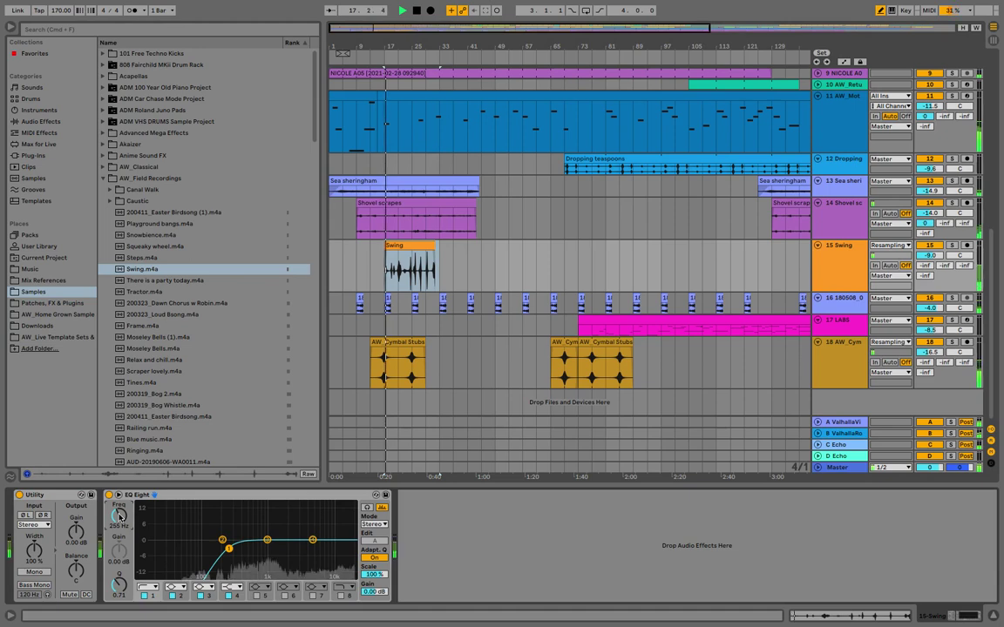
# Split the Swing clip at bar 22 and delete the section between bars 20 and 22
pyautogui.click(41, 122)
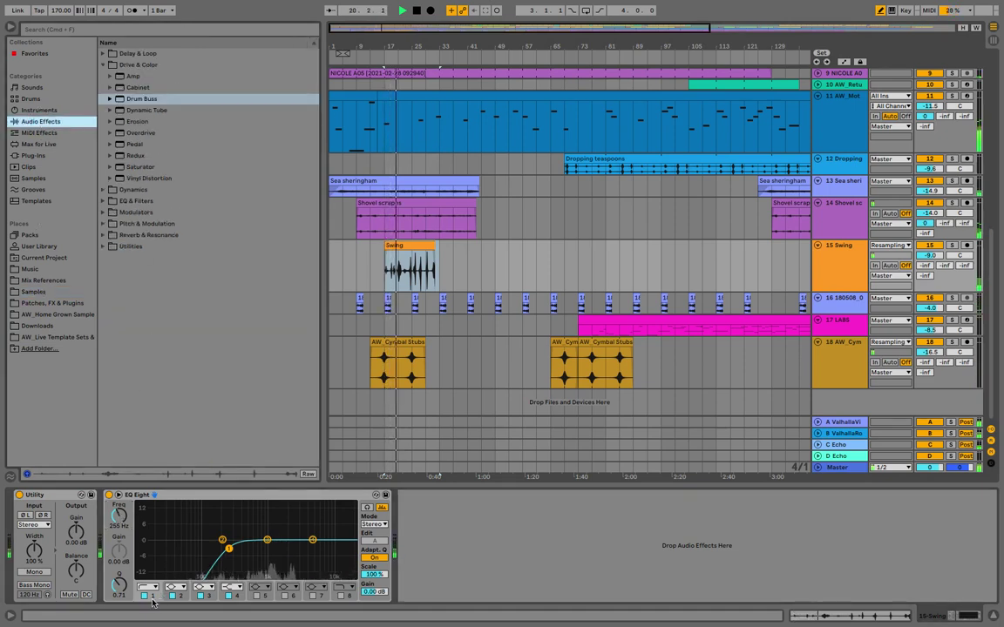
pyautogui.click(383, 251)
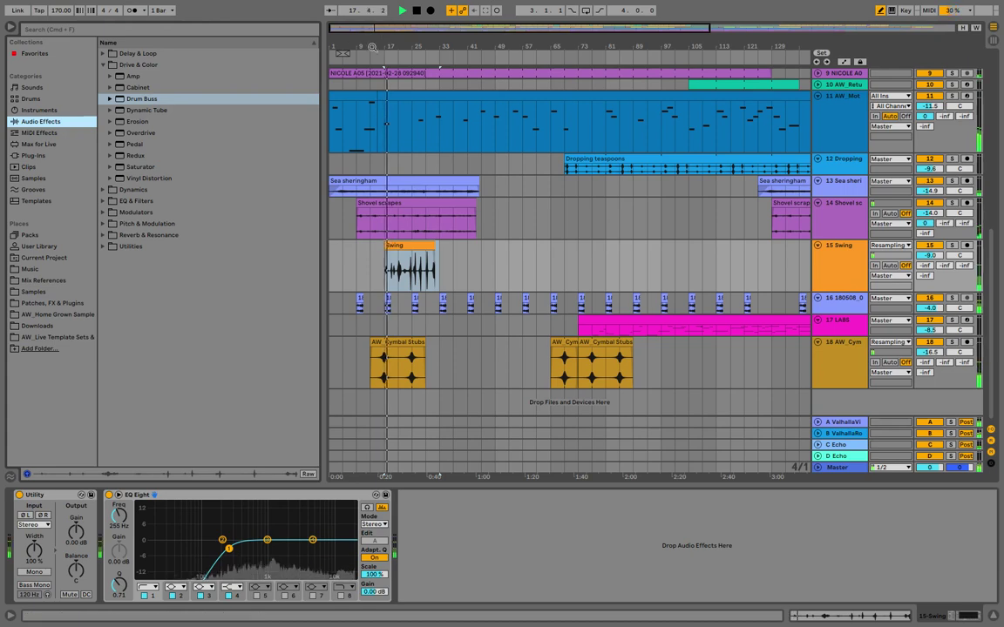
pyautogui.scroll(3, 389, 244)
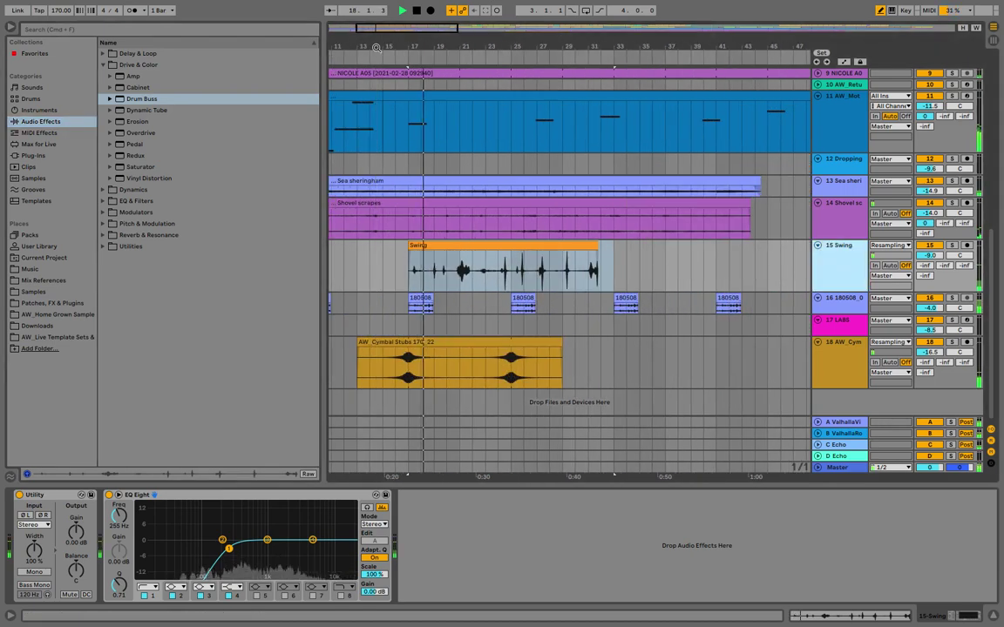
pyautogui.click(454, 277)
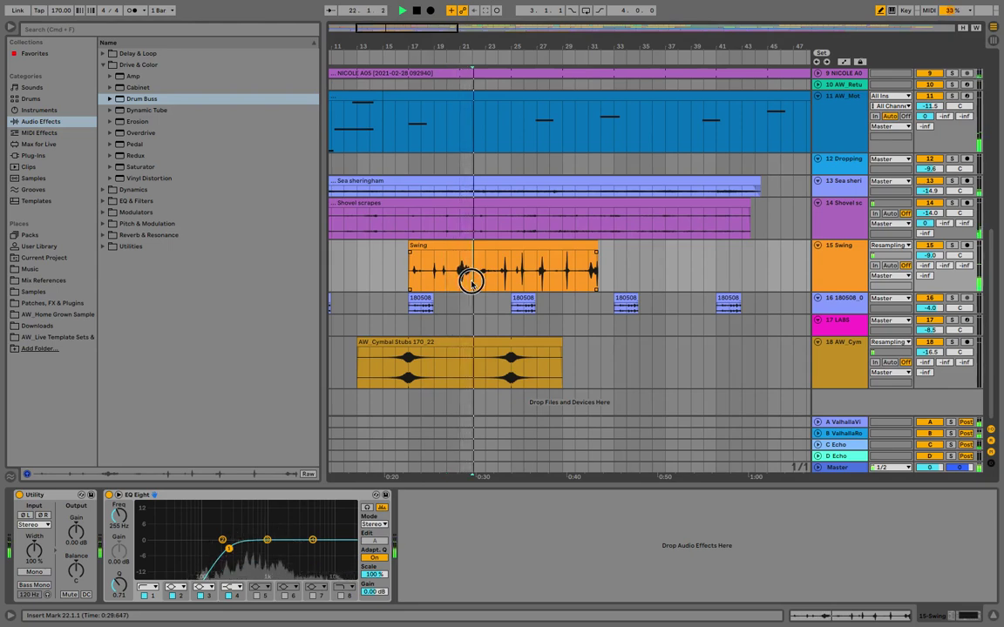
pyautogui.moveTo(468, 279); pyautogui.dragTo(447, 284)
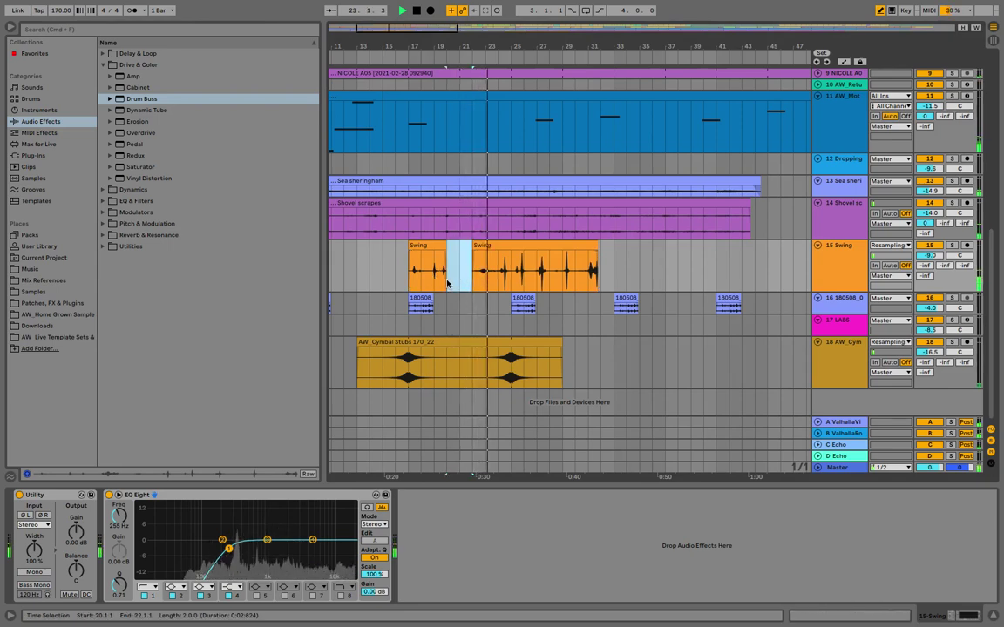
# Trim the second Swing clip so it starts at bar 25 and ends at bar 31
pyautogui.click(474, 244)
pyautogui.moveTo(474, 245); pyautogui.dragTo(508, 249)
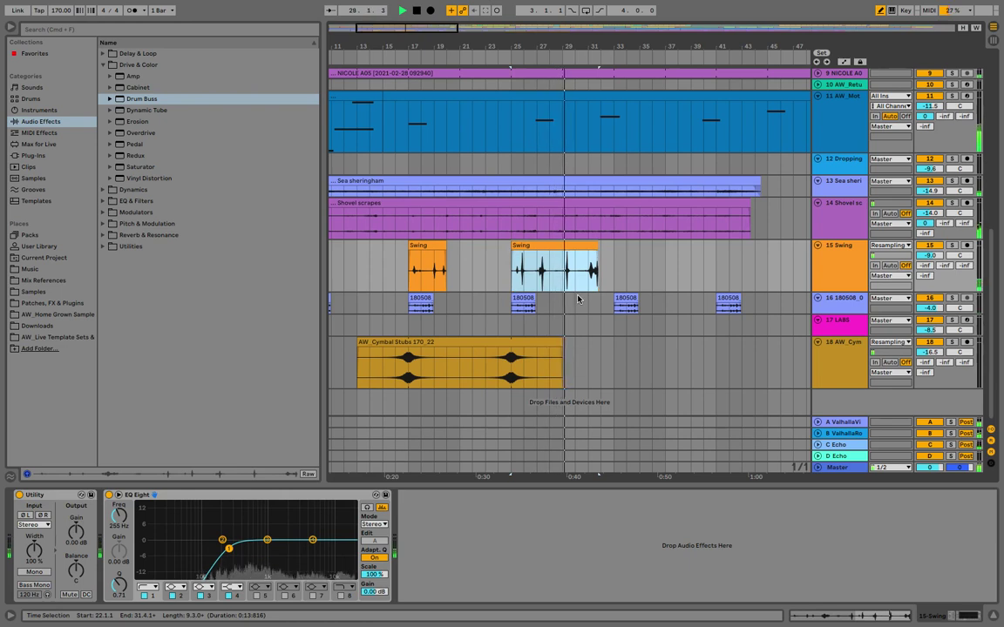
pyautogui.moveTo(597, 245); pyautogui.dragTo(584, 245)
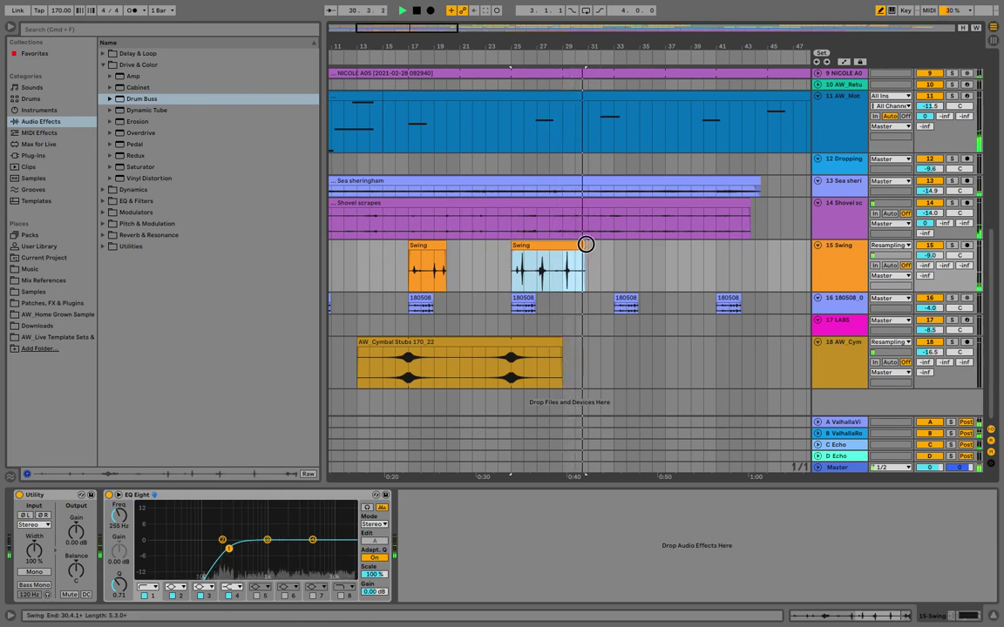
pyautogui.moveTo(585, 246); pyautogui.dragTo(588, 246)
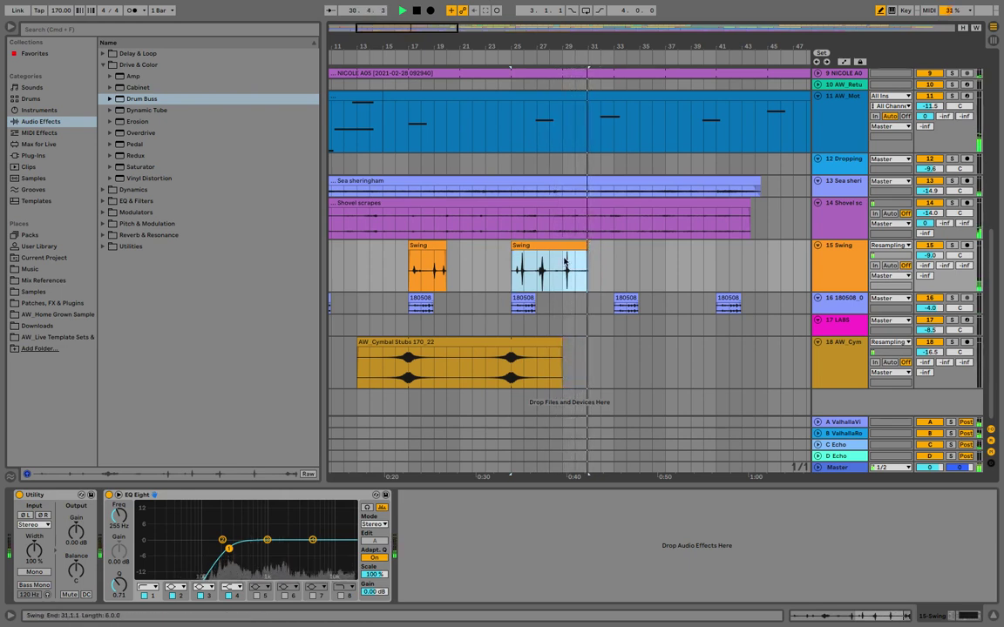
# Play from bar 17, raise EQ band 1's low cut to about 410 Hz, and set band 4 to a high-cut filter at 9.35 kHz
pyautogui.click(408, 273)
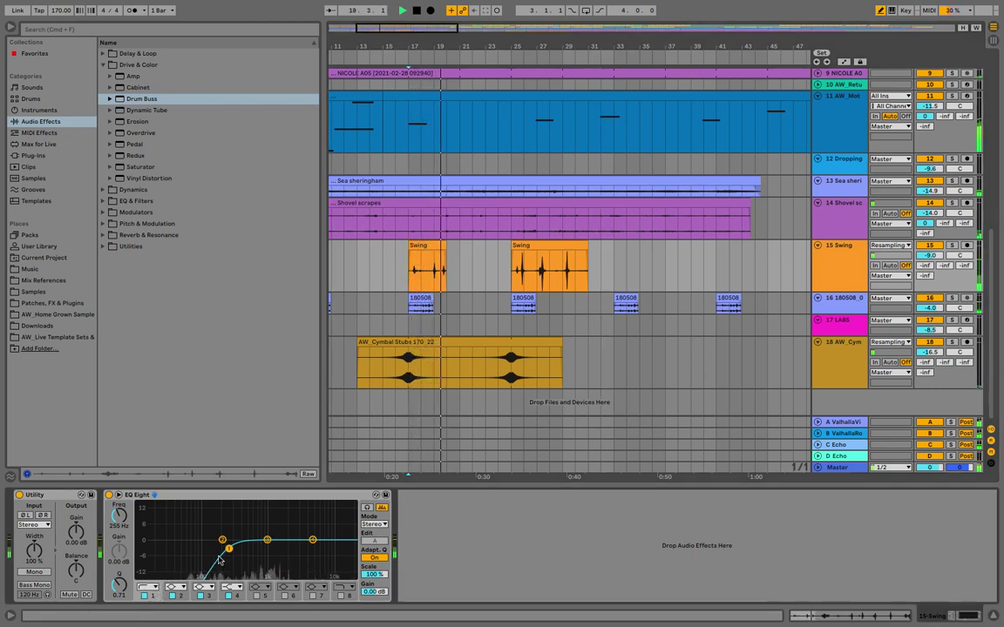
pyautogui.moveTo(120, 516); pyautogui.dragTo(120, 501)
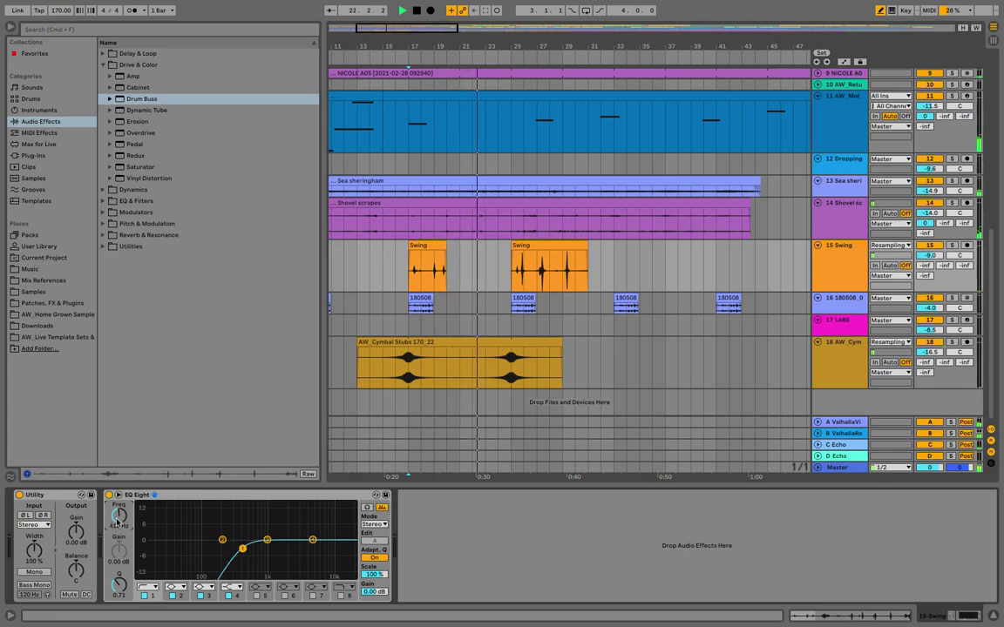
pyautogui.click(232, 587)
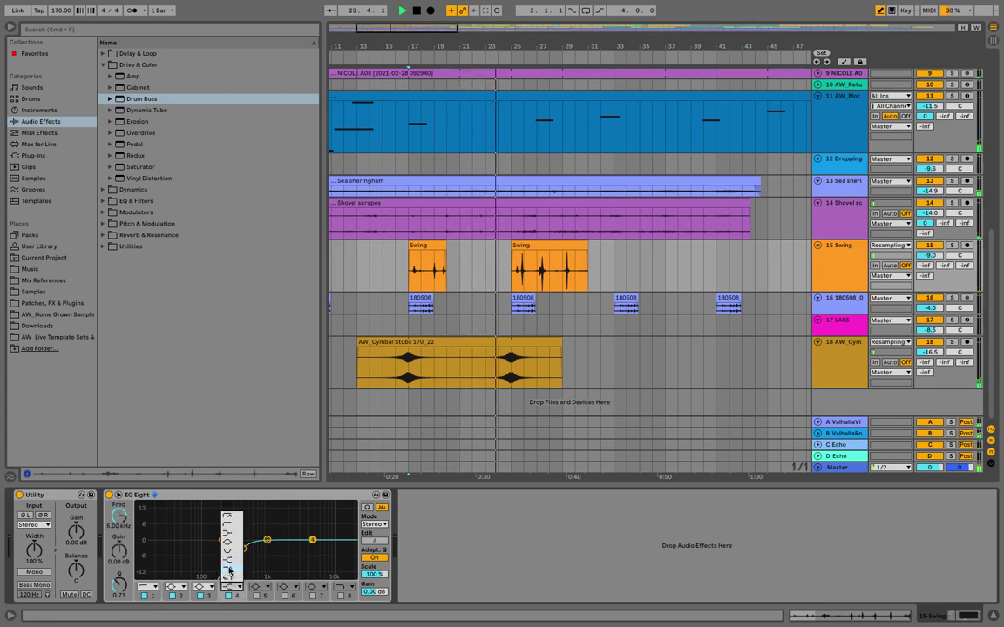
pyautogui.click(228, 584)
pyautogui.moveTo(111, 521); pyautogui.dragTo(112, 512)
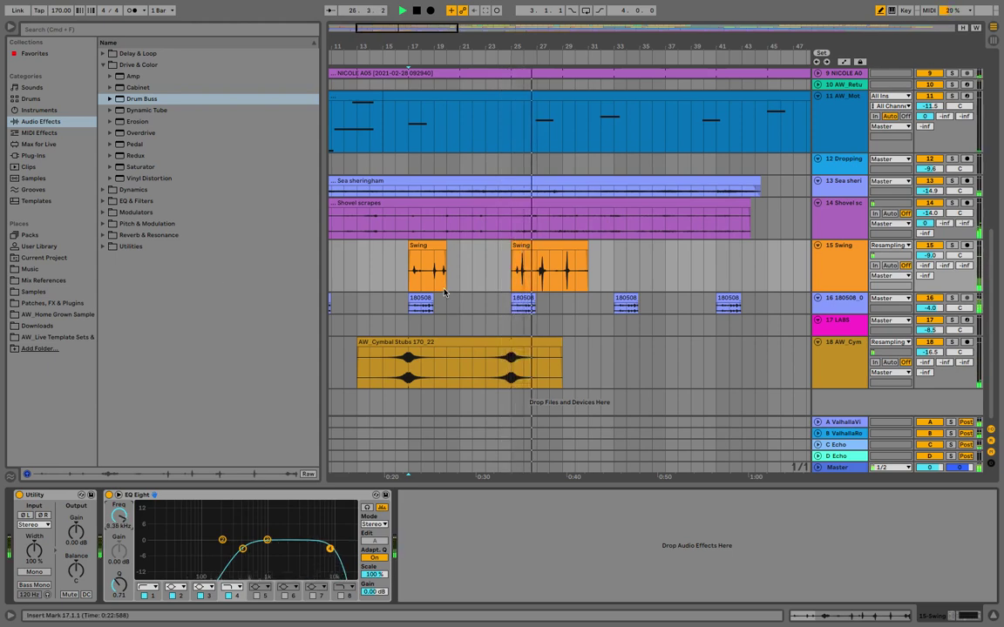
# Move the second Swing clip earlier to 24.4.1 and play from its start to check the timing
pyautogui.moveTo(523, 42); pyautogui.dragTo(520, 177)
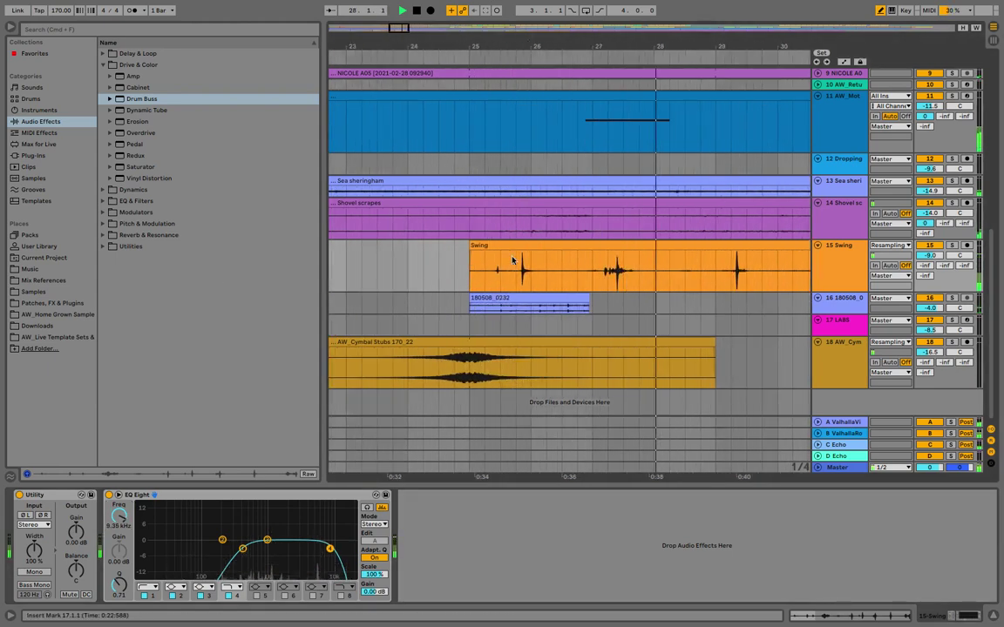
pyautogui.press('space')
pyautogui.moveTo(514, 248); pyautogui.dragTo(478, 244)
pyautogui.press('space')
pyautogui.click(456, 252)
pyautogui.press('space')
pyautogui.press('space')
pyautogui.click(452, 246)
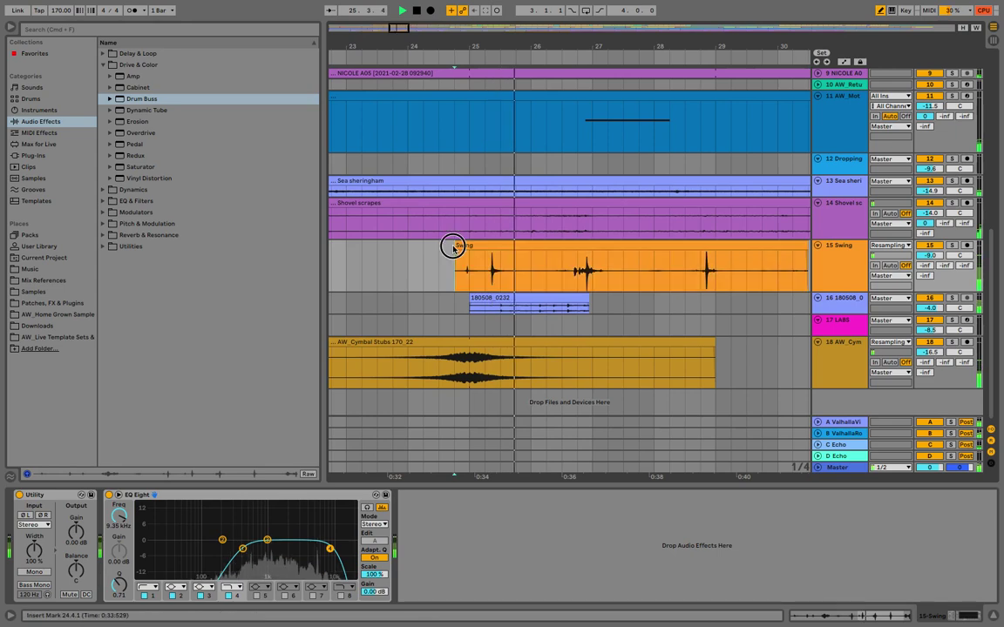
# Shift the second Swing clip slightly later with the grid off, check it from bar 25, and trim its start to 25.1.1
pyautogui.scroll(4, 490, 255)
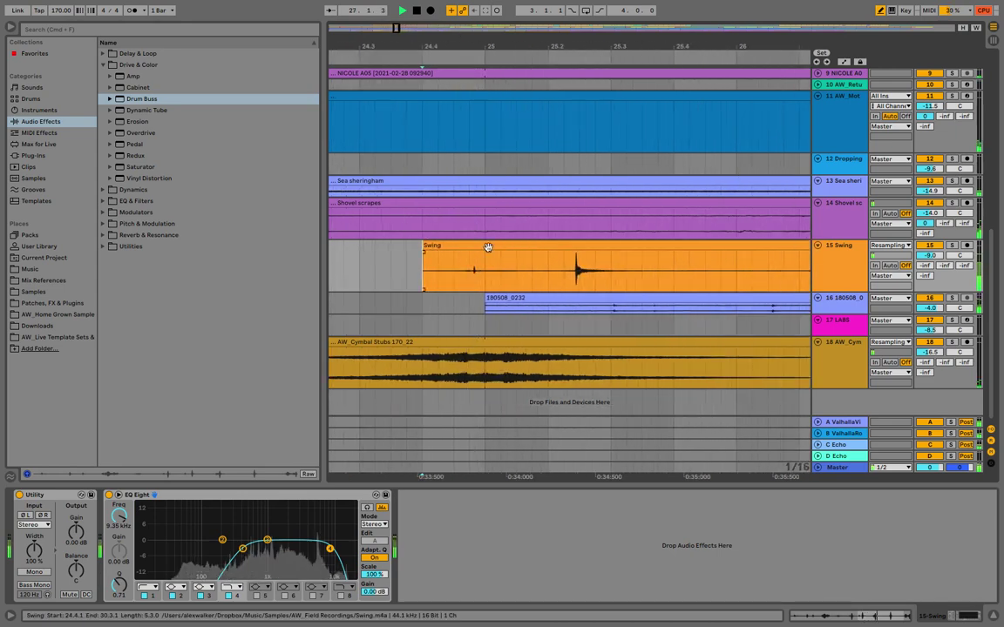
pyautogui.click(487, 248)
pyautogui.moveTo(479, 248); pyautogui.dragTo(542, 246)
pyautogui.press('space')
pyautogui.press('space')
pyautogui.press('space')
pyautogui.click(485, 256)
pyautogui.press('space')
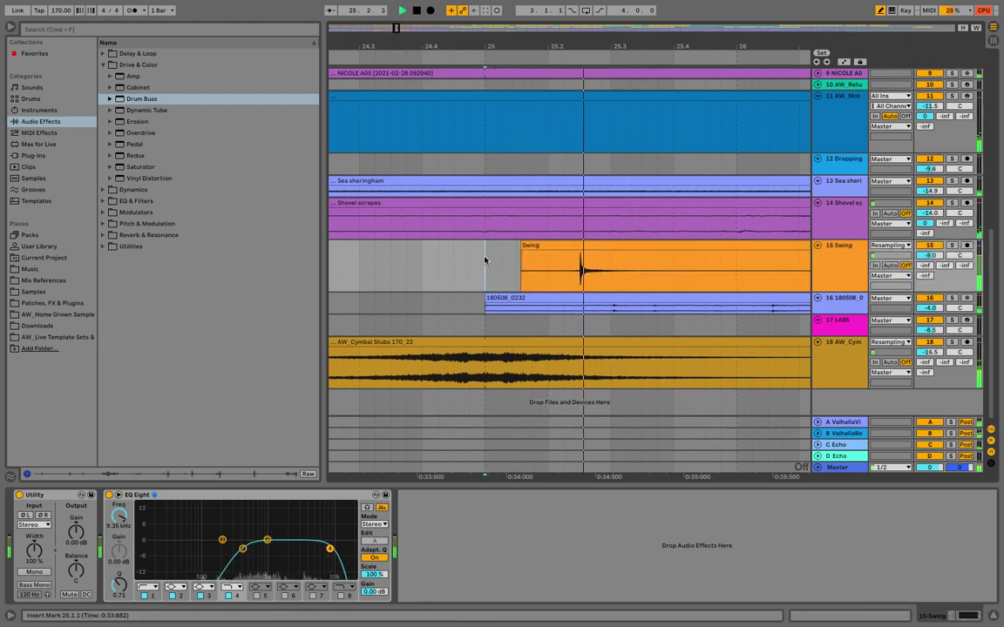
pyautogui.moveTo(531, 246); pyautogui.dragTo(484, 248)
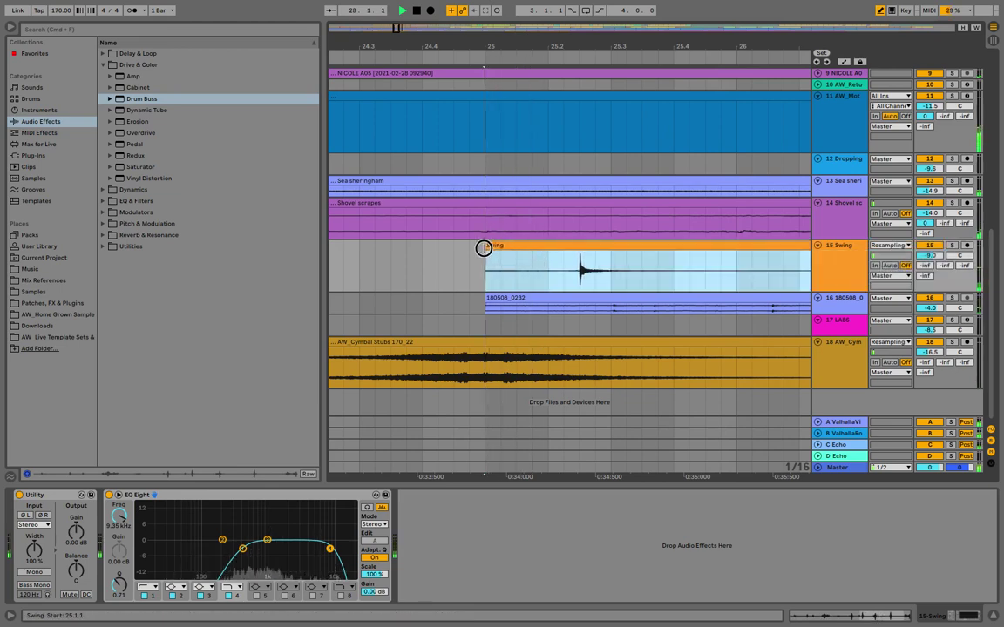
# Duplicate bars 17 to 33 of the Swing track to bar 33 and set the track's volume to -6.0 dB
pyautogui.moveTo(480, 46); pyautogui.dragTo(475, 15)
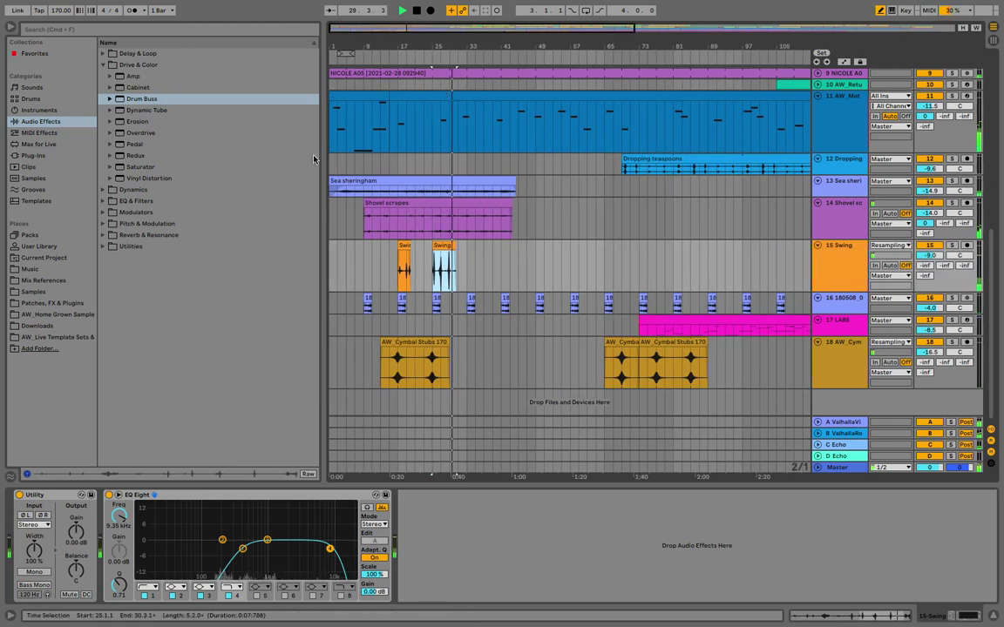
pyautogui.click(7, 31)
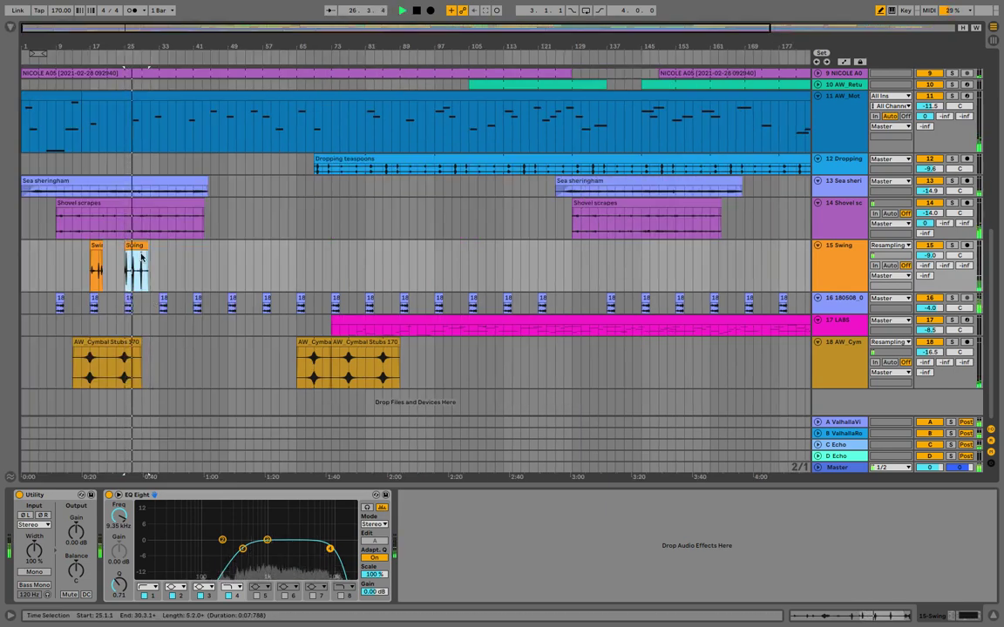
pyautogui.moveTo(41, 30); pyautogui.dragTo(241, 283)
pyautogui.hotkey('ctrl', 'd')
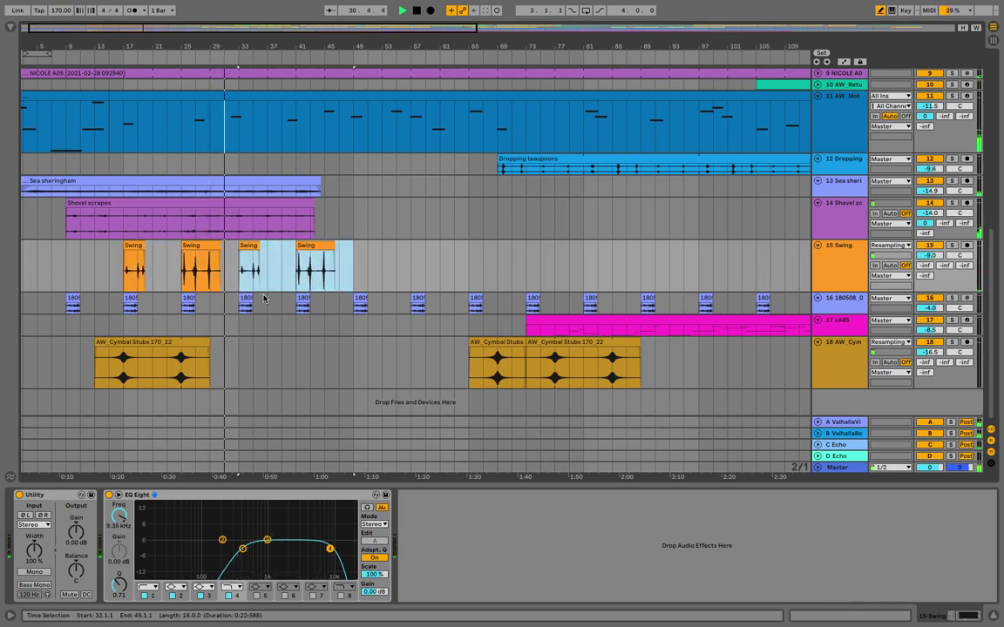
pyautogui.click(273, 277)
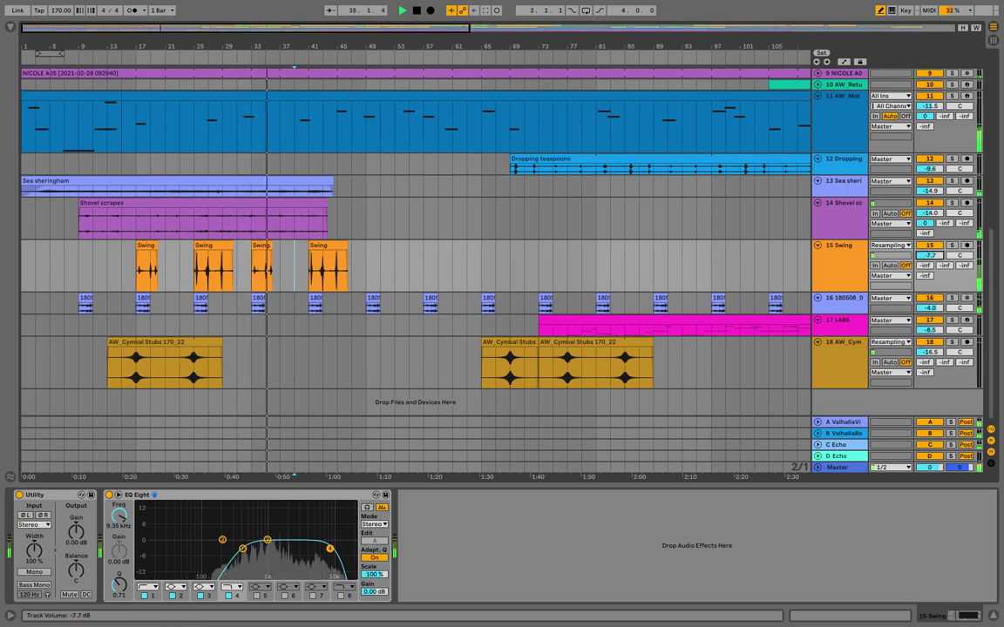
pyautogui.moveTo(930, 255); pyautogui.dragTo(930, 252)
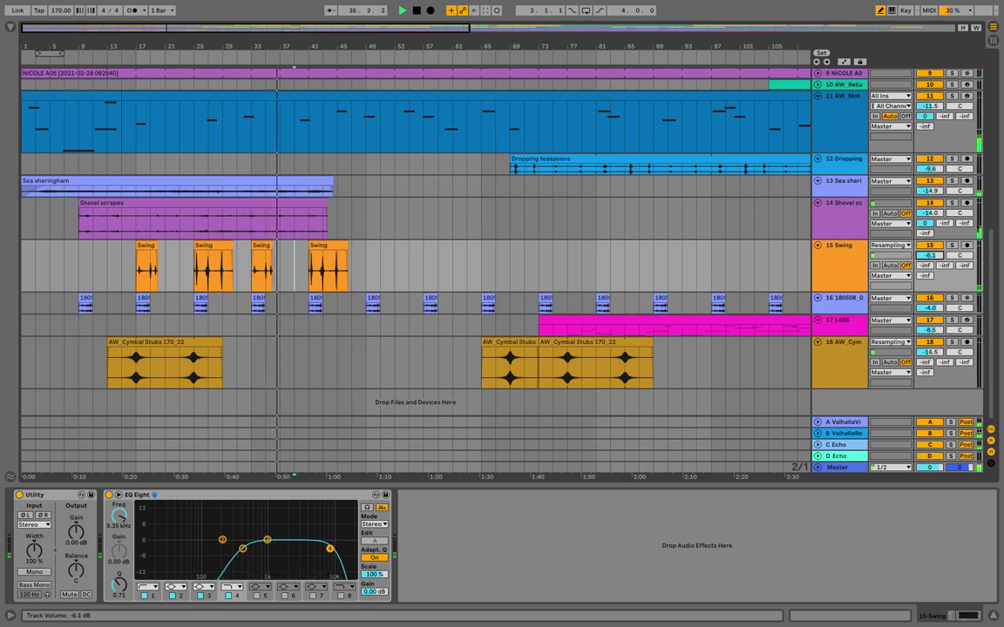
# Try pasting a copy of the bar 33 Swing clip at bar 39
pyautogui.click(259, 246)
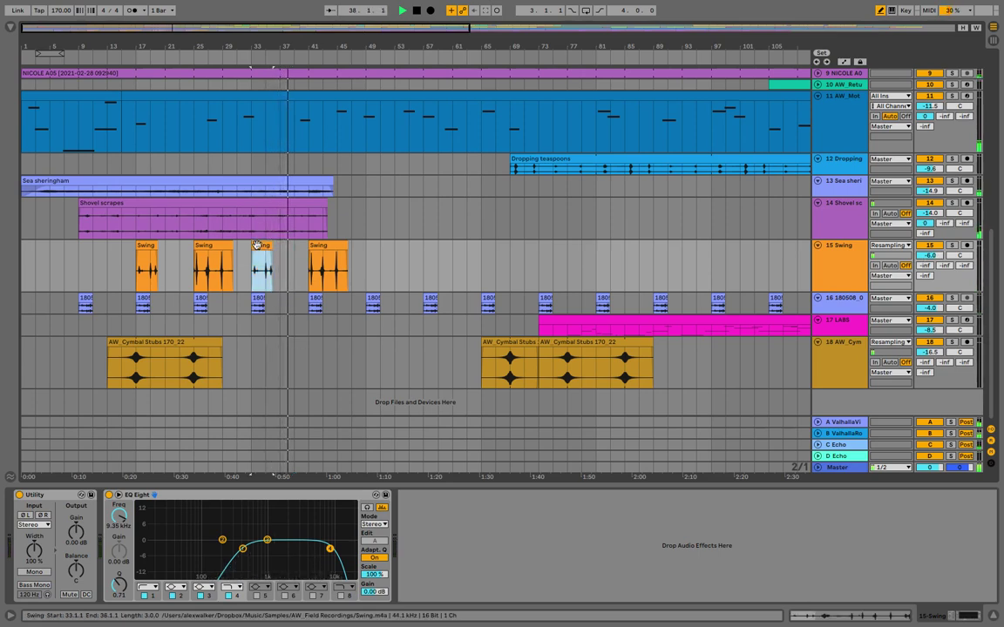
pyautogui.press('super+c')
pyautogui.click(291, 265)
pyautogui.press('super+v')
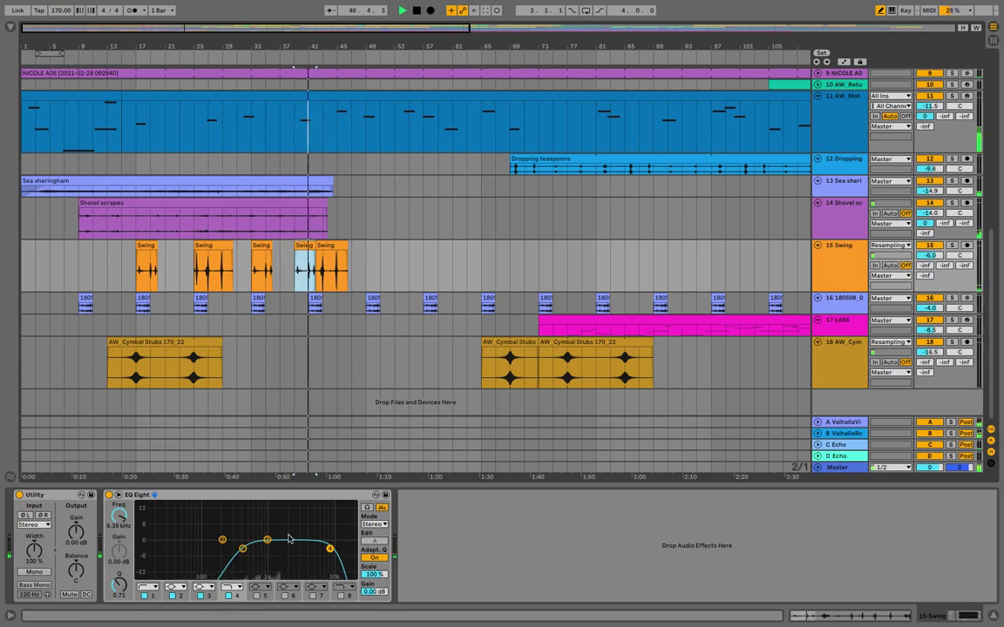
pyautogui.press('super+z')
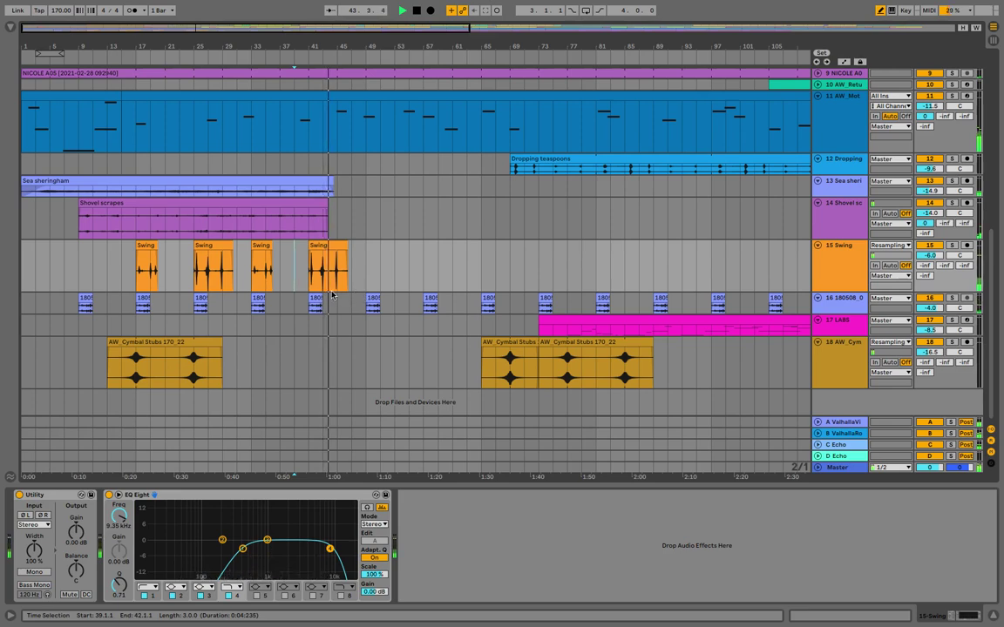
# Delete the longer Swing clips at bars 25 and 41 and stop playback
pyautogui.click(204, 245)
pyautogui.press('super+z')
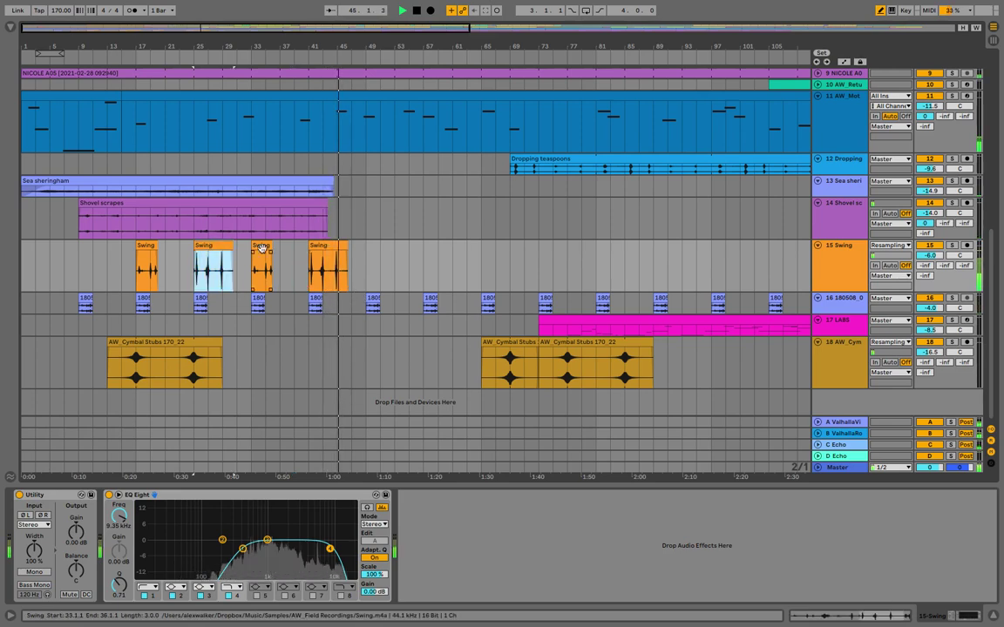
pyautogui.press('super+z')
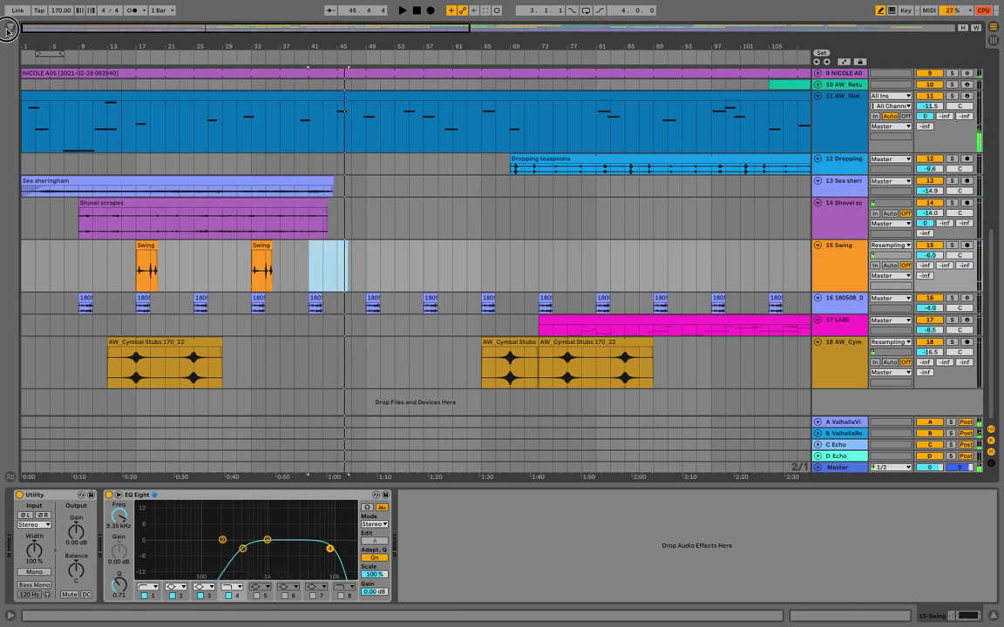
# Audition field recordings in the AW_Field Recordings sample folder, including Playground bangs, Snowbience, Scraper lovely, Squeaky wheel, Tines and Bog 2
pyautogui.click(7, 30)
pyautogui.click(33, 292)
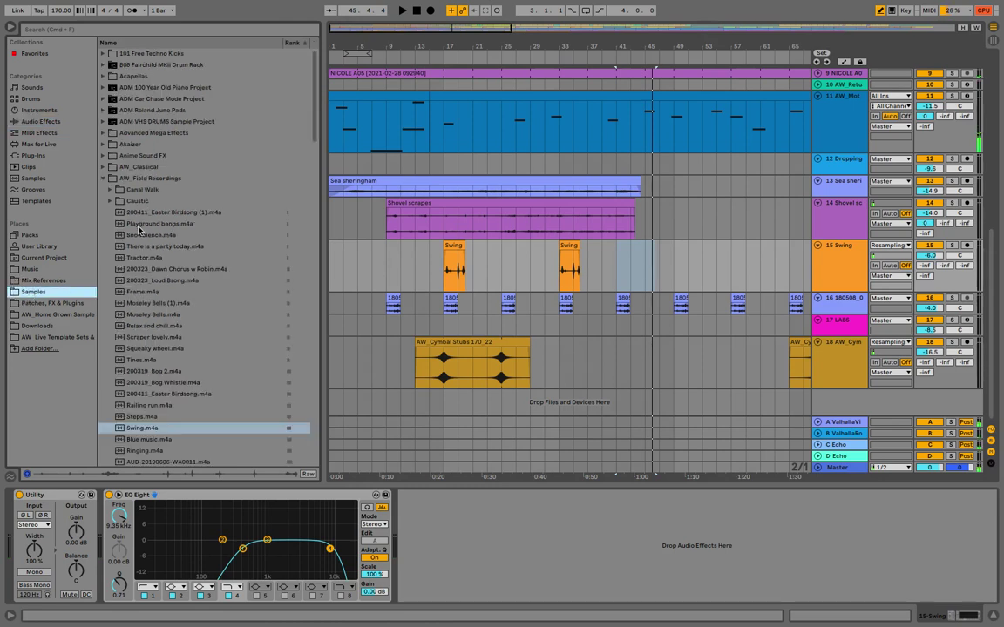
pyautogui.click(147, 225)
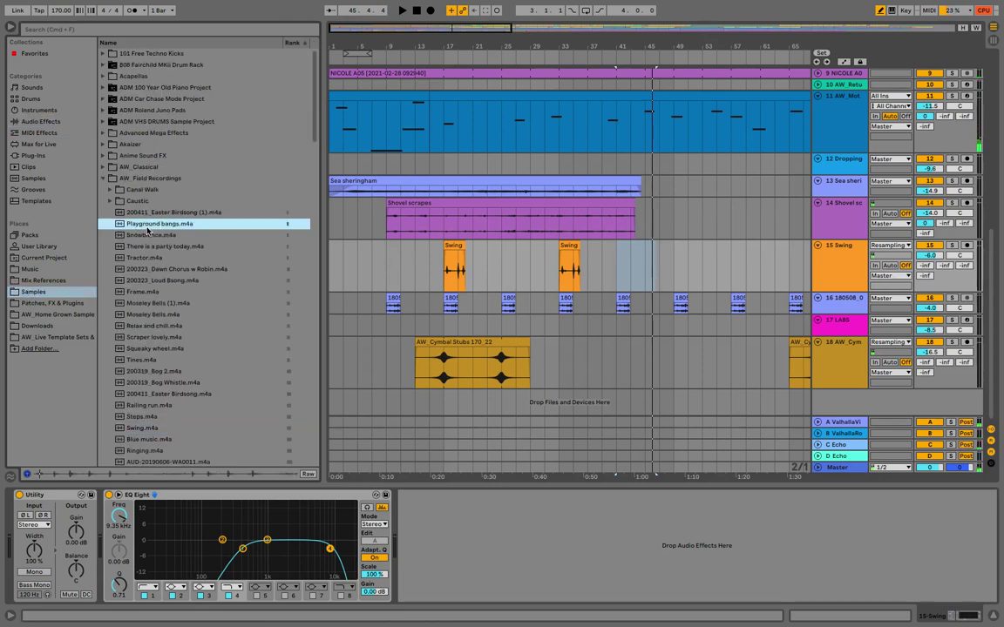
pyautogui.click(149, 248)
pyautogui.press('Up')
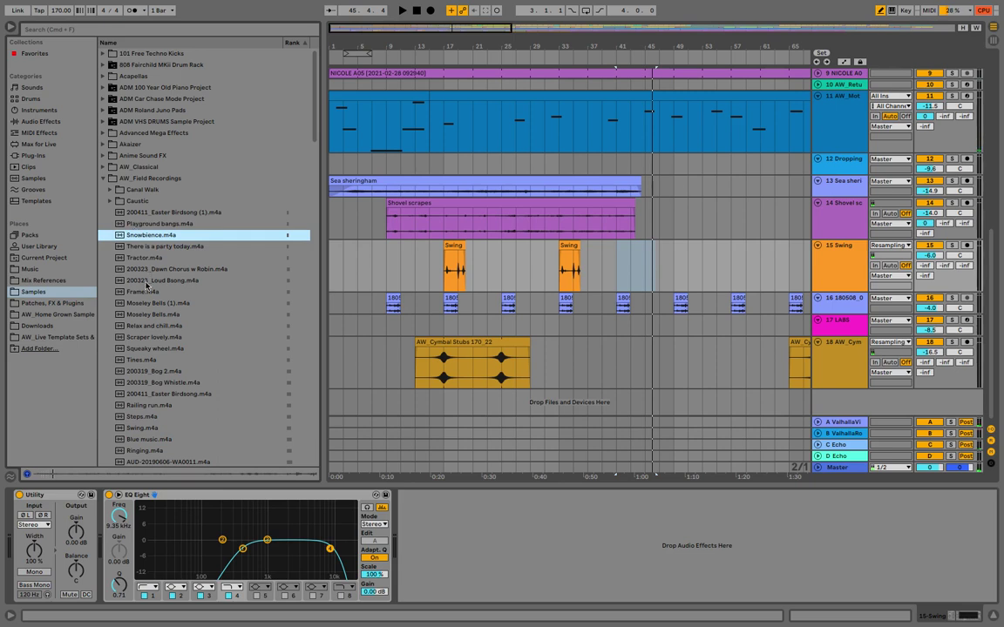
pyautogui.press('Down')
pyautogui.click(149, 341)
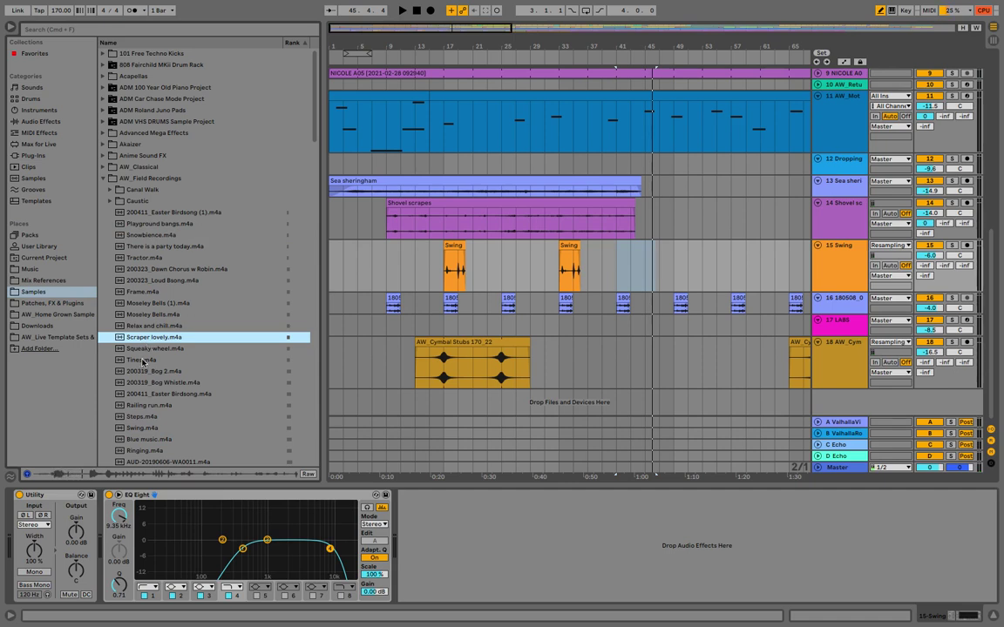
pyautogui.press('Down')
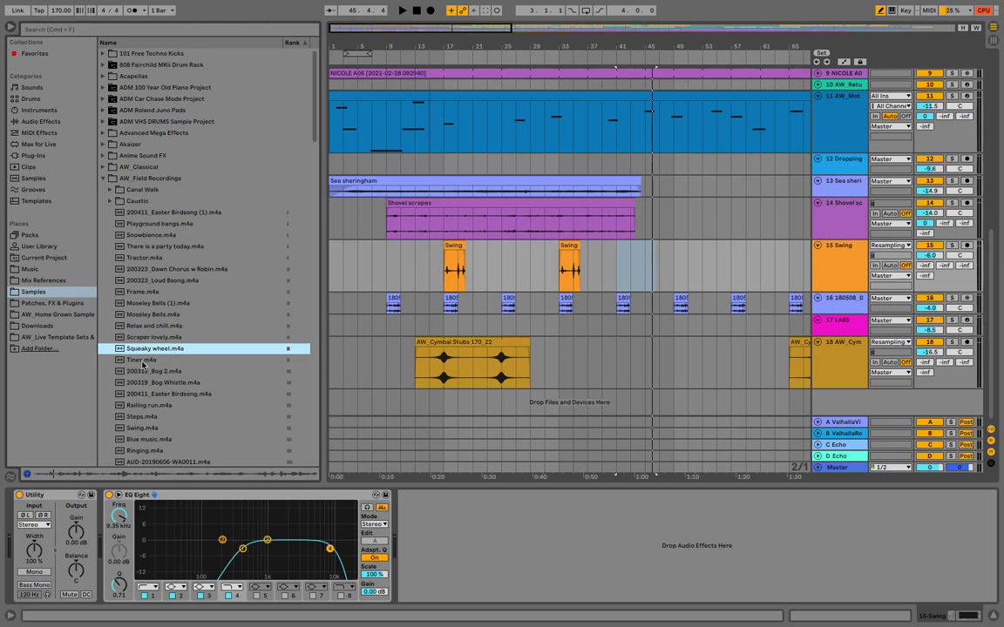
pyautogui.press('Down')
pyautogui.press('Down')
pyautogui.scroll(-3, 144, 392)
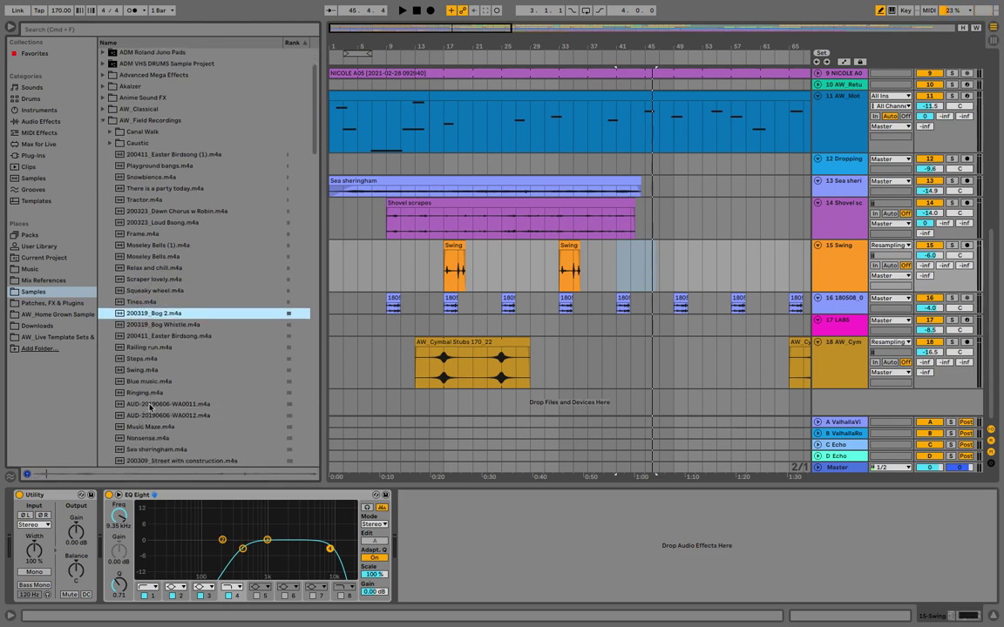
pyautogui.scroll(-3, 150, 406)
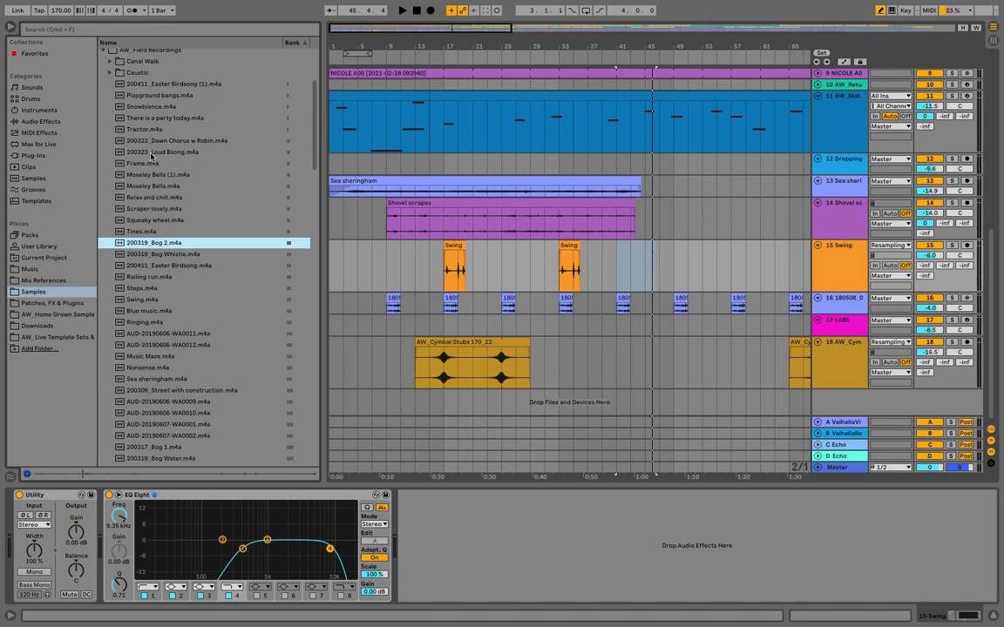
pyautogui.click(145, 232)
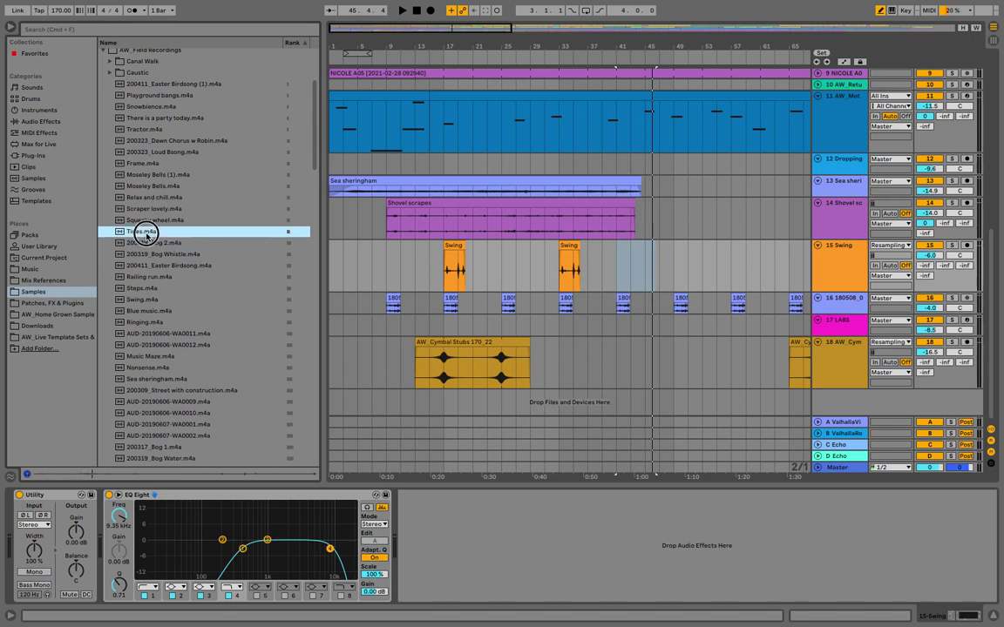
# Add Squeaky wheel.m4a as a new track below Swing starting at bar 21, play it, and unfold the track
pyautogui.click(145, 222)
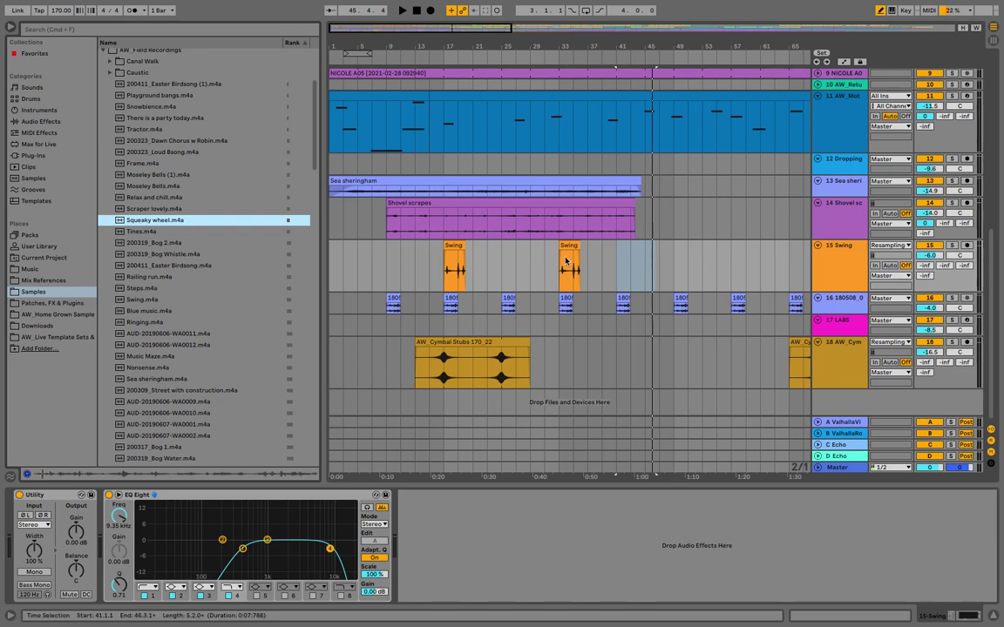
pyautogui.click(818, 283)
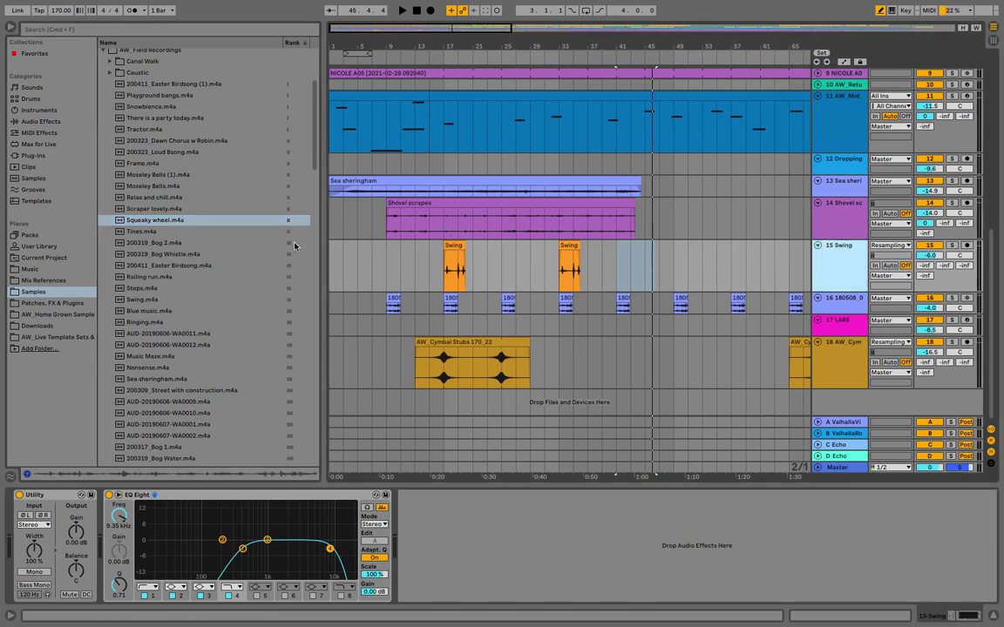
pyautogui.moveTo(138, 219); pyautogui.dragTo(470, 296)
pyautogui.press('space')
pyautogui.click(821, 297)
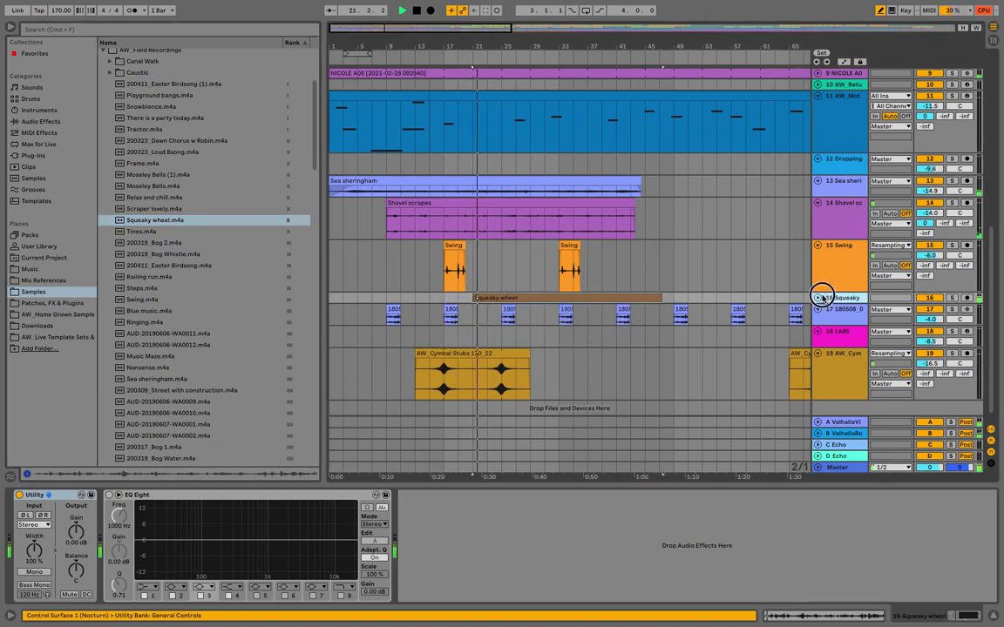
pyautogui.click(818, 298)
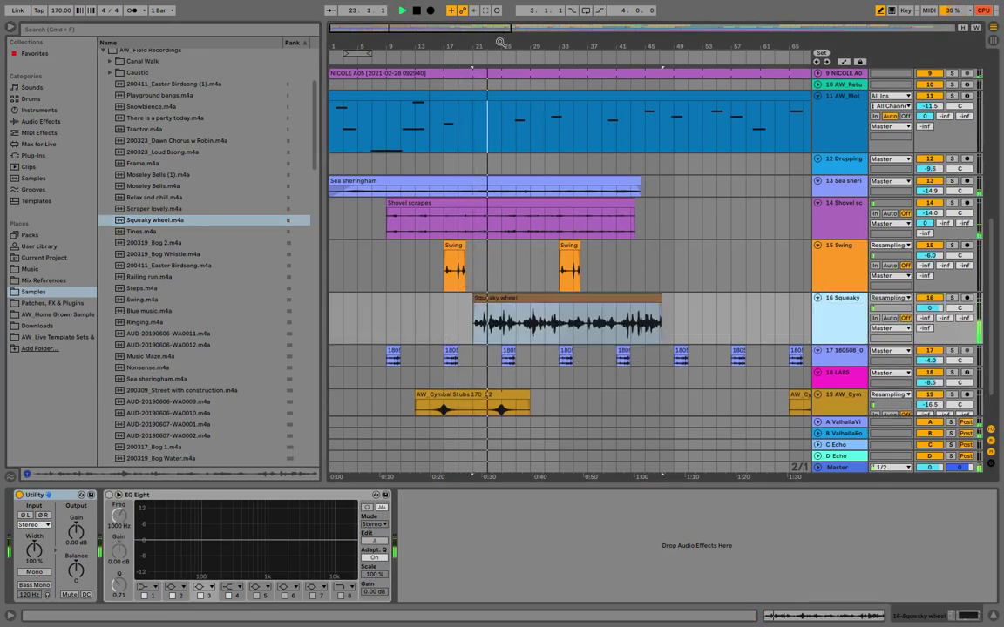
# Trim the start of the Squeaky wheel clip to 24.3.1 and play from there
pyautogui.moveTo(501, 41); pyautogui.dragTo(411, 216)
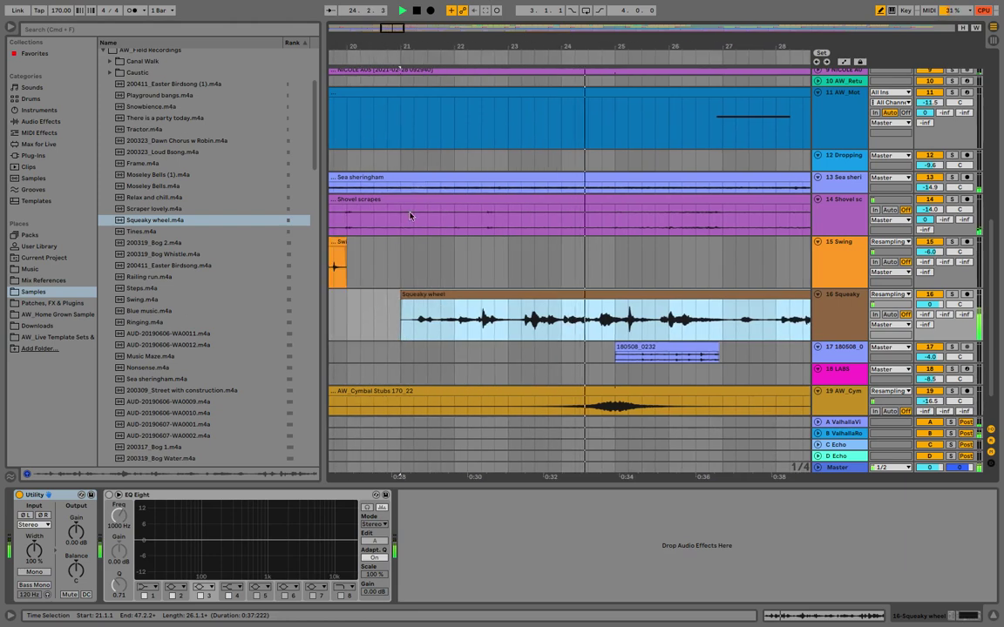
pyautogui.click(404, 296)
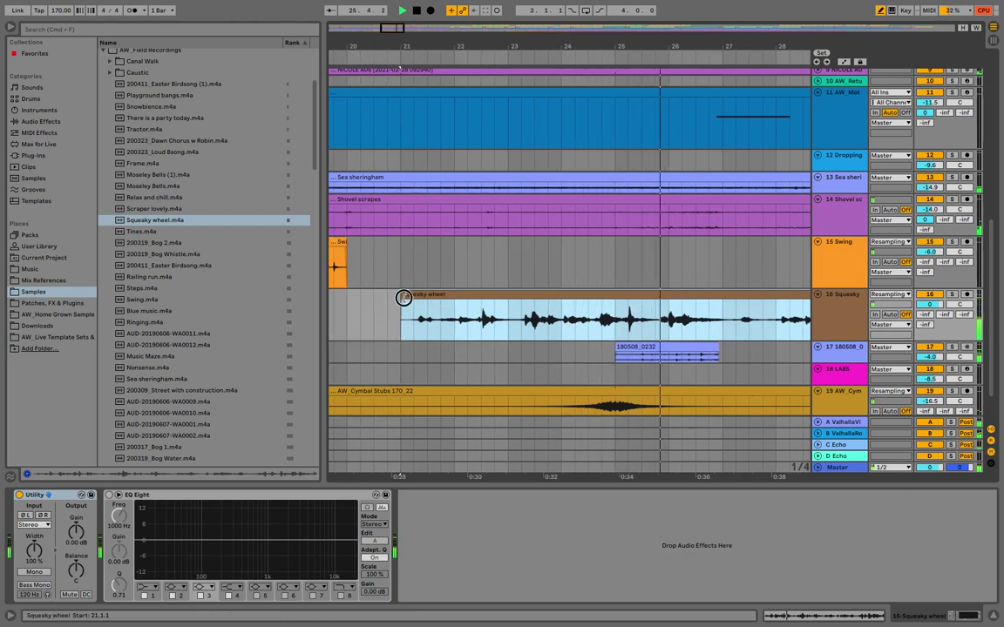
pyautogui.moveTo(405, 298); pyautogui.dragTo(610, 303)
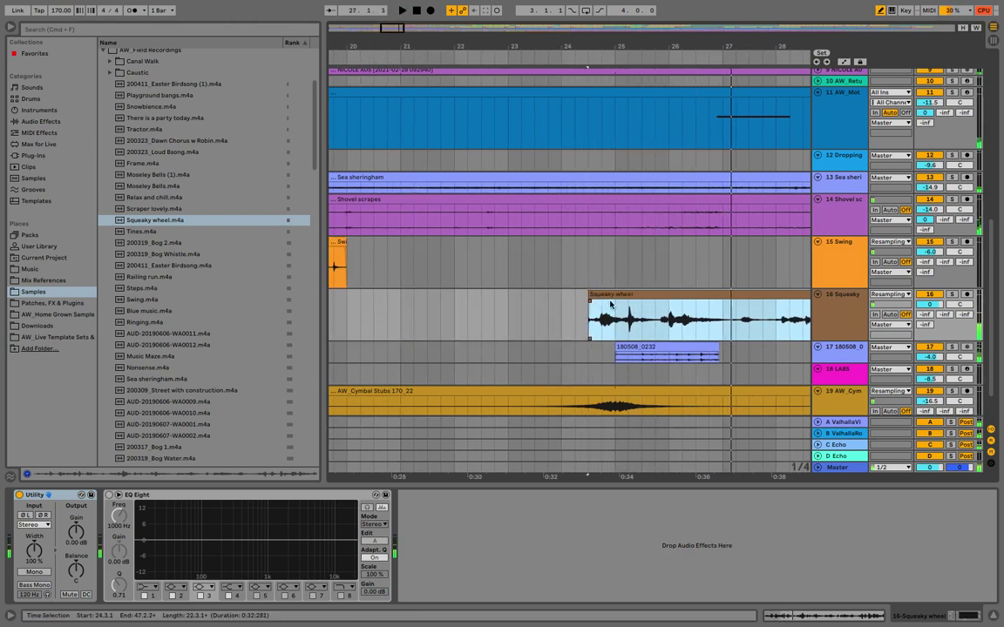
pyautogui.press('space')
# Transpose the Squeaky wheel clip up 24 semitones, listening to it at 12 and 24 semitones
pyautogui.doubleClick(632, 293)
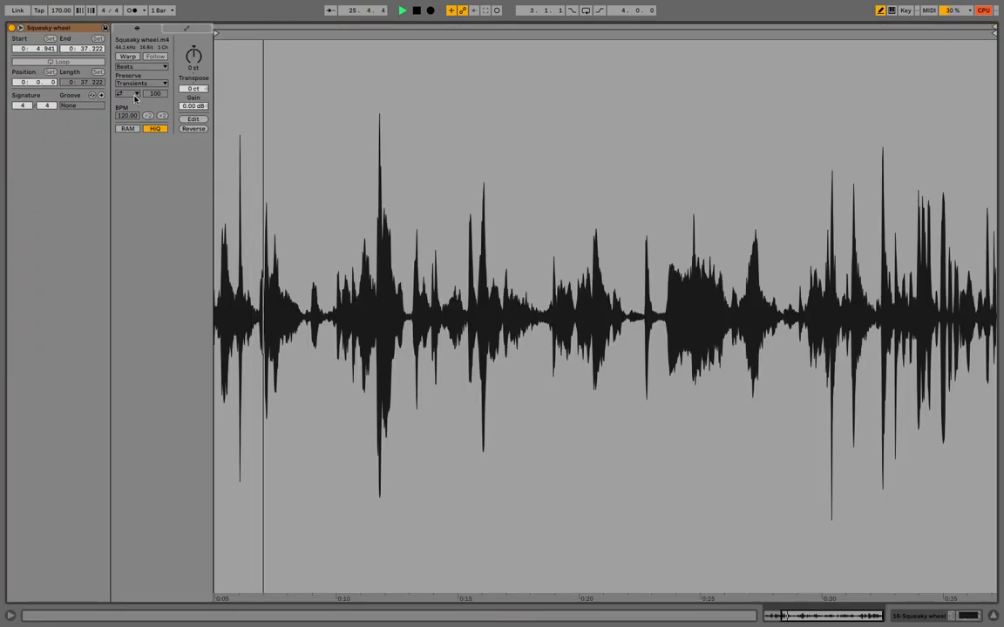
pyautogui.press('space')
pyautogui.moveTo(193, 58); pyautogui.dragTo(194, 39)
pyautogui.press('space')
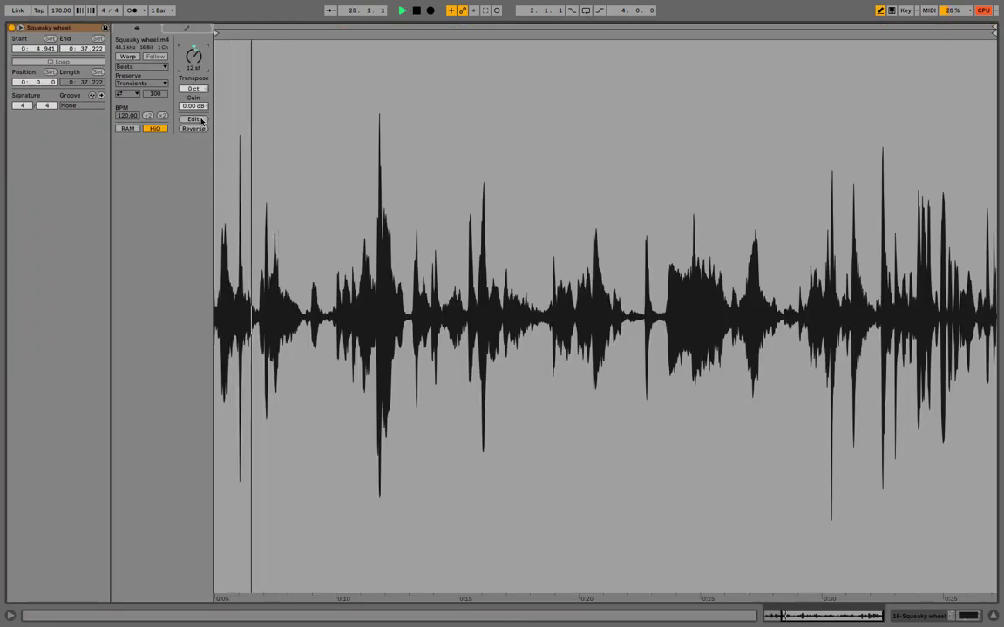
pyautogui.write('24')
pyautogui.press('Return')
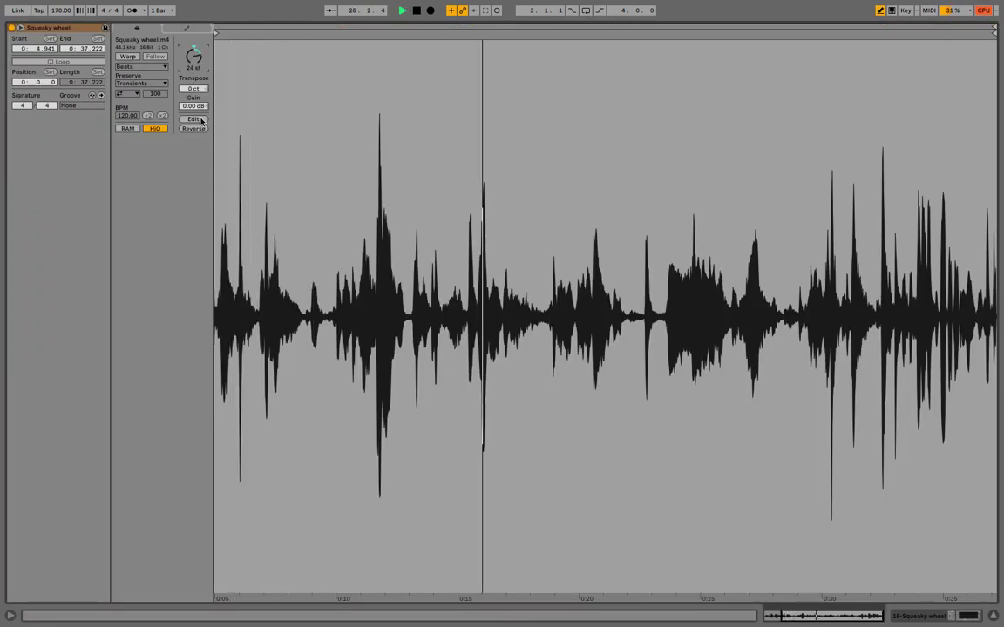
pyautogui.press('space')
pyautogui.press('space')
pyautogui.hotkey('shift', 'Tab')
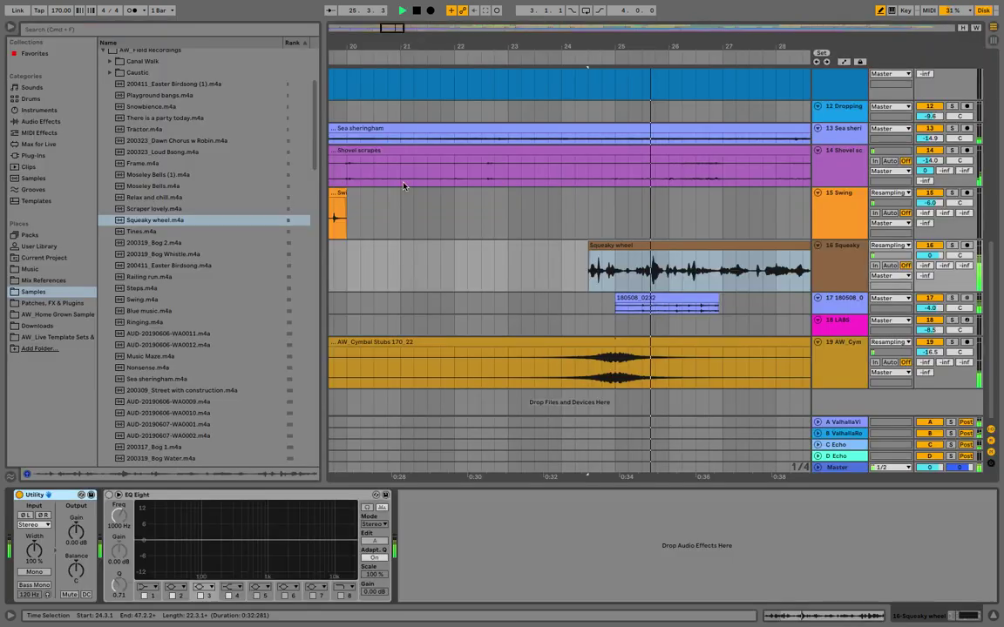
# Play the transposed Squeaky wheel clip within the arrangement and set its track volume to -9.9 dB
pyautogui.moveTo(509, 47); pyautogui.dragTo(508, 19)
pyautogui.press('space')
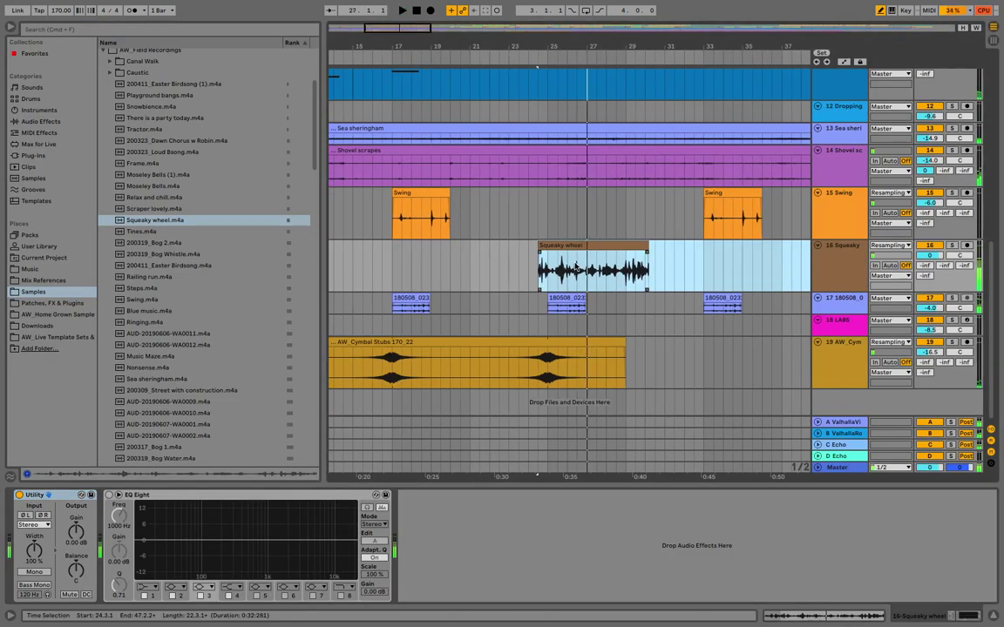
pyautogui.press('space')
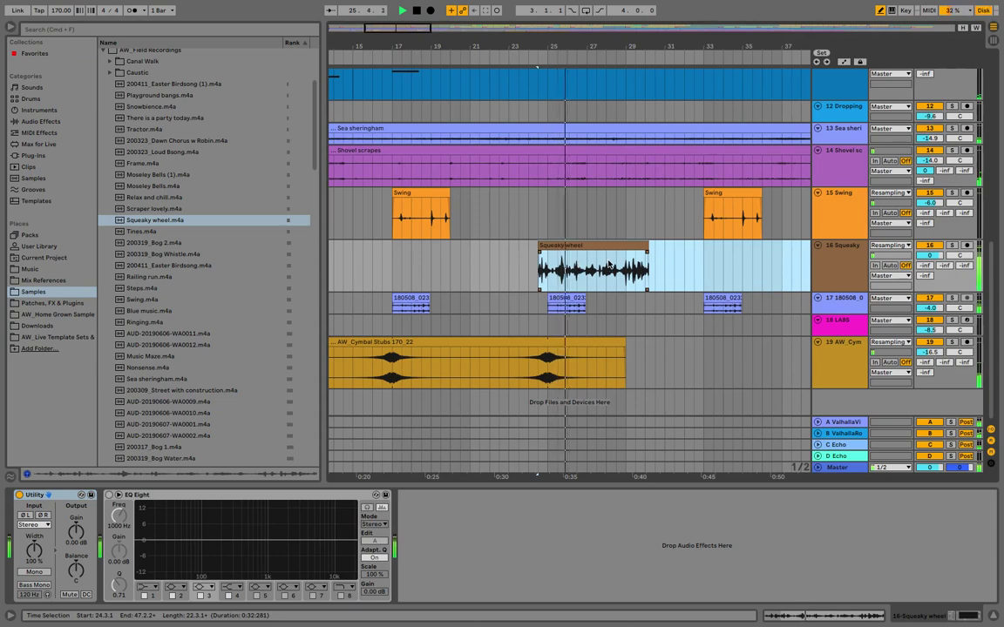
pyautogui.moveTo(930, 255); pyautogui.dragTo(929, 277)
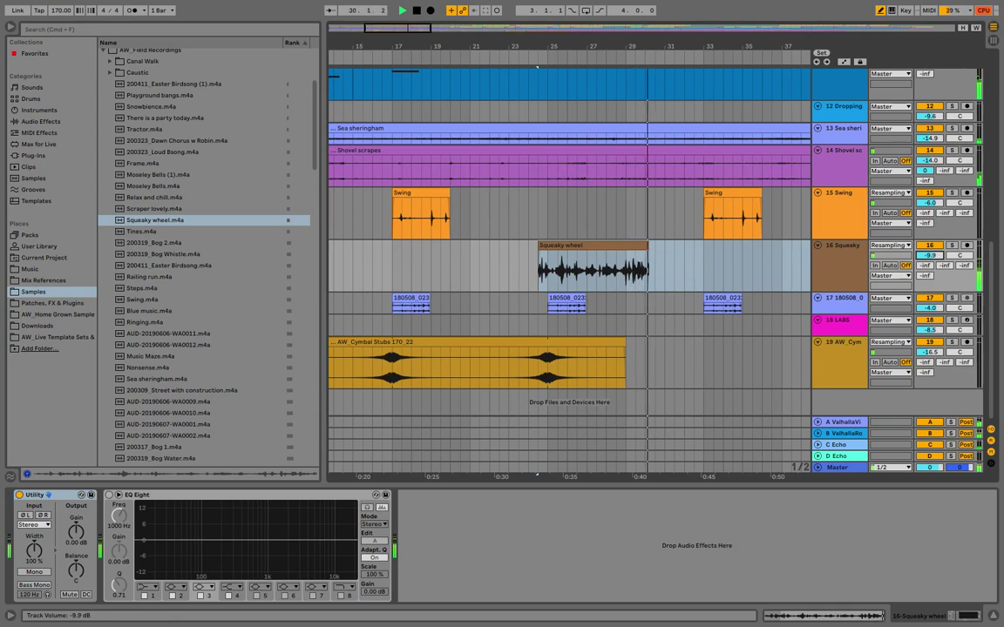
# Shorten the Squeaky wheel clip to end at 28.3.1, check it, and trim its end further to 25.1.1
pyautogui.press('space')
pyautogui.moveTo(652, 247); pyautogui.dragTo(618, 252)
pyautogui.press('space')
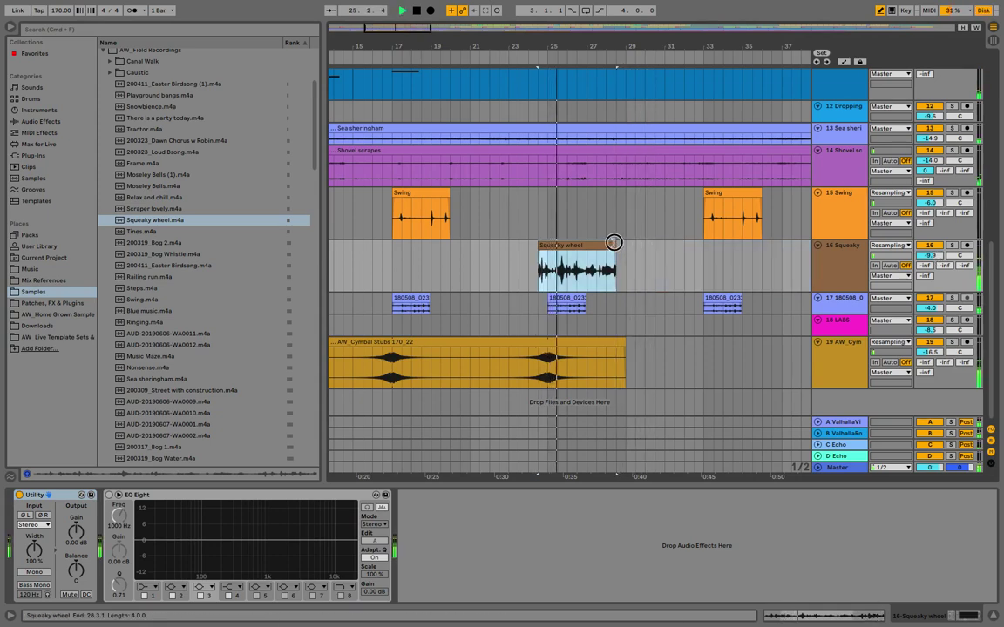
pyautogui.click(589, 245)
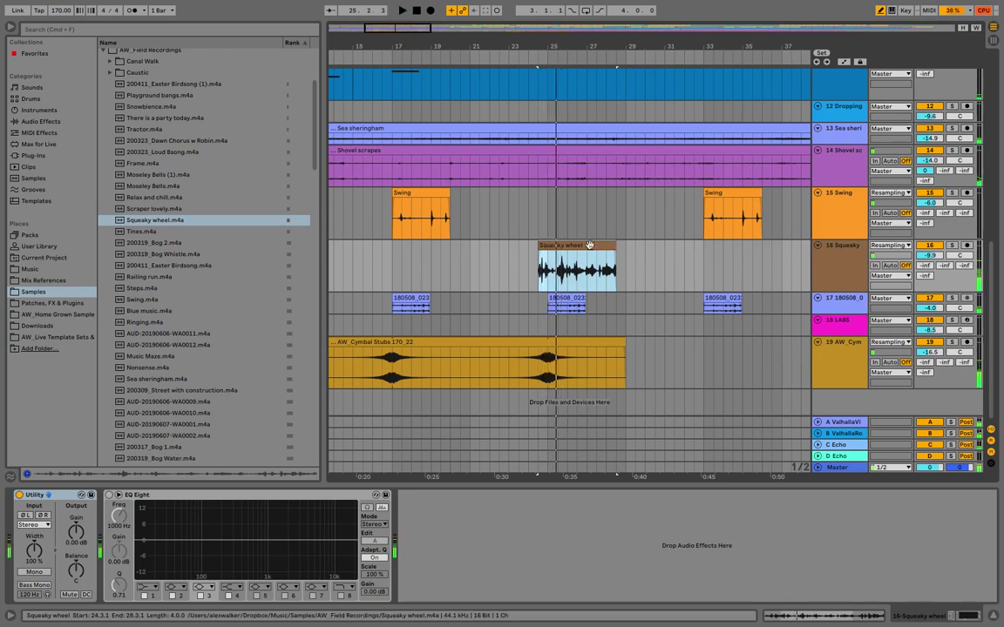
pyautogui.moveTo(604, 249); pyautogui.dragTo(547, 247)
# Play from bar 17 and try adjusting the Swing track's ValhallaRoom and Echo sends
pyautogui.click(391, 253)
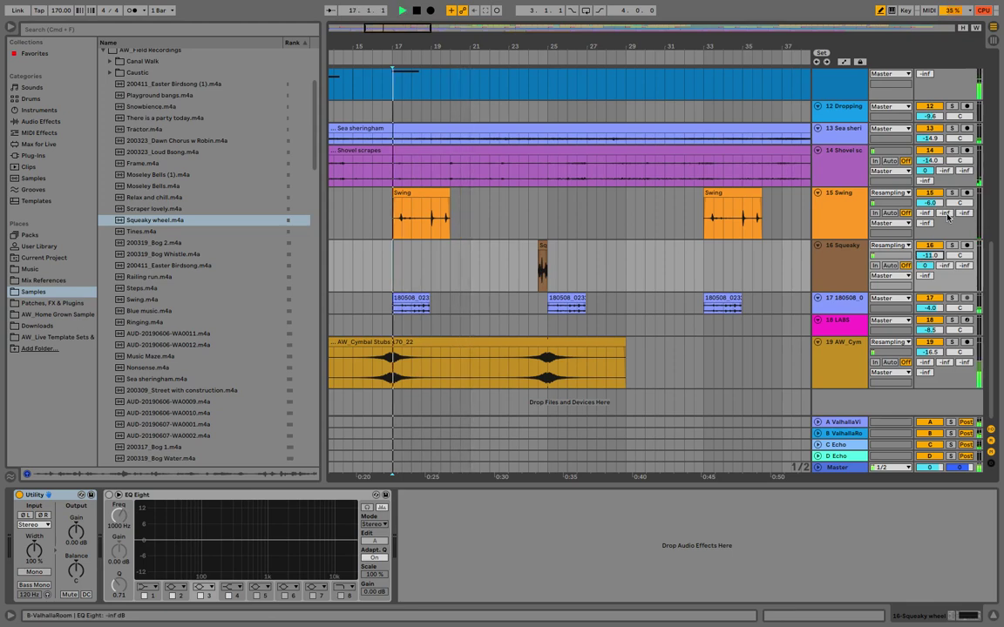
pyautogui.moveTo(944, 213); pyautogui.dragTo(965, 175)
pyautogui.moveTo(965, 213); pyautogui.dragTo(964, 217)
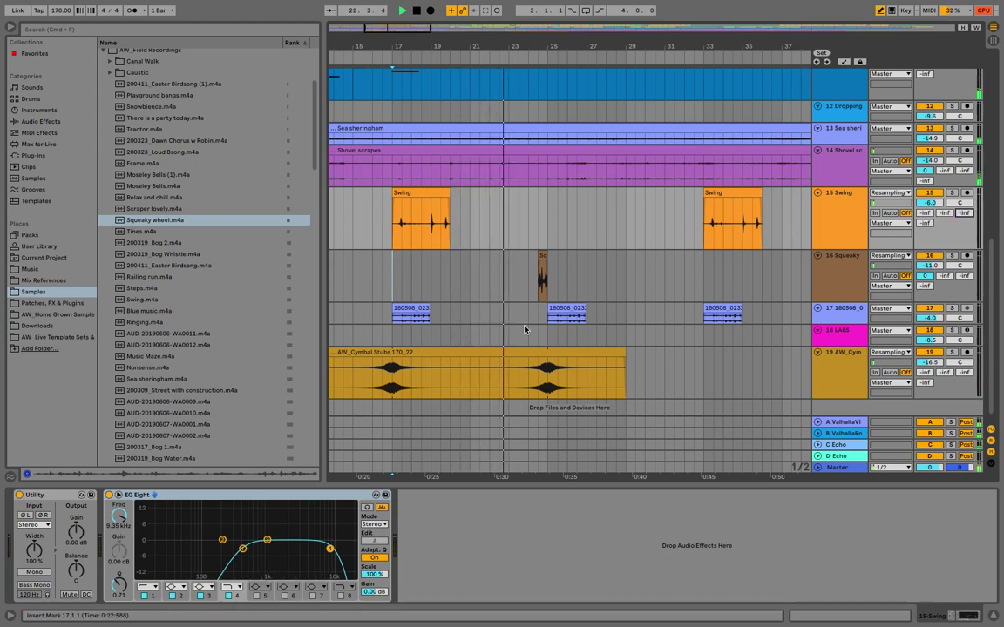
# Try extending the Squeaky wheel clip's start back to bar 24, undo it, and replay the clip from 24.3.1
pyautogui.click(540, 260)
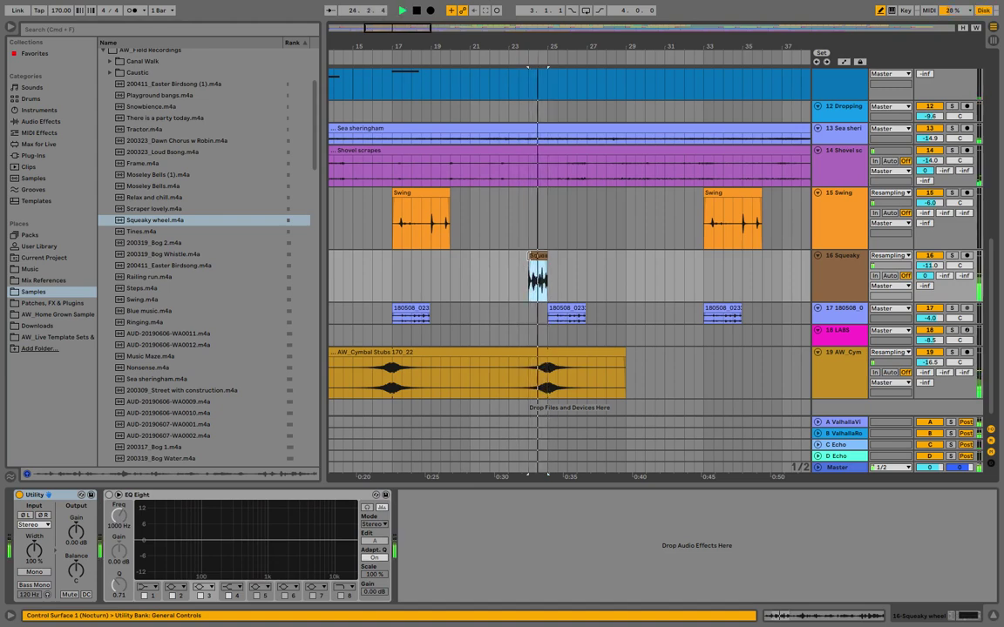
pyautogui.press('super+z')
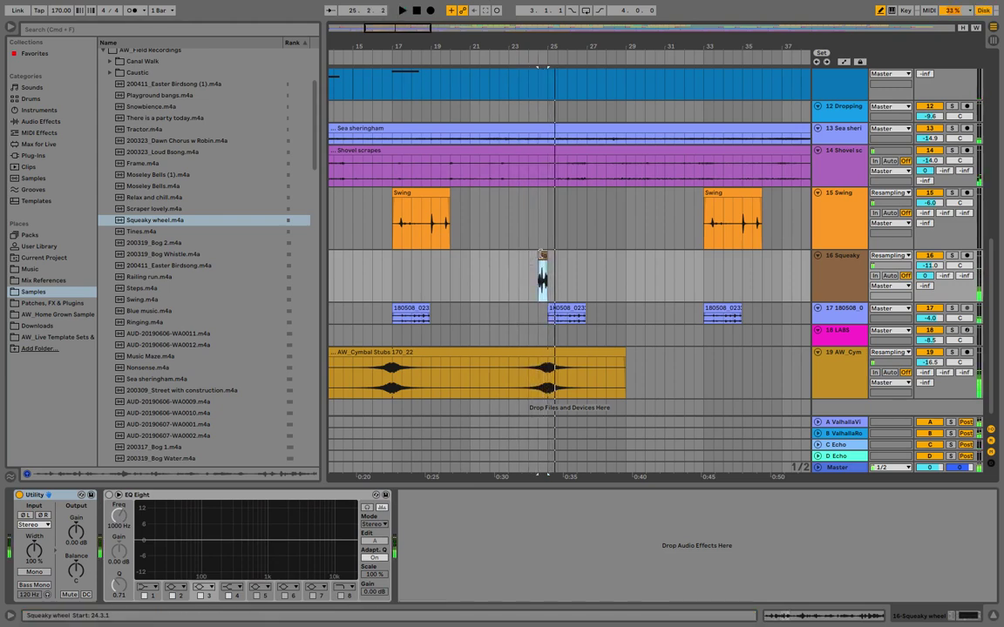
pyautogui.moveTo(540, 256)
pyautogui.mouseDown()
pyautogui.moveTo(488, 256)
pyautogui.moveTo(541, 259)
pyautogui.mouseUp()
pyautogui.press('space')
pyautogui.press('space')
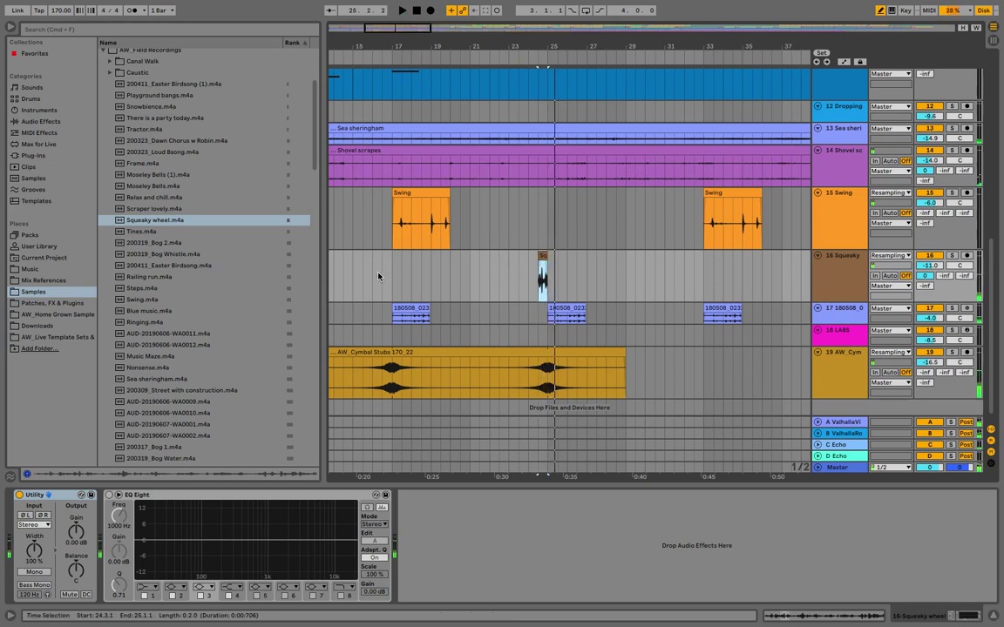
# Preview Weird bird, place Van harmonix.m4a on the Squeaky wheel track at bar 18, and lower the track's ValhallaVintageVerb send to -inf
pyautogui.scroll(-5, 195, 391)
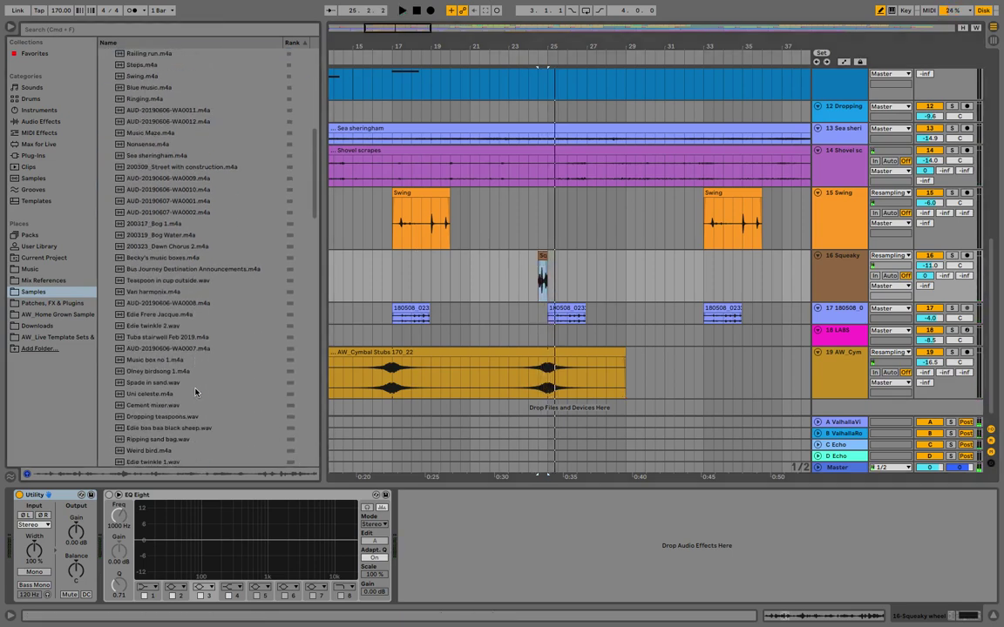
pyautogui.scroll(-5, 195, 391)
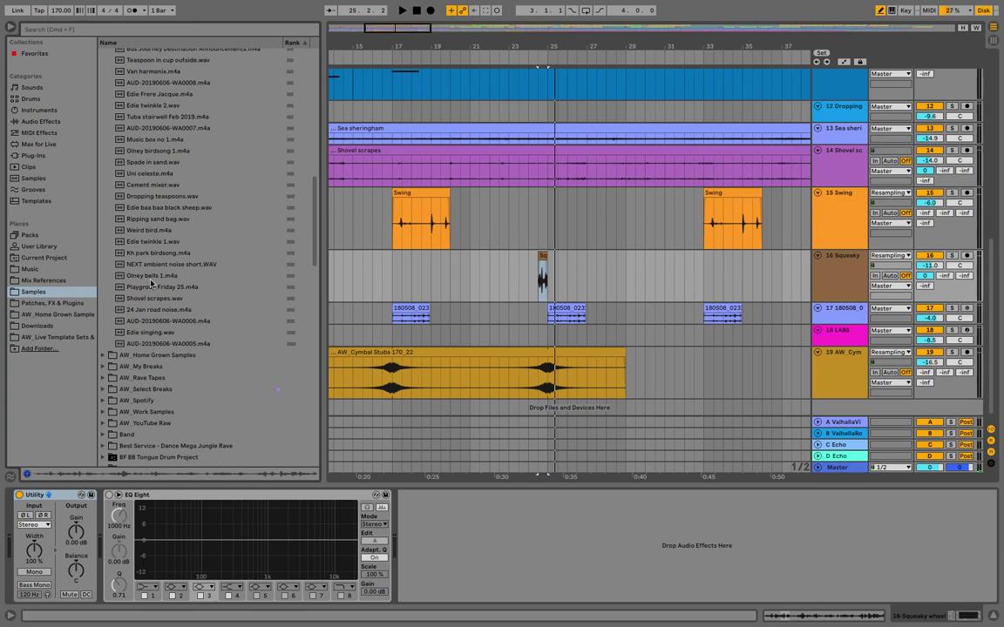
pyautogui.click(147, 232)
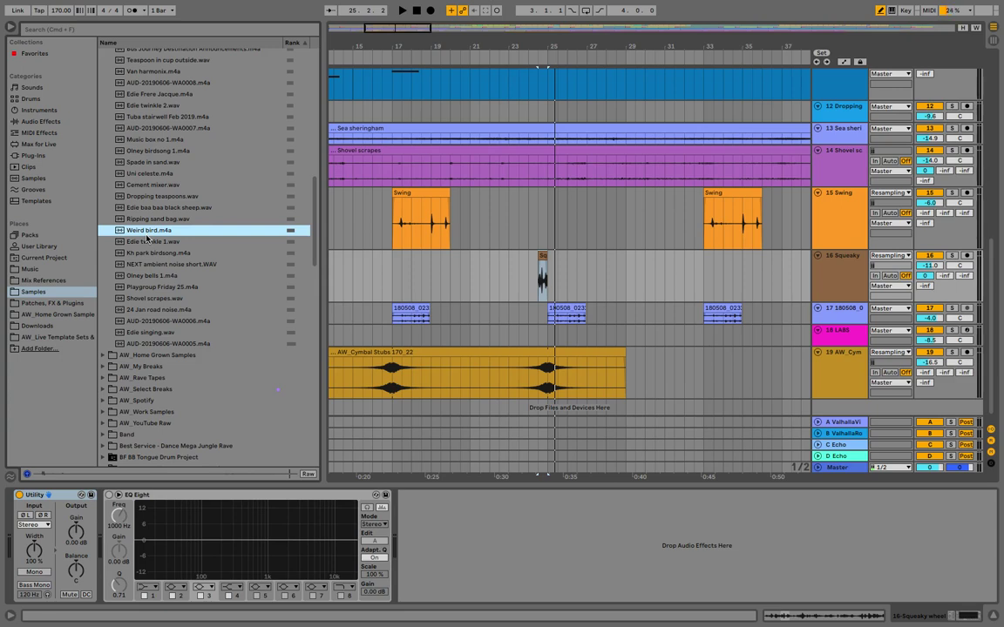
pyautogui.click(140, 71)
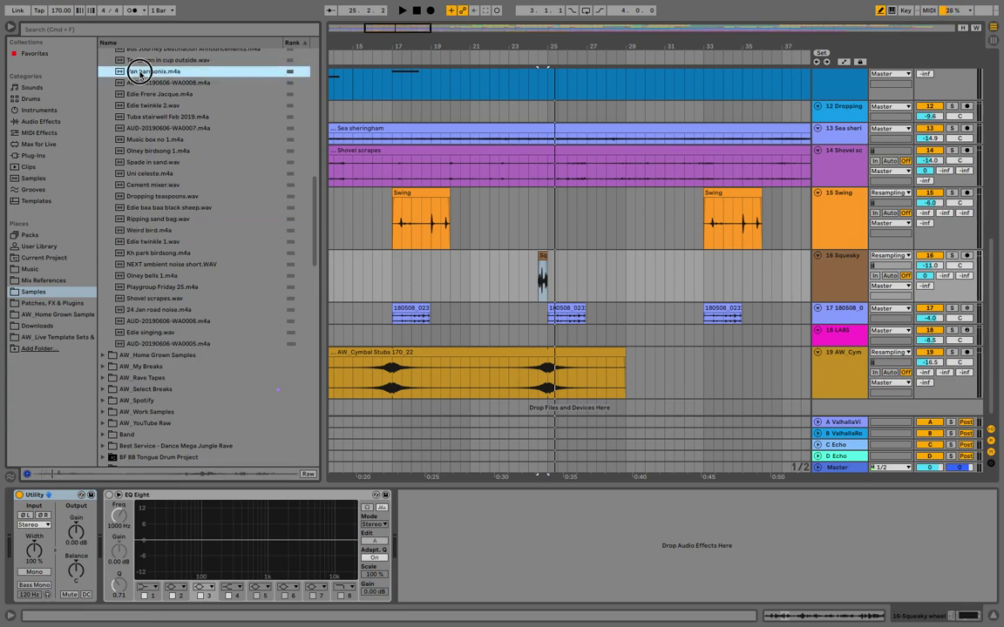
pyautogui.moveTo(140, 72); pyautogui.dragTo(412, 274)
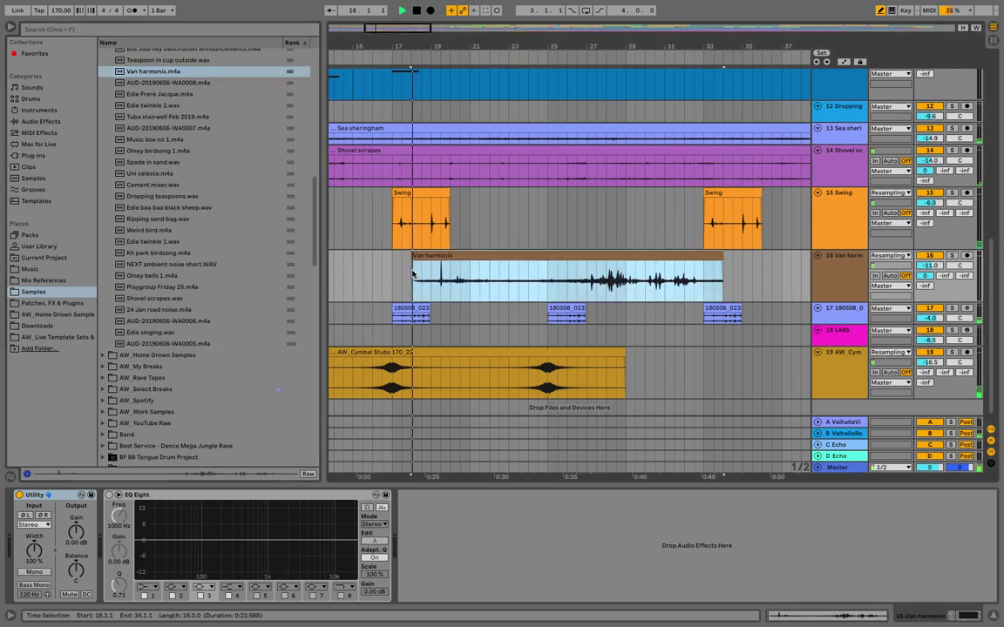
pyautogui.moveTo(926, 275); pyautogui.dragTo(925, 298)
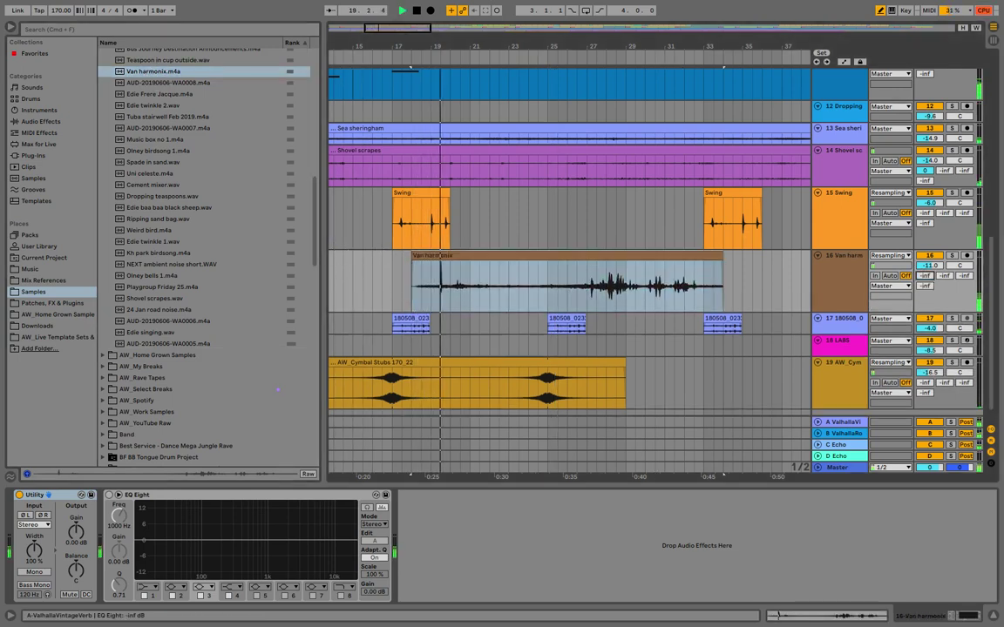
# Enable the Van harmonix track's EQ Eight and shape it with a low cut on band 1 and an 8.80 kHz high cut on band 4
pyautogui.click(844, 290)
pyautogui.click(110, 495)
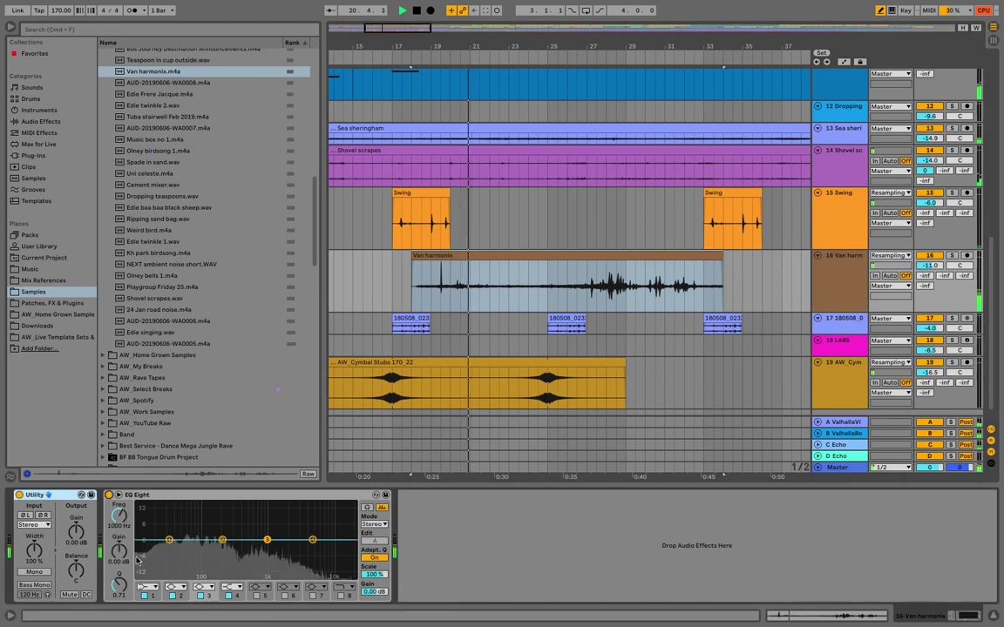
pyautogui.click(149, 588)
pyautogui.click(143, 526)
pyautogui.moveTo(169, 548); pyautogui.dragTo(233, 549)
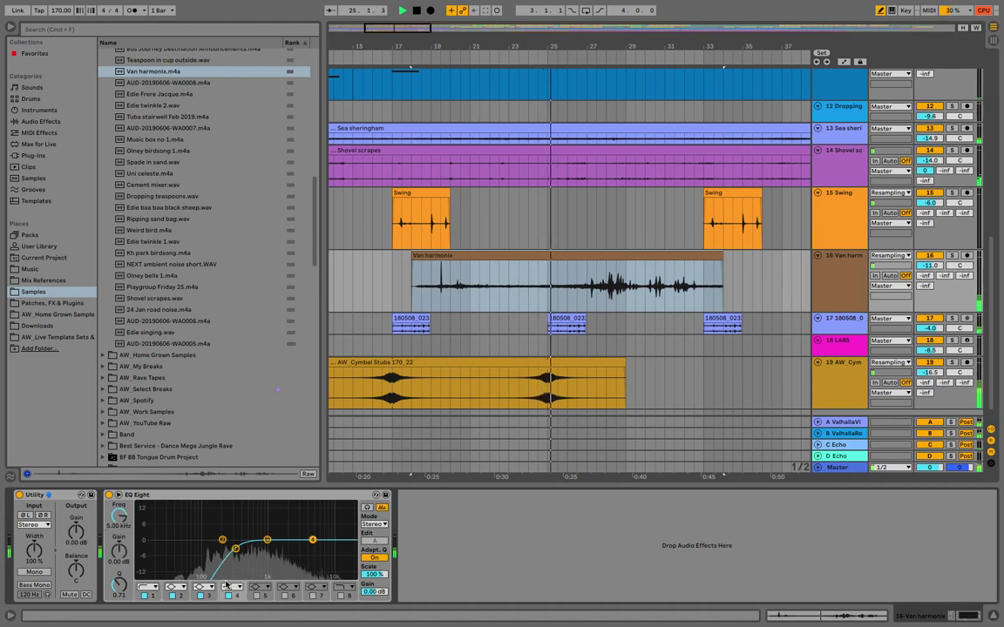
pyautogui.click(230, 588)
pyautogui.click(227, 578)
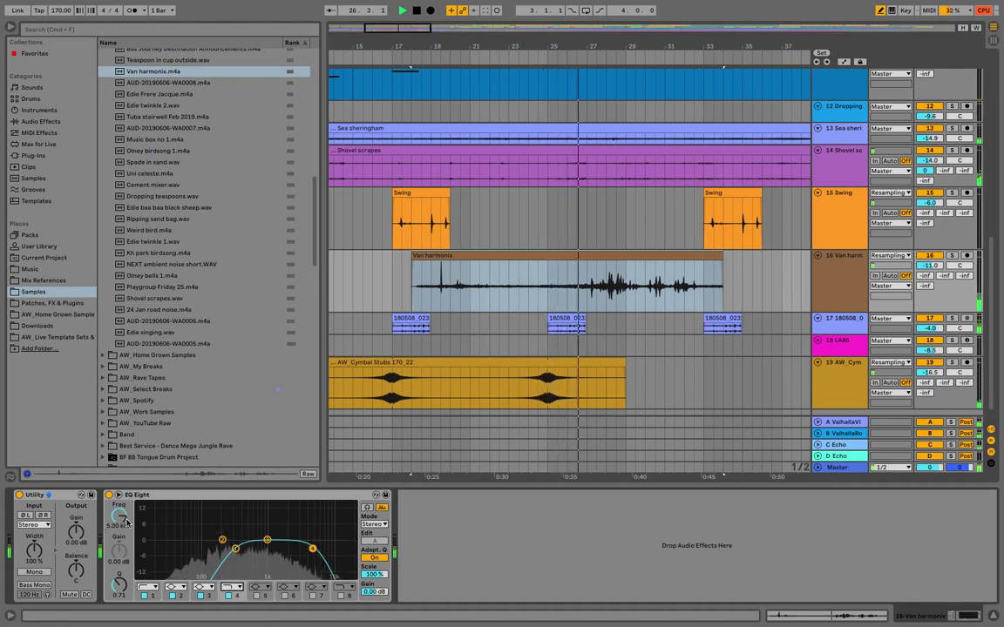
pyautogui.moveTo(119, 516); pyautogui.dragTo(119, 507)
# Solo the Van harmonix track, audition several positions, trim the clip's start to 20.3.1 and give it a fade-in
pyautogui.click(951, 256)
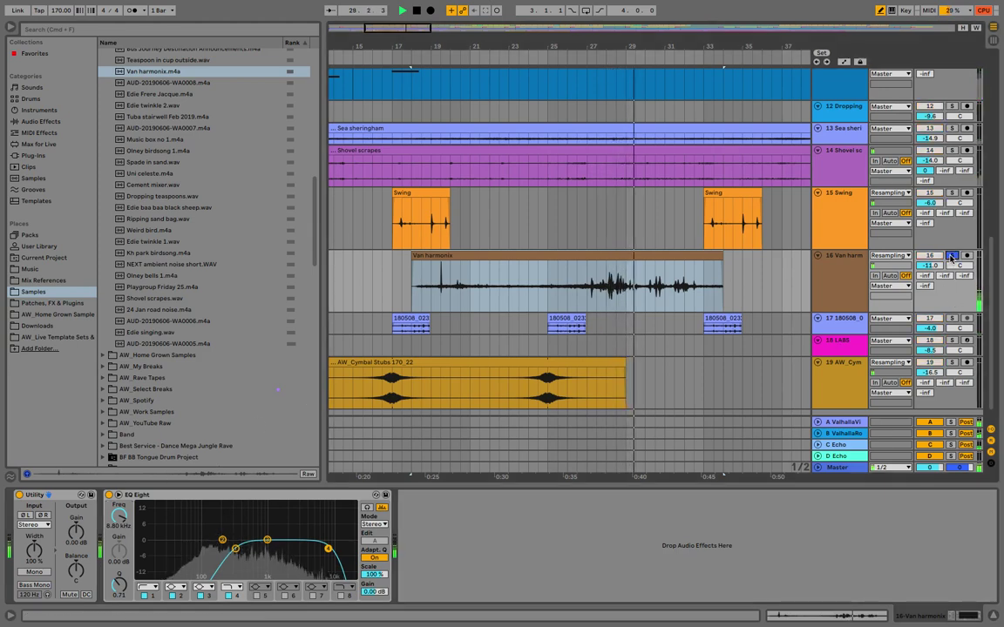
pyautogui.click(604, 304)
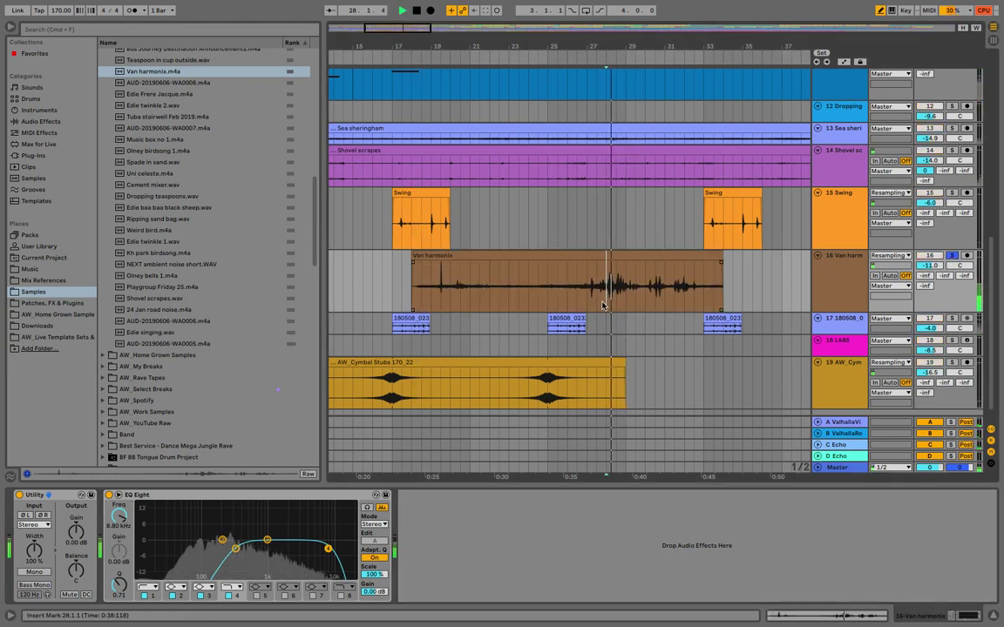
pyautogui.click(510, 299)
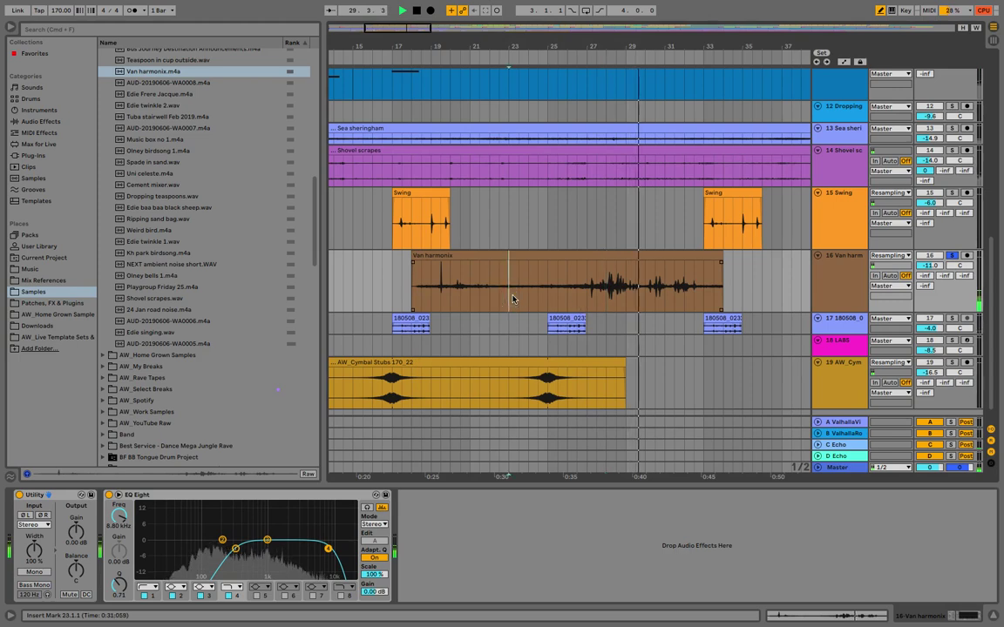
pyautogui.click(408, 292)
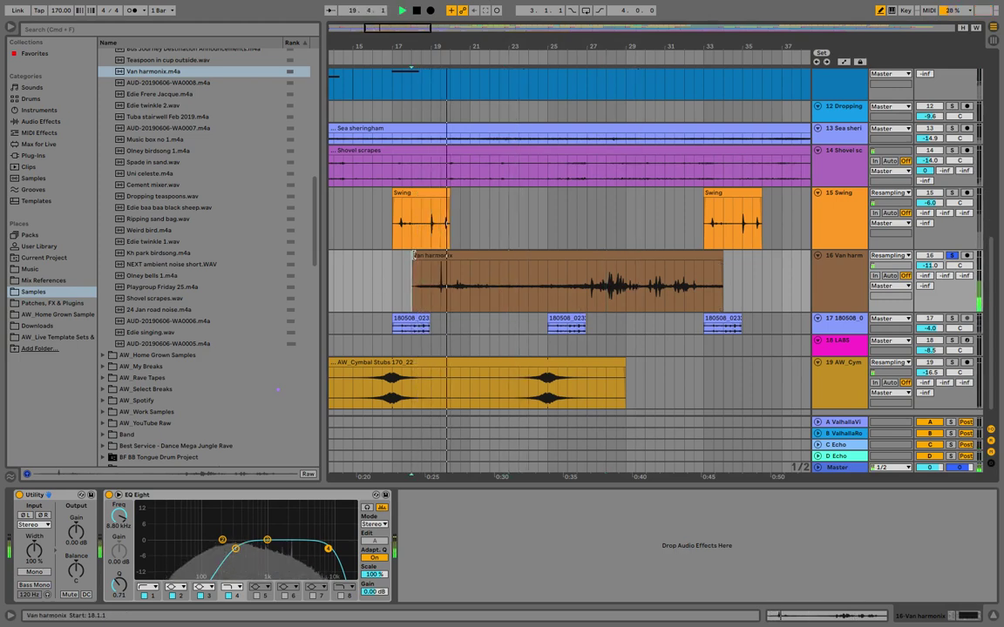
pyautogui.moveTo(413, 256); pyautogui.dragTo(507, 263)
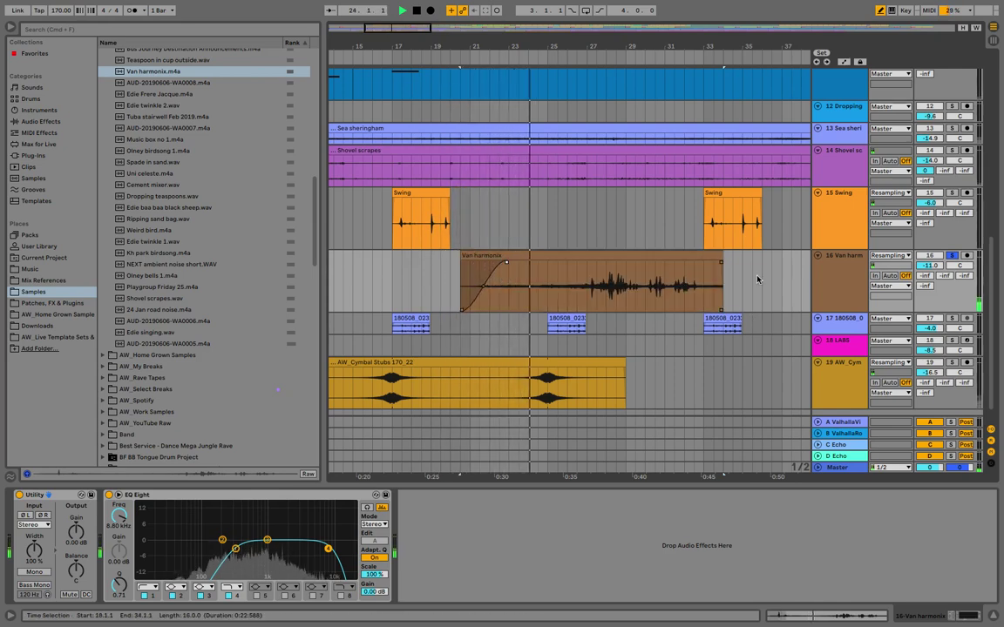
# Set the Van harmonix track's volume to -8.0 dB, raise its EQ low cut to 1.10 kHz, and unsolo it
pyautogui.moveTo(930, 265); pyautogui.dragTo(930, 264)
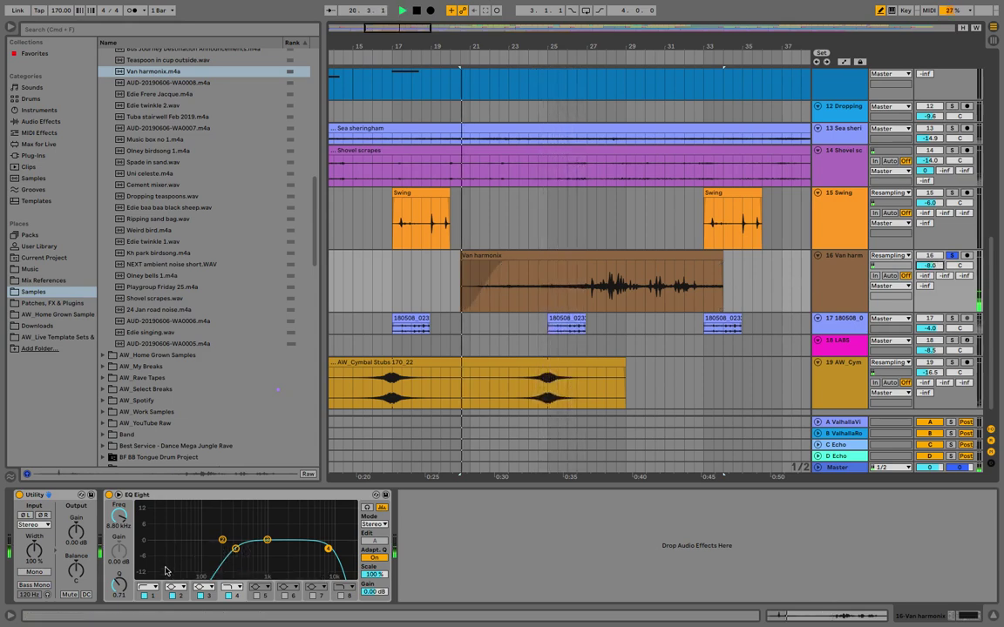
pyautogui.moveTo(235, 549); pyautogui.dragTo(270, 549)
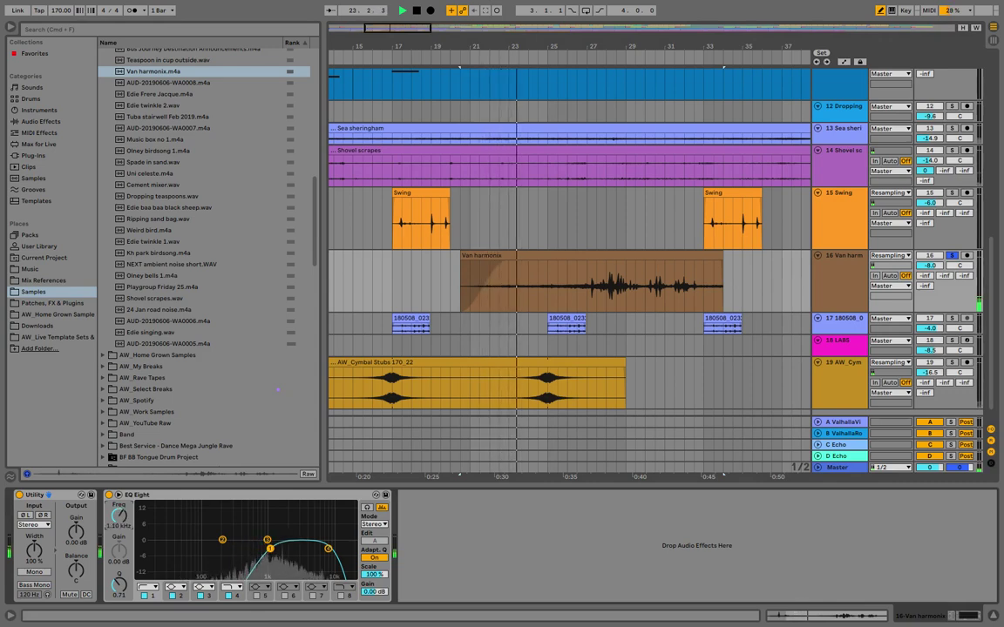
pyautogui.click(951, 257)
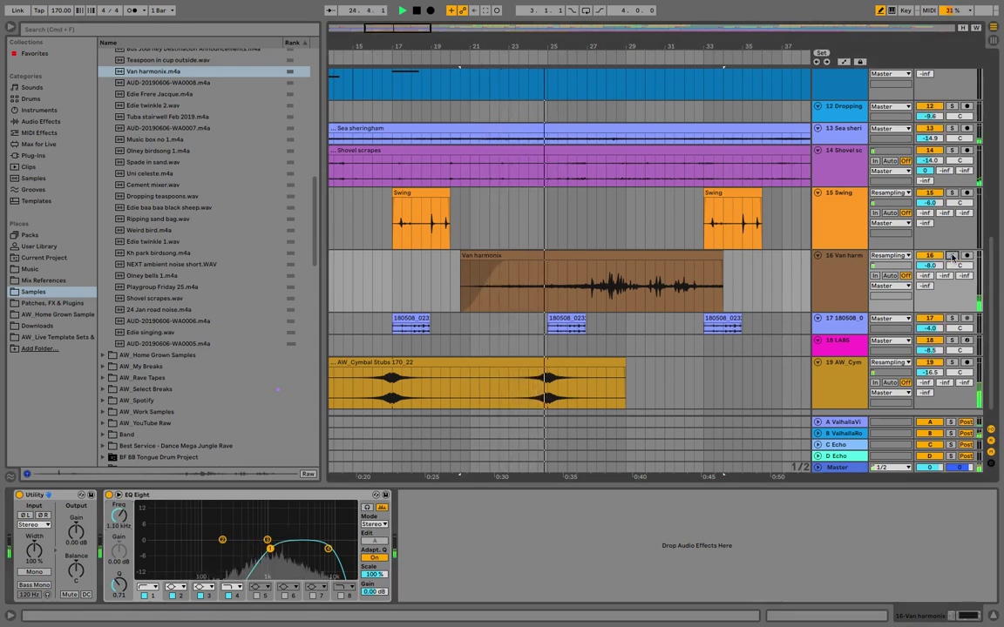
# Raise the Van harmonix track's volume to -6.0 dB and add a short fade-out at the clip's end
pyautogui.click(823, 298)
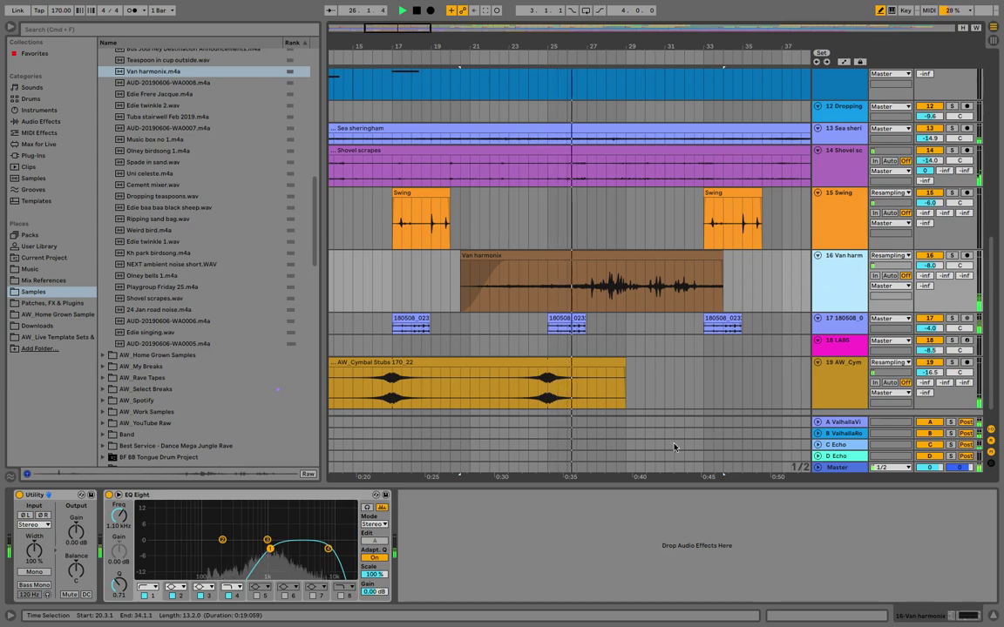
pyautogui.click(930, 266)
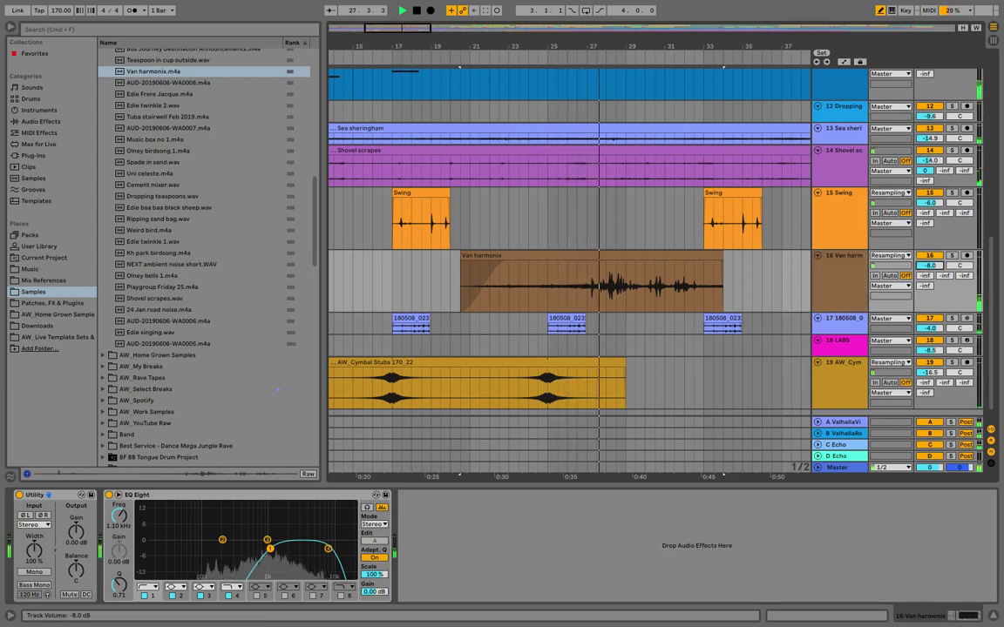
pyautogui.moveTo(929, 266); pyautogui.dragTo(930, 257)
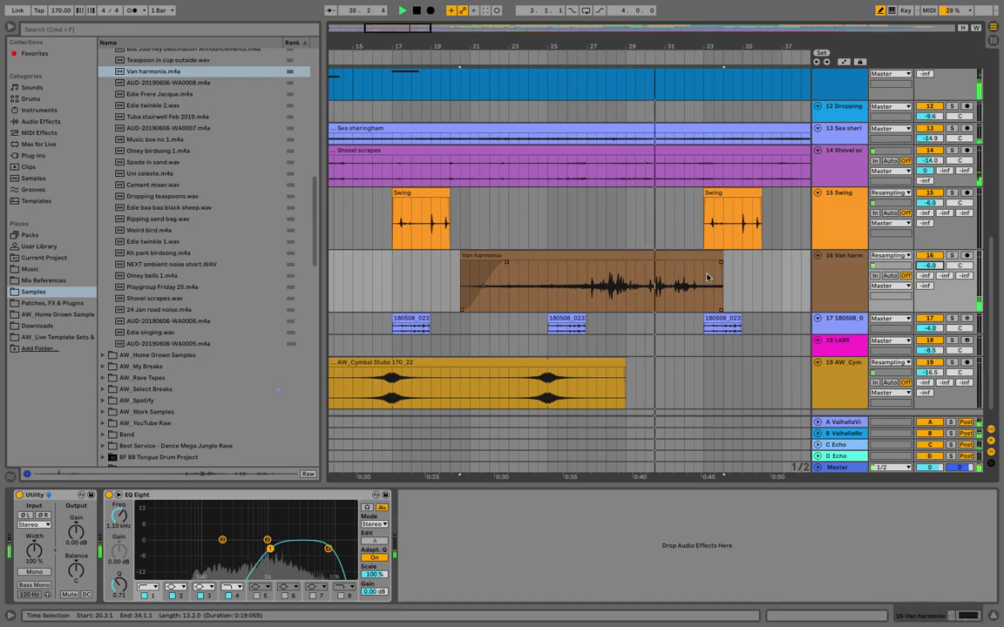
pyautogui.moveTo(721, 261); pyautogui.dragTo(700, 267)
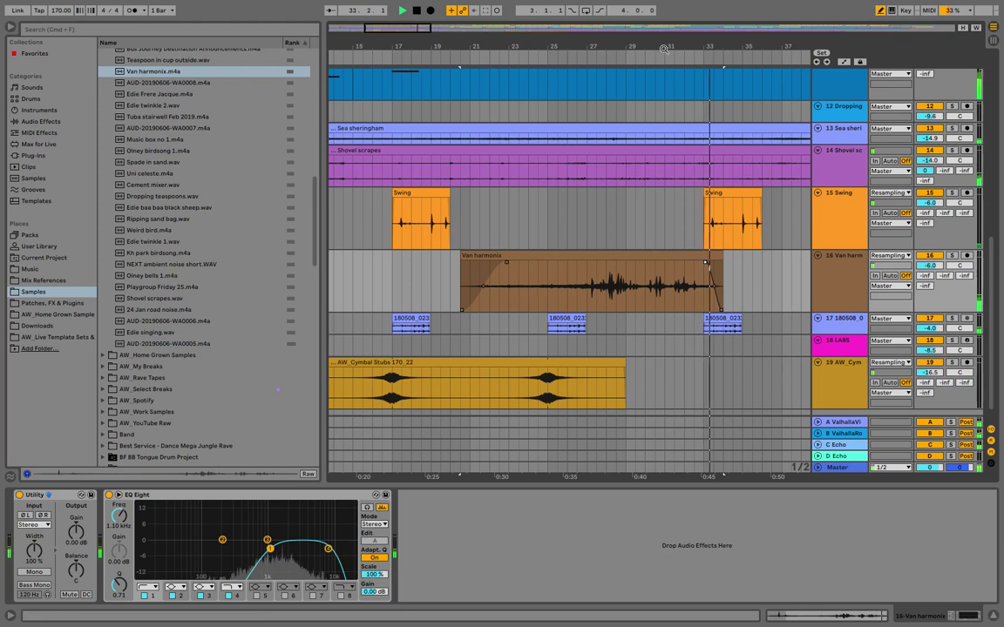
# Hide the browser and place a copy of the Van harmonix clip at bar 47 on the same track
pyautogui.moveTo(624, 47); pyautogui.dragTo(625, 34)
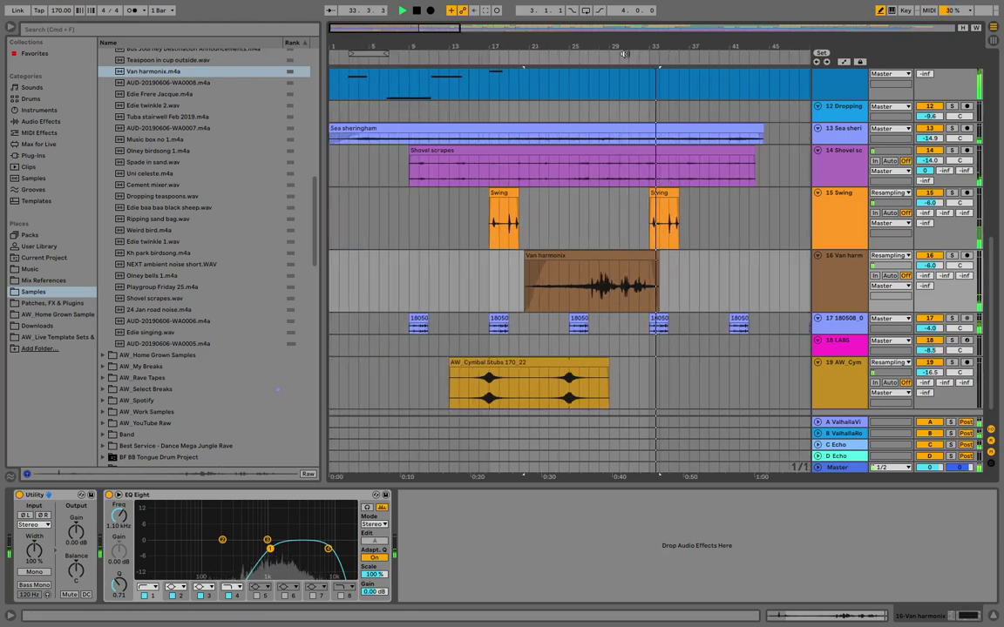
pyautogui.click(11, 27)
pyautogui.moveTo(129, 43); pyautogui.dragTo(128, 34)
pyautogui.scroll(-1, 80, 286)
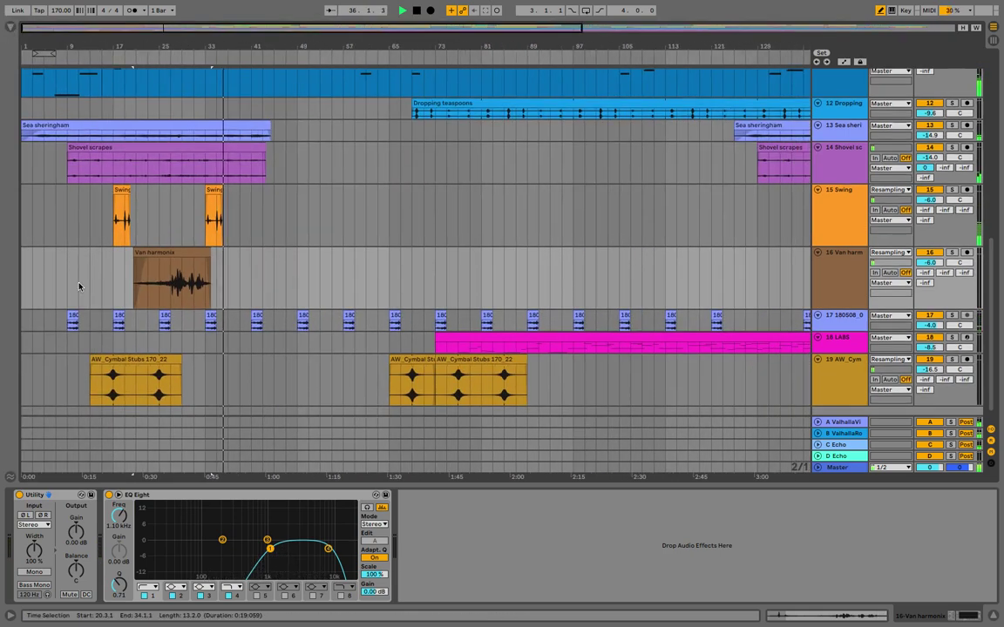
pyautogui.click(151, 255)
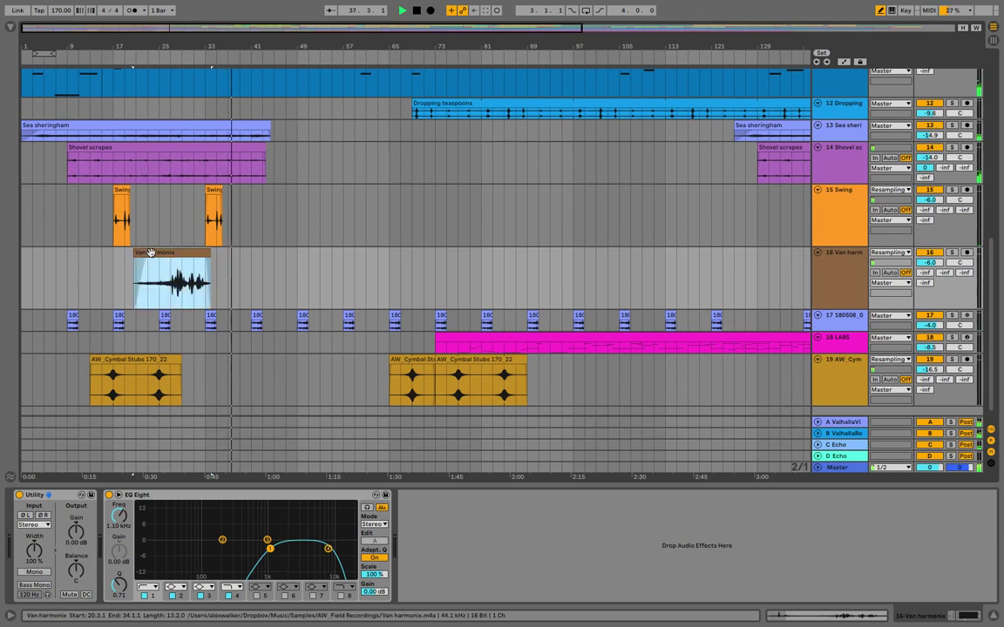
pyautogui.click(274, 299)
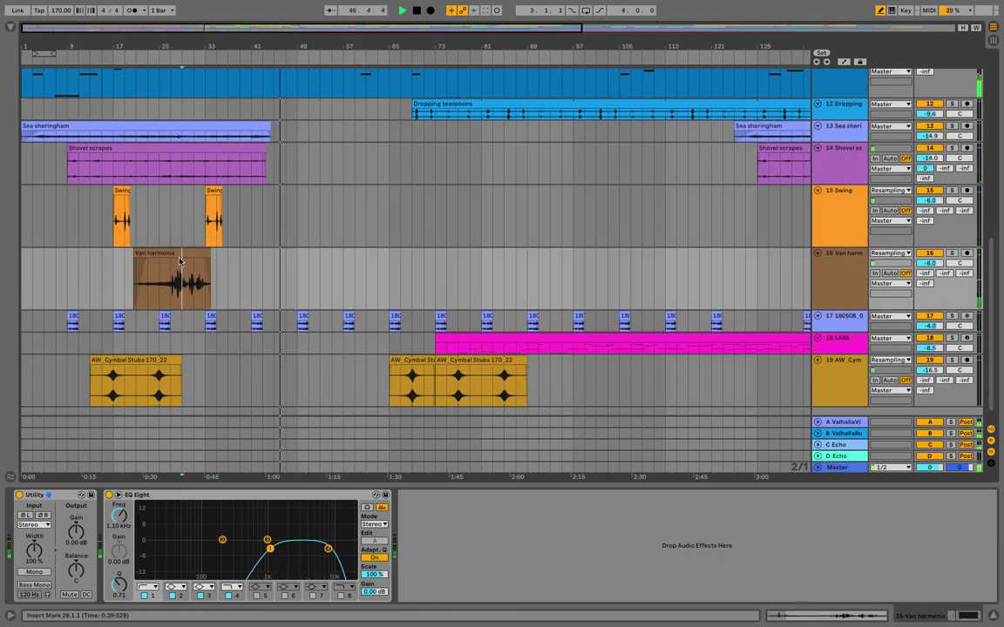
pyautogui.click(198, 253)
pyautogui.click(286, 284)
pyautogui.hotkey('ctrl', 'v')
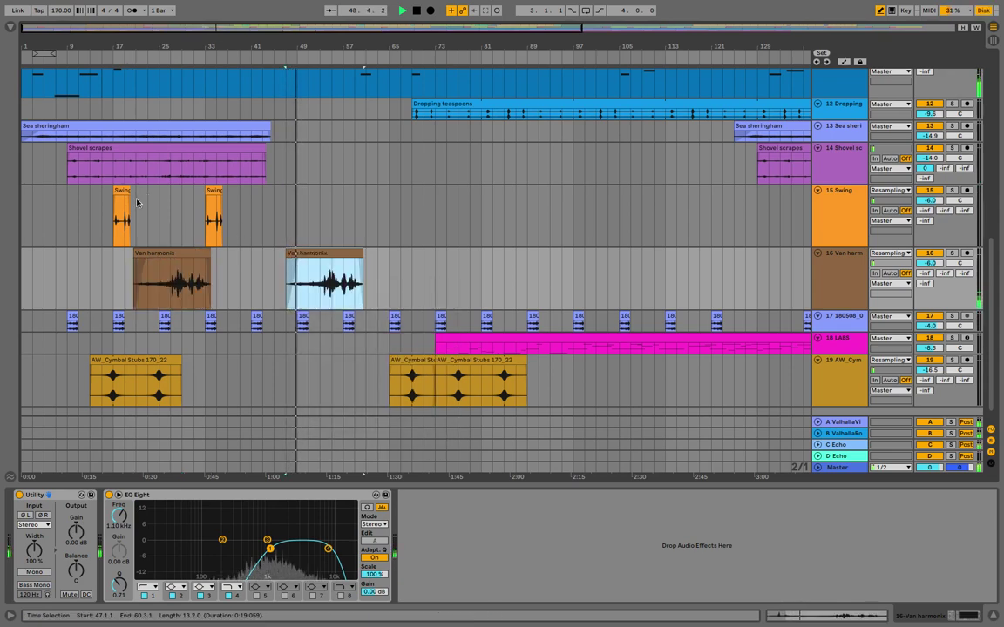
# Repeat the Swing clip at bars 49, 65 and 81, and extend the start of the Dropping teaspoons clip back to about bar 55
pyautogui.scroll(3, 137, 199)
pyautogui.click(112, 311)
pyautogui.moveTo(113, 311)
pyautogui.mouseDown()
pyautogui.moveTo(208, 309)
pyautogui.moveTo(115, 300)
pyautogui.mouseUp()
pyautogui.click(200, 314)
pyautogui.hotkey('ctrl', 'd')
pyautogui.hotkey('ctrl', 'd')
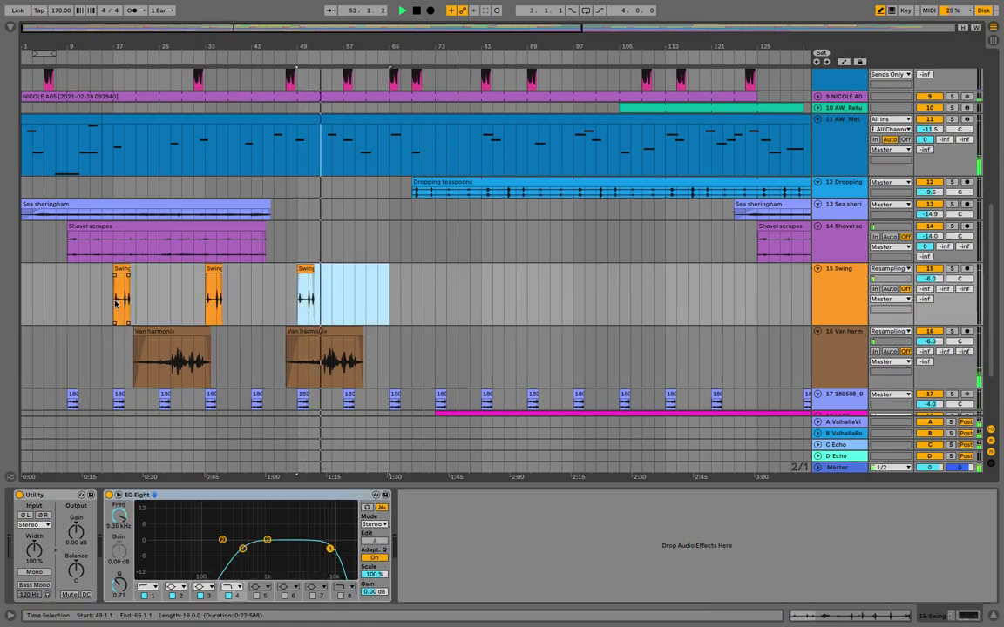
pyautogui.hotkey('ctrl', 'd')
pyautogui.hotkey('ctrl', 'd')
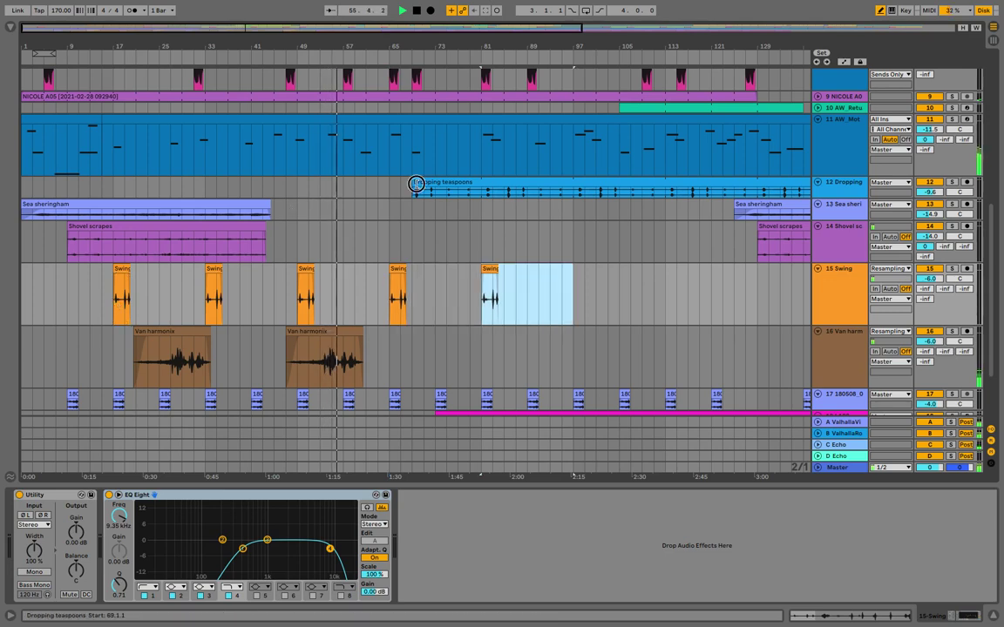
pyautogui.moveTo(416, 183); pyautogui.dragTo(331, 180)
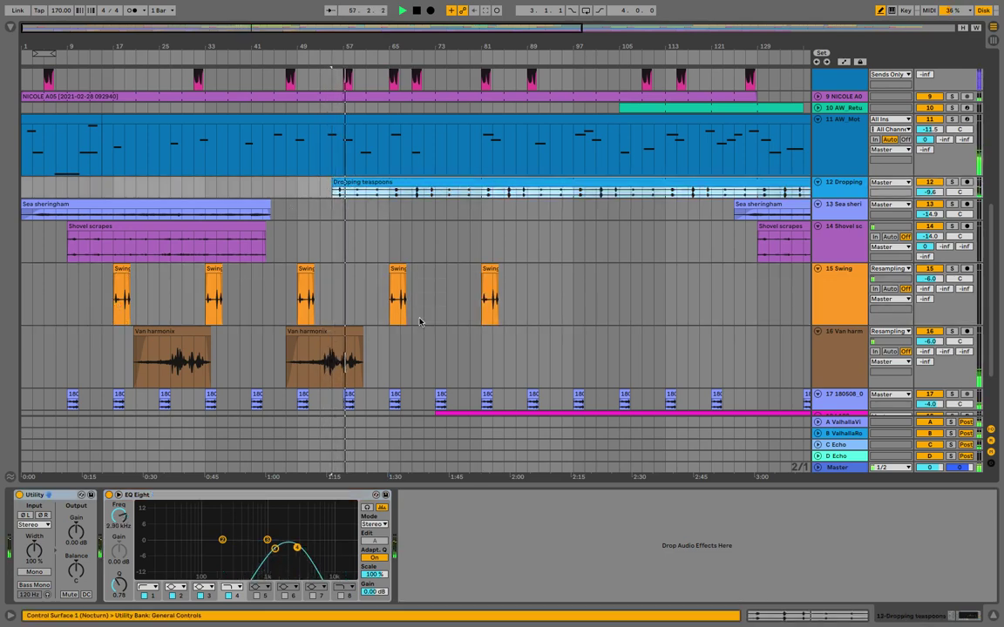
# Toggle the first Shovel scrapes clip off and on to compare, review the other tracks, and replay the arrangement from bar 1
pyautogui.click(133, 226)
pyautogui.press('0')
pyautogui.press('0')
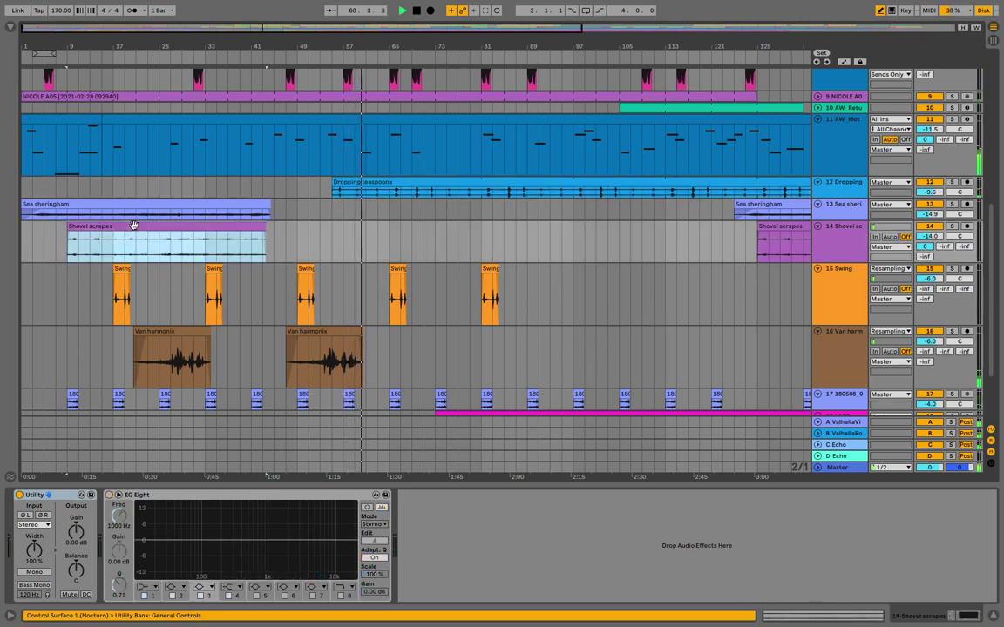
pyautogui.scroll(-5, 297, 261)
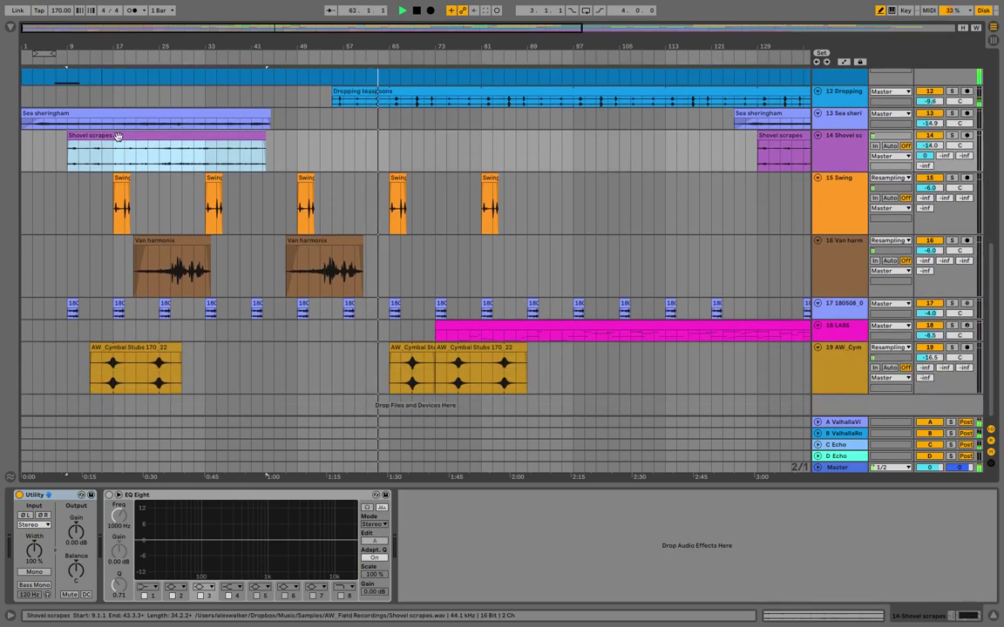
pyautogui.scroll(9, 83, 367)
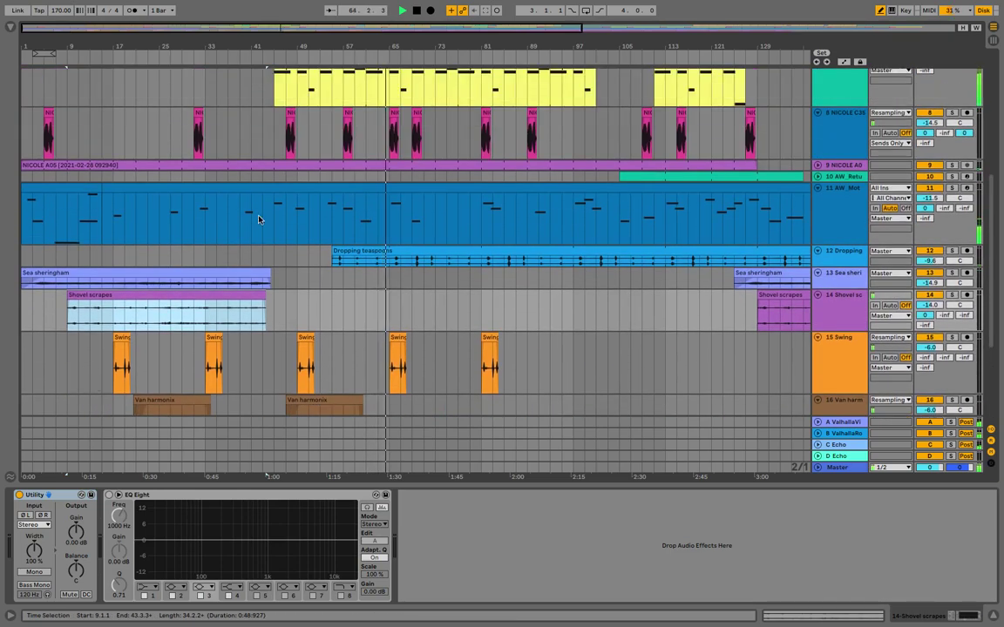
pyautogui.scroll(15, 258, 220)
pyautogui.press('Home')
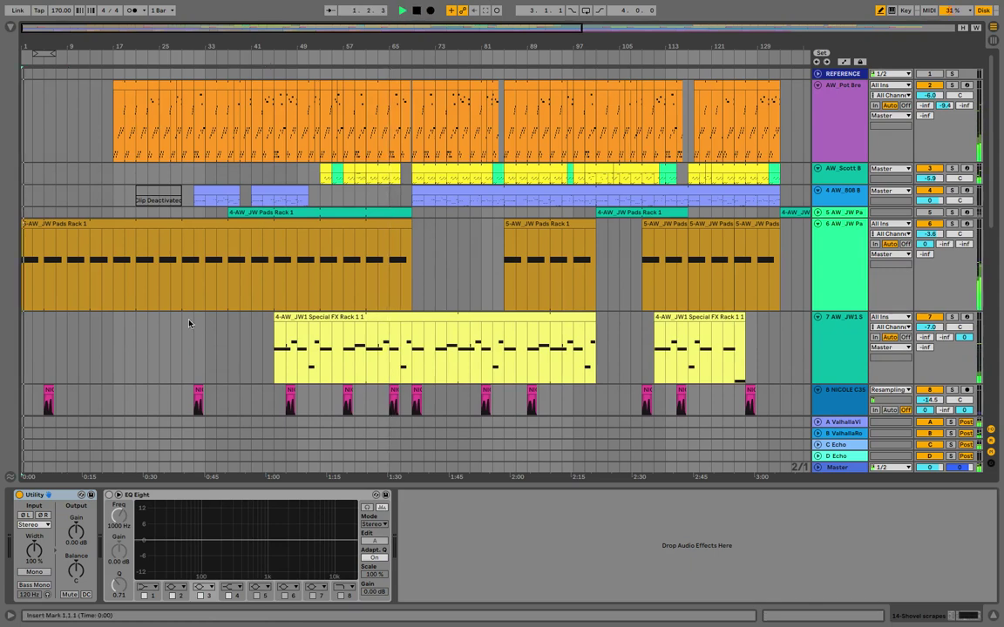
# Copy the first 16 bars of the JW1 Special FX Rack clip to bar 1 of its track and open the copy's notes
pyautogui.click(277, 317)
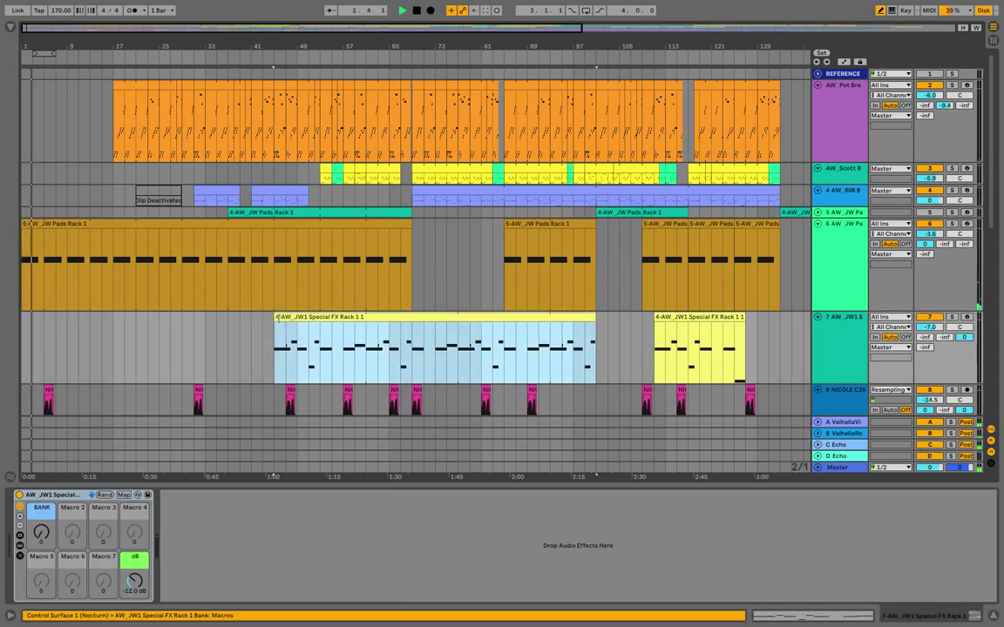
pyautogui.moveTo(275, 354); pyautogui.dragTo(363, 358)
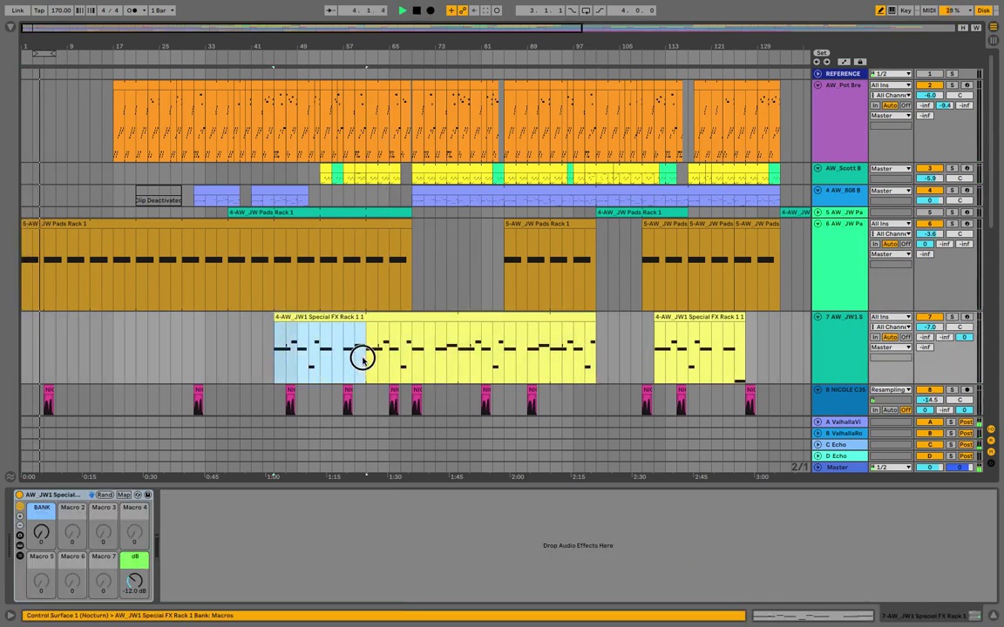
pyautogui.click(27, 342)
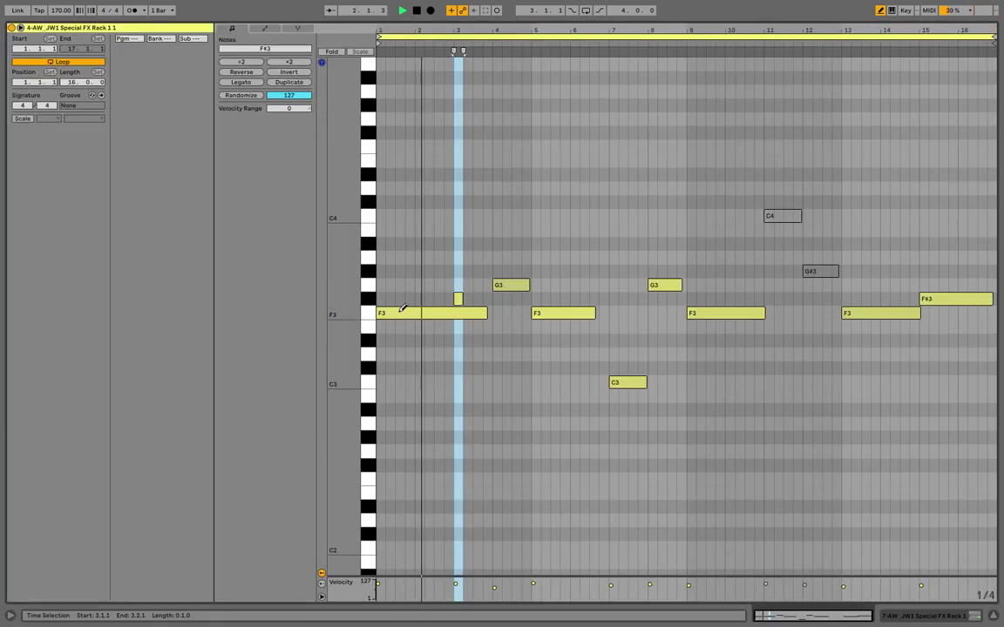
# Deactivate the F3 note at bar 1, G3 at bar 4, F3 at bar 5 and C3 at bar 7 in the first FX Rack clip
pyautogui.click(400, 315)
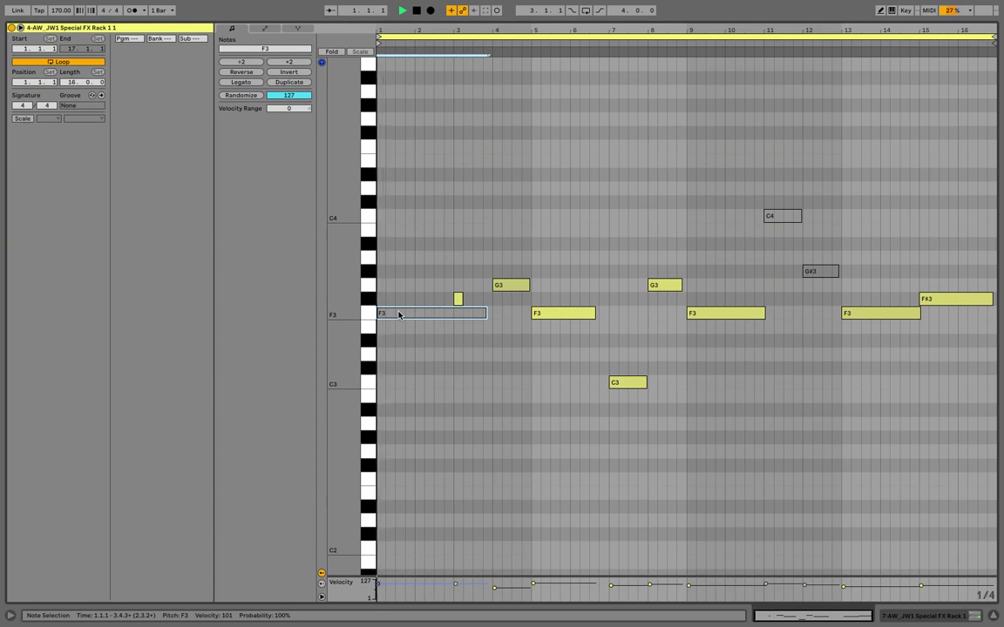
pyautogui.click(457, 299)
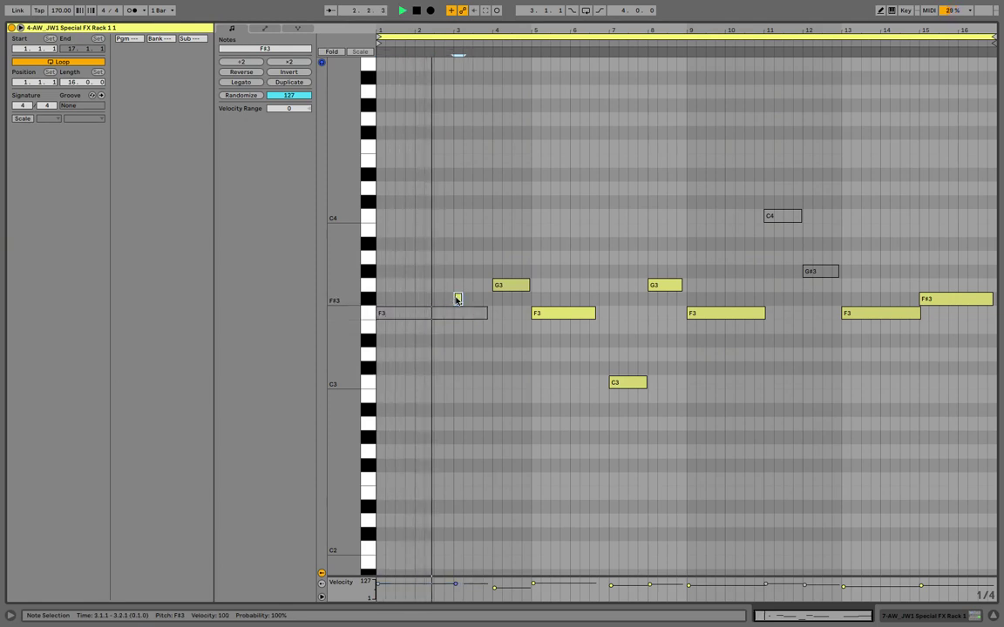
pyautogui.press('space')
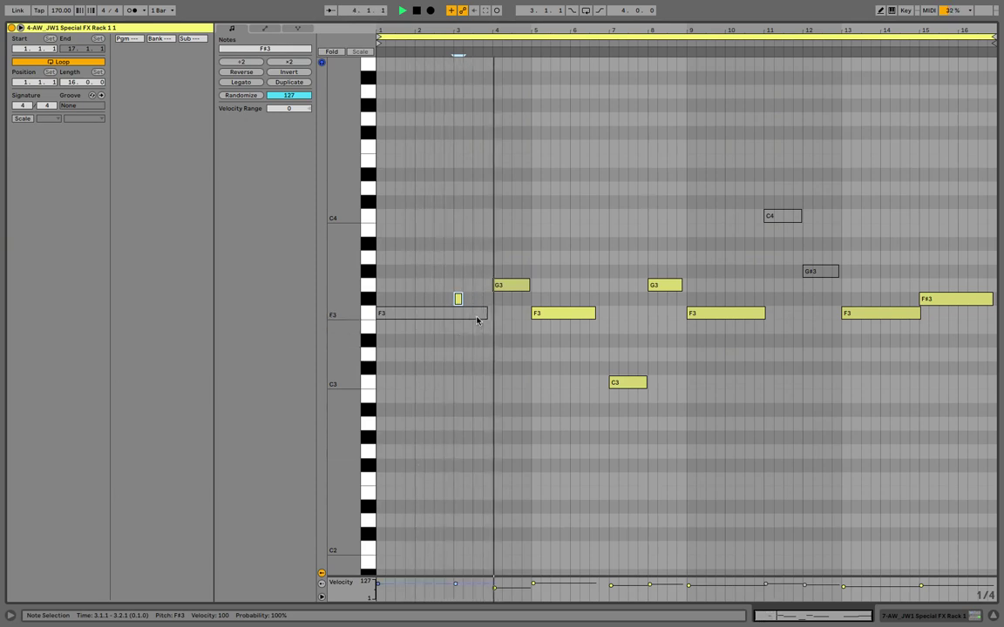
pyautogui.click(495, 285)
pyautogui.click(535, 314)
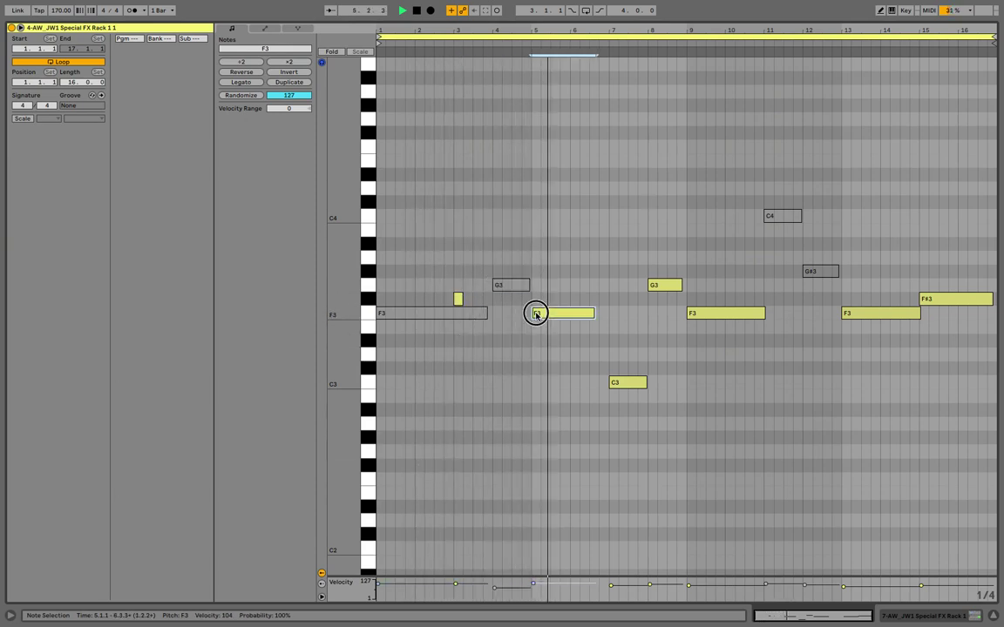
pyautogui.press('0')
pyautogui.click(629, 384)
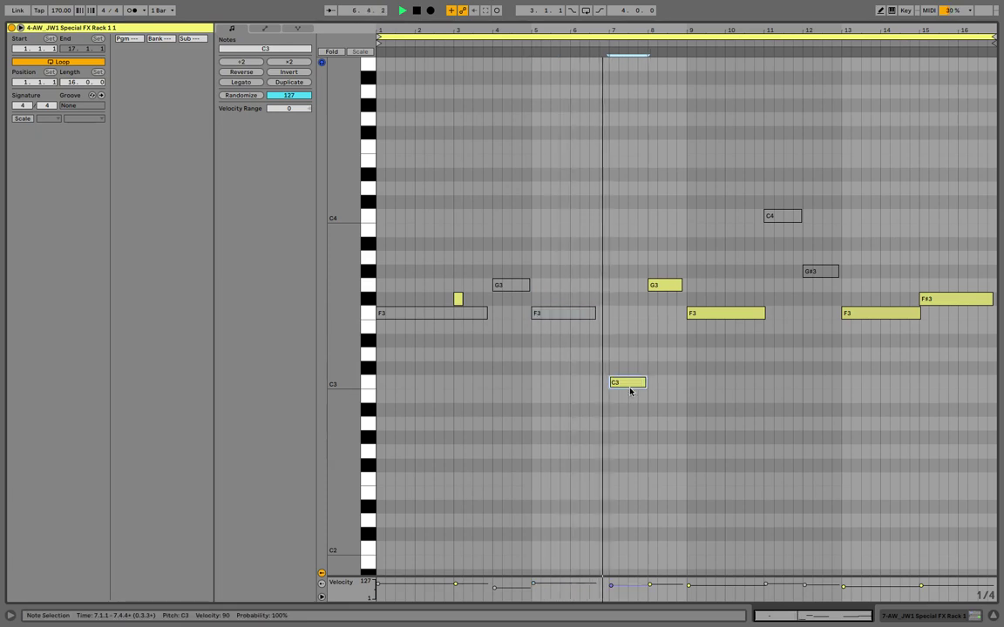
pyautogui.press('0')
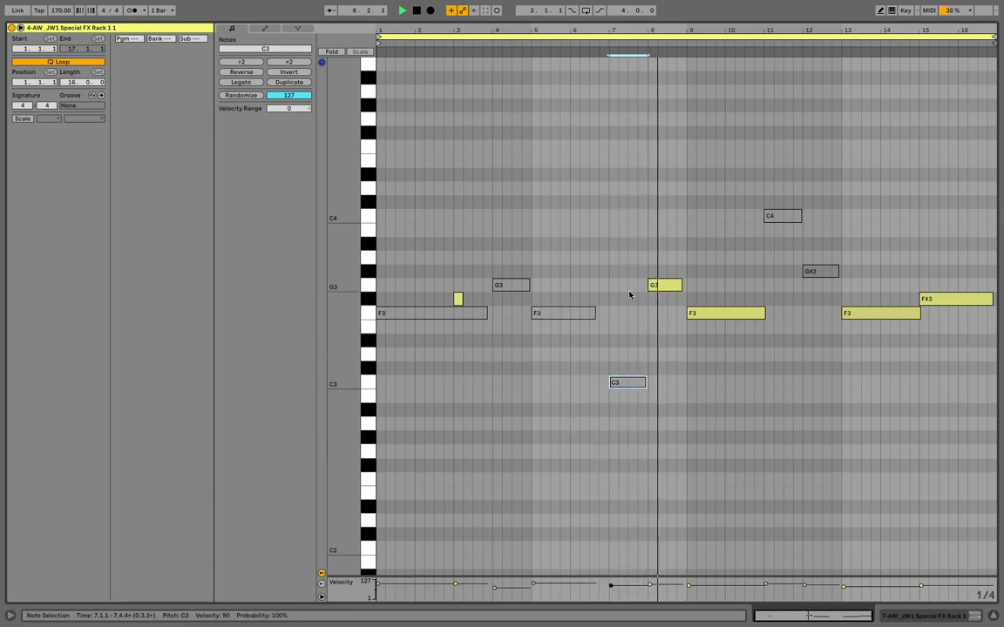
# Deactivate the F3 notes at bars 9 and 13 and the F#3 note at bar 15 in the same clip
pyautogui.click(693, 316)
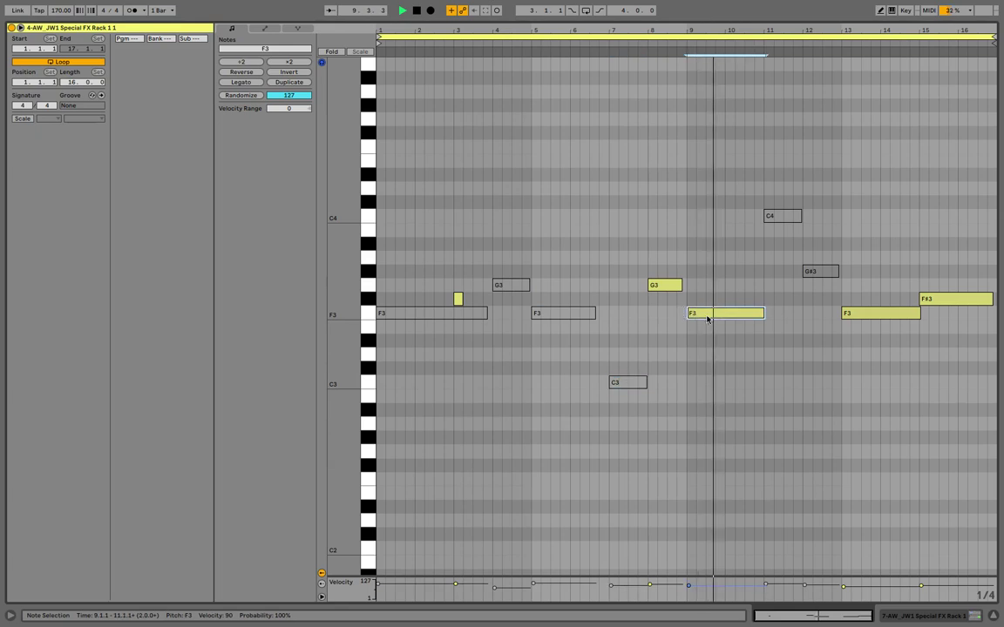
pyautogui.press('0')
pyautogui.click(867, 314)
pyautogui.press('0')
pyautogui.click(933, 304)
pyautogui.press('0')
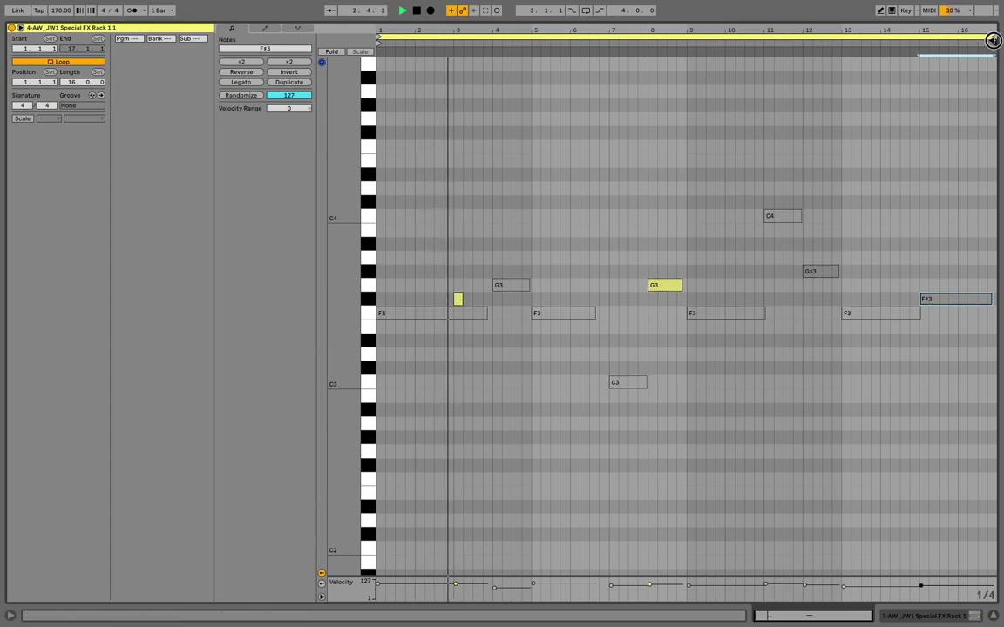
# Shorten the clip's loop to 8 bars and extend the clip in the arrangement to bar 33
pyautogui.moveTo(988, 38); pyautogui.dragTo(689, 61)
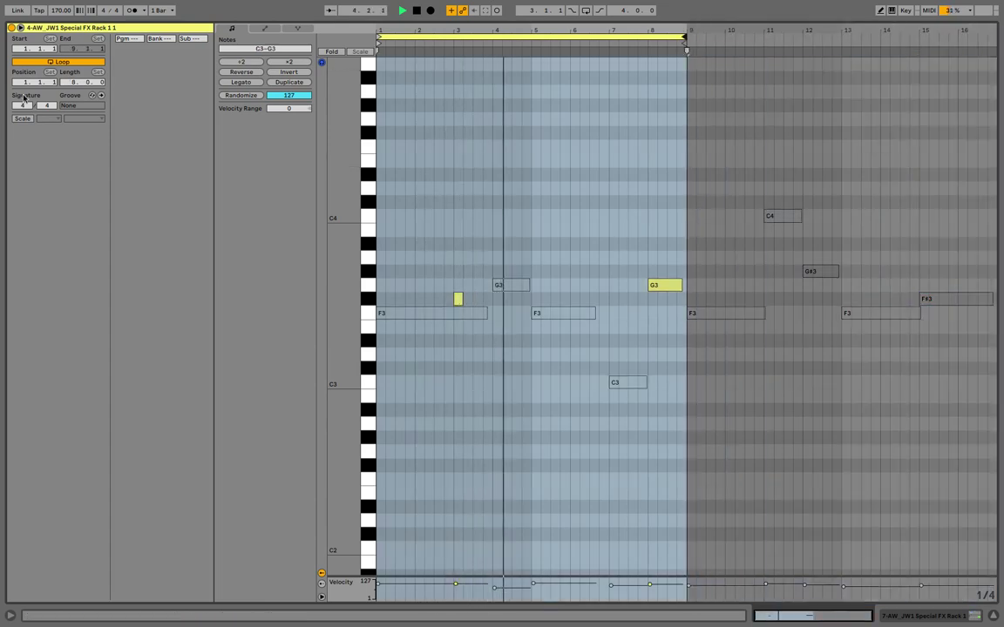
pyautogui.hotkey('shift', 'Tab')
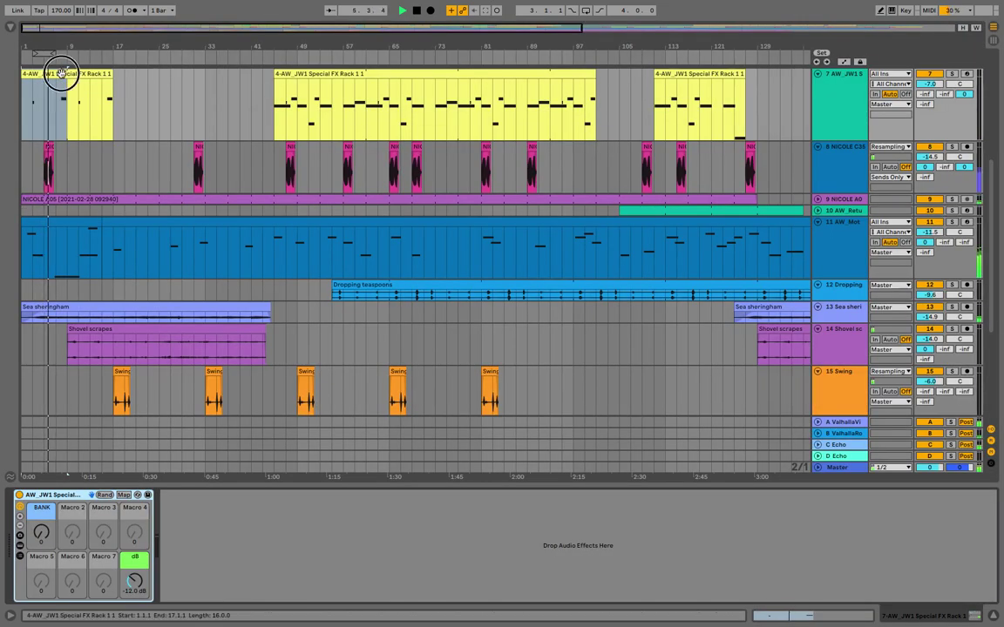
pyautogui.click(103, 74)
pyautogui.moveTo(106, 74); pyautogui.dragTo(205, 75)
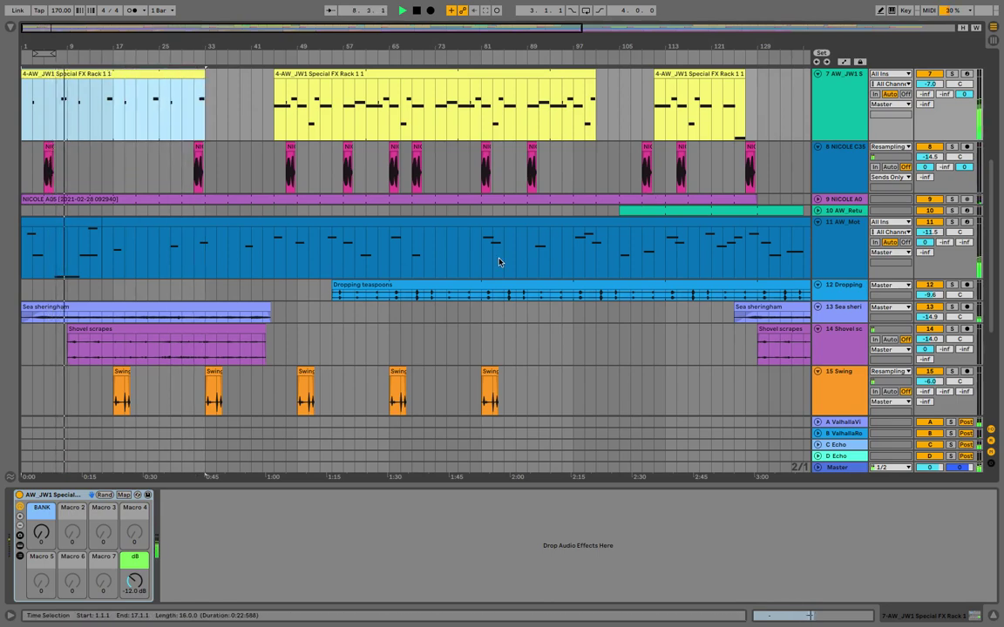
# Route the output of the NICOLE C35 track to Master instead of Sends Only
pyautogui.click(841, 185)
pyautogui.hotkey('ctrl', 'alt', 'i')
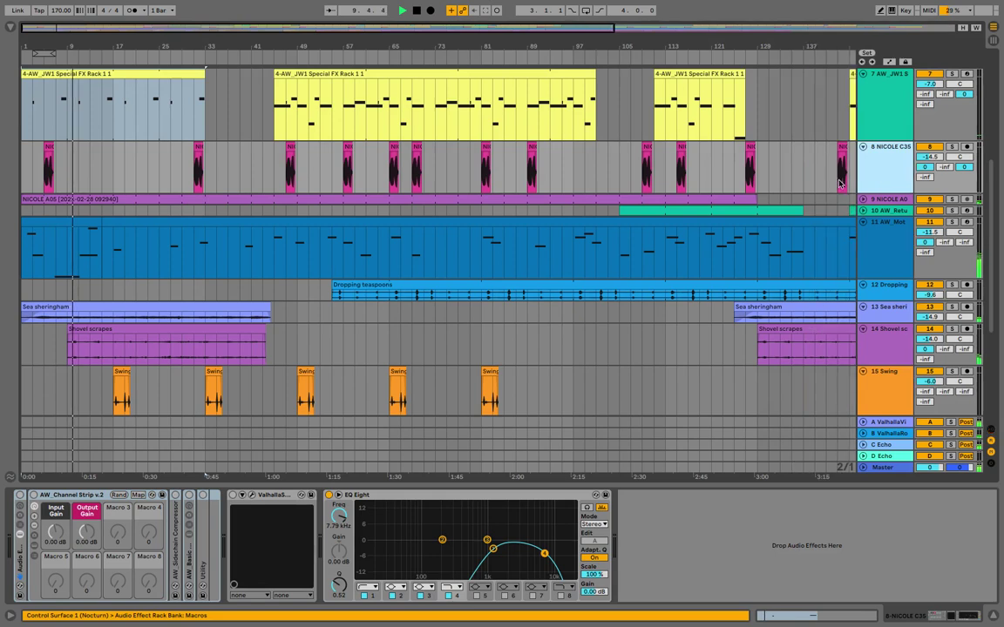
pyautogui.hotkey('ctrl', 'alt', 'i')
pyautogui.click(873, 178)
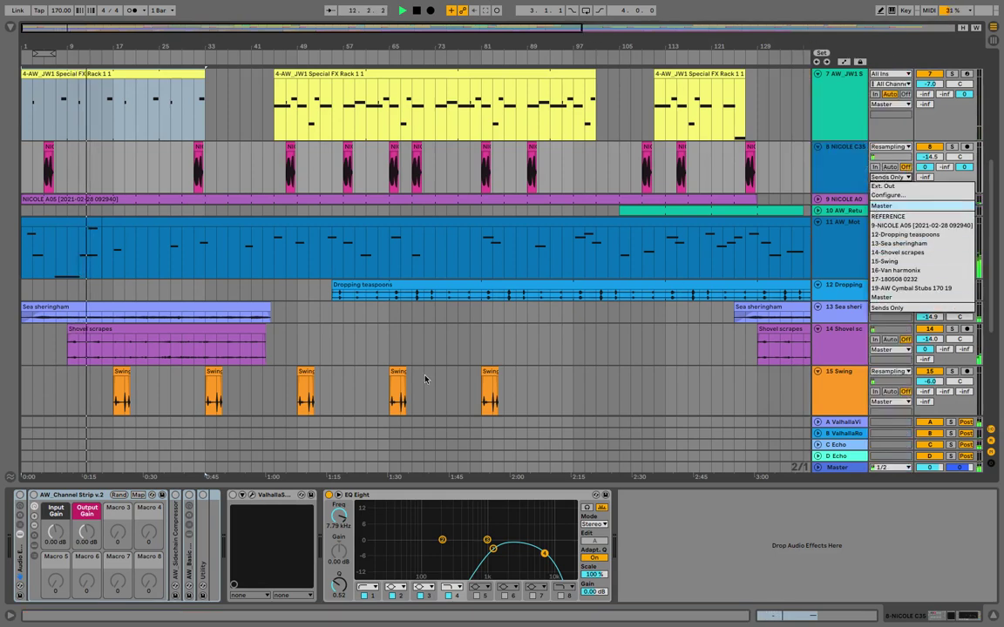
# Add a fade-in to the first Shovel scrapes clip, running from bar 9 to about bar 15
pyautogui.click(71, 339)
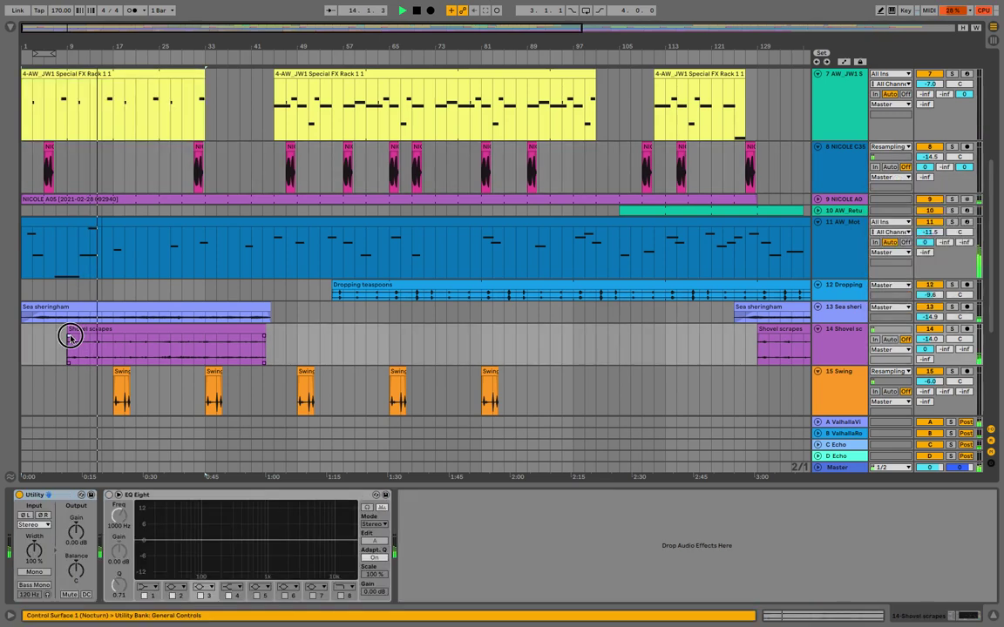
pyautogui.moveTo(69, 331); pyautogui.dragTo(103, 341)
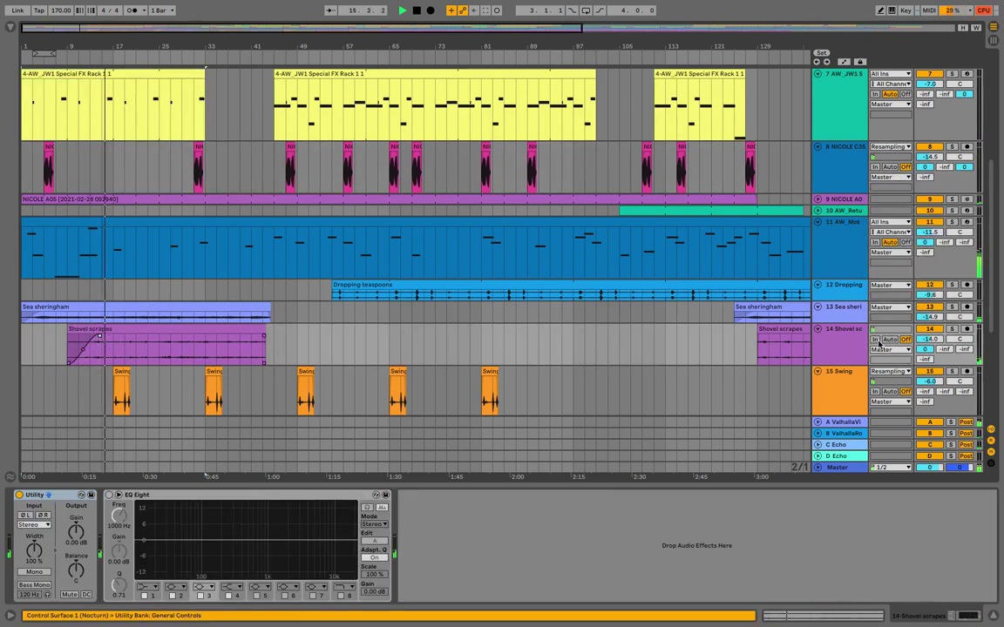
pyautogui.click(845, 347)
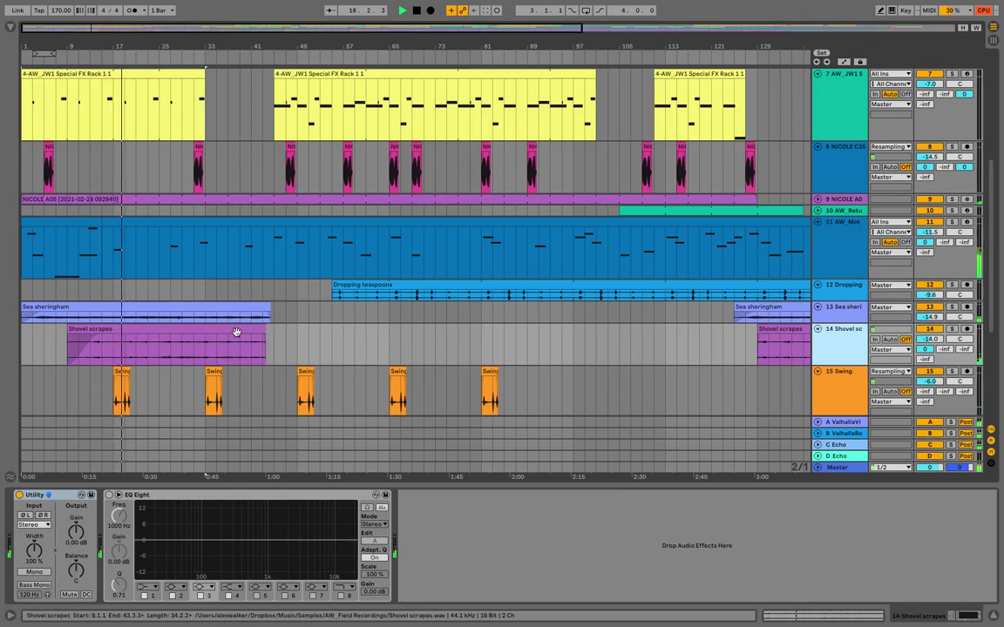
# Add the Cabinet effect after the drum rack on the AW_Pot Break track
pyautogui.scroll(5, 150, 313)
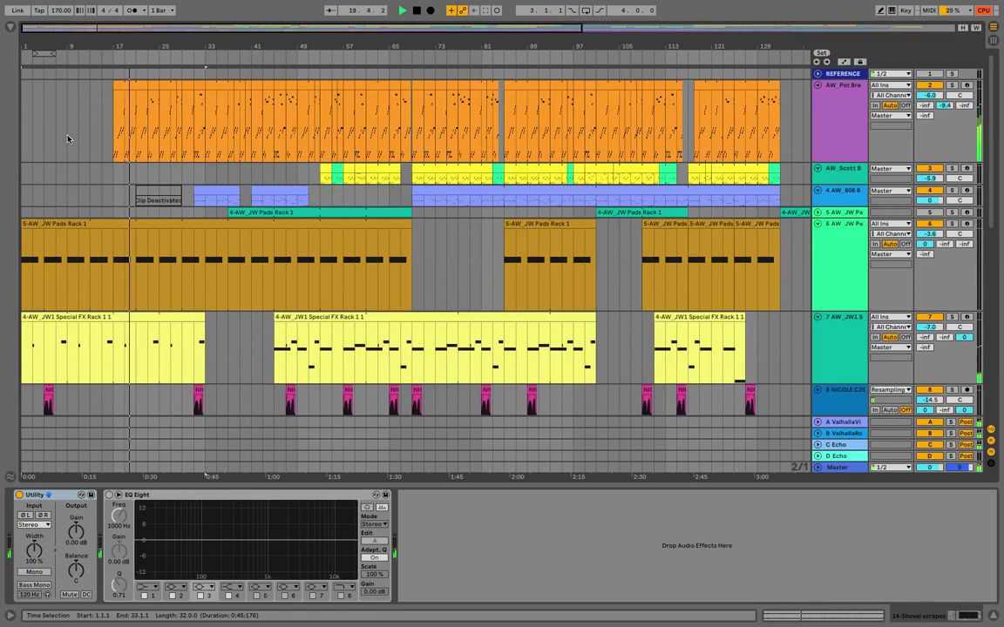
pyautogui.click(862, 111)
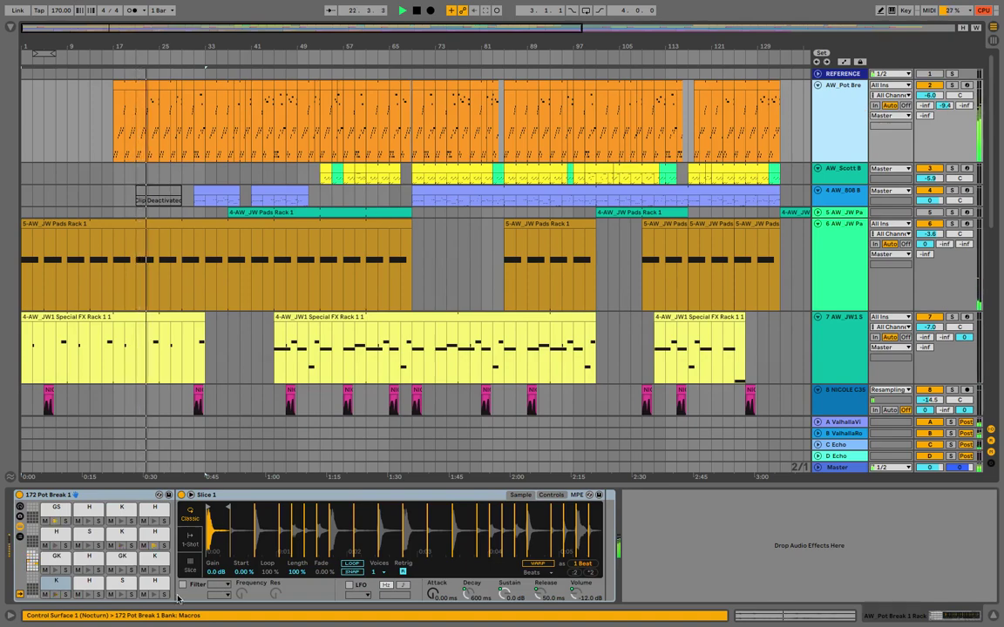
pyautogui.click(9, 29)
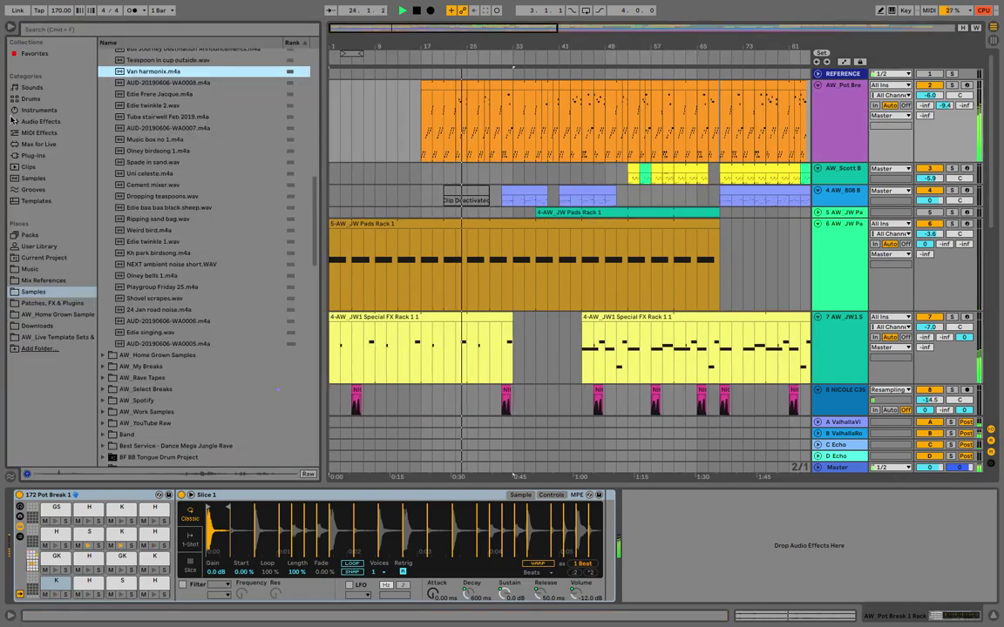
pyautogui.click(39, 122)
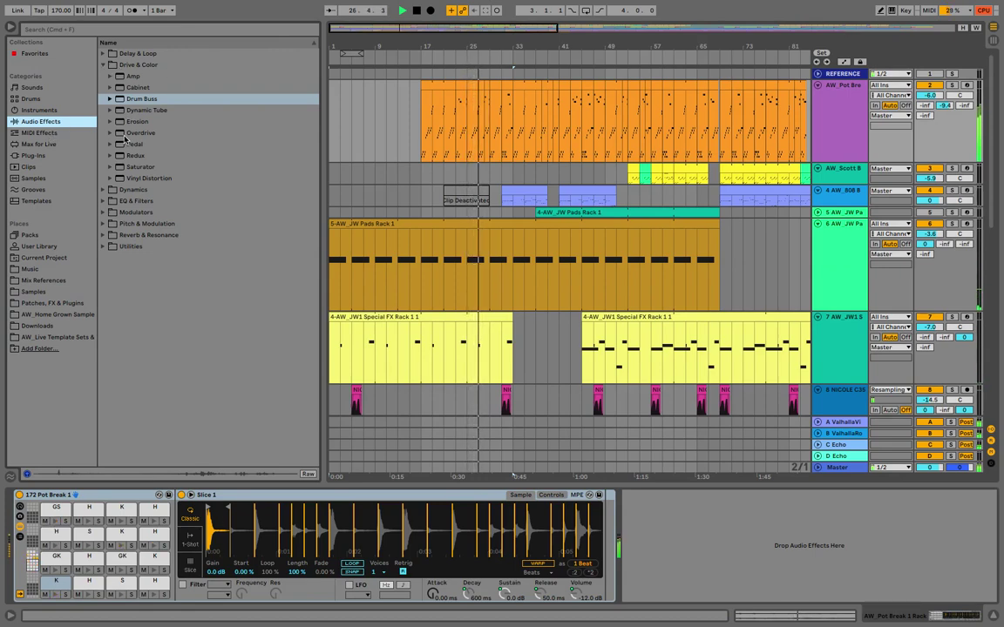
pyautogui.moveTo(135, 87); pyautogui.dragTo(674, 528)
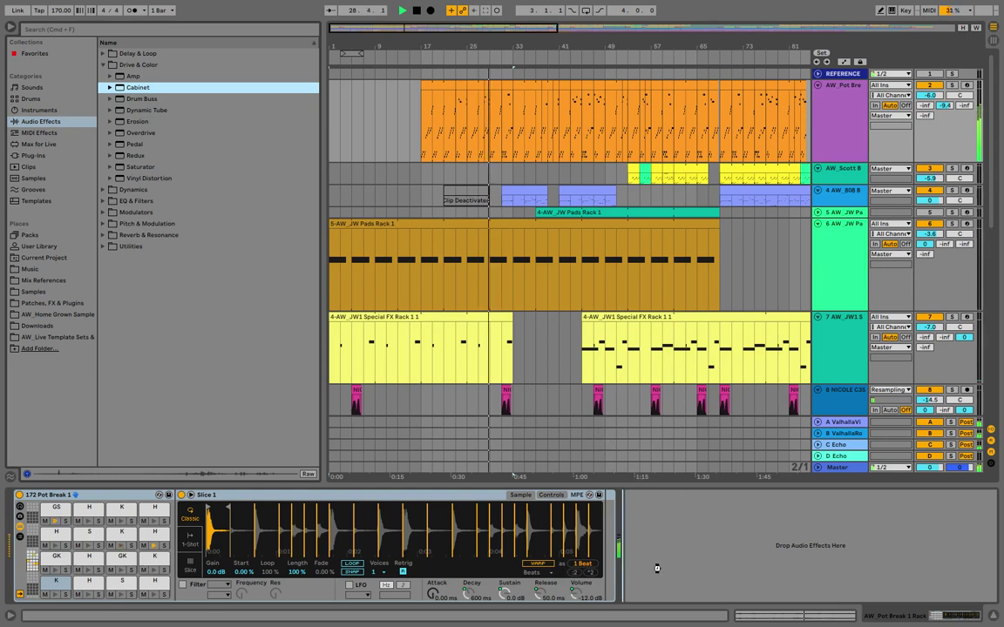
pyautogui.moveTo(657, 568); pyautogui.dragTo(655, 566)
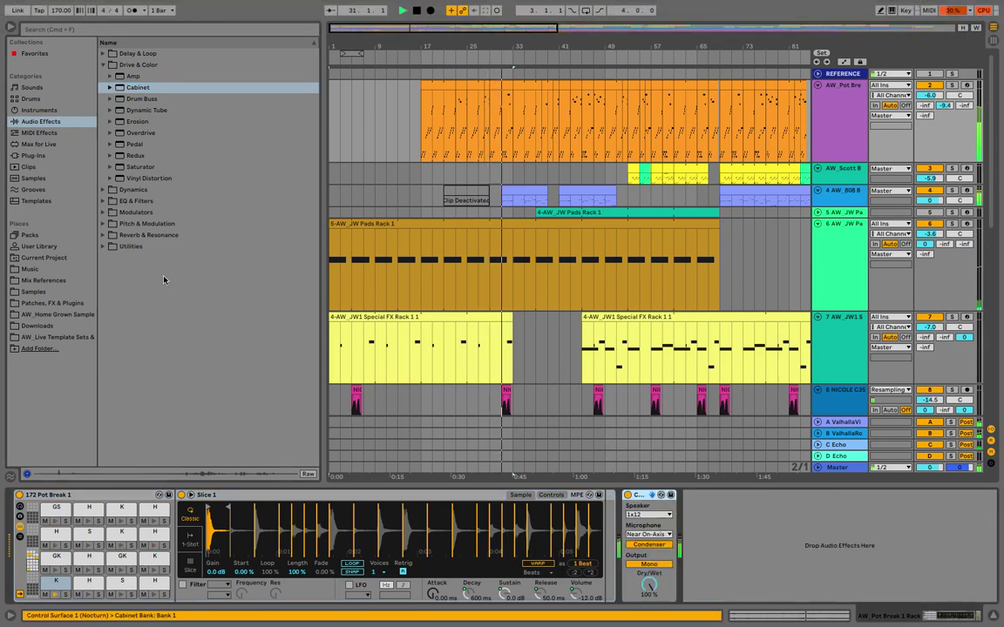
# Hide the browser and set the Cabinet's microphone position to Far
pyautogui.click(10, 28)
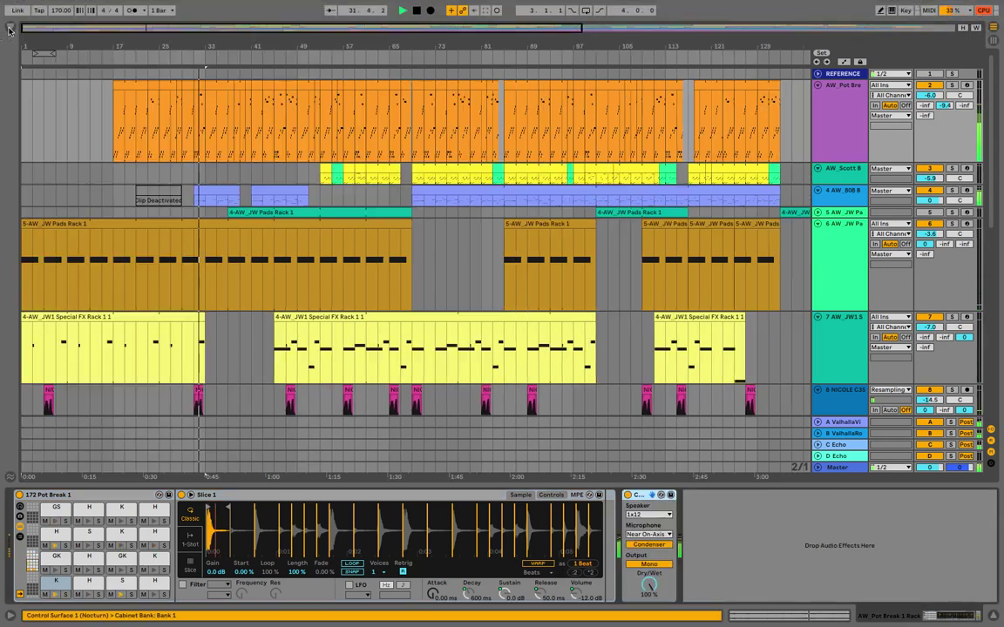
pyautogui.click(644, 535)
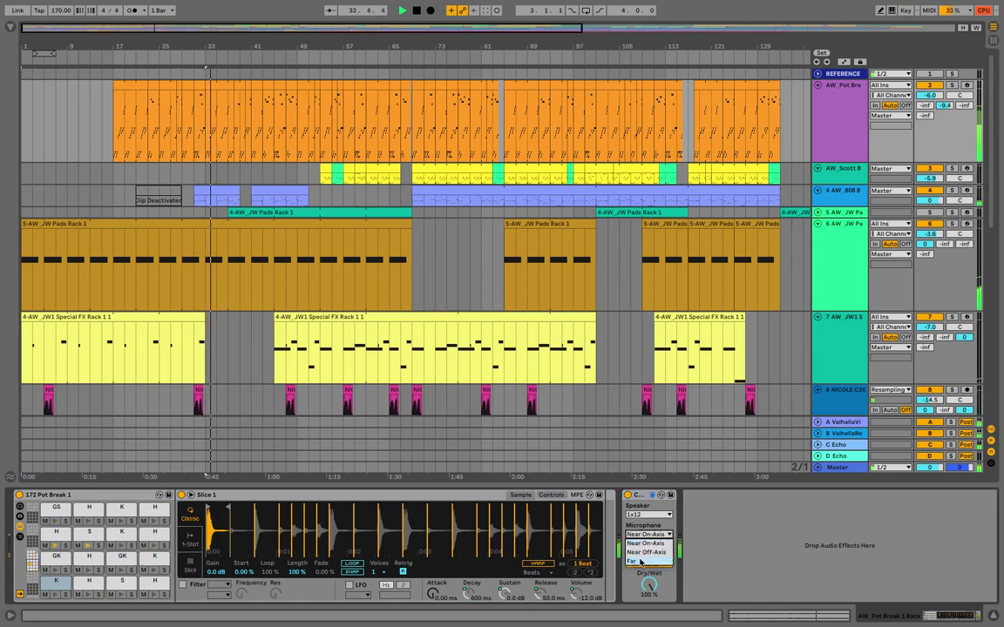
pyautogui.click(641, 562)
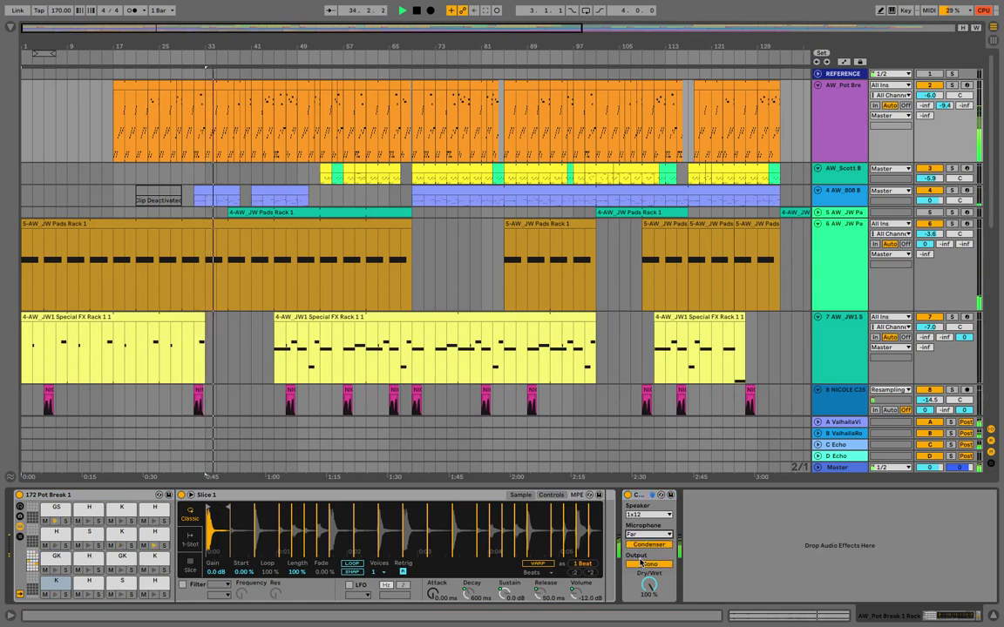
# Replay from bar 13 and add Erosion after Cabinet, set to Sine mode with frequency 2.03 kHz and amount 28.6
pyautogui.click(8, 25)
pyautogui.click(397, 124)
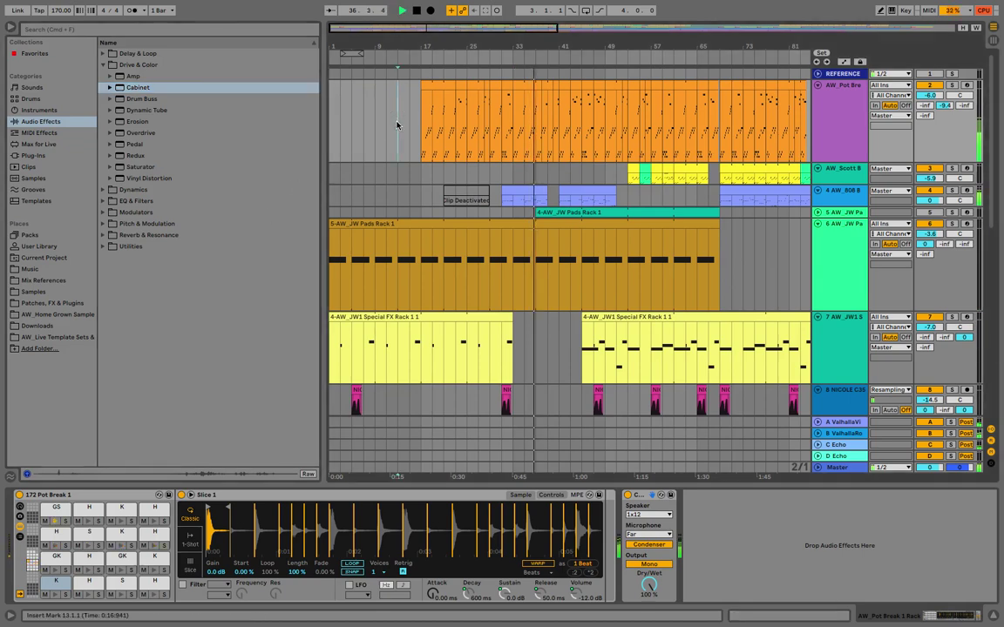
pyautogui.press('space')
pyautogui.press('space')
pyautogui.moveTo(132, 122); pyautogui.dragTo(722, 497)
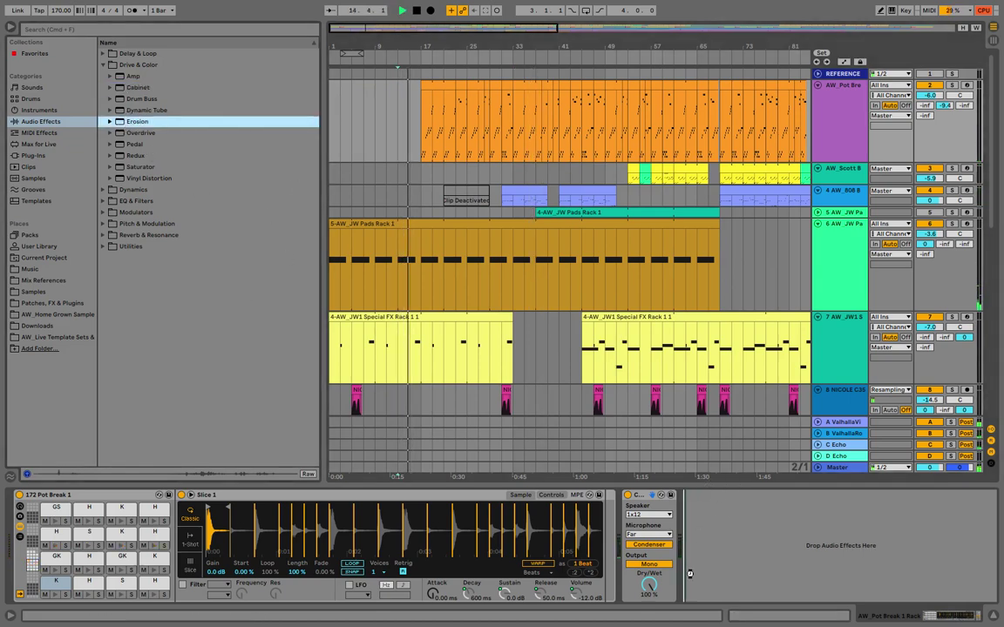
pyautogui.moveTo(689, 574); pyautogui.dragTo(689, 574)
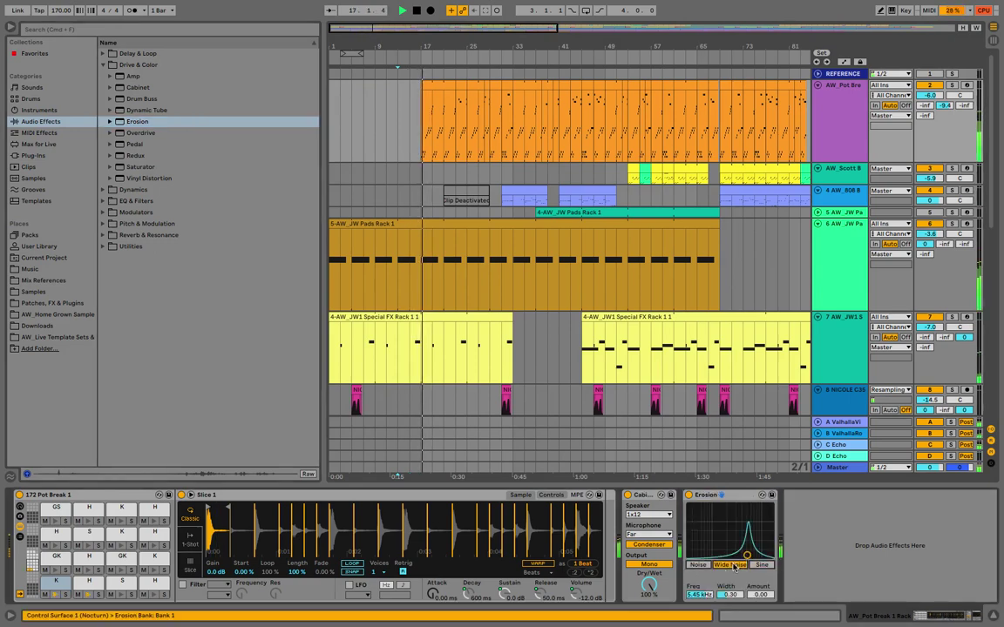
pyautogui.moveTo(760, 596); pyautogui.dragTo(739, 539)
pyautogui.click(761, 565)
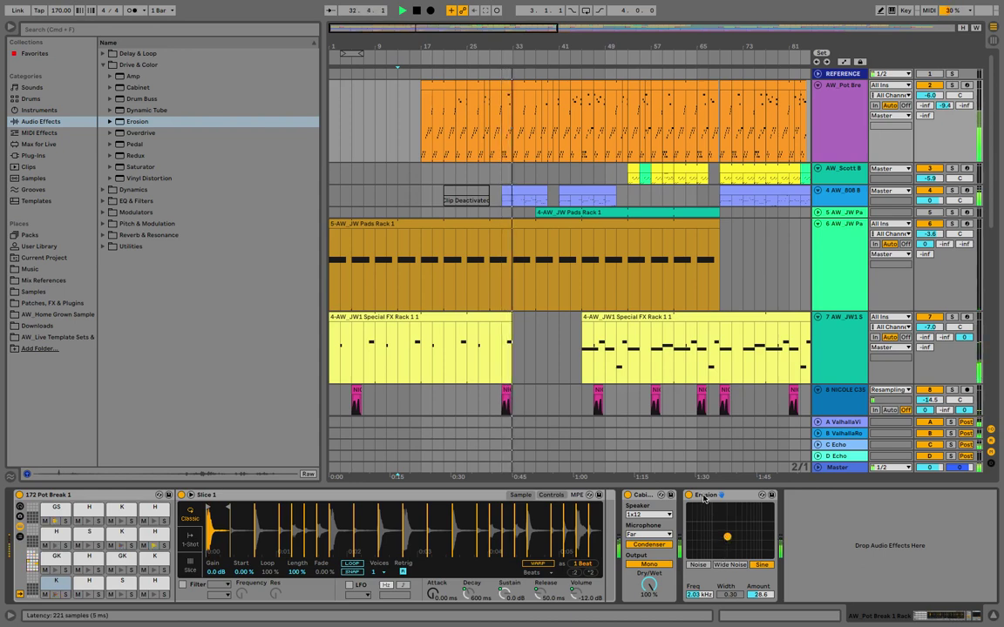
# Group Cabinet and Erosion into an Audio Effect Rack, hide the browser and place the playback start at bar 15
pyautogui.click(641, 494)
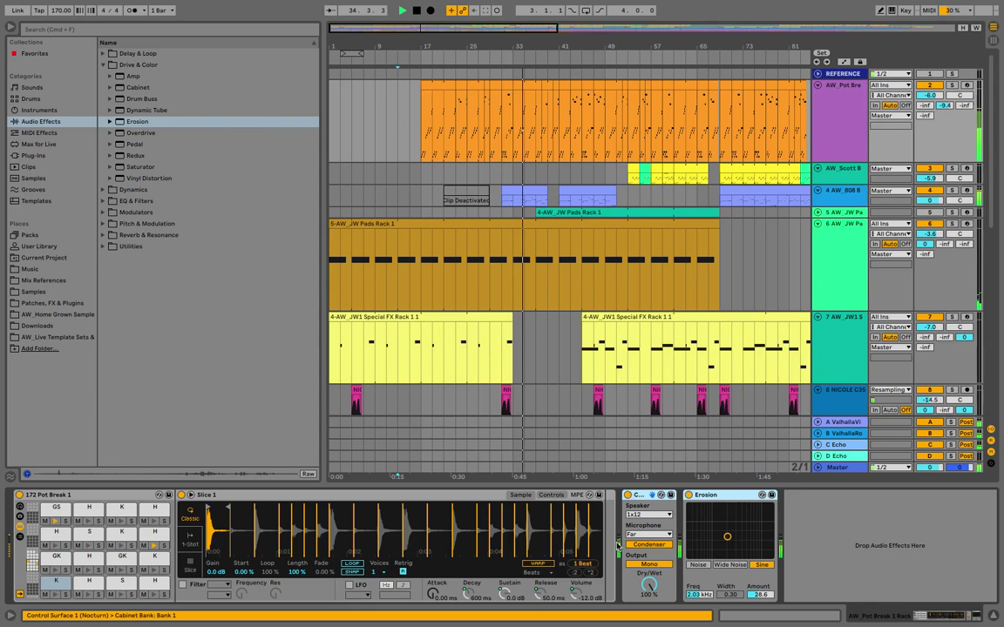
pyautogui.press('super+g')
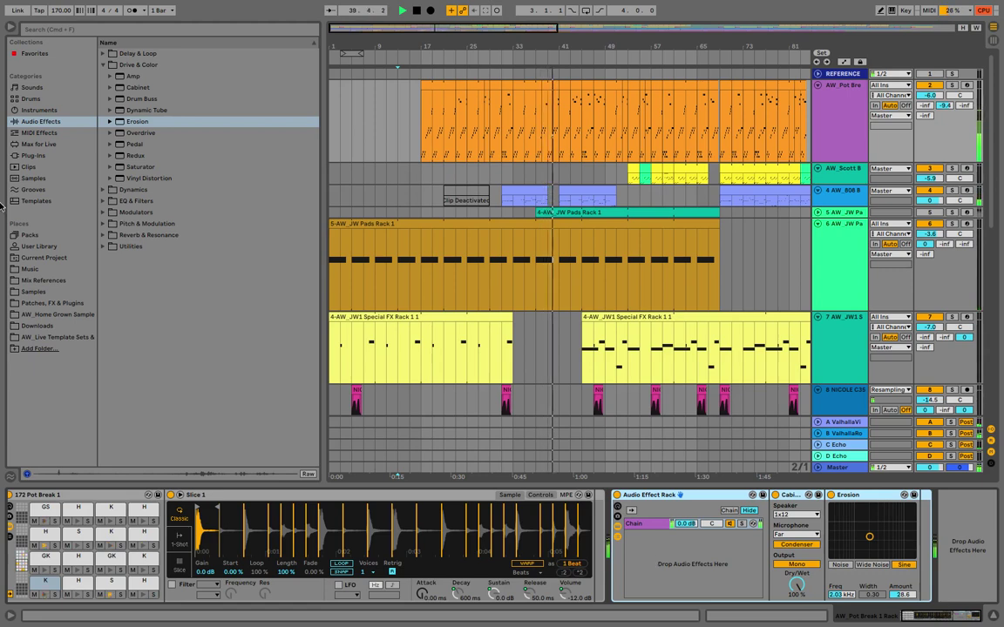
pyautogui.click(9, 26)
pyautogui.click(103, 129)
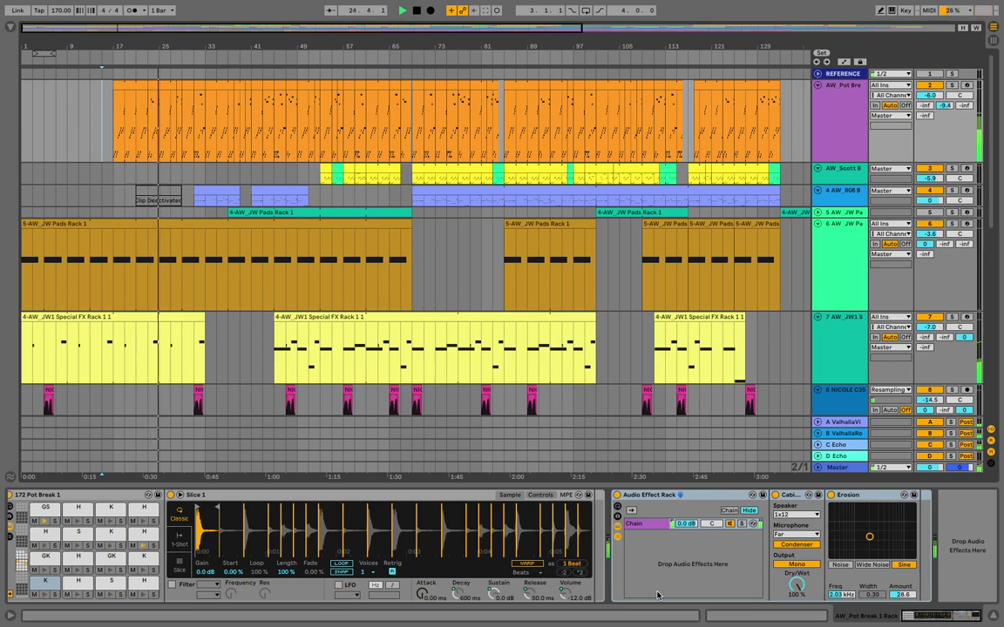
# Duplicate the AW_Pot Break track with its clips and effects, and select the original track again
pyautogui.click(843, 102)
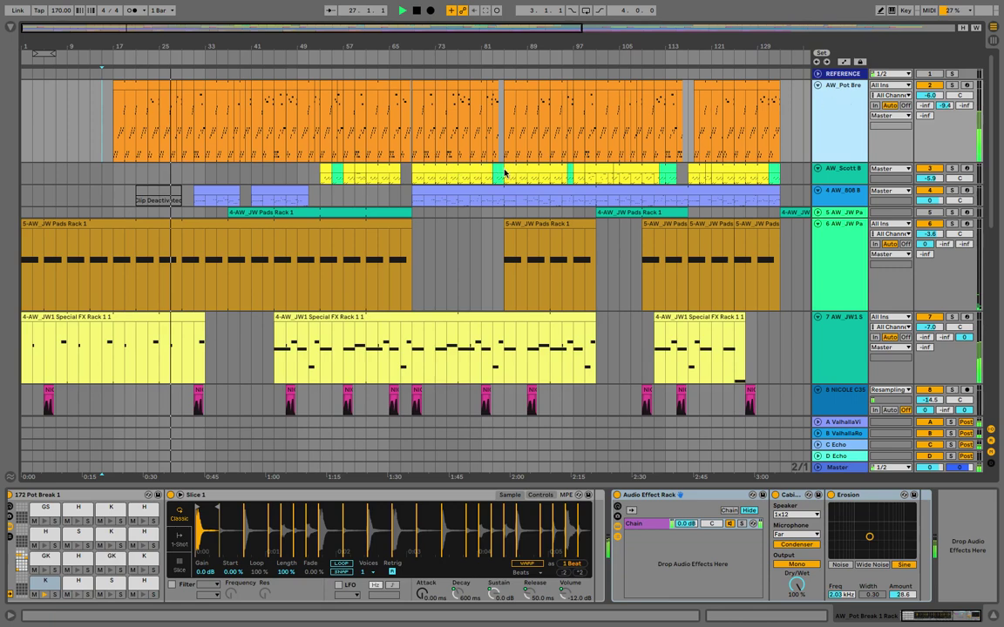
pyautogui.hotkey('ctrl', 'd')
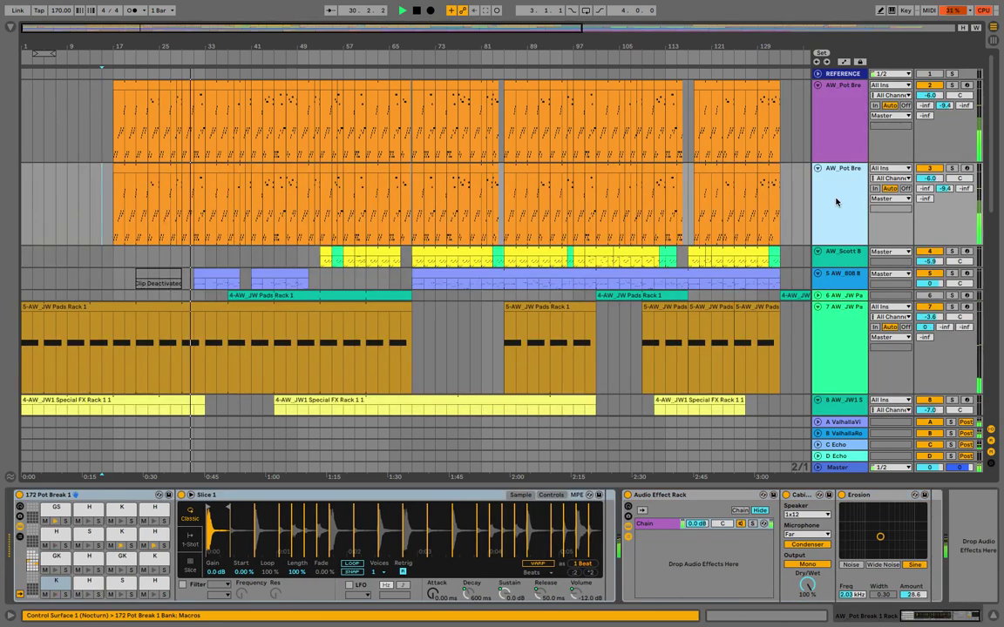
pyautogui.click(769, 139)
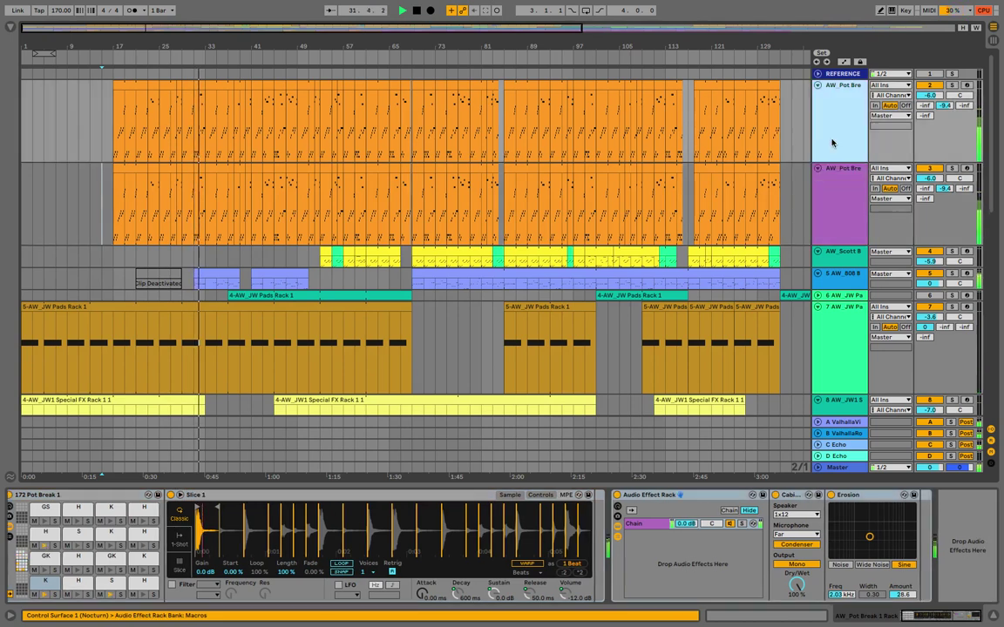
# Replay the arrangement from bar 17 and look through the lower tracks that play along with the Pot Break drums
pyautogui.press('space')
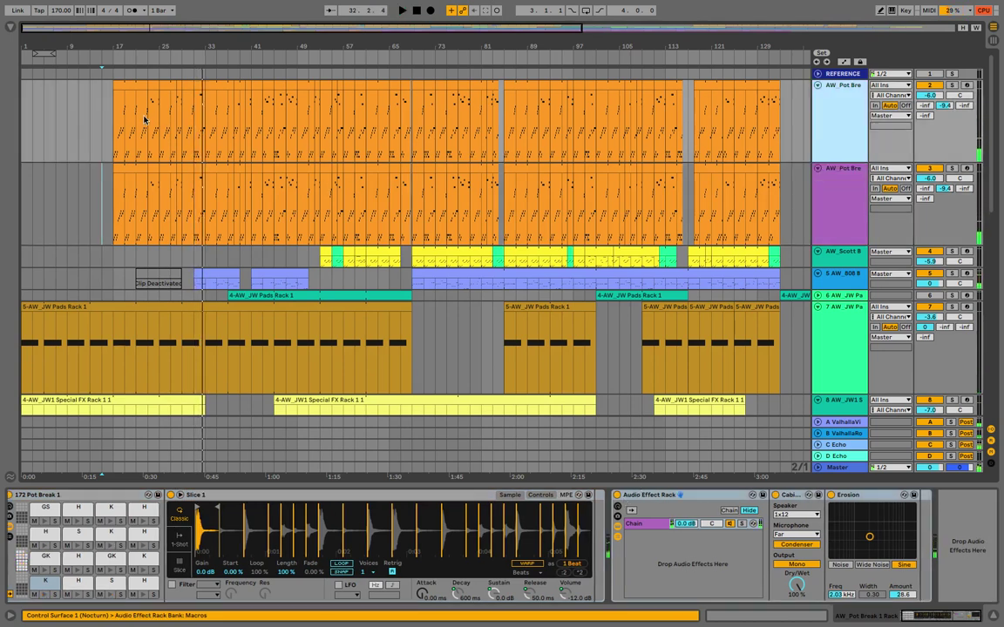
pyautogui.click(207, 132)
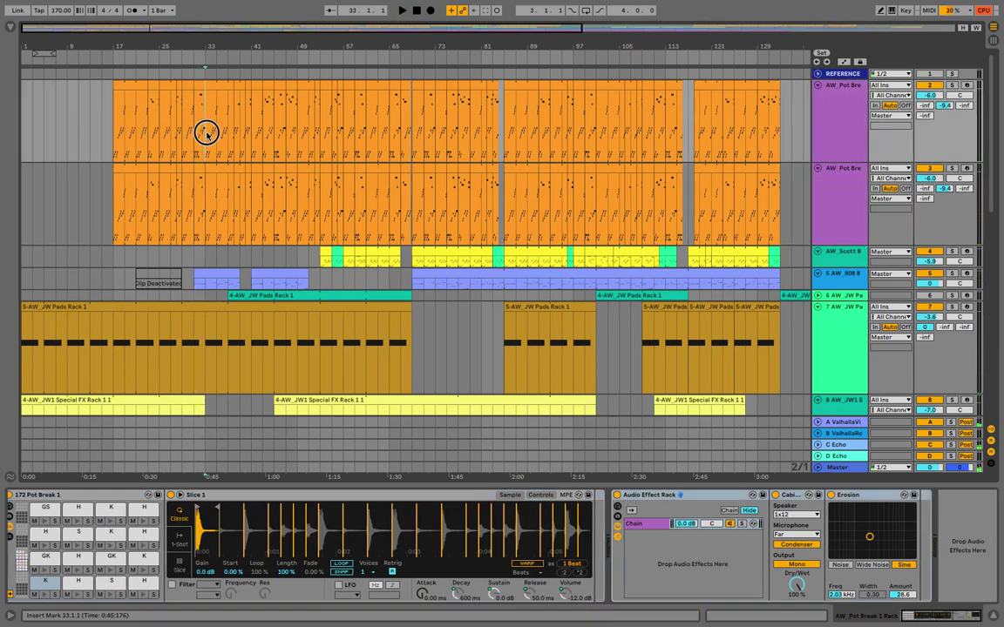
pyautogui.click(113, 149)
pyautogui.press('space')
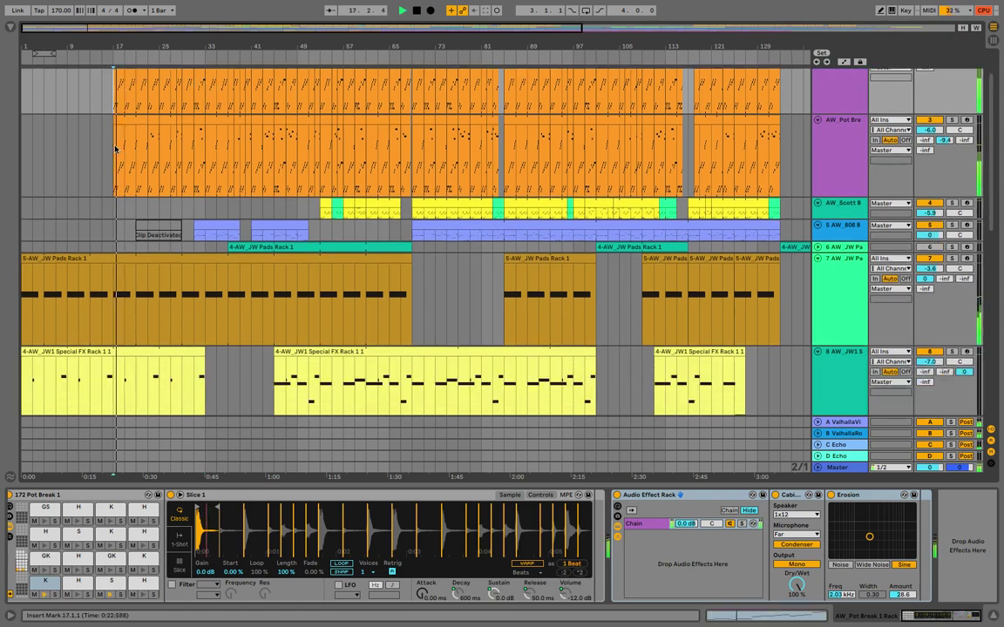
pyautogui.scroll(-15, 115, 149)
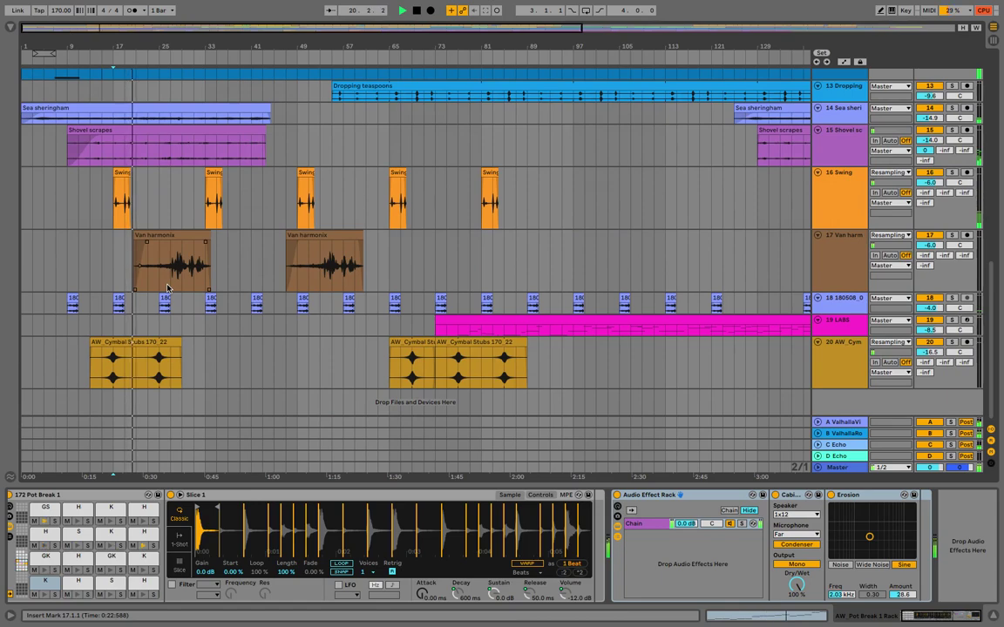
pyautogui.scroll(10, 169, 288)
pyautogui.scroll(2, 157, 270)
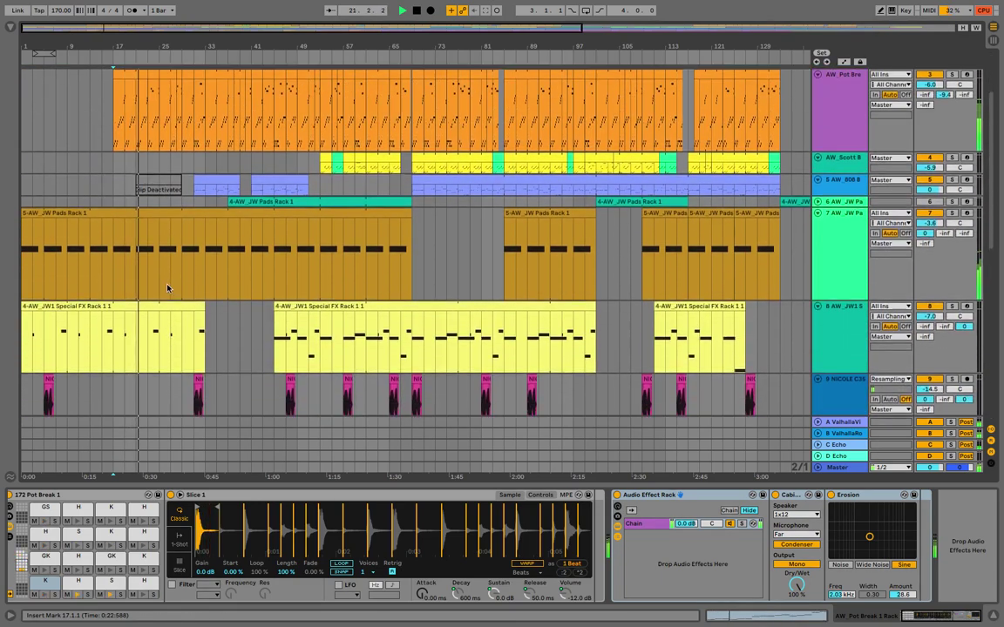
# Try deactivating the two AW_808 clips before bar 53 and the original Pot Break track's clips from bar 17 to 41
pyautogui.click(224, 181)
pyautogui.press('0')
pyautogui.click(266, 179)
pyautogui.press('0')
pyautogui.scroll(3, 193, 195)
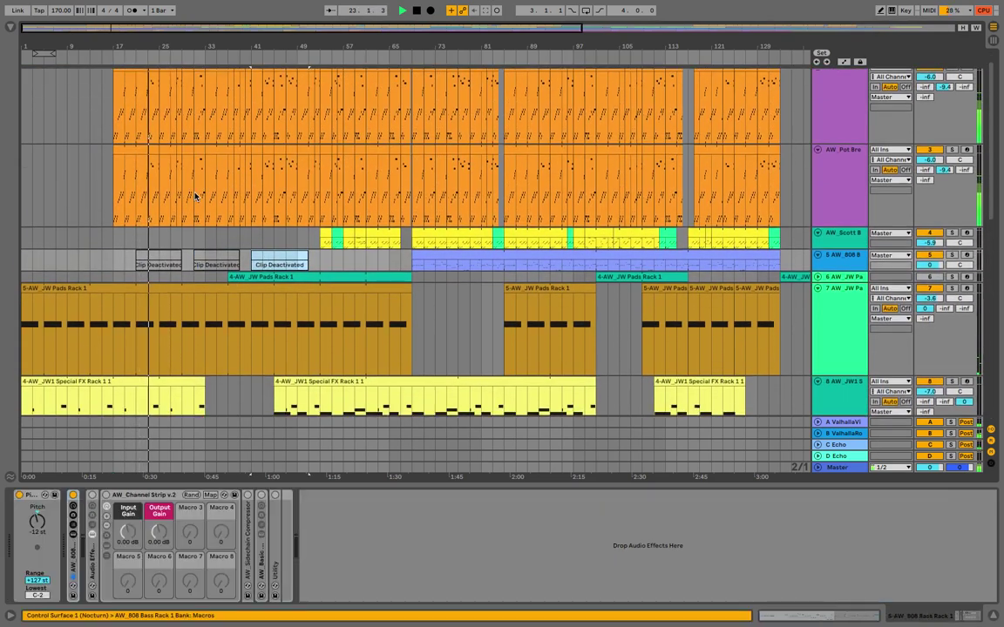
pyautogui.moveTo(250, 213); pyautogui.dragTo(251, 124)
pyautogui.press('0')
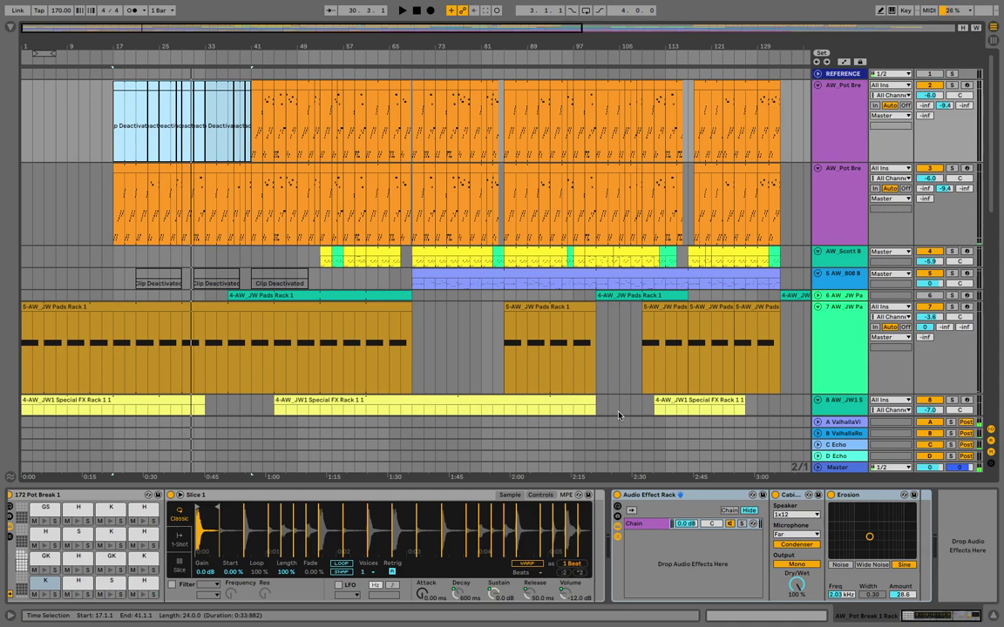
# Undo the clip deactivations and the Pot Break track duplication, and replay from bar 17
pyautogui.press('0')
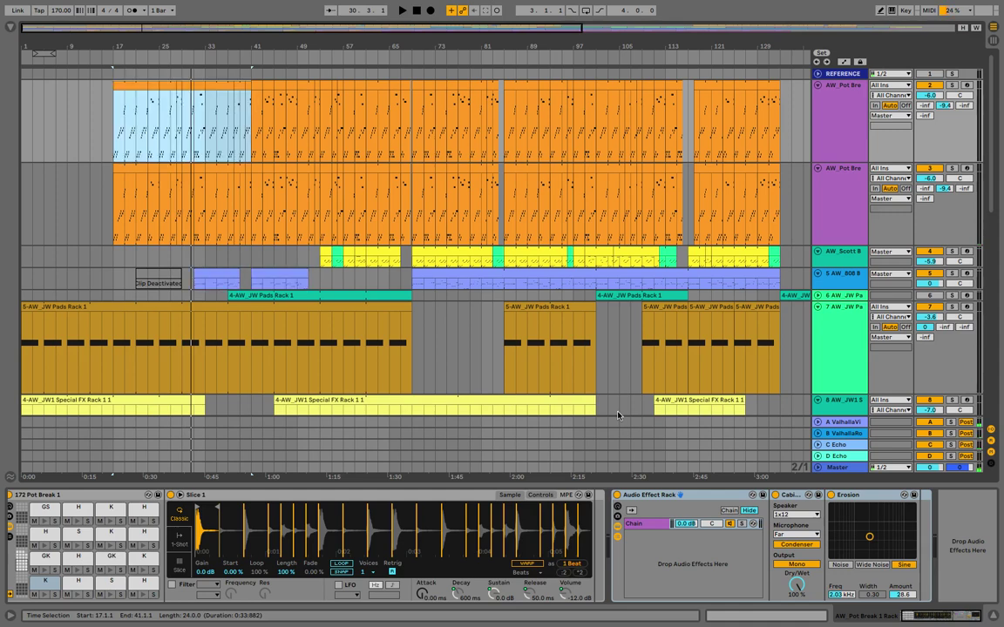
pyautogui.press('super+z')
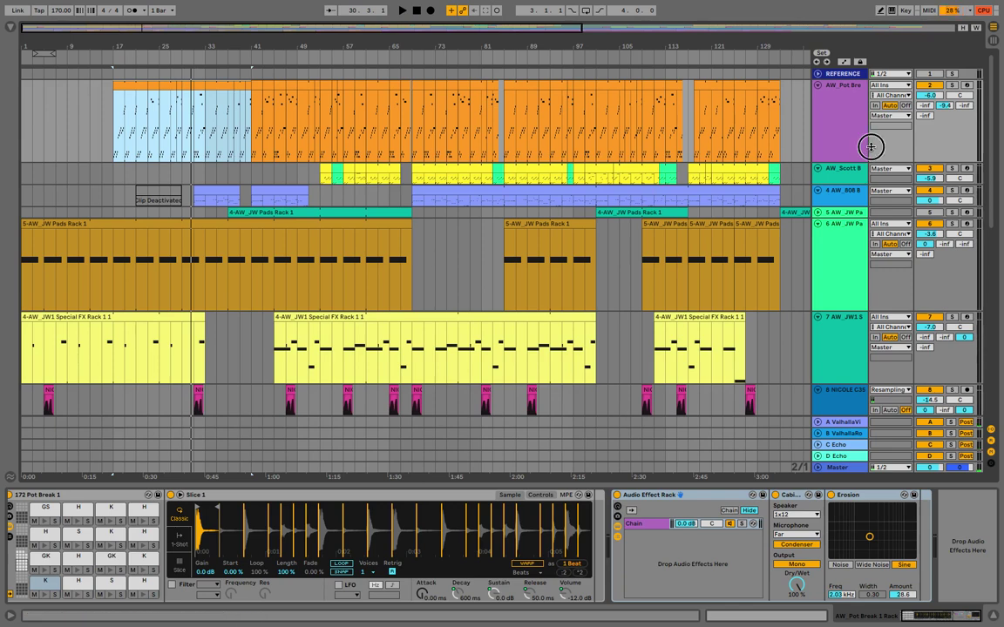
pyautogui.press('space')
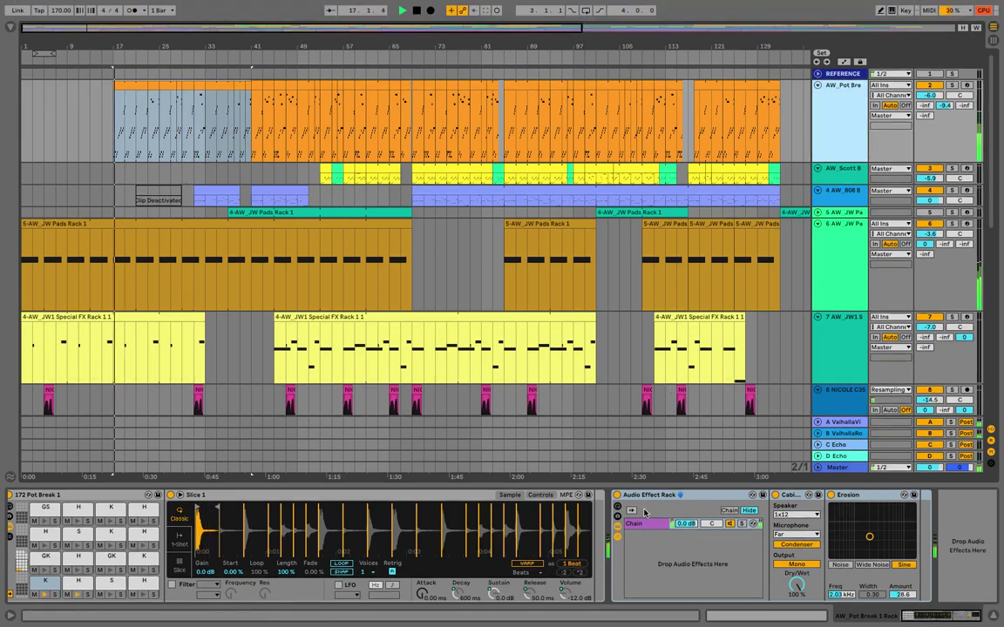
# Try a lower volume on the rack's chain, reset it to 0 dB, and add a chain named dry above it
pyautogui.moveTo(685, 524); pyautogui.dragTo(686, 553)
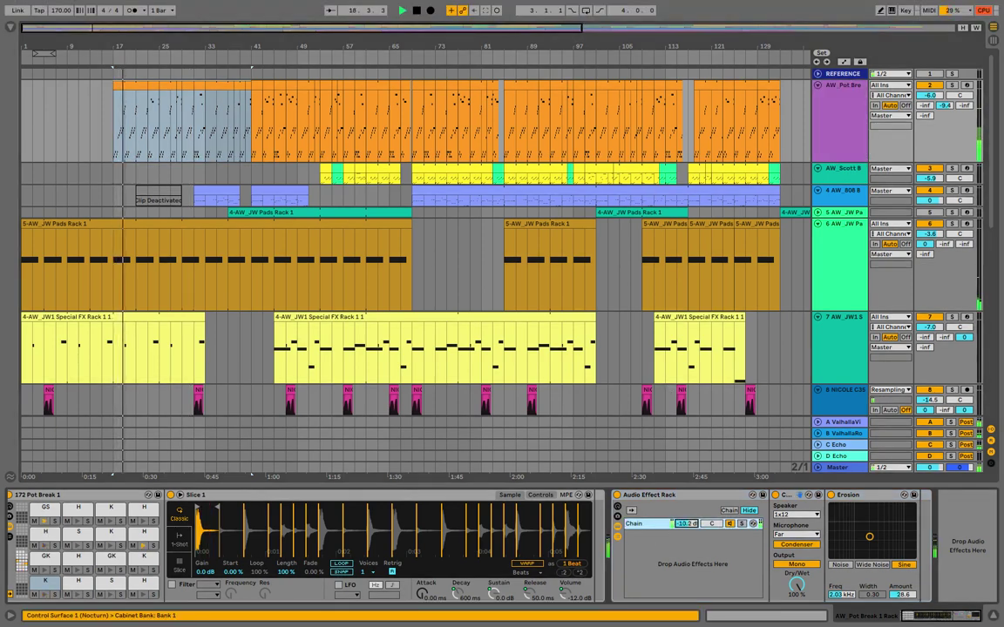
pyautogui.doubleClick(685, 524)
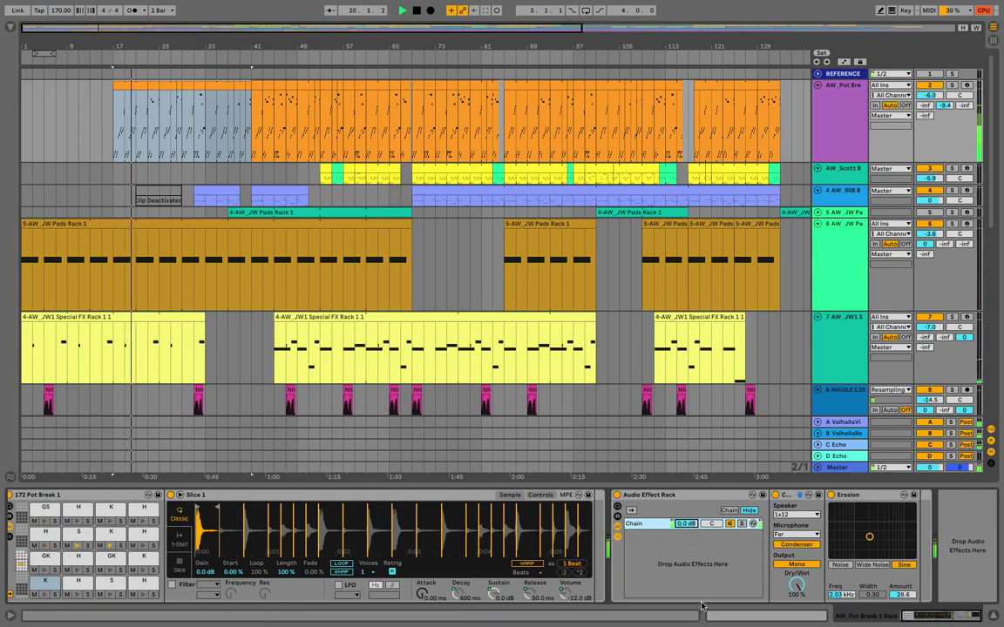
pyautogui.rightClick(702, 595)
pyautogui.click(676, 551)
pyautogui.press('space')
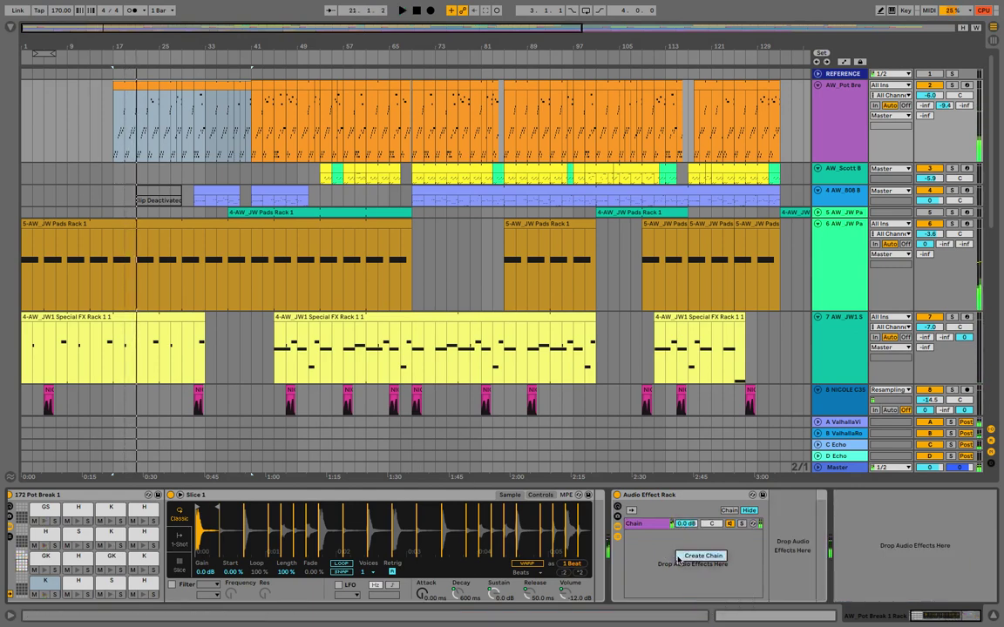
pyautogui.click(634, 536)
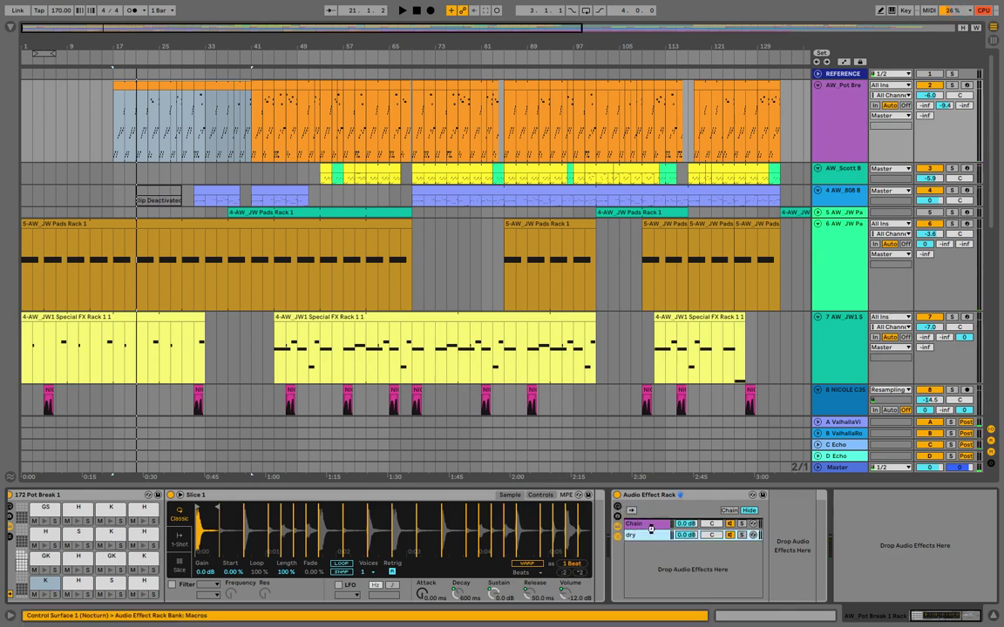
pyautogui.moveTo(643, 537); pyautogui.dragTo(644, 542)
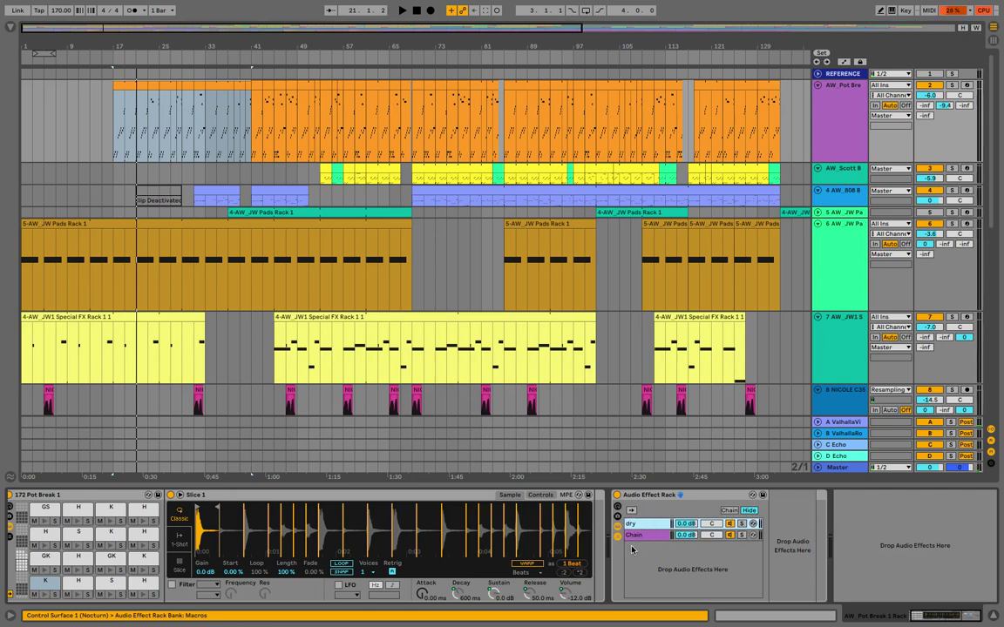
# During playback, try lowering the dry chain's volume to -18.0 dB and reset it to 0 dB
pyautogui.press('space')
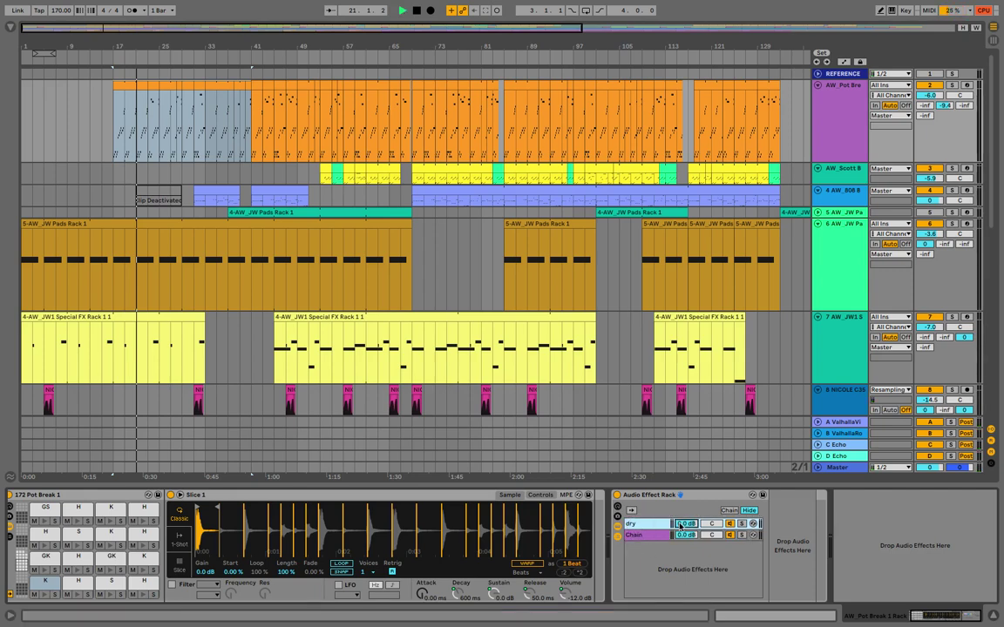
pyautogui.moveTo(680, 526); pyautogui.dragTo(681, 554)
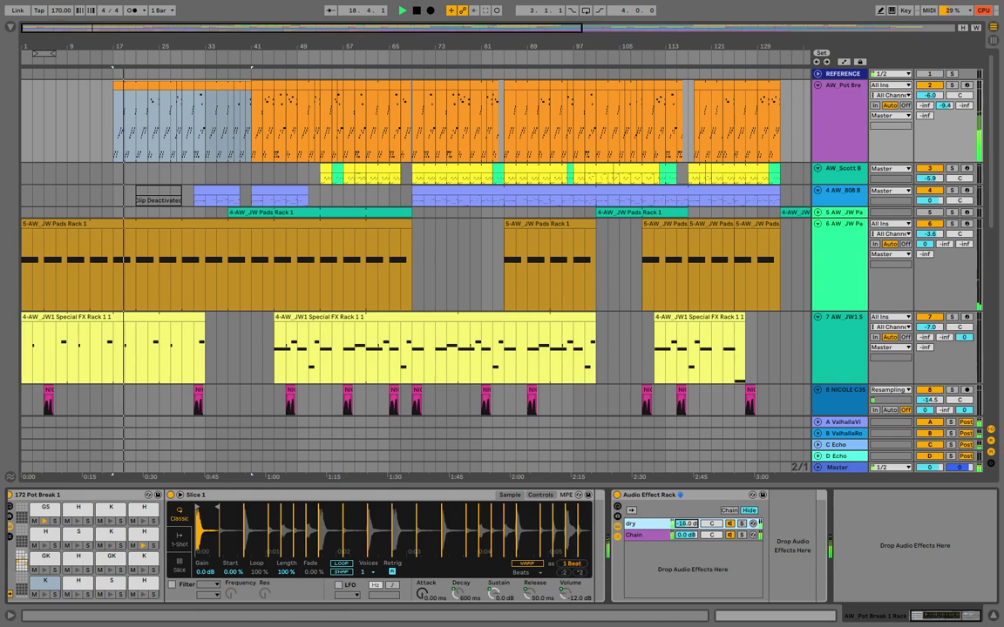
pyautogui.rightClick(681, 524)
pyautogui.click(681, 525)
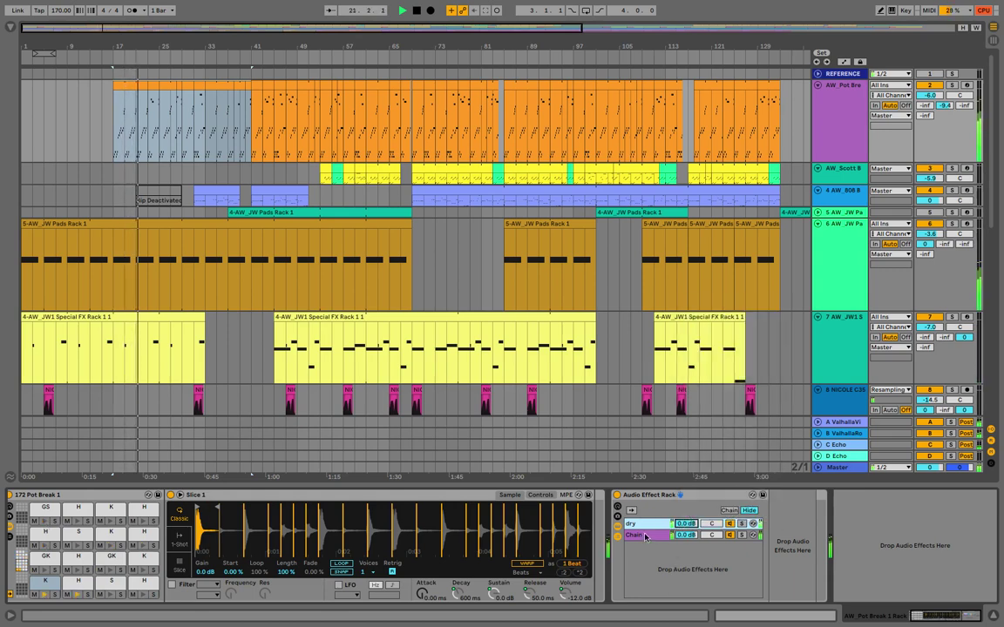
# Show the rack's chain zones and extend both the dry and effects chains across the full 0 to 127 range
pyautogui.click(646, 527)
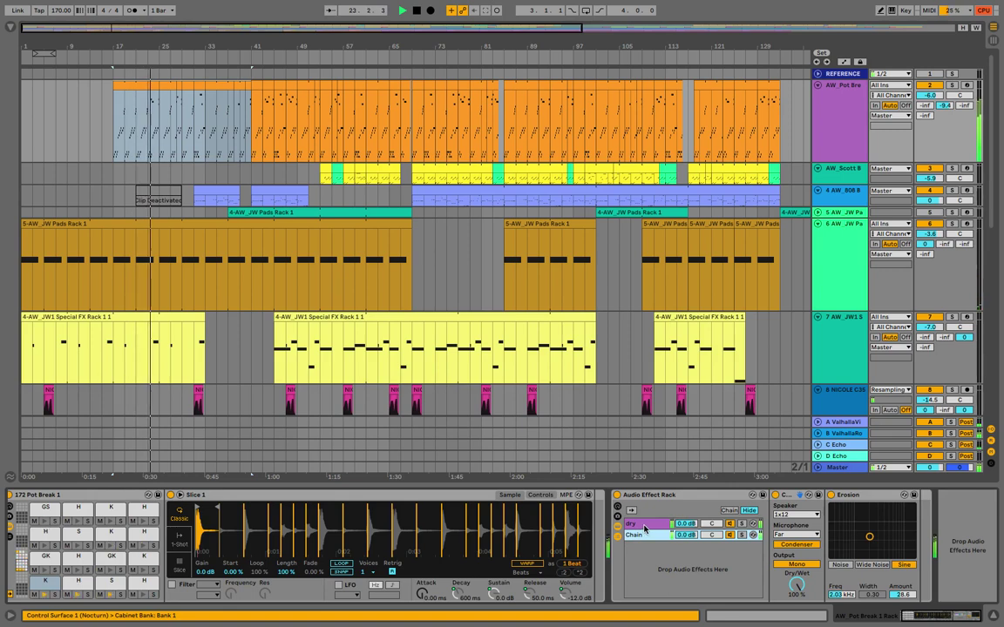
pyautogui.click(729, 510)
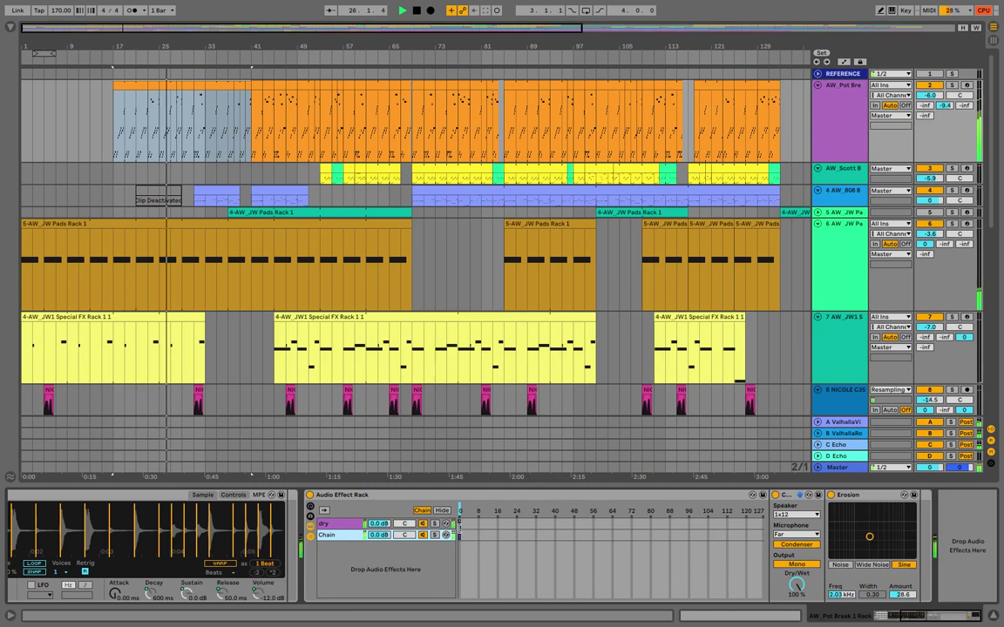
pyautogui.keyDown('shift'); pyautogui.click(460, 525); pyautogui.keyUp('shift')
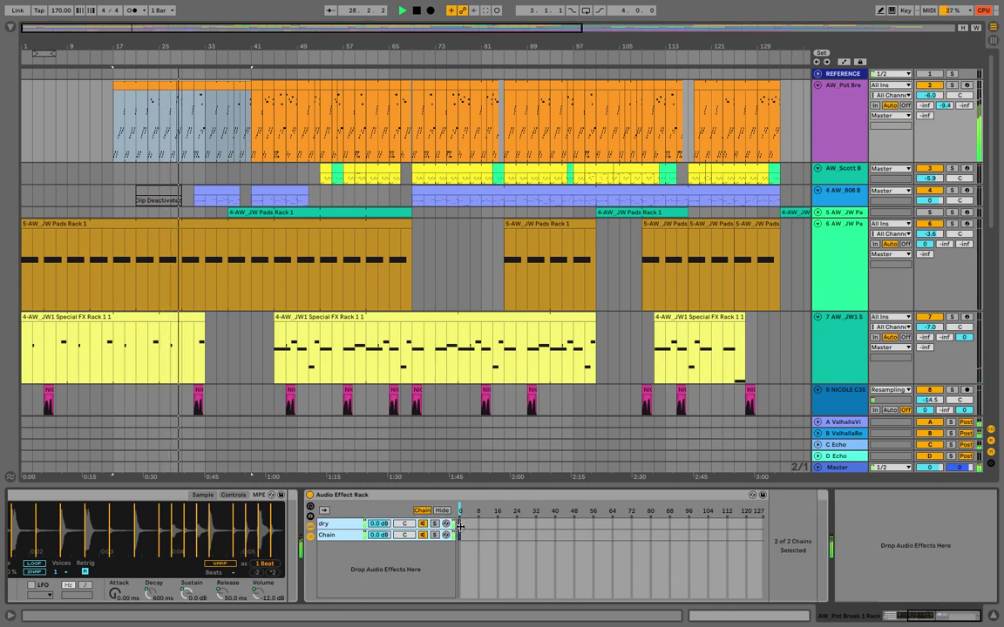
pyautogui.moveTo(461, 525); pyautogui.dragTo(765, 530)
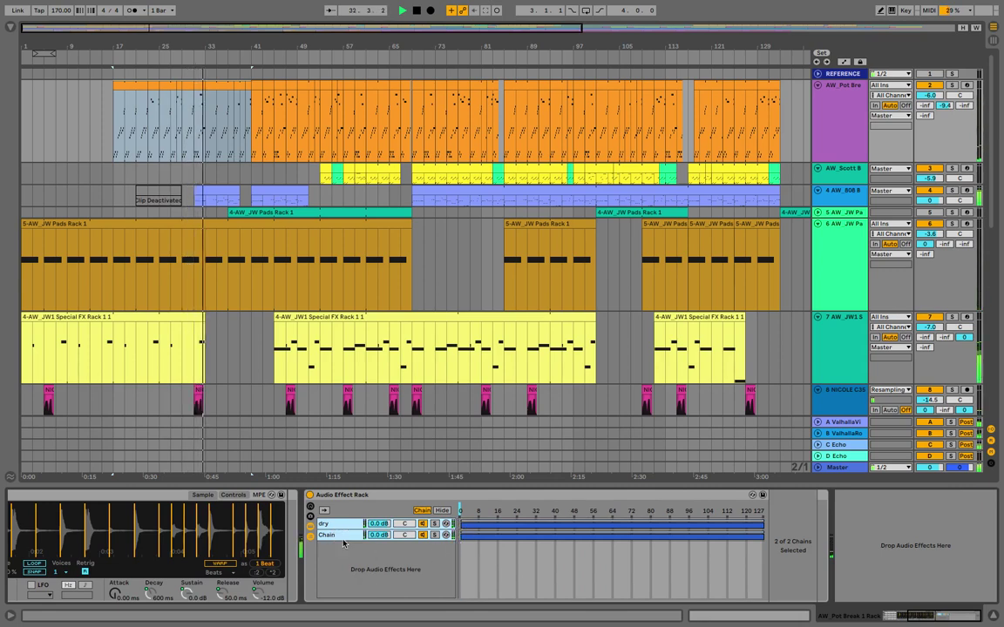
# Crossfade the chain zones so dry fades out and the effects chain fades in across the full range
pyautogui.click(473, 521)
pyautogui.click(461, 535)
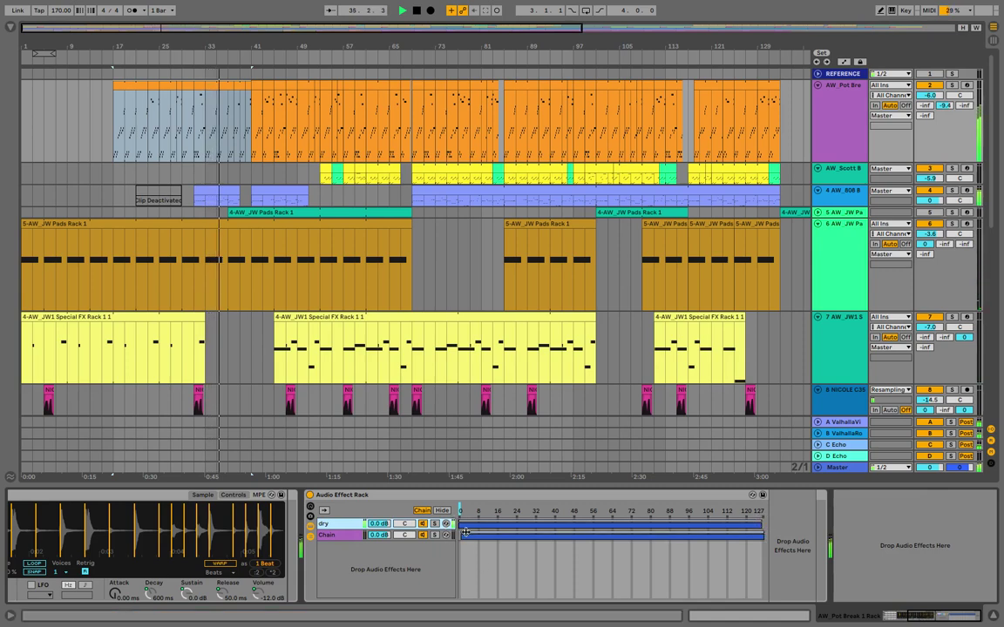
pyautogui.moveTo(462, 533); pyautogui.dragTo(759, 544)
pyautogui.click(353, 536)
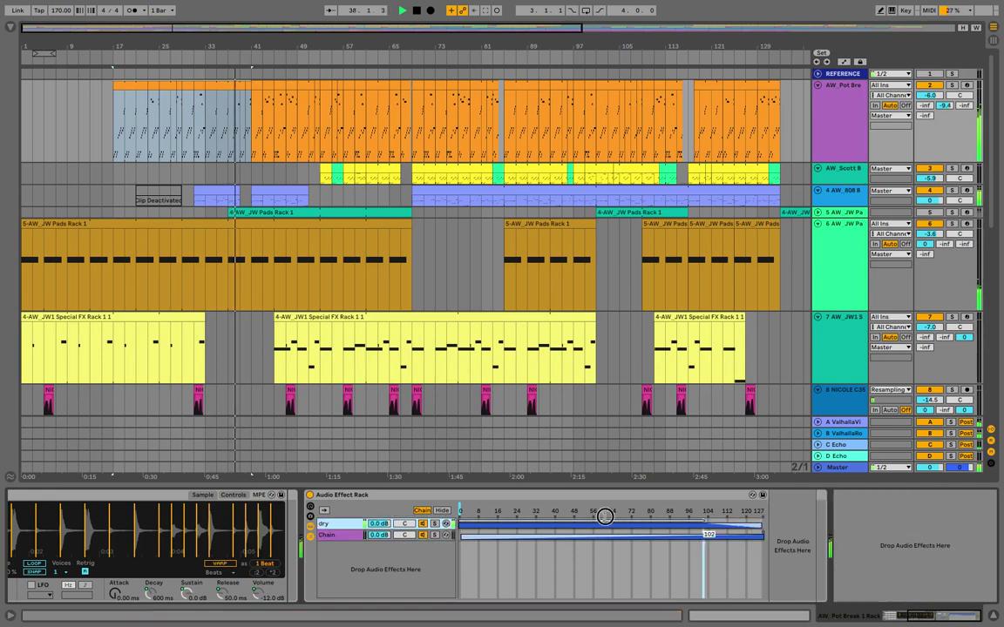
# Map the chain selector to Macro 1, switch to the Session mixer and set the macro to 127
pyautogui.rightClick(462, 535)
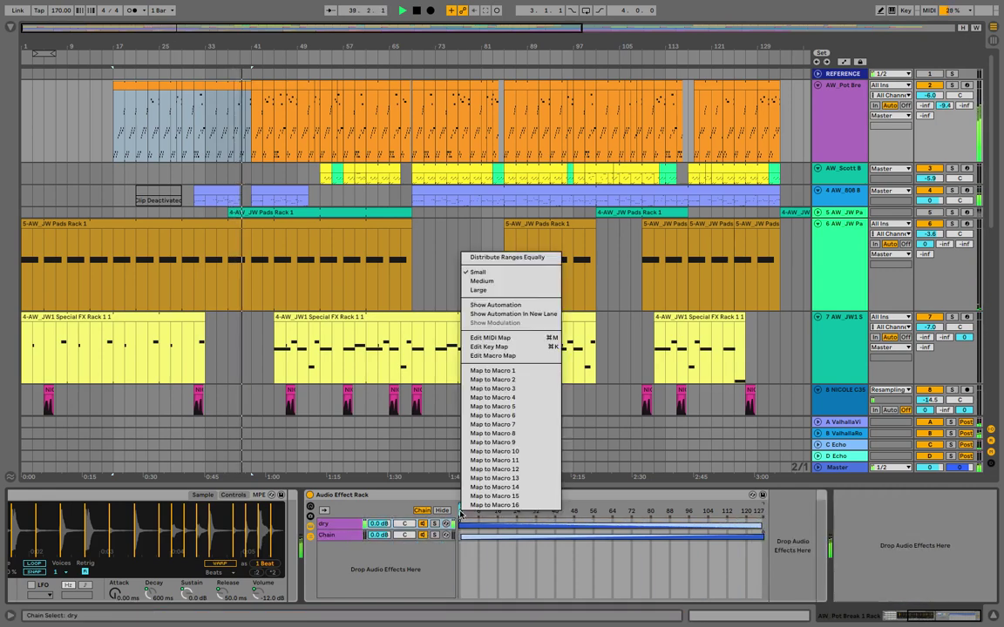
pyautogui.click(486, 373)
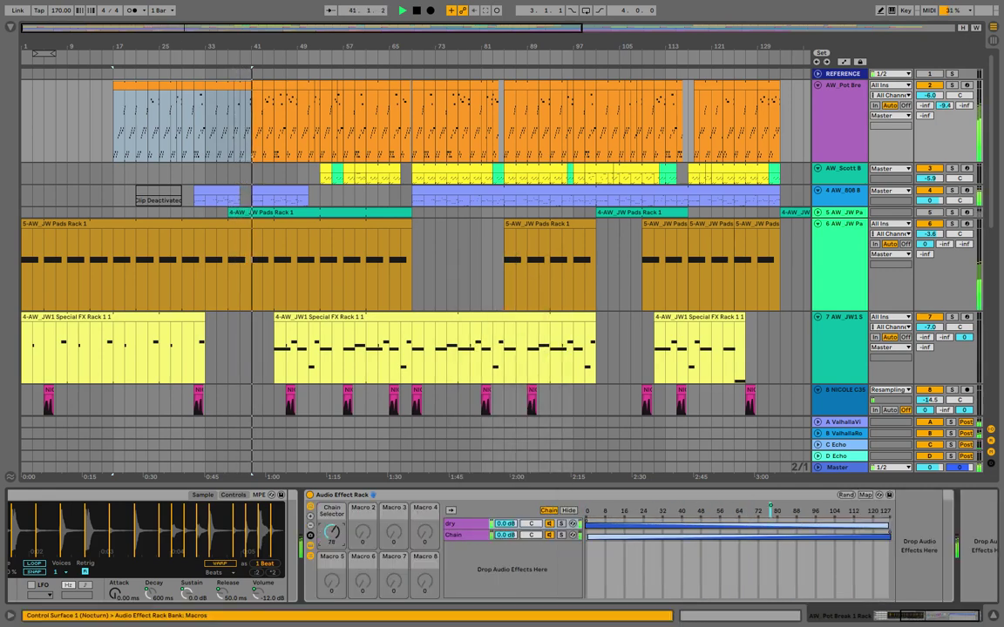
pyautogui.moveTo(336, 531)
pyautogui.mouseDown()
pyautogui.moveTo(335, 558)
pyautogui.moveTo(332, 510)
pyautogui.mouseUp()
pyautogui.press('Tab')
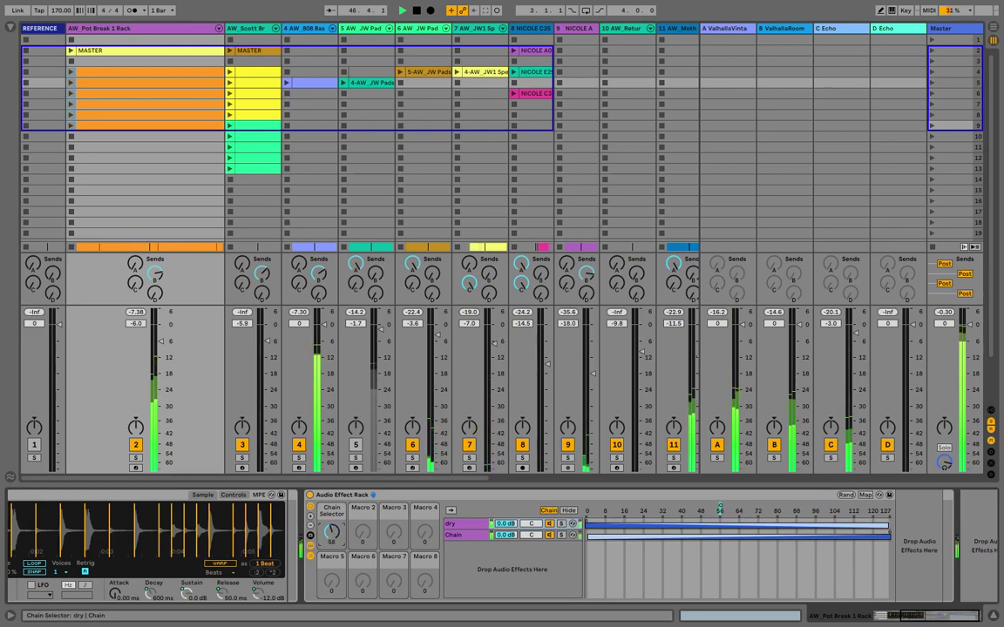
pyautogui.moveTo(332, 532); pyautogui.dragTo(332, 553)
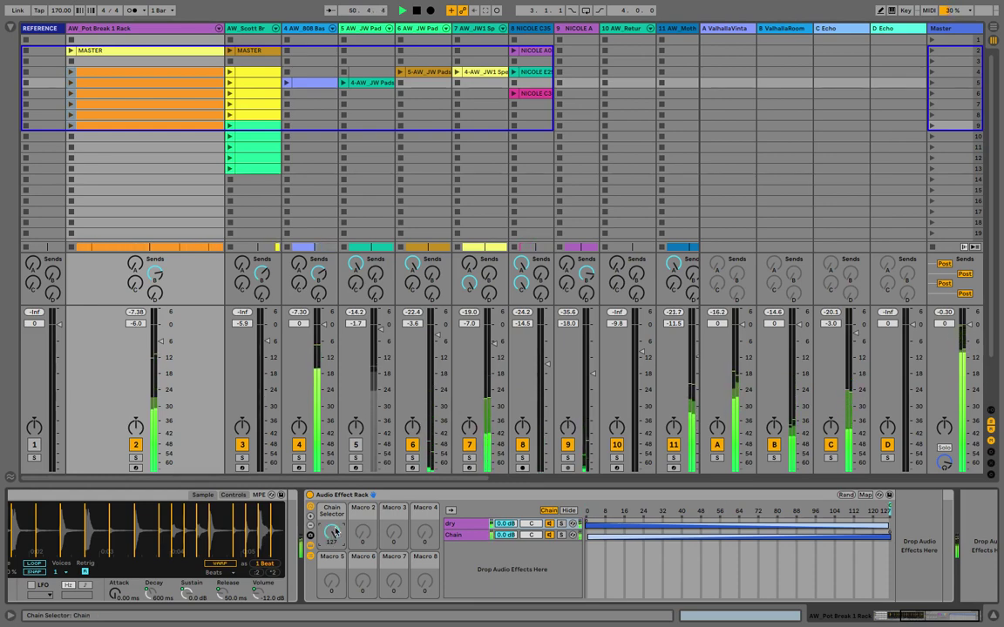
# Add a Utility with 5.00 dB gain after Erosion in the effects chain, and set Erosion to 1.14 kHz with amount 15.0
pyautogui.click(467, 533)
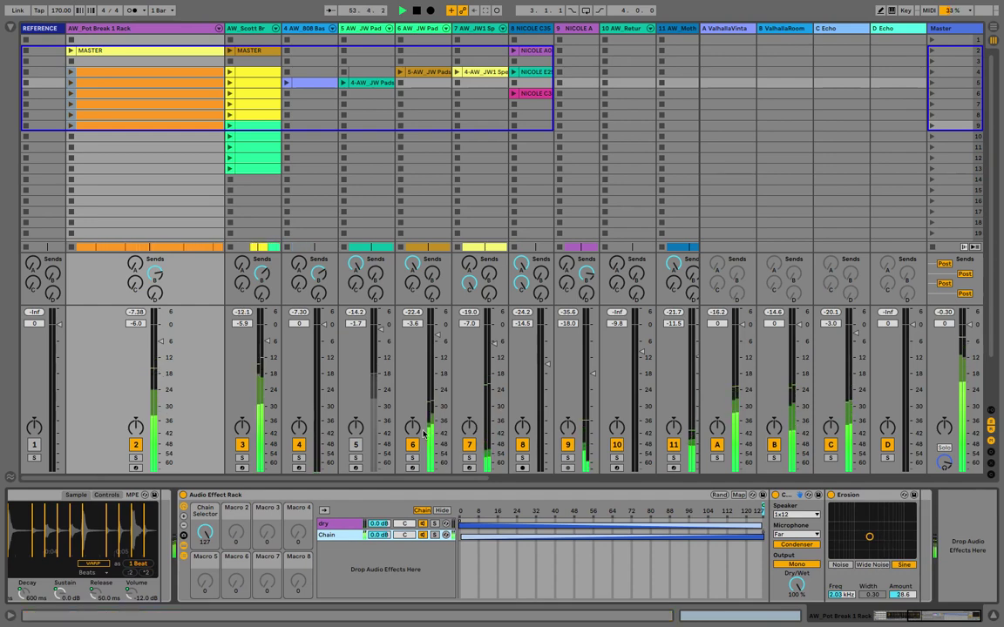
pyautogui.click(9, 29)
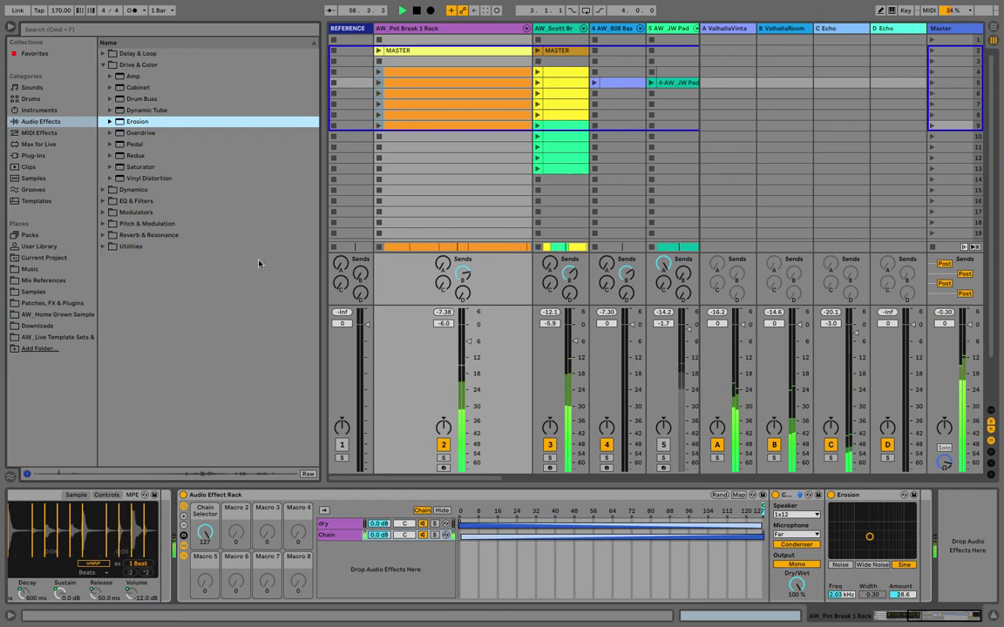
pyautogui.click(102, 248)
pyautogui.moveTo(130, 191); pyautogui.dragTo(914, 598)
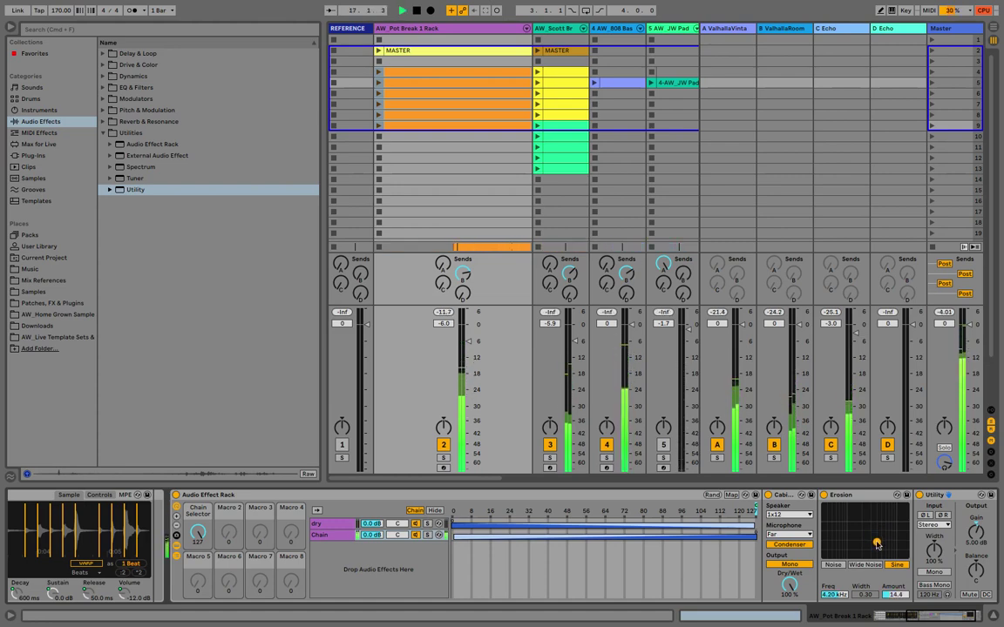
pyautogui.hscroll(3, 877, 545)
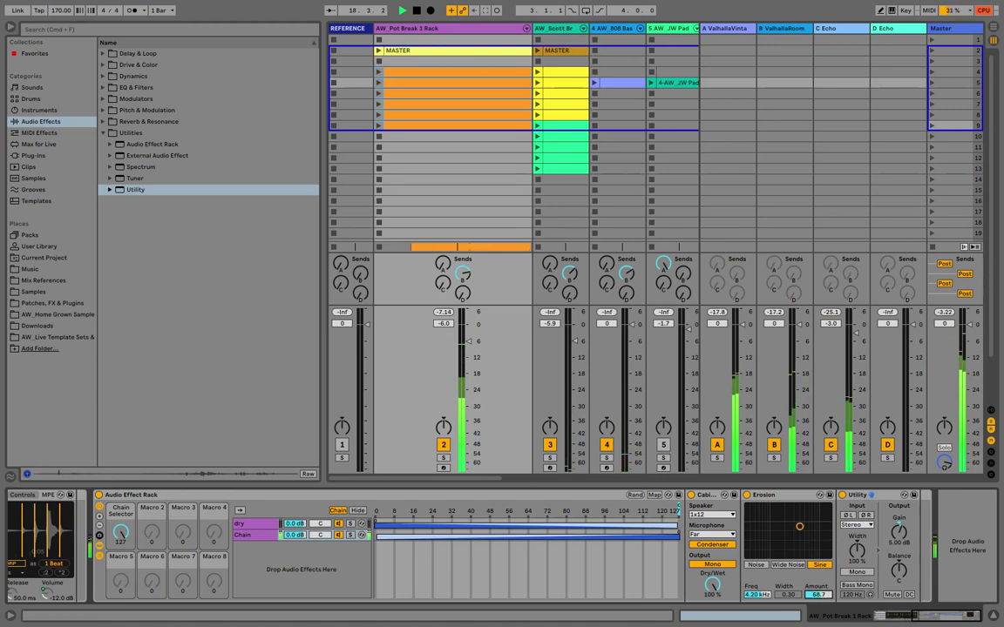
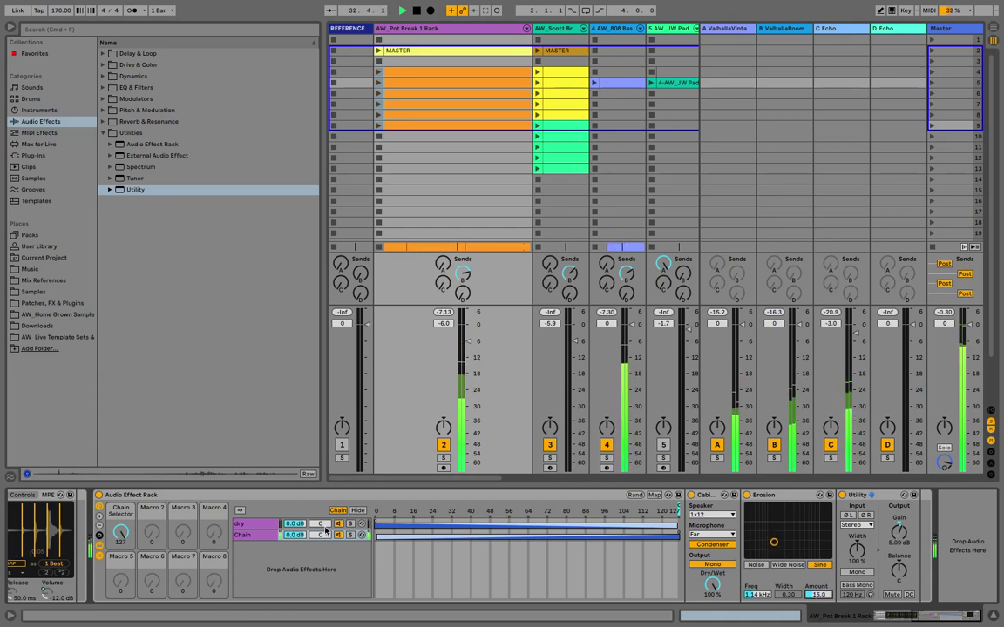
# Return to the Arrangement view and add a Reverb between Erosion and Utility in the effects chain
pyautogui.press('Tab')
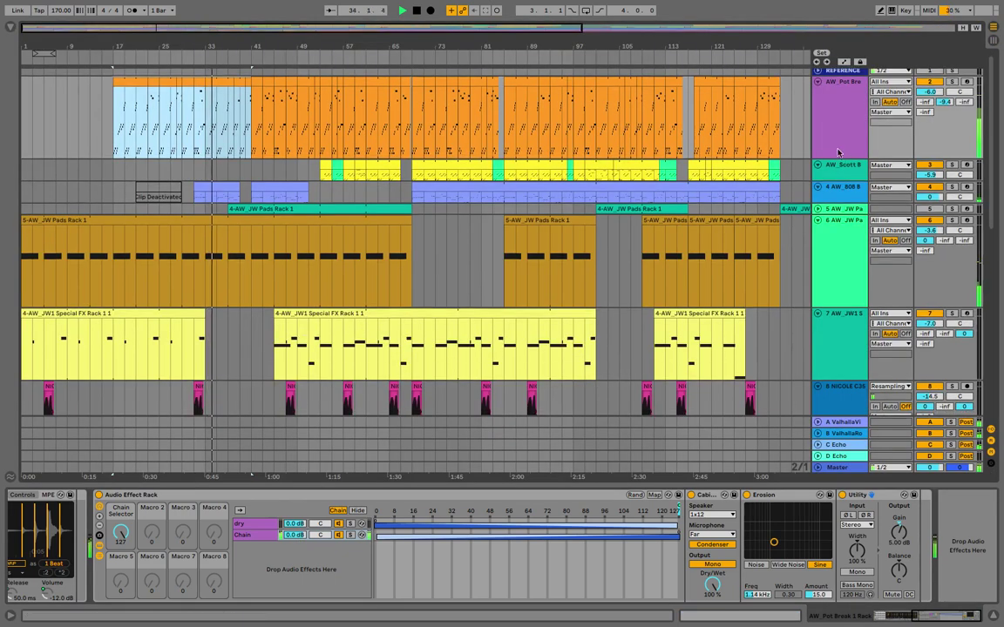
pyautogui.click(9, 27)
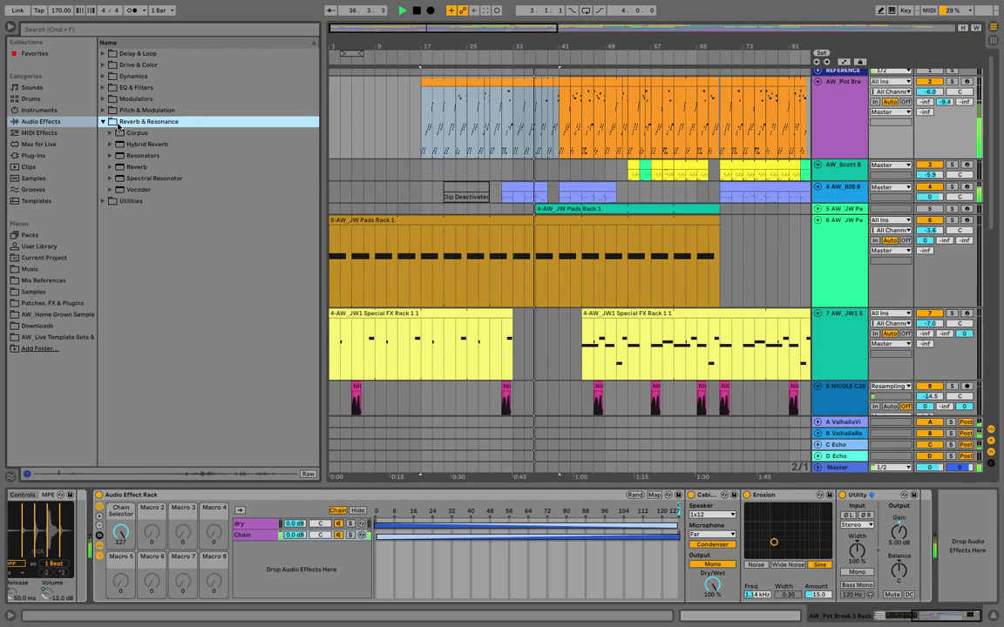
pyautogui.click(137, 167)
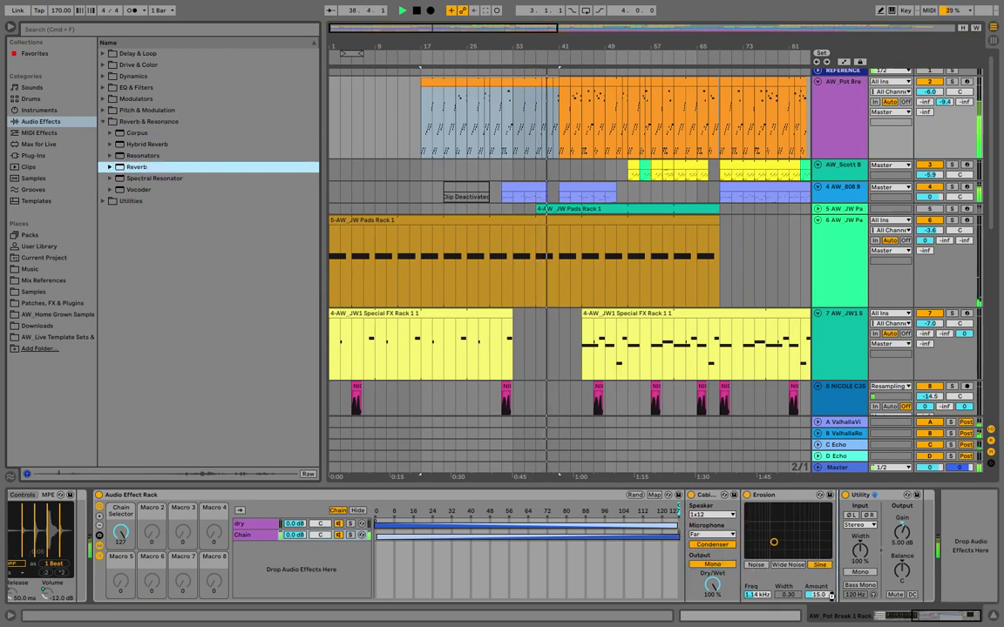
pyautogui.press('Return')
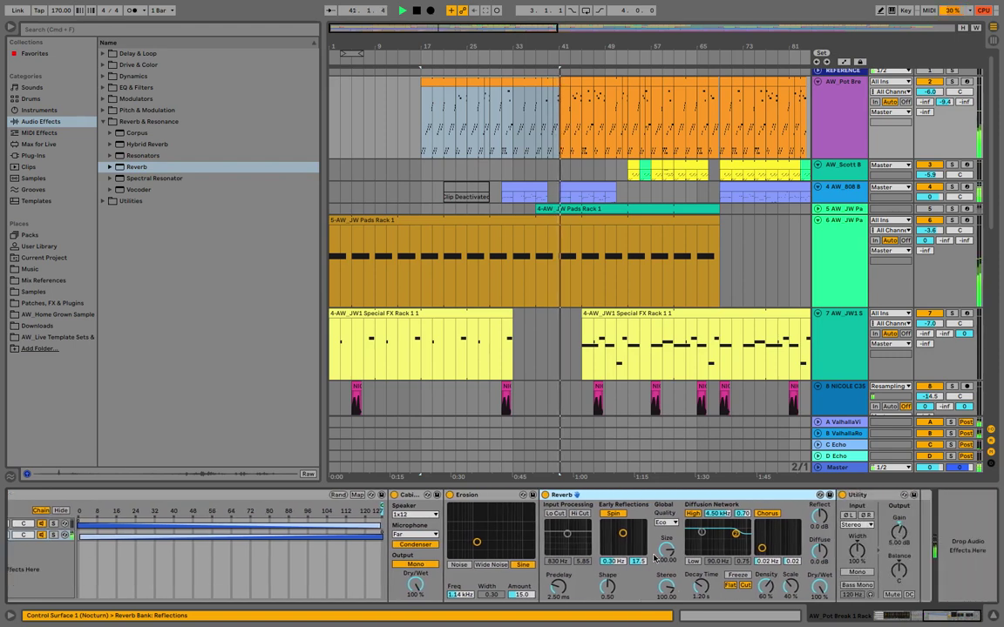
# Set the Reverb to size 0.22, stereo 0.00, predelay 0.50 ms, shape 0.00, density 0.1 % and scale 5.0 %
pyautogui.moveTo(666, 587); pyautogui.dragTo(666, 624)
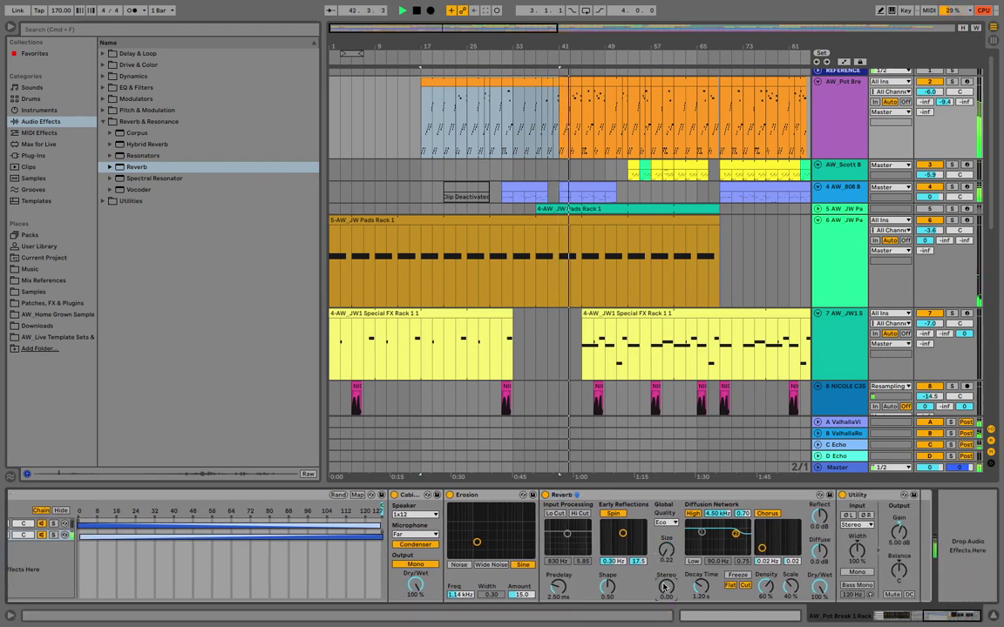
pyautogui.moveTo(556, 586); pyautogui.dragTo(555, 620)
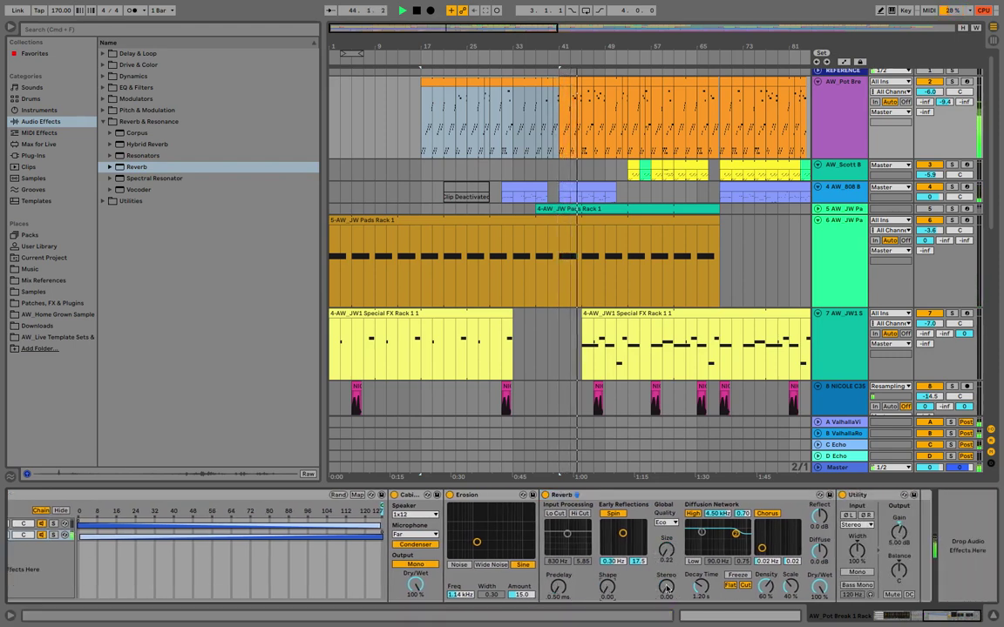
pyautogui.moveTo(766, 585); pyautogui.dragTo(790, 615)
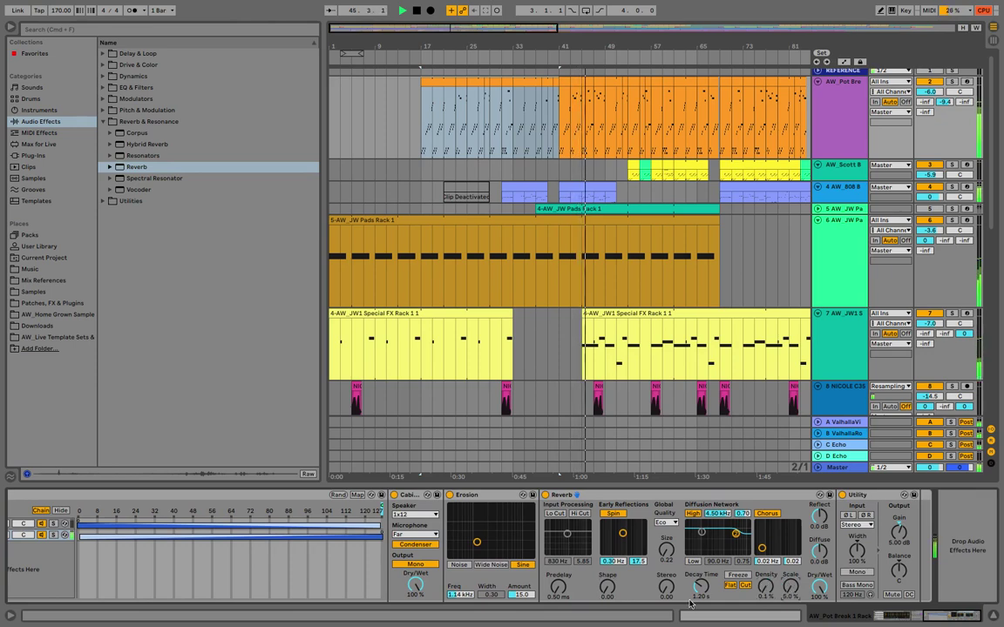
# Enable the Reverb's low-cut and high-cut input filters and shorten its decay time to 200 ms
pyautogui.moveTo(701, 587); pyautogui.dragTo(701, 590)
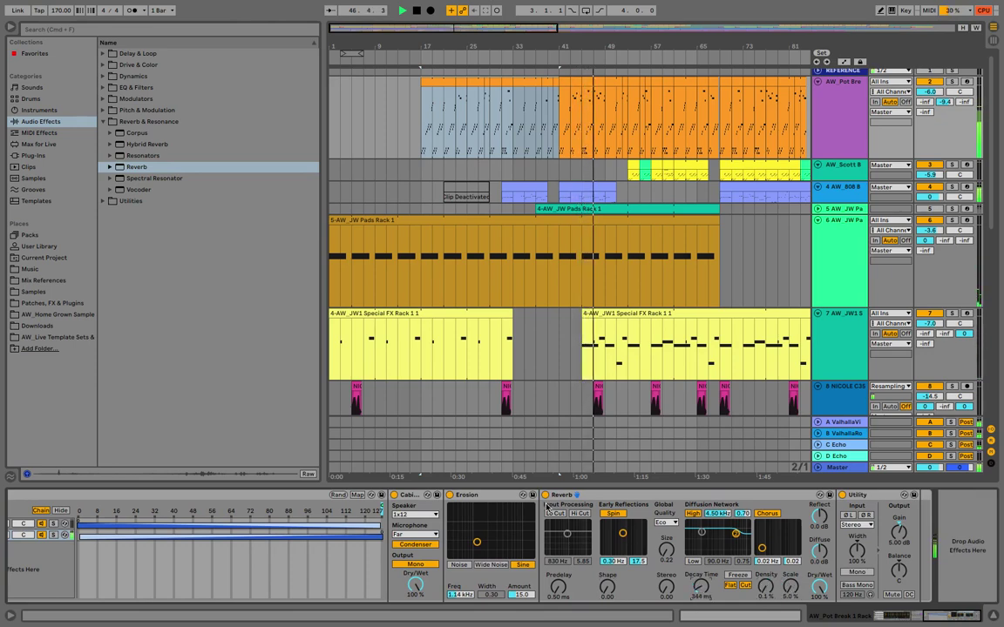
pyautogui.click(555, 514)
pyautogui.click(579, 513)
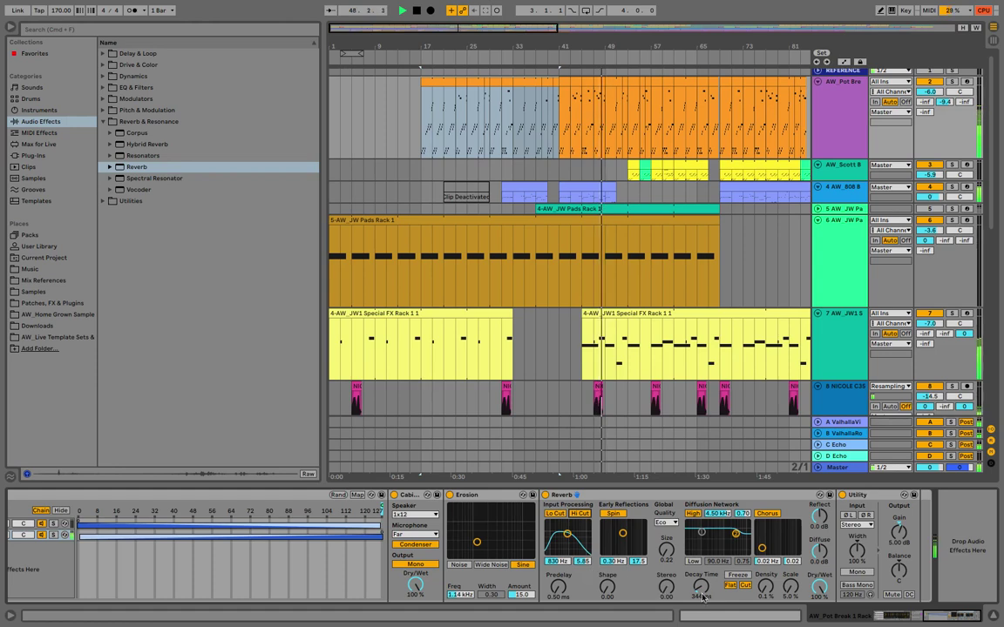
pyautogui.moveTo(701, 587); pyautogui.dragTo(702, 601)
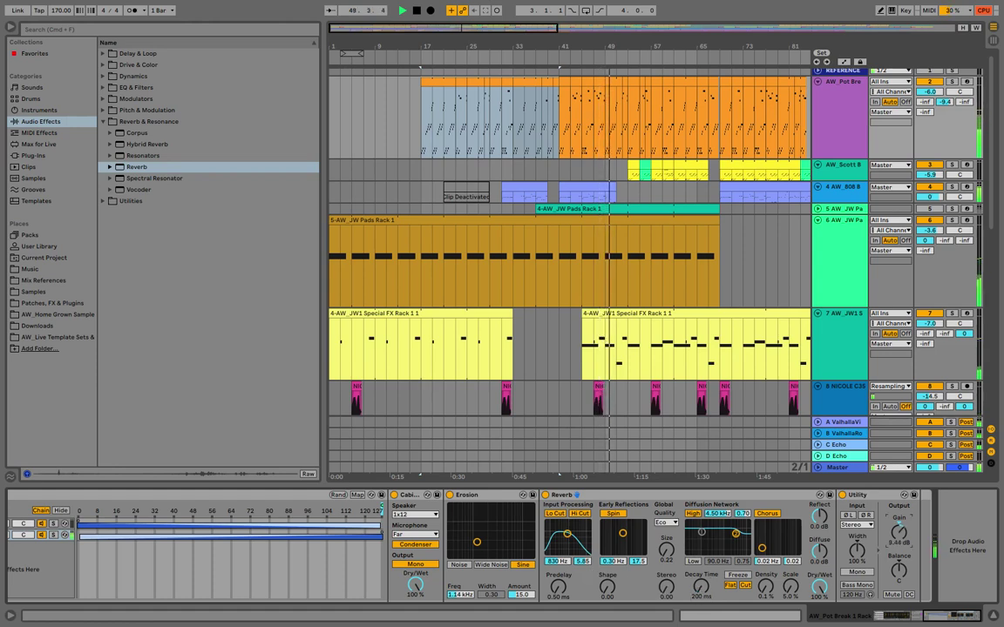
# Raise the Utility gain to 15.0 dB and set the Reverb input filter to 1.65 kHz with width 4.35
pyautogui.moveTo(899, 532)
pyautogui.mouseDown()
pyautogui.moveTo(898, 516)
pyautogui.moveTo(898, 530)
pyautogui.mouseUp()
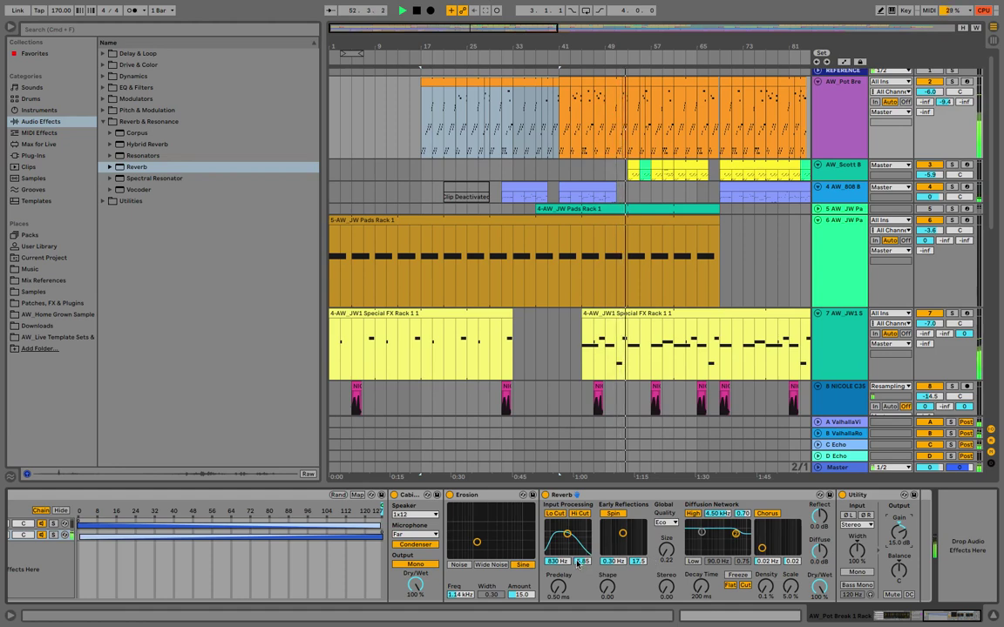
pyautogui.moveTo(577, 563); pyautogui.dragTo(557, 566)
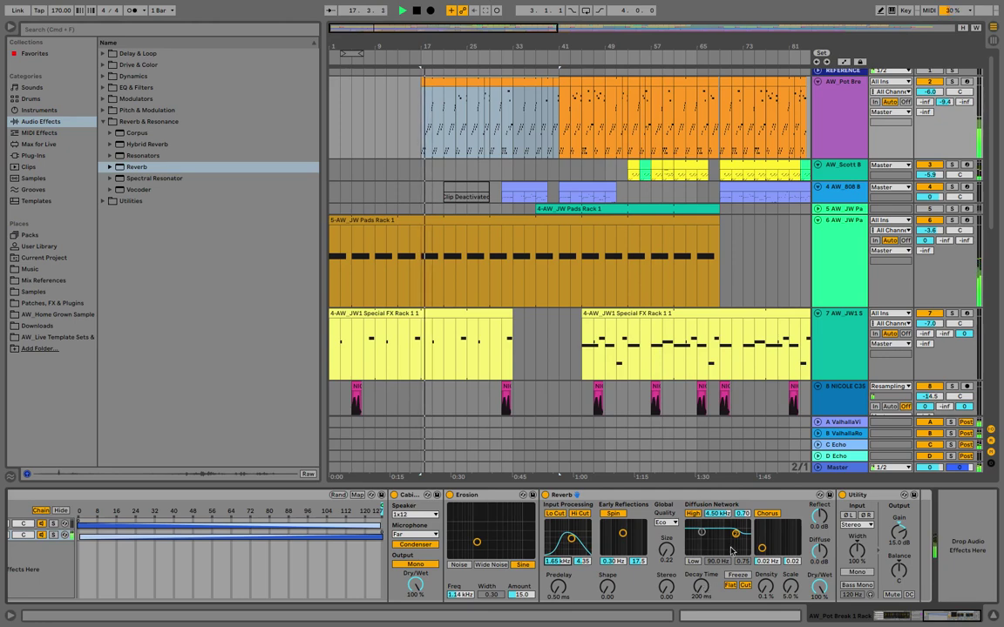
# Enable the low filter in the Reverb's diffusion network and set its high filter to 1.00 kHz at 0.40, keeping dry/wet at 100 %
pyautogui.moveTo(732, 551)
pyautogui.mouseDown()
pyautogui.moveTo(732, 563)
pyautogui.moveTo(732, 546)
pyautogui.moveTo(722, 546)
pyautogui.mouseUp()
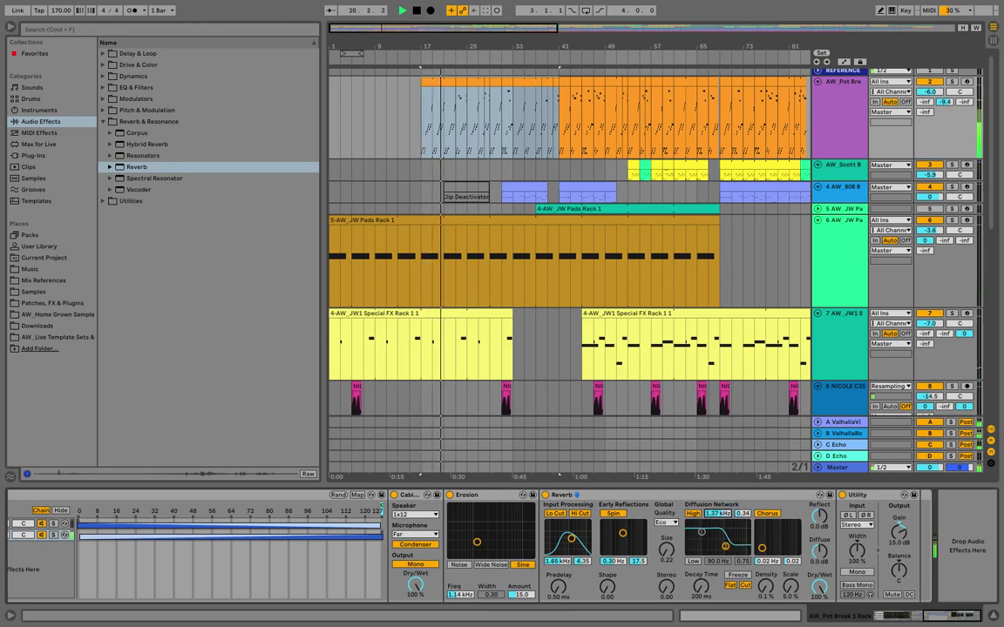
pyautogui.click(693, 561)
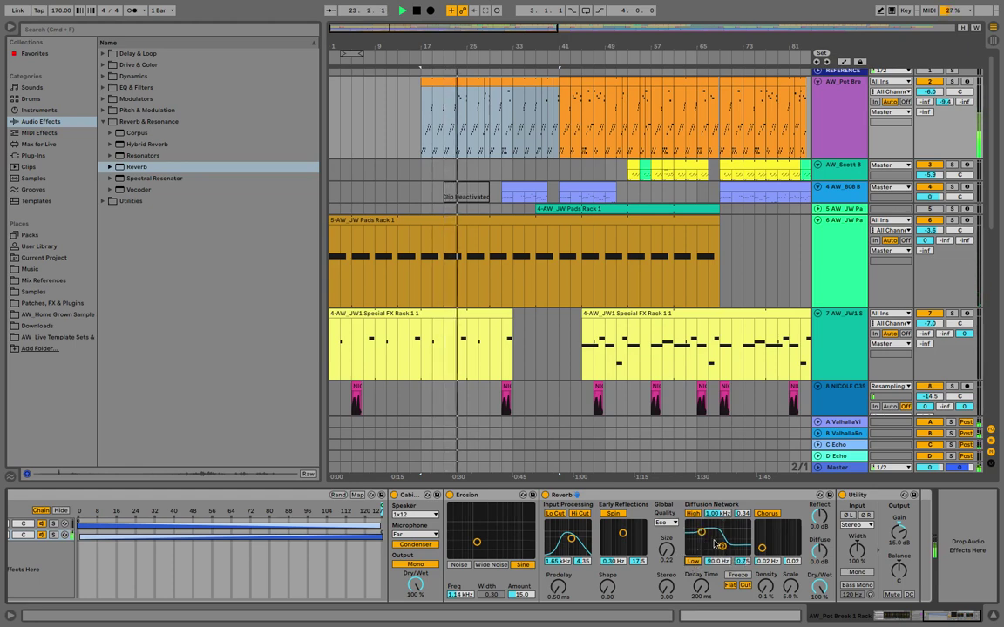
pyautogui.moveTo(717, 545)
pyautogui.mouseDown()
pyautogui.moveTo(719, 522)
pyautogui.moveTo(722, 545)
pyautogui.mouseUp()
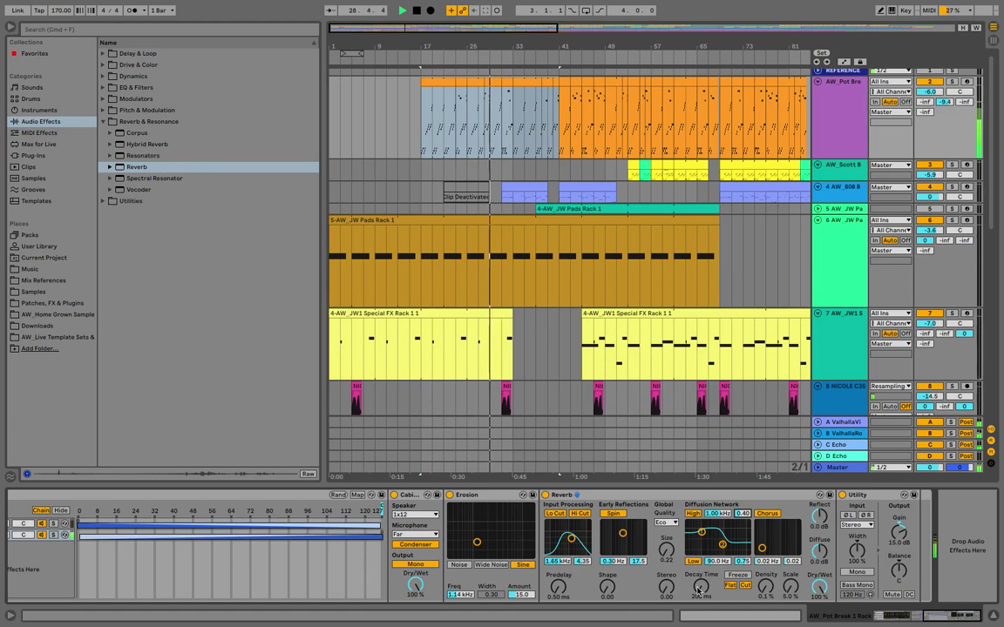
pyautogui.moveTo(820, 587)
pyautogui.mouseDown()
pyautogui.moveTo(819, 623)
pyautogui.moveTo(819, 589)
pyautogui.mouseUp()
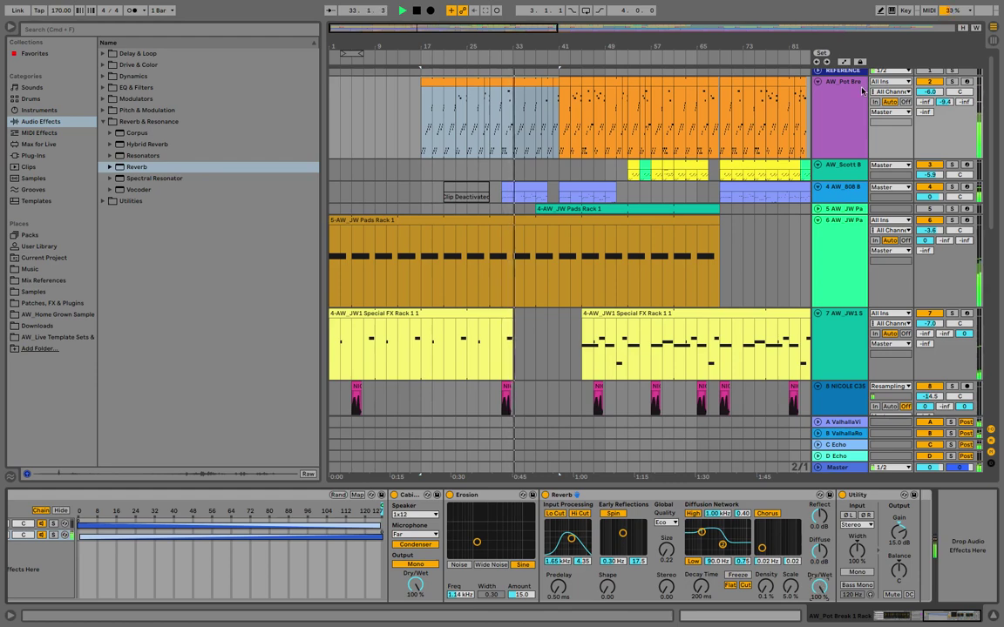
# Reset the Pot Break track's send to the ValhallaRoom return to -inf and hide the browser
pyautogui.click(934, 102)
pyautogui.moveTo(938, 102)
pyautogui.mouseDown()
pyautogui.moveTo(938, 122)
pyautogui.moveTo(937, 104)
pyautogui.mouseUp()
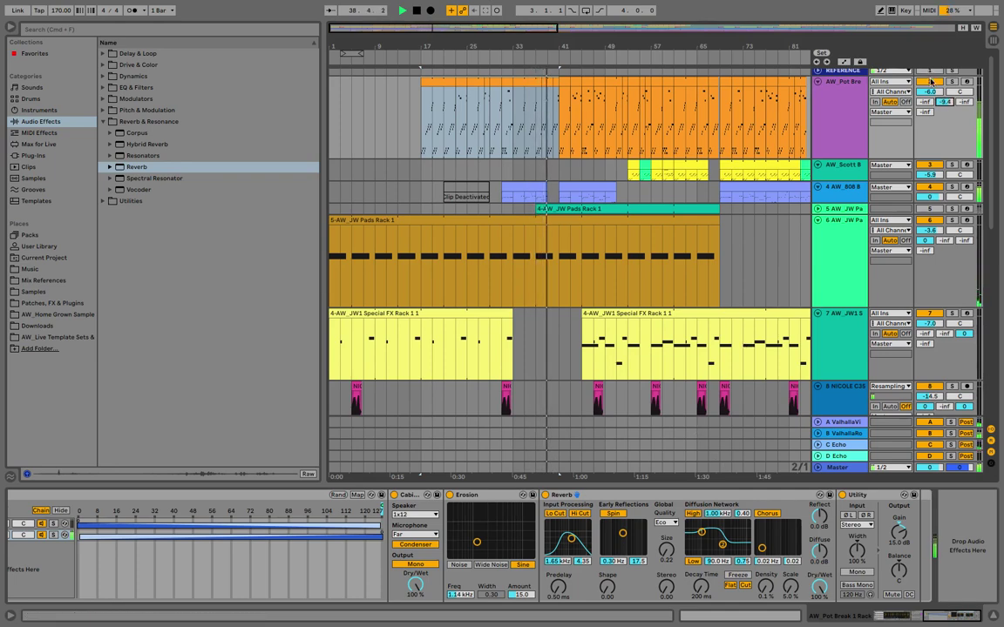
pyautogui.moveTo(945, 103)
pyautogui.mouseDown()
pyautogui.moveTo(944, 94)
pyautogui.moveTo(945, 103)
pyautogui.mouseUp()
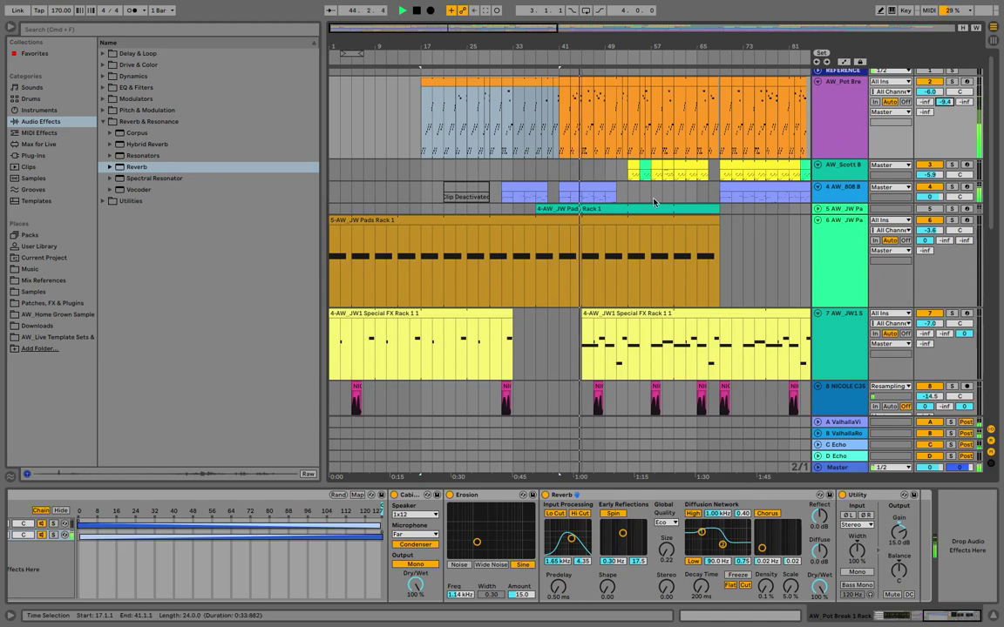
pyautogui.click(10, 27)
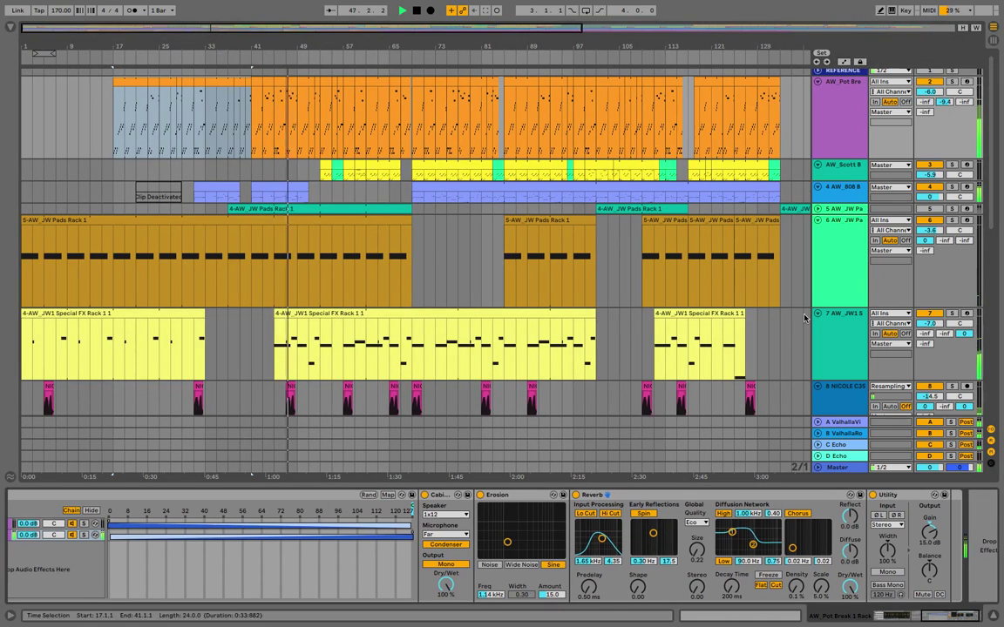
pyautogui.press('Delete')
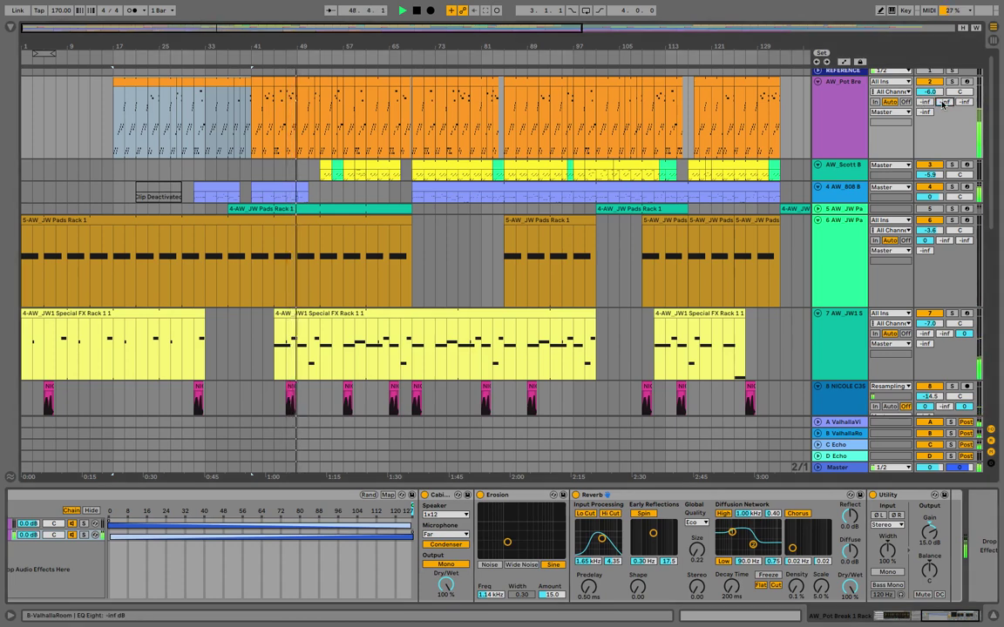
# Audition the Reverb by lowering its dry/wet and restoring it to 100 %, and replay from just before the first Pot Break clip
pyautogui.moveTo(849, 588); pyautogui.dragTo(849, 626)
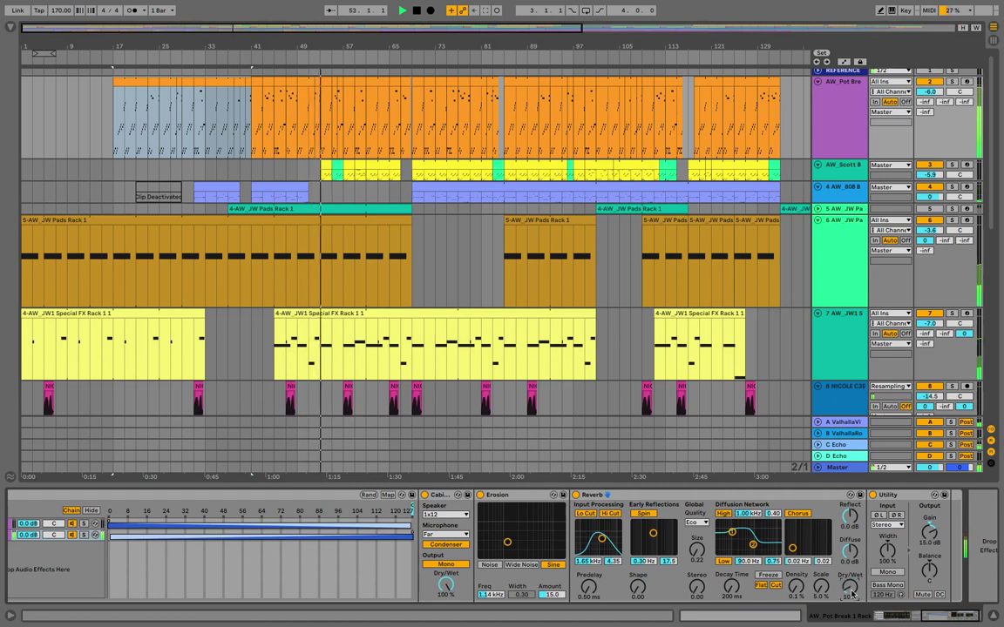
pyautogui.moveTo(844, 592); pyautogui.dragTo(844, 505)
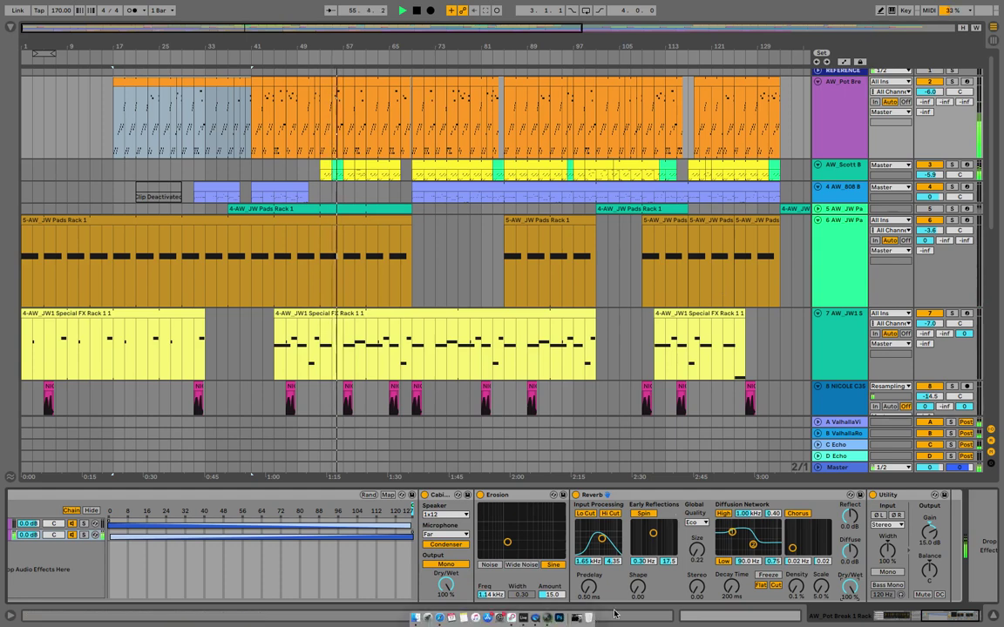
pyautogui.click(105, 143)
pyautogui.click(106, 143)
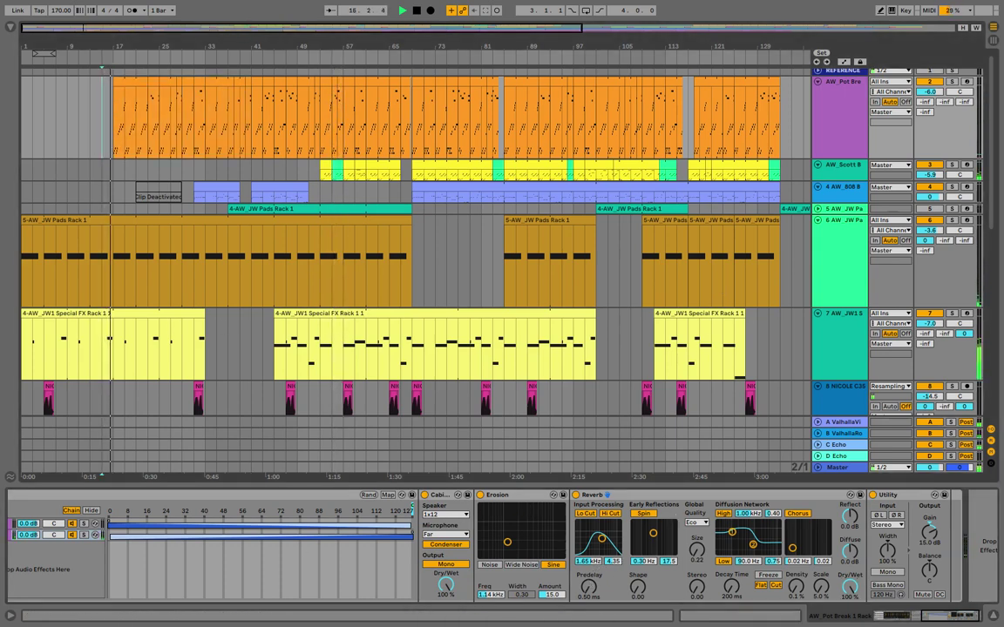
# Narrow the Reverb input filter to 1.50 kHz with width 2.56 and raise the Utility gain to 20.0 dB
pyautogui.moveTo(589, 562)
pyautogui.mouseDown()
pyautogui.moveTo(589, 582)
pyautogui.moveTo(589, 562)
pyautogui.mouseUp()
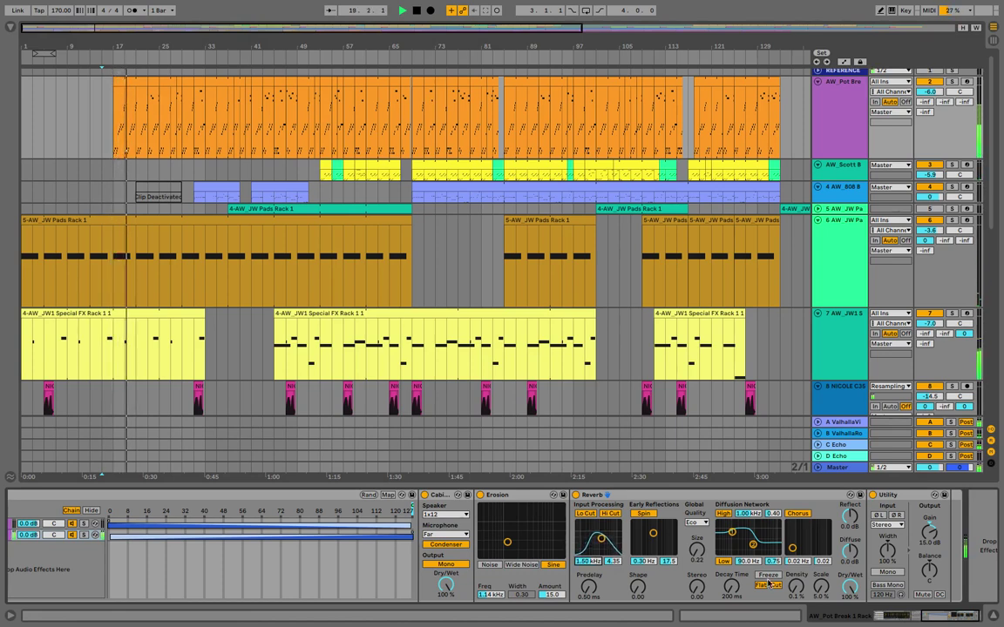
pyautogui.moveTo(938, 541); pyautogui.dragTo(937, 523)
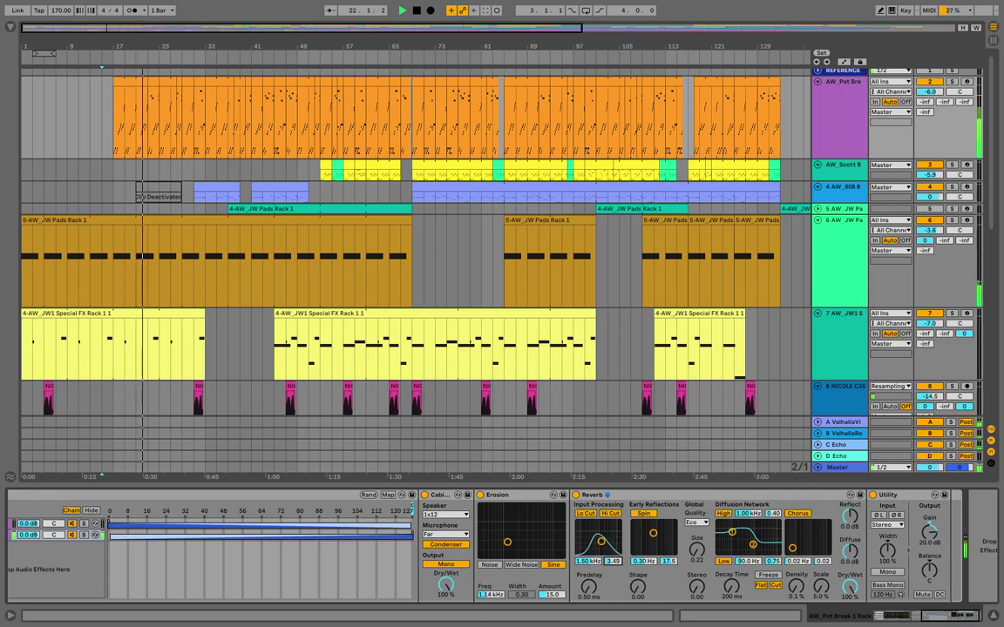
pyautogui.moveTo(601, 541); pyautogui.dragTo(609, 562)
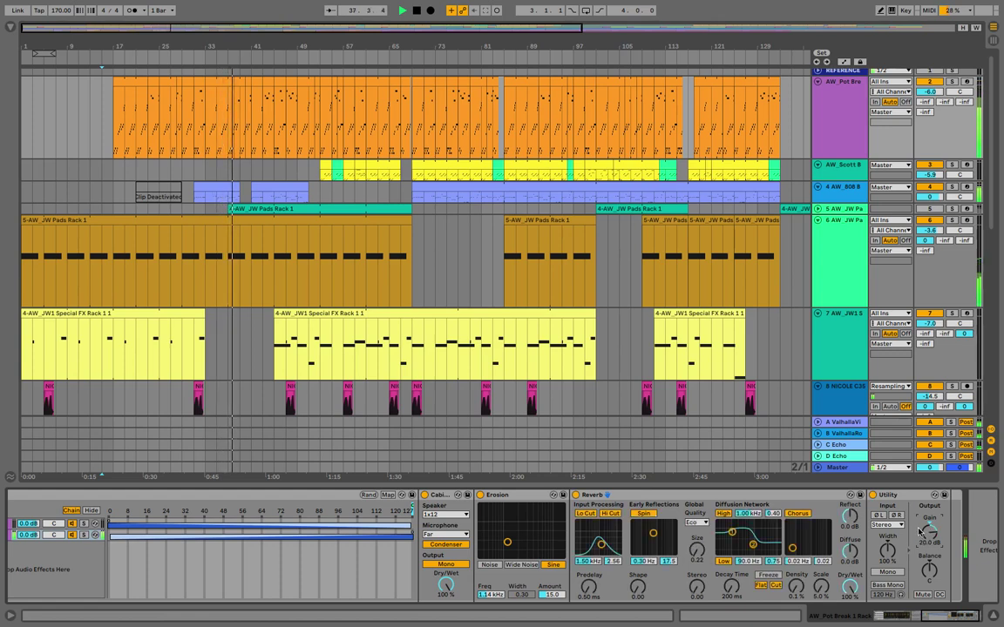
# Add an EQ Eight from the EQ & Filters effects between the Reverb and Utility
pyautogui.click(10, 27)
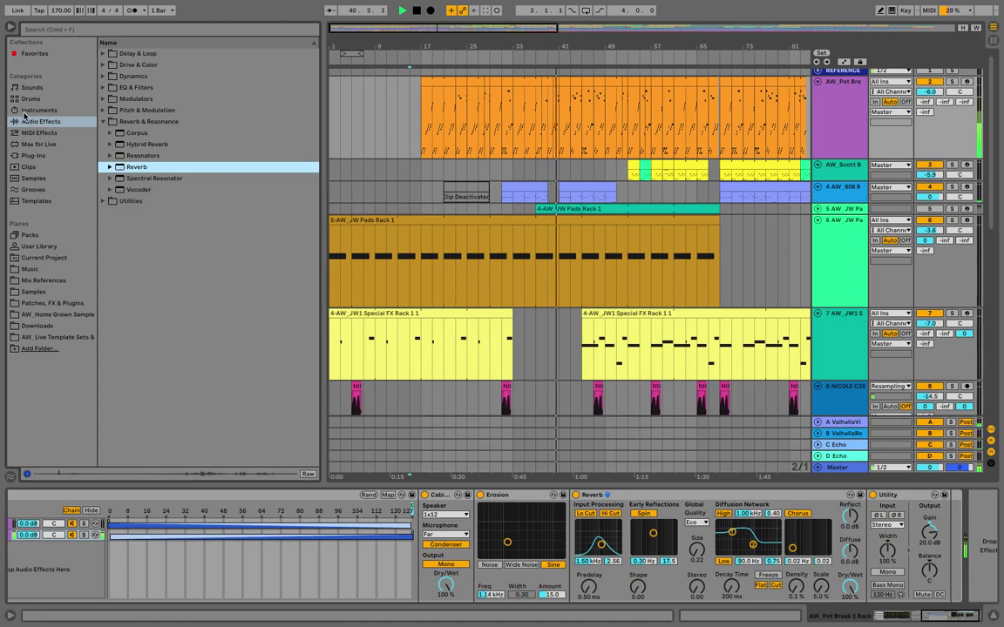
pyautogui.click(32, 122)
pyautogui.click(732, 596)
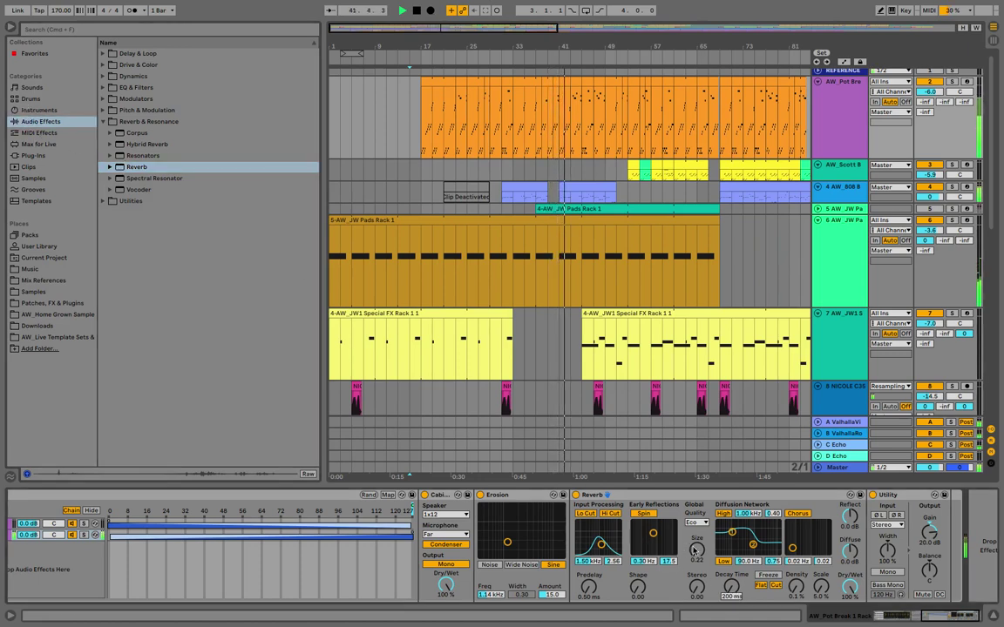
pyautogui.moveTo(696, 550); pyautogui.dragTo(696, 599)
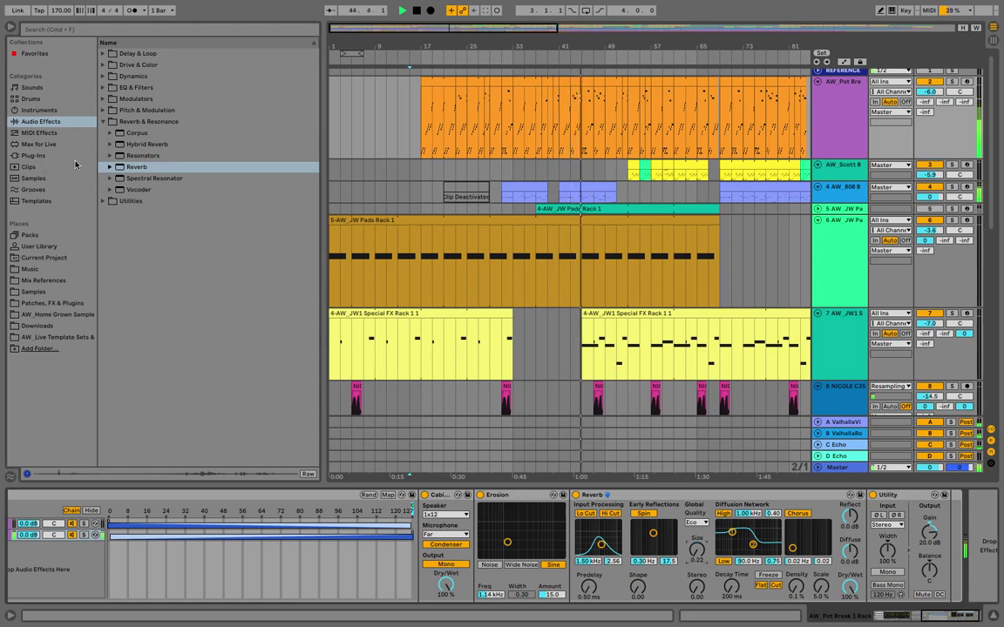
pyautogui.click(122, 88)
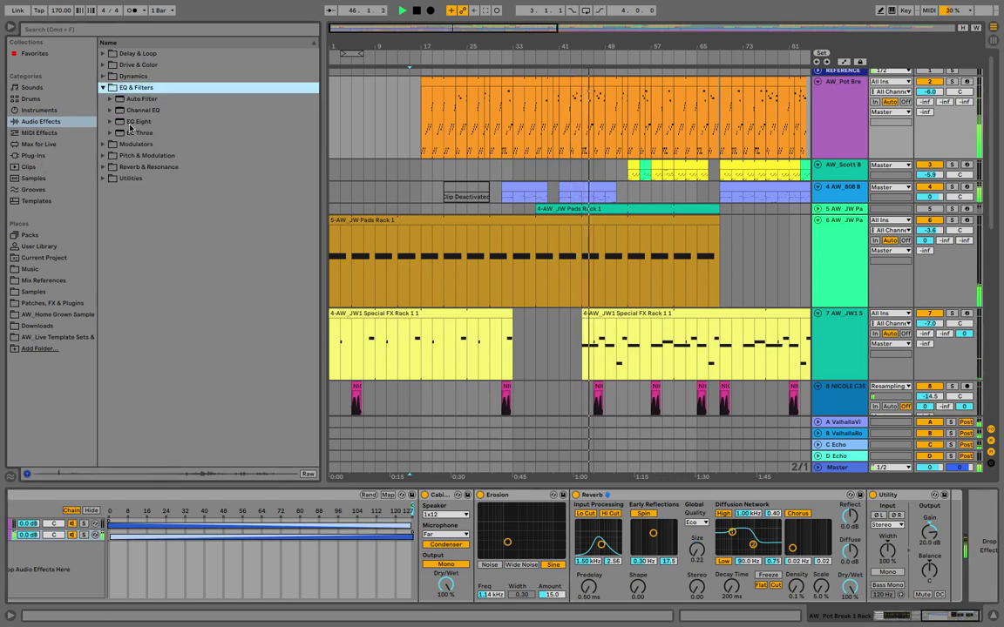
pyautogui.moveTo(138, 121)
pyautogui.mouseDown()
pyautogui.moveTo(668, 405)
pyautogui.moveTo(867, 550)
pyautogui.mouseUp()
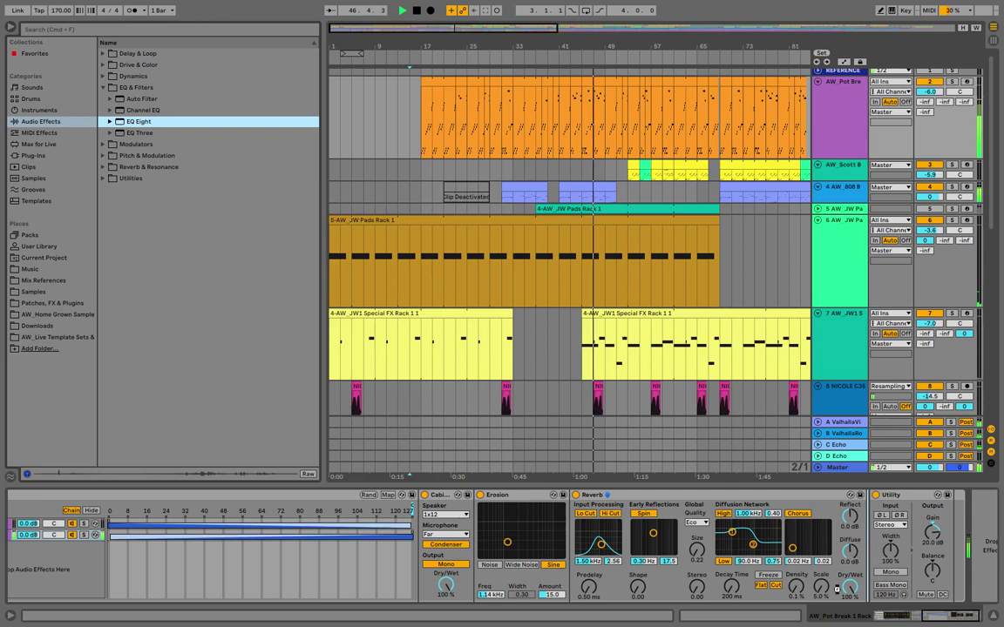
pyautogui.moveTo(863, 522); pyautogui.dragTo(863, 523)
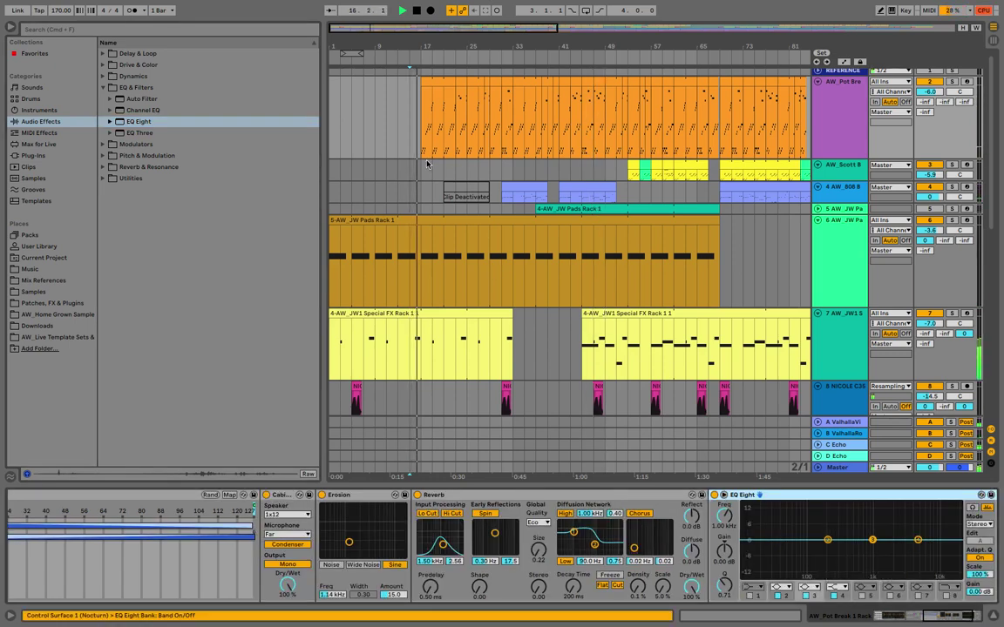
# Enable band 1 of the EQ Eight as a low cut and raise its frequency to 719 Hz
pyautogui.click(753, 588)
pyautogui.click(747, 526)
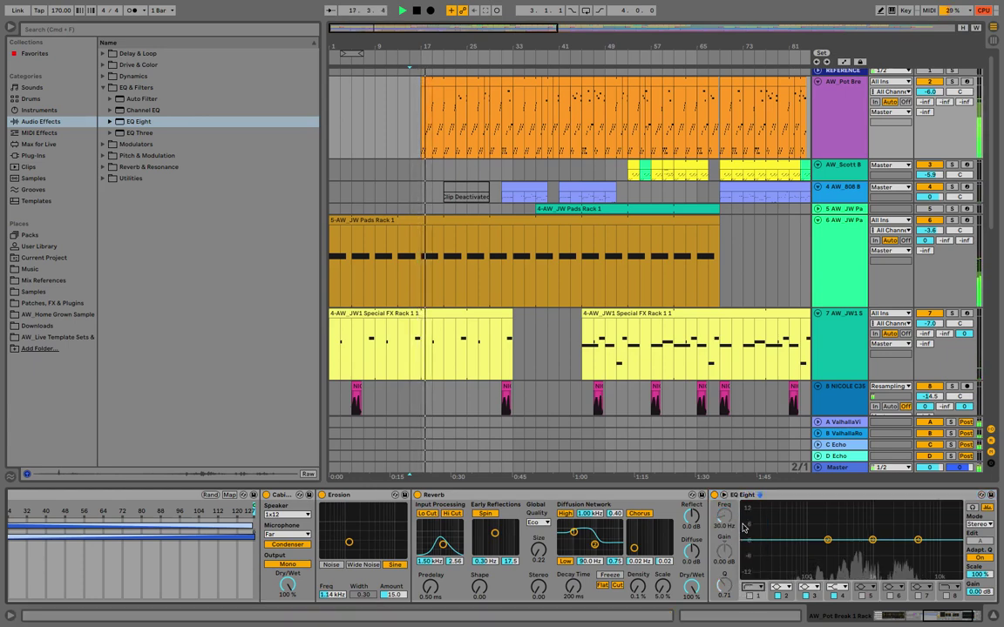
pyautogui.click(750, 597)
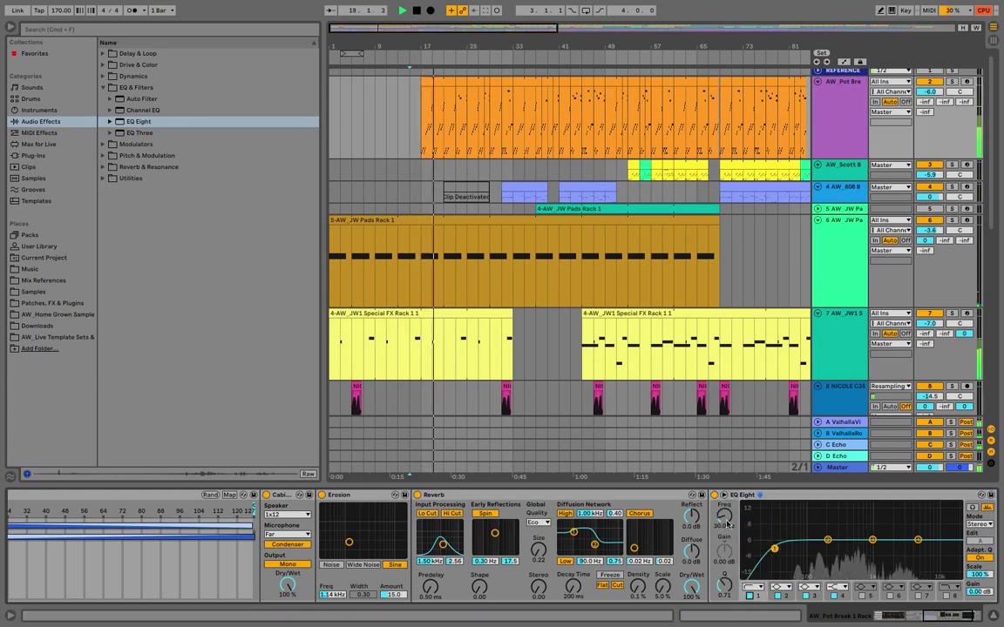
pyautogui.moveTo(724, 515); pyautogui.dragTo(724, 462)
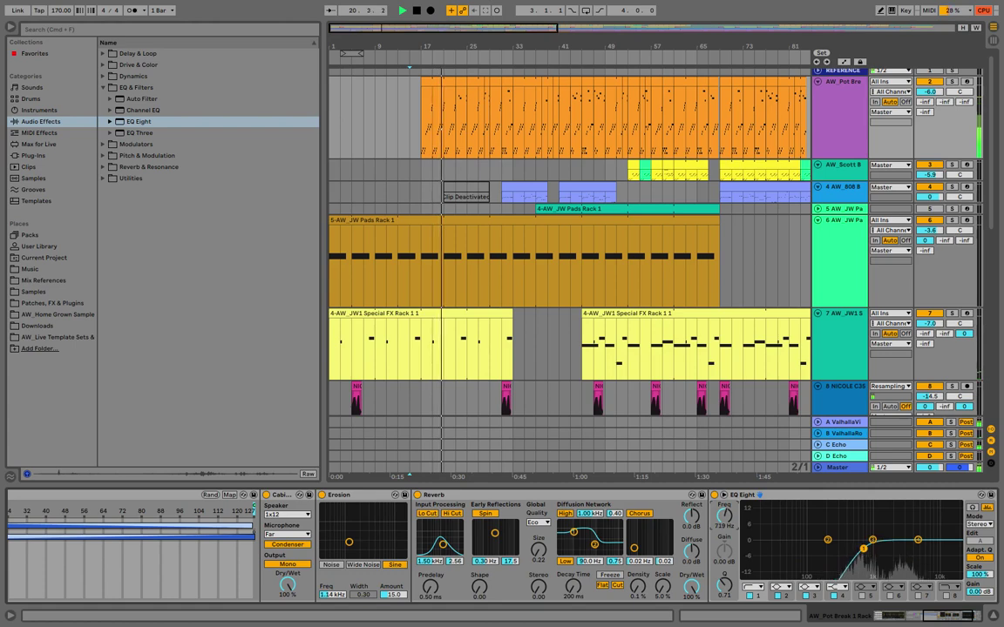
# Make band 4 of the EQ Eight a high cut at 1.80 kHz and raise the band 1 low cut to 1.10 kHz
pyautogui.click(837, 587)
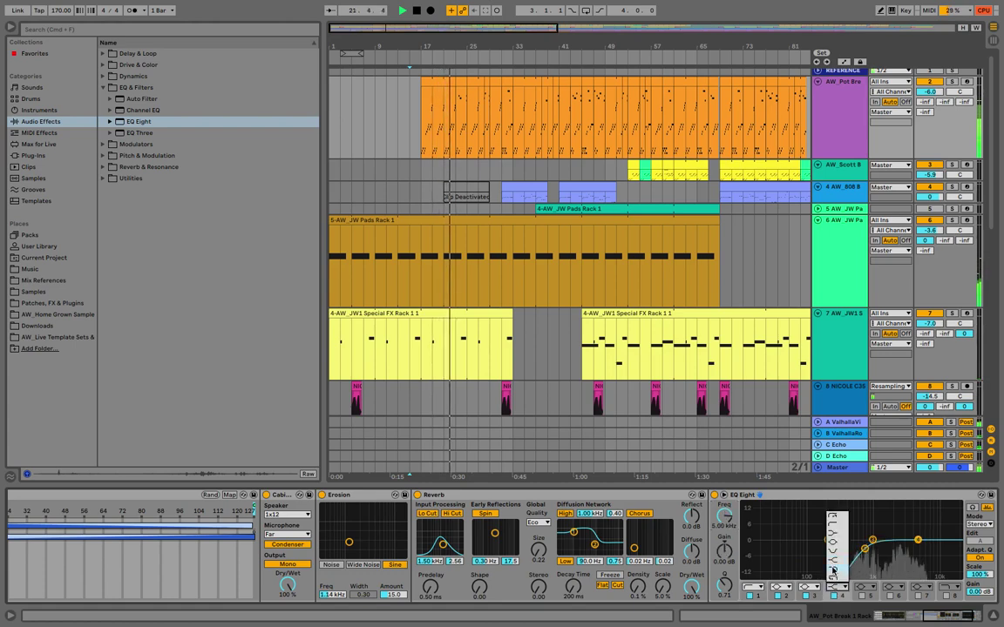
pyautogui.click(833, 569)
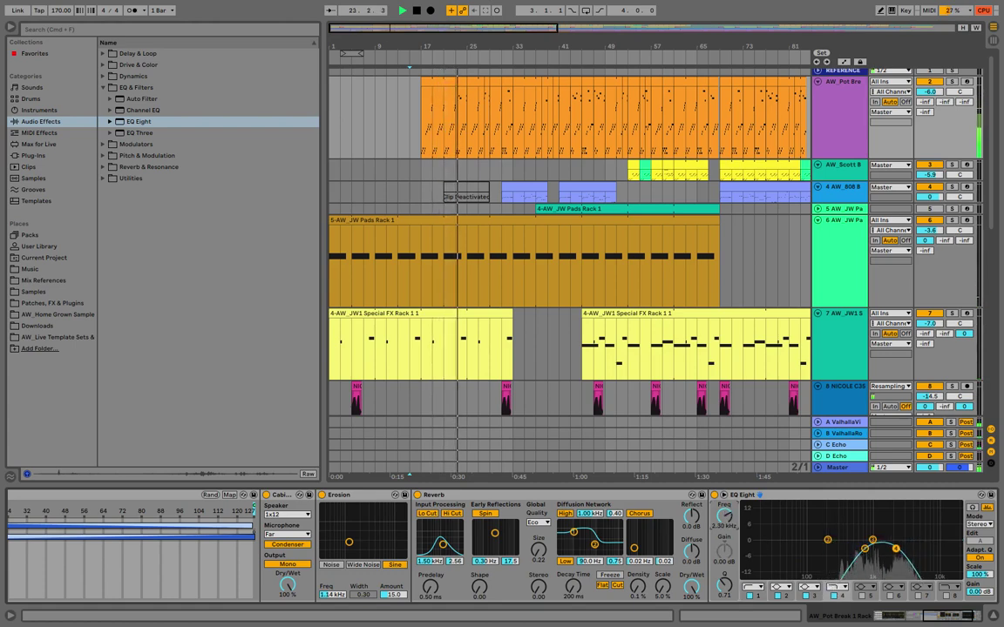
pyautogui.moveTo(724, 515); pyautogui.dragTo(724, 526)
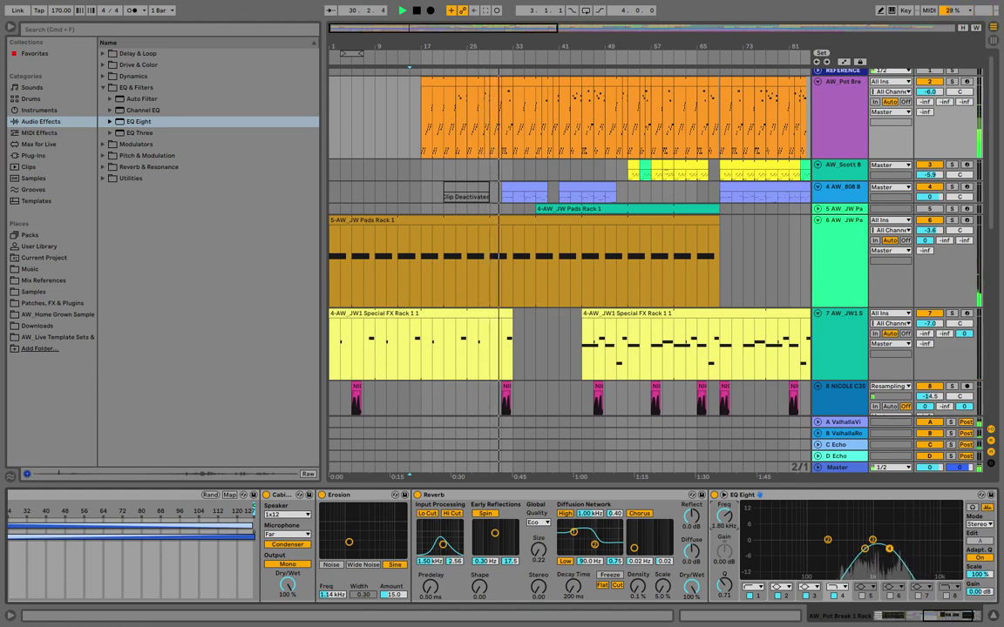
pyautogui.click(756, 596)
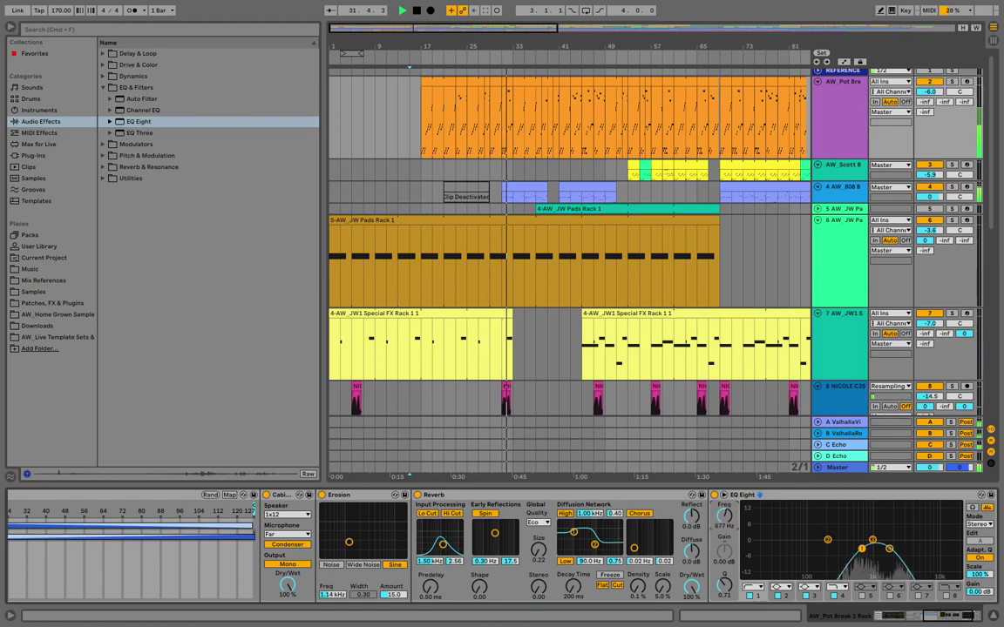
pyautogui.moveTo(724, 515); pyautogui.dragTo(724, 511)
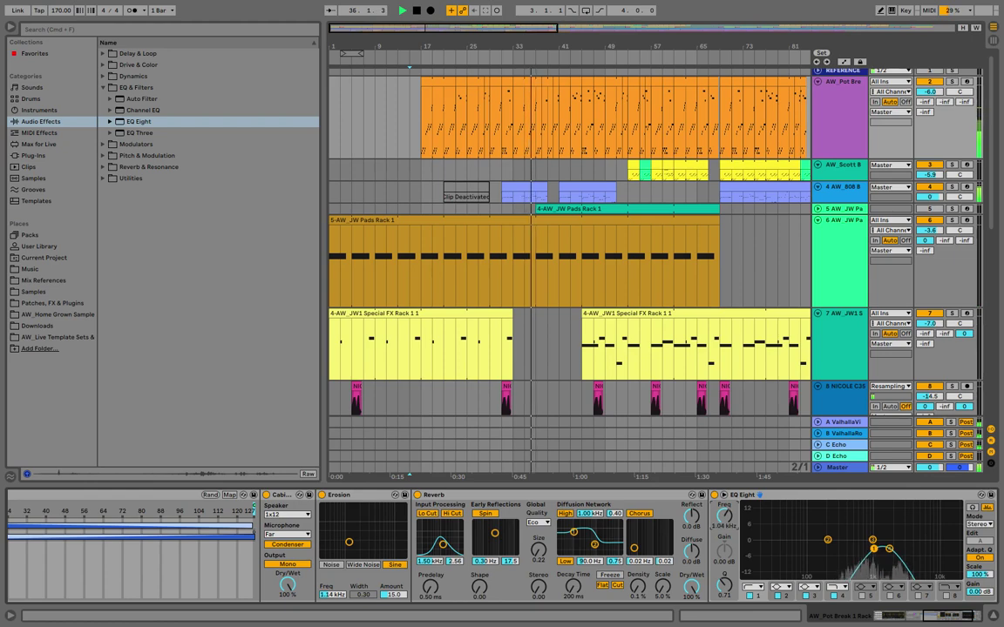
# Raise the Utility gain to 28.9 dB and select the high-cut band 4 of the EQ Eight at 1.80 kHz
pyautogui.hscroll(4, 769, 523)
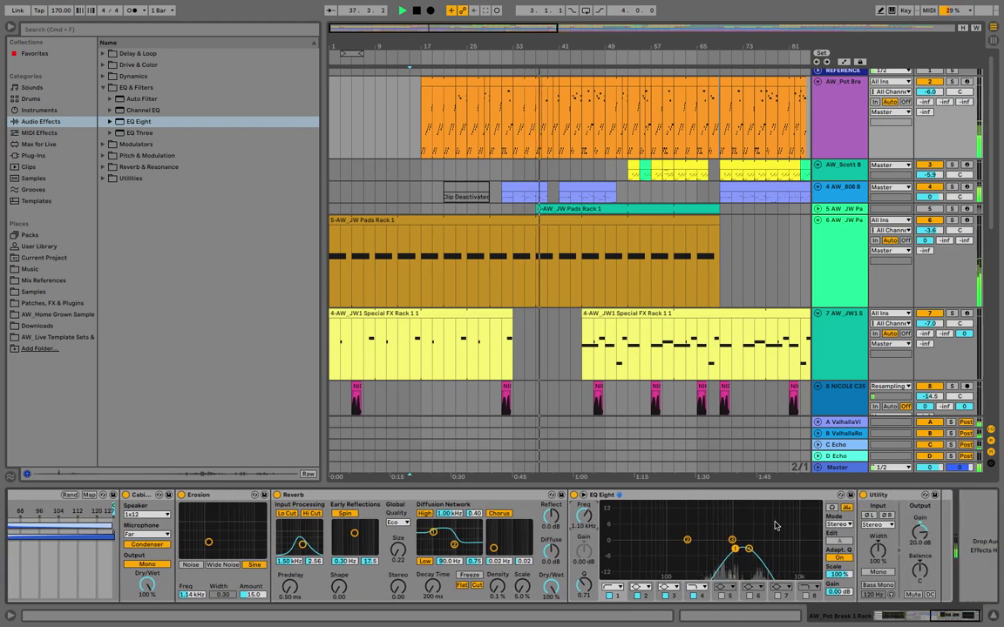
pyautogui.moveTo(919, 532); pyautogui.dragTo(920, 521)
pyautogui.click(701, 597)
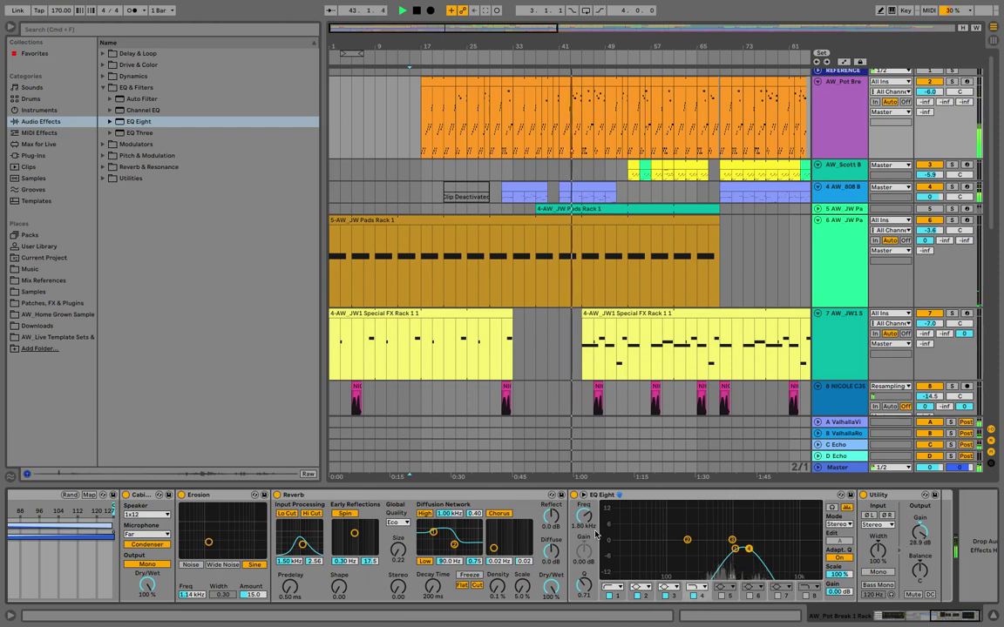
pyautogui.moveTo(584, 516); pyautogui.dragTo(584, 516)
# Switch the Cabinet's microphone position to Near On-Axis
pyautogui.hscroll(-1, 538, 518)
pyautogui.hscroll(-5, 538, 517)
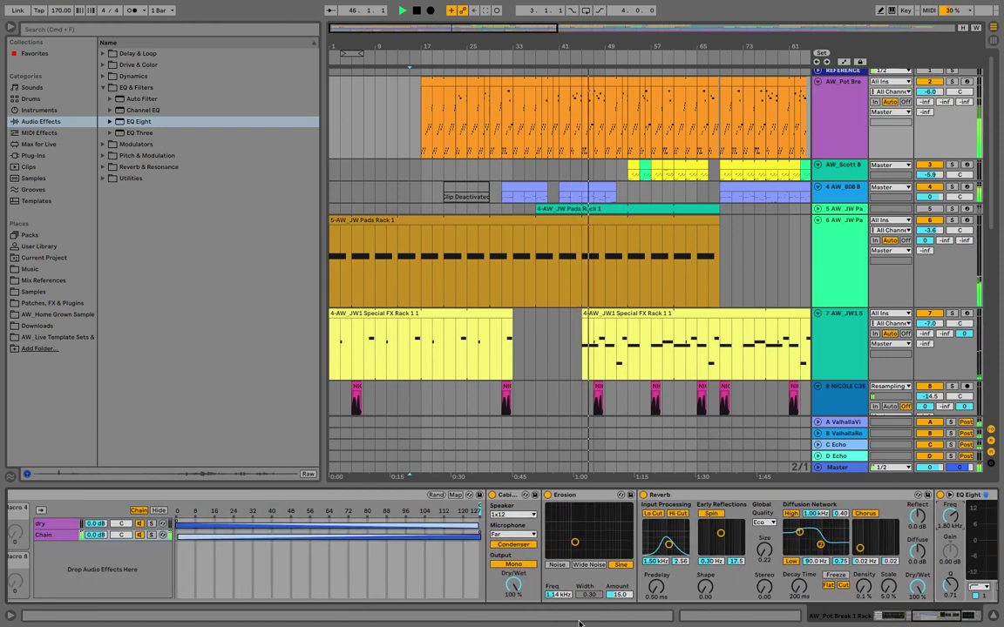
pyautogui.click(514, 534)
pyautogui.click(462, 481)
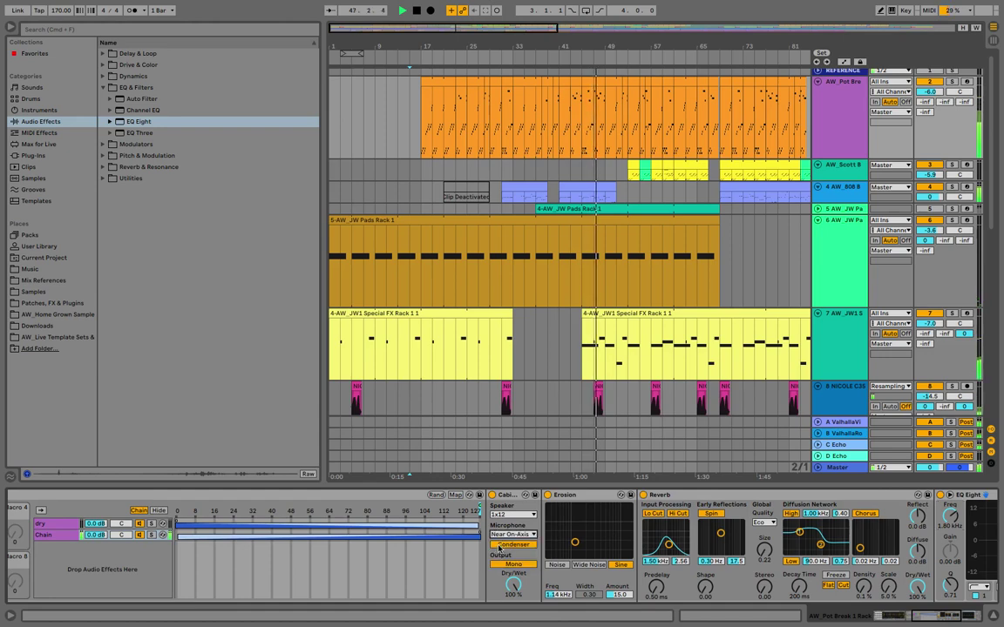
# Set the Cabinet's microphone position to Far
pyautogui.click(513, 534)
pyautogui.click(510, 561)
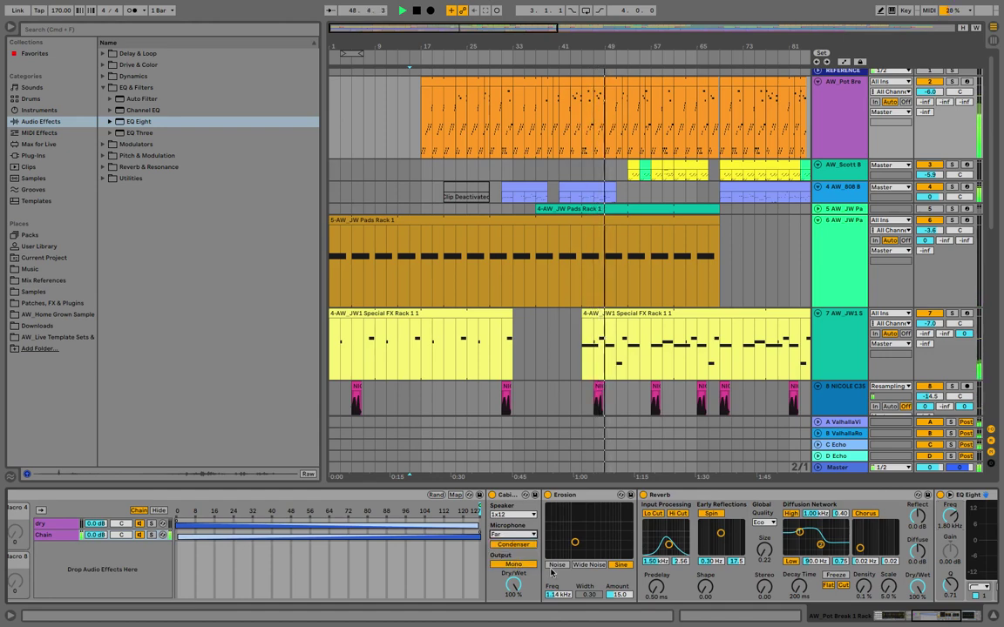
# Disable the High and Low filters in the Reverb's Diffusion Network and set its Dry/Wet to 80 %
pyautogui.click(793, 515)
pyautogui.click(790, 562)
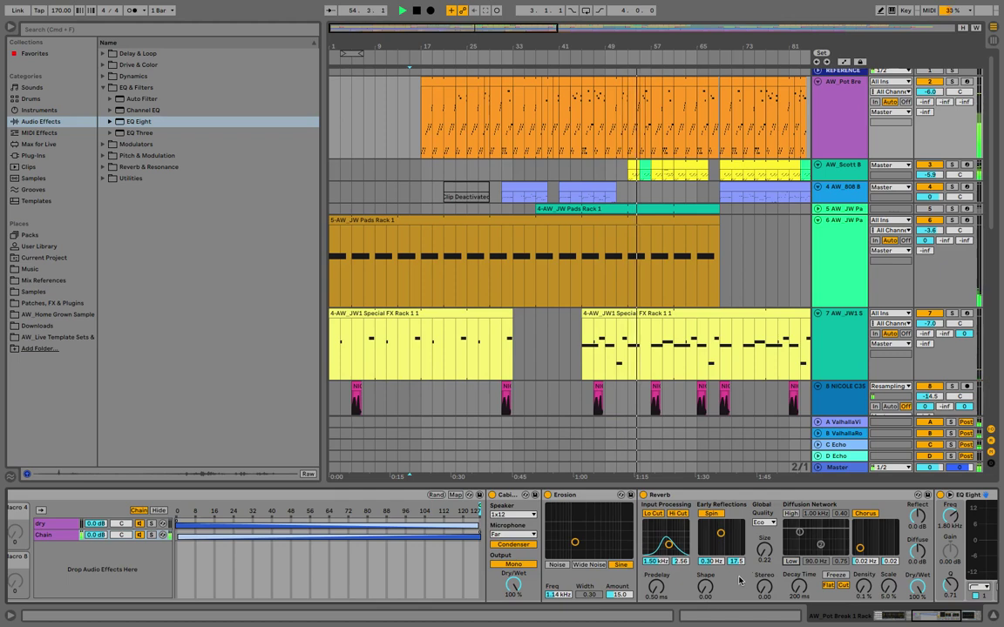
pyautogui.hscroll(5, 739, 580)
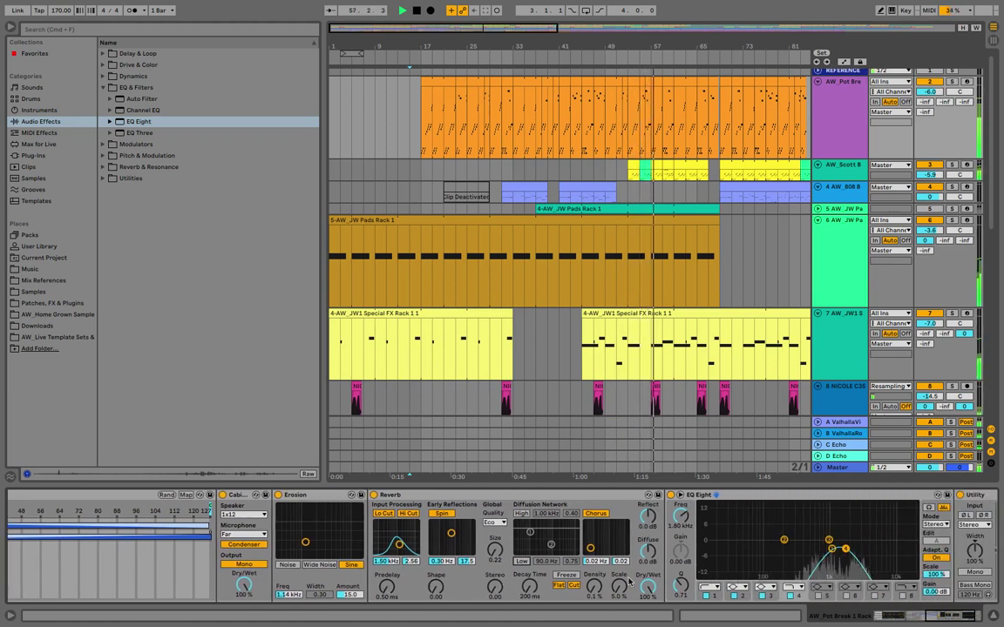
pyautogui.moveTo(648, 588); pyautogui.dragTo(648, 605)
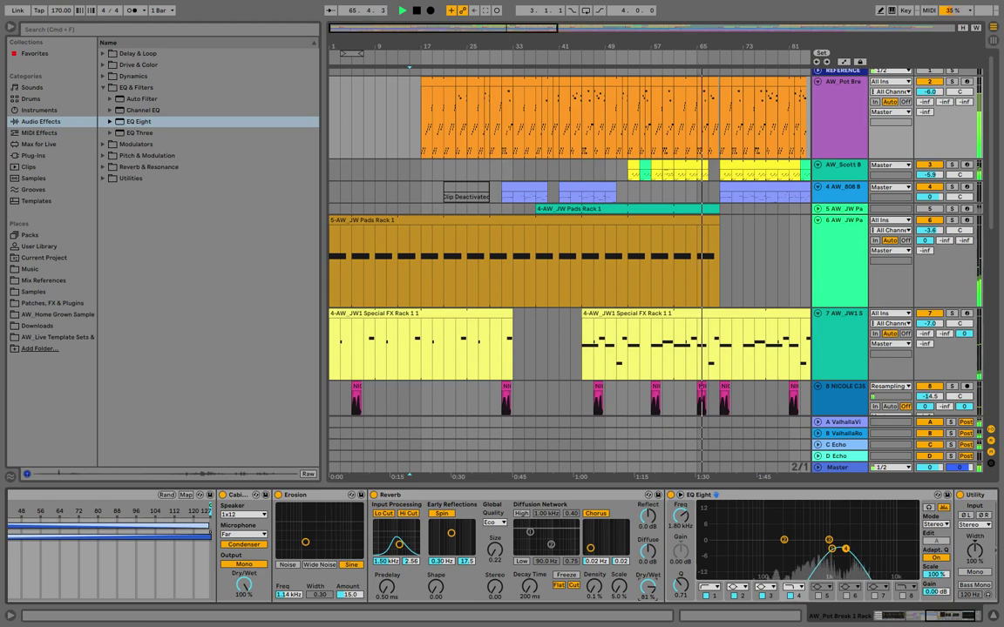
# Replay the drums from bar 17, set EQ Eight's band 4 frequency to 1.25 kHz and audition the Utility's Mono option
pyautogui.hscroll(5, 678, 599)
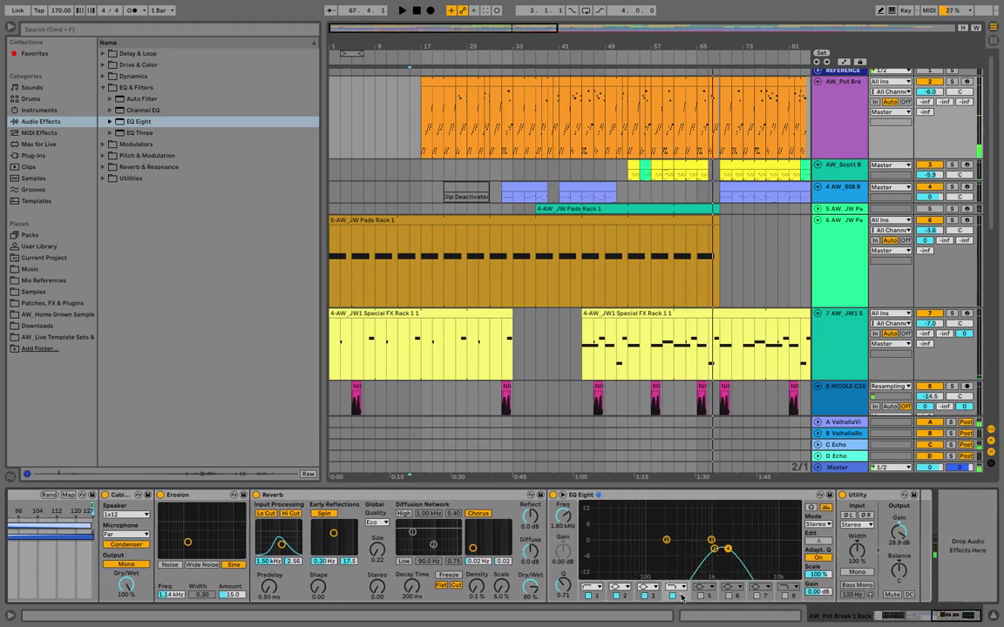
pyautogui.press('space')
pyautogui.press('space')
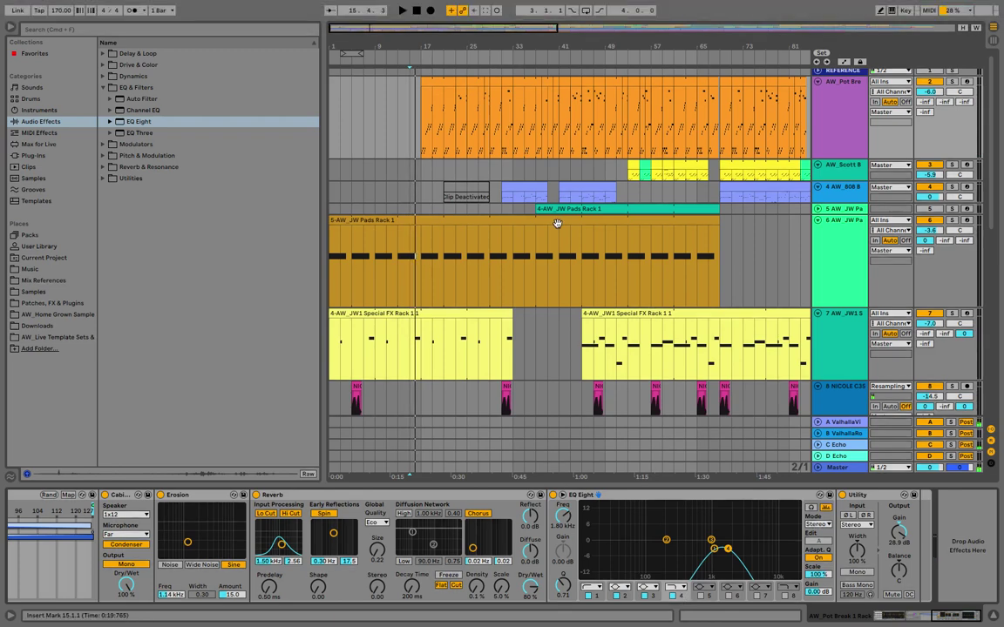
pyautogui.press('space')
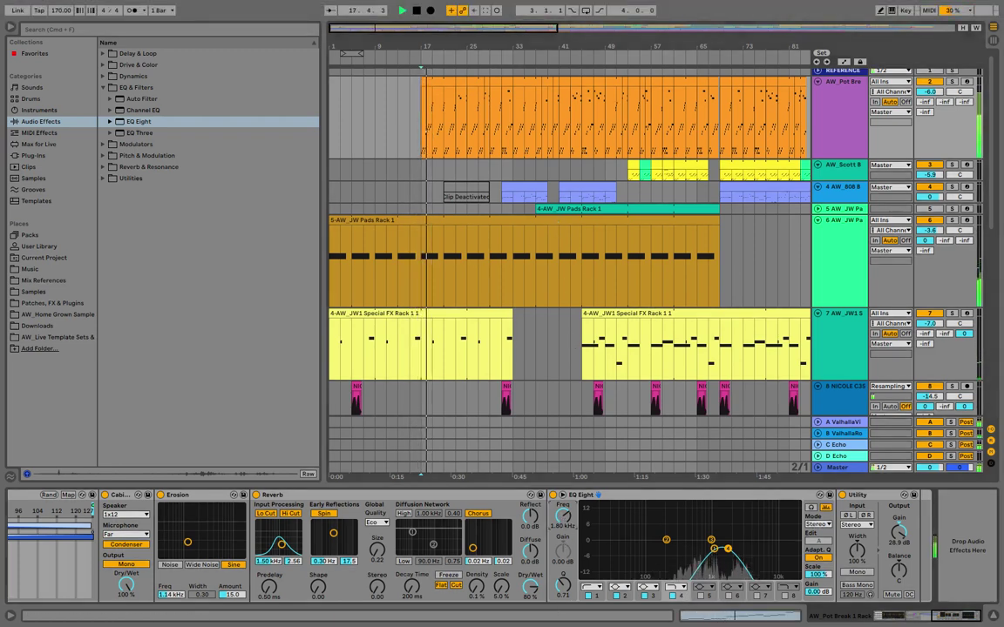
pyautogui.moveTo(563, 516)
pyautogui.mouseDown()
pyautogui.moveTo(563, 533)
pyautogui.moveTo(563, 523)
pyautogui.mouseUp()
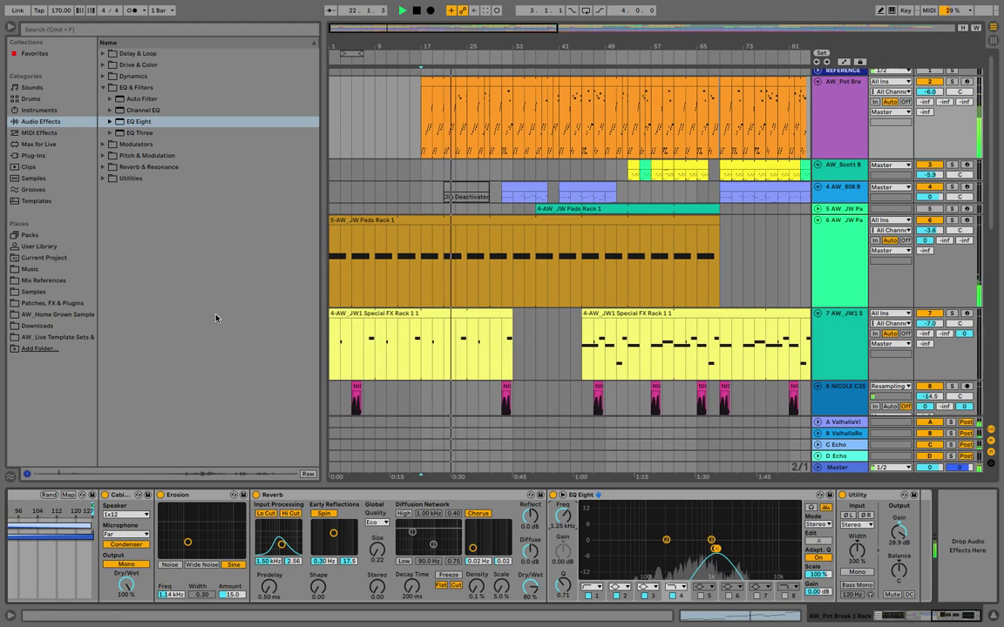
pyautogui.click(851, 573)
pyautogui.click(851, 573)
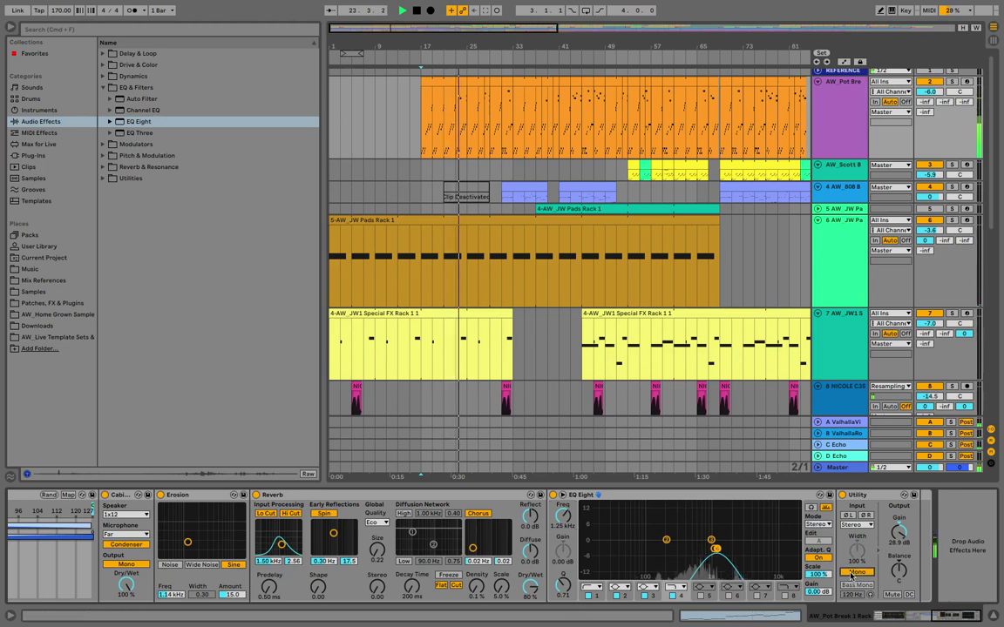
# Hide the browser, try out the rack's Chain Selector macro and show its automation lane on the Pot Break track
pyautogui.click(11, 27)
pyautogui.hscroll(-10, 211, 532)
pyautogui.hscroll(-1, 217, 534)
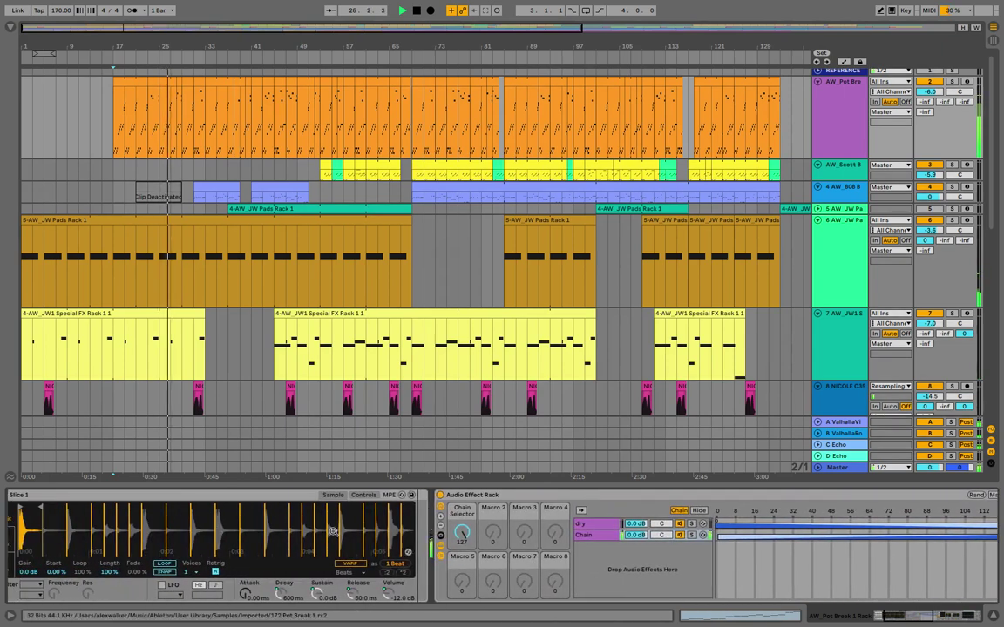
pyautogui.moveTo(462, 533); pyautogui.dragTo(462, 582)
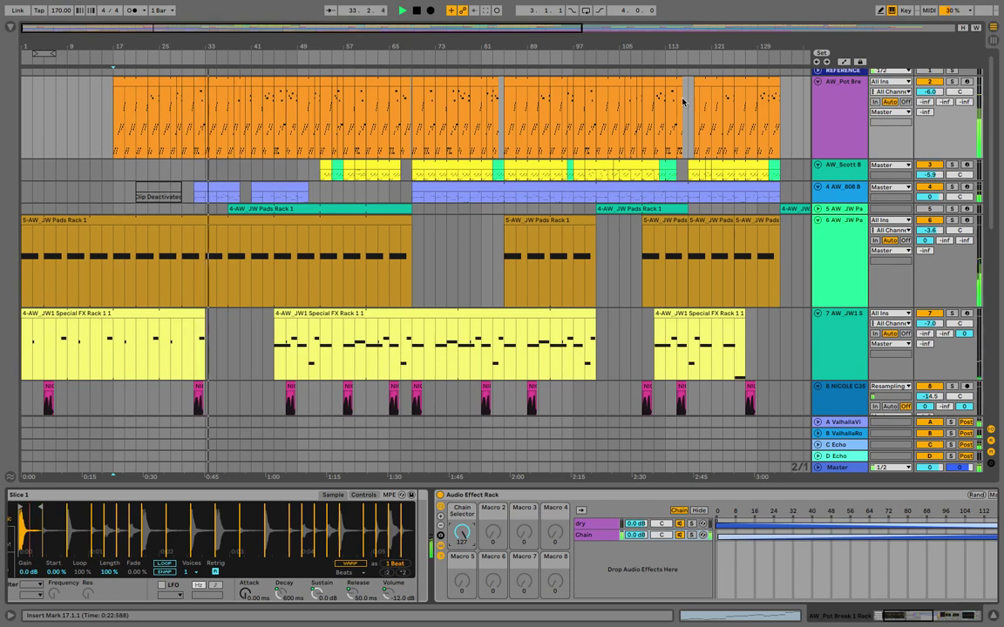
pyautogui.click(841, 121)
pyautogui.press('a')
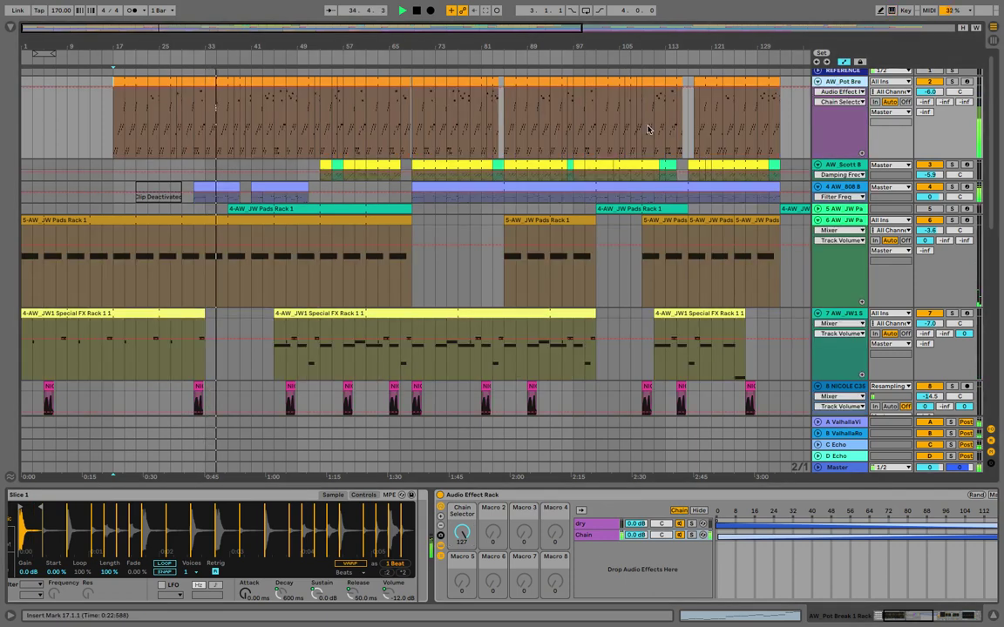
pyautogui.click(241, 90)
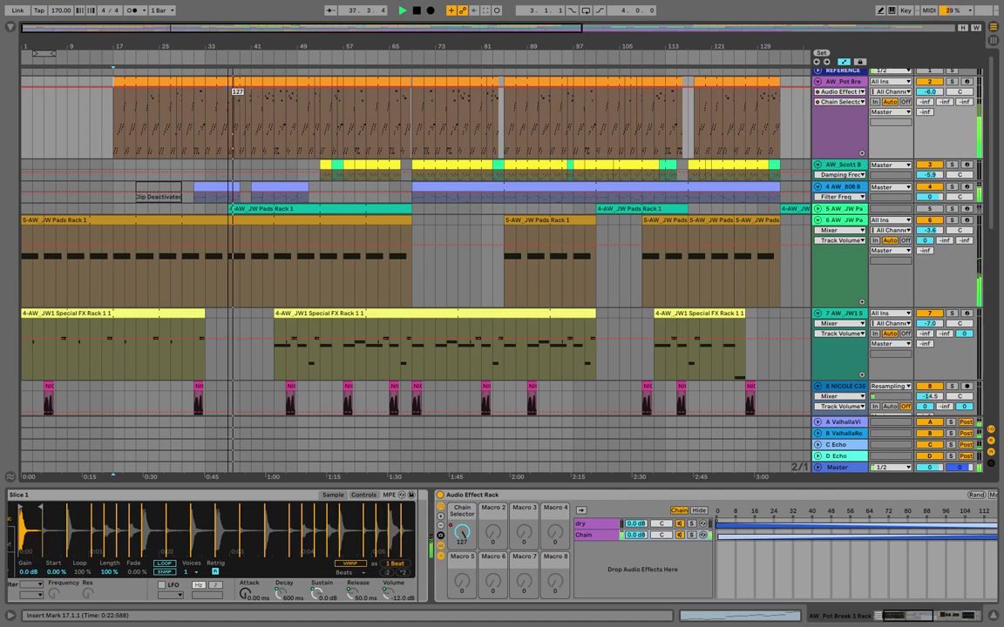
pyautogui.moveTo(231, 90); pyautogui.dragTo(118, 158)
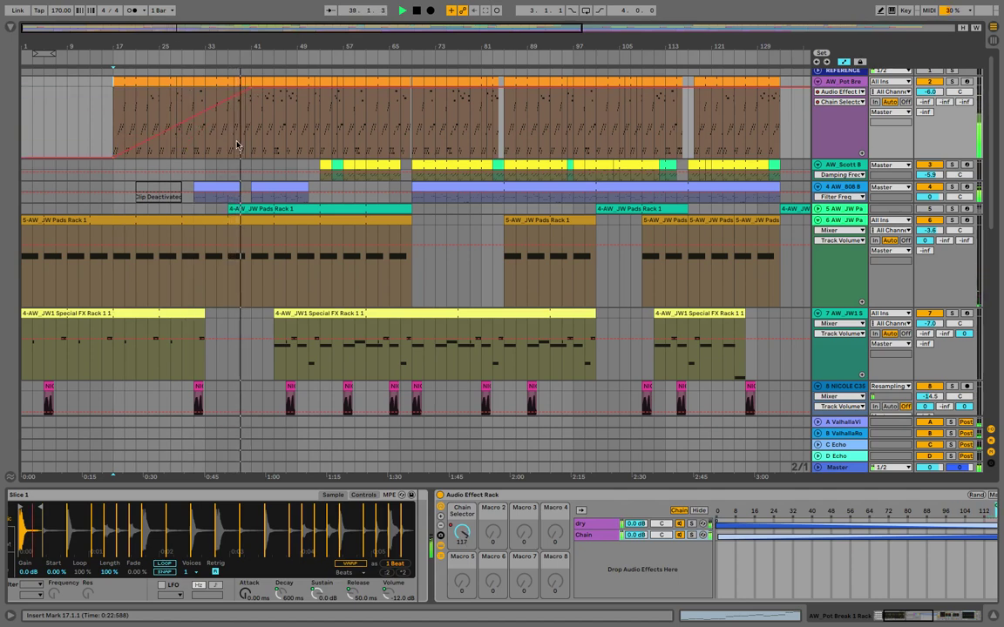
pyautogui.press('super+z')
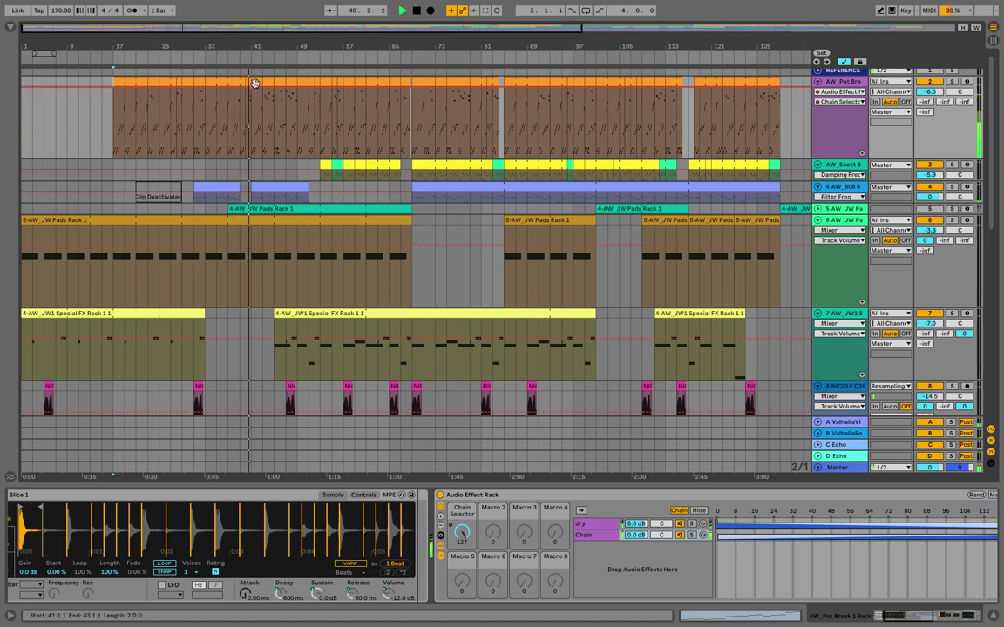
# Automate the Chain Selector on the Pot Break track to hold 127 until about bar 29 and fall to the minimum at about bar 41
pyautogui.click(251, 89)
pyautogui.moveTo(251, 89); pyautogui.dragTo(113, 86)
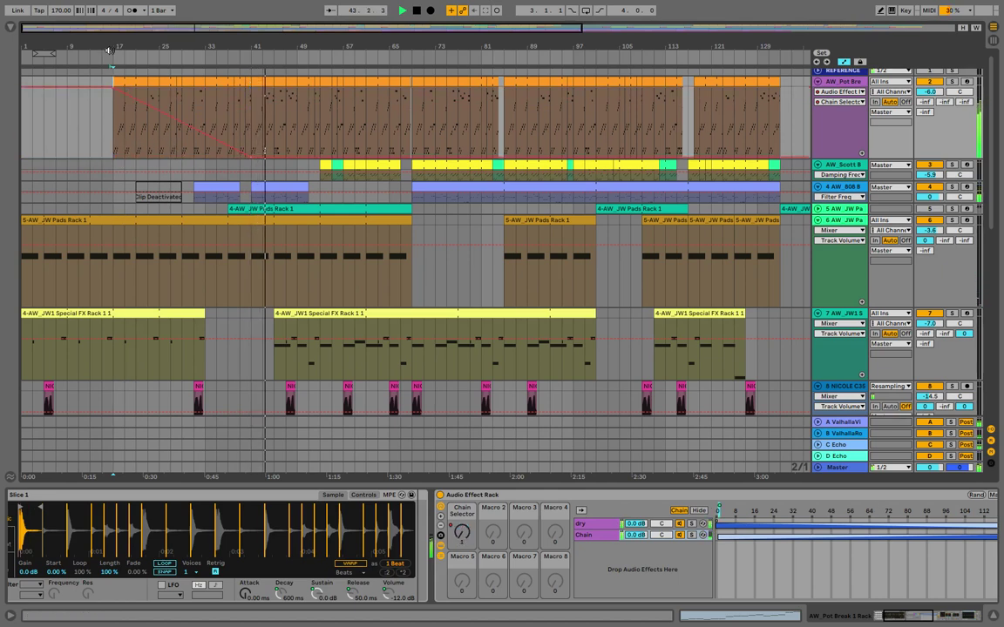
pyautogui.moveTo(110, 48); pyautogui.dragTo(116, 88)
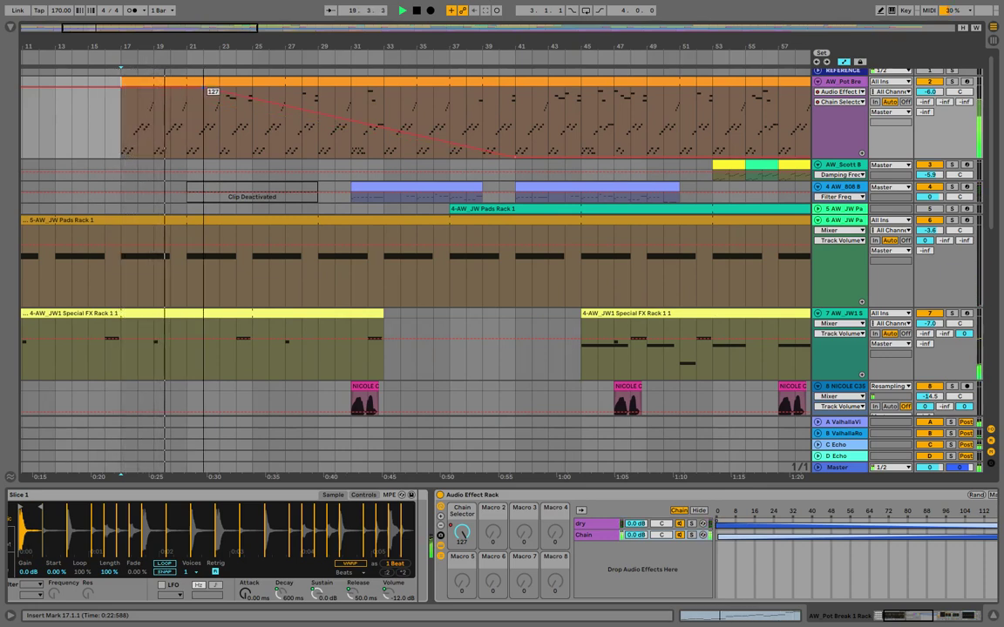
pyautogui.moveTo(207, 48); pyautogui.dragTo(202, 19)
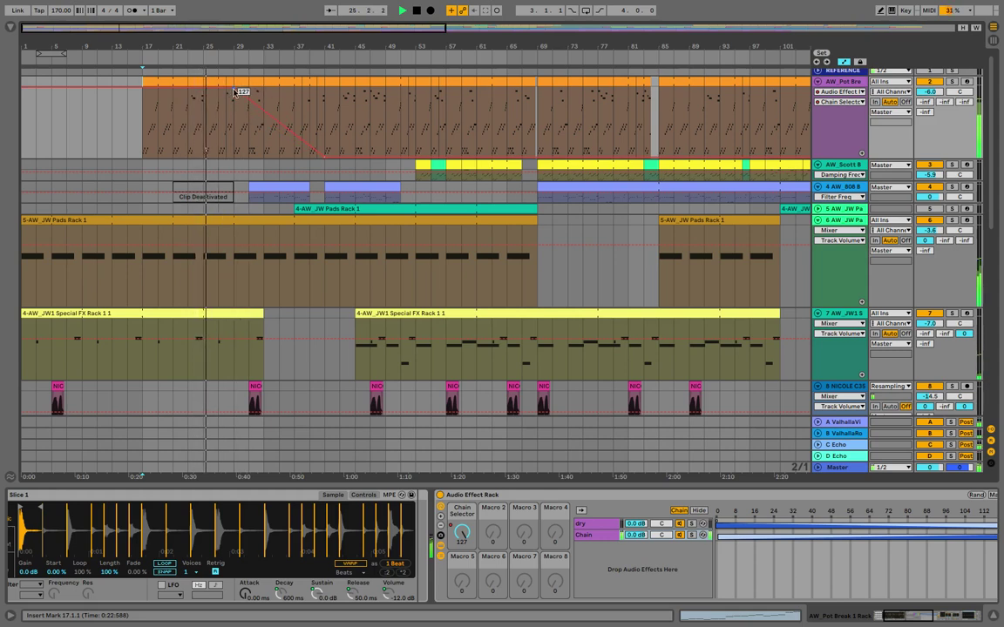
# Try a wider band in EQ Eight by lowering band 1's frequency to 348 Hz, and restore the narrow band
pyautogui.hscroll(10, 590, 578)
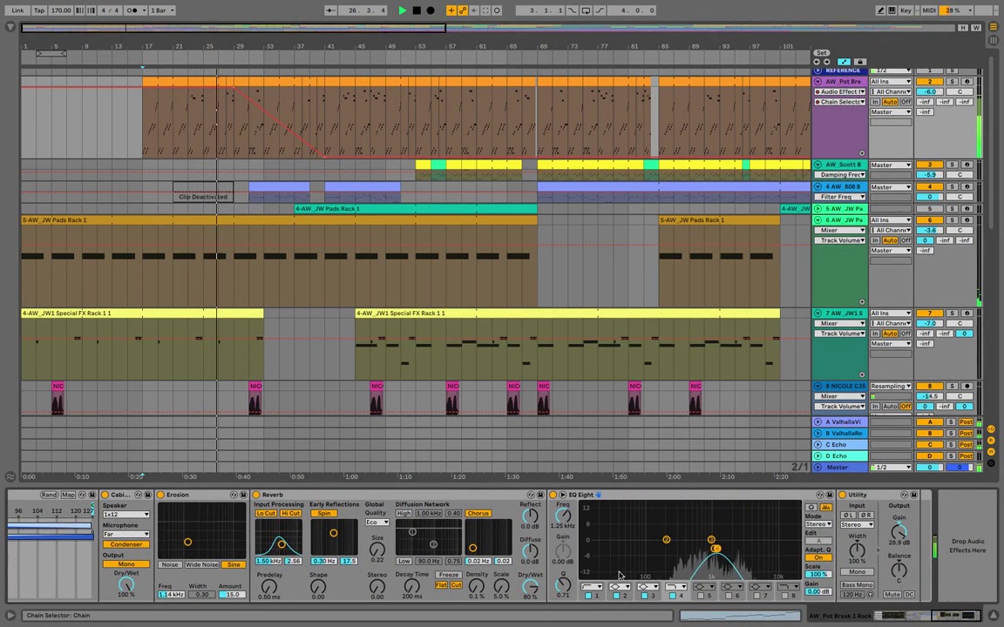
pyautogui.click(671, 595)
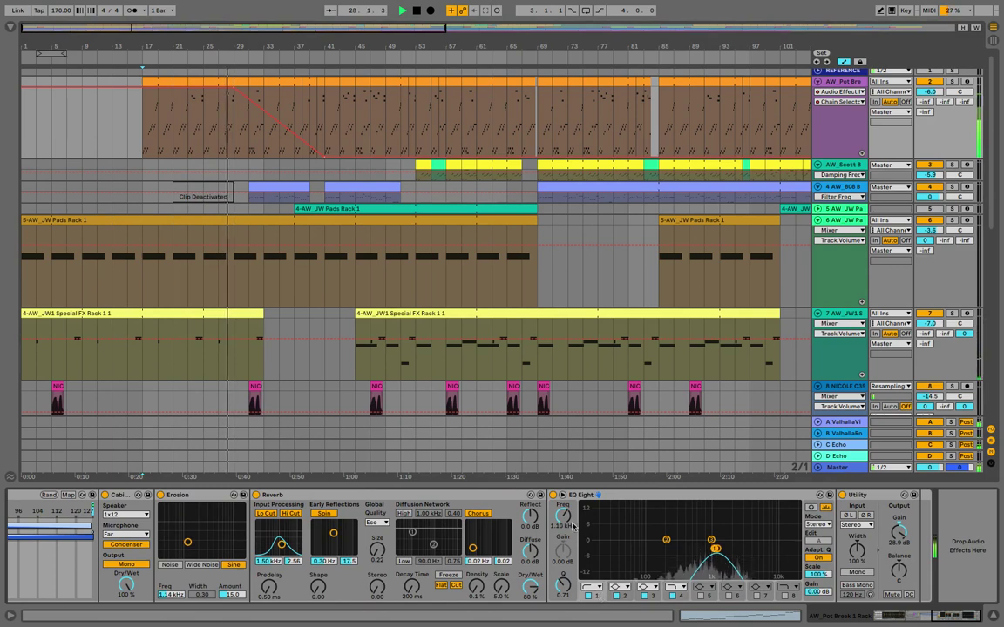
pyautogui.moveTo(688, 549); pyautogui.dragTo(682, 548)
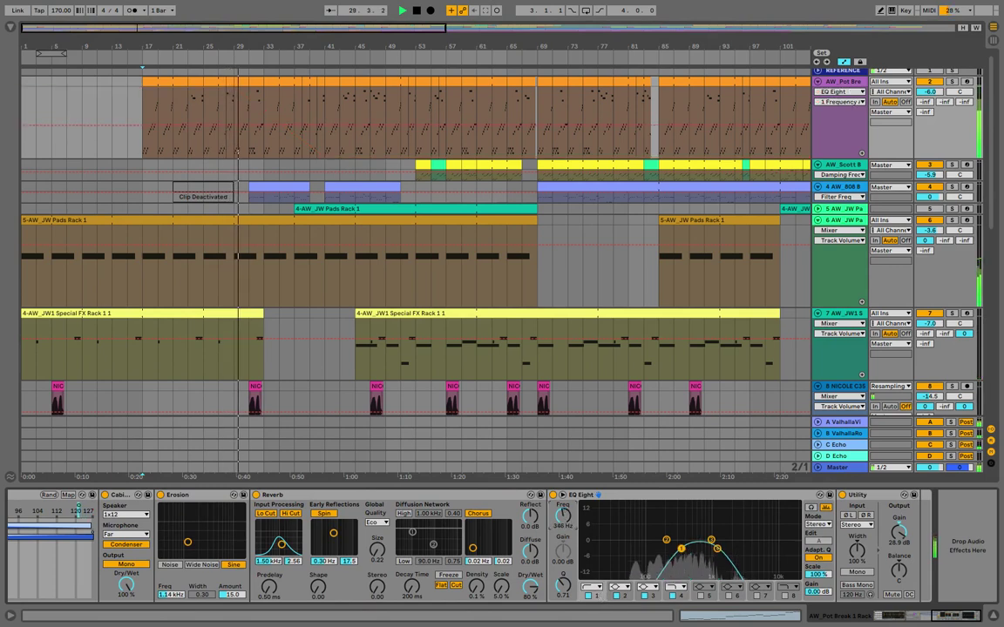
pyautogui.click(680, 600)
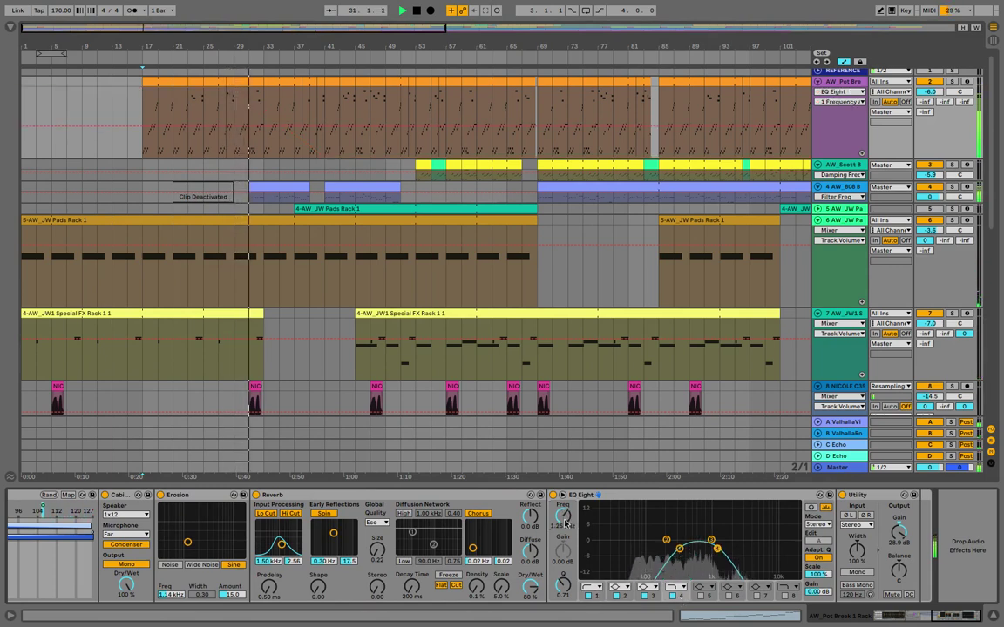
pyautogui.moveTo(564, 523); pyautogui.dragTo(564, 495)
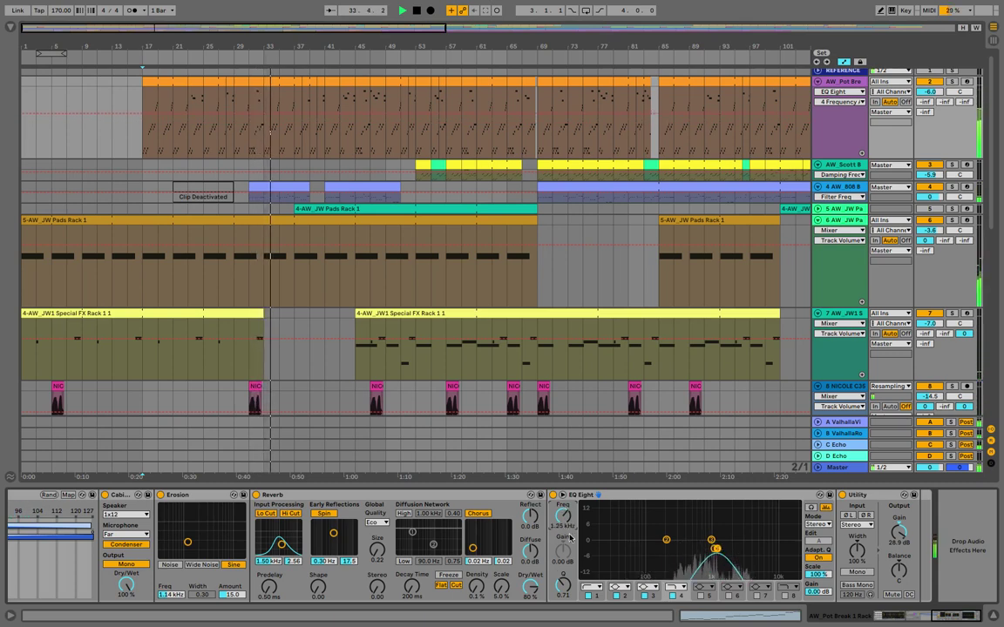
# Set EQ Eight's band 4 Q to 0.25 and raise the Utility's gain to 35 dB while replaying from bar 17
pyautogui.click(562, 586)
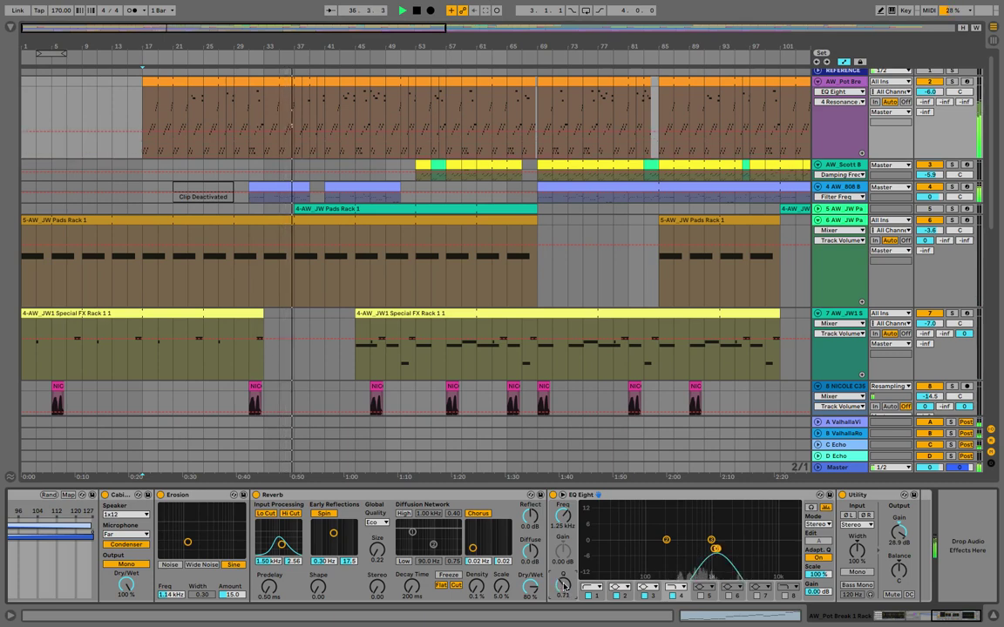
pyautogui.click(143, 153)
pyautogui.press('space')
pyautogui.press('space')
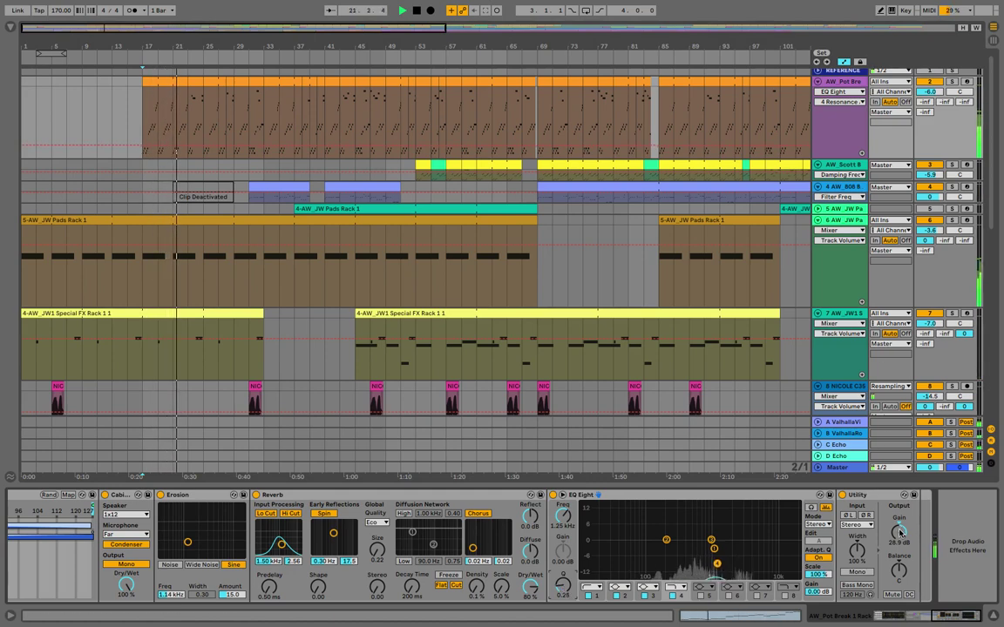
pyautogui.moveTo(898, 533)
pyautogui.mouseDown()
pyautogui.moveTo(898, 513)
pyautogui.moveTo(898, 549)
pyautogui.moveTo(898, 522)
pyautogui.mouseUp()
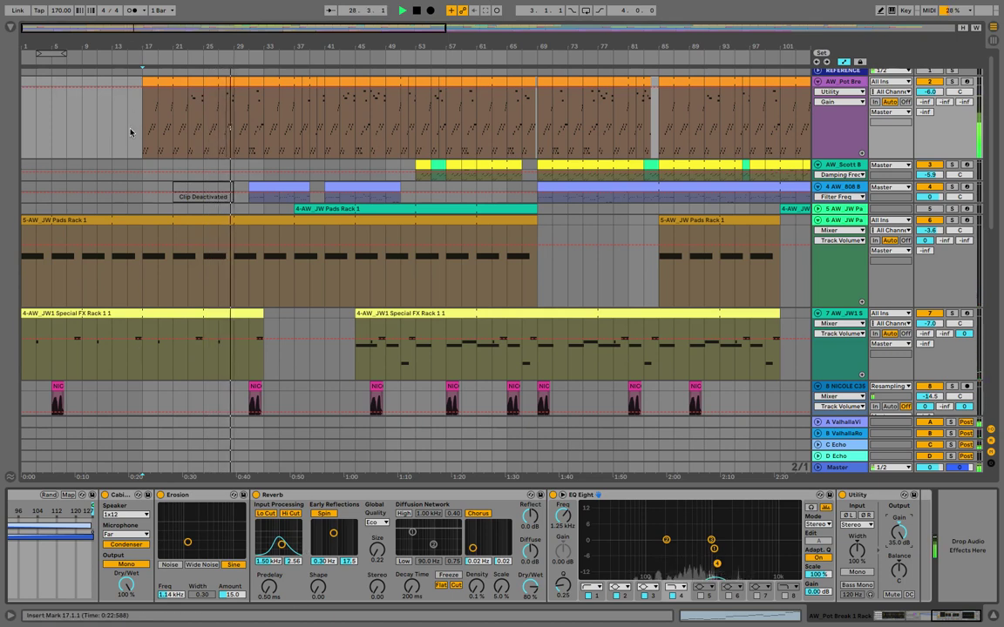
# Hide the automation, extend the start of the Pot Break clip back to bar 5 and replay from there
pyautogui.press('a')
pyautogui.moveTo(144, 85); pyautogui.dragTo(53, 86)
pyautogui.press('space')
pyautogui.press('space')
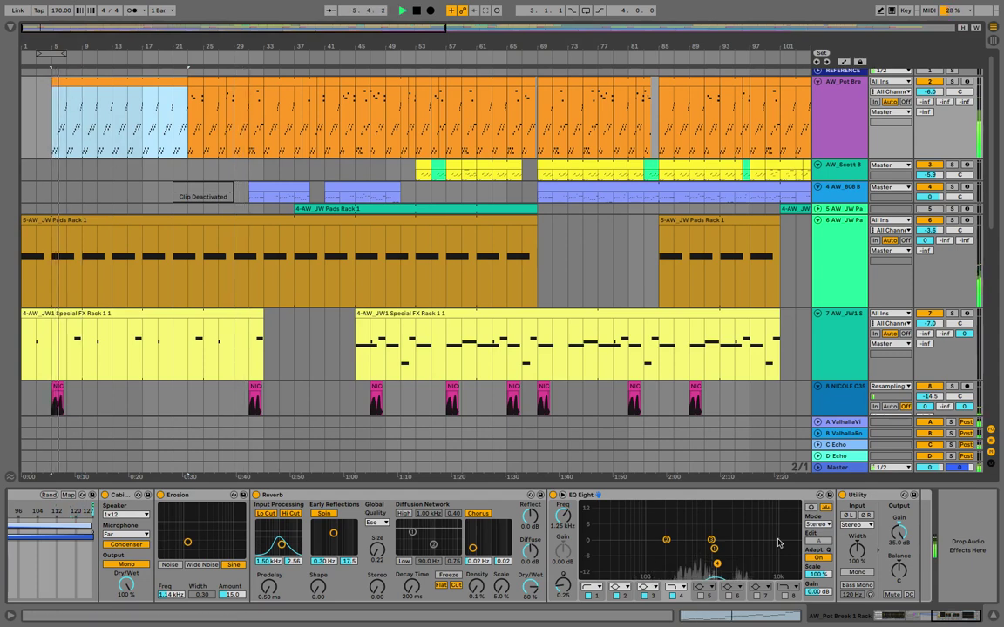
# Add a second Utility from the browser's Utilities folder after the drum track's Audio Effect Rack
pyautogui.click(10, 27)
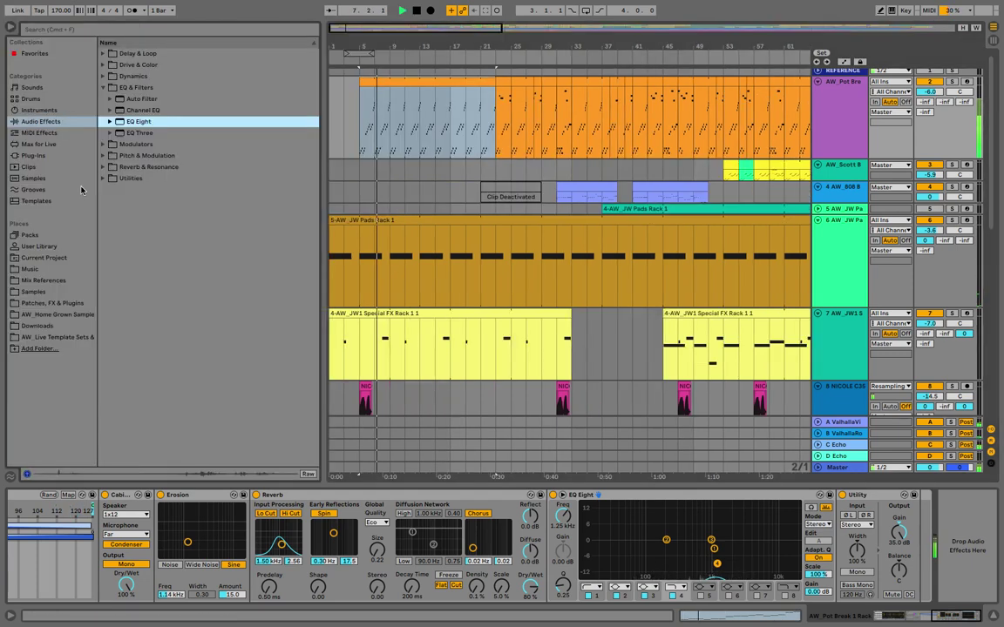
pyautogui.moveTo(121, 190); pyautogui.dragTo(979, 581)
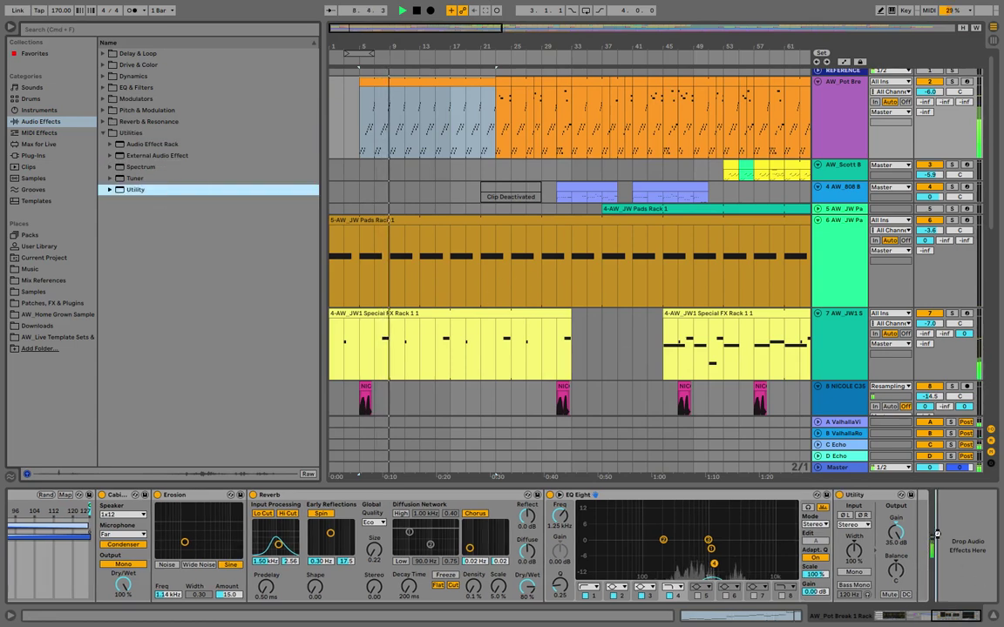
pyautogui.moveTo(936, 533); pyautogui.dragTo(941, 540)
# Draw a gain fade-in on the new Utility, rising from silence at bar 5 to 0 dB, and hide the browser
pyautogui.press('a')
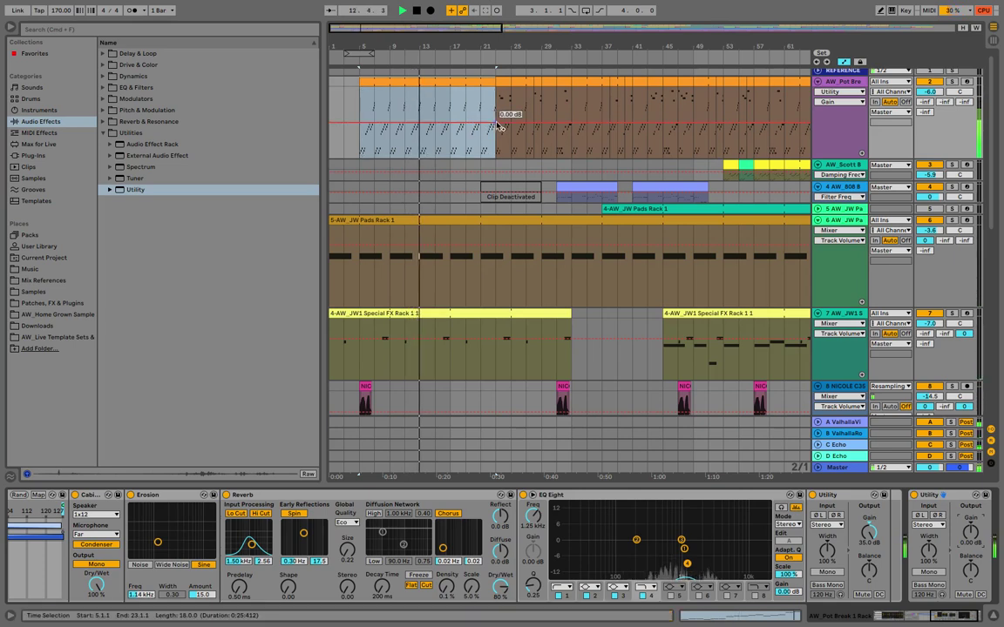
pyautogui.click(496, 122)
pyautogui.moveTo(377, 123); pyautogui.dragTo(374, 158)
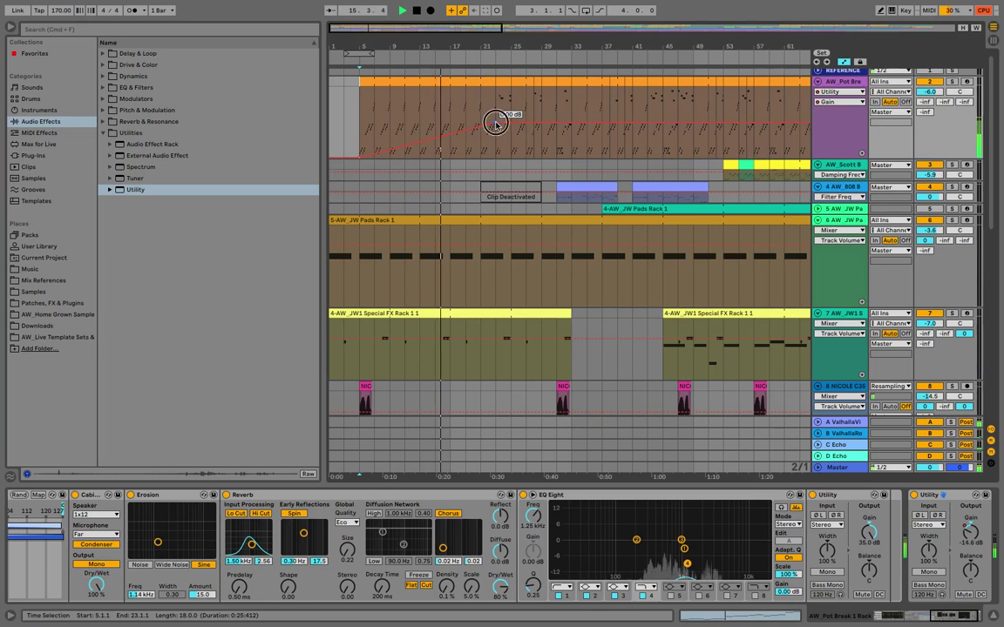
pyautogui.hotkey('ctrl', 'alt', 'b')
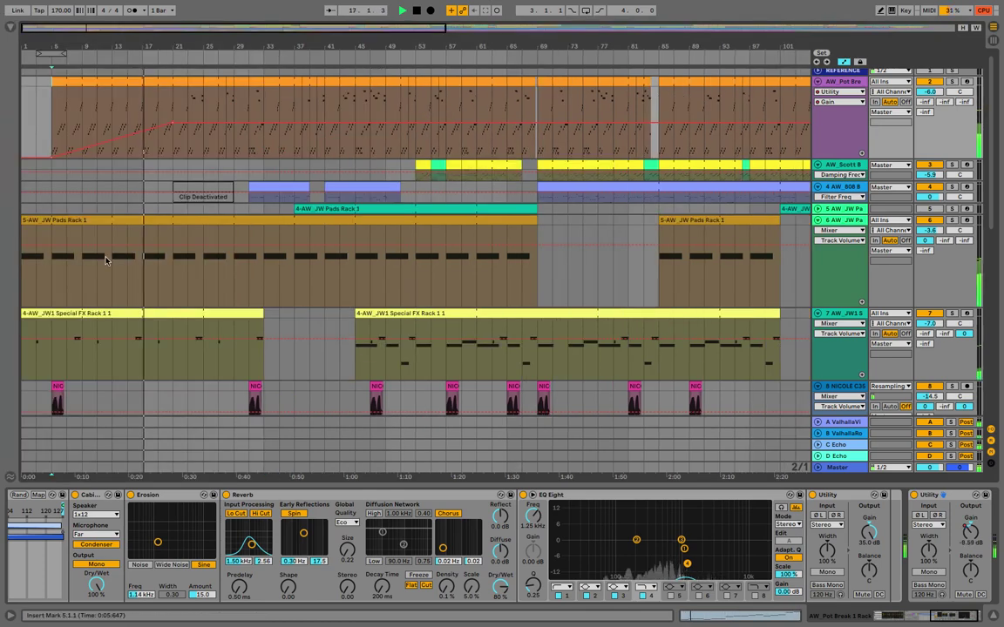
# Curve the Utility's gain fade-in, move its 0 dB point to about bar 17 and replay from bar 5
pyautogui.scroll(-1, 97, 137)
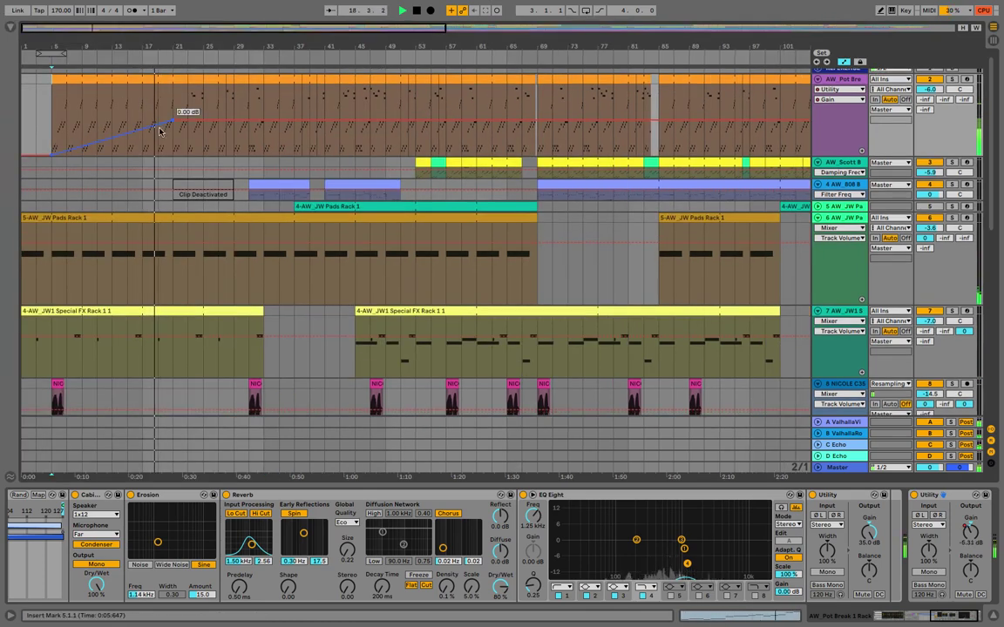
pyautogui.moveTo(157, 120); pyautogui.dragTo(123, 142)
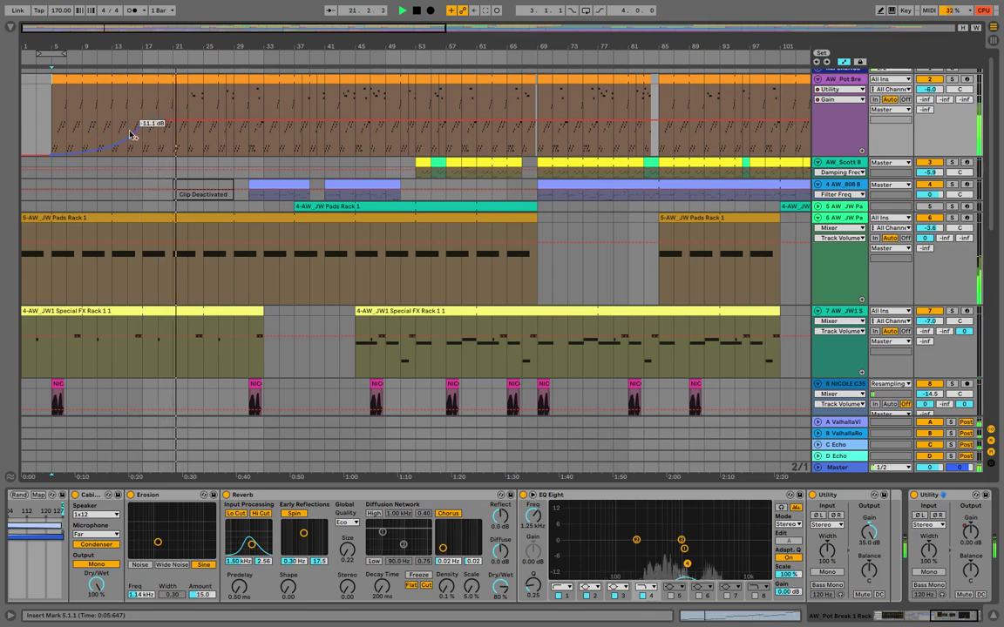
pyautogui.click(49, 137)
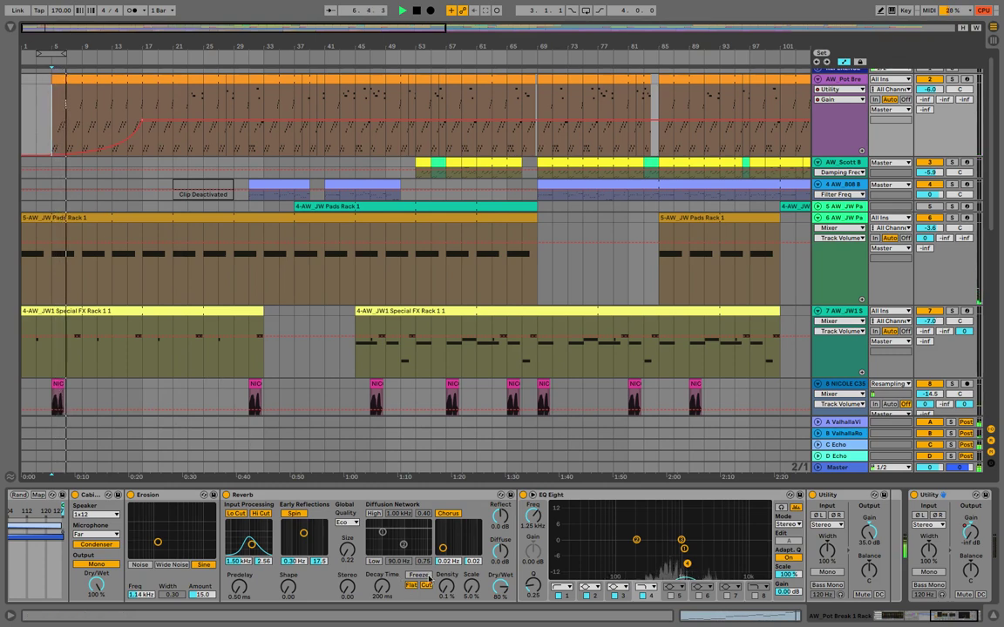
# Set the frequency of band 4 in the drum rack's EQ Eight to 813 Hz
pyautogui.click(944, 100)
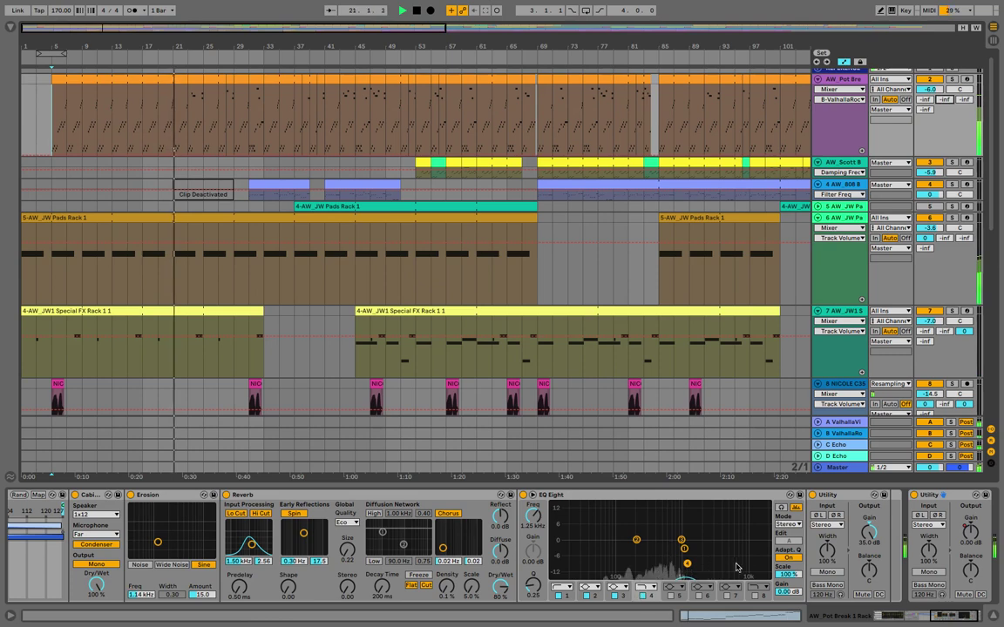
pyautogui.moveTo(533, 516); pyautogui.dragTo(533, 520)
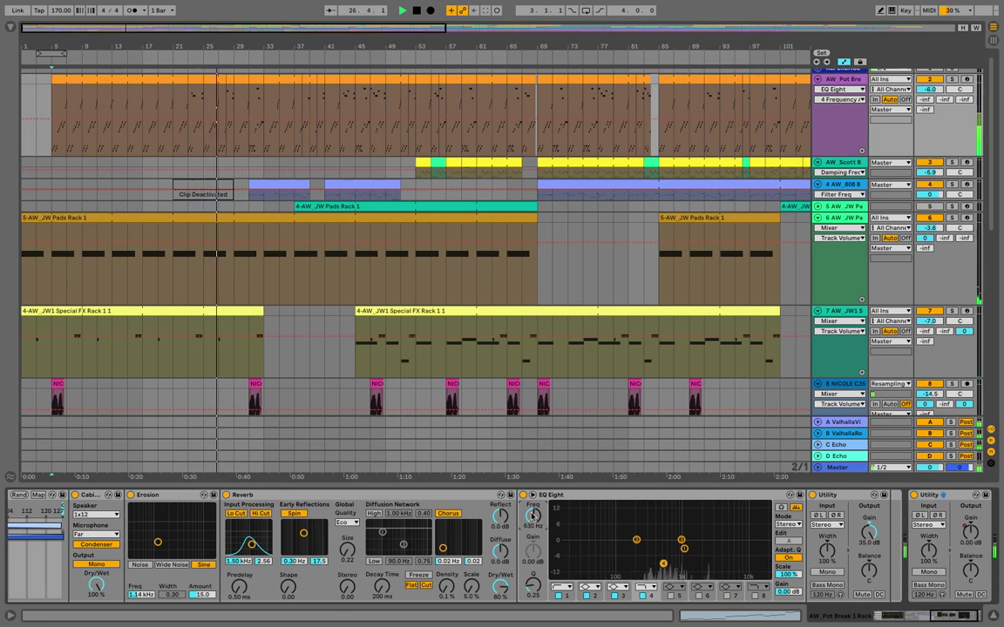
pyautogui.moveTo(534, 515); pyautogui.dragTo(533, 510)
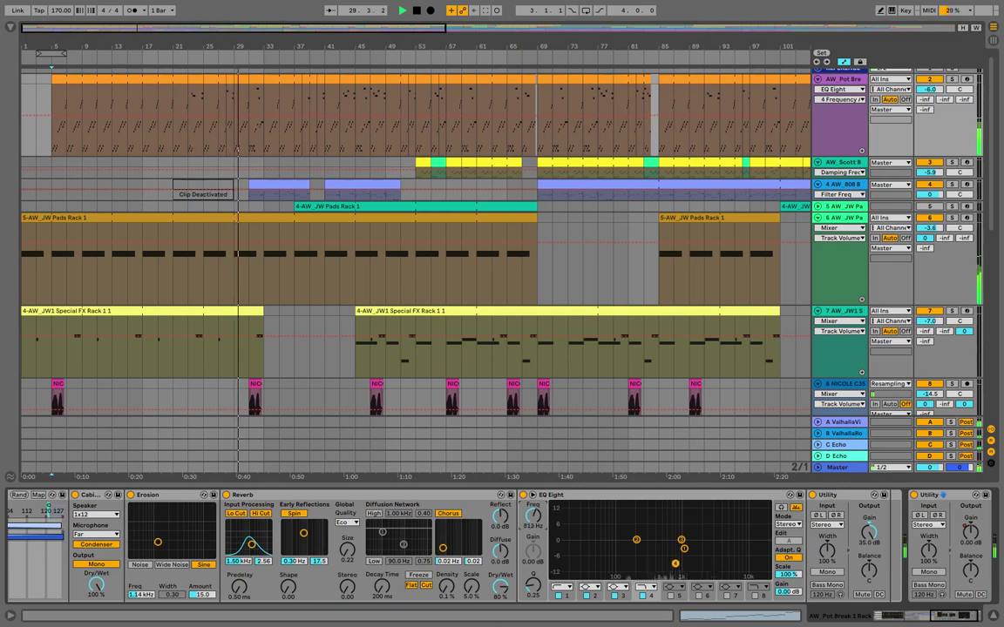
# Try a Reverb size of about 1.40 and replay from bar 5
pyautogui.moveTo(347, 549); pyautogui.dragTo(346, 534)
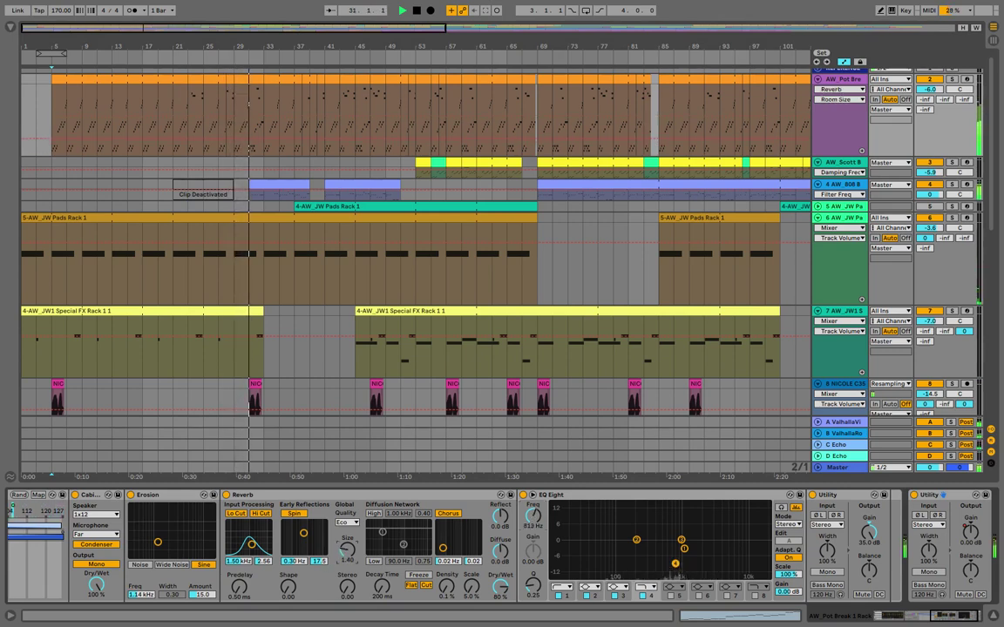
pyautogui.press('space')
pyautogui.press('space')
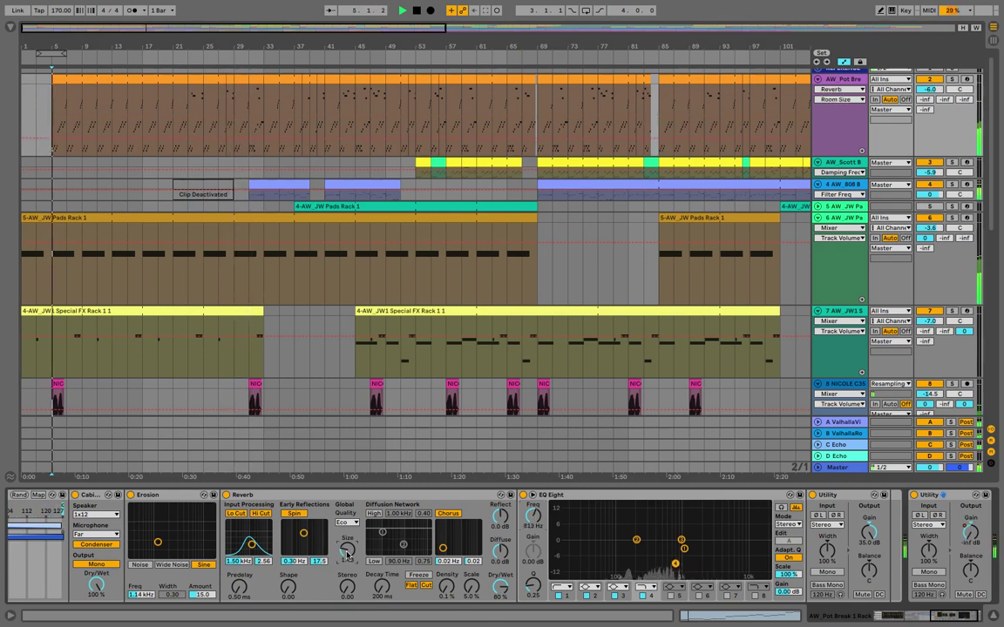
# While playing from bar 17, set the Reverb's decay time to 315 ms and its input filter to 865 Hz with a width of 3.75
pyautogui.click(141, 125)
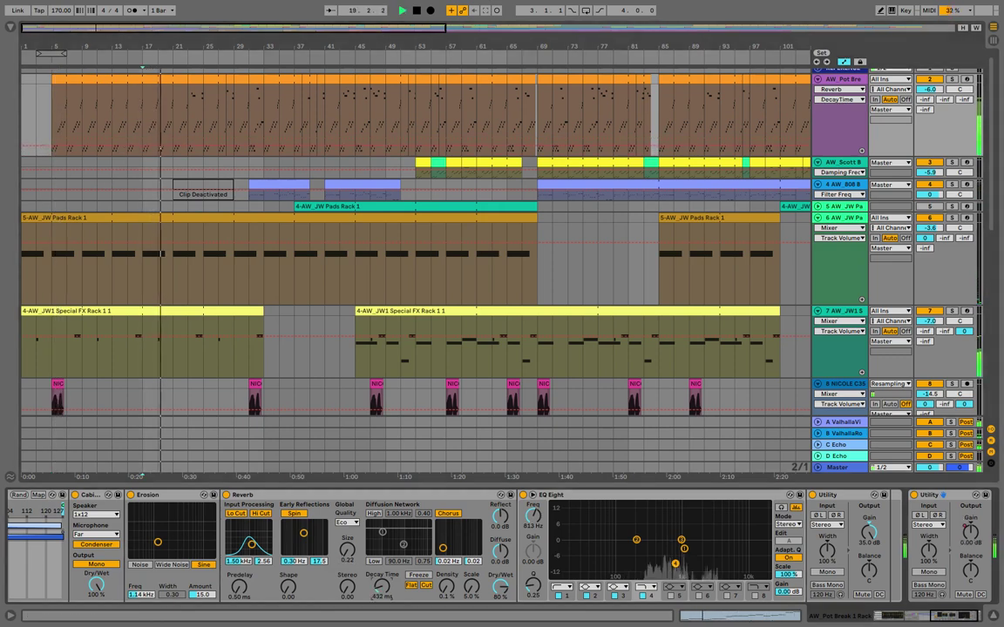
pyautogui.moveTo(381, 587); pyautogui.dragTo(382, 588)
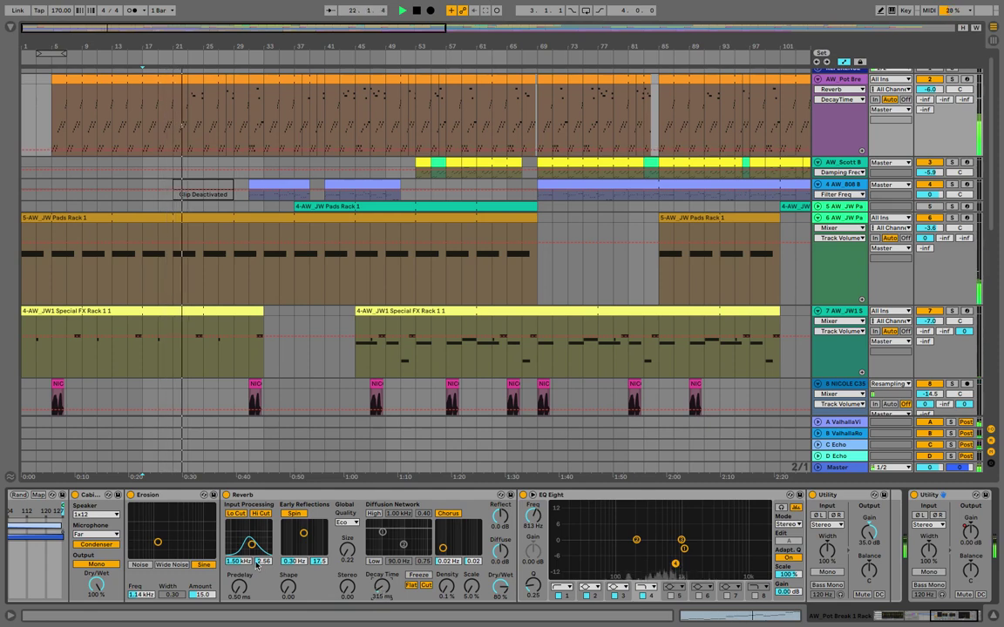
pyautogui.moveTo(258, 564); pyautogui.dragTo(246, 586)
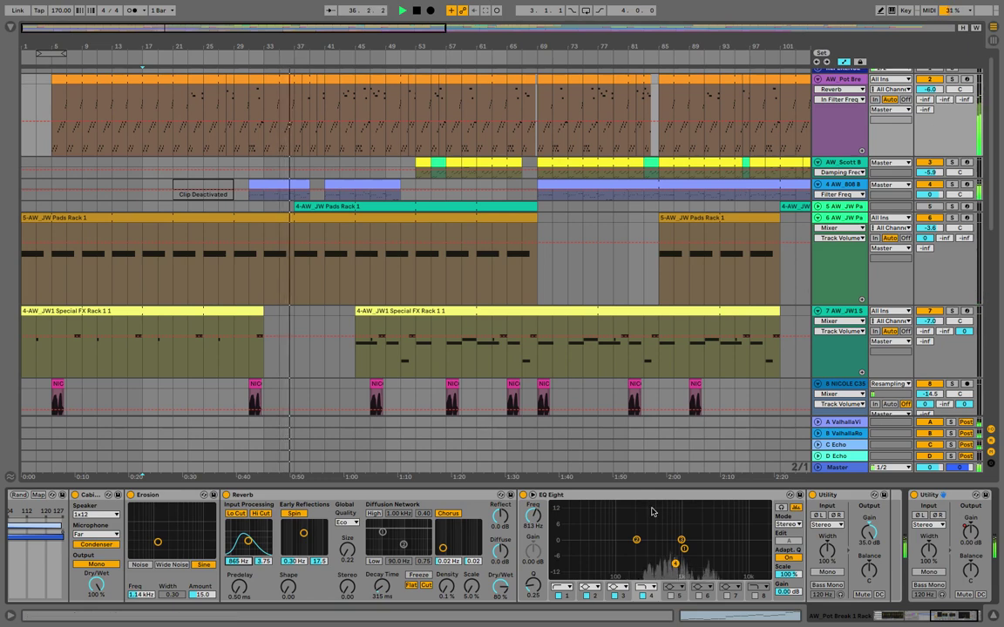
# Show the browser and set the Pot Break track's send B to -10.0 dB
pyautogui.press('super+alt+b')
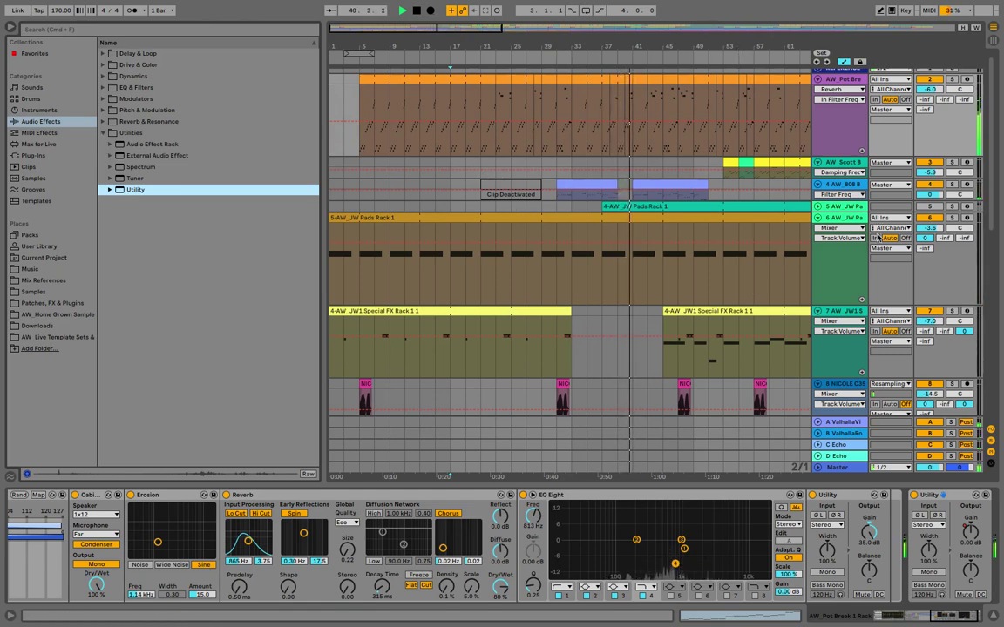
pyautogui.click(841, 145)
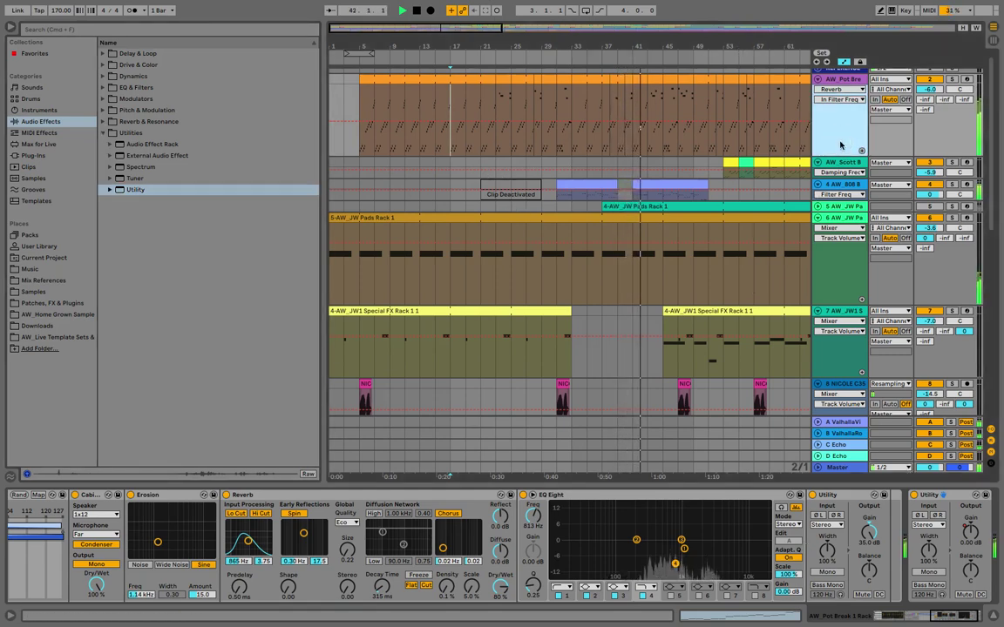
pyautogui.moveTo(945, 99); pyautogui.dragTo(945, 100)
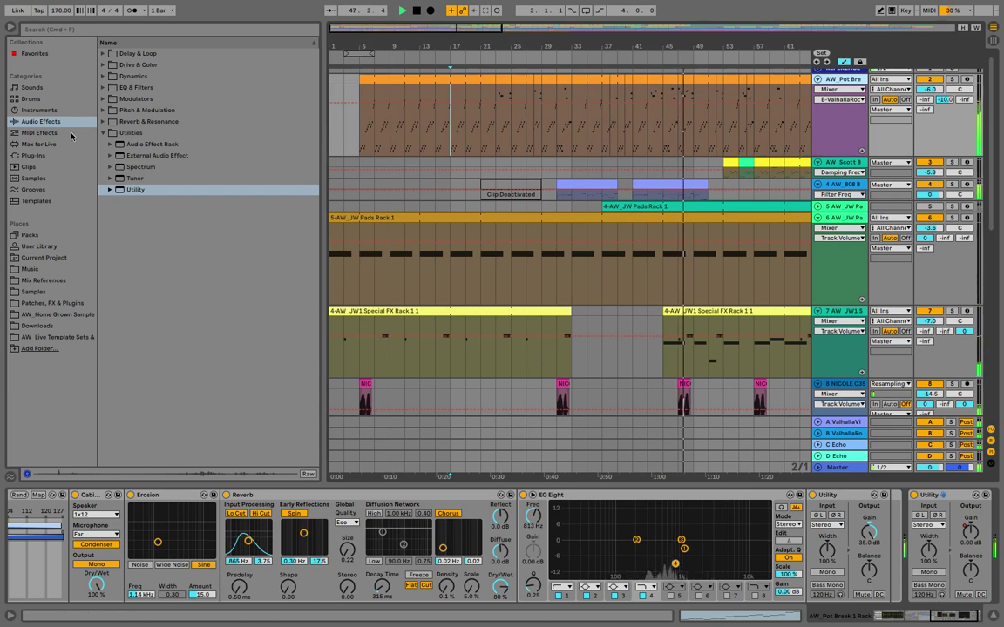
# Add an Auto Pan from the Pitch & Modulation folder and place it at the end of the drum rack's chain, after the 35 dB Utility
pyautogui.click(117, 122)
pyautogui.click(119, 110)
pyautogui.click(119, 119)
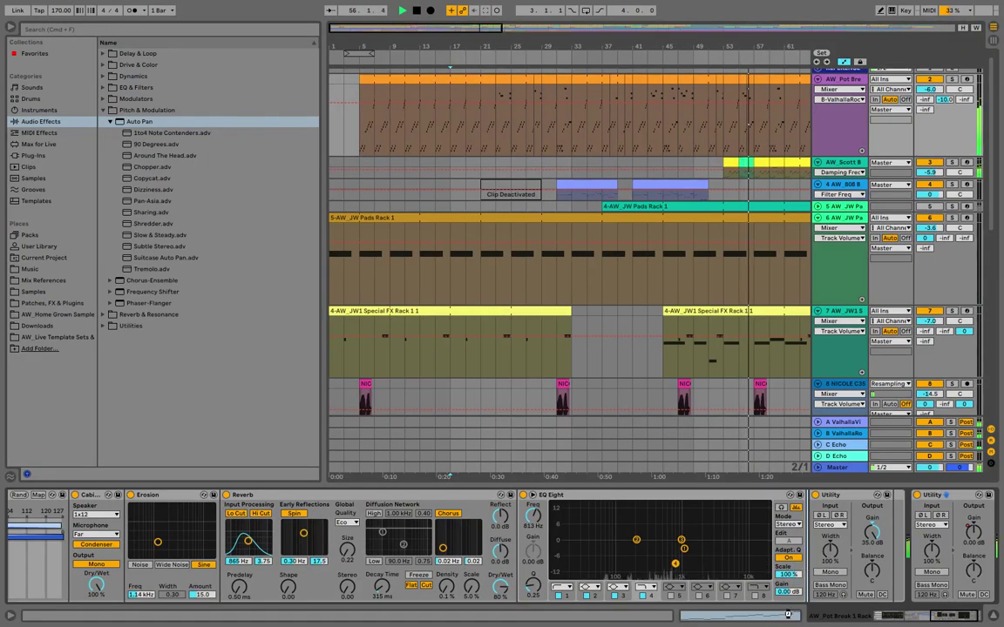
pyautogui.moveTo(788, 614); pyautogui.dragTo(791, 543)
pyautogui.moveTo(678, 494)
pyautogui.mouseDown()
pyautogui.moveTo(773, 499)
pyautogui.moveTo(841, 538)
pyautogui.moveTo(831, 533)
pyautogui.mouseUp()
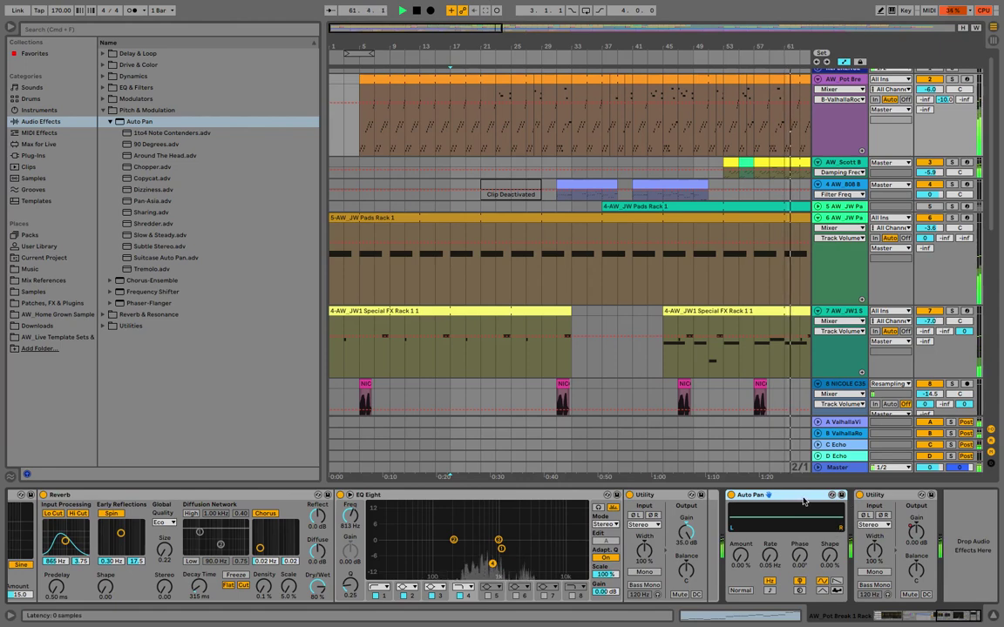
pyautogui.moveTo(803, 496); pyautogui.dragTo(707, 512)
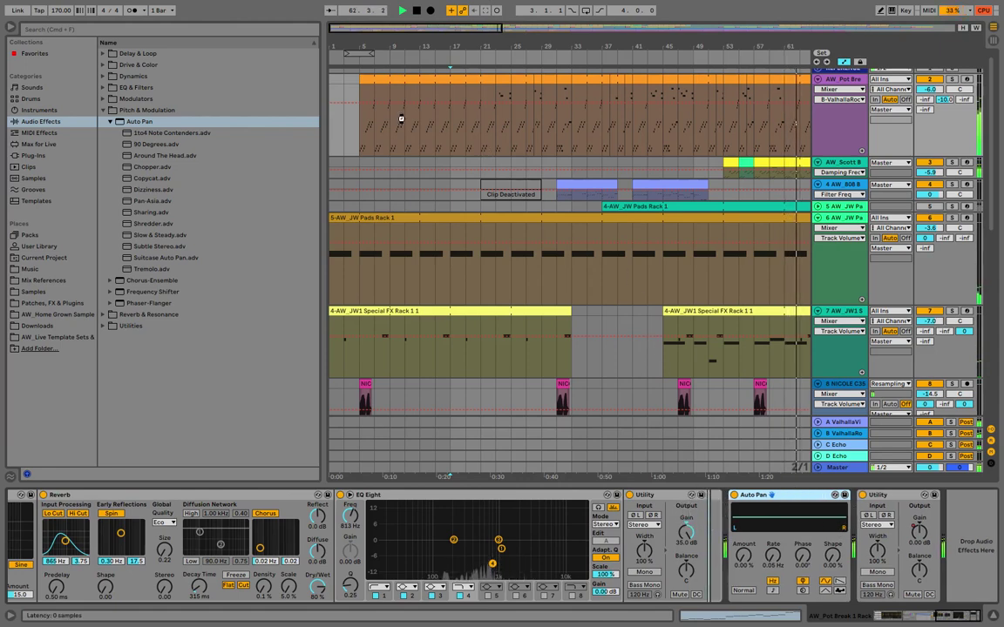
# Replay from bar 5 and set the Auto Pan to 100% amount, 0.15 Hz rate and 180° phase
pyautogui.click(354, 142)
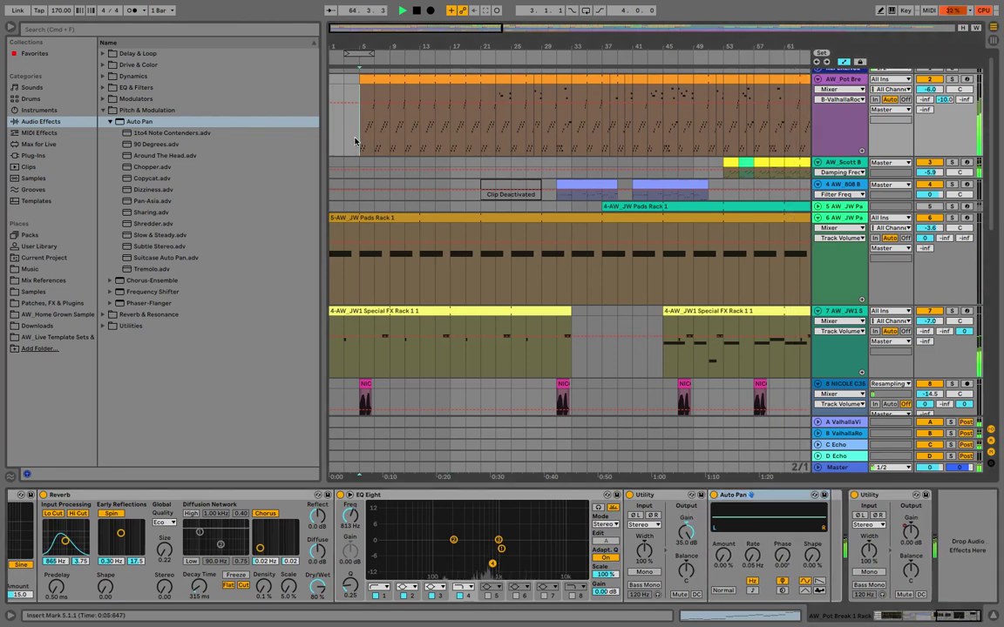
pyautogui.press('space')
pyautogui.press('space')
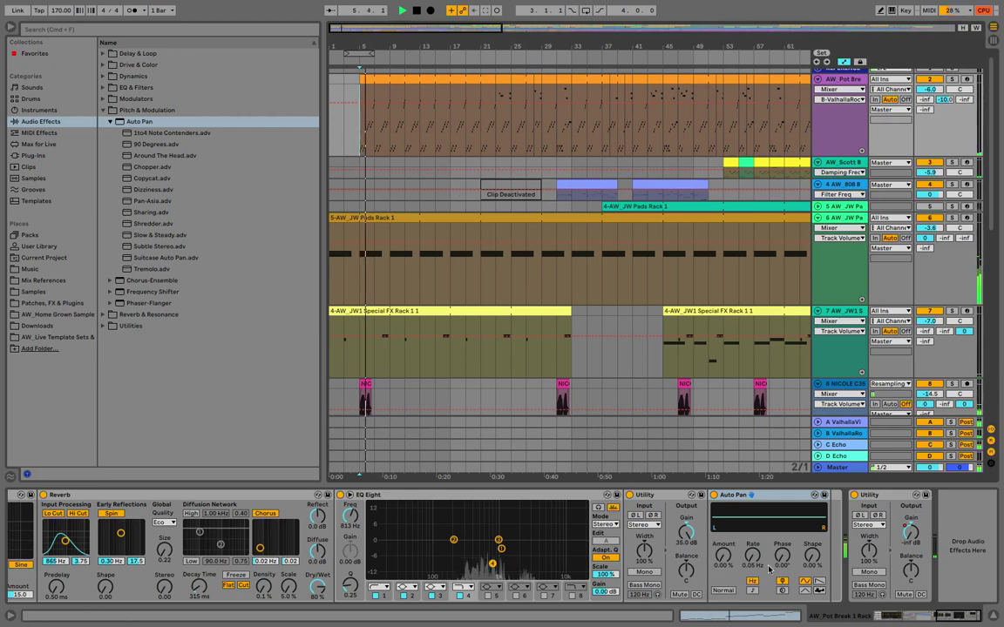
pyautogui.click(724, 556)
pyautogui.moveTo(724, 556); pyautogui.dragTo(724, 475)
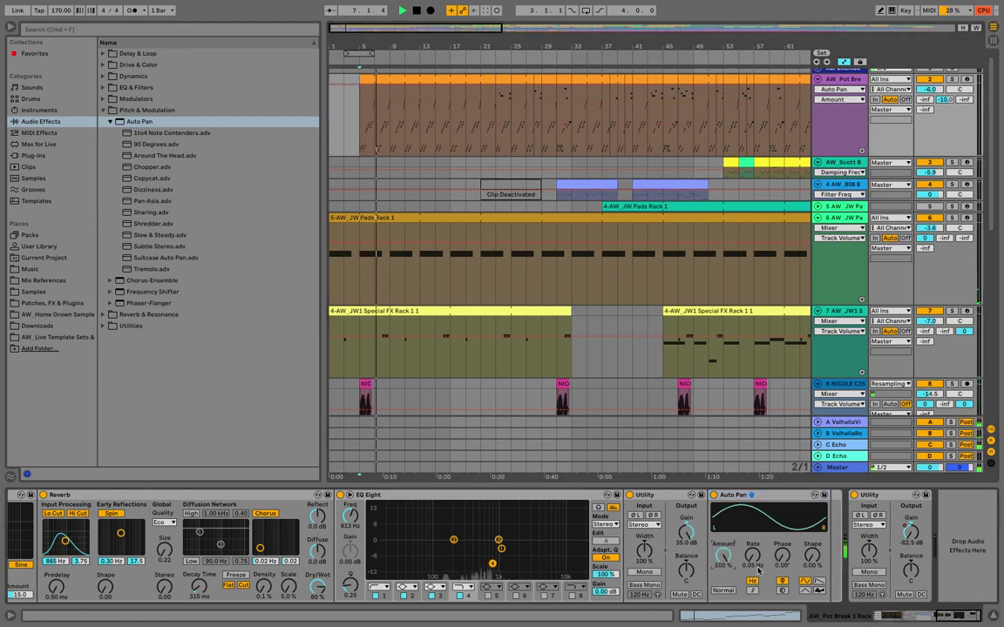
pyautogui.moveTo(783, 556); pyautogui.dragTo(755, 533)
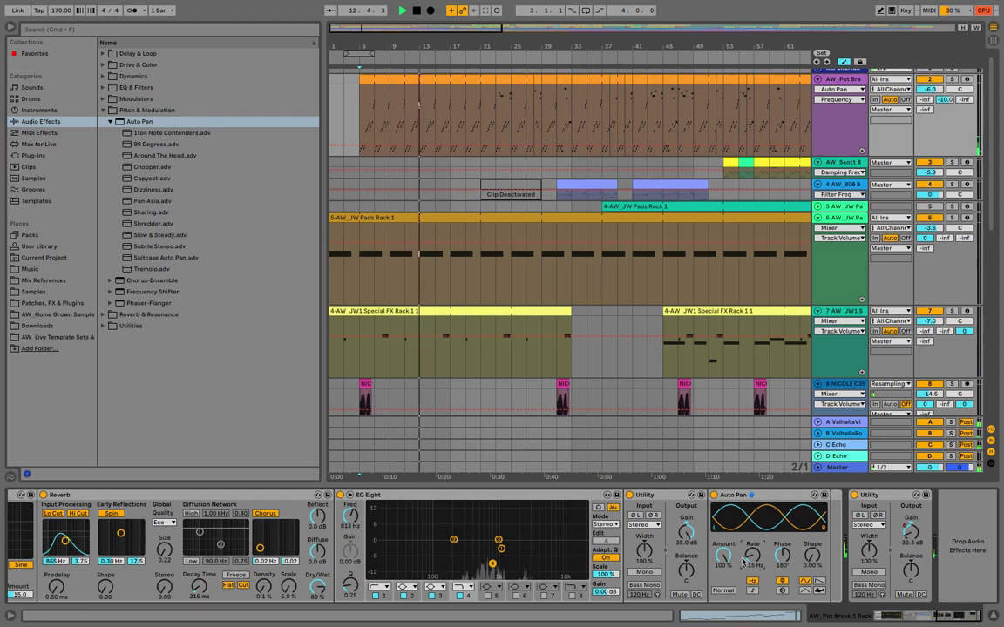
# Set the Auto Pan's phase to 90°, shape to 27%, amount to 67.5% and rate to 0.30 Hz
pyautogui.click(783, 556)
pyautogui.write('9')
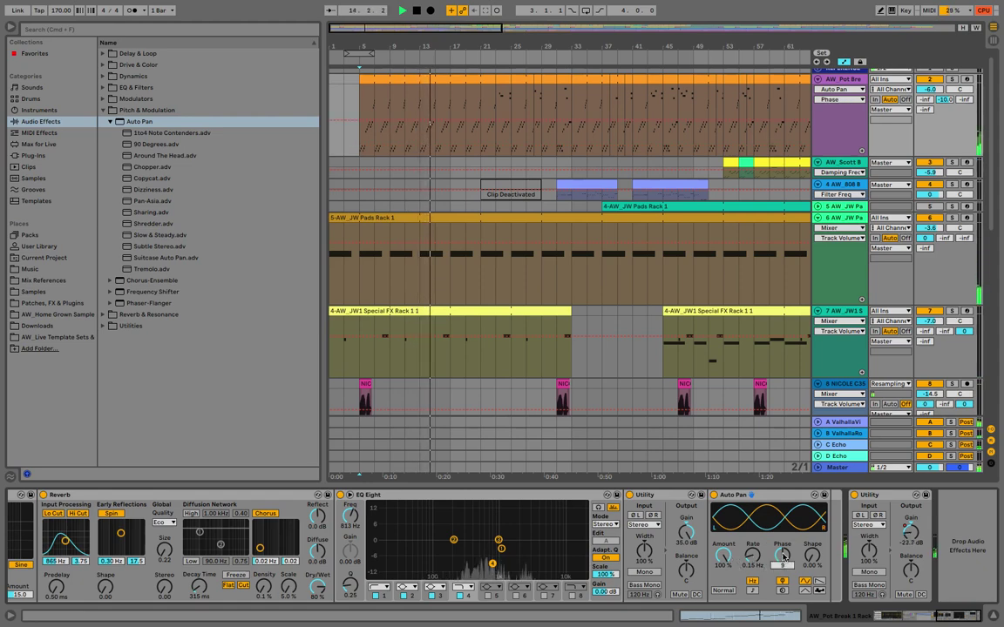
pyautogui.write('0')
pyautogui.press('Return')
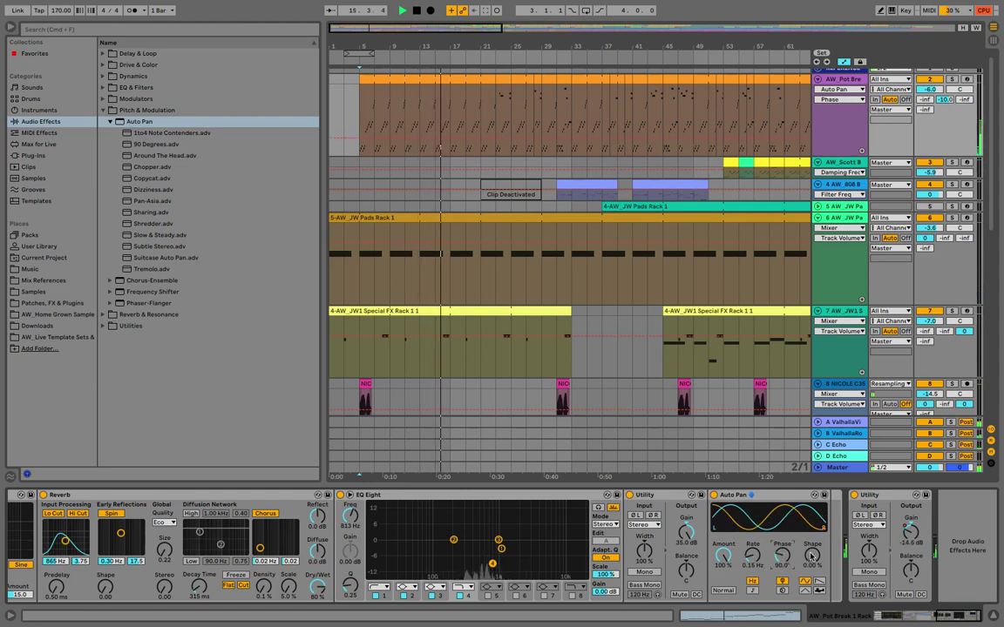
pyautogui.moveTo(812, 556); pyautogui.dragTo(811, 532)
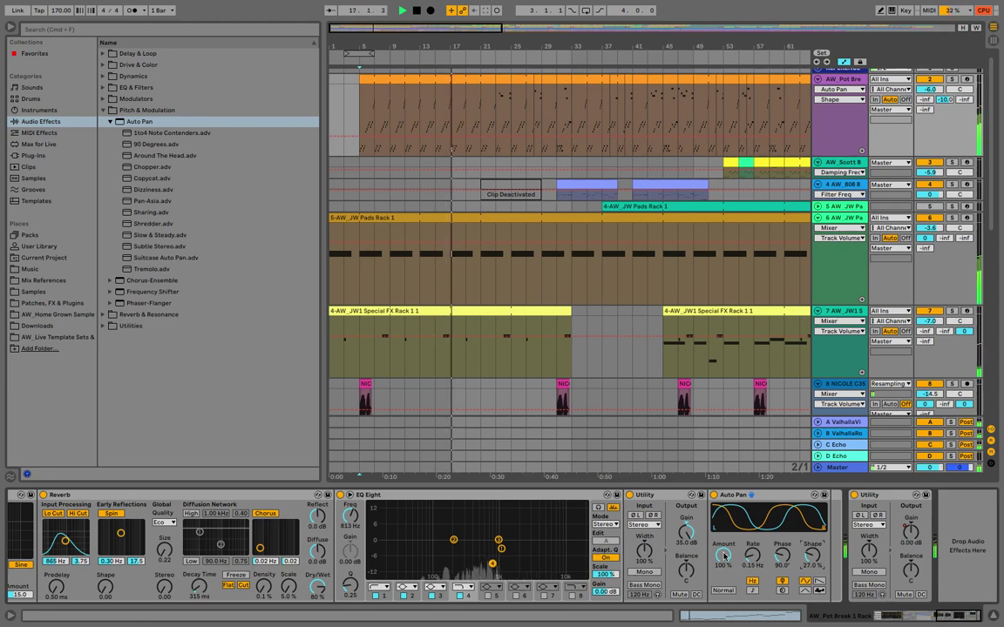
pyautogui.moveTo(723, 555); pyautogui.dragTo(752, 547)
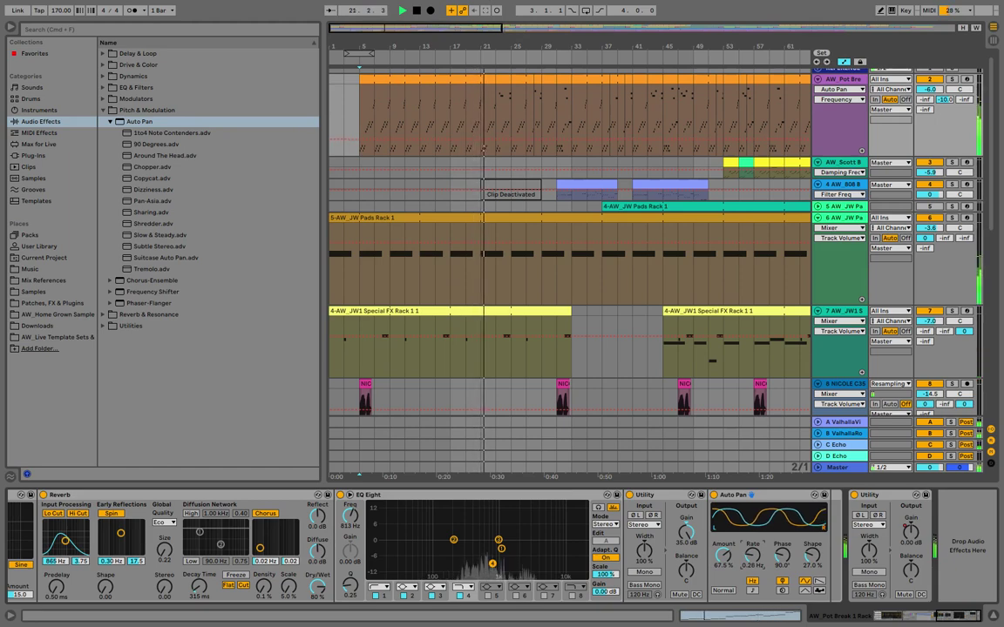
# Set the Reverb's decay time to 200 ms and its dry/wet mix to 60%
pyautogui.moveTo(203, 588); pyautogui.dragTo(203, 602)
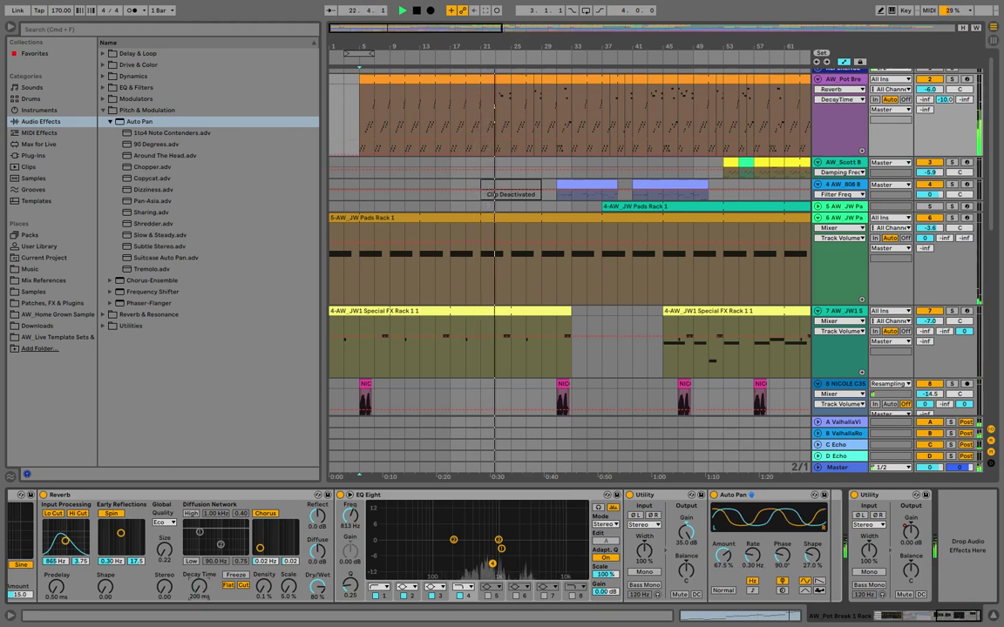
pyautogui.moveTo(317, 587); pyautogui.dragTo(315, 598)
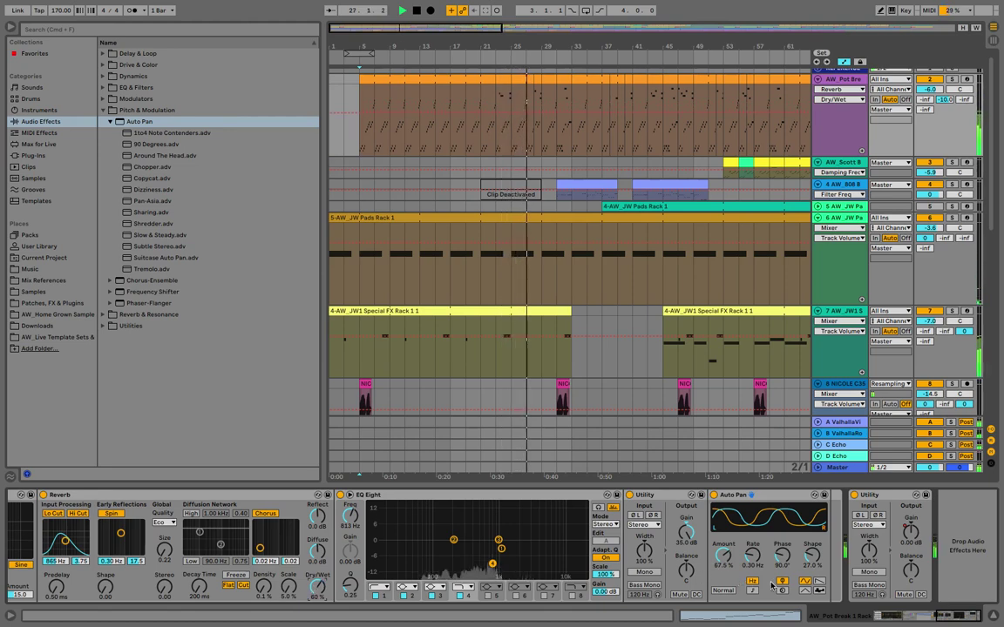
# Slow the Auto Pan's rate to 0.05 Hz, reduce its amount to 32.5% and replay from bar 13
pyautogui.moveTo(751, 555); pyautogui.dragTo(753, 566)
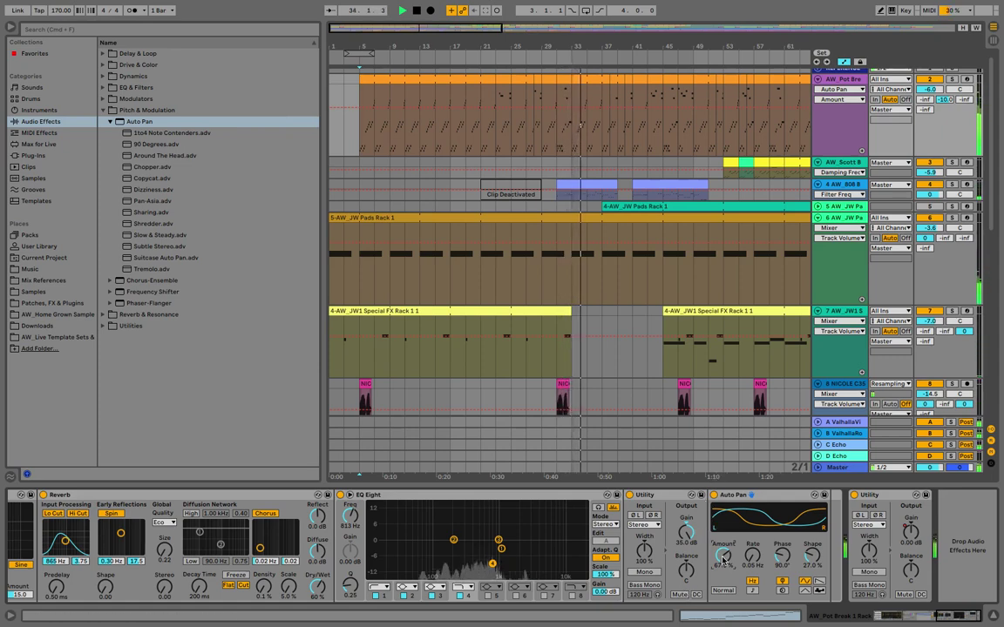
pyautogui.press('space')
pyautogui.press('space')
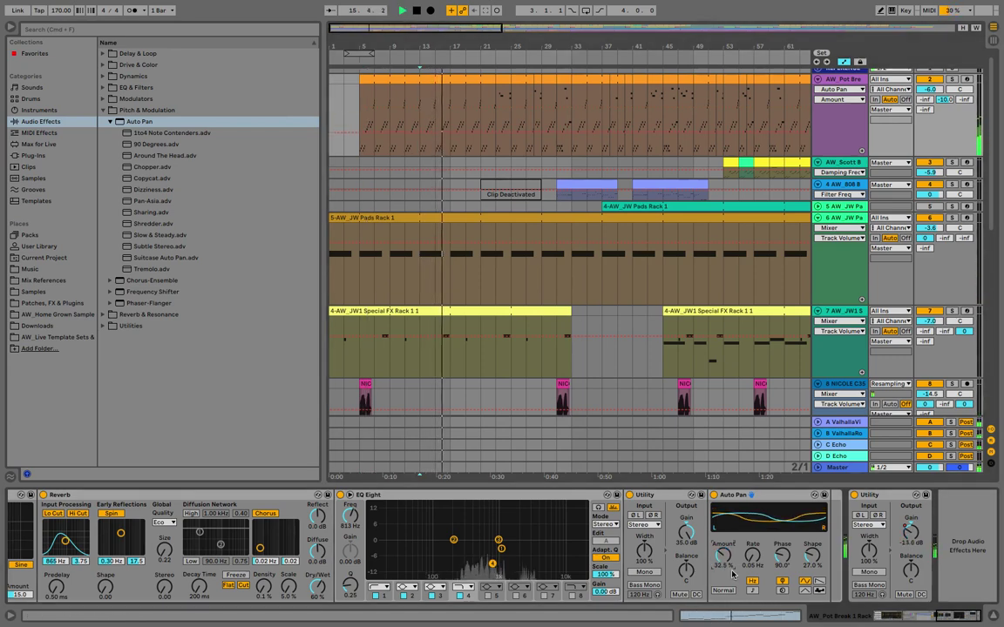
# Switch the Auto Pan to the random waveform with a rate of 3.85 Hz and an amount of 17.5%
pyautogui.click(818, 590)
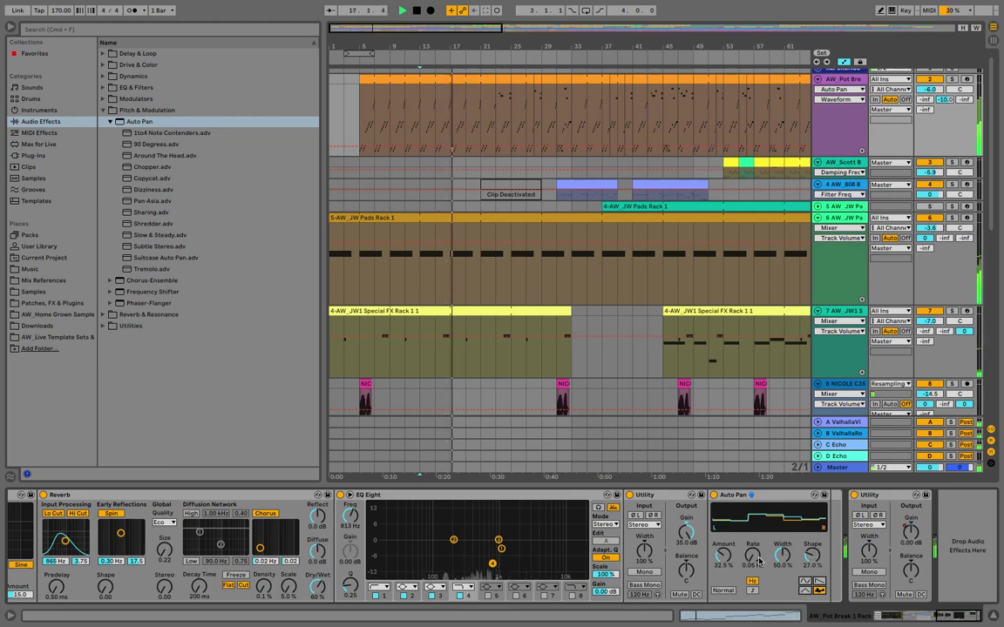
pyautogui.moveTo(752, 556); pyautogui.dragTo(752, 514)
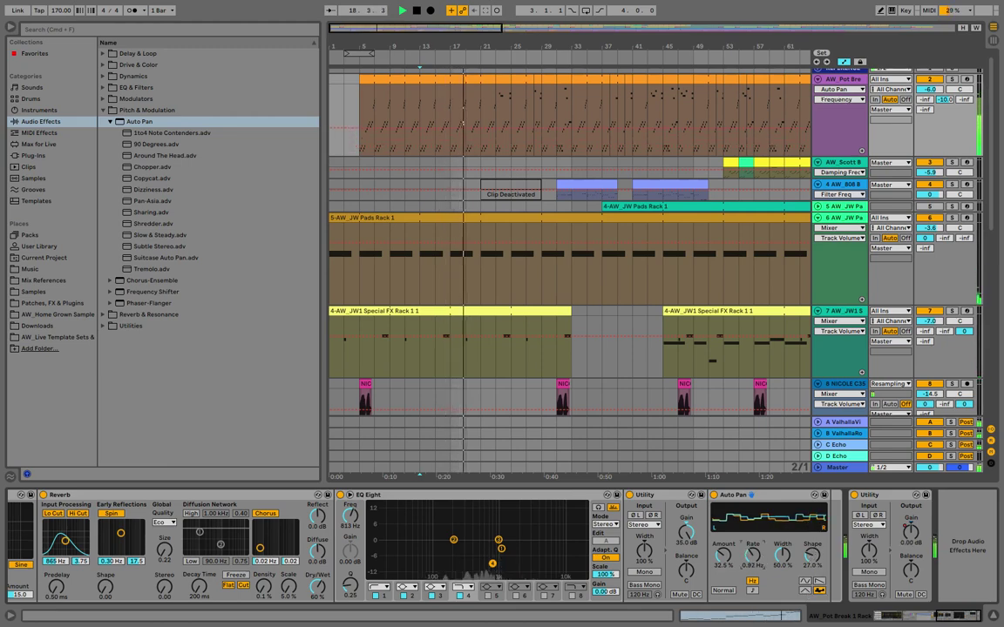
pyautogui.moveTo(722, 554); pyautogui.dragTo(722, 520)
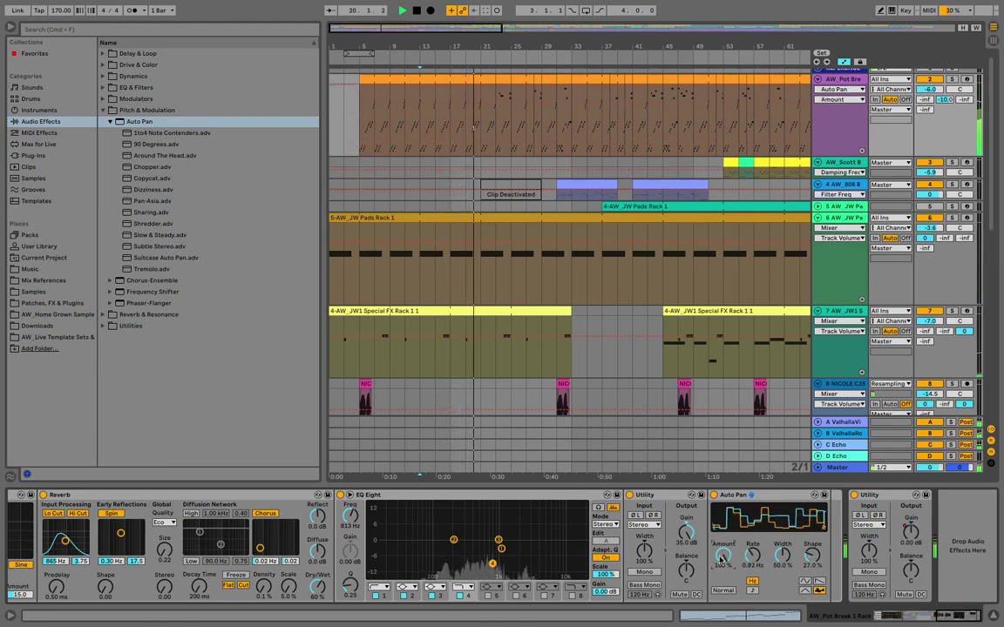
pyautogui.moveTo(752, 556)
pyautogui.mouseDown()
pyautogui.moveTo(752, 522)
pyautogui.moveTo(752, 548)
pyautogui.mouseUp()
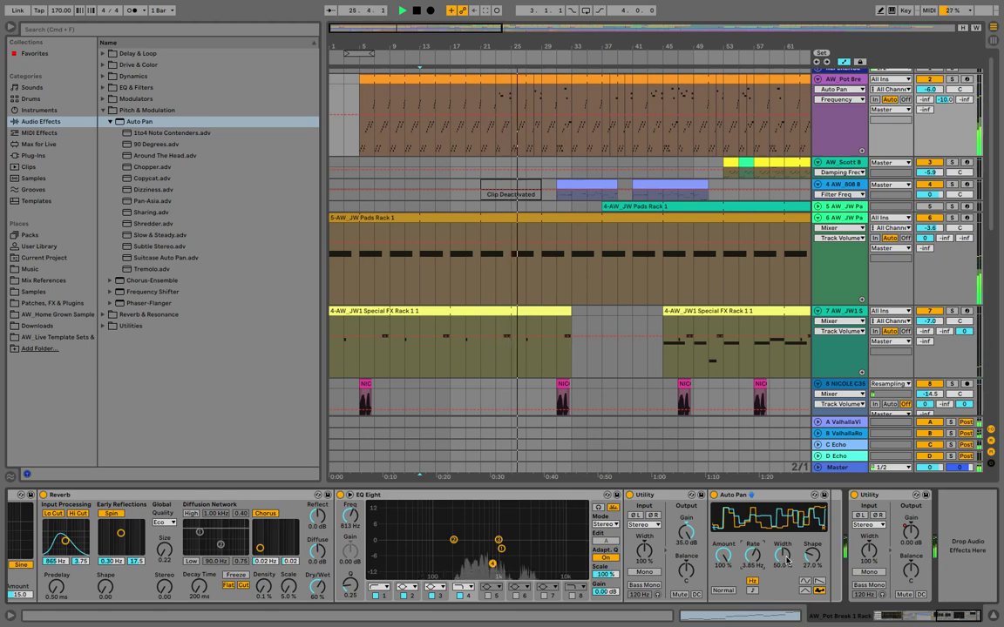
pyautogui.moveTo(722, 555); pyautogui.dragTo(723, 570)
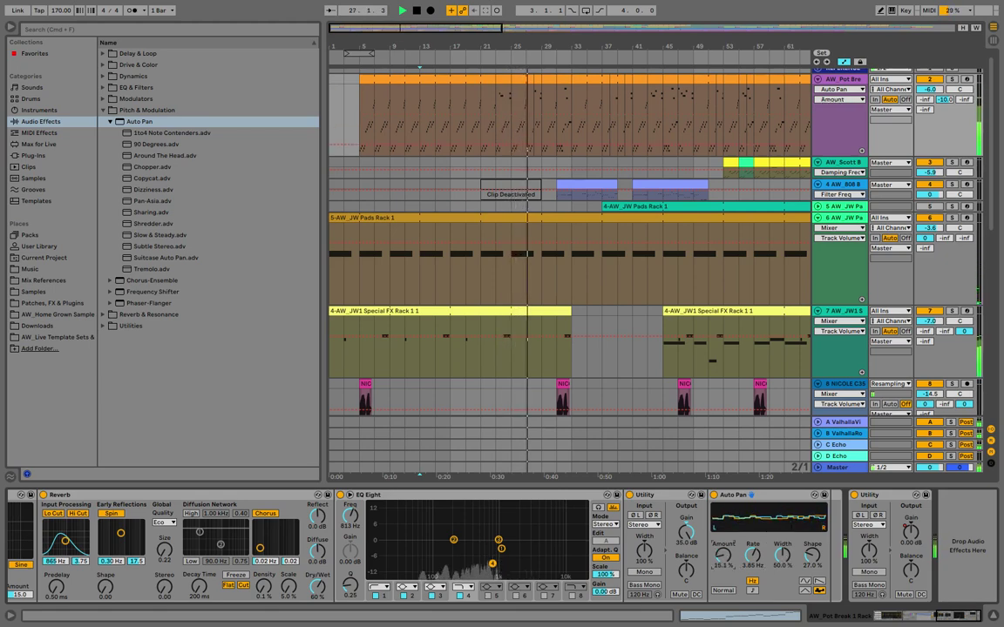
# Delete the Auto Pan from the drum rack's chain
pyautogui.click(722, 504)
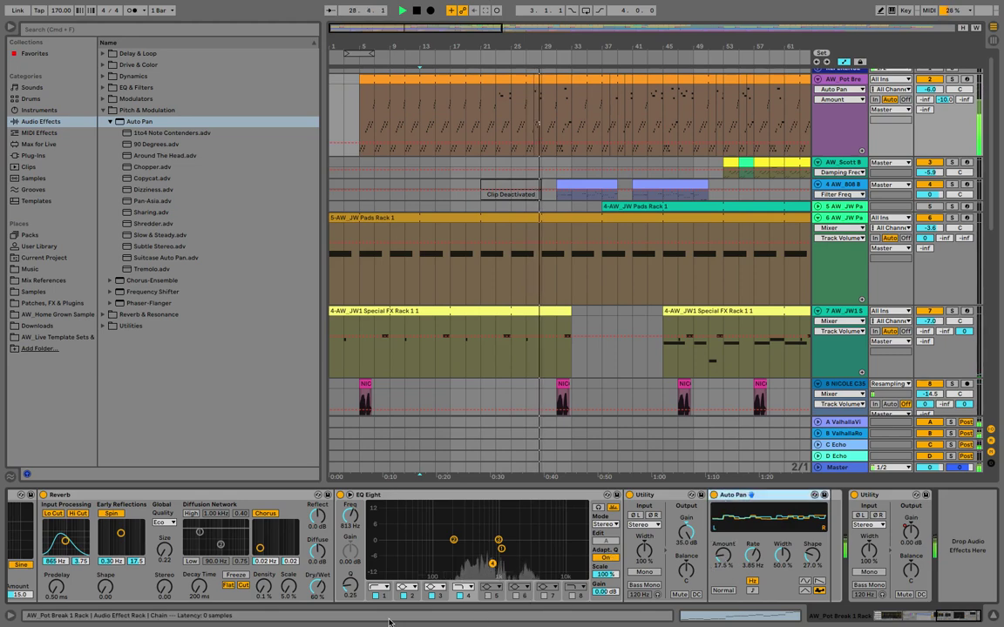
pyautogui.press('Delete')
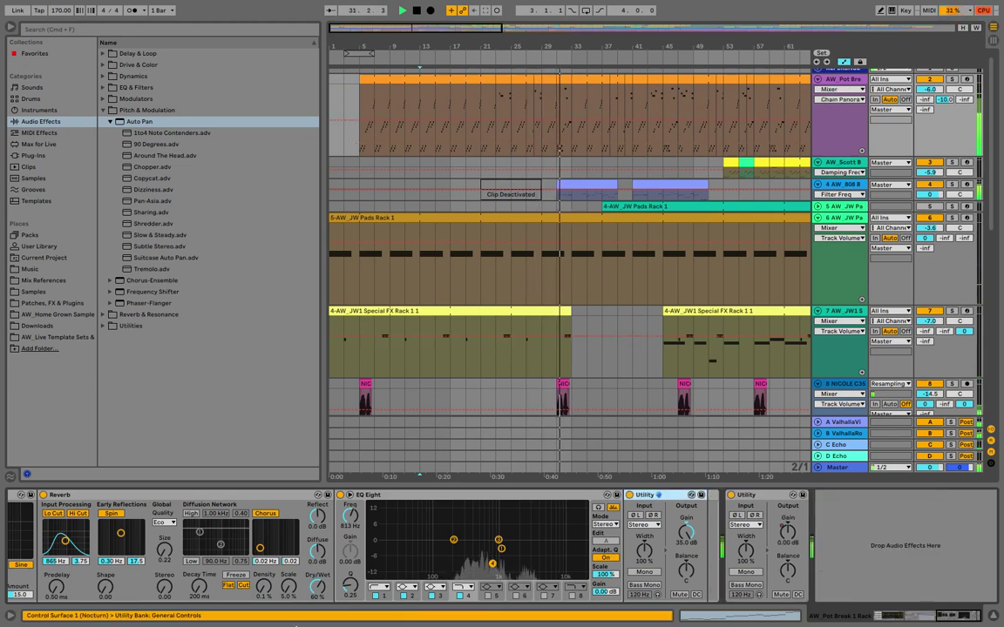
# Turn off the Reverb in the drum rack and replay from bar 13
pyautogui.hscroll(-5, 305, 558)
pyautogui.click(316, 496)
pyautogui.press('space')
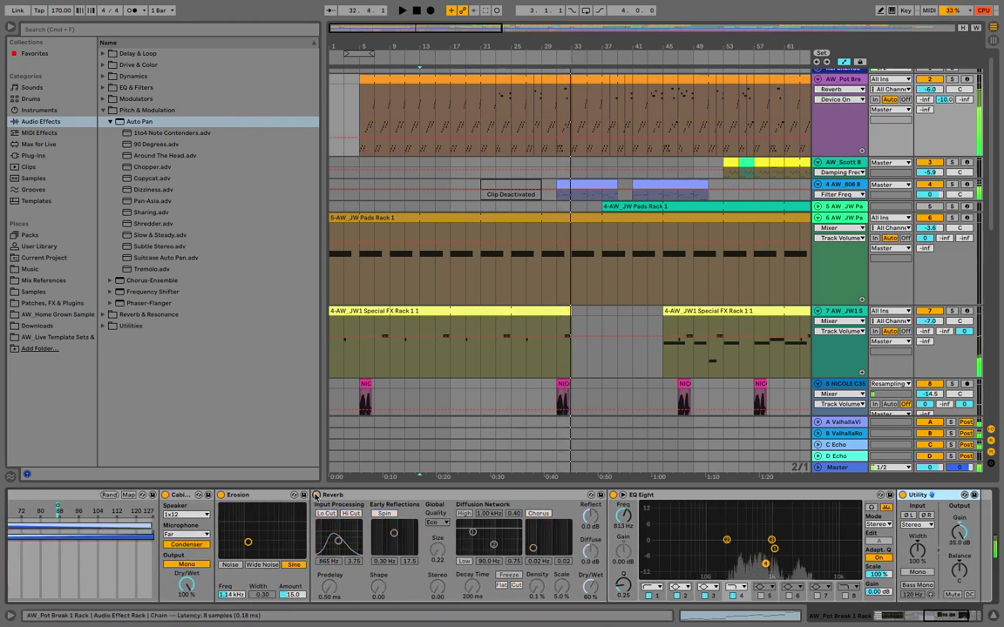
pyautogui.press('space')
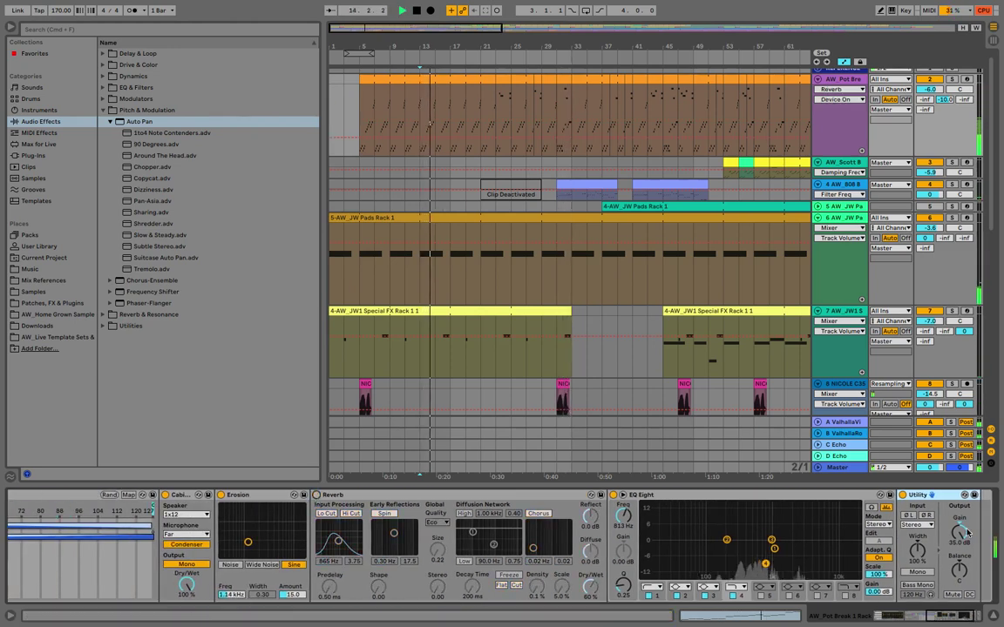
# Audition the Utility at 0 dB gain, set its gain to 25 dB and toggle Erosion to compare
pyautogui.moveTo(967, 532)
pyautogui.mouseDown()
pyautogui.moveTo(967, 558)
pyautogui.moveTo(960, 552)
pyautogui.mouseUp()
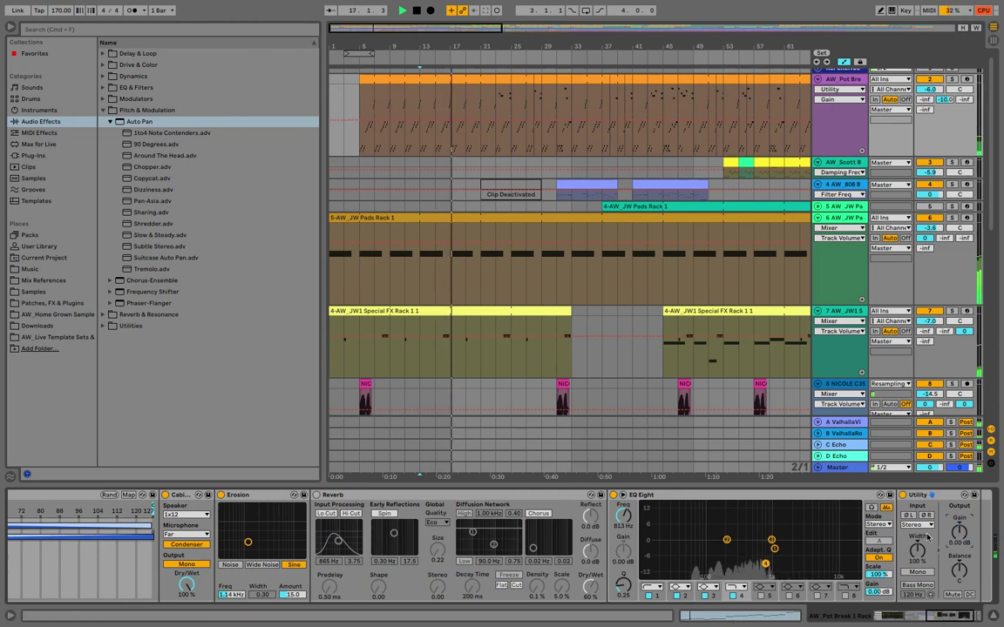
pyautogui.rightClick(959, 533)
pyautogui.click(959, 537)
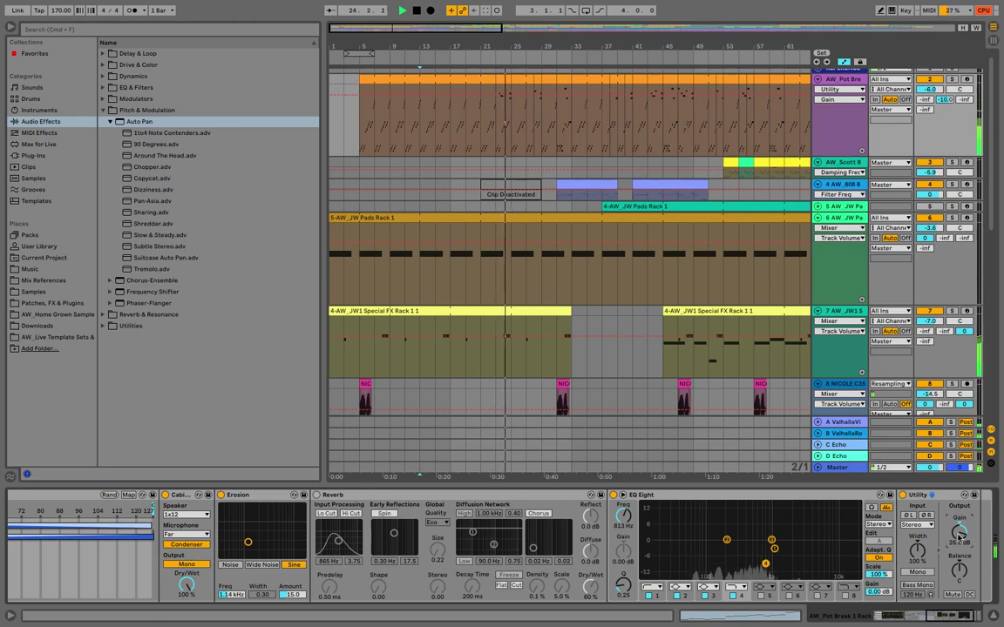
pyautogui.click(220, 495)
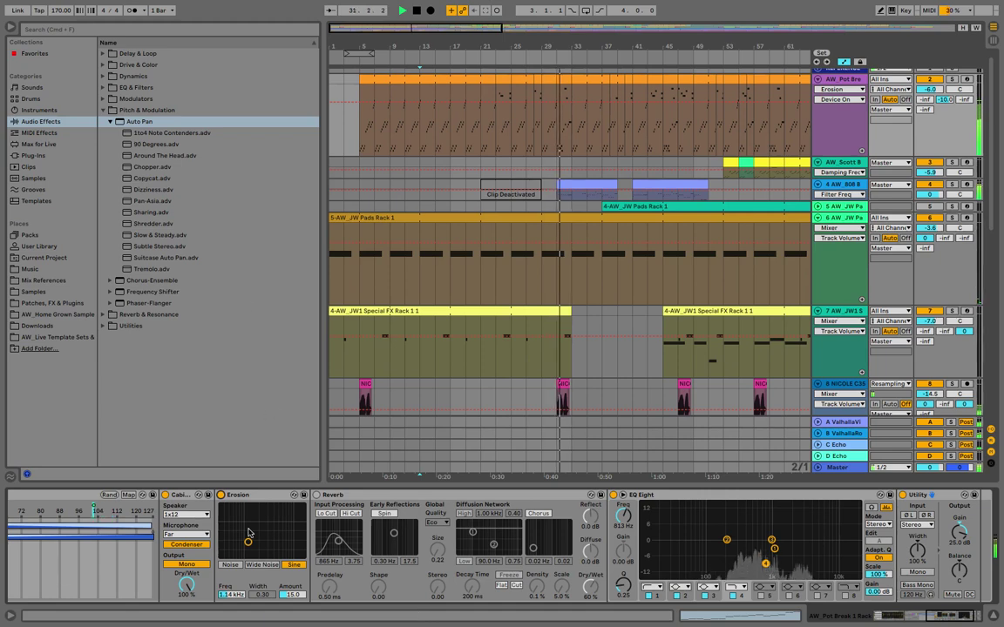
# Add a Drum Buss from the Drive & Color effects ahead of the Audio Effect Rack on the Pot Break track
pyautogui.click(12, 27)
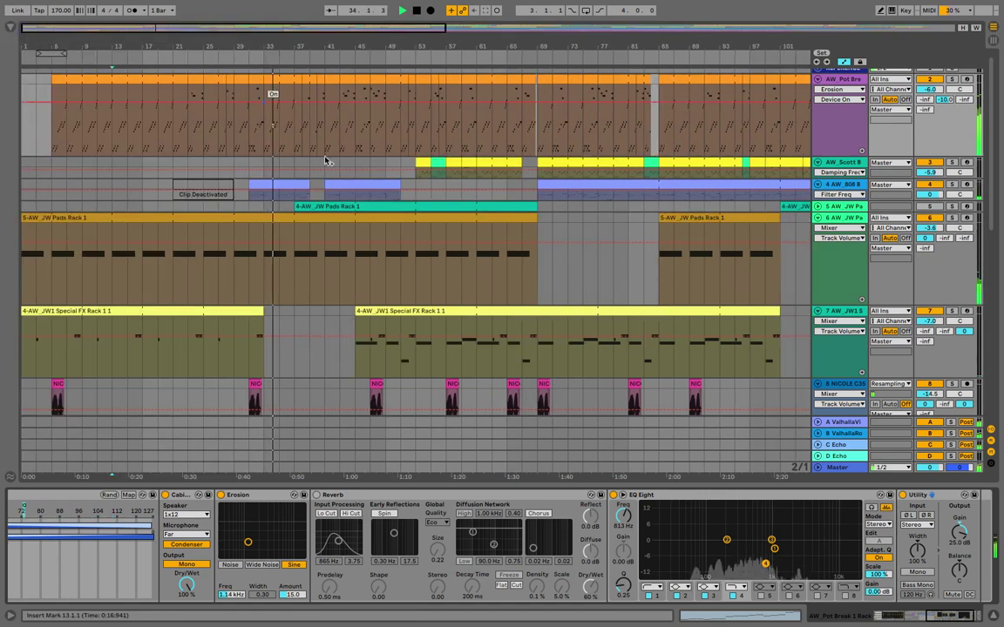
pyautogui.hscroll(-12, 435, 550)
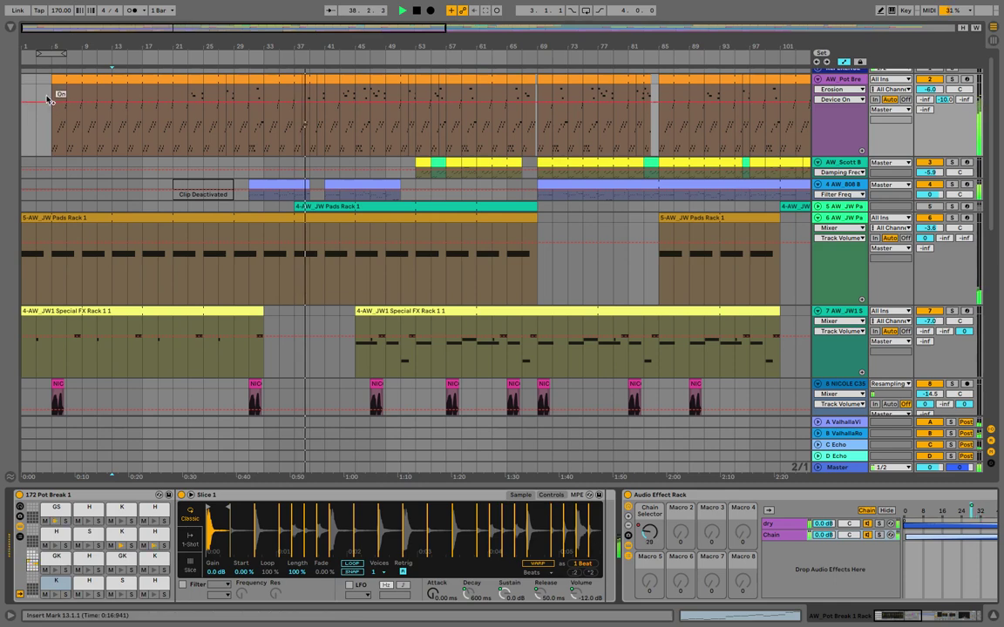
pyautogui.click(10, 25)
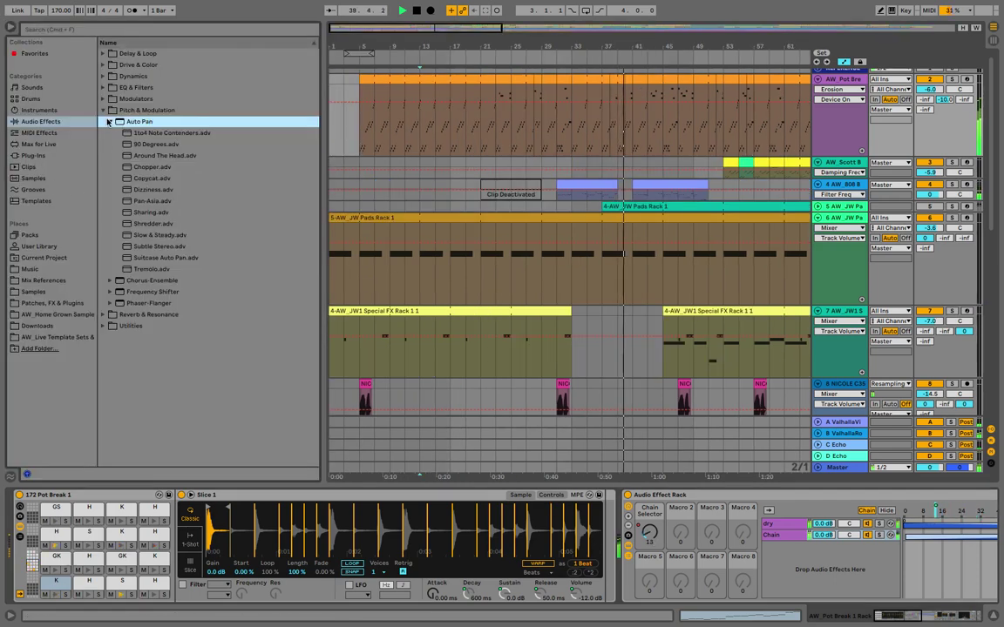
pyautogui.click(104, 78)
pyautogui.click(131, 65)
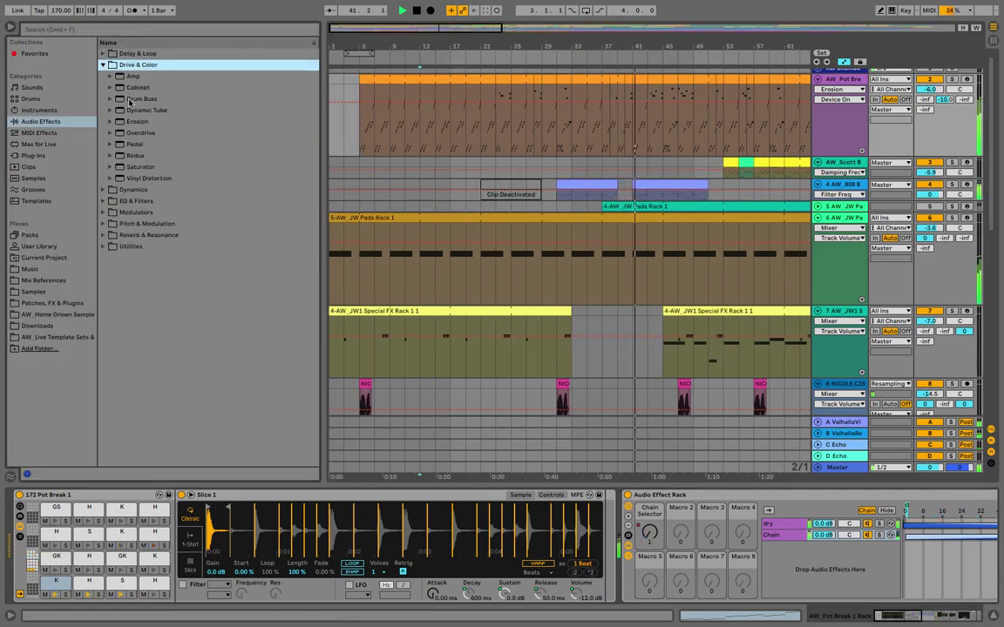
pyautogui.moveTo(137, 100); pyautogui.dragTo(627, 566)
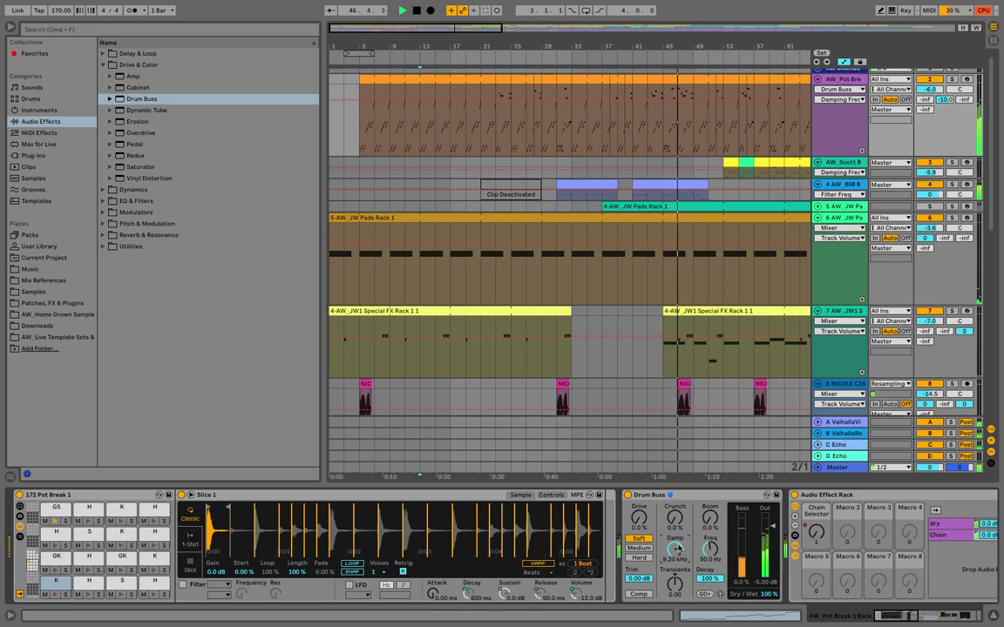
# Set the Drum Buss's crunch to 35% and dry/wet to 70%, bypassing it once to compare the mixer levels
pyautogui.moveTo(674, 517); pyautogui.dragTo(675, 492)
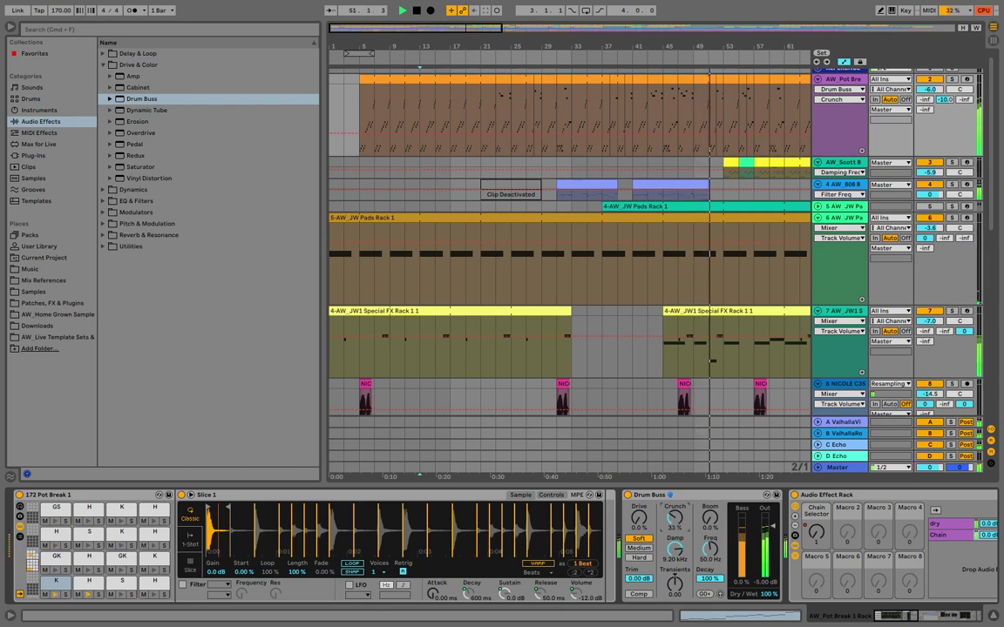
pyautogui.moveTo(767, 595); pyautogui.dragTo(768, 612)
pyautogui.press('Tab')
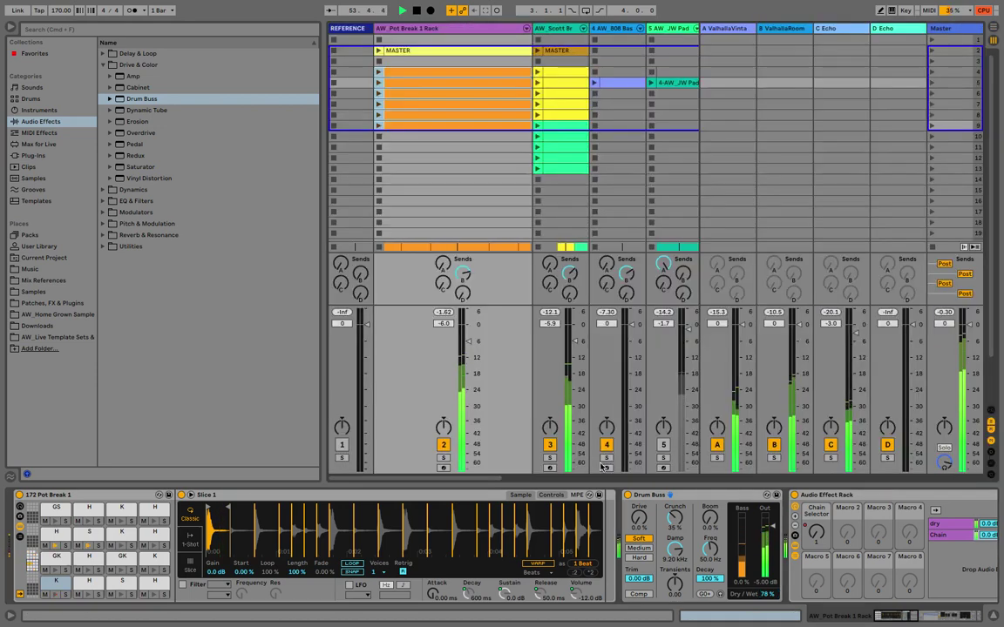
pyautogui.click(627, 495)
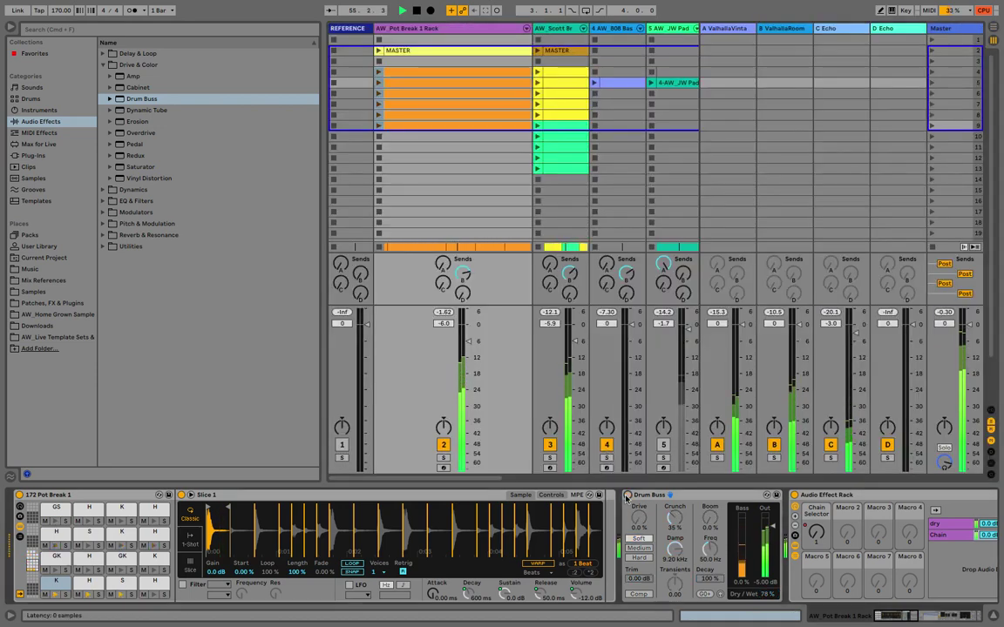
pyautogui.click(626, 495)
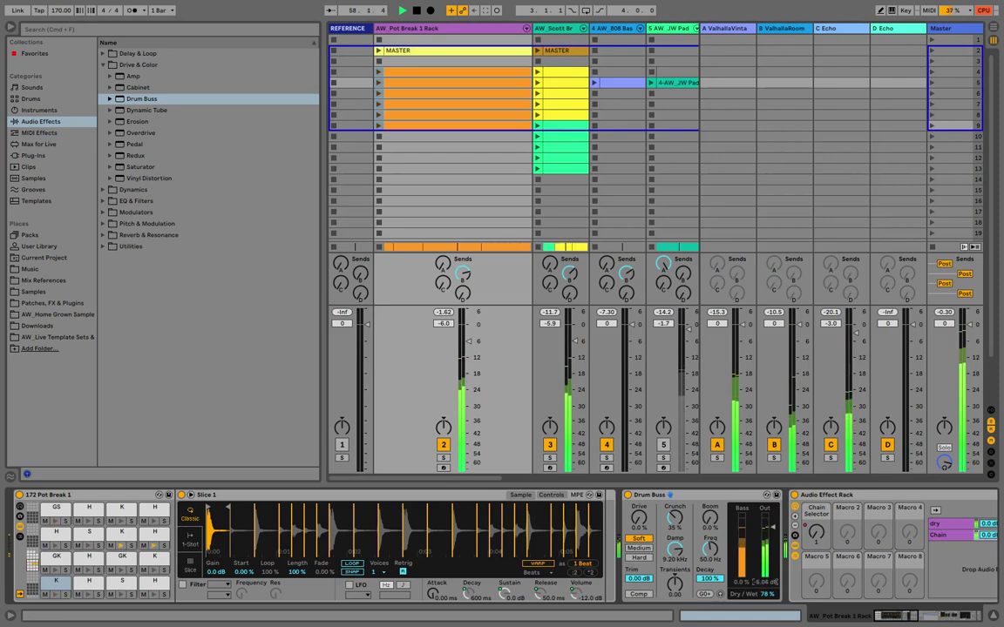
pyautogui.moveTo(767, 595); pyautogui.dragTo(768, 601)
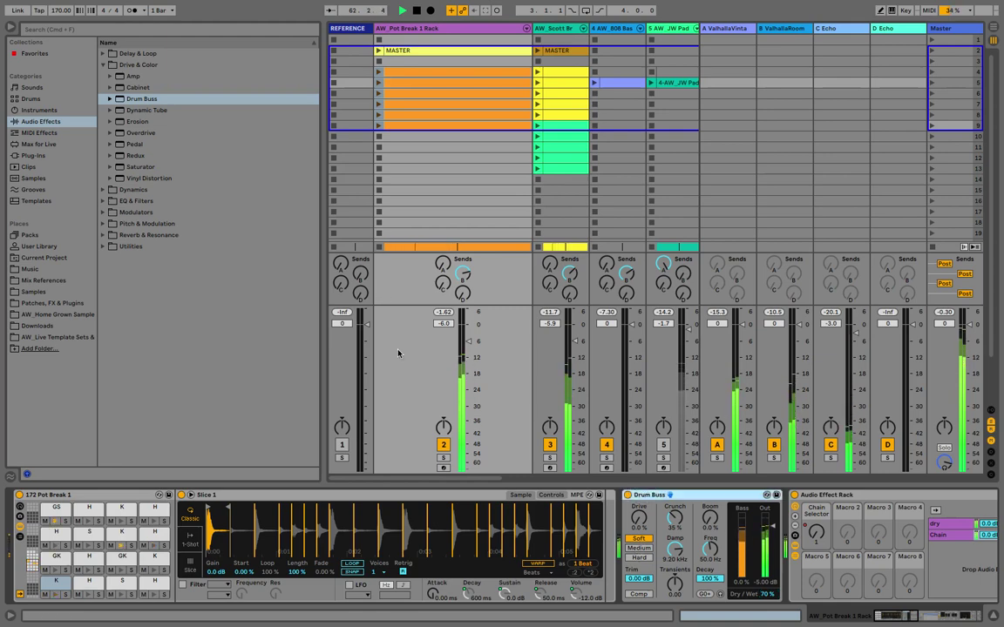
pyautogui.hotkey('ctrl', 'alt', 'b')
pyautogui.press('Tab')
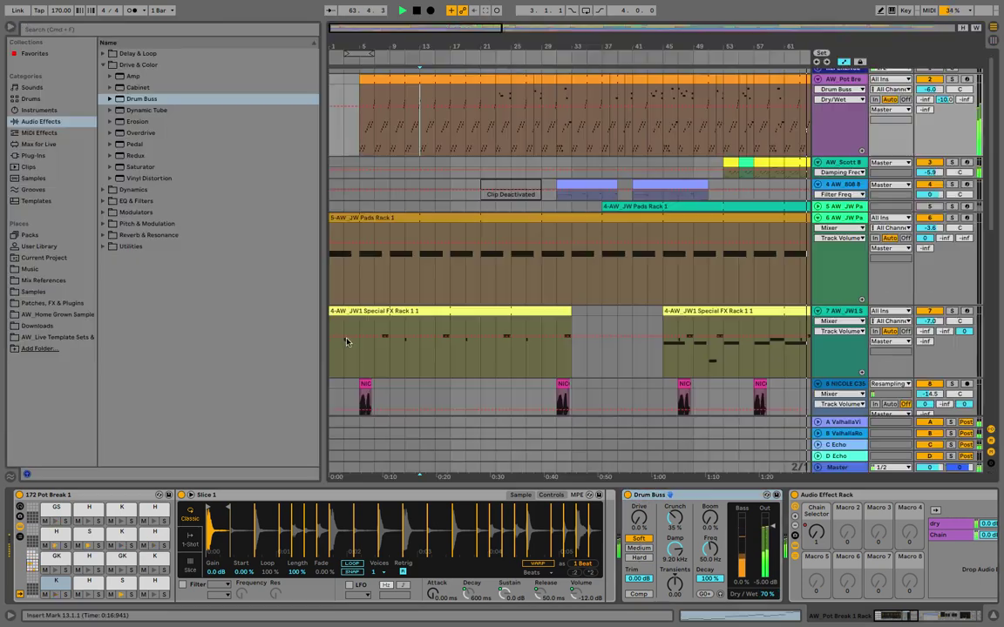
# Examine the Pot Break's Chain Selector automation across the whole arrangement and play from bar 47
pyautogui.press('a')
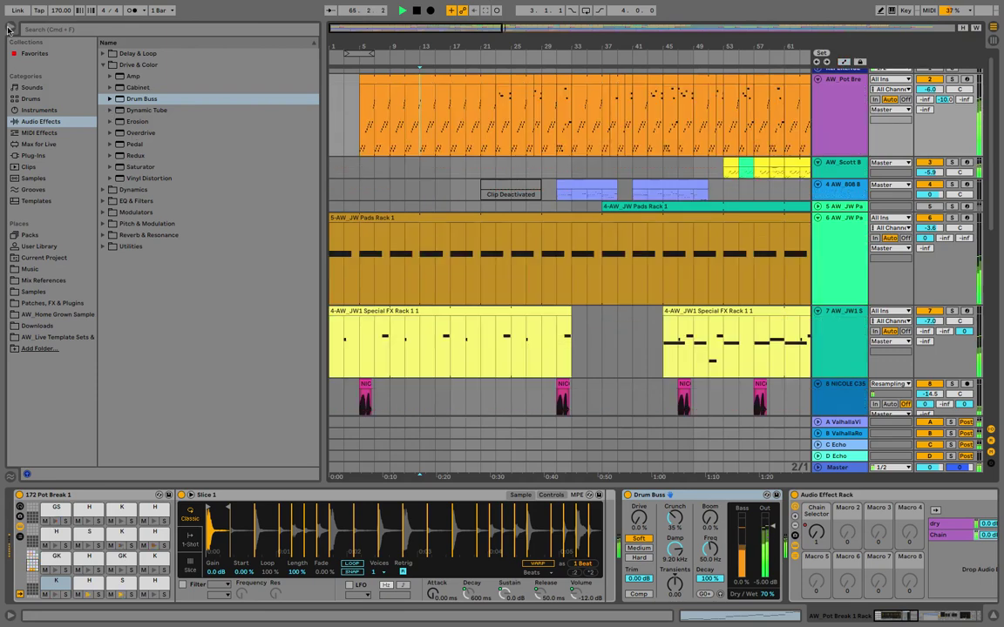
pyautogui.click(10, 29)
pyautogui.moveTo(100, 41); pyautogui.dragTo(99, 33)
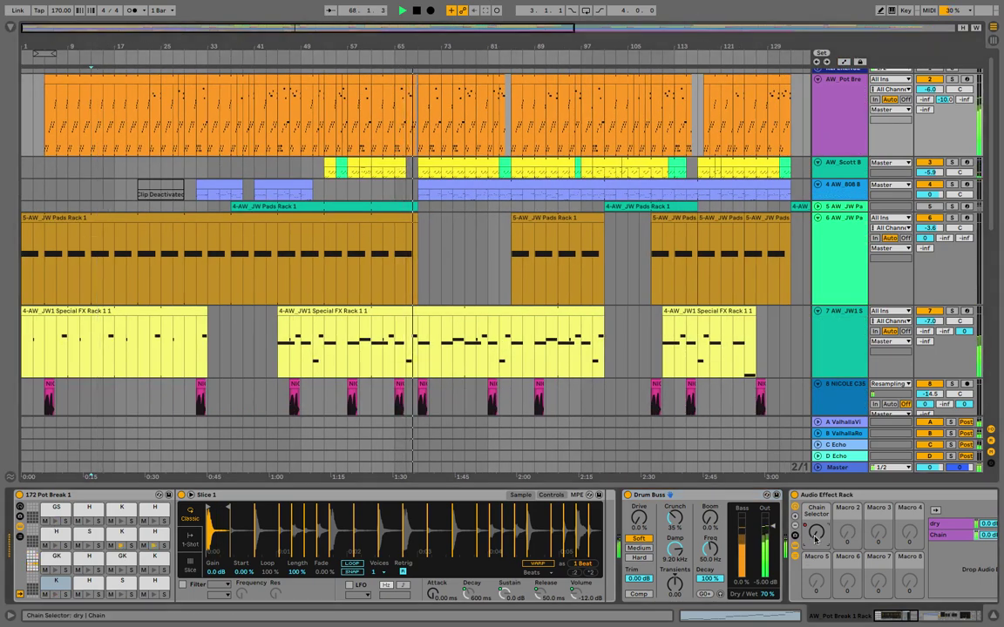
pyautogui.hscroll(4, 815, 540)
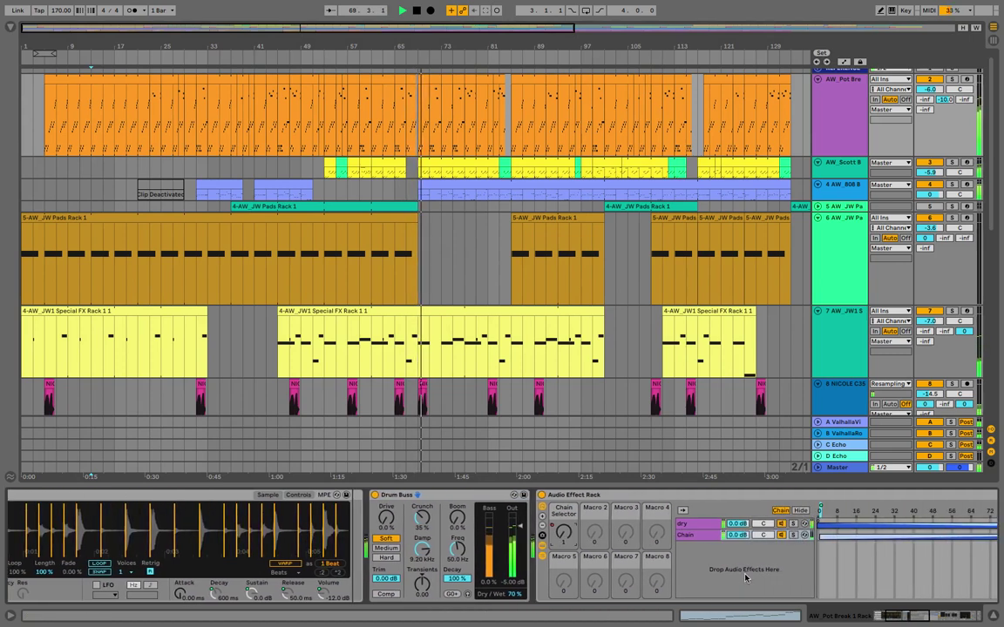
pyautogui.press('a')
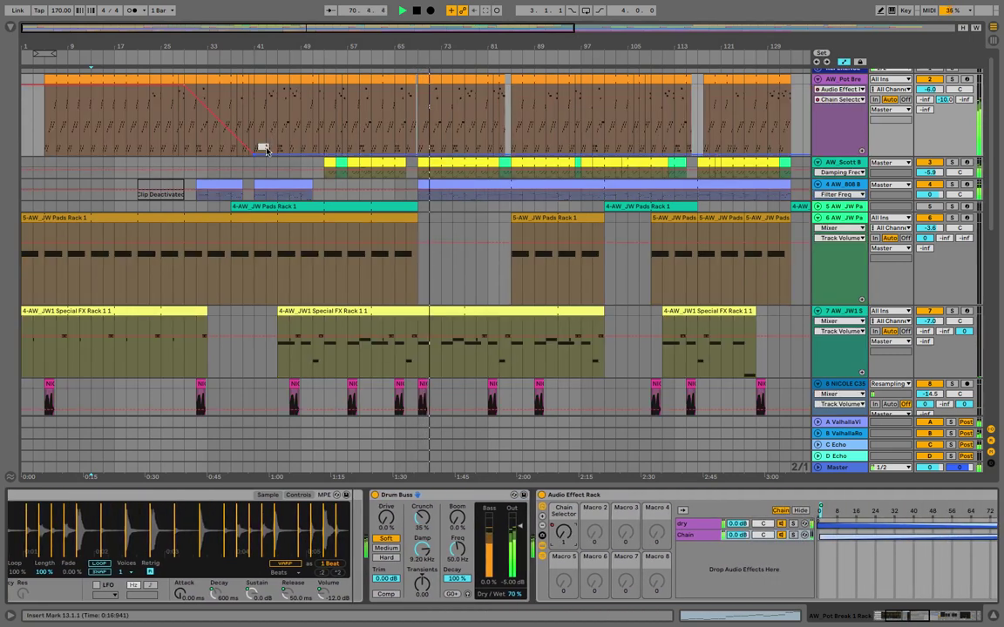
pyautogui.scroll(1, 308, 144)
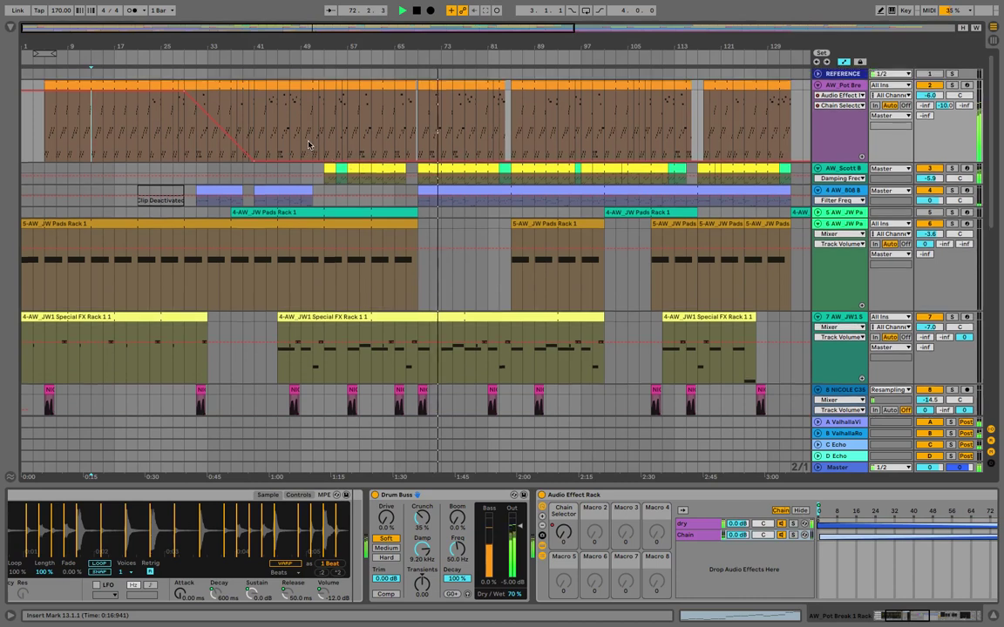
pyautogui.click(292, 121)
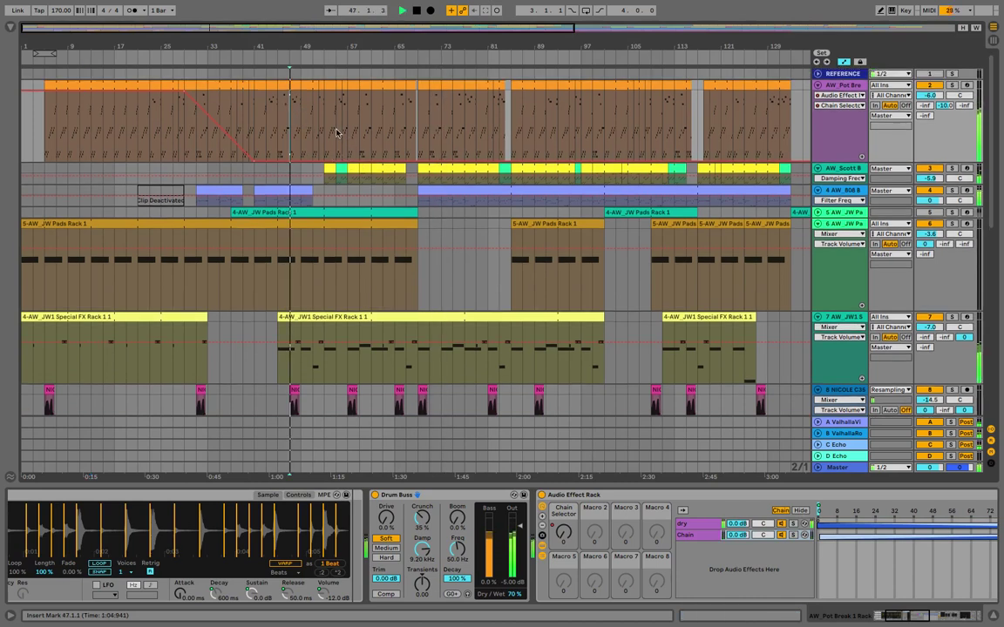
pyautogui.scroll(-1, 340, 138)
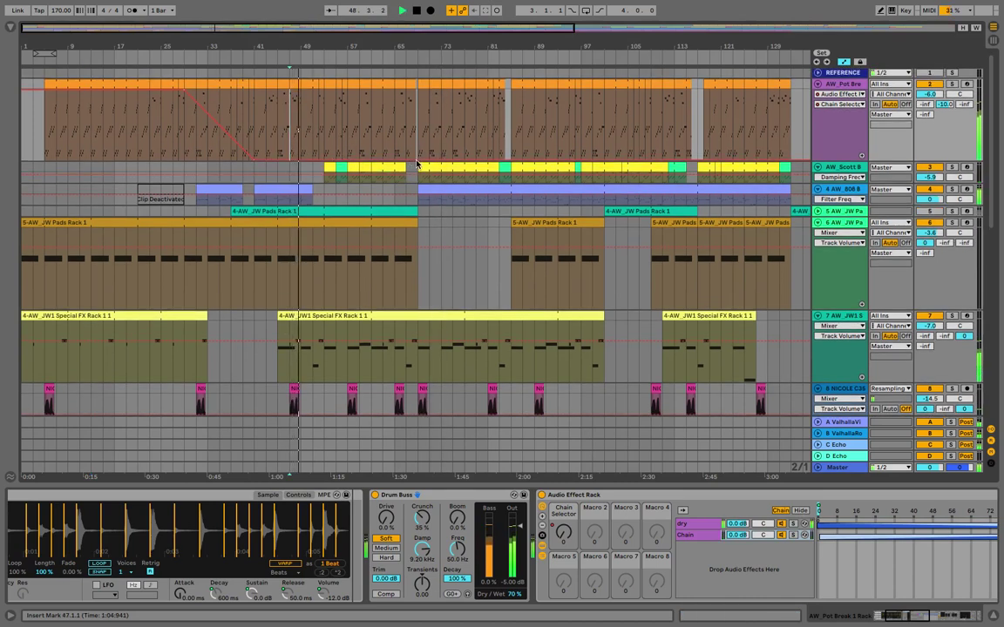
# Add breakpoints to the Pot Break's Chain Selector automation before bar 69, rising from 0 to a peak of 127
pyautogui.click(416, 163)
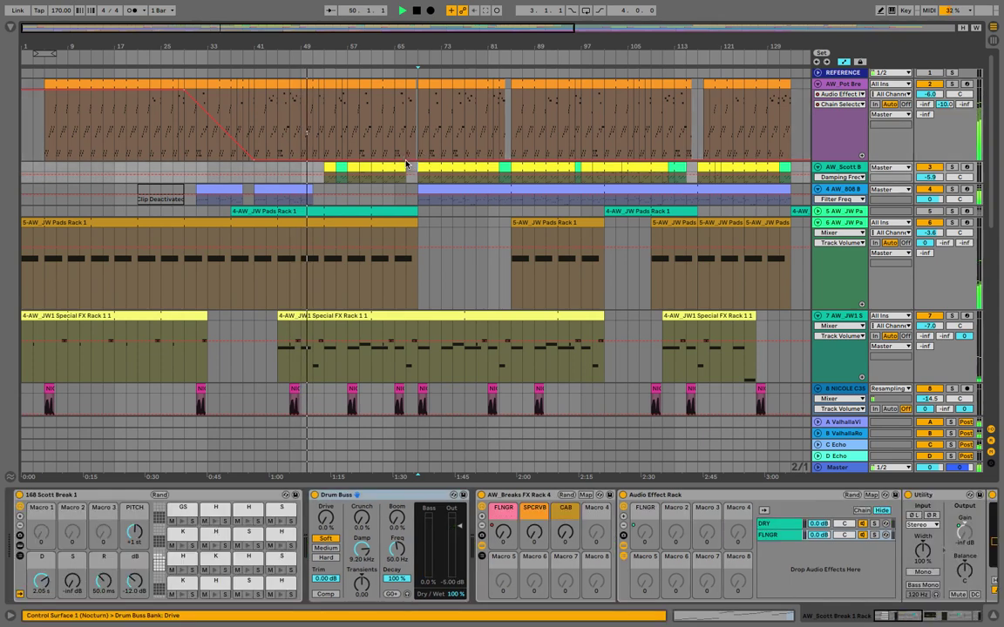
pyautogui.moveTo(407, 156); pyautogui.dragTo(409, 93)
pyautogui.click(407, 91)
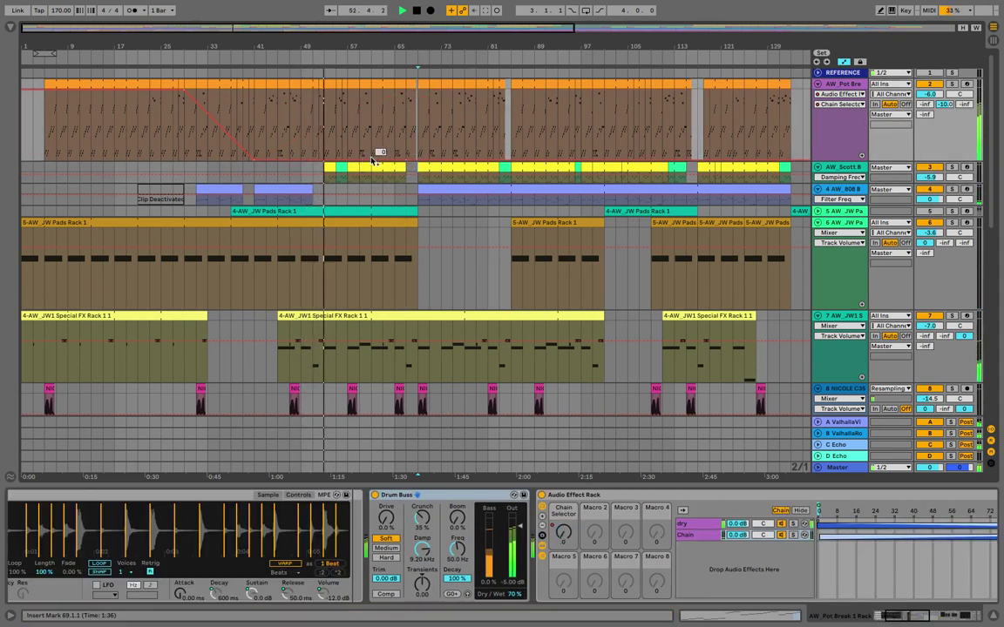
pyautogui.moveTo(393, 162); pyautogui.dragTo(393, 92)
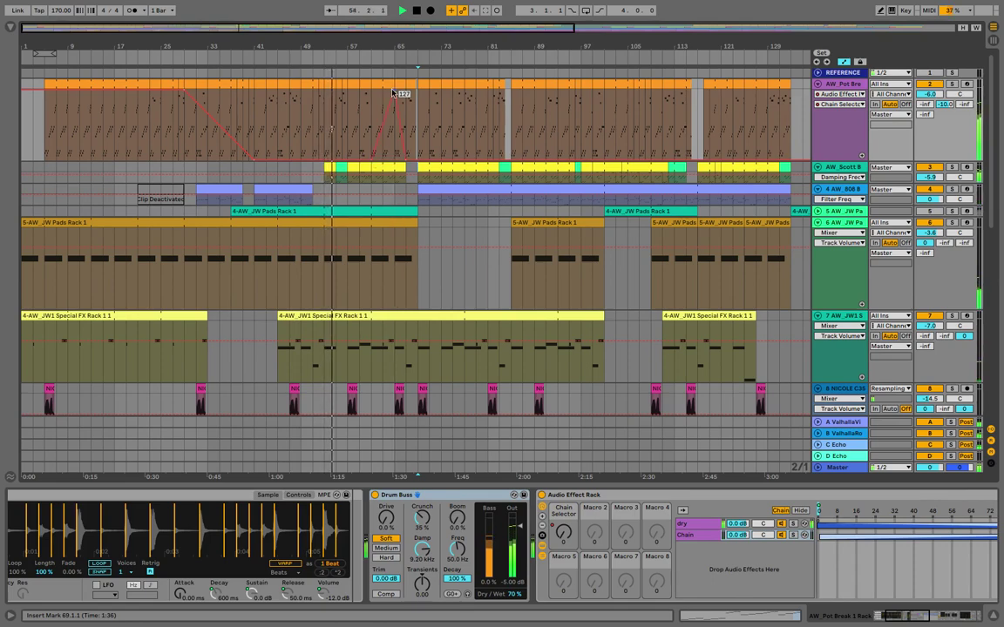
pyautogui.press('a')
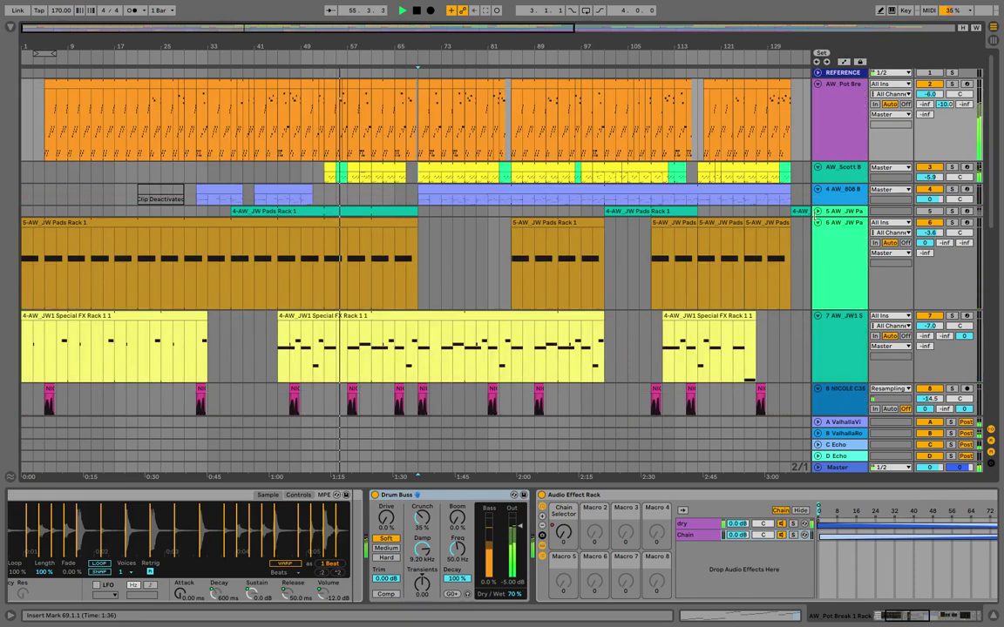
# Group the Pot Break and Scott Break tracks and name the group BREAKS
pyautogui.click(838, 166)
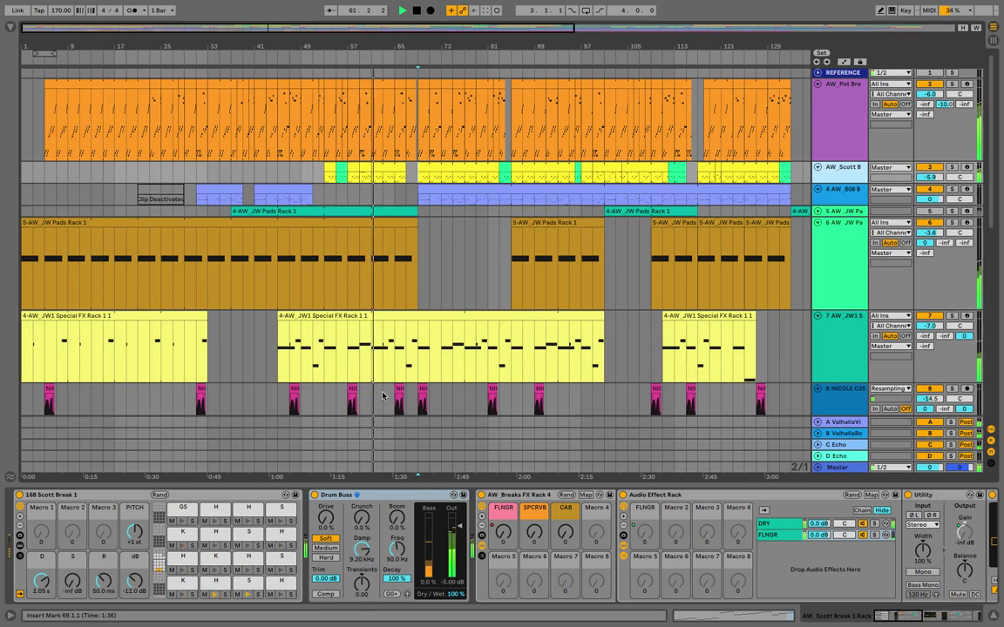
pyautogui.click(292, 58)
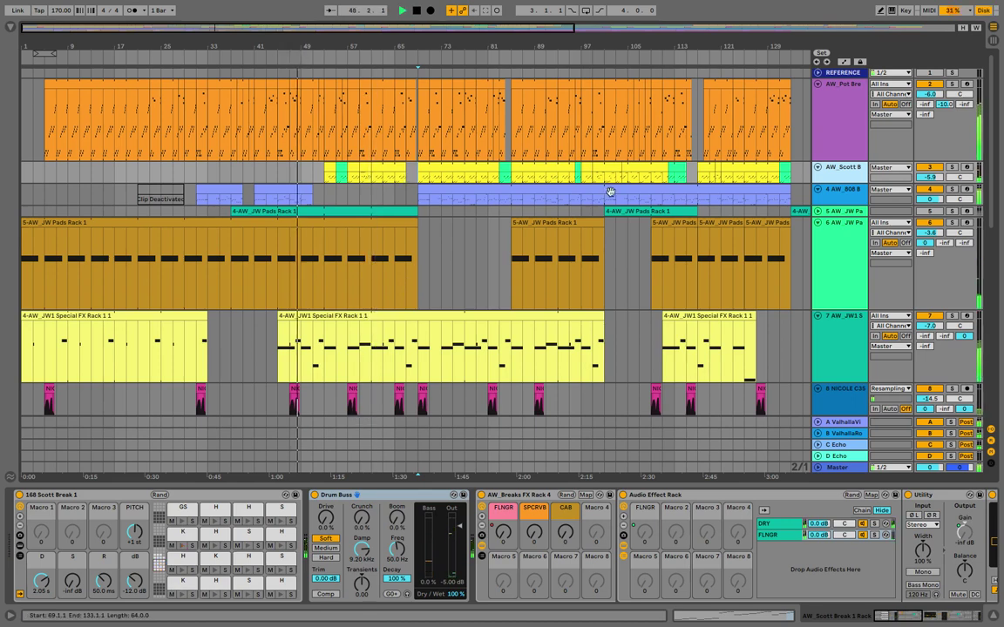
pyautogui.click(832, 129)
pyautogui.keyDown('shift'); pyautogui.click(842, 179); pyautogui.keyUp('shift')
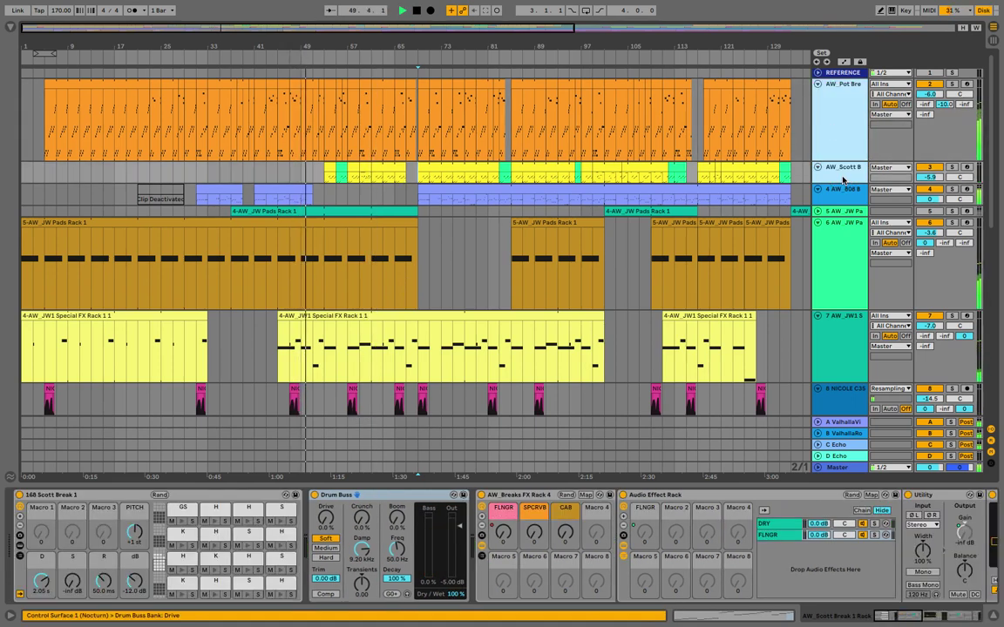
pyautogui.hotkey('ctrl', 'g')
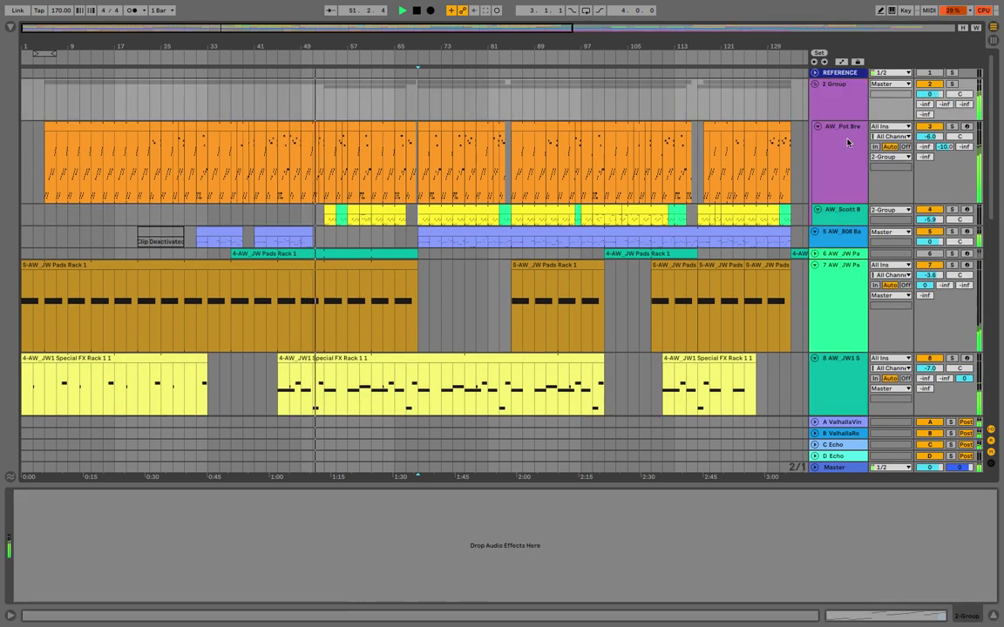
pyautogui.click(841, 104)
pyautogui.write('B')
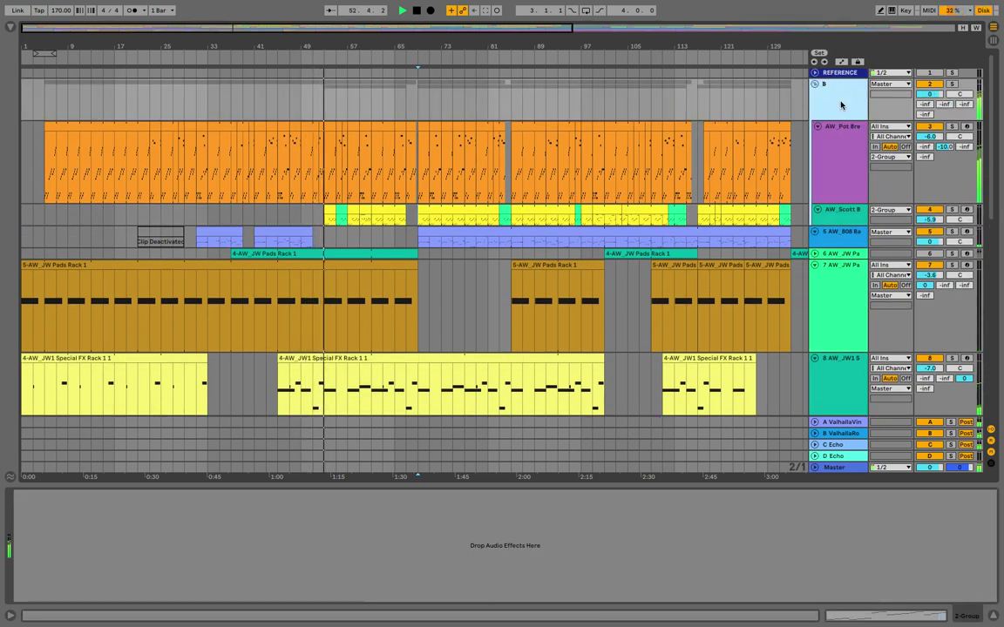
pyautogui.write('REAKS')
pyautogui.press('Return')
# Move the Audio Effect Rack with the dry and effect chains from the Pot Break track to the BREAKS group
pyautogui.click(834, 162)
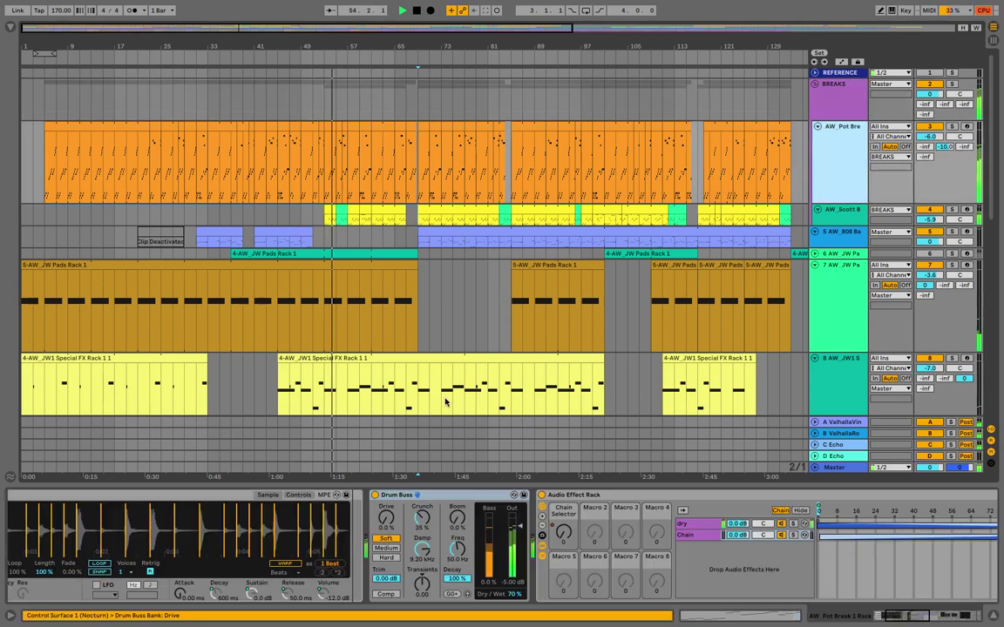
pyautogui.hscroll(5, 564, 501)
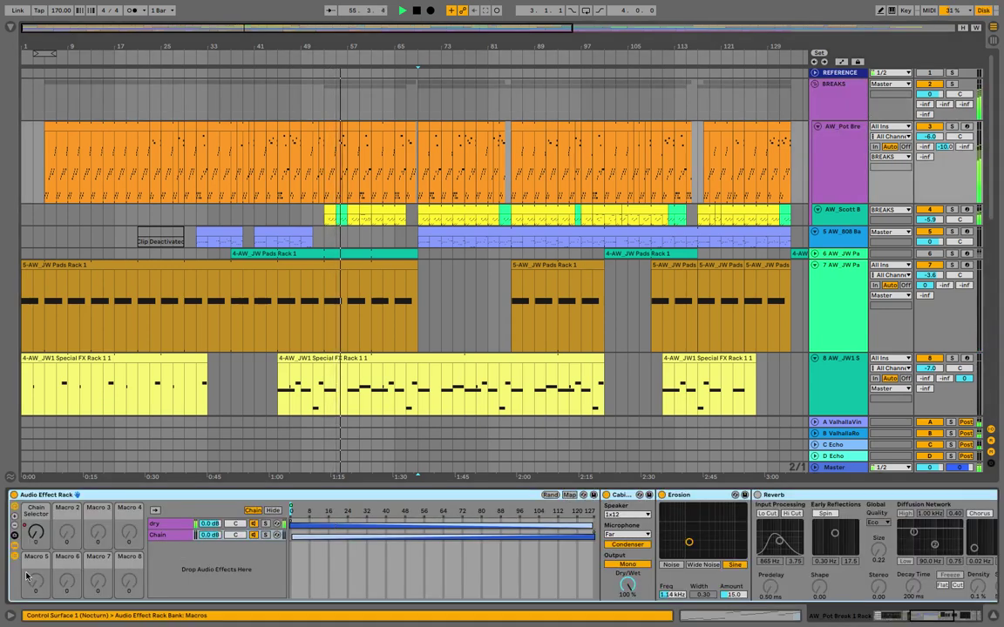
pyautogui.click(15, 547)
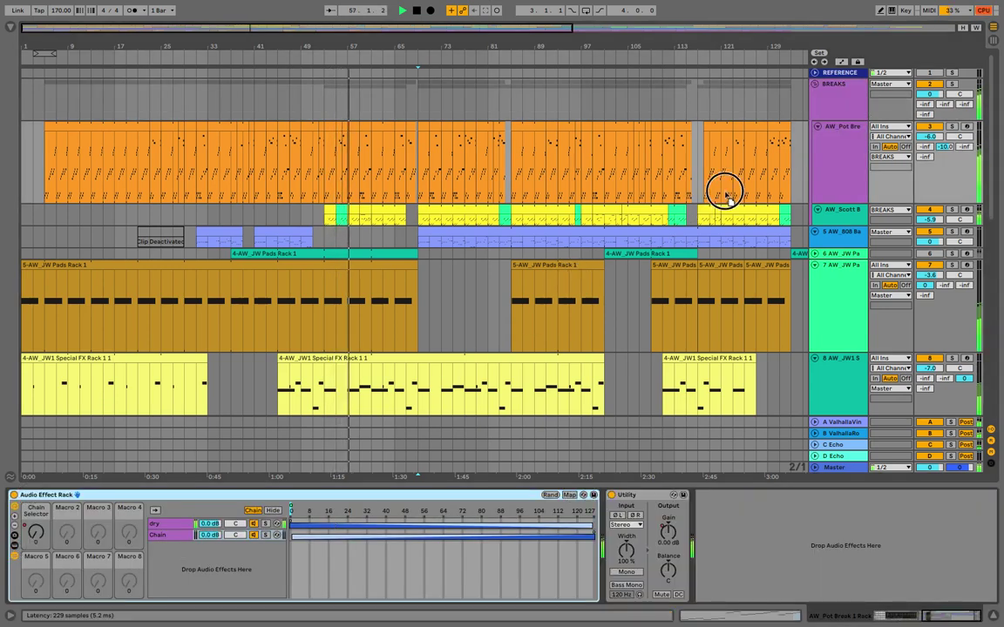
pyautogui.click(705, 269)
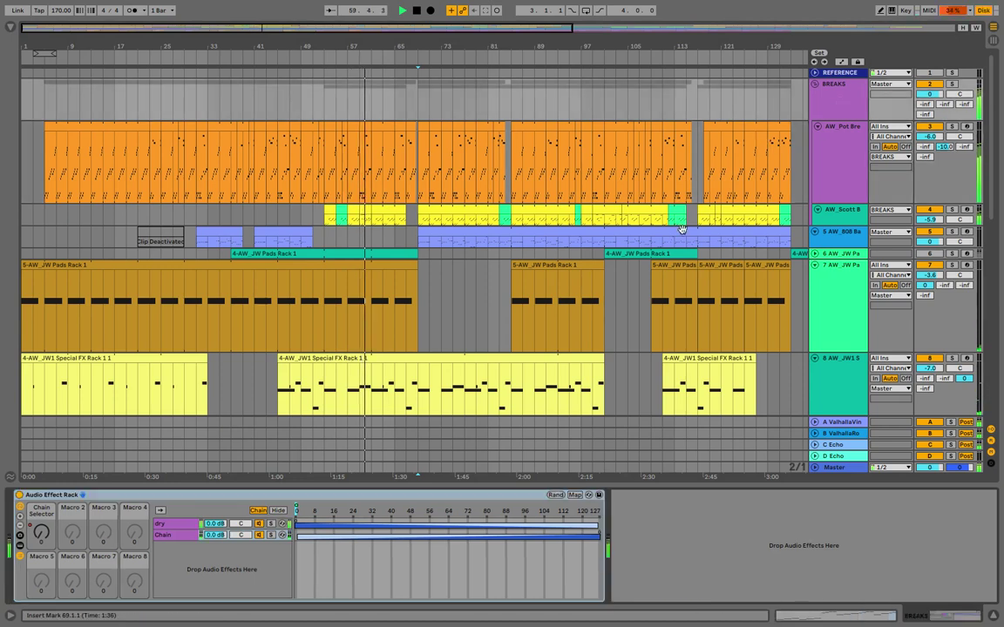
pyautogui.click(316, 216)
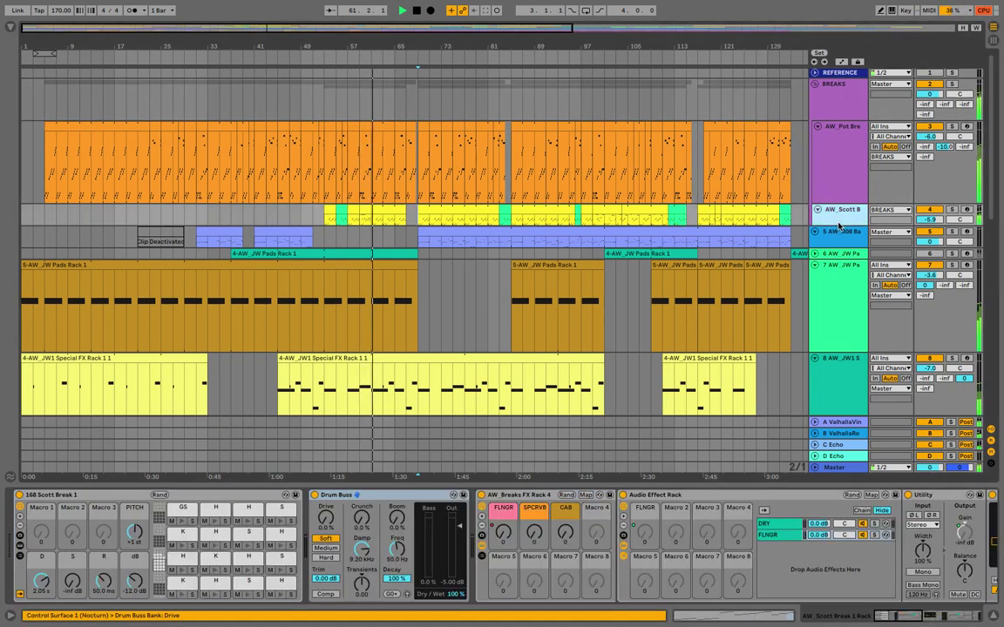
# Extend the Scott Break's first clip back to bar 41 and delete the inactive Drum Buss at the end of the track's device chain
pyautogui.moveTo(325, 210); pyautogui.dragTo(254, 210)
pyautogui.click(831, 222)
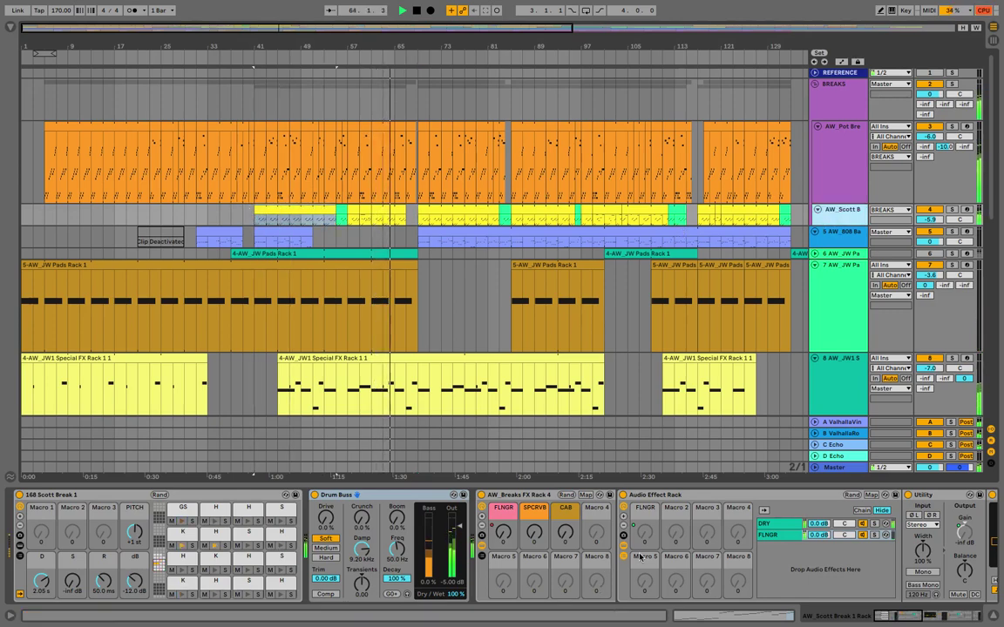
pyautogui.hscroll(10, 639, 558)
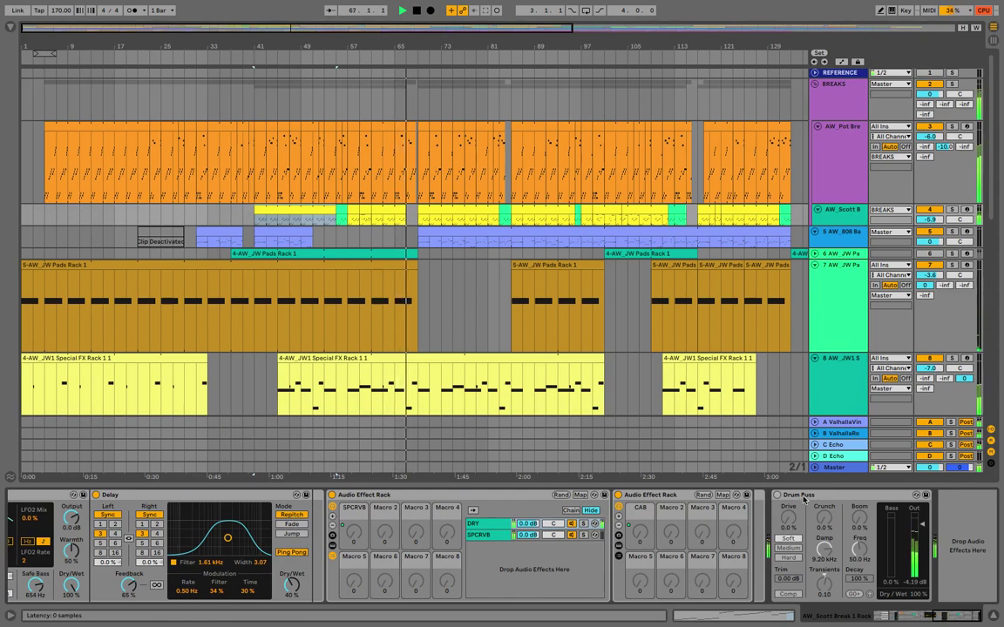
pyautogui.click(802, 499)
pyautogui.hscroll(-10, 672, 571)
pyautogui.hscroll(4, 416, 568)
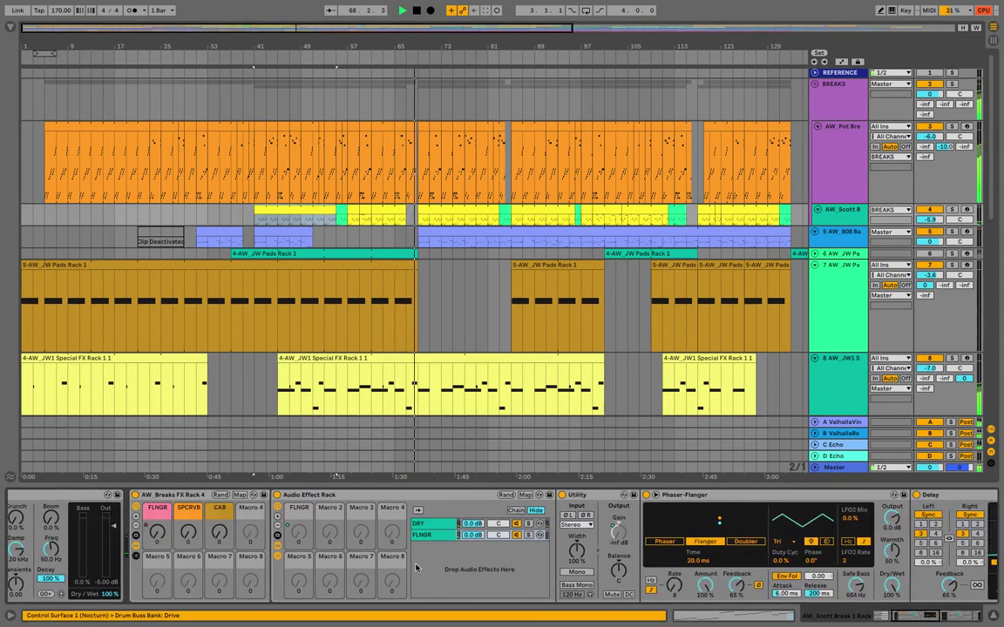
pyautogui.hscroll(10, 416, 568)
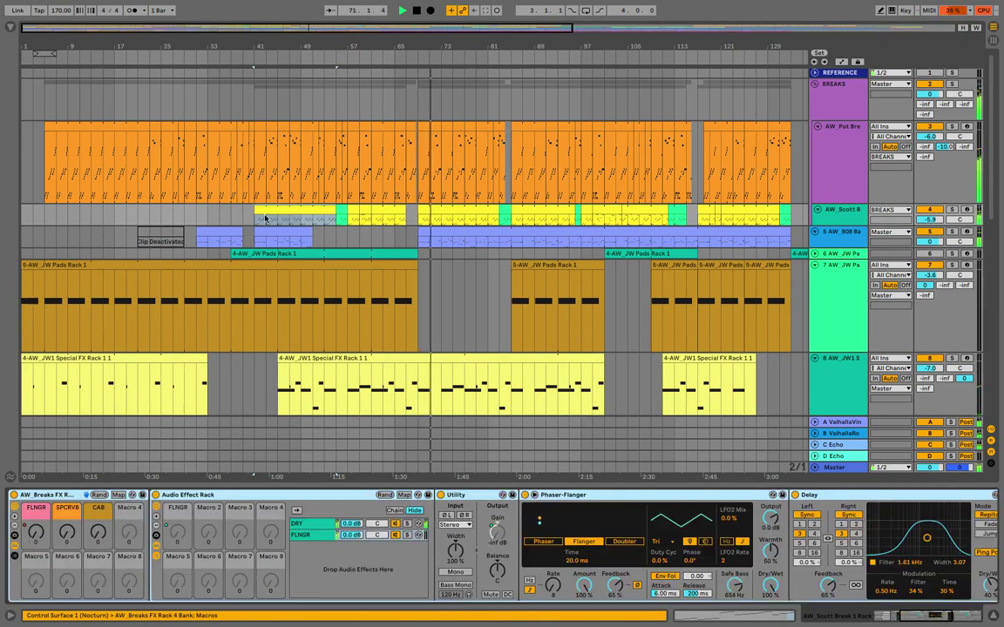
pyautogui.click(266, 218)
pyautogui.click(828, 93)
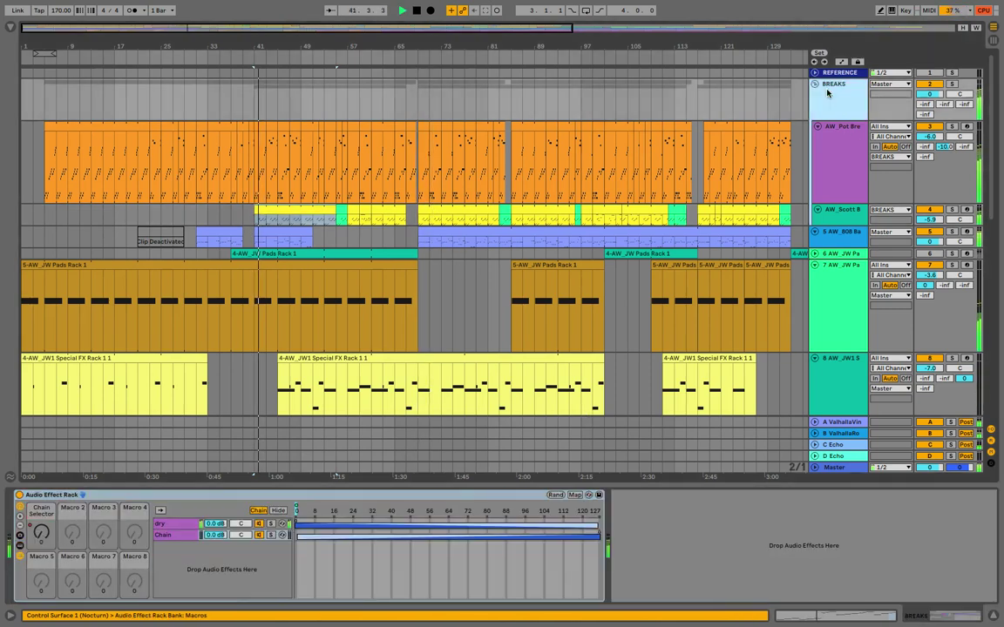
pyautogui.click(11, 30)
pyautogui.click(852, 245)
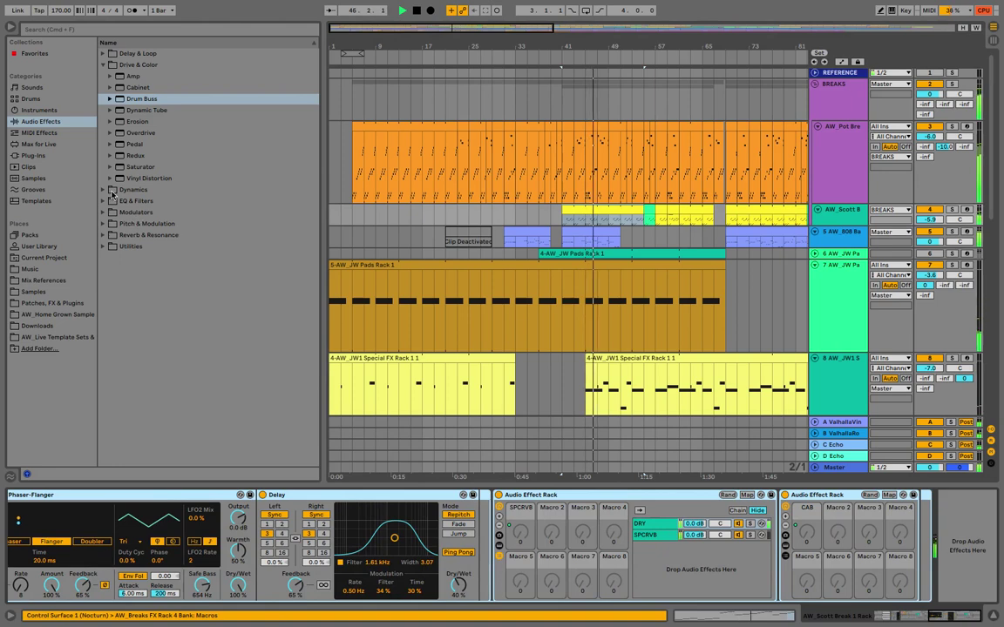
pyautogui.click(105, 247)
pyautogui.moveTo(136, 191); pyautogui.dragTo(958, 549)
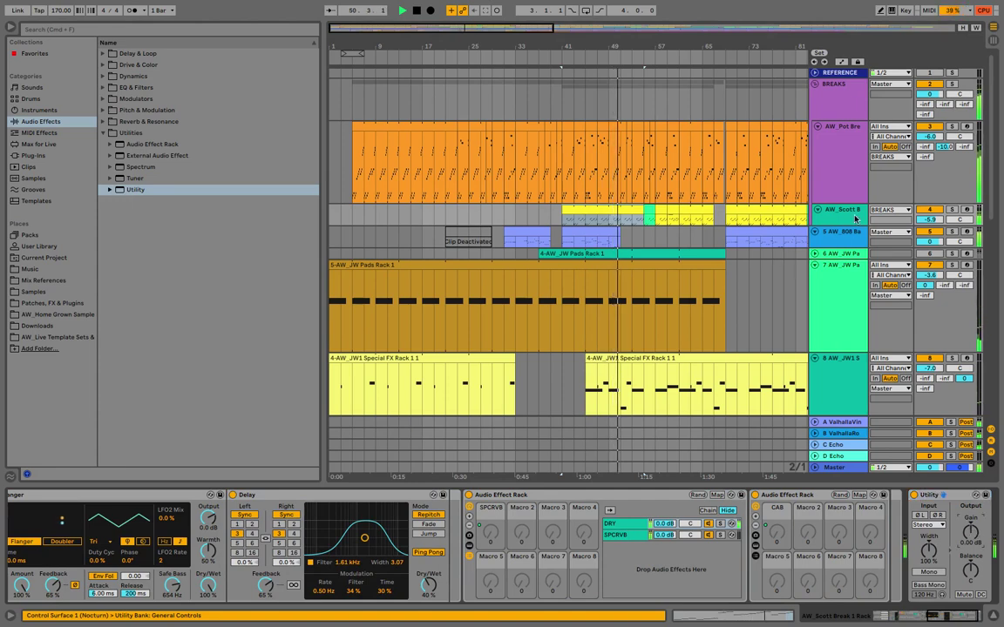
# Extend the Scott Break's first clip back to bar 37 and fade it in from there with Utility gain automation rising to 0.00 dB
pyautogui.moveTo(845, 225); pyautogui.dragTo(845, 278)
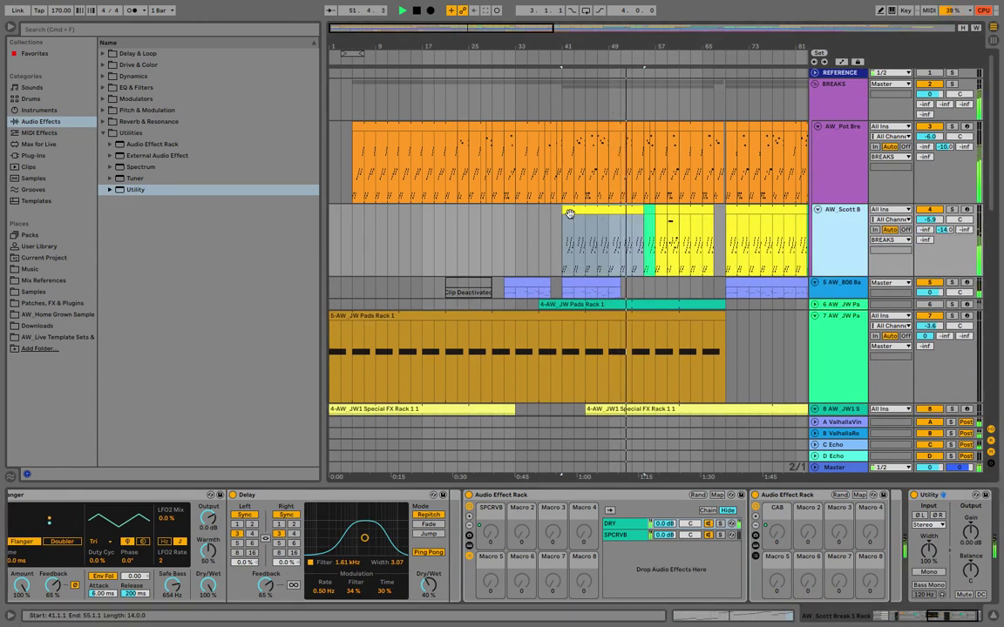
pyautogui.moveTo(563, 209); pyautogui.dragTo(539, 209)
pyautogui.click(840, 274)
pyautogui.click(967, 533)
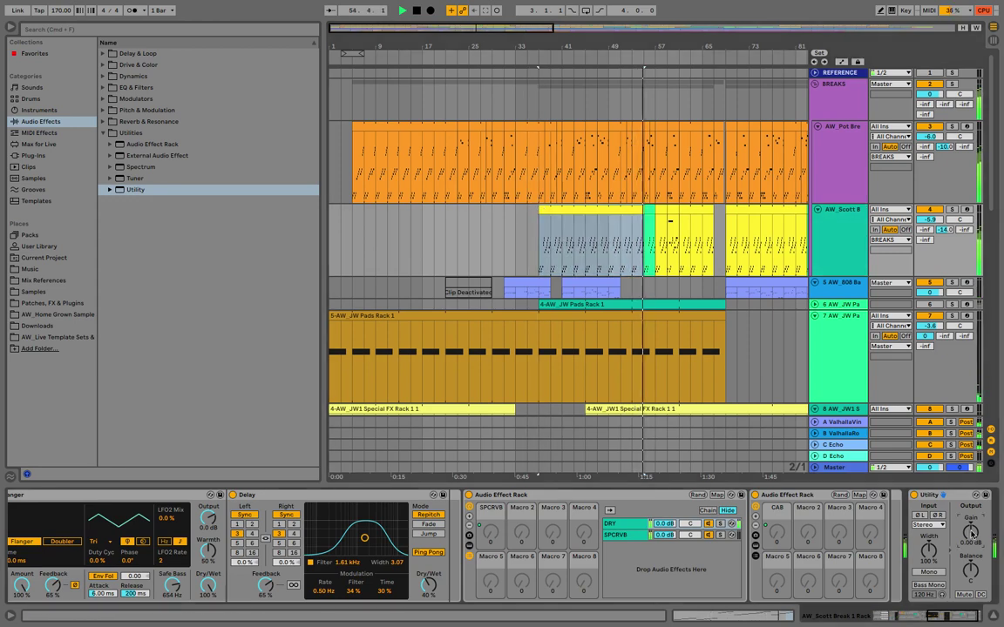
pyautogui.press('a')
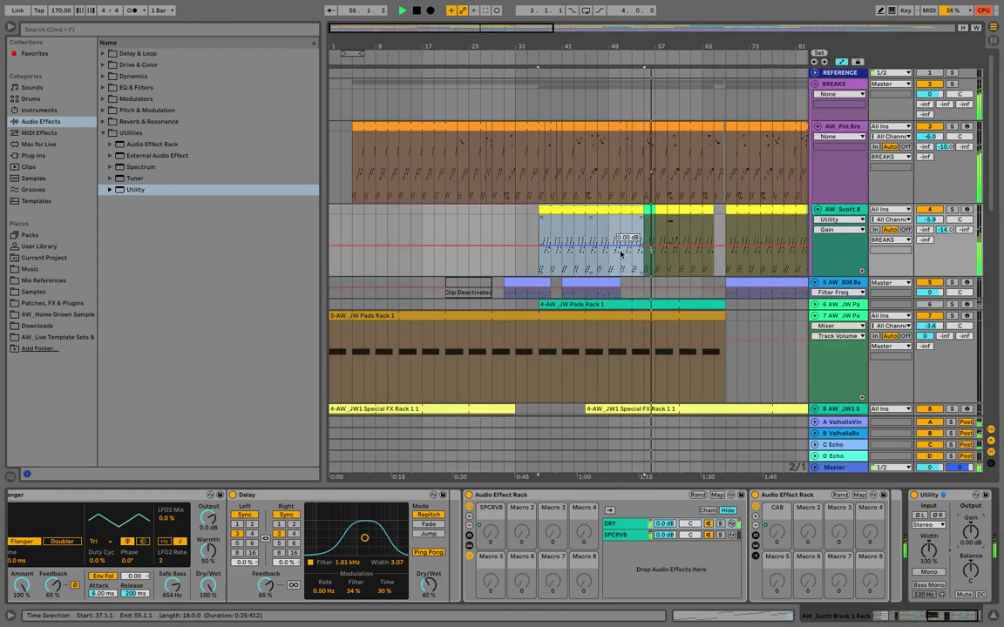
pyautogui.click(666, 248)
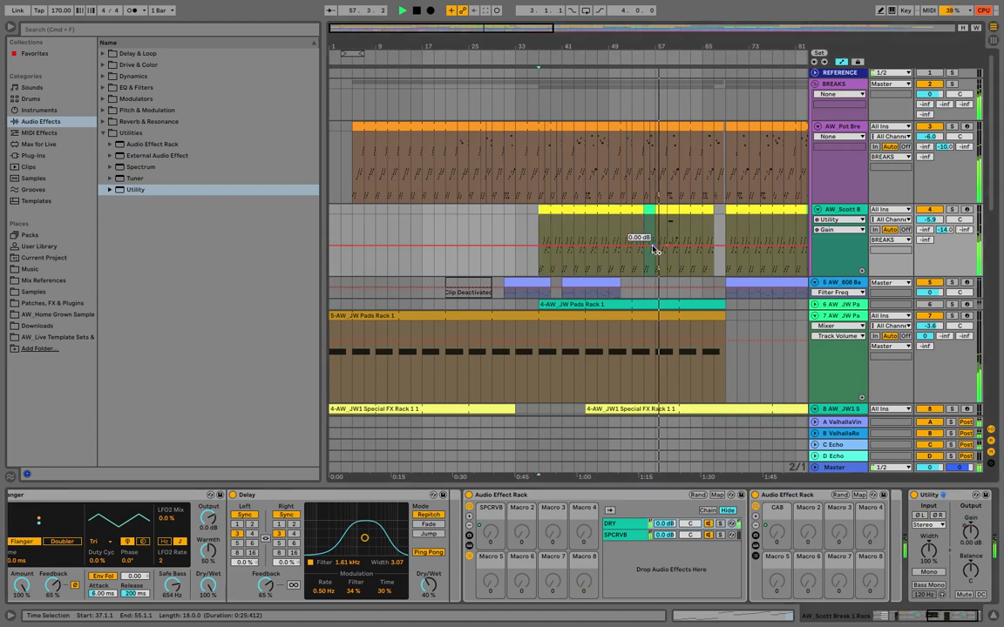
pyautogui.moveTo(644, 246); pyautogui.dragTo(537, 277)
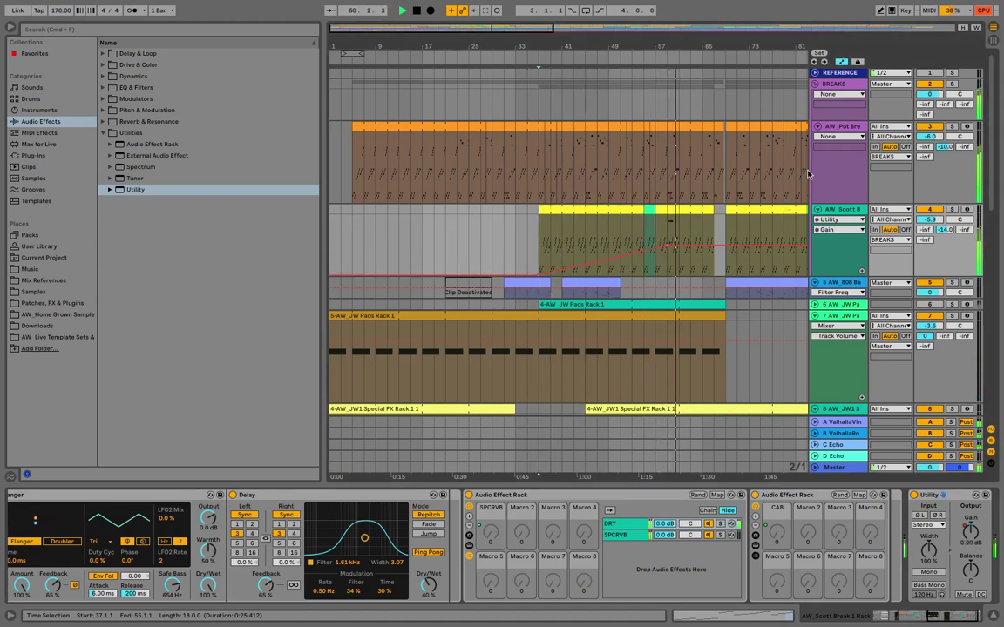
# Move the start of the second rise in the BREAKS group's Chain Selector automation to bar 53 and play from bar 49
pyautogui.click(844, 131)
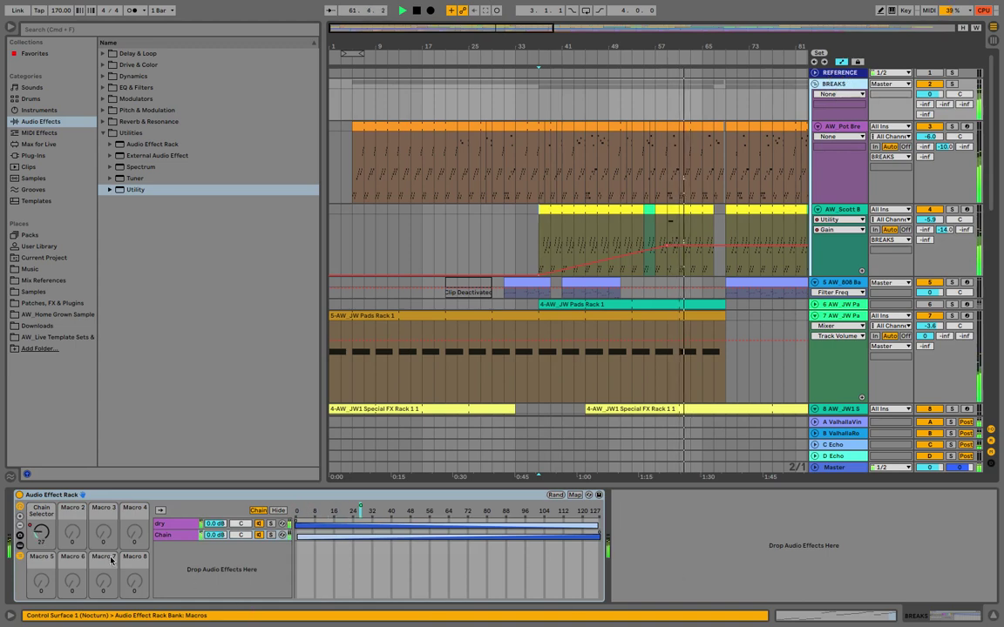
pyautogui.click(38, 531)
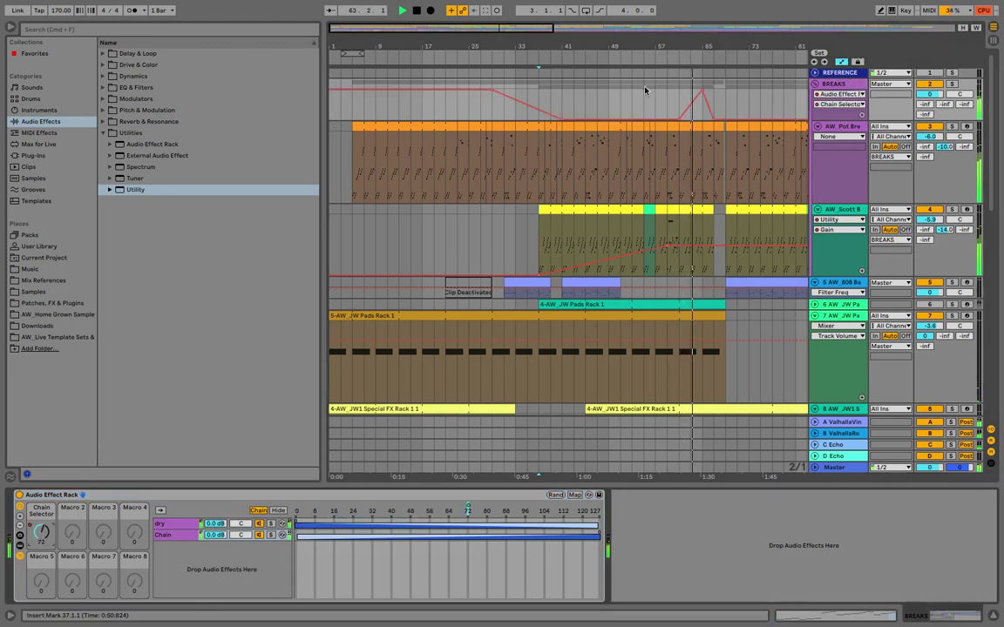
pyautogui.moveTo(680, 123); pyautogui.dragTo(632, 120)
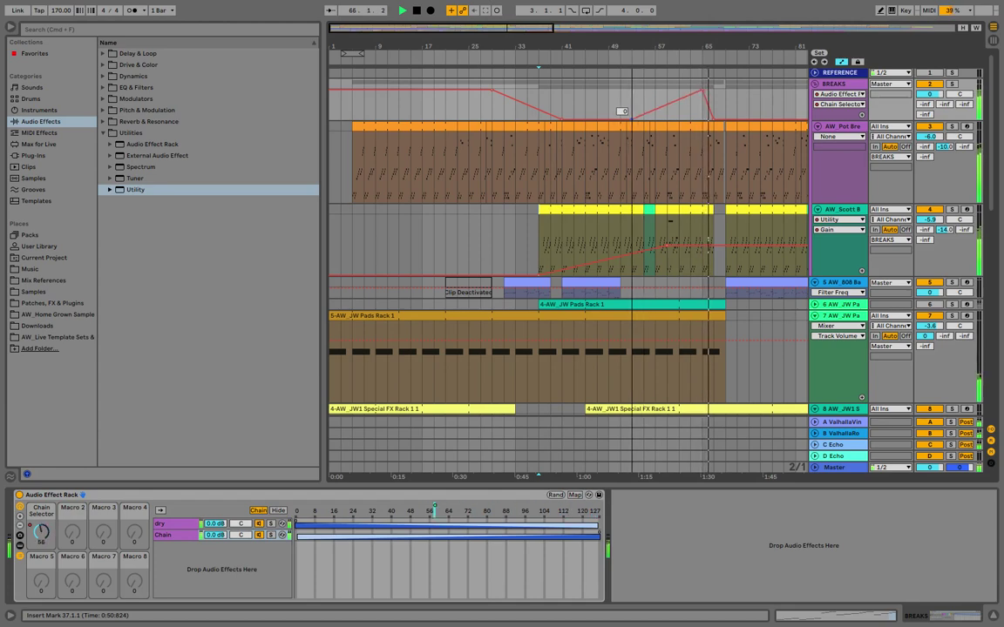
pyautogui.click(607, 94)
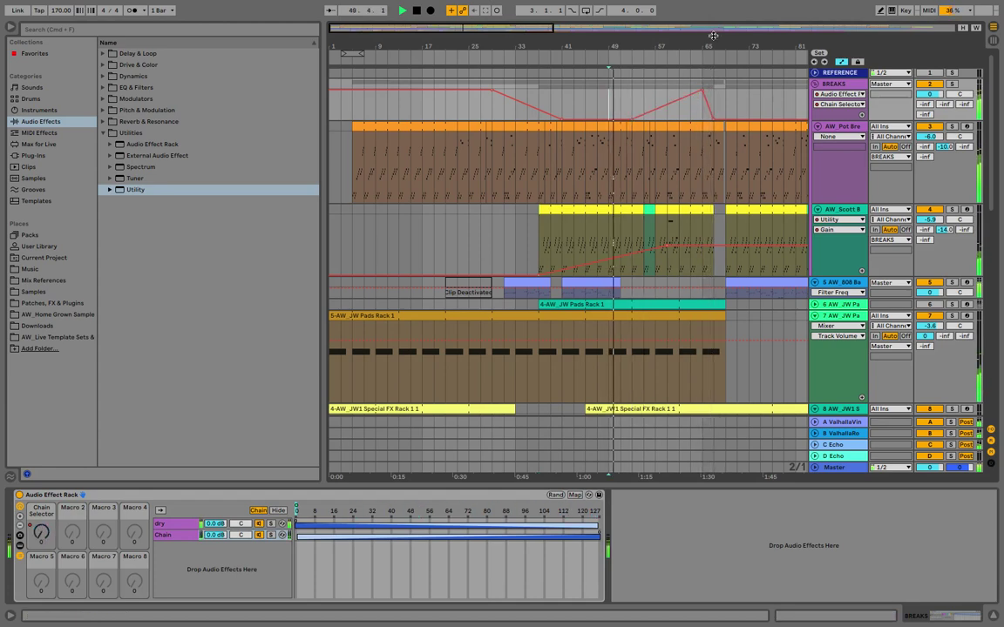
pyautogui.moveTo(713, 36); pyautogui.dragTo(683, 98)
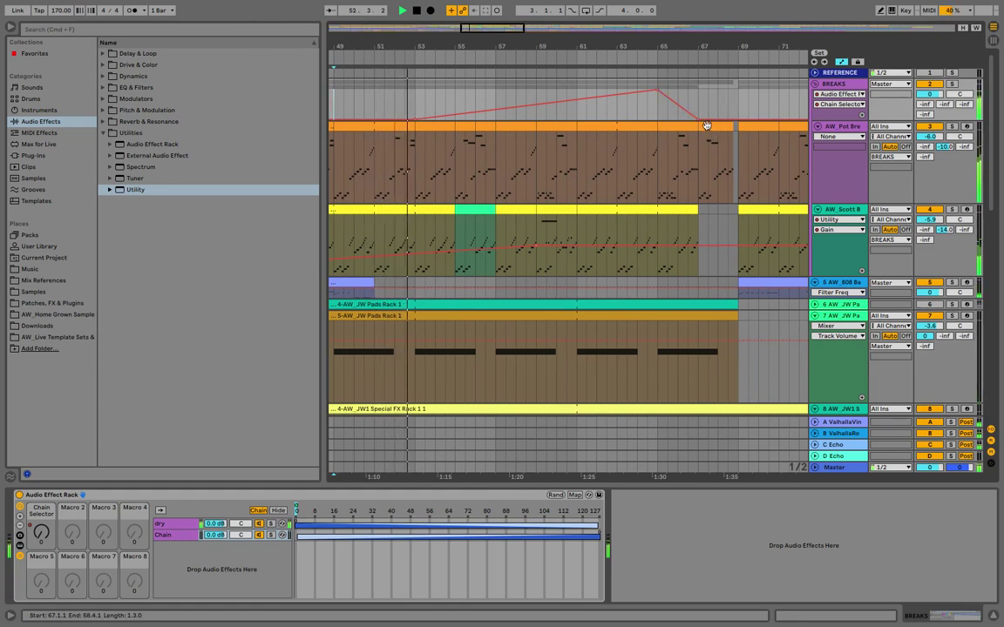
# Set the AW_Cymbal Stubs clip on track 20 to span bars 57 to 73
pyautogui.click(706, 126)
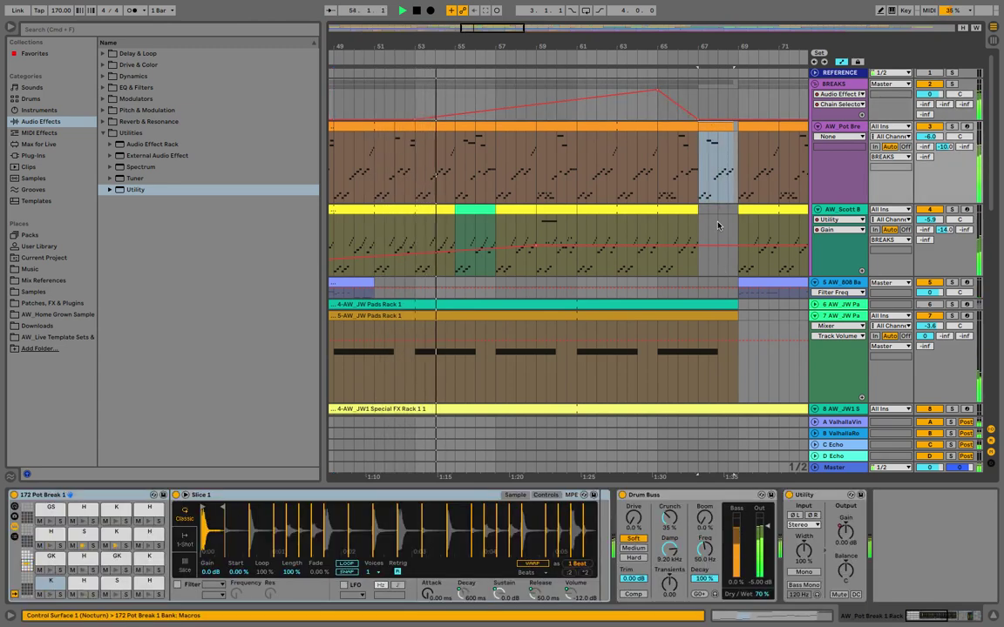
pyautogui.press('a')
pyautogui.scroll(-2, 711, 177)
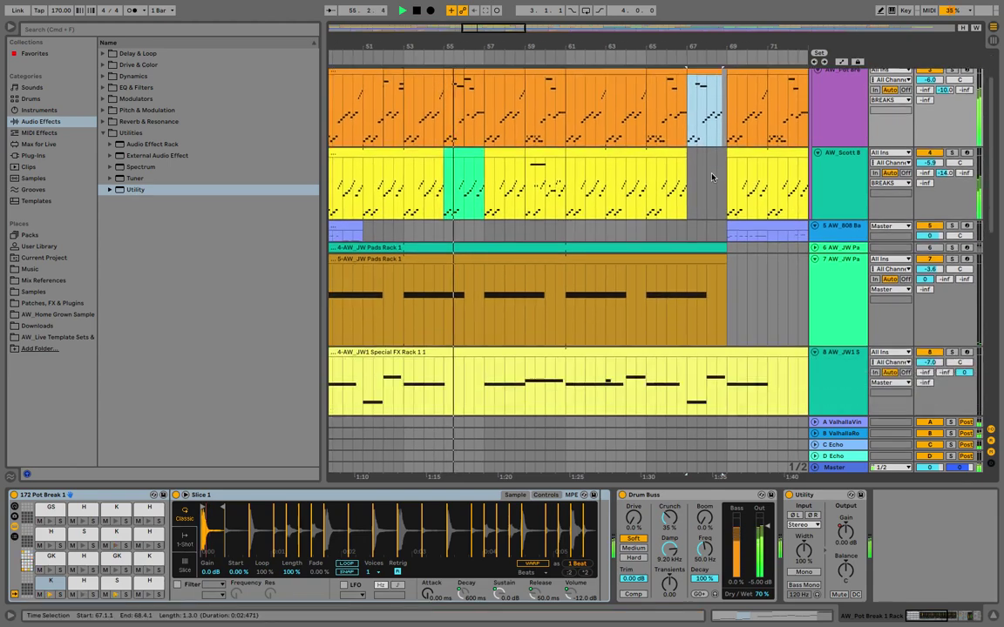
pyautogui.scroll(-6, 552, 258)
pyautogui.click(591, 336)
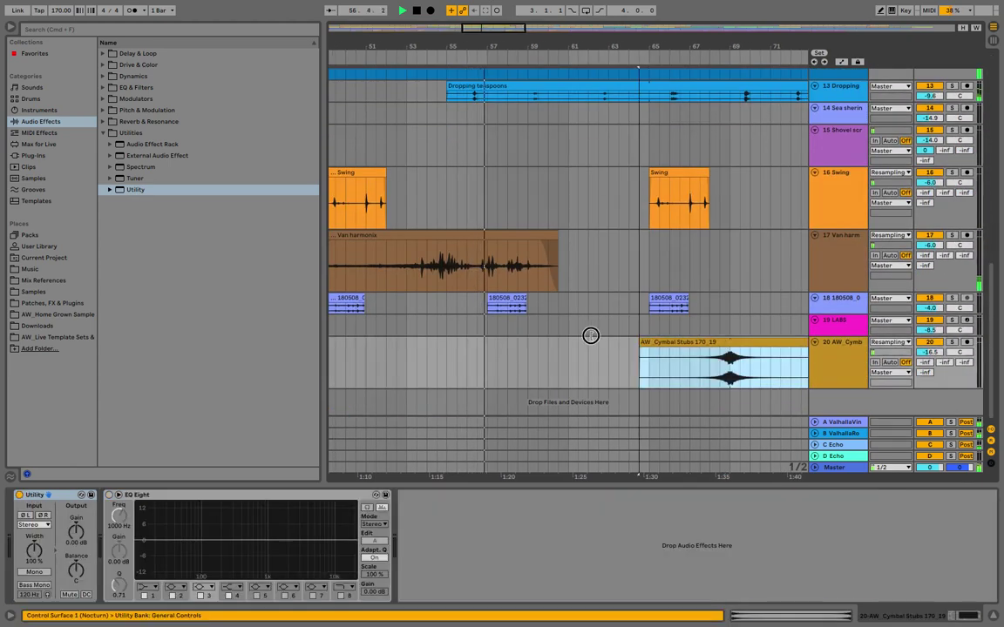
pyautogui.moveTo(591, 336); pyautogui.dragTo(484, 345)
# Reshape the BREAKS Chain Selector automation to peak at bar 61, hold until bar 65 and fall to 0 at bar 69
pyautogui.scroll(10, 485, 348)
pyautogui.hscroll(4, 484, 348)
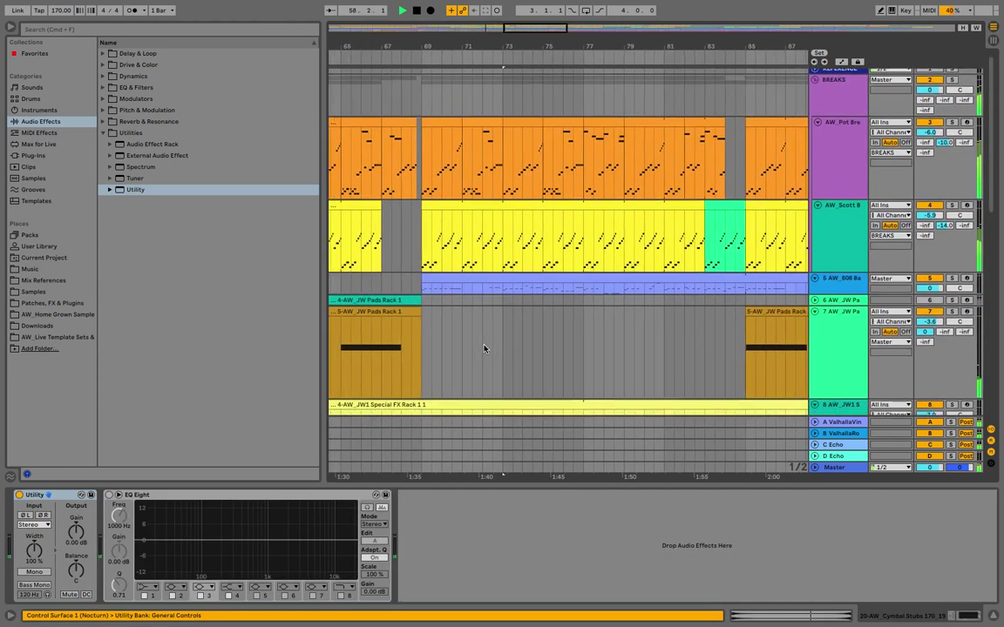
pyautogui.hscroll(-5, 484, 348)
pyautogui.click(851, 113)
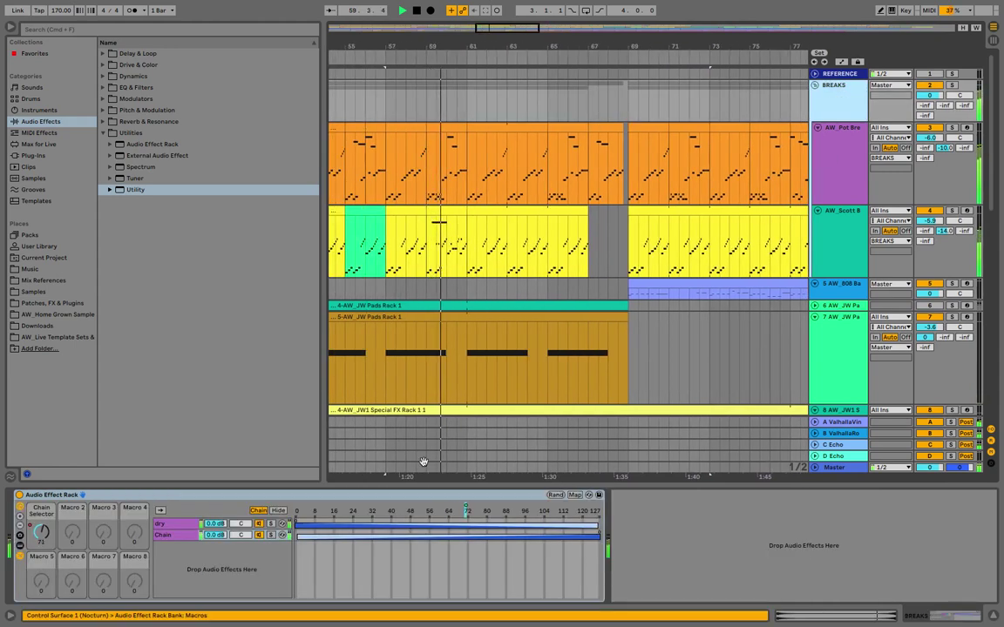
pyautogui.press('a')
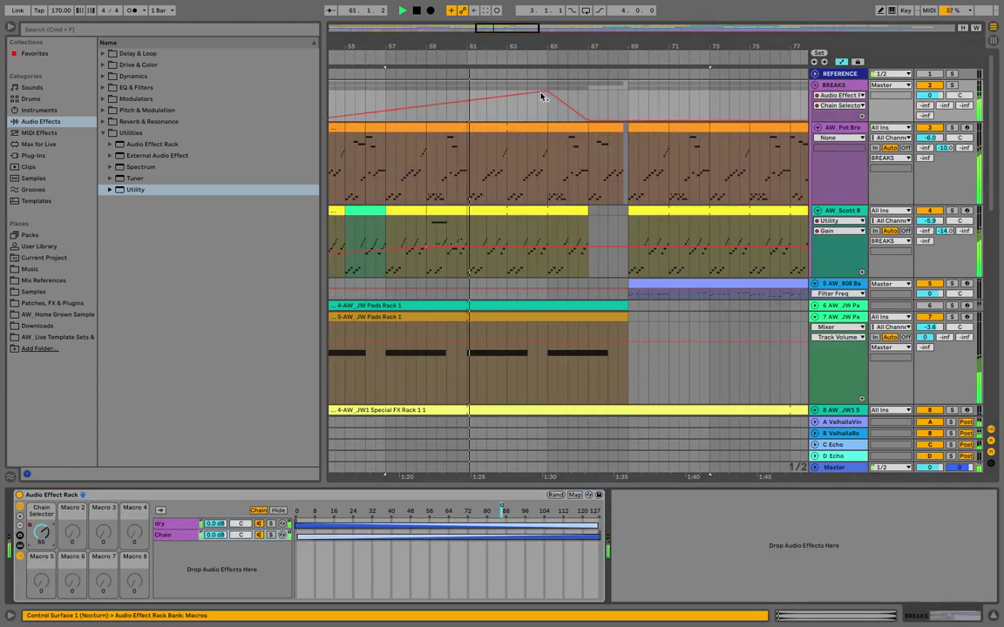
pyautogui.moveTo(541, 96); pyautogui.dragTo(489, 102)
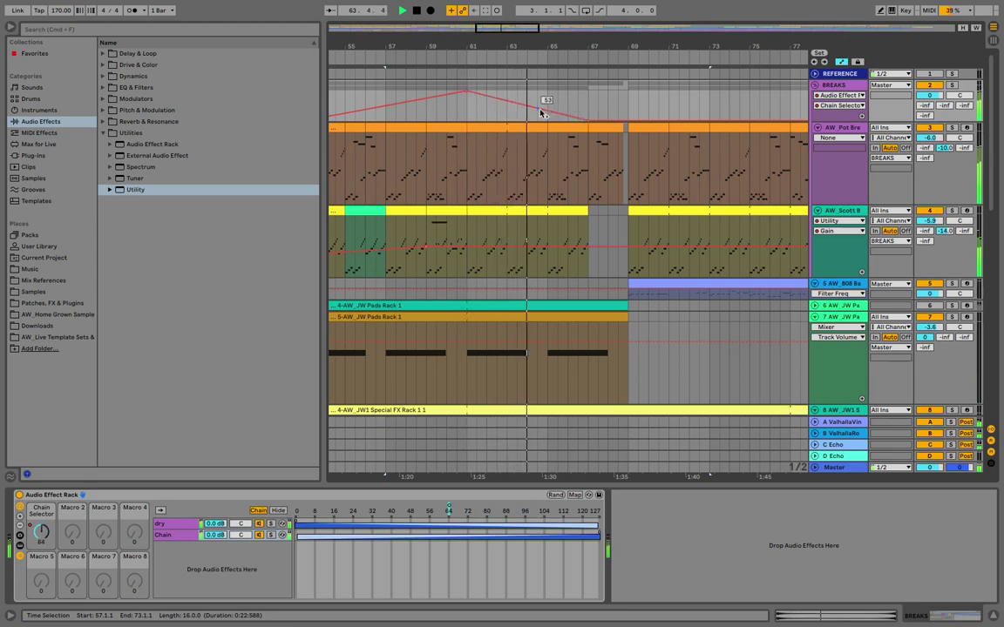
pyautogui.moveTo(541, 112); pyautogui.dragTo(548, 91)
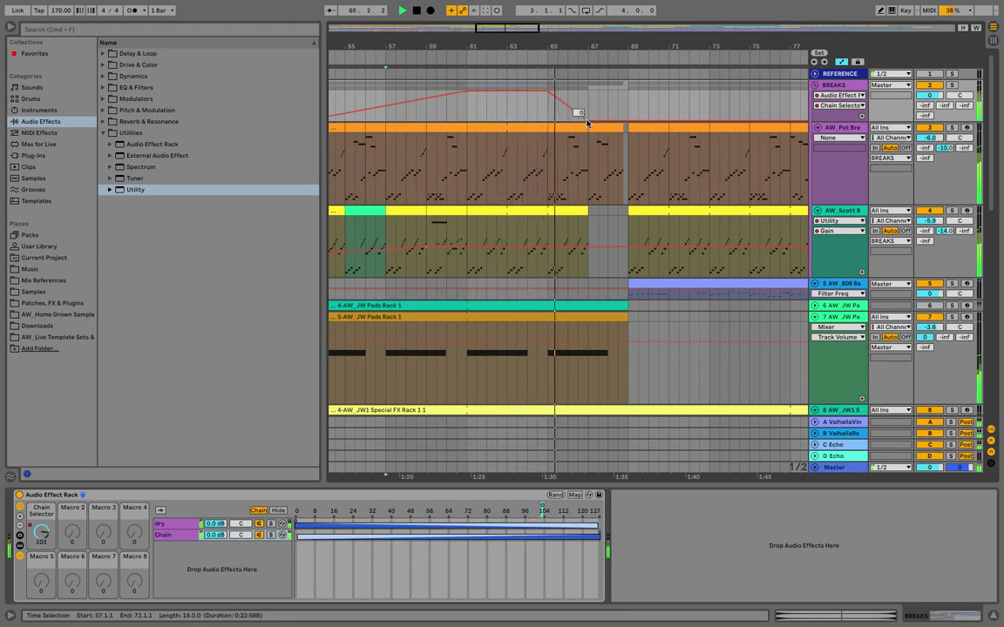
pyautogui.moveTo(586, 123); pyautogui.dragTo(628, 122)
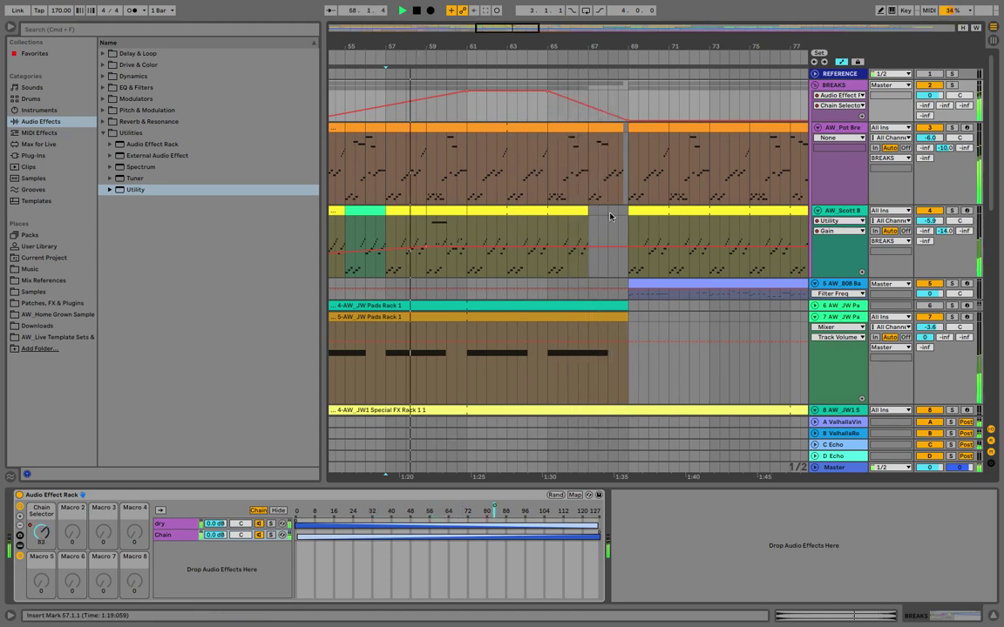
# Show the Utility gain automation on the Pot Break track
pyautogui.click(588, 129)
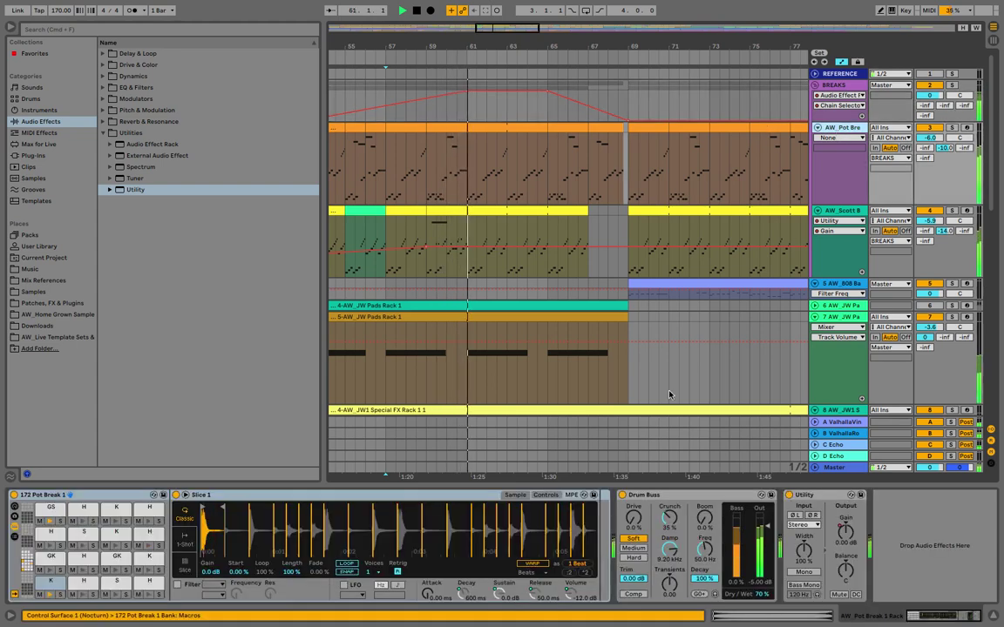
pyautogui.click(844, 530)
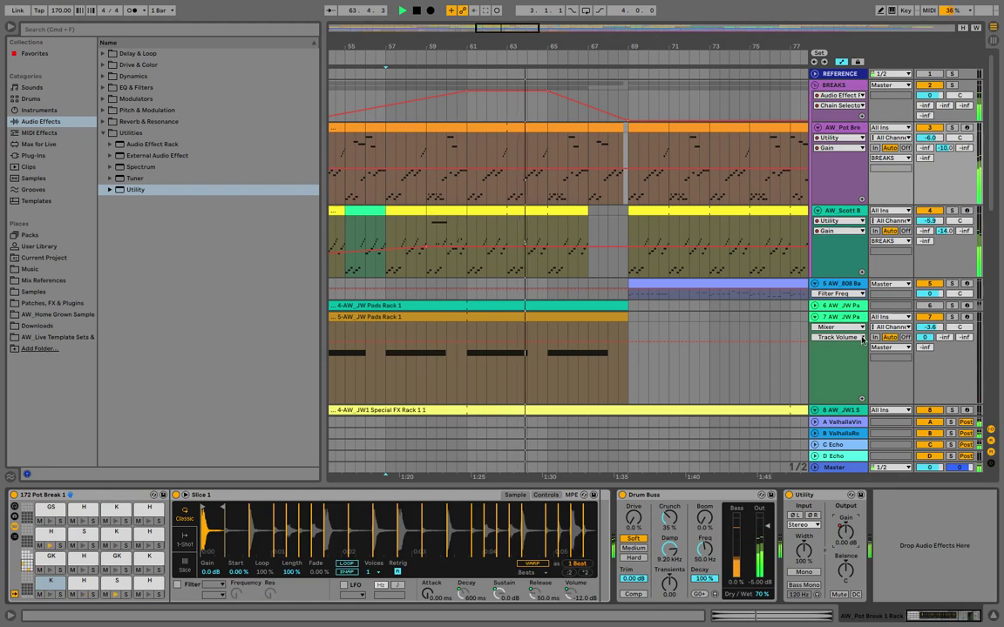
# Play the build-up and examine the devices in the effect chain of the BREAKS group's Audio Effect Rack
pyautogui.click(833, 85)
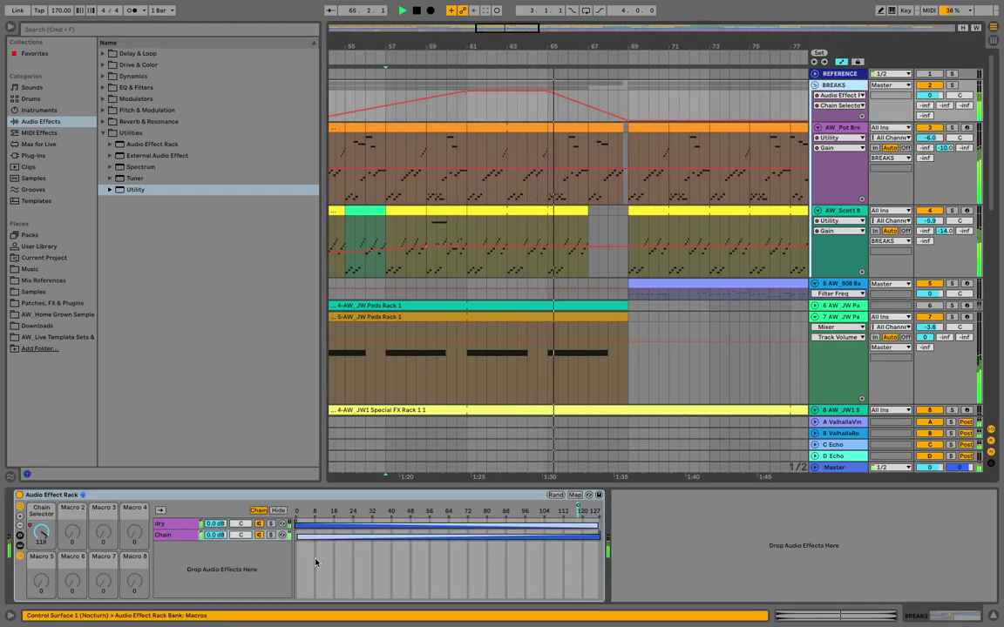
pyautogui.press('space')
pyautogui.press('space')
pyautogui.click(165, 535)
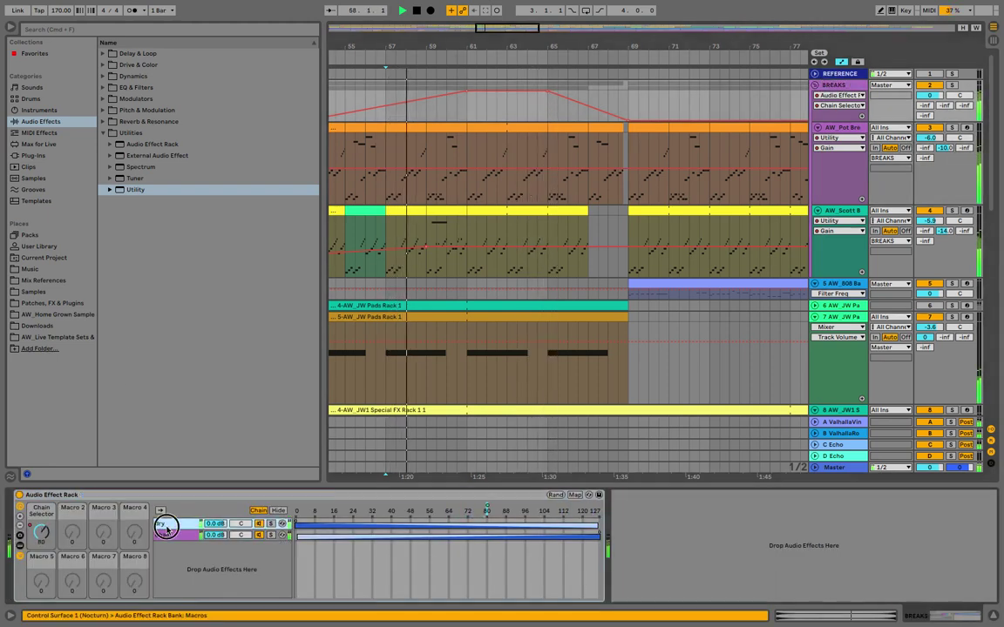
pyautogui.click(167, 538)
pyautogui.hscroll(5, 606, 595)
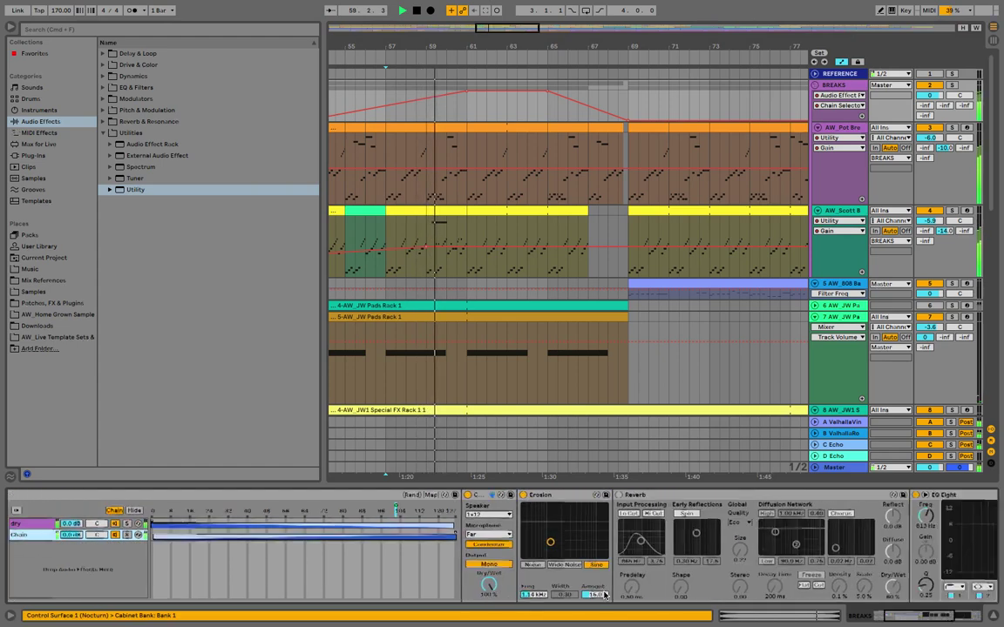
pyautogui.hscroll(5, 605, 595)
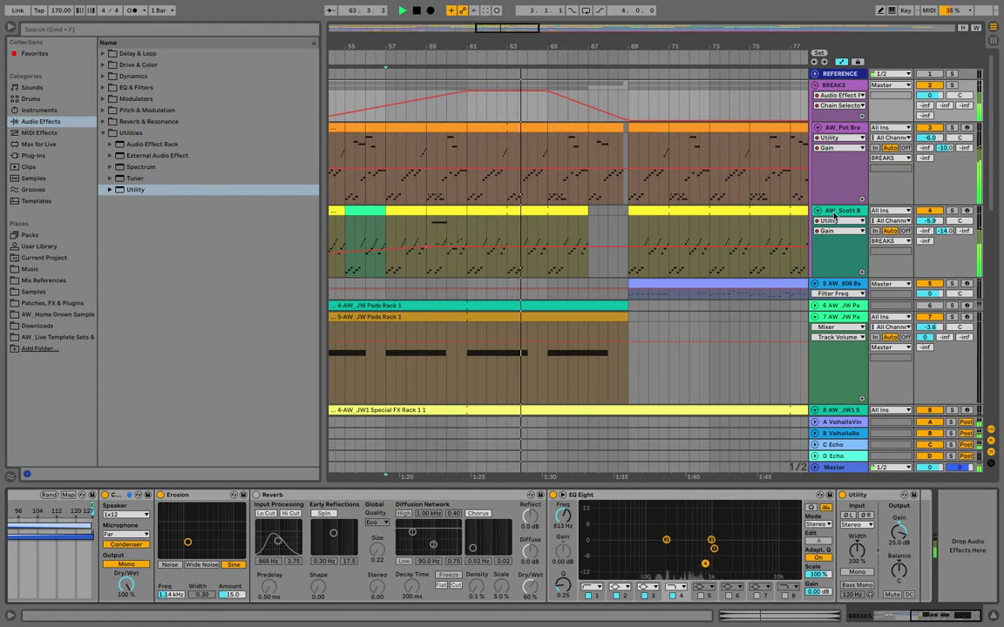
# Hide the browser, view the arrangement from bar 39 and show the Scott Break track's devices
pyautogui.click(11, 27)
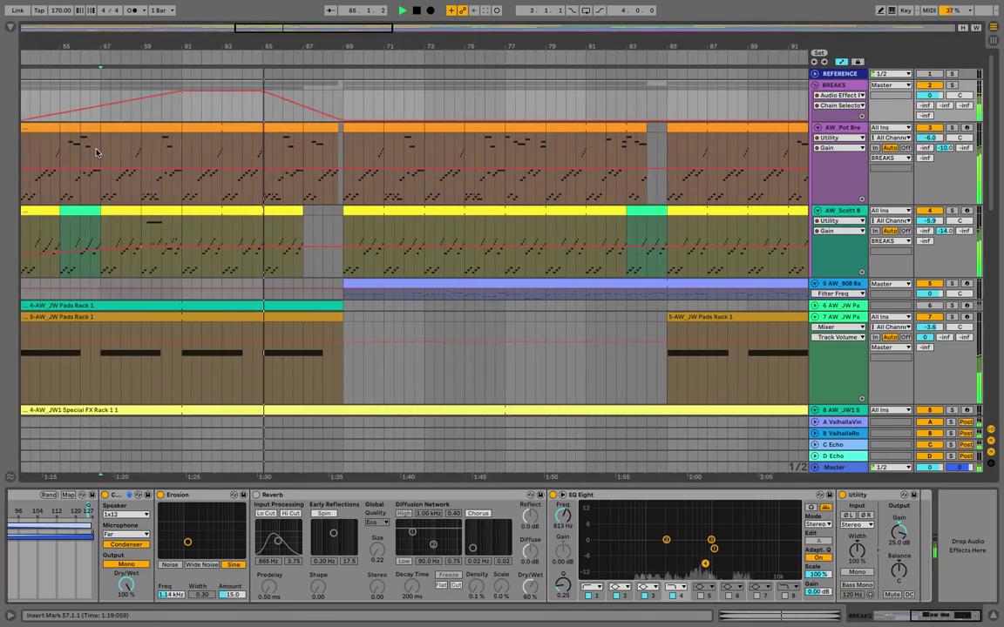
pyautogui.click(275, 58)
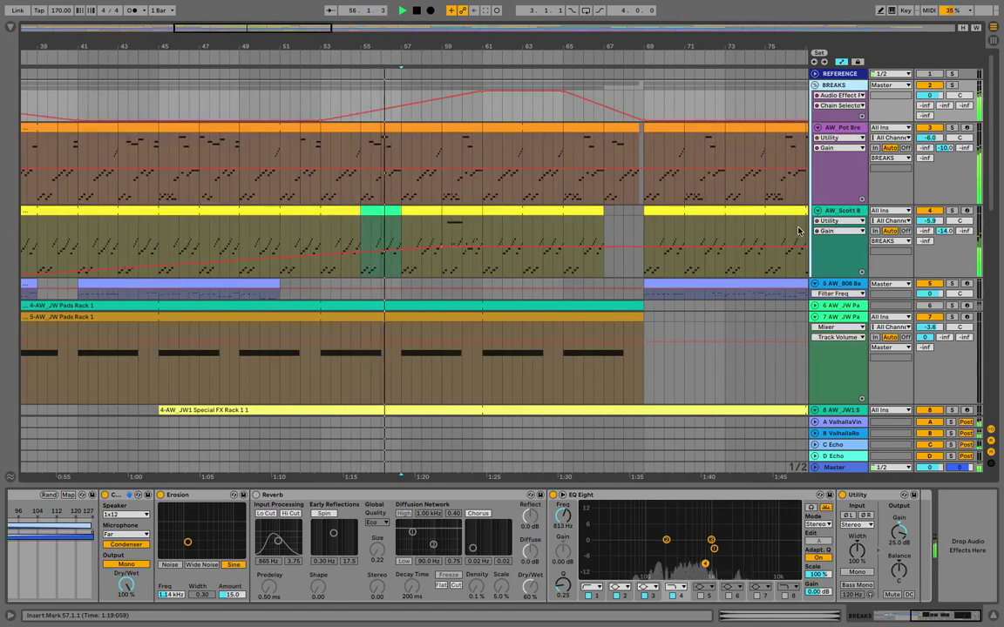
pyautogui.click(829, 211)
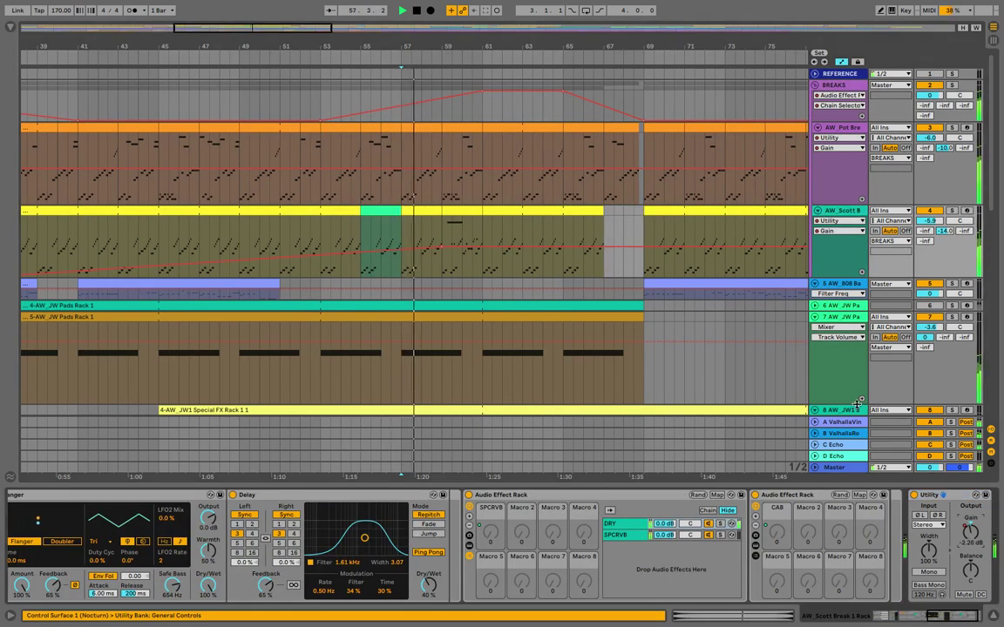
# Shape a gain dip on the Scott Break track from 0 dB at bar 63 to -inf at bar 65, recovering to 0 dB by about bar 68
pyautogui.press('a')
pyautogui.press('a')
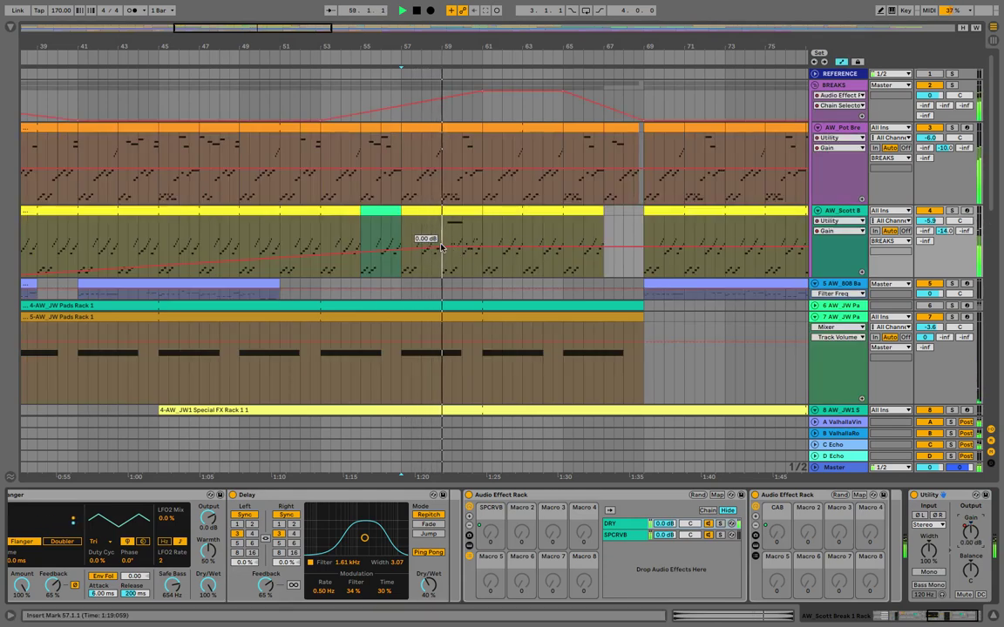
pyautogui.click(521, 248)
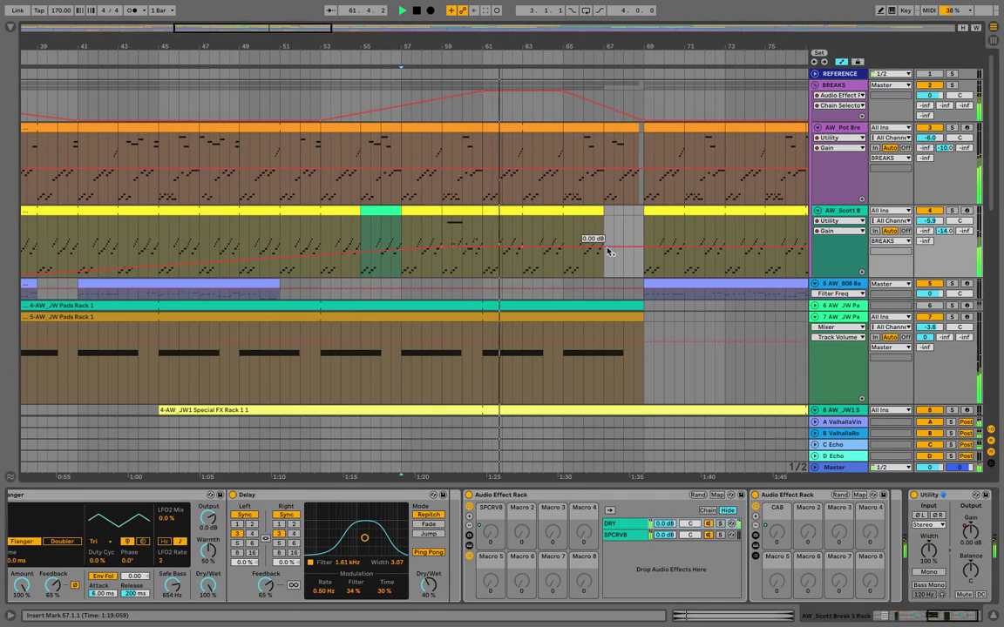
pyautogui.click(604, 247)
pyautogui.moveTo(600, 248); pyautogui.dragTo(623, 247)
pyautogui.press('super+z')
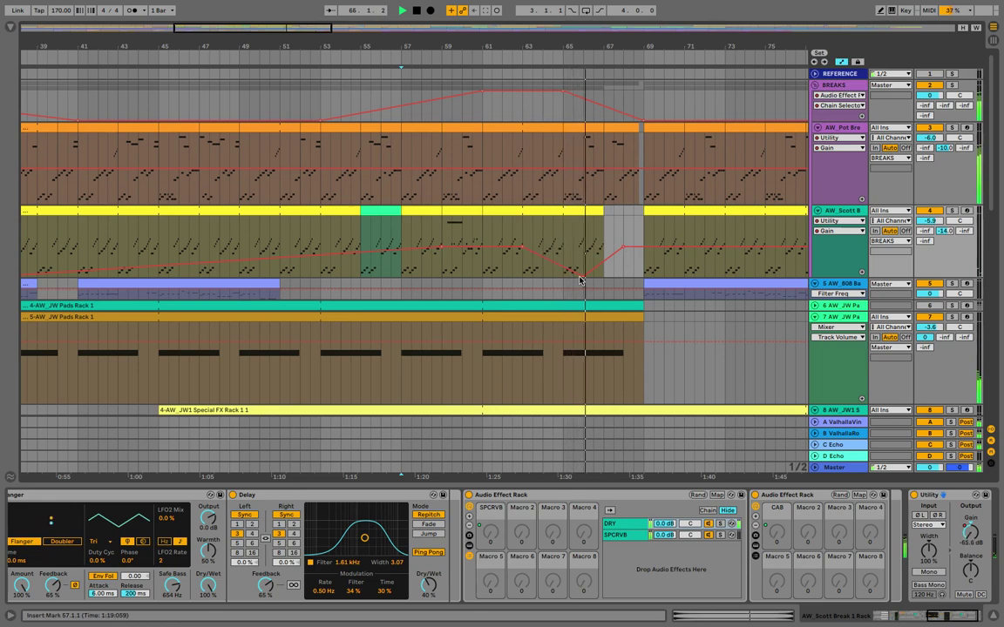
pyautogui.press('space')
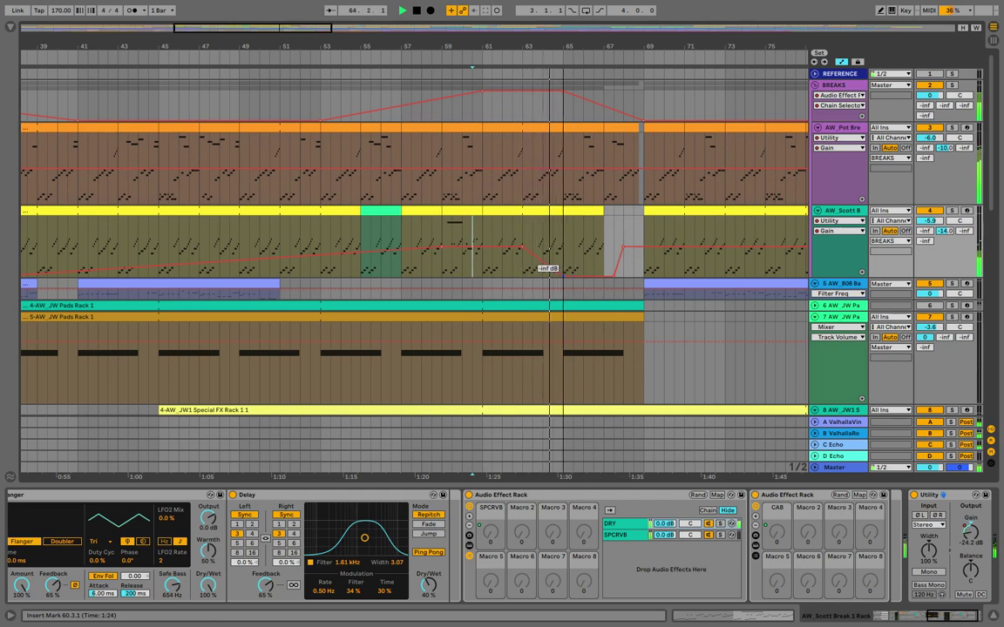
# Try a gain dip on the Pot Break track from 0 dB at bar 63 to -inf at bar 65, recovering to 0 dB at about bar 68
pyautogui.click(834, 86)
pyautogui.press('space')
pyautogui.press('space')
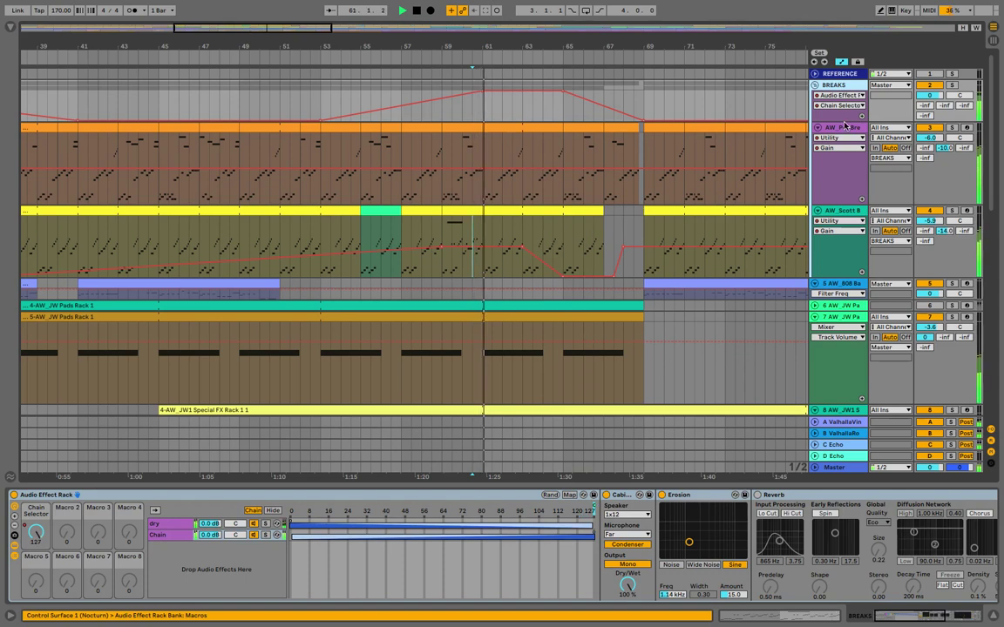
pyautogui.click(836, 171)
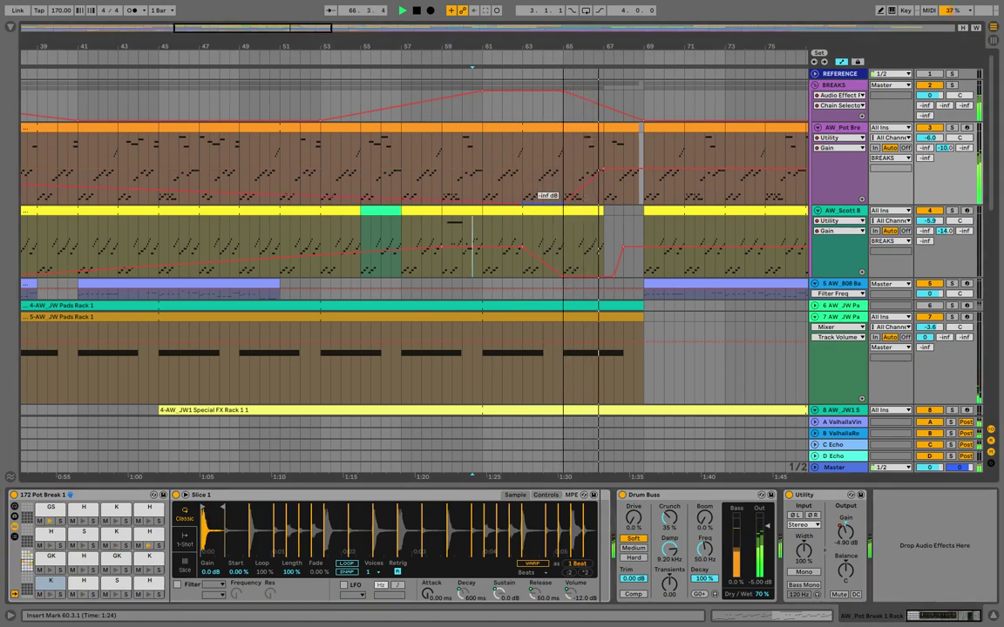
pyautogui.click(483, 190)
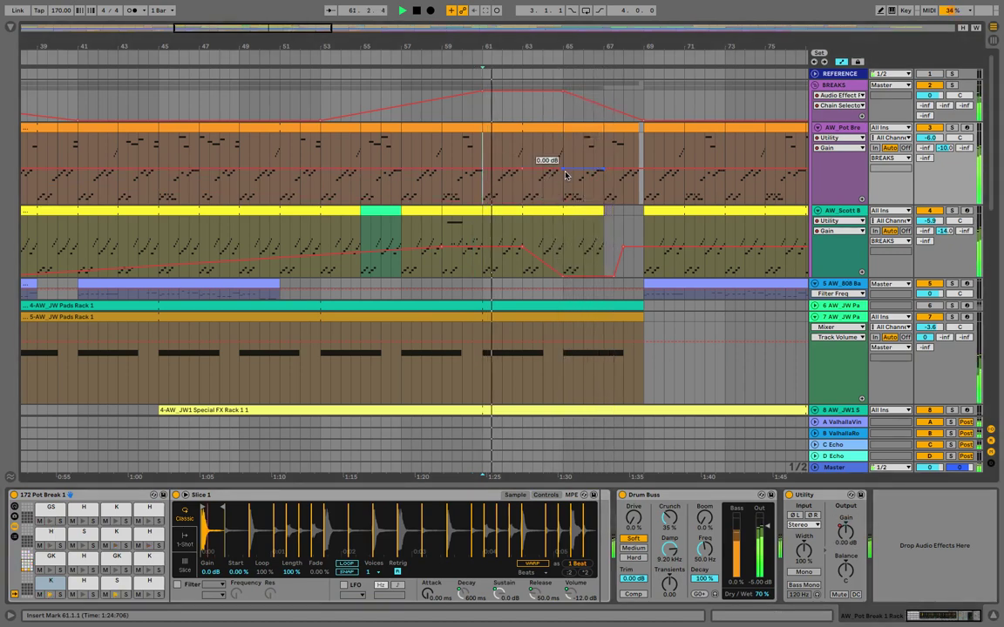
pyautogui.moveTo(564, 169); pyautogui.dragTo(564, 205)
pyautogui.moveTo(603, 169)
pyautogui.mouseDown()
pyautogui.moveTo(633, 169)
pyautogui.moveTo(623, 169)
pyautogui.mouseUp()
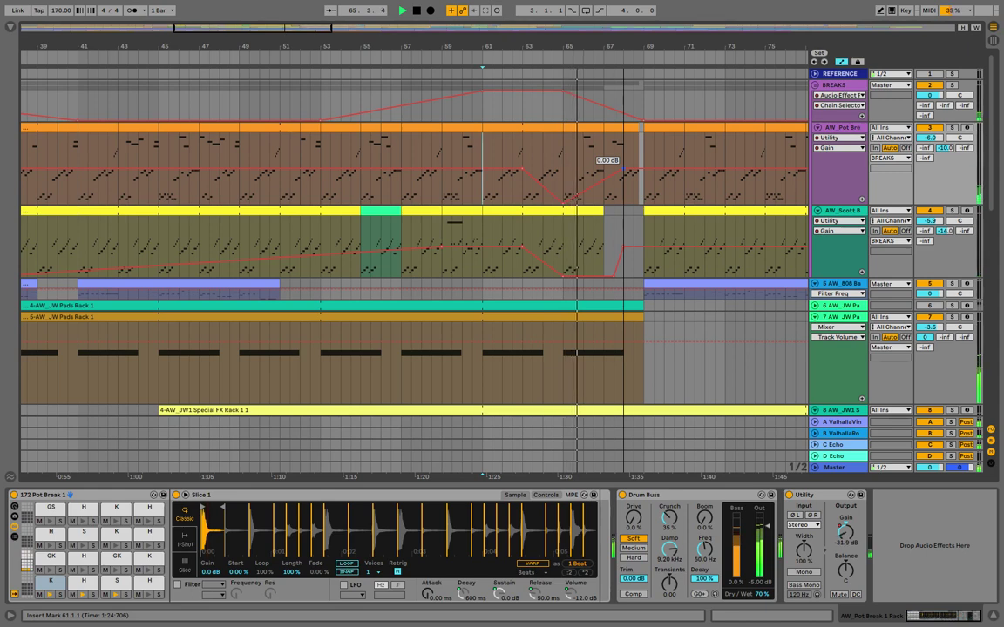
# Replay from bar 58 and try moving the Pot Break dip's recovery to bar 69 and its low point to about bar 67.5
pyautogui.click(434, 190)
pyautogui.press('space')
pyautogui.press('space')
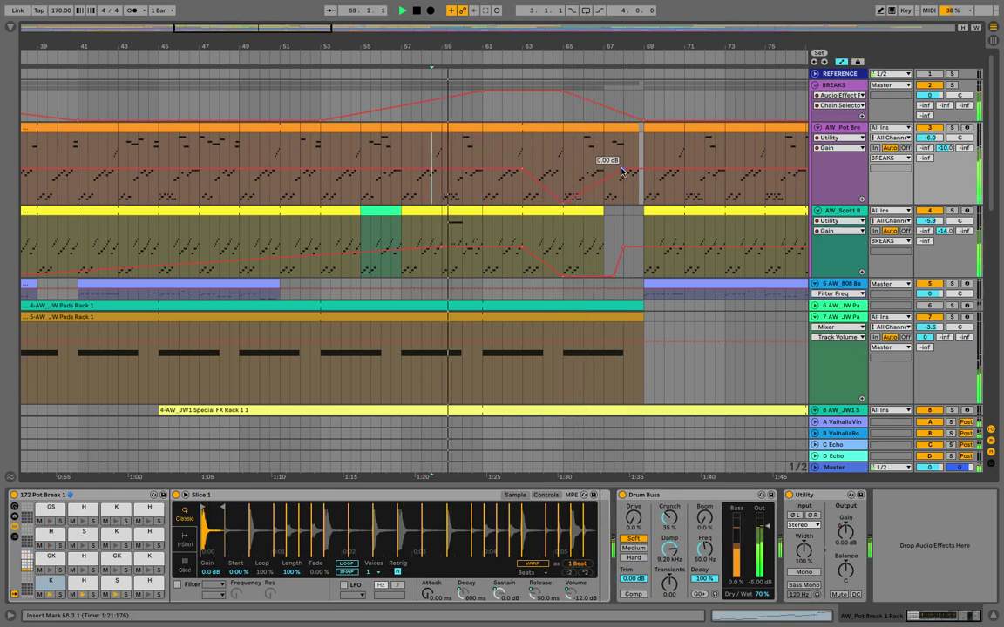
pyautogui.moveTo(623, 170); pyautogui.dragTo(642, 170)
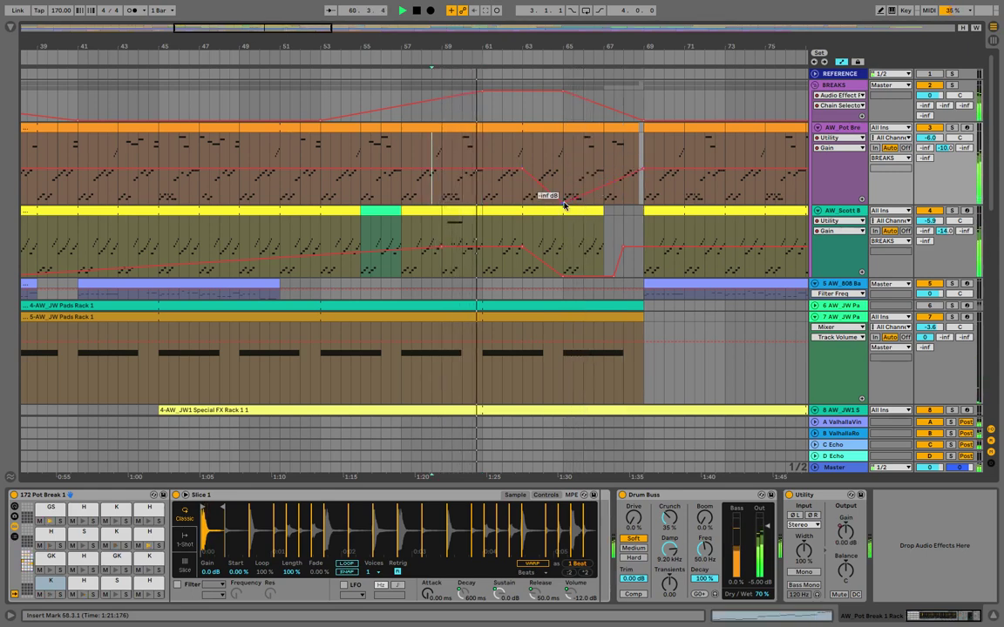
pyautogui.moveTo(603, 203); pyautogui.dragTo(613, 203)
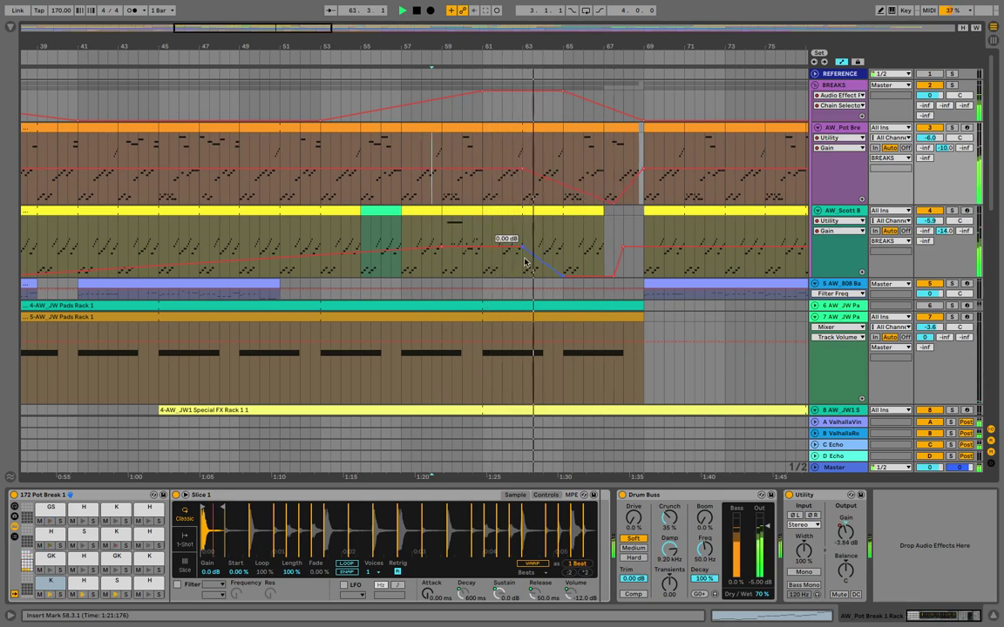
# Reshape the Scott Break gain fade to start at bar 61 and reach -inf at about bar 64.5, and remove the Pot Break gain dip
pyautogui.moveTo(522, 246); pyautogui.dragTo(482, 248)
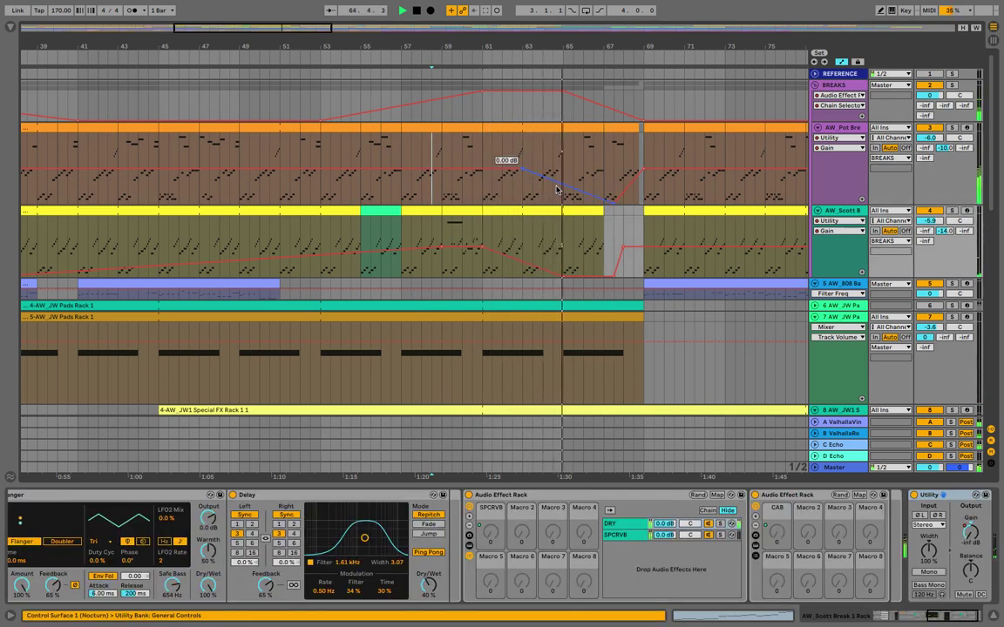
pyautogui.click(432, 183)
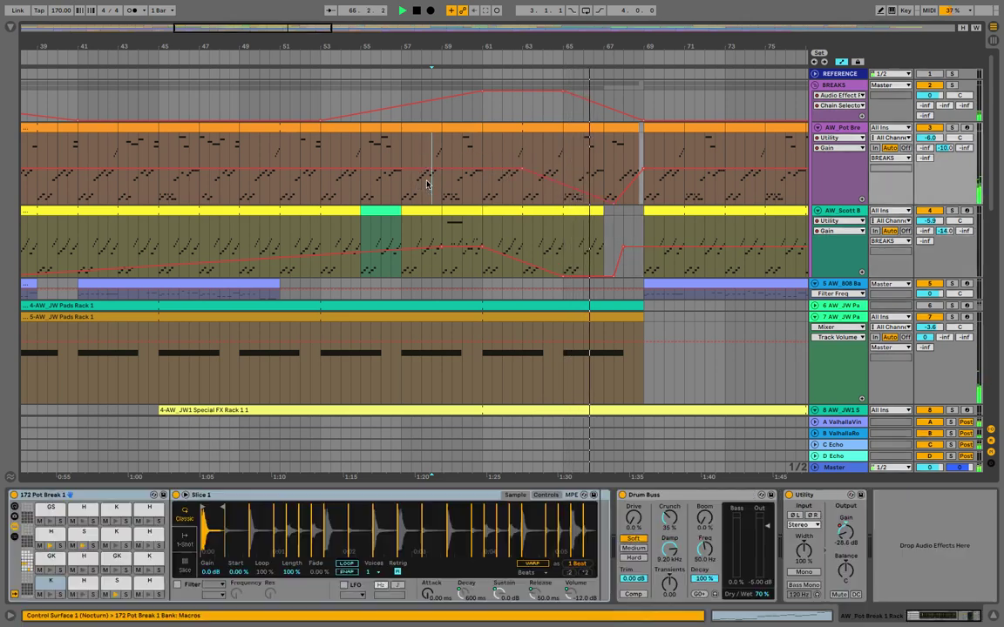
pyautogui.press('space')
pyautogui.press('space')
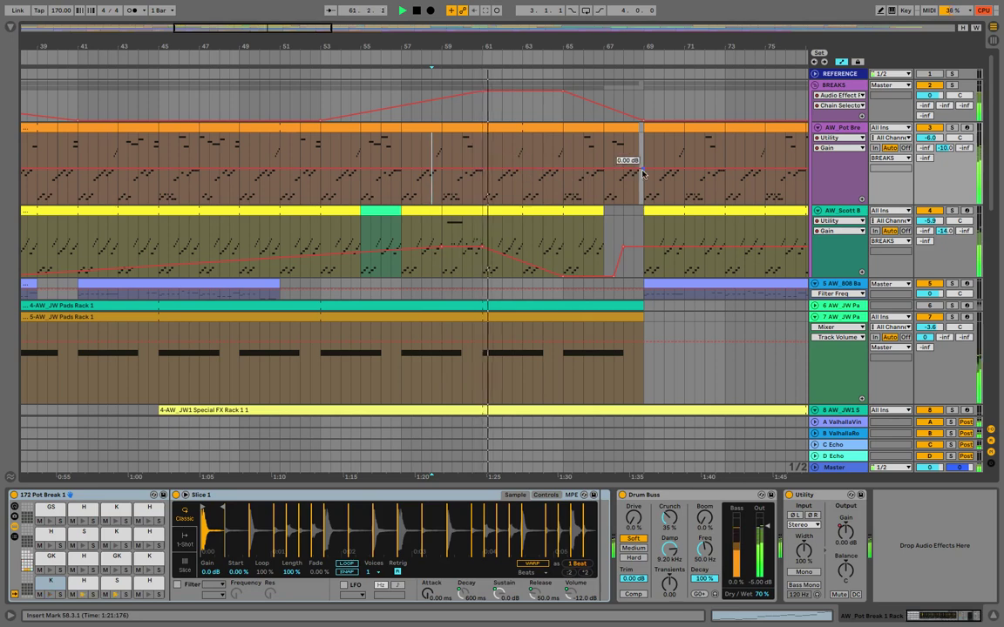
pyautogui.moveTo(562, 277)
pyautogui.mouseDown()
pyautogui.moveTo(545, 271)
pyautogui.moveTo(551, 278)
pyautogui.mouseUp()
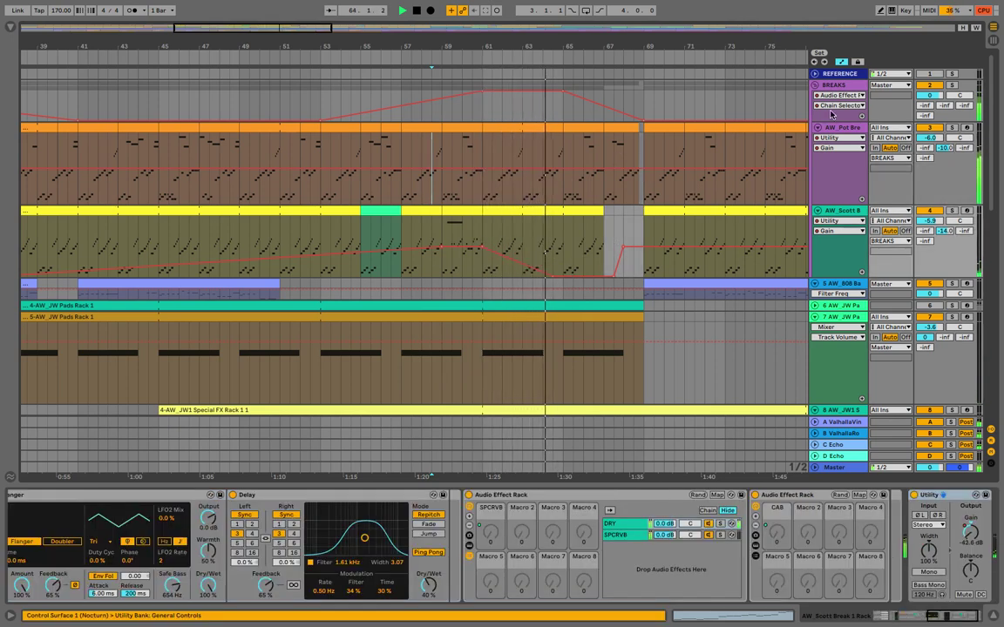
# Try the BREAKS group's A send at 0 dB, and extend the hold at 127 in its Chain Selector automation to bar 67
pyautogui.moveTo(925, 106); pyautogui.dragTo(924, 52)
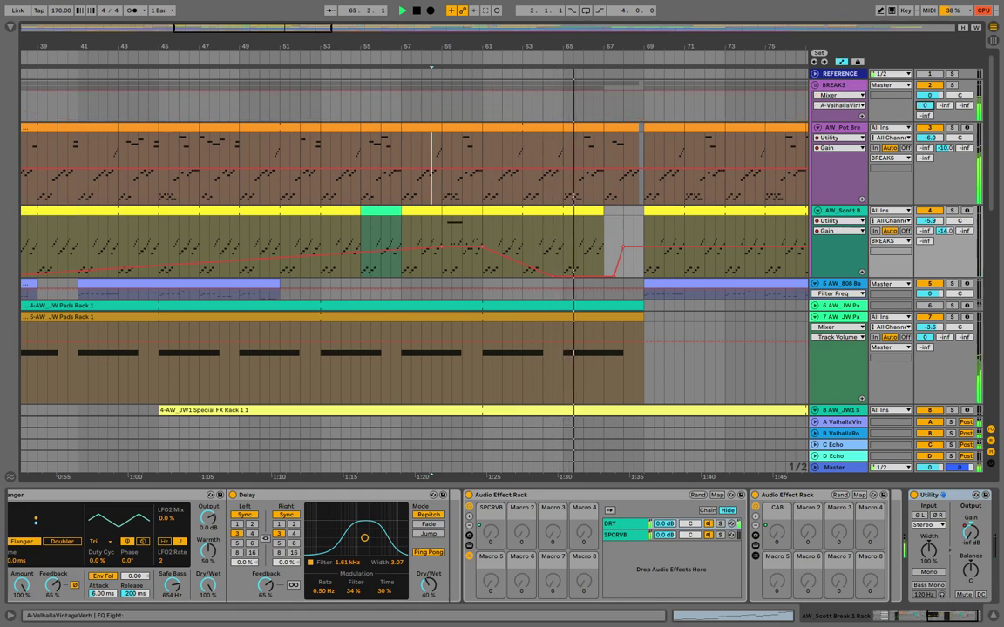
pyautogui.click(813, 84)
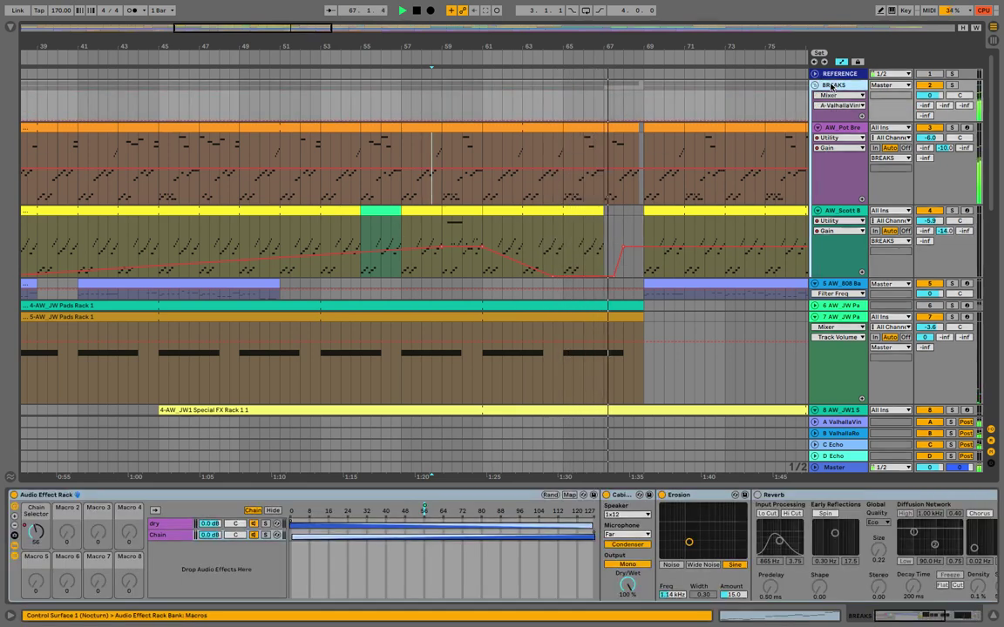
pyautogui.click(32, 546)
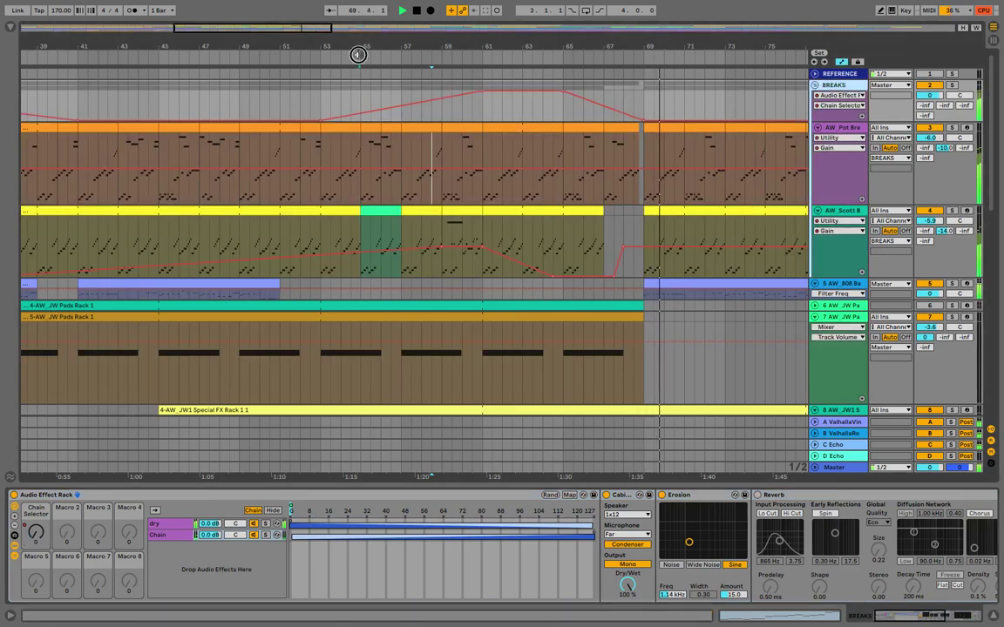
pyautogui.click(358, 54)
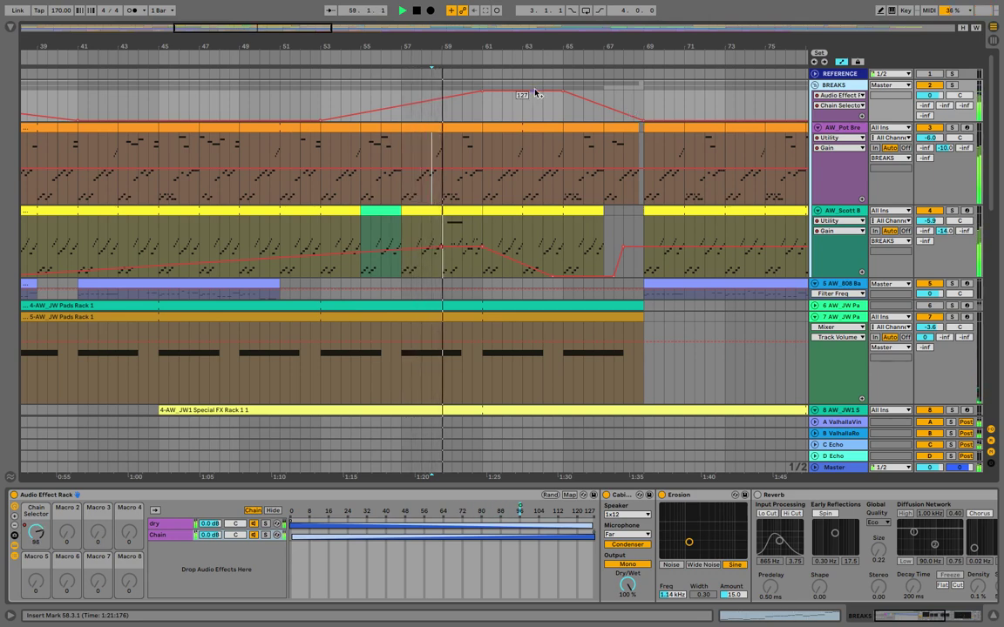
pyautogui.moveTo(562, 95); pyautogui.dragTo(602, 92)
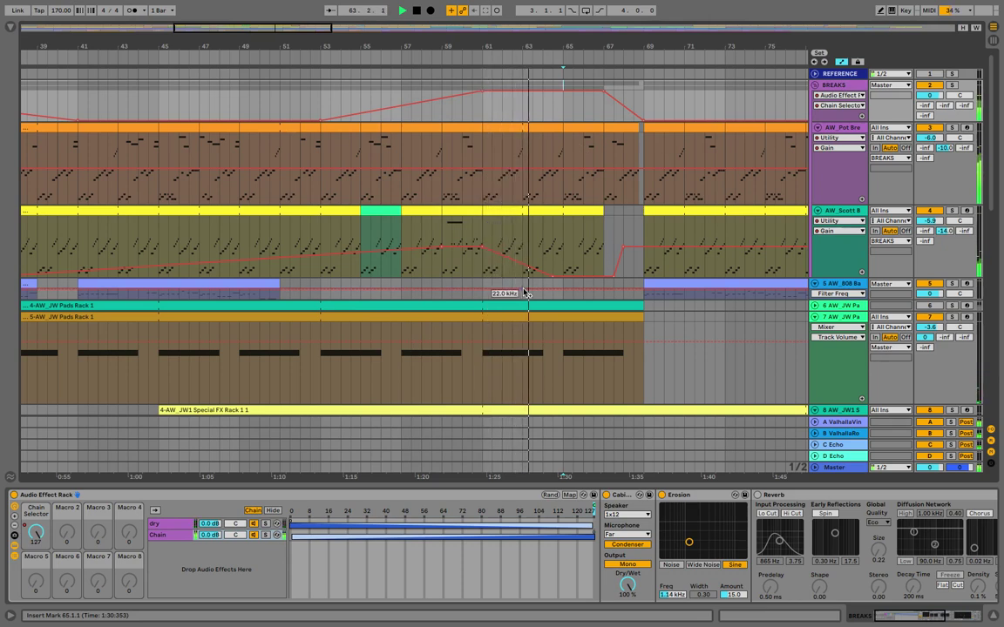
# Open the Pot Break clip at bar 65 and deactivate its H and S notes between beats 1.4 and 2
pyautogui.doubleClick(574, 140)
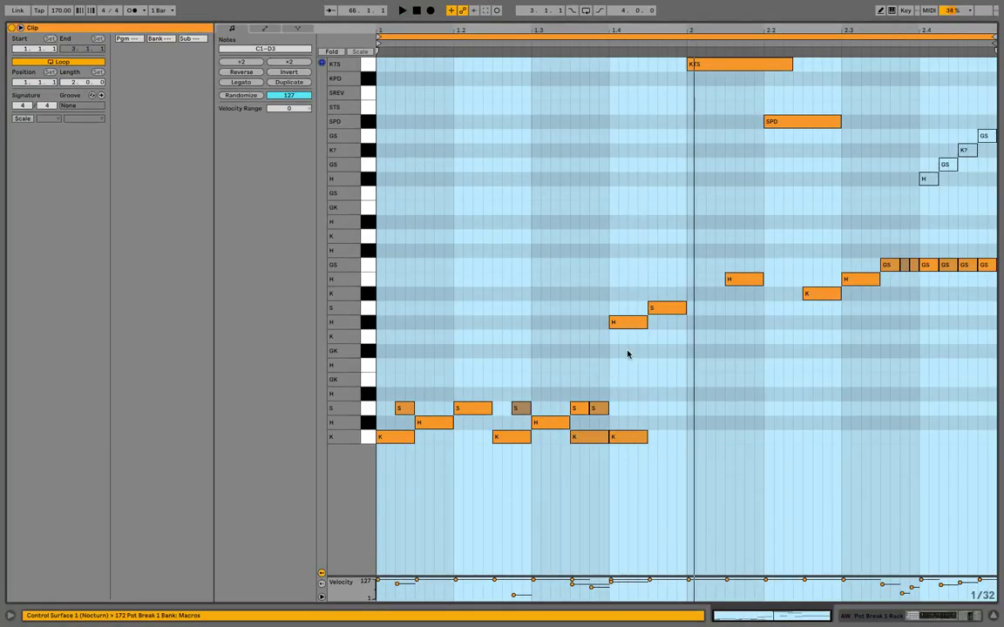
pyautogui.press('space')
pyautogui.press('b')
pyautogui.moveTo(666, 293); pyautogui.dragTo(624, 350)
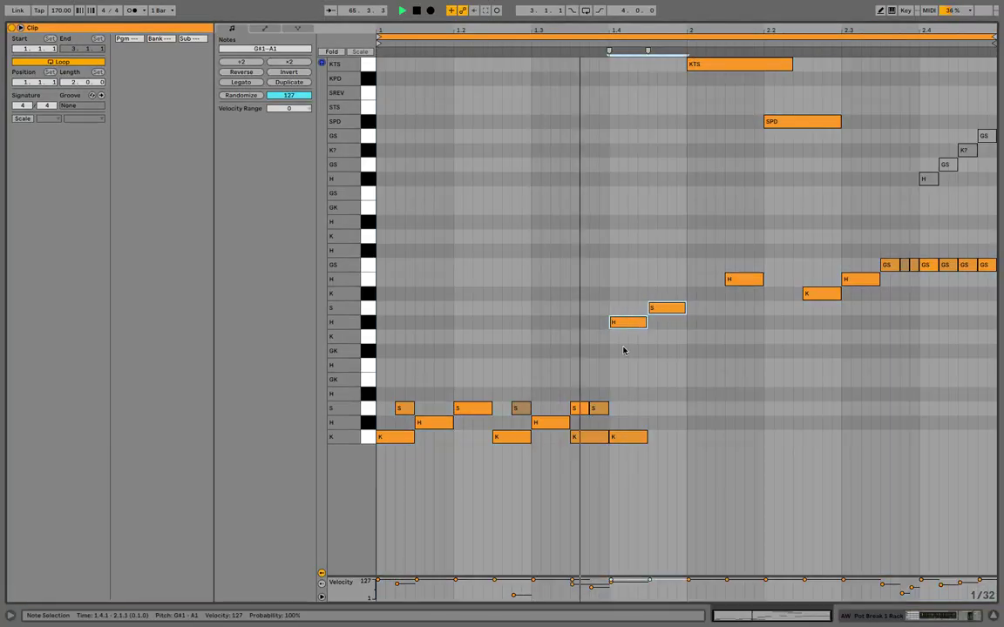
pyautogui.press('0')
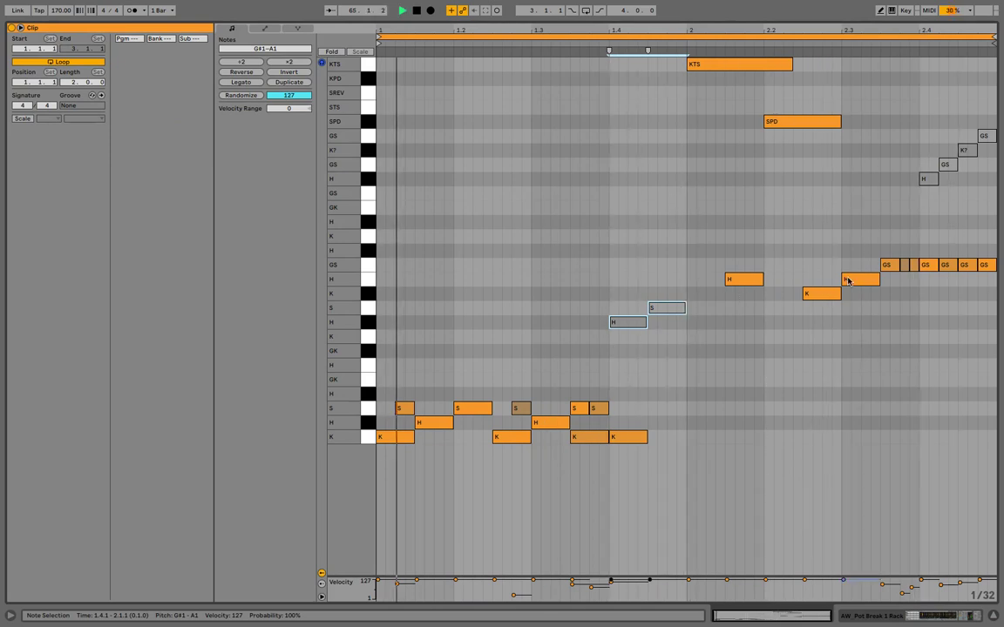
# Deactivate the repeated GS notes from 2.3.3 to the clip's end and the K and H notes starting at 2.2.3
pyautogui.moveTo(885, 238); pyautogui.dragTo(985, 298)
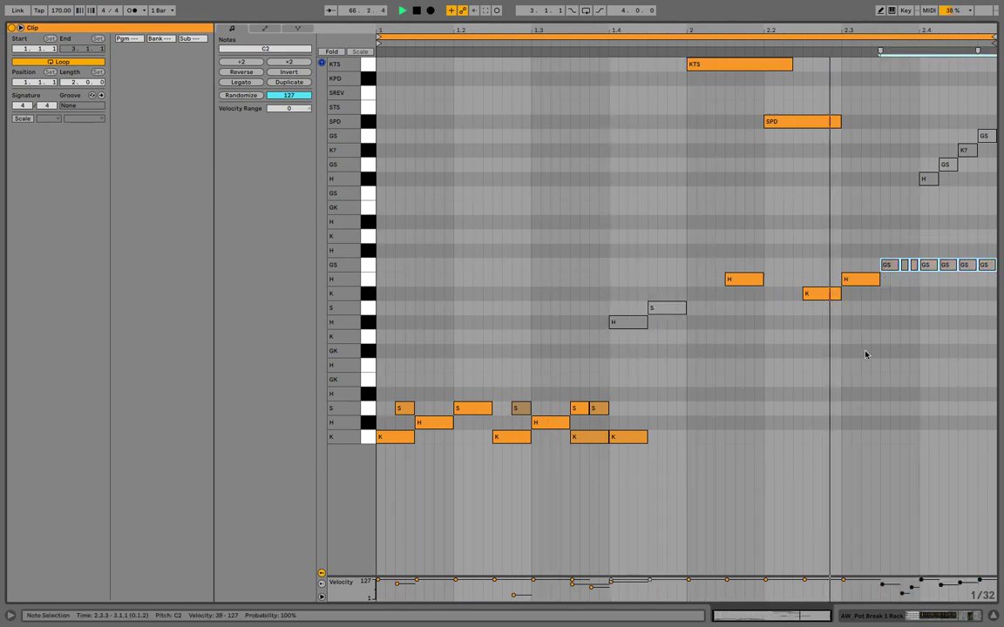
pyautogui.moveTo(850, 258); pyautogui.dragTo(790, 333)
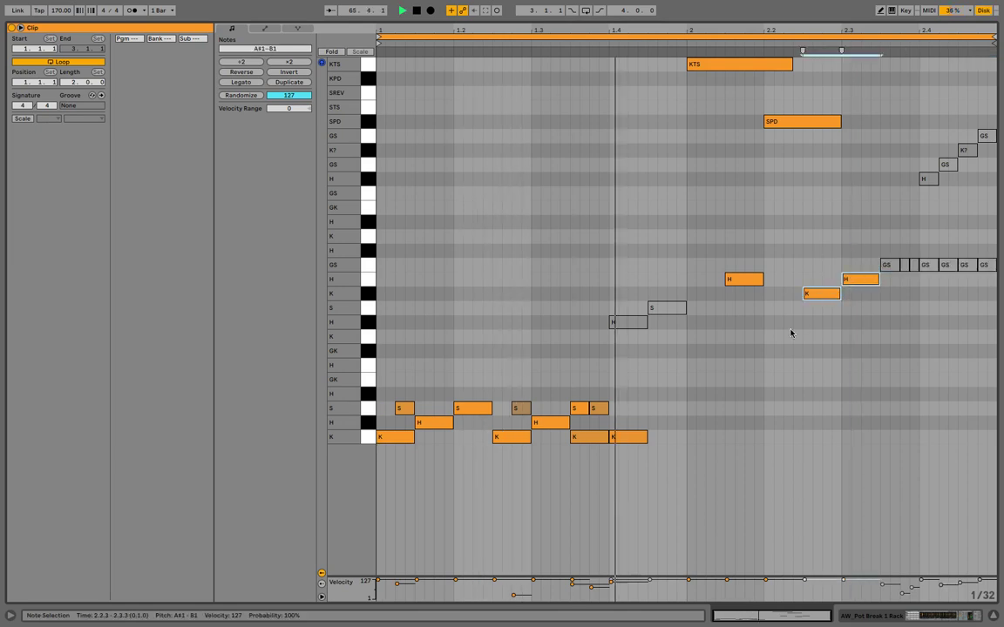
pyautogui.press('0')
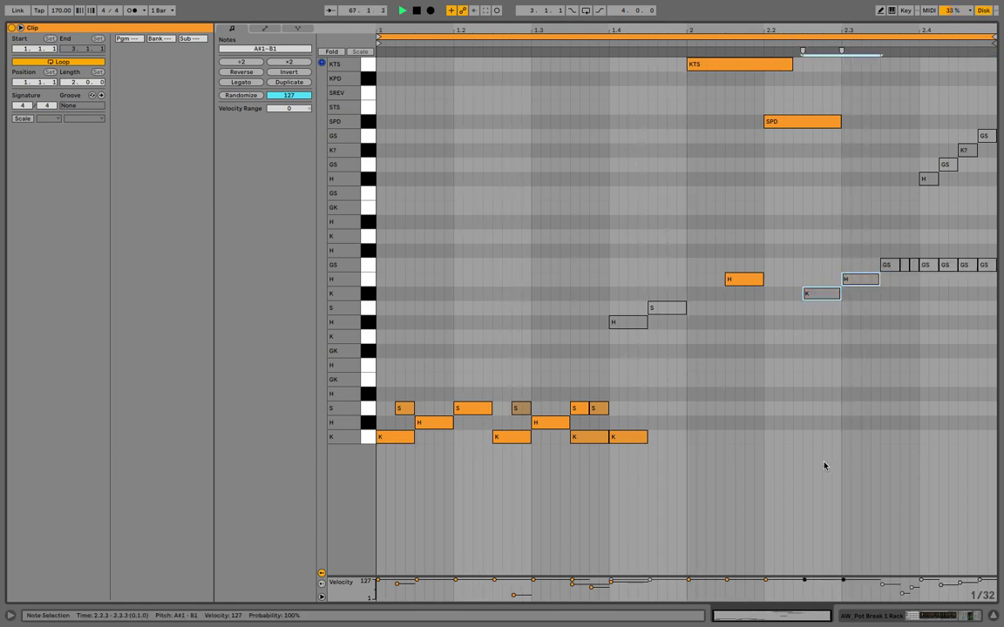
# Review the edited Pot Break clip at bar 65 in the arrangement and open the following clip at bar 67
pyautogui.hotkey('shift', 'Tab')
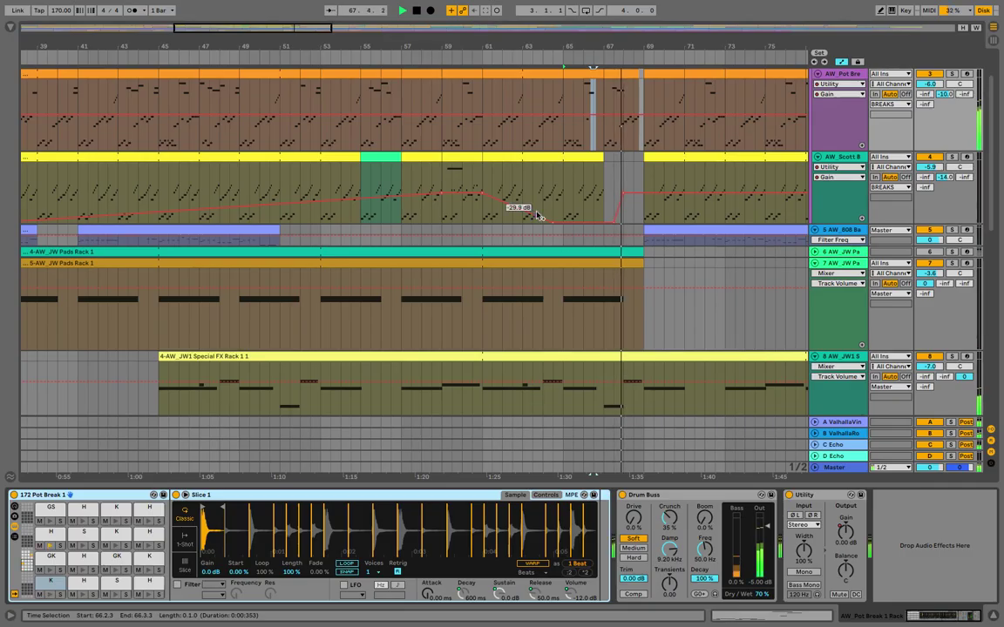
pyautogui.click(581, 74)
pyautogui.hotkey('shift', 'Tab')
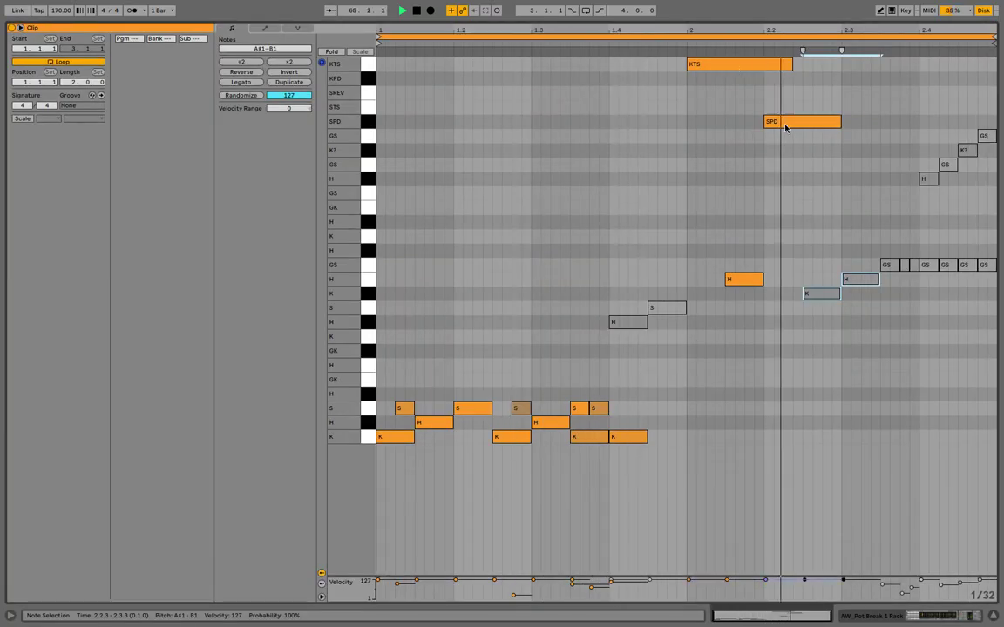
pyautogui.hotkey('shift', 'Tab')
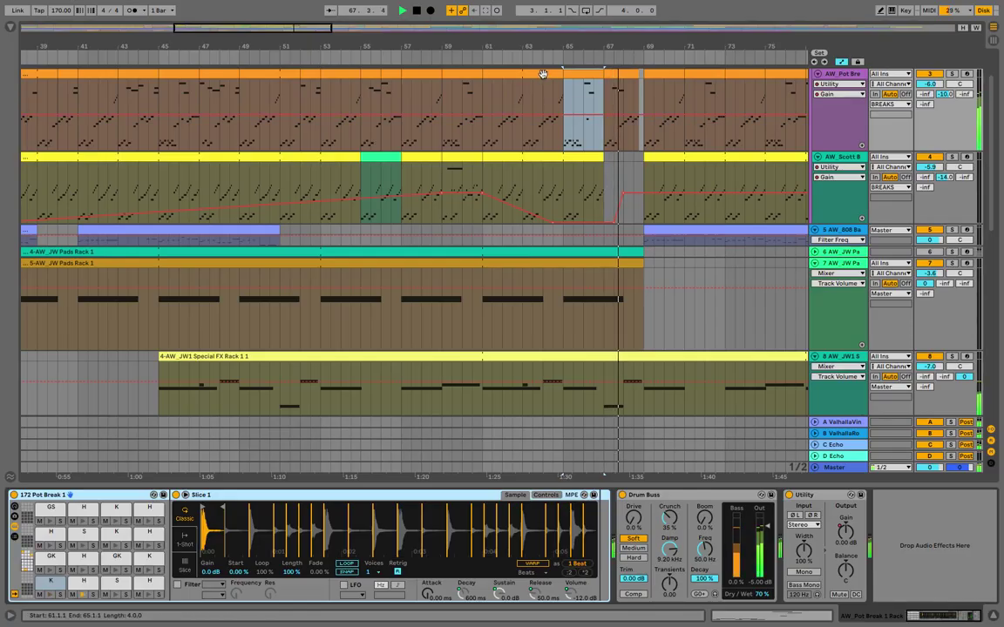
pyautogui.hotkey('shift', 'Tab')
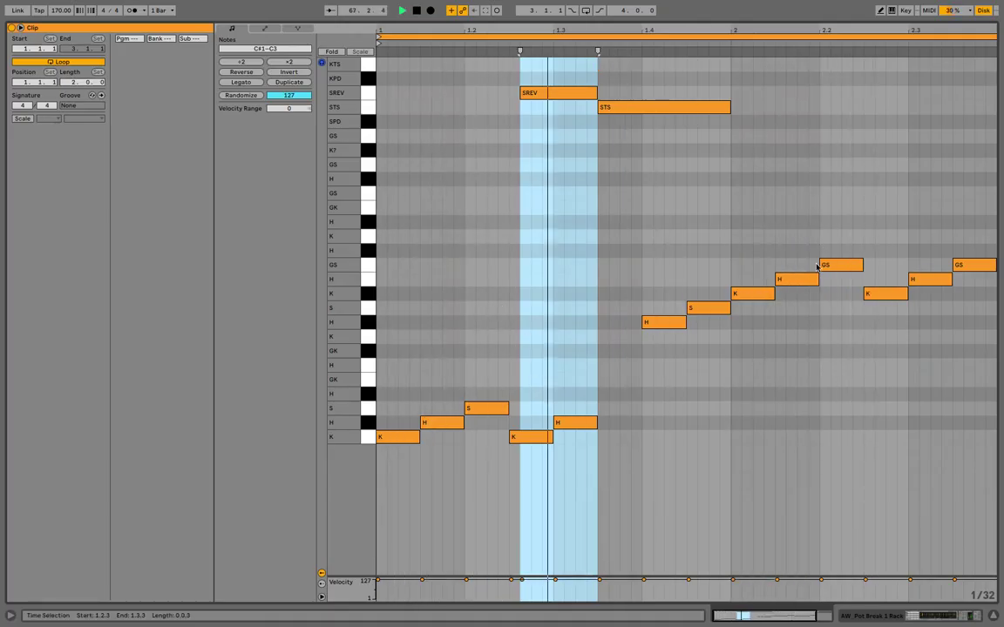
pyautogui.hotkey('shift', 'Tab')
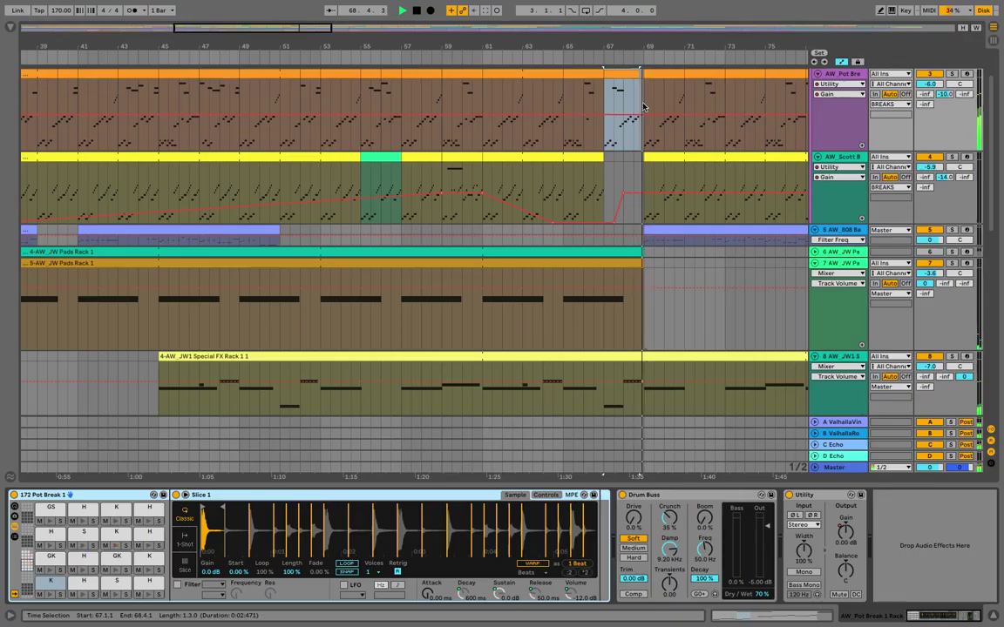
pyautogui.hotkey('shift', 'Tab')
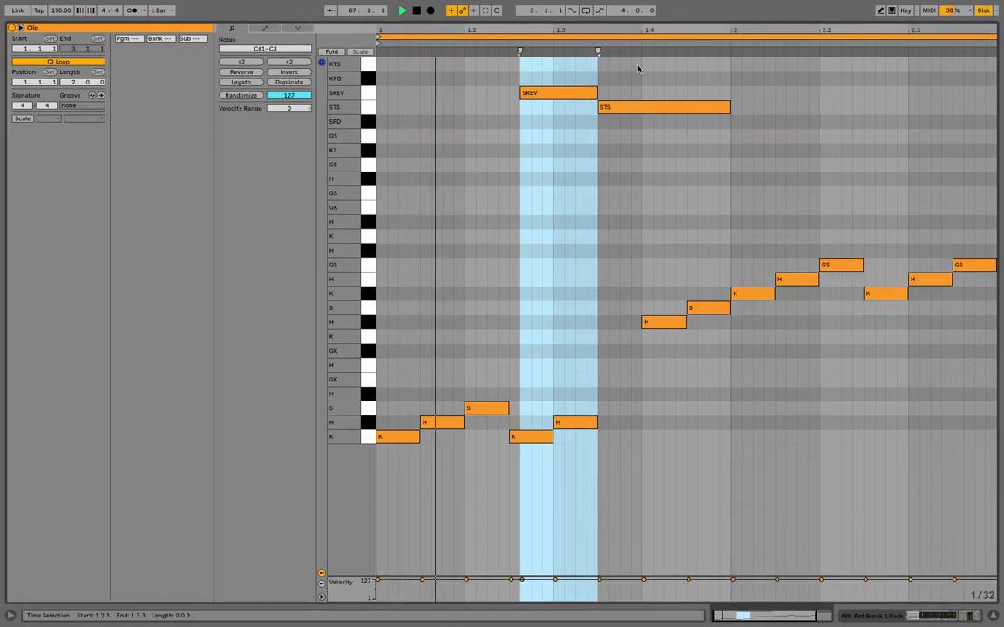
# Duplicate the GS note at beat 2.2 to 2.2.3 in the Pot Break clip at bar 67
pyautogui.hscroll(3, 785, 396)
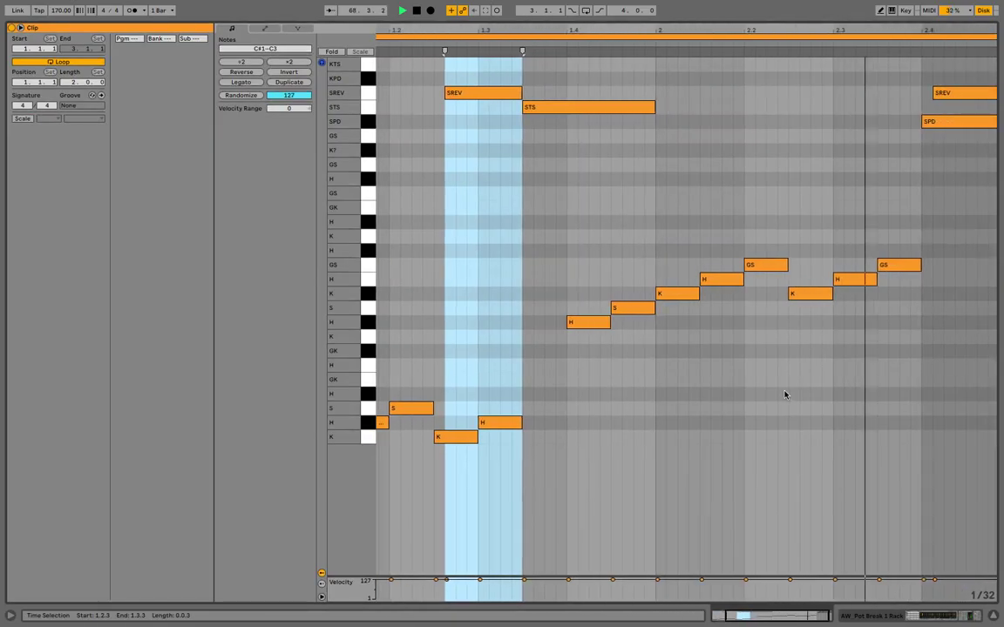
pyautogui.click(752, 265)
pyautogui.hotkey('ctrl', 'd')
pyautogui.hotkey('ctrl', 'd')
pyautogui.hotkey('ctrl', 'd')
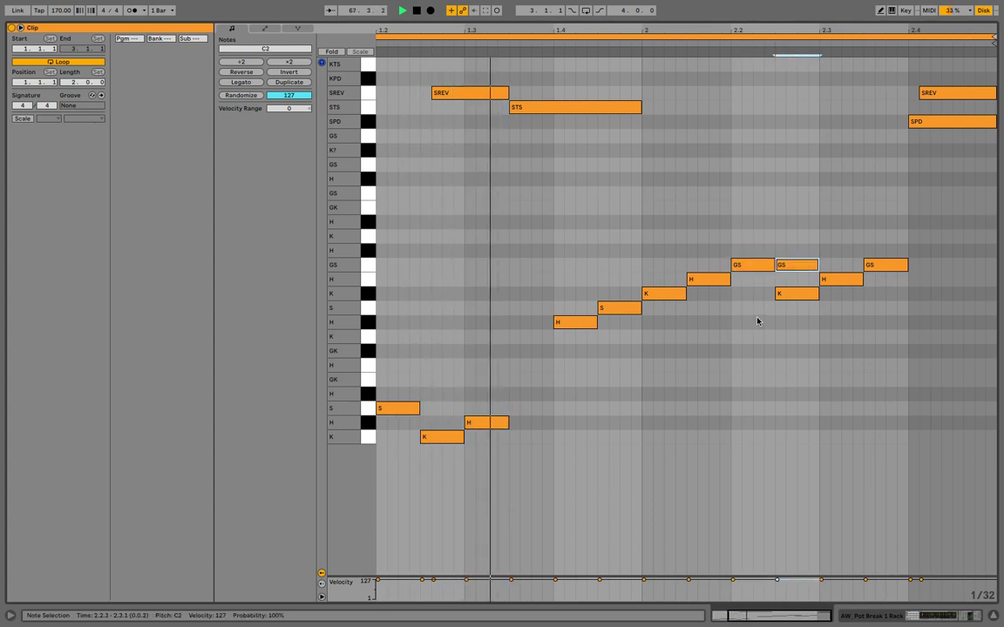
# Shorten the duplicated GS note to 0.0.1 and repeat it as a continuous roll up to beat 2.4
pyautogui.click(766, 266)
pyautogui.hotkey('ctrl', 'd')
pyautogui.hotkey('ctrl', 'd')
pyautogui.hotkey('ctrl', 'd')
pyautogui.hotkey('ctrl', 'd')
pyautogui.hotkey('ctrl', 'd')
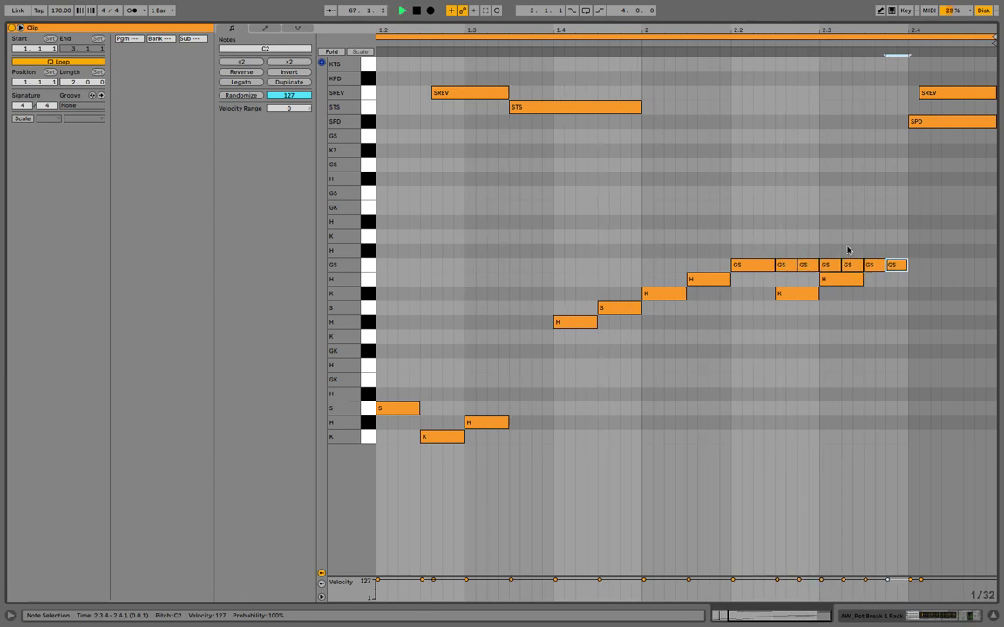
# Shorten the GS note at 2.3.1 to half its length and repeat it as a faster roll up to beat 2.4
pyautogui.click(828, 266)
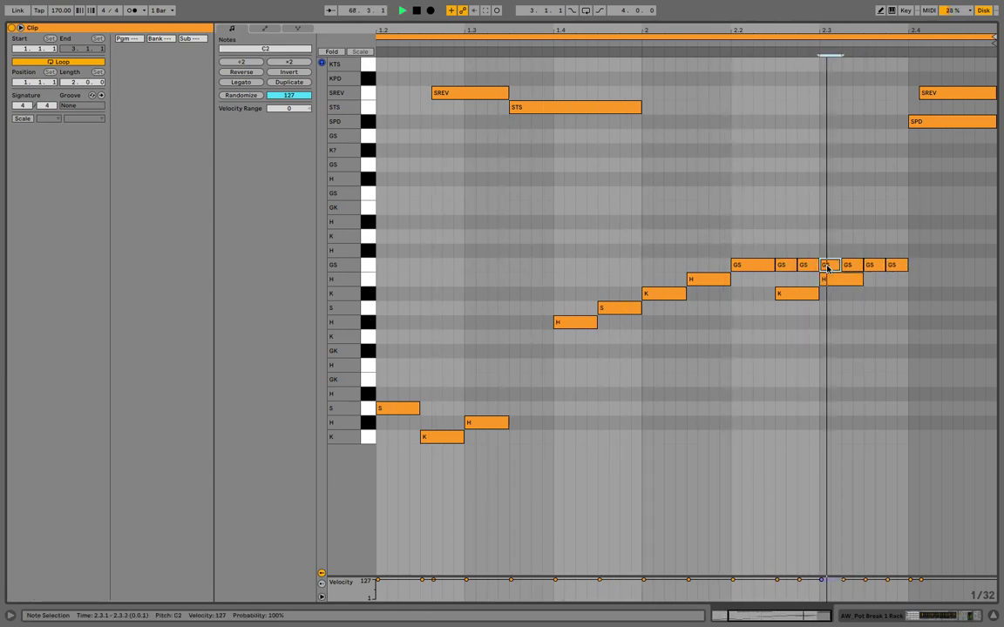
pyautogui.hotkey('ctrl', 'd')
pyautogui.hotkey('ctrl', 'd')
pyautogui.hotkey('ctrl', 'd')
pyautogui.hotkey('ctrl', 'd')
pyautogui.hotkey('ctrl', 'd')
pyautogui.hotkey('ctrl', 'd')
pyautogui.hotkey('ctrl', 'd')
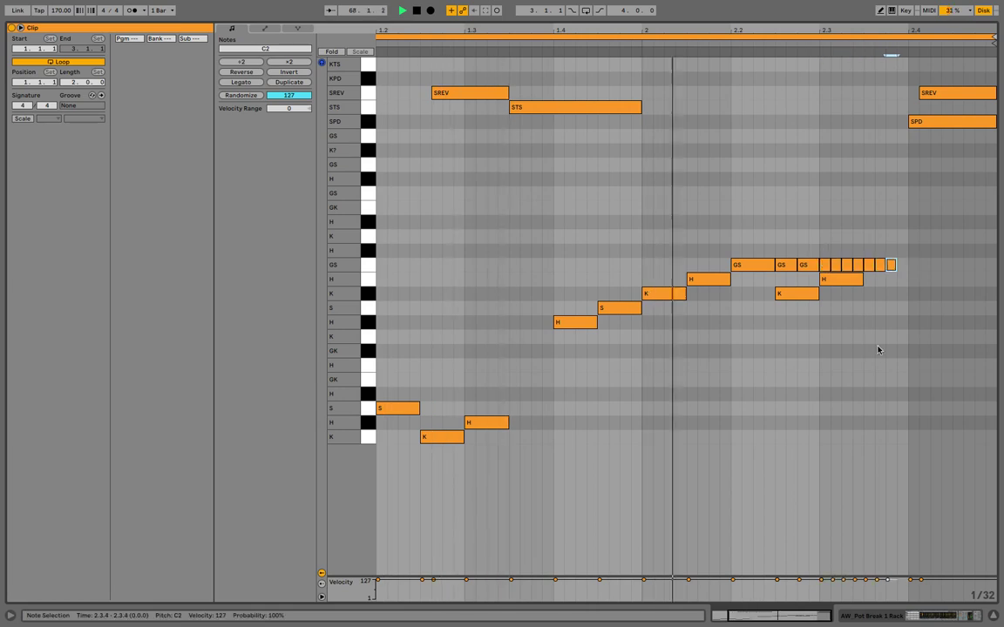
# Enlarge the velocity lane and draw a curve over the GS notes from 2.2 to 2.4, dipping to about 22 and rising again
pyautogui.moveTo(855, 577); pyautogui.dragTo(839, 424)
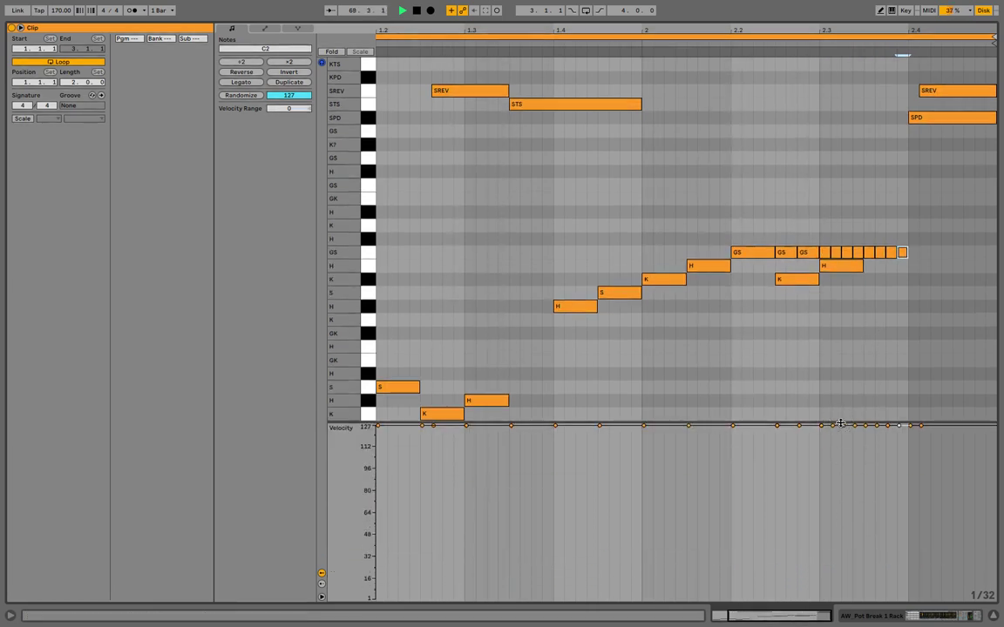
pyautogui.moveTo(902, 233); pyautogui.dragTo(756, 253)
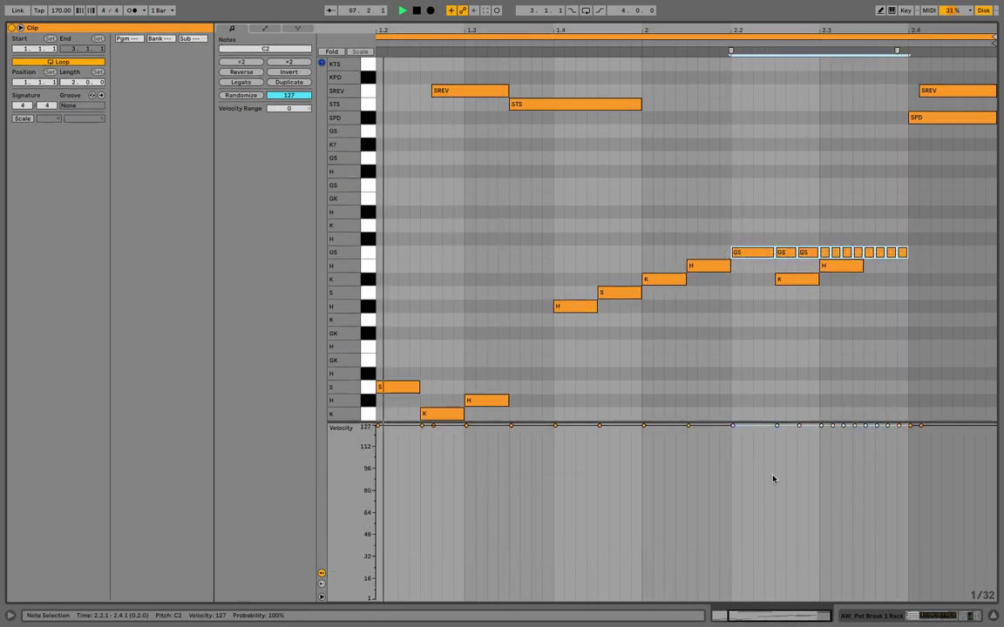
pyautogui.press('b')
pyautogui.moveTo(775, 507)
pyautogui.mouseDown()
pyautogui.moveTo(816, 551)
pyautogui.moveTo(887, 556)
pyautogui.moveTo(898, 501)
pyautogui.mouseUp()
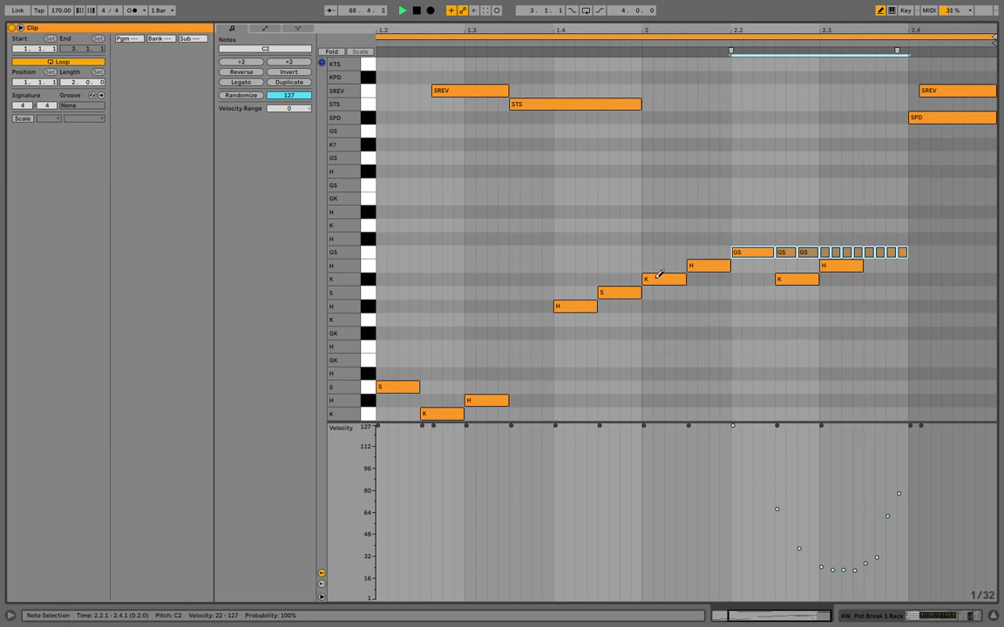
# Fill the GS row from beat 2.1 to 2.3 with 1/32 notes and draw a rising velocity ramp over the whole GS roll
pyautogui.moveTo(651, 247); pyautogui.dragTo(802, 250)
pyautogui.click(810, 253)
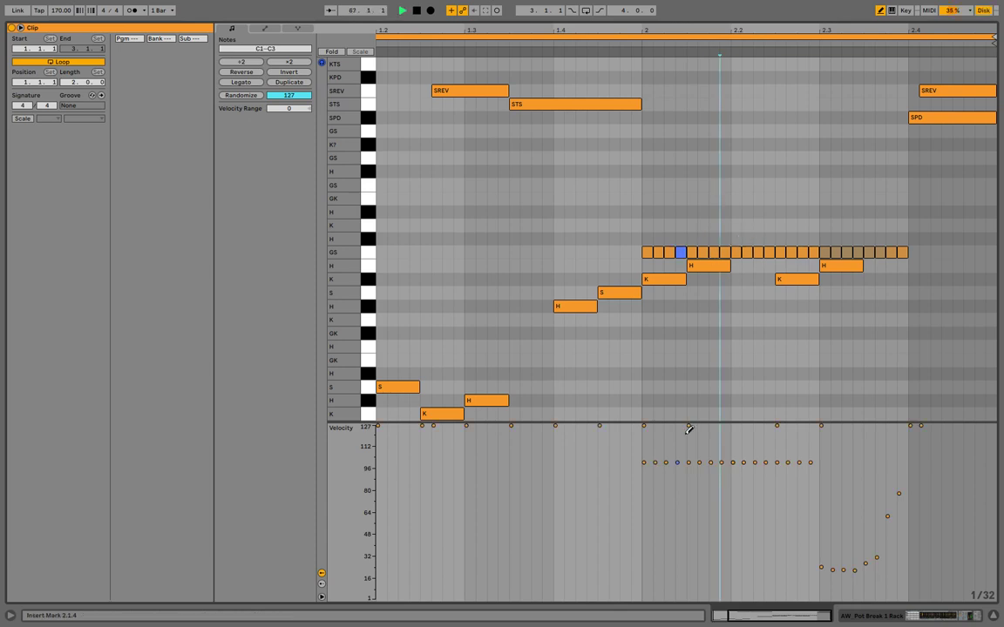
pyautogui.hotkey('ctrl', 'a')
pyautogui.moveTo(648, 530); pyautogui.dragTo(673, 532)
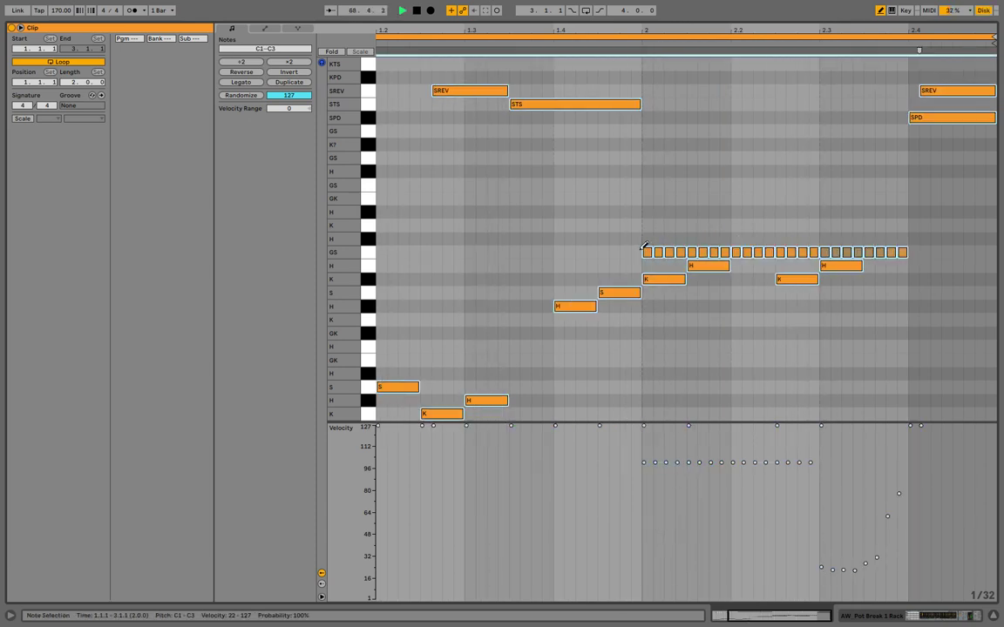
pyautogui.click(370, 252)
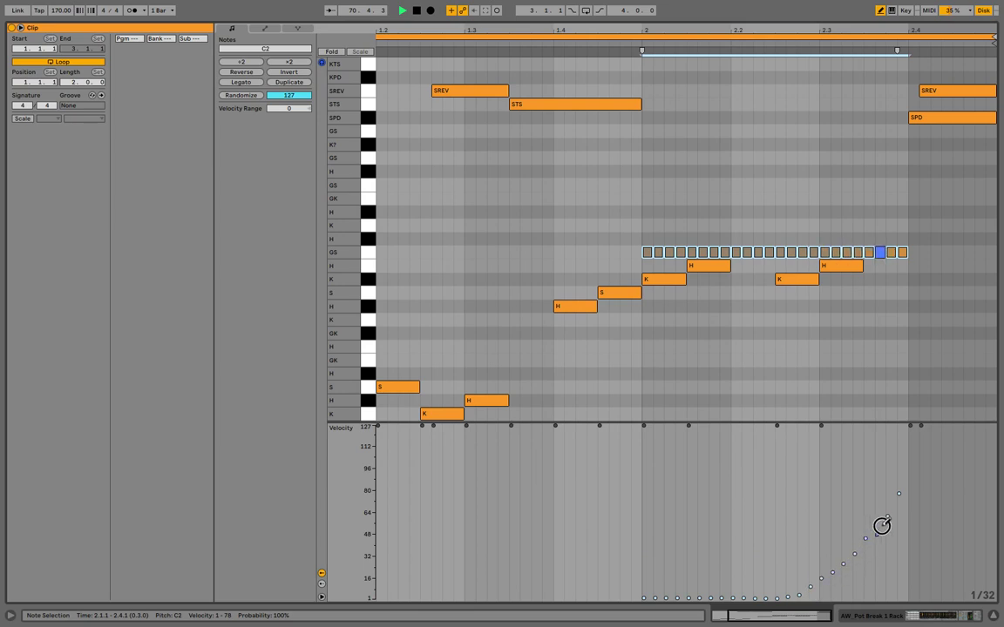
pyautogui.moveTo(900, 494); pyautogui.dragTo(900, 479)
# Undo the velocity ramp, the added 1/32 GS notes and the earlier velocity curve
pyautogui.hotkey('ctrl', 'z')
pyautogui.hotkey('ctrl', 'z')
pyautogui.hotkey('ctrl', 'z')
pyautogui.hotkey('ctrl', 'z')
pyautogui.hotkey('ctrl', 'z')
pyautogui.hotkey('ctrl', 'z')
pyautogui.hotkey('ctrl', 'z')
pyautogui.hotkey('ctrl', 'z')
pyautogui.hotkey('ctrl', 'z')
pyautogui.hotkey('ctrl', 'z')
pyautogui.hotkey('ctrl', 'z')
pyautogui.hotkey('ctrl', 'z')
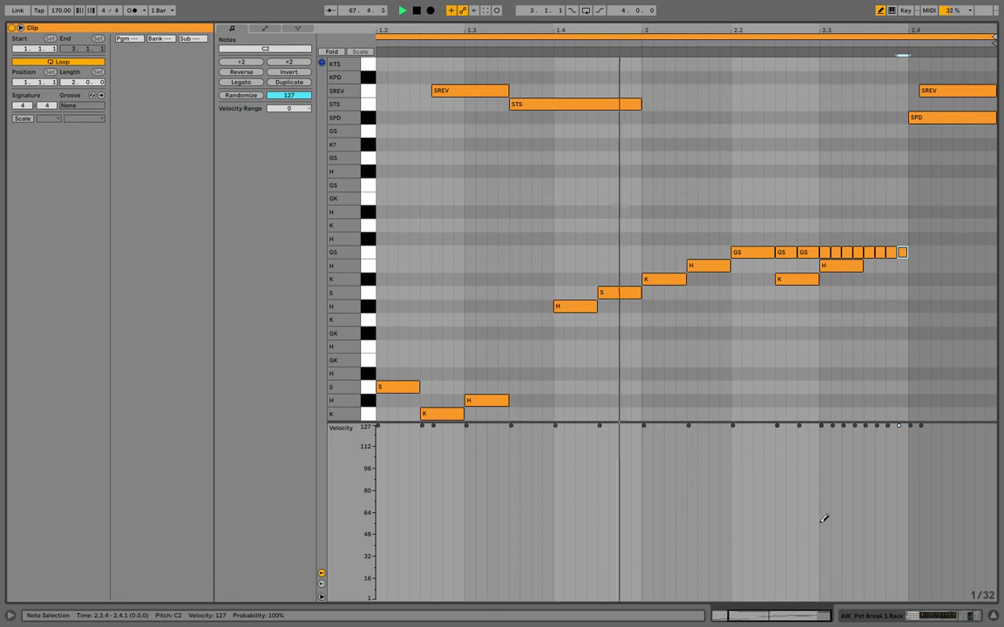
# Erase the GS note at 2.2.3 and replace the GS roll after 2.3 with a 0.0.1 note at 2.3.2 repeated towards 2.4
pyautogui.click(785, 252)
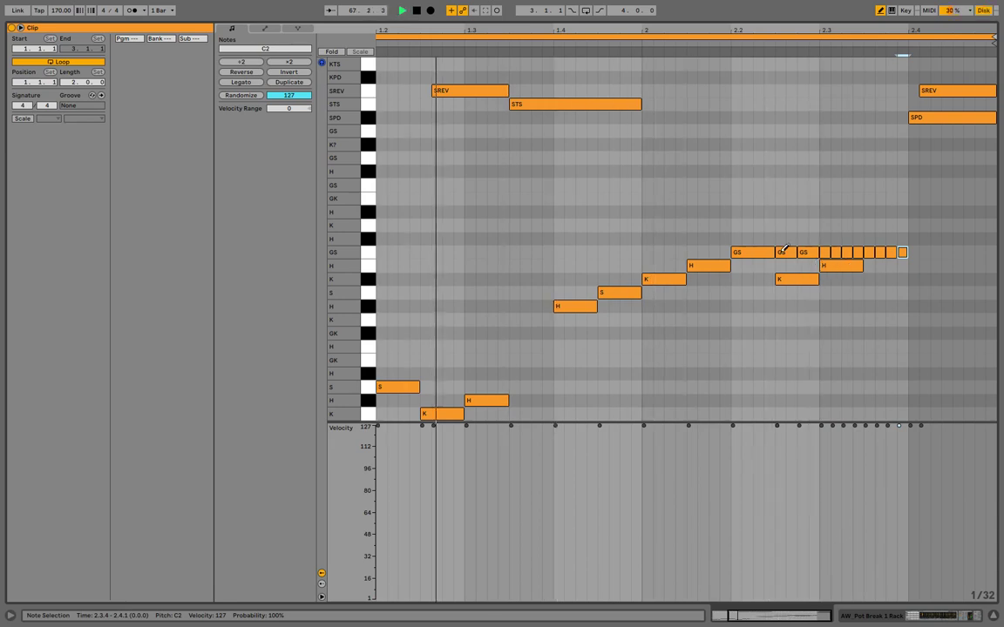
pyautogui.press('space')
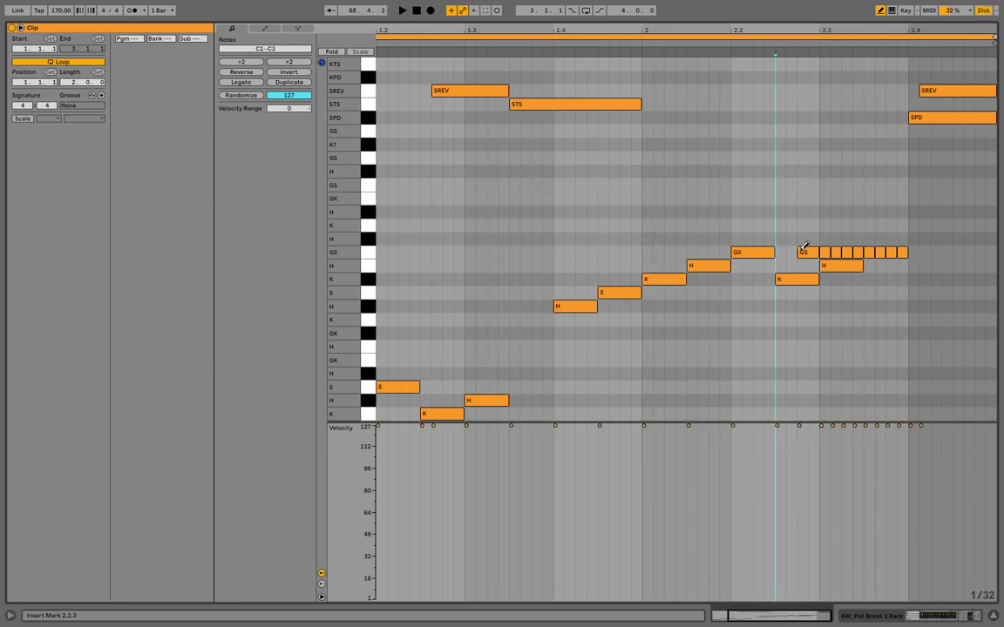
pyautogui.moveTo(824, 252); pyautogui.dragTo(896, 251)
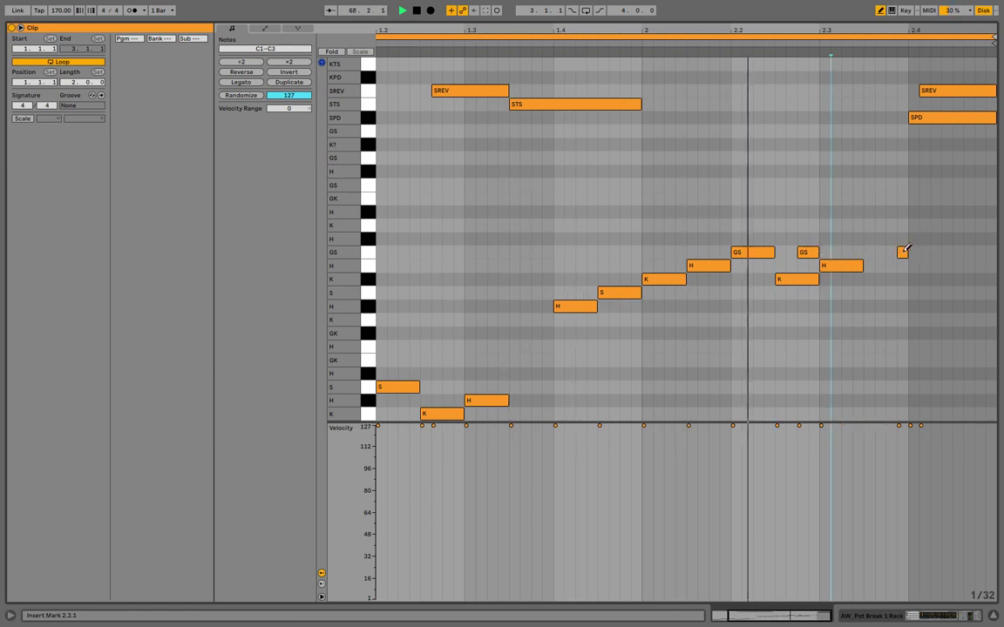
pyautogui.click(902, 252)
pyautogui.click(861, 252)
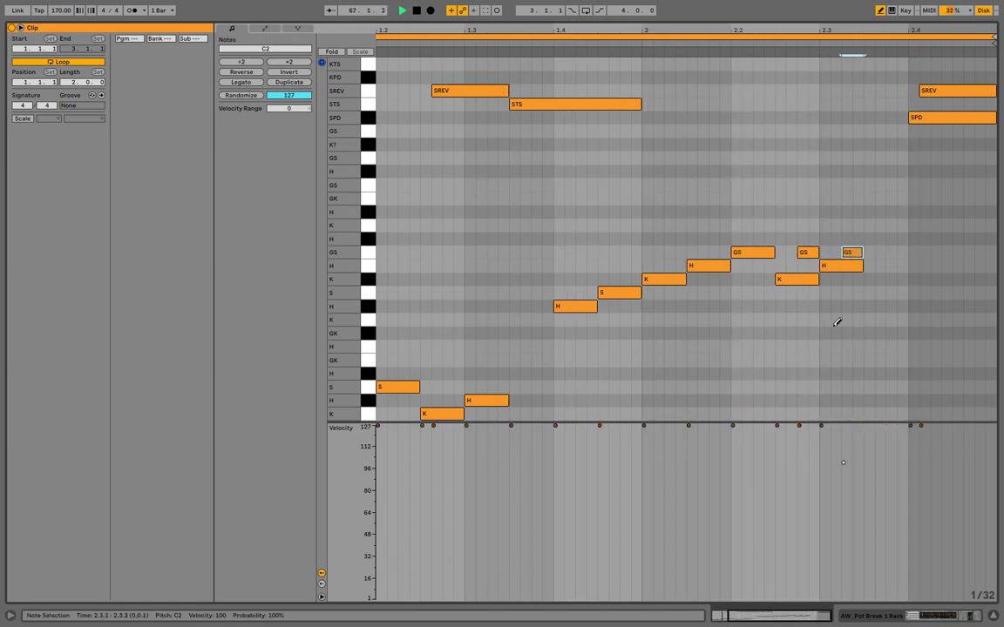
pyautogui.hotkey('ctrl', 'd')
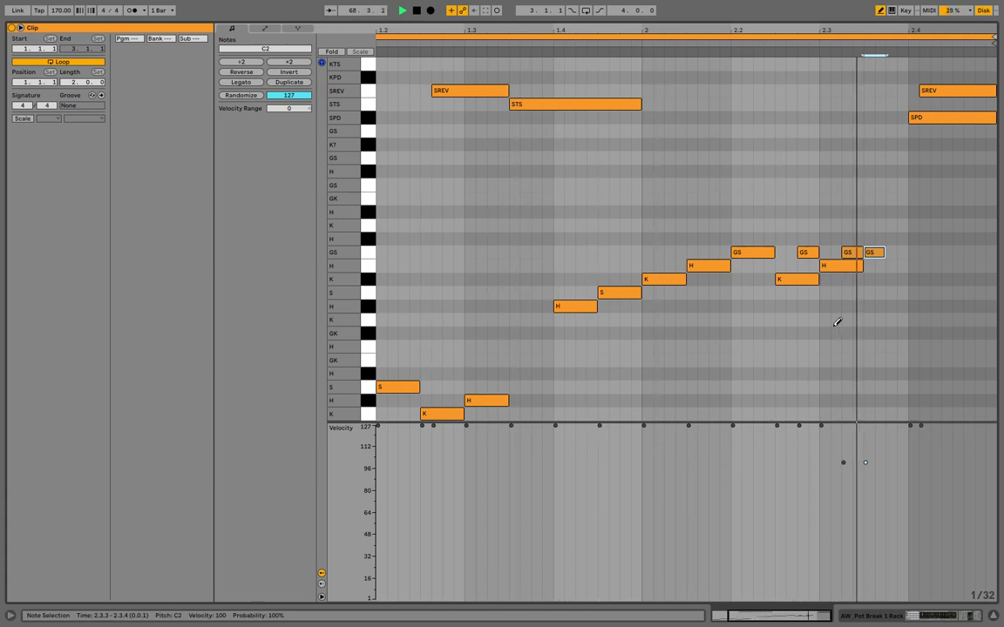
# Play the Pot Break clip at bar 67 in the arrangement and reopen its notes
pyautogui.hotkey('shift', 'Tab')
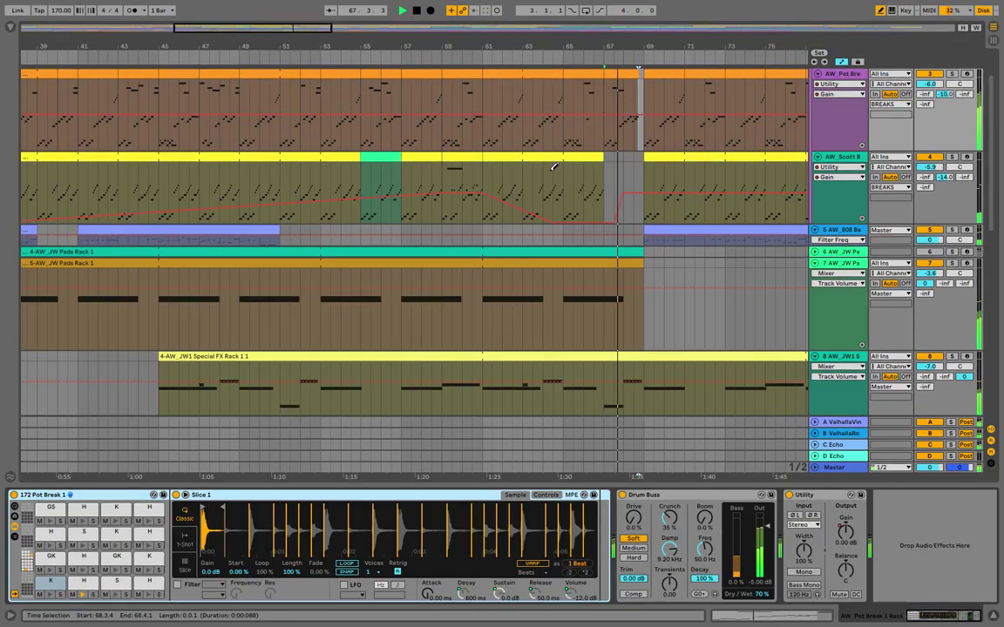
pyautogui.moveTo(637, 46); pyautogui.dragTo(604, 101)
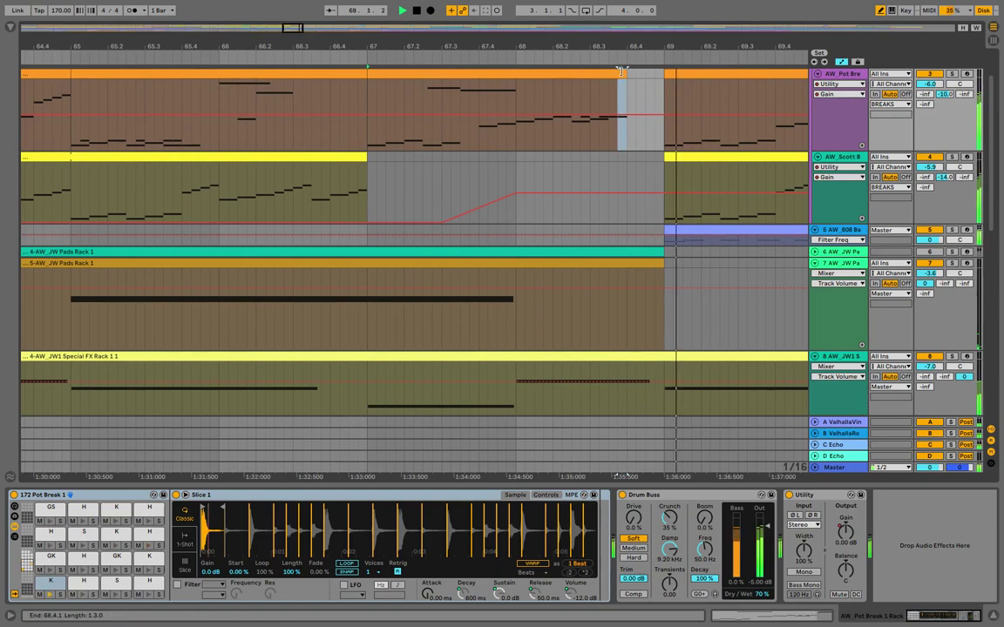
pyautogui.click(624, 72)
pyautogui.press('space')
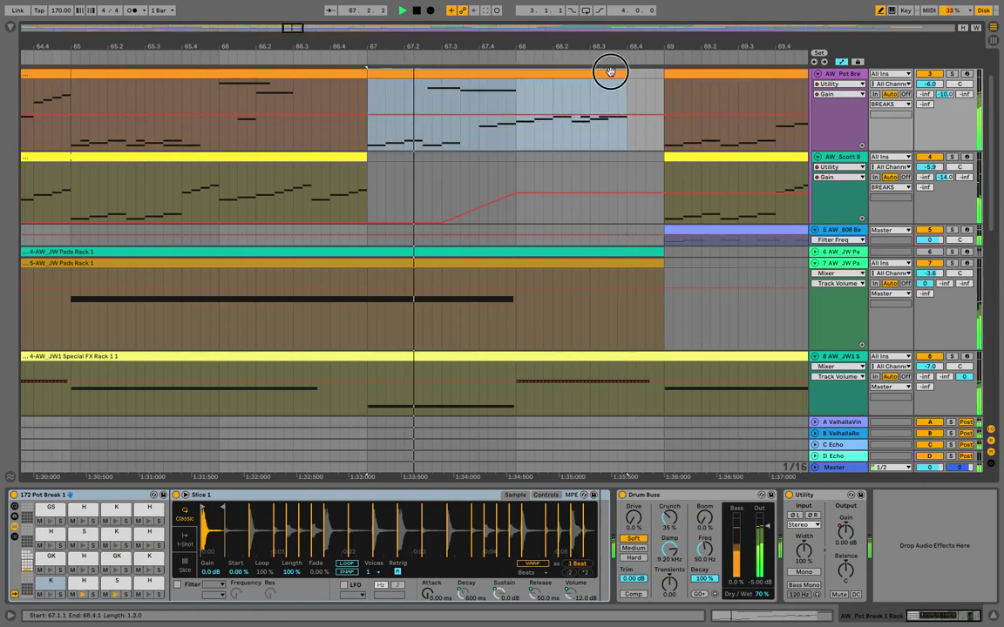
pyautogui.doubleClick(610, 72)
pyautogui.hscroll(2, 942, 257)
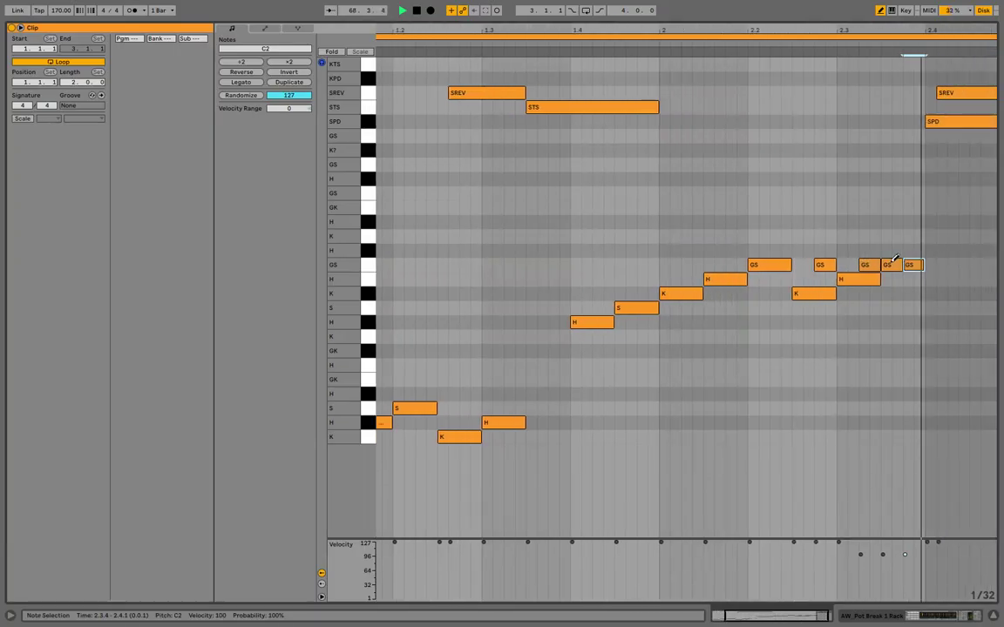
# Erase the GS note at 2.3.3 and review the clip's ending in the arrangement
pyautogui.click(892, 263)
pyautogui.hscroll(1, 648, 172)
pyautogui.hotkey('shift', 'Tab')
pyautogui.scroll(2, 550, 107)
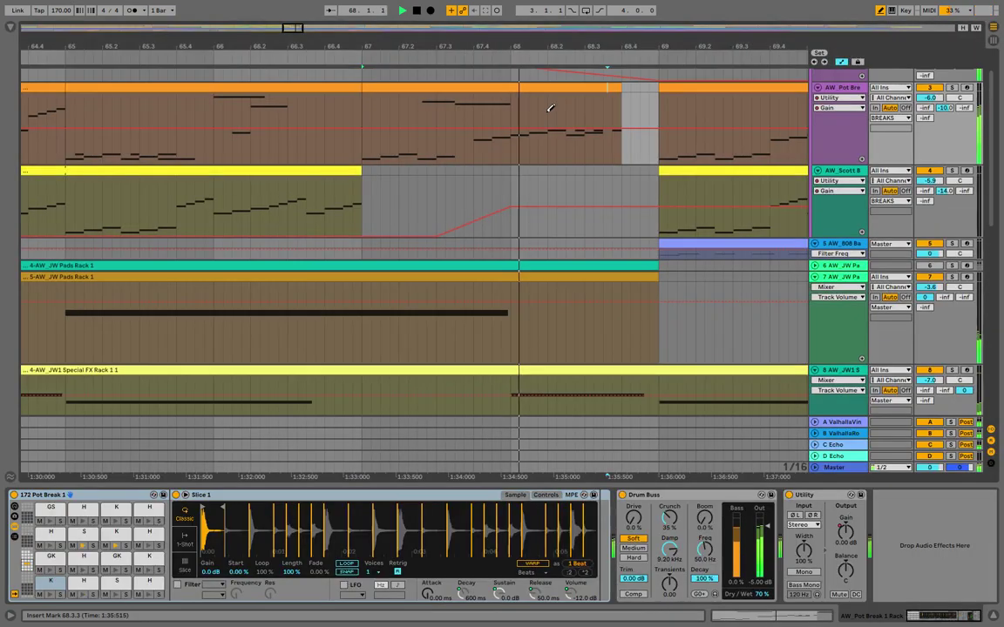
pyautogui.moveTo(600, 129); pyautogui.dragTo(645, 129)
pyautogui.hotkey('shift', 'Tab')
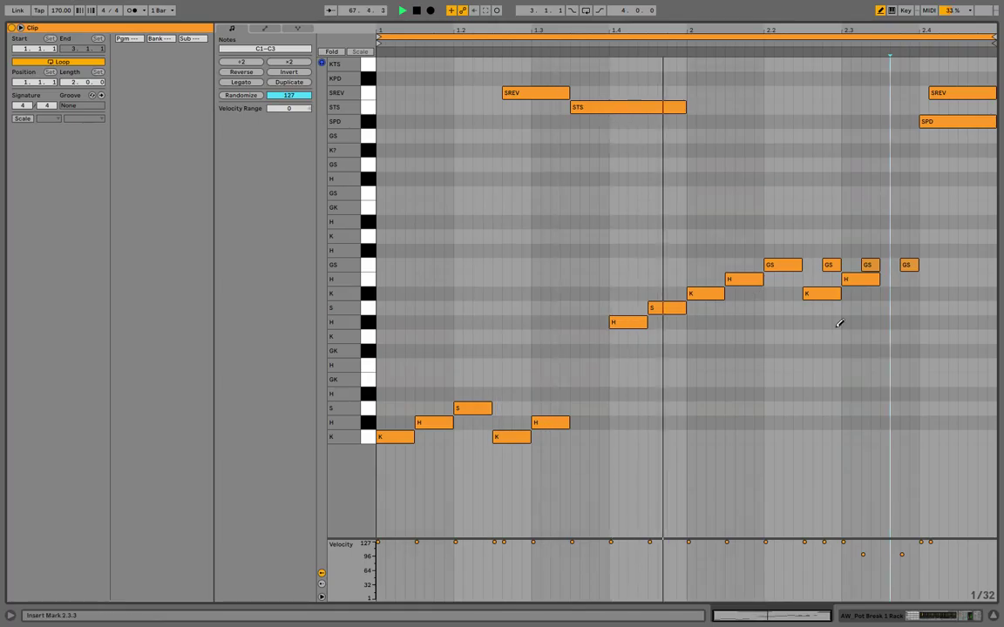
# Erase the GS note at 2.3.4, draw one at 2.3.3 and lower its velocity to about 50
pyautogui.click(905, 266)
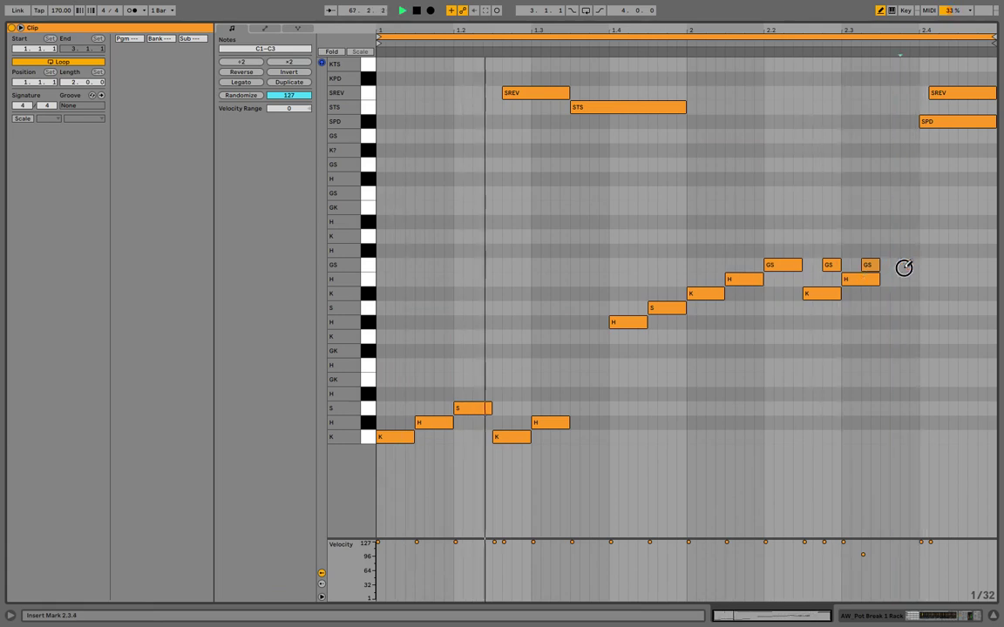
pyautogui.click(885, 266)
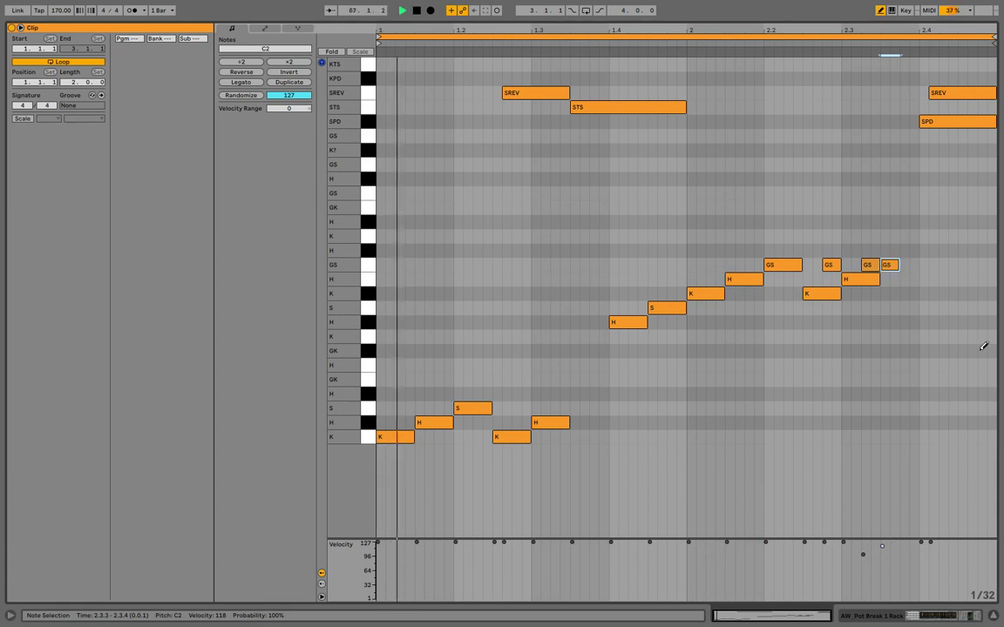
pyautogui.moveTo(882, 546); pyautogui.dragTo(882, 576)
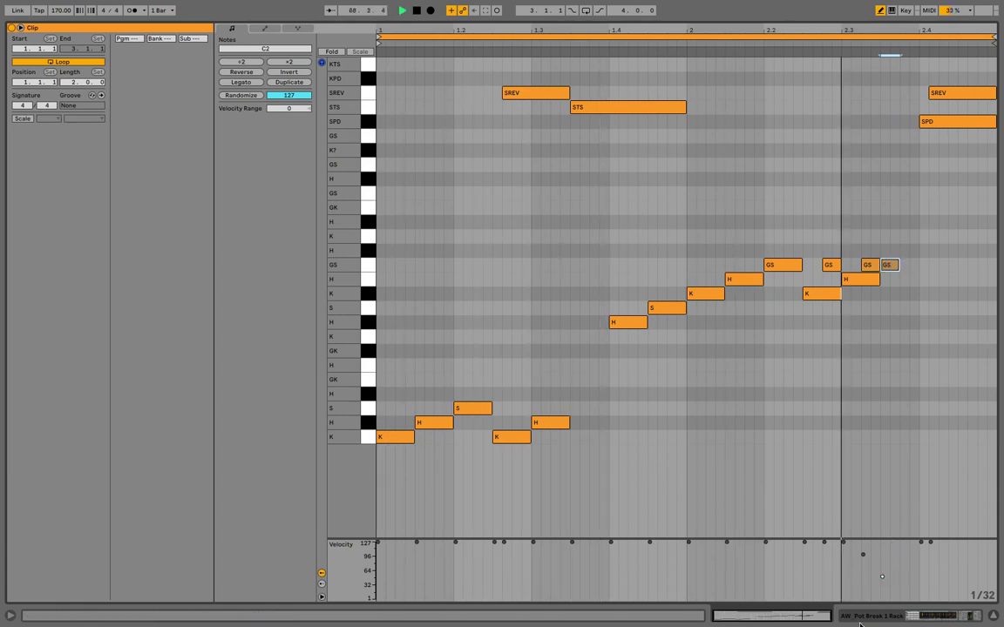
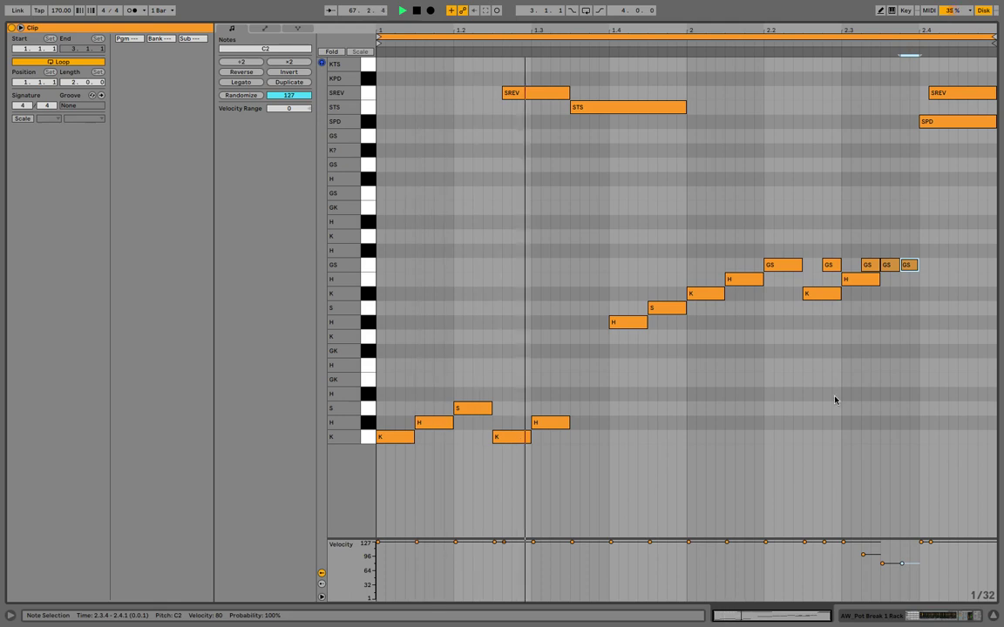
# Set the velocity of the GS note at 2.3.2 to 55 and of the one at 2.3.3 to 101
pyautogui.click(870, 265)
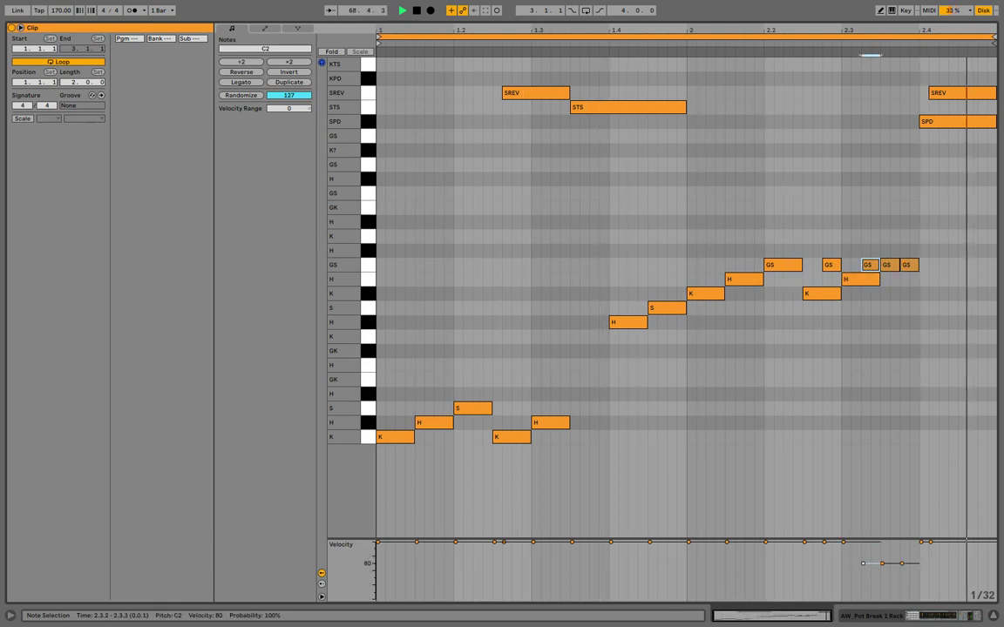
pyautogui.moveTo(862, 564); pyautogui.dragTo(862, 571)
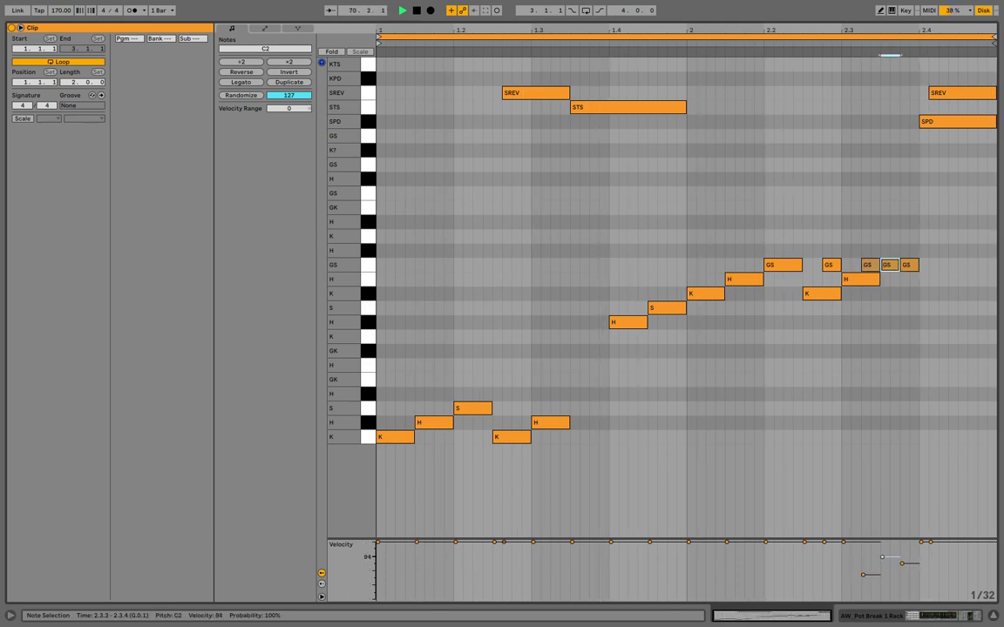
pyautogui.click(870, 265)
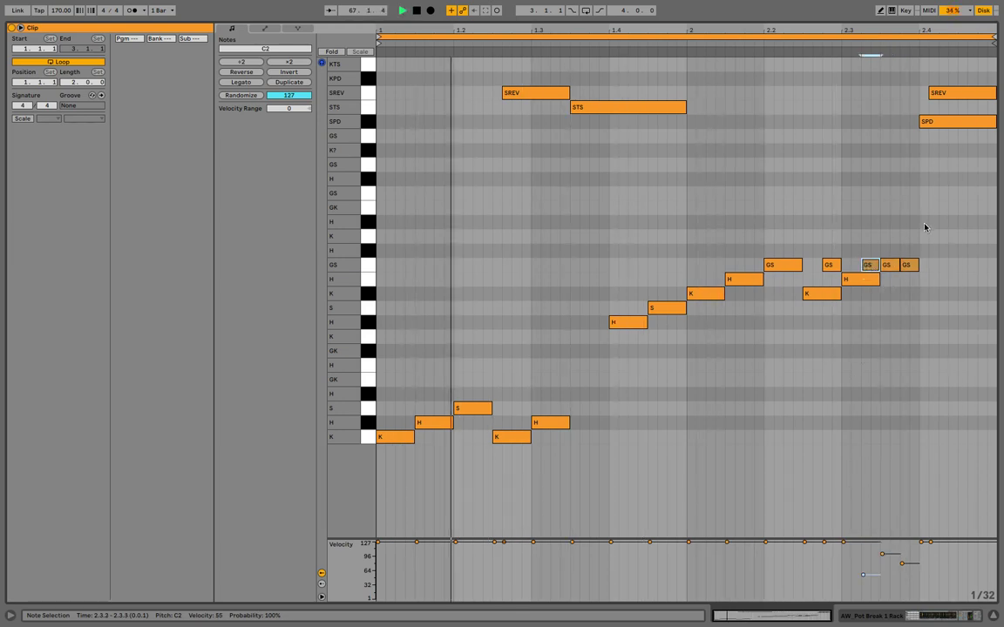
# Deactivate the GS note at 2.3.3 and the last SREV note in beat 2.4, leaving the GS note at 2.3.4 active
pyautogui.click(908, 265)
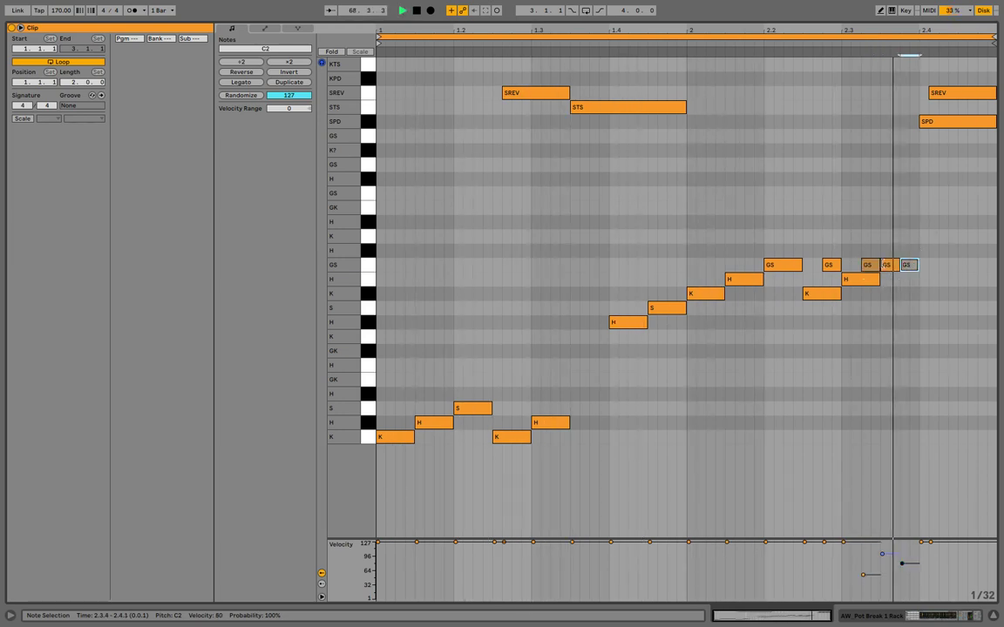
pyautogui.click(884, 264)
pyautogui.press('0')
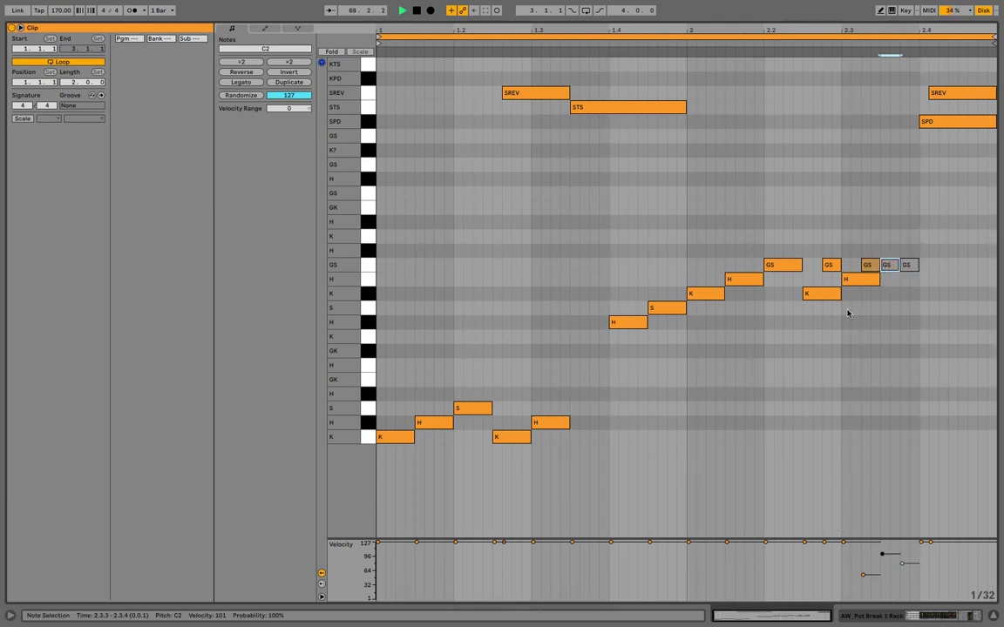
pyautogui.click(906, 266)
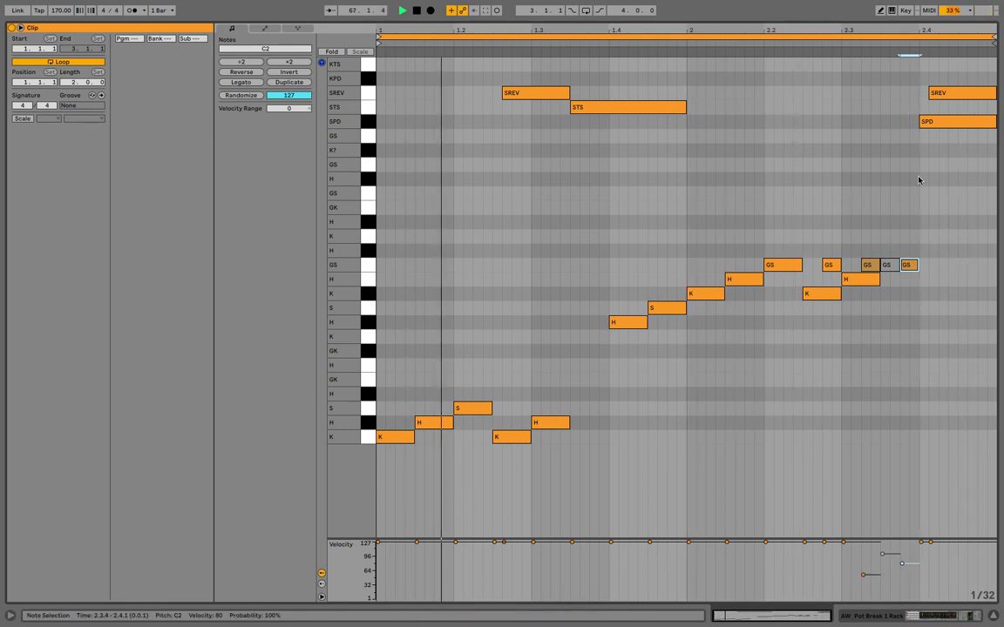
pyautogui.click(941, 93)
pyautogui.press('0')
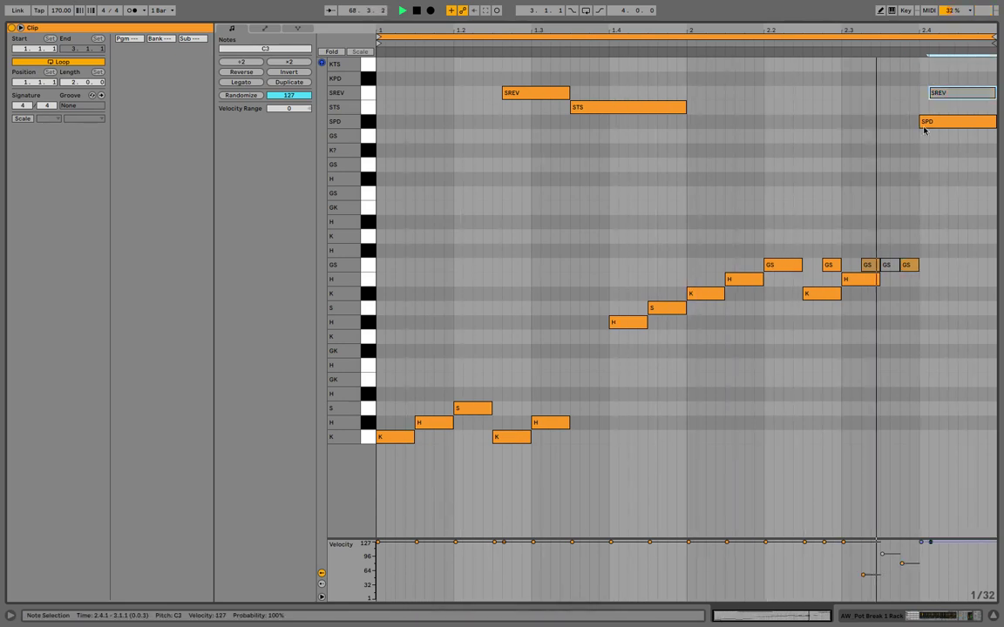
# Try the SPD note at beat 2.4 on the KTS row and return it to the SPD row
pyautogui.press('Up')
pyautogui.press('Up')
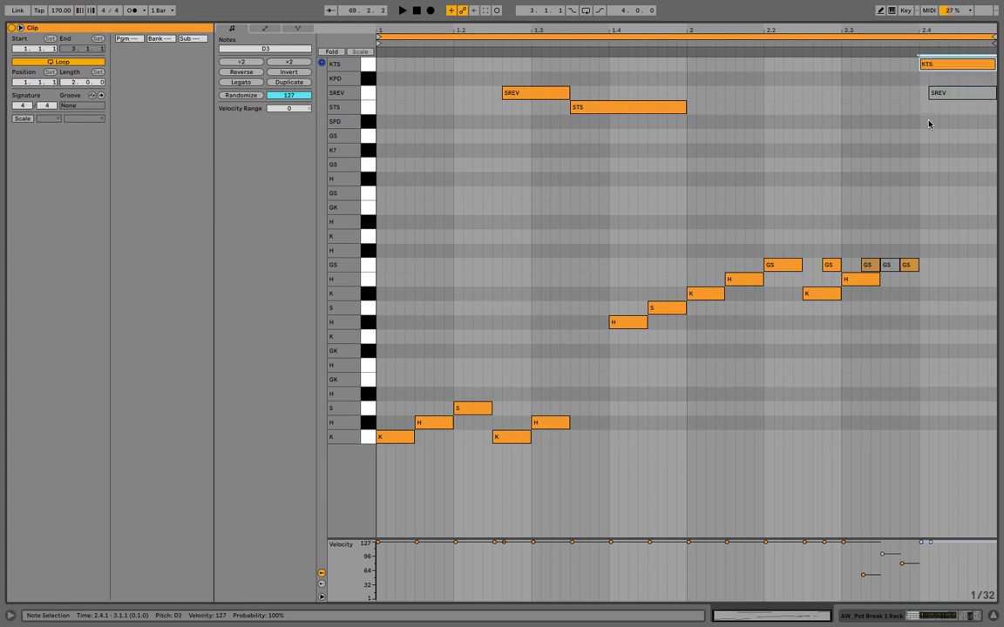
pyautogui.press('space')
pyautogui.press('Down')
pyautogui.press('Down')
pyautogui.press('Down')
pyautogui.press('Down')
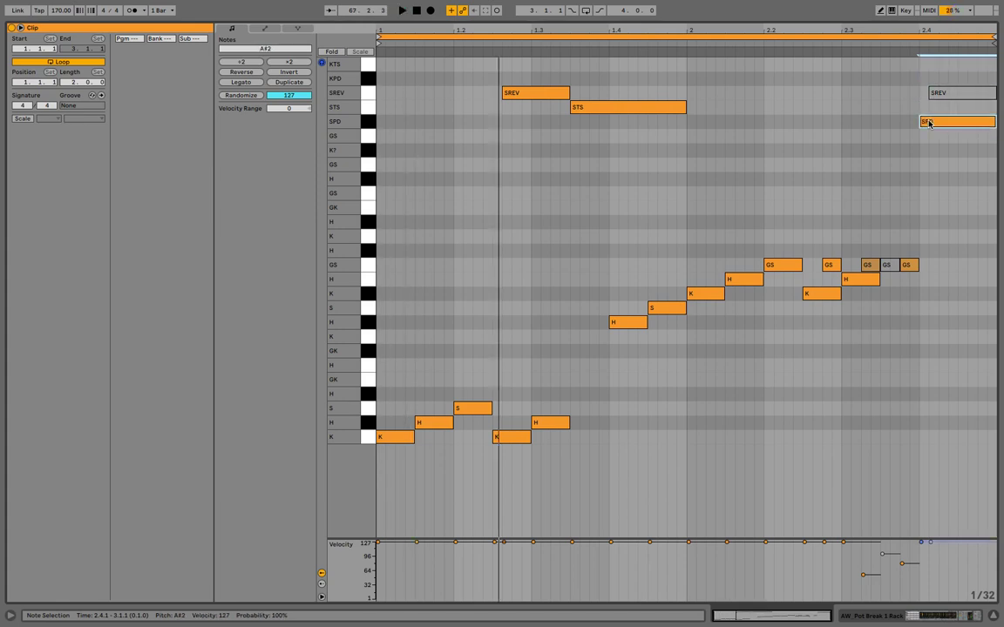
# Move the SPD note at beat 2.4 to the STS row, start it at 2.3.3 and lengthen it to the clip's end at 3.1.1
pyautogui.press('Up')
pyautogui.press('space')
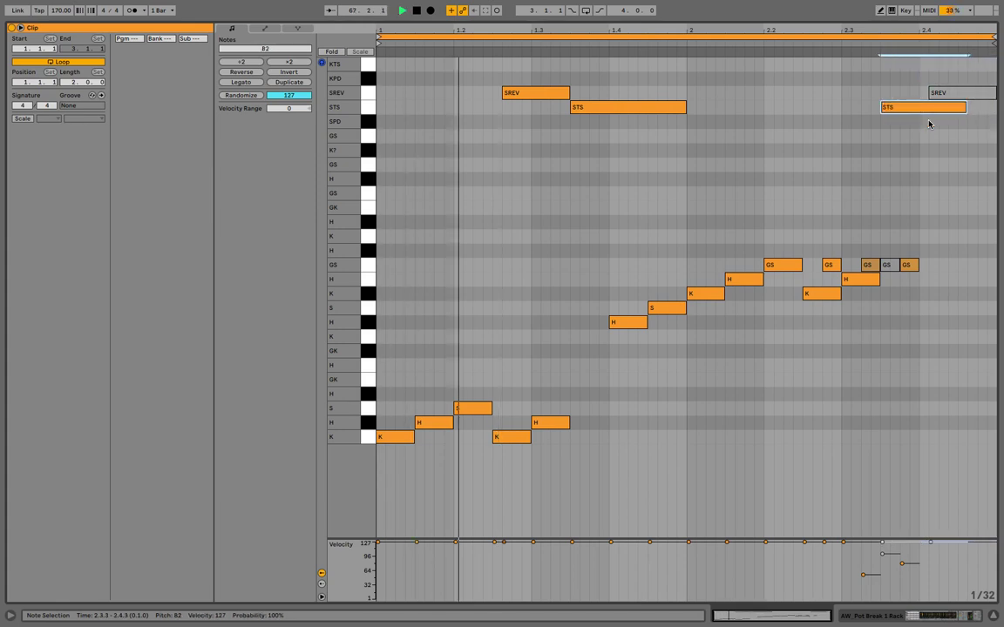
pyautogui.hotkey('shift', 'Right')
pyautogui.hotkey('shift', 'Right')
pyautogui.hotkey('shift', 'Right')
pyautogui.hotkey('shift', 'Right')
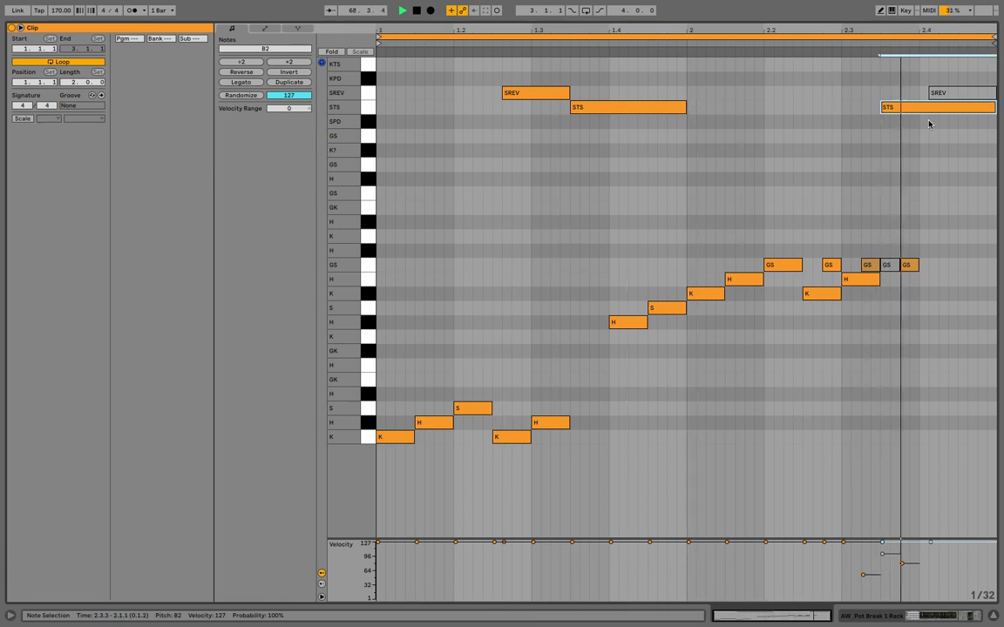
# Try the last STS note with its start at 2.3.1 and its end at 3.1.1
pyautogui.press('Left')
pyautogui.press('Left')
pyautogui.press('Left')
pyautogui.press('Left')
pyautogui.press('Left')
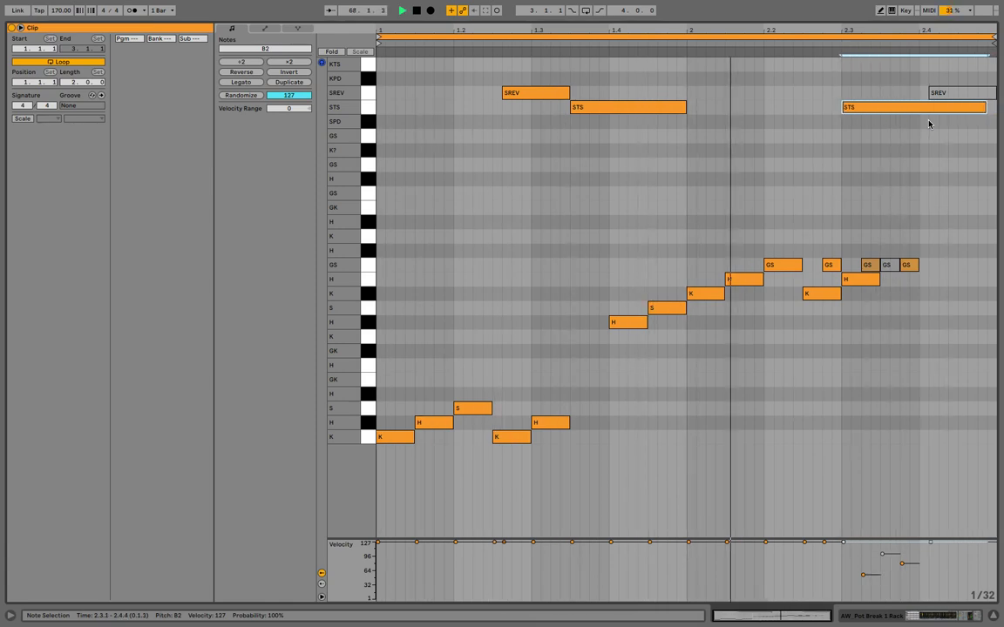
pyautogui.hotkey('shift', 'Right')
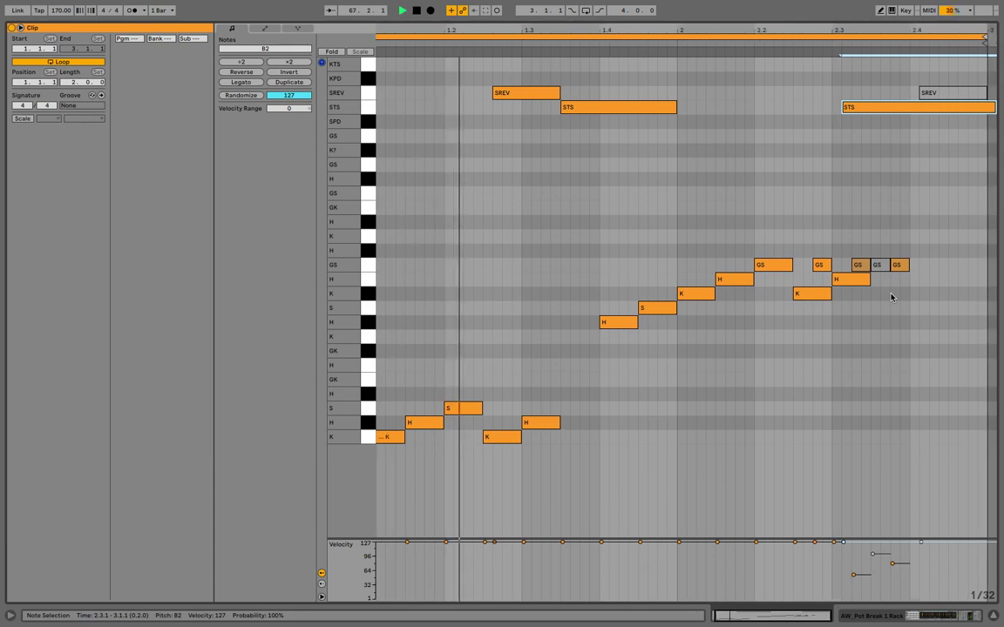
# Move the last STS note to start at 2.4.1 and shorten it to end at the clip's end, 3.1.1
pyautogui.press('Right')
pyautogui.press('Right')
pyautogui.press('Right')
pyautogui.press('Right')
pyautogui.press('Right')
pyautogui.press('Right')
pyautogui.press('Right')
pyautogui.hotkey('shift', 'Left')
pyautogui.hotkey('shift', 'Left')
pyautogui.hotkey('shift', 'Left')
pyautogui.hotkey('shift', 'Left')
pyautogui.hotkey('shift', 'Left')
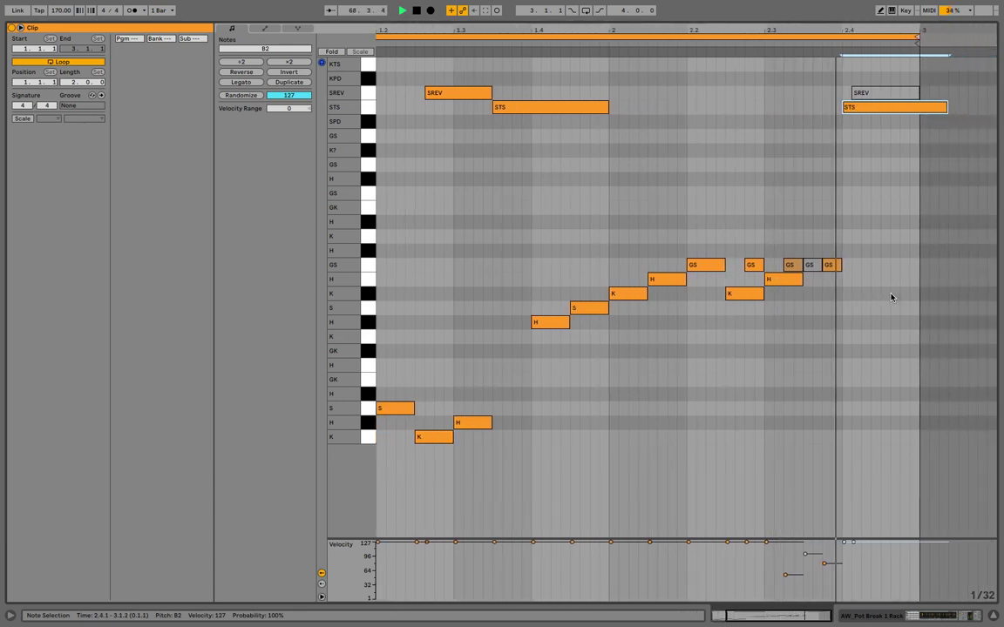
pyautogui.hotkey('shift', 'Left')
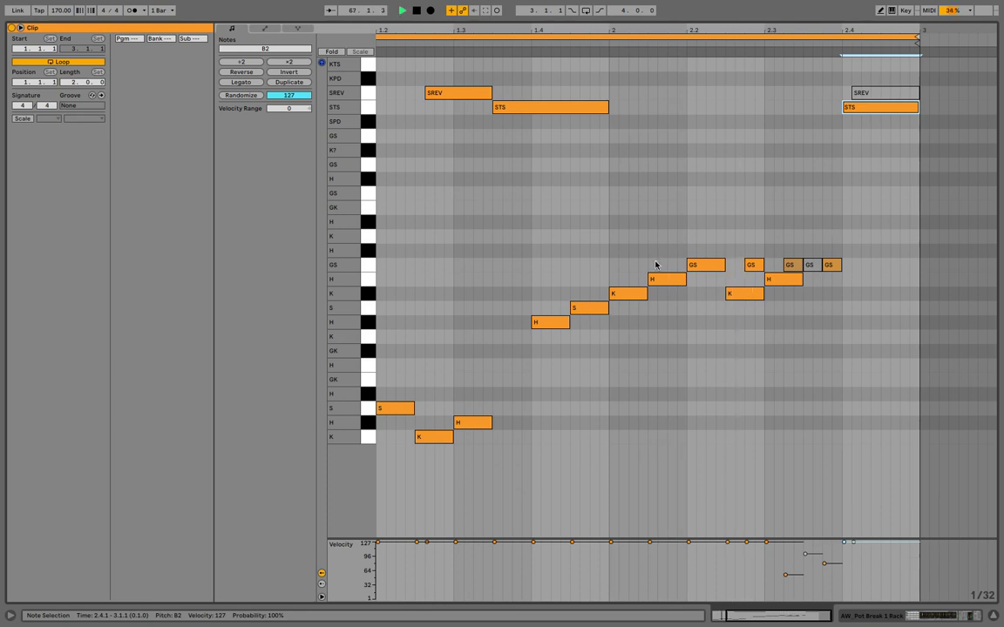
# Duplicate the K, H and GS notes from 2.1.1 onto 2.2.3 and deactivate the short GS note at 2.2.4
pyautogui.moveTo(694, 246); pyautogui.dragTo(639, 314)
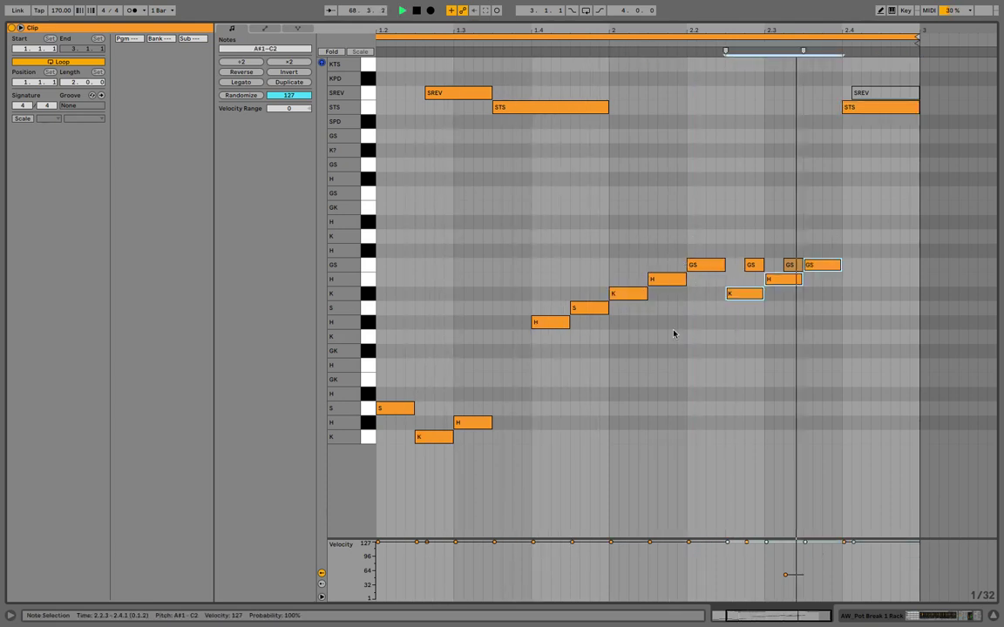
pyautogui.rightClick(793, 265)
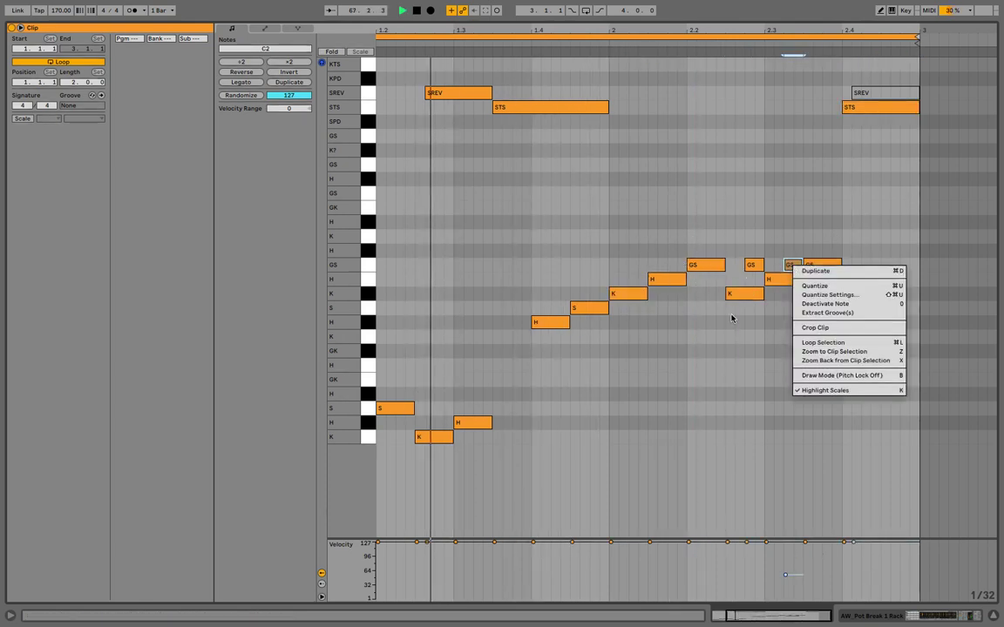
pyautogui.click(749, 264)
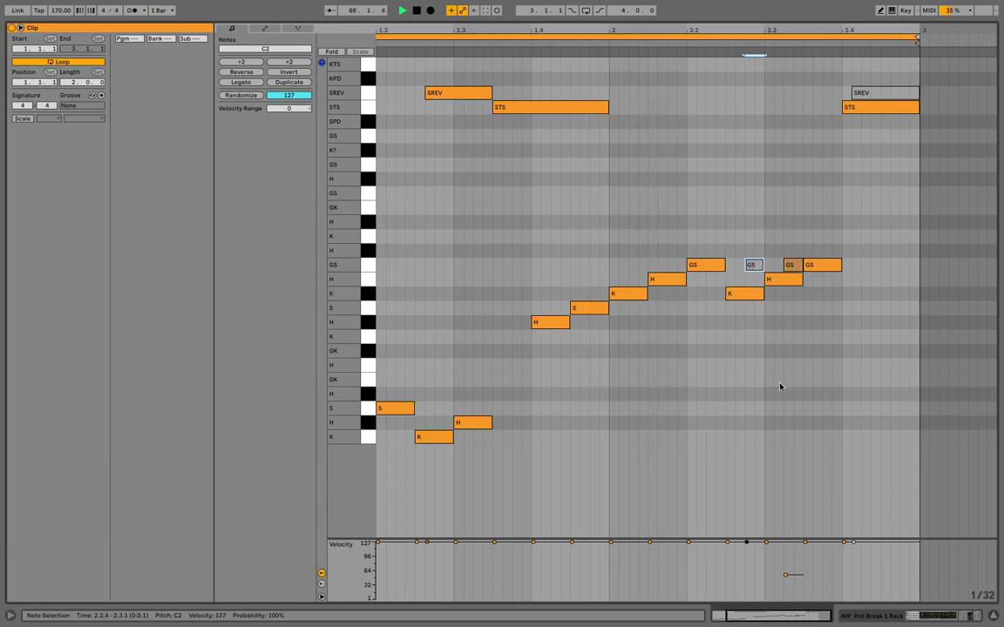
pyautogui.hotkey('shift', 'Tab')
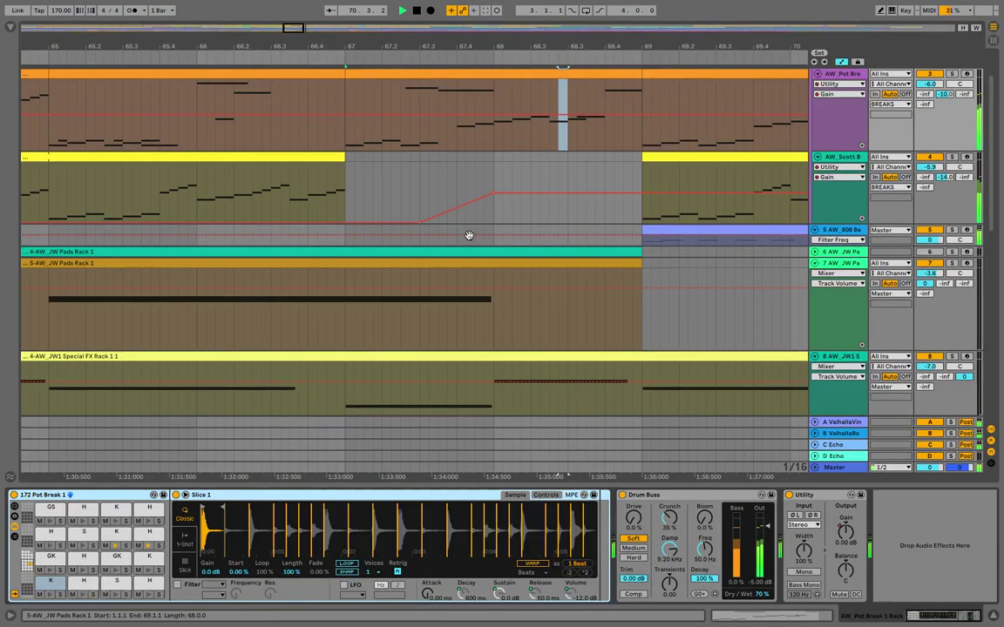
# Show the Pot Break track's A-ValhallaVintage send automation and try a send burst across bar 64 while playing from bar 61
pyautogui.click(924, 95)
pyautogui.moveTo(675, 48); pyautogui.dragTo(660, 32)
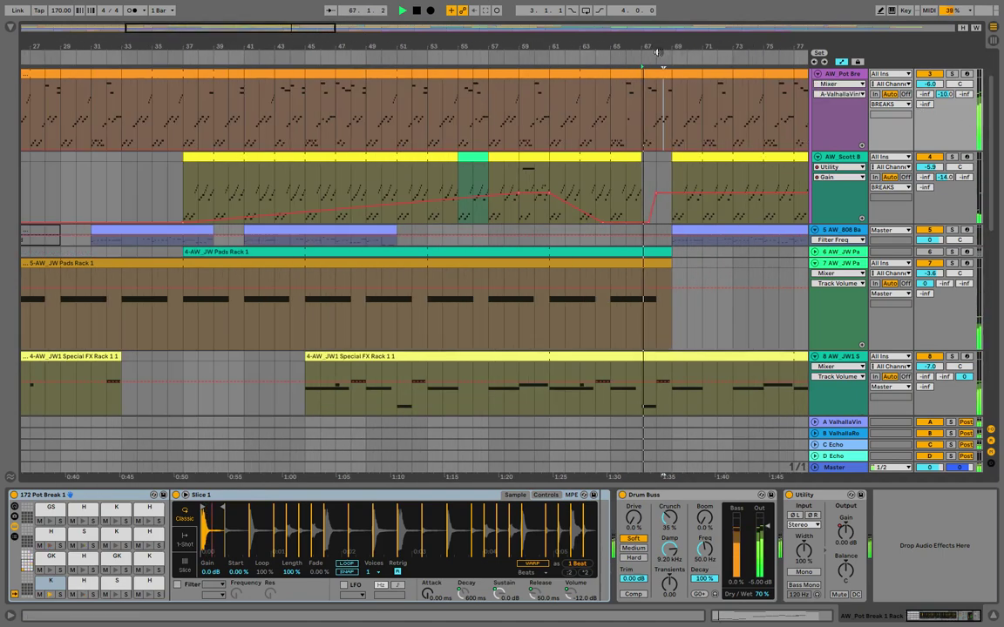
pyautogui.click(544, 144)
pyautogui.press('space')
pyautogui.press('space')
pyautogui.moveTo(591, 154)
pyautogui.mouseDown()
pyautogui.moveTo(574, 208)
pyautogui.moveTo(551, 207)
pyautogui.mouseUp()
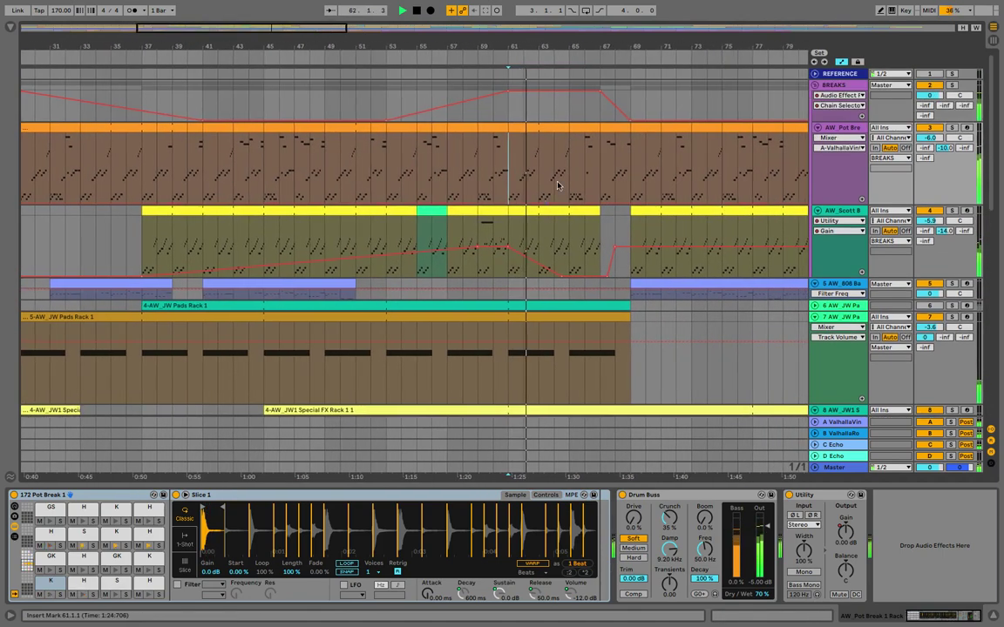
pyautogui.press('b')
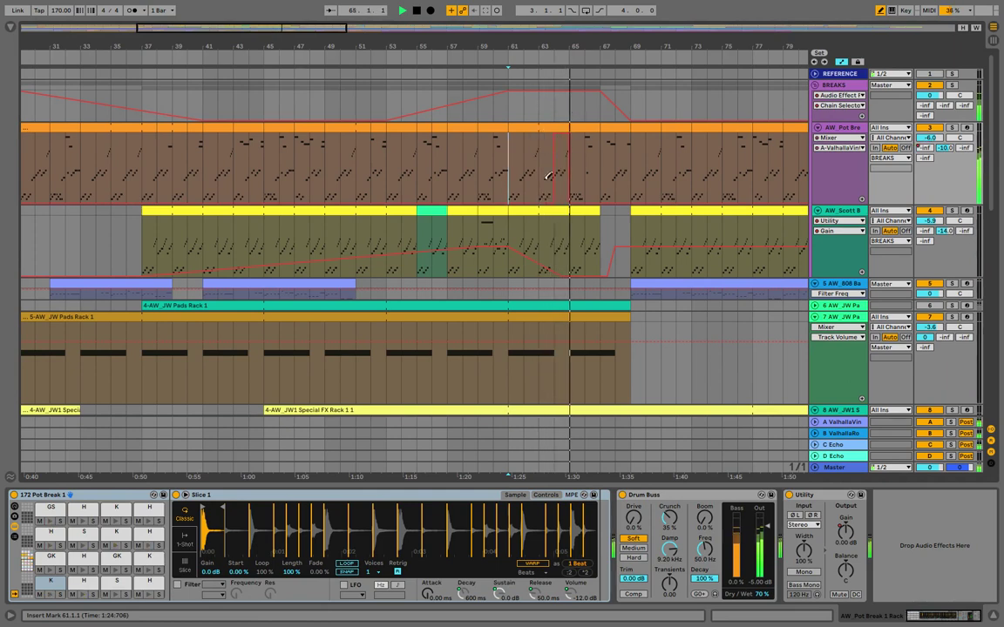
# Narrow the Pot Break's ValhallaVintage send burst to the short stretch from 64.3.3 to 64.4 while auditioning it
pyautogui.moveTo(562, 47); pyautogui.dragTo(560, 87)
pyautogui.press('space')
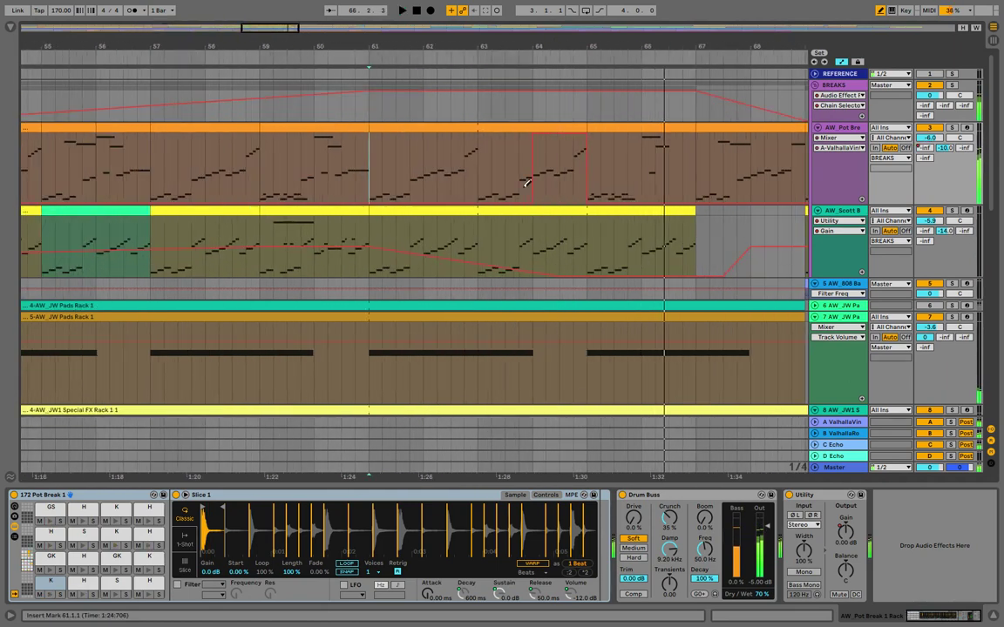
pyautogui.press('space')
pyautogui.moveTo(555, 202); pyautogui.dragTo(539, 208)
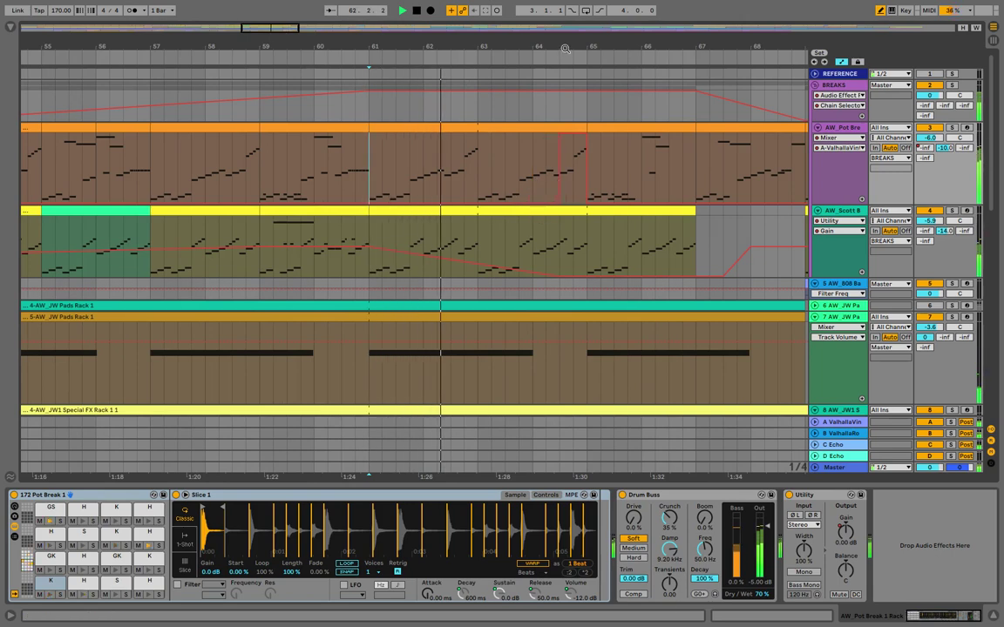
pyautogui.moveTo(564, 49); pyautogui.dragTo(561, 105)
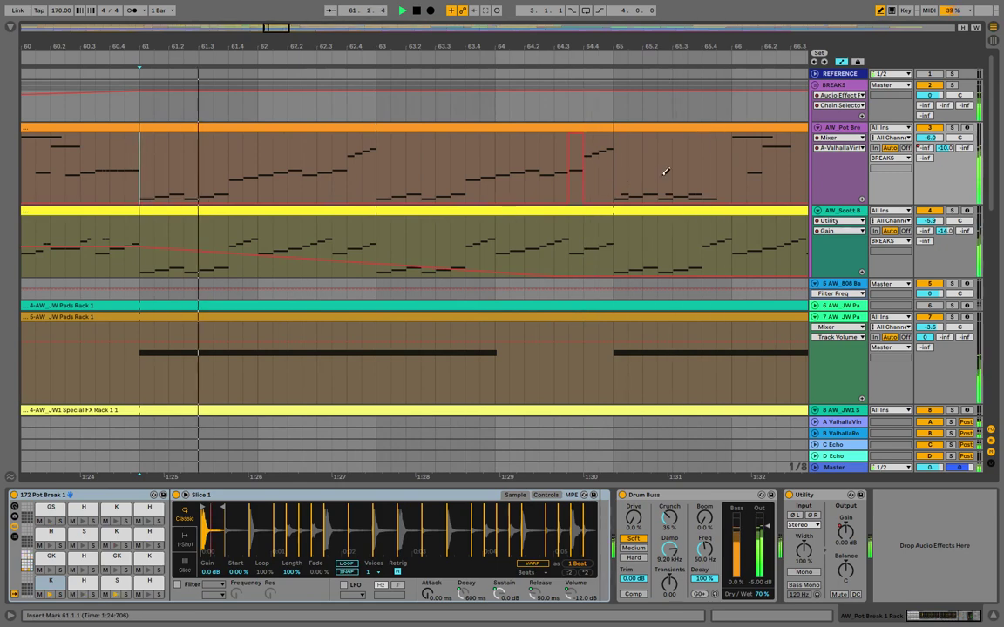
# Set band 1's low-cut frequency to 325 Hz in the EQ Eight on the A ValhallaVintage return
pyautogui.press('Tab')
pyautogui.click(714, 69)
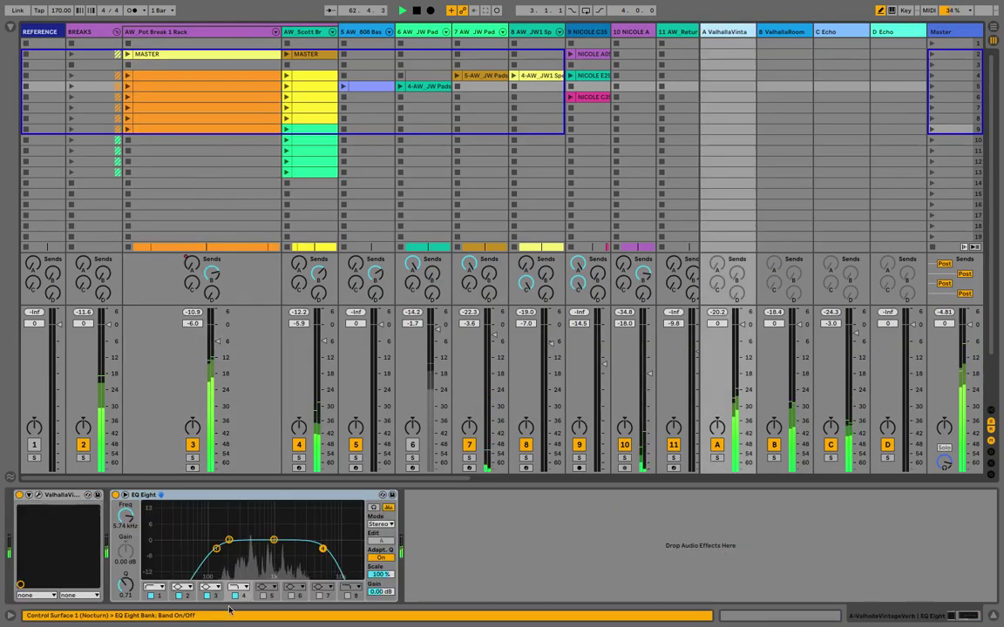
pyautogui.click(177, 589)
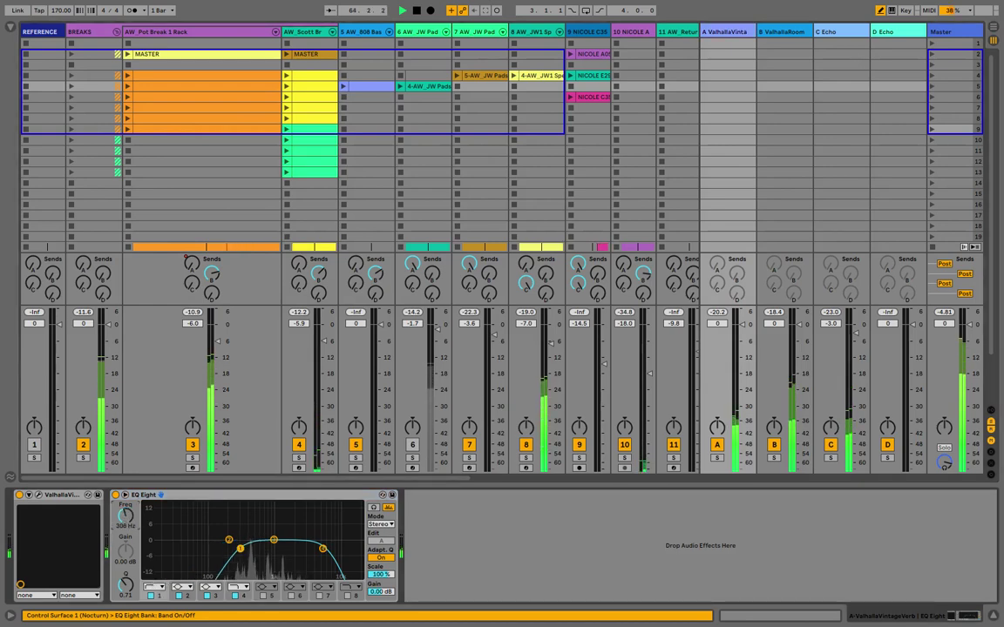
pyautogui.moveTo(125, 516); pyautogui.dragTo(125, 520)
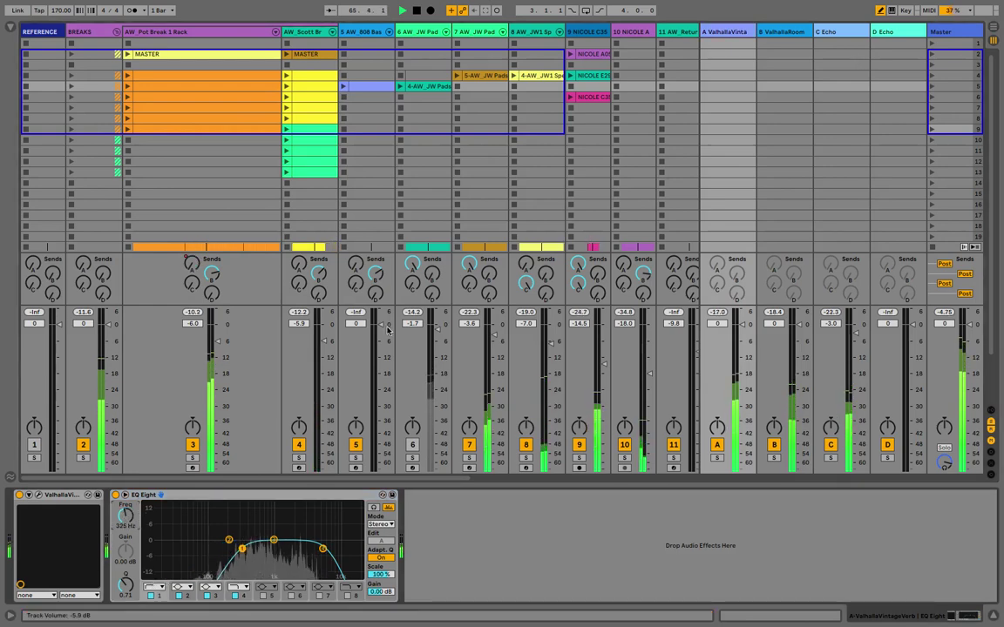
# Remove the ValhallaVintage send burst before bar 65 from the Pot Break track in the arrangement
pyautogui.press('Tab')
pyautogui.click(576, 181)
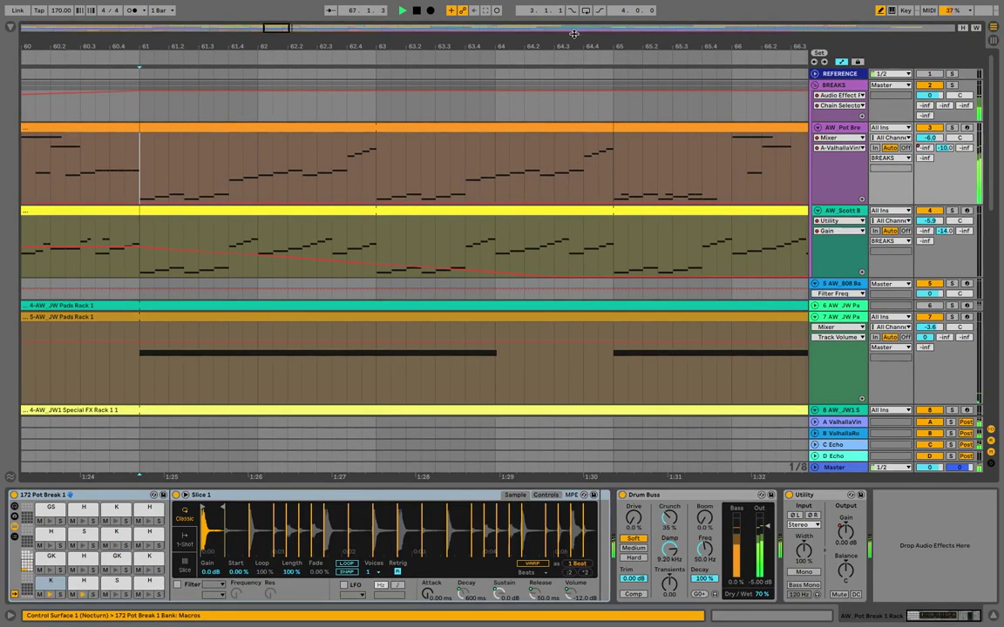
# Add a Utility at the end of the BREAKS device chain and show its Gain automation
pyautogui.moveTo(578, 47); pyautogui.dragTo(514, 49)
pyautogui.click(838, 85)
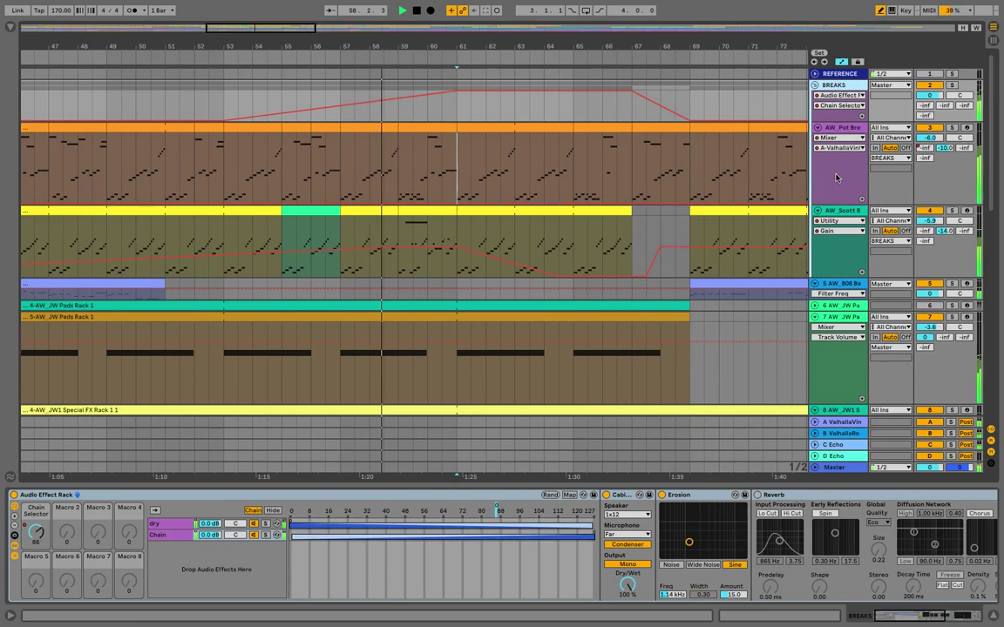
pyautogui.hscroll(1, 746, 581)
pyautogui.hscroll(5, 746, 581)
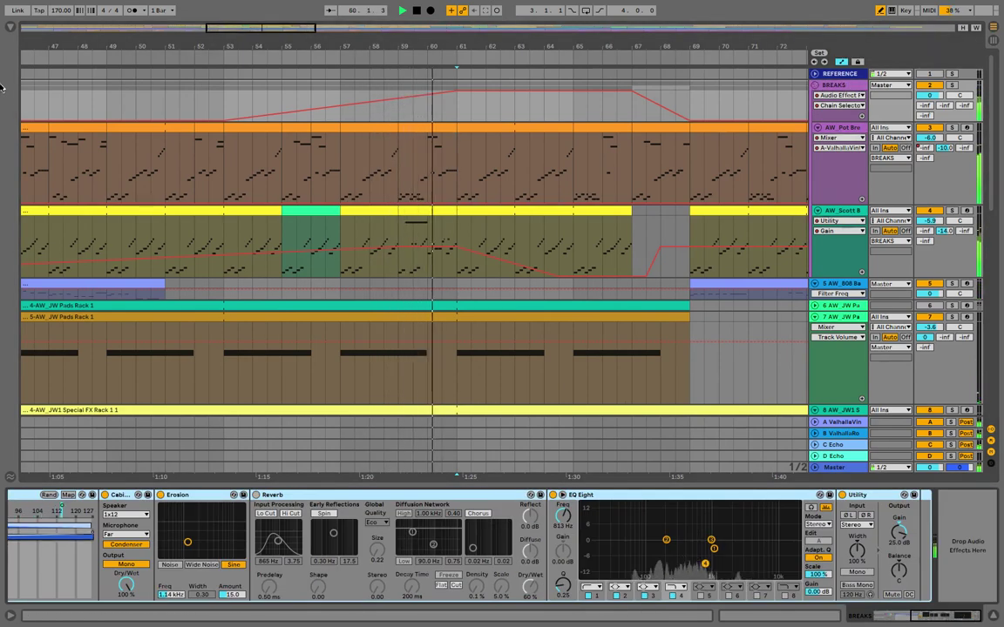
pyautogui.click(11, 27)
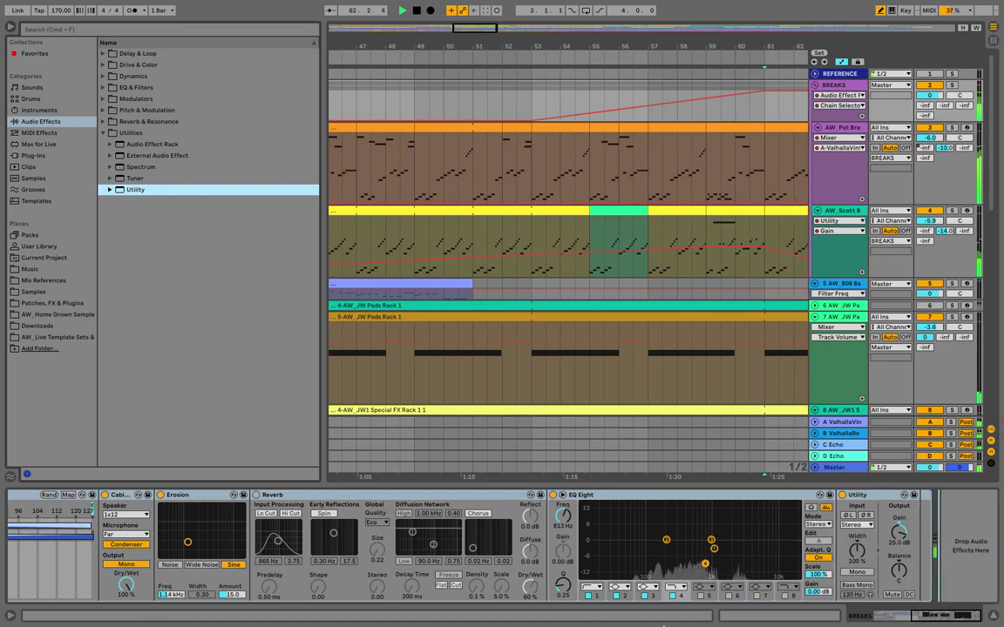
pyautogui.click(11, 27)
pyautogui.click(969, 531)
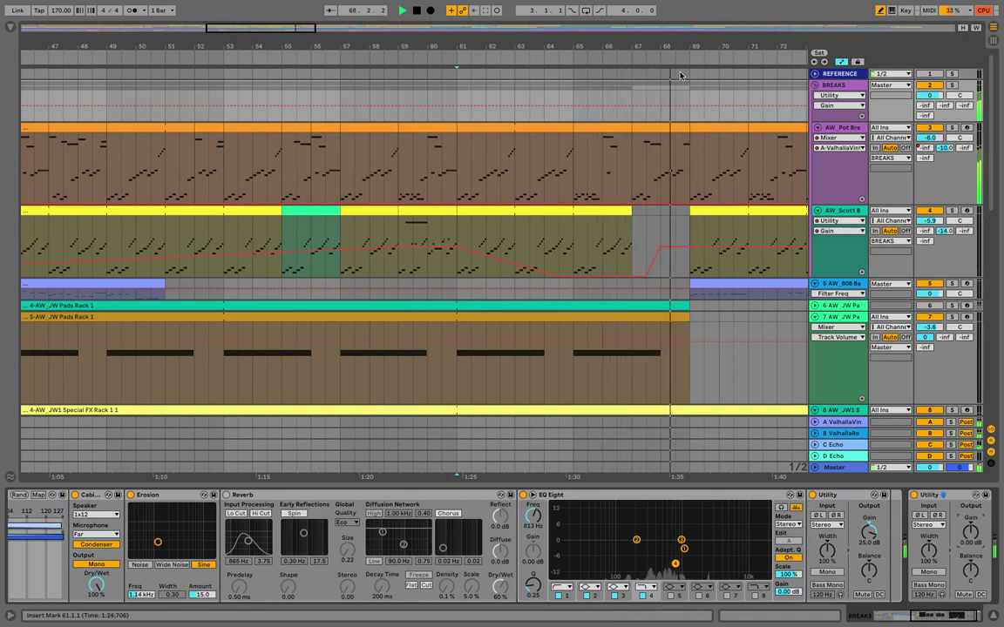
# Lower the BREAKS Utility Gain automation between bars 61 and 69 to about -5.6 dB
pyautogui.moveTo(681, 43); pyautogui.dragTo(683, 71)
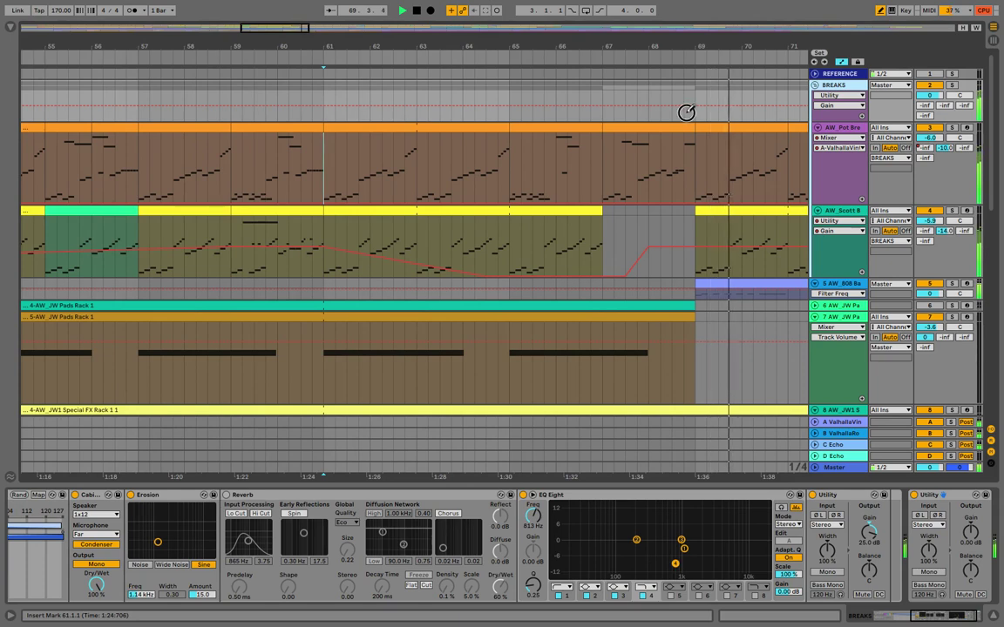
pyautogui.moveTo(687, 111); pyautogui.dragTo(343, 154)
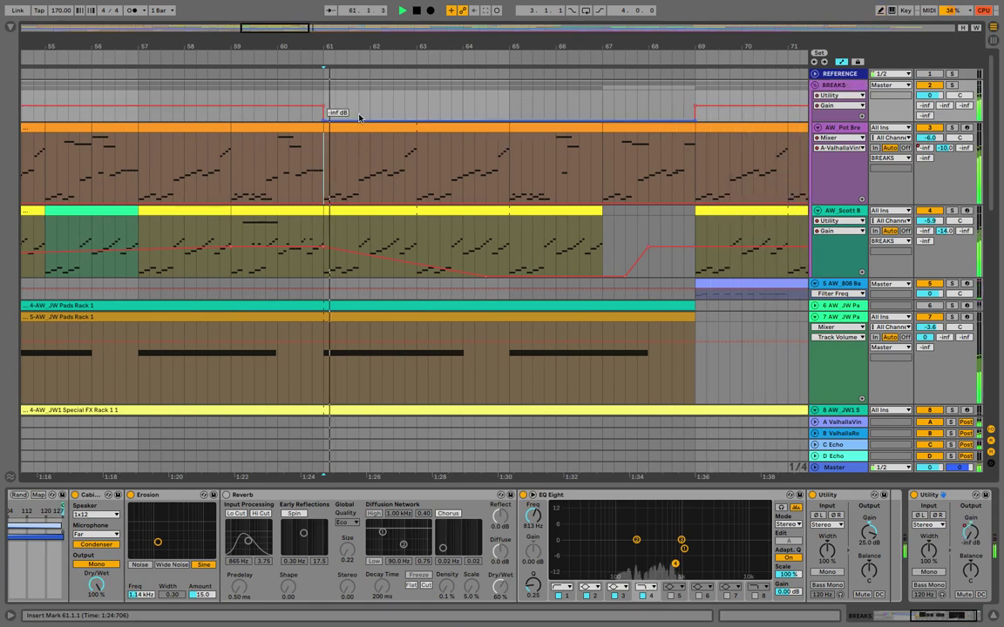
pyautogui.moveTo(359, 118); pyautogui.dragTo(359, 108)
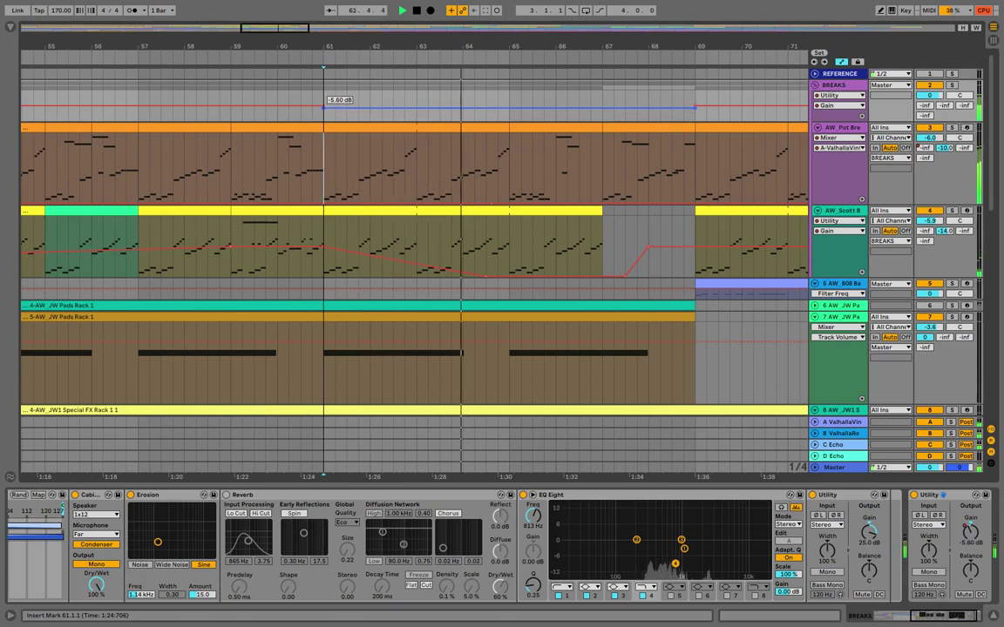
# Set the BREAKS Utility Gain dip from bar 61 to -5.00 dB and ramp it back up between bars 68 and 69
pyautogui.rightClick(326, 115)
pyautogui.click(333, 117)
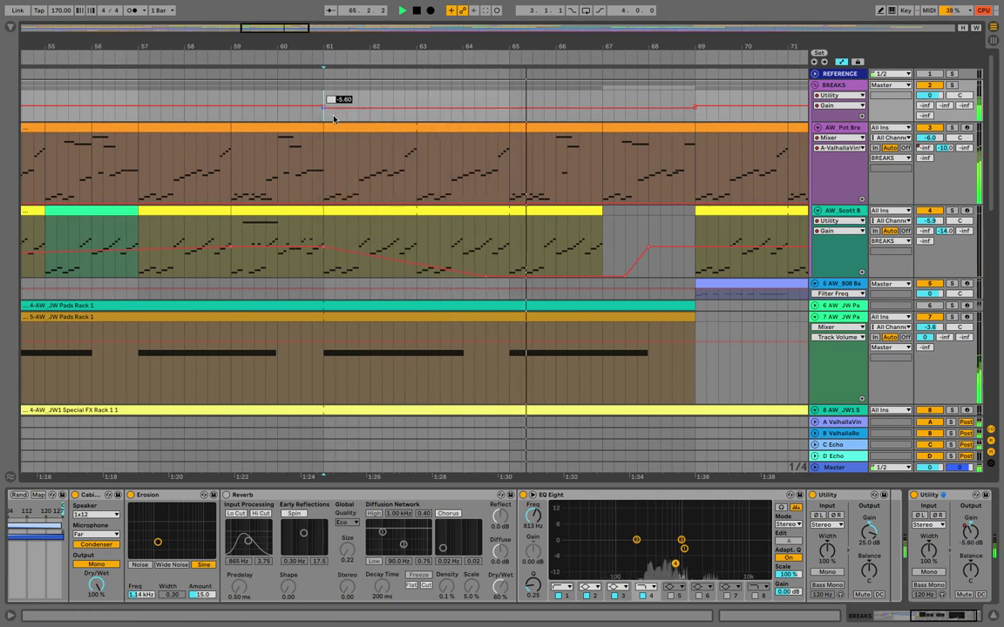
pyautogui.rightClick(695, 109)
pyautogui.click(704, 116)
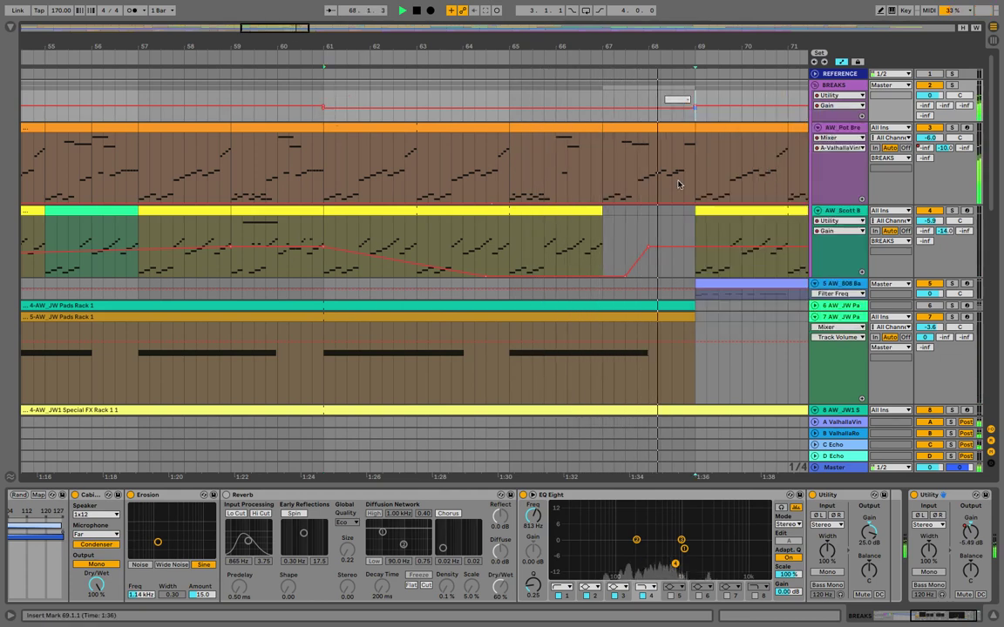
pyautogui.write('-5.00 dB')
pyautogui.press('Return')
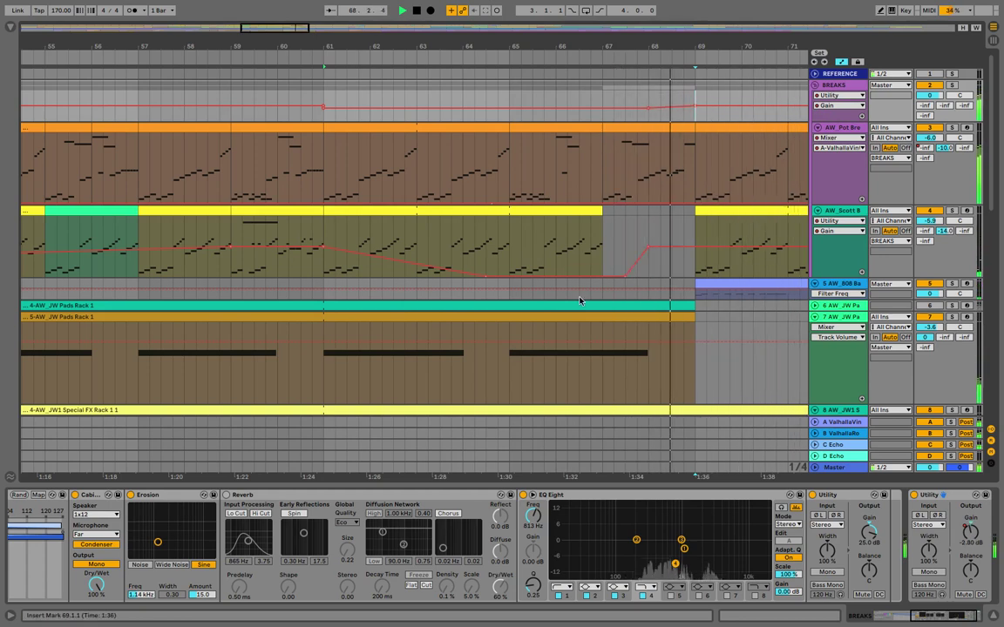
# Play the arrangement from around bar 59 to audition the BREAKS gain dip
pyautogui.press('a')
pyautogui.click(268, 48)
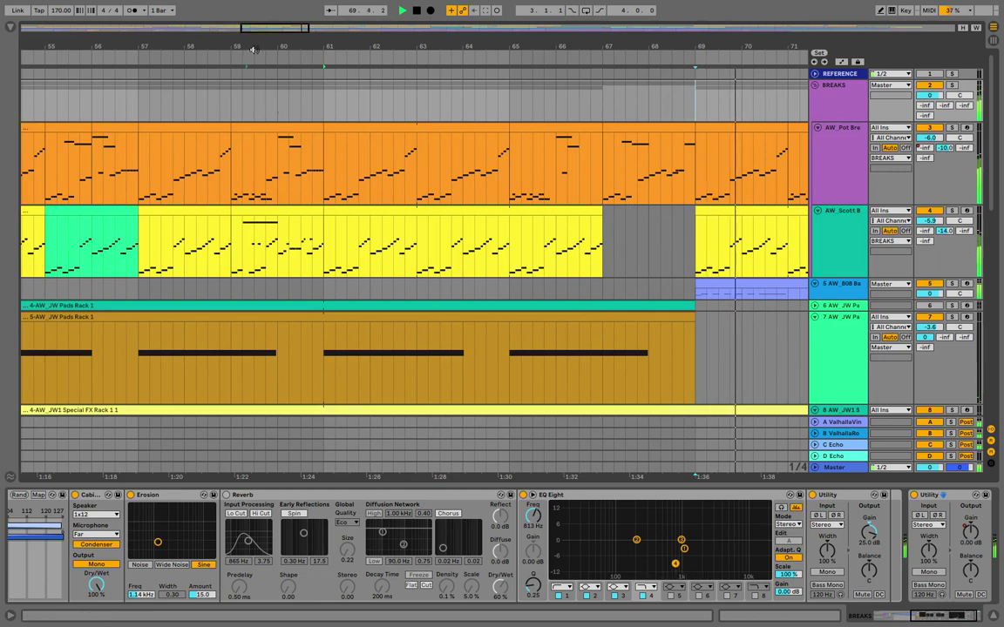
pyautogui.press('a')
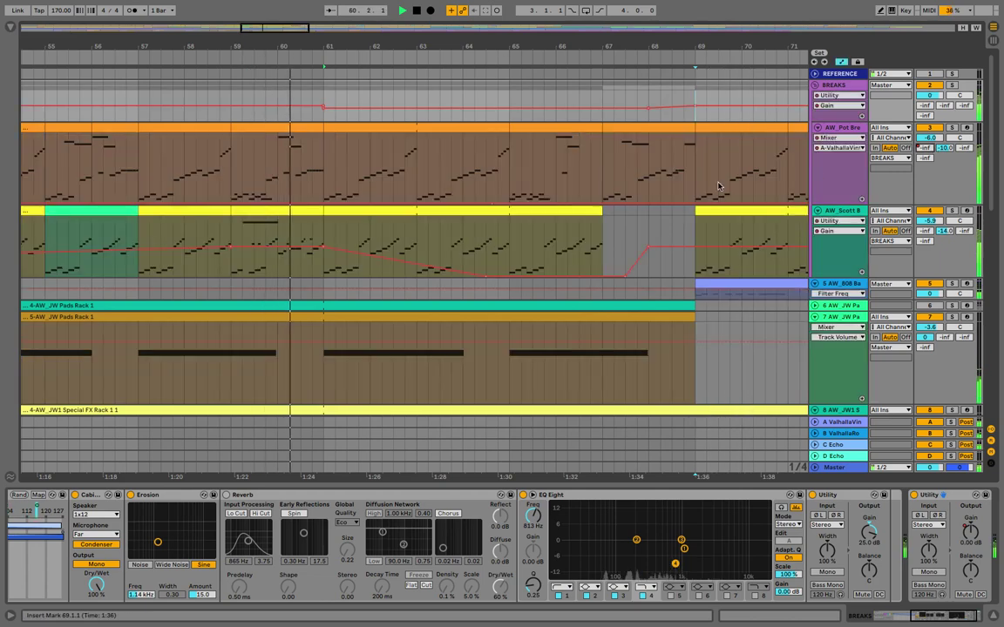
# Try a ValhallaVintage send burst on the Pot Break track's last beat before bar 69
pyautogui.press('b')
pyautogui.moveTo(690, 150); pyautogui.dragTo(687, 113)
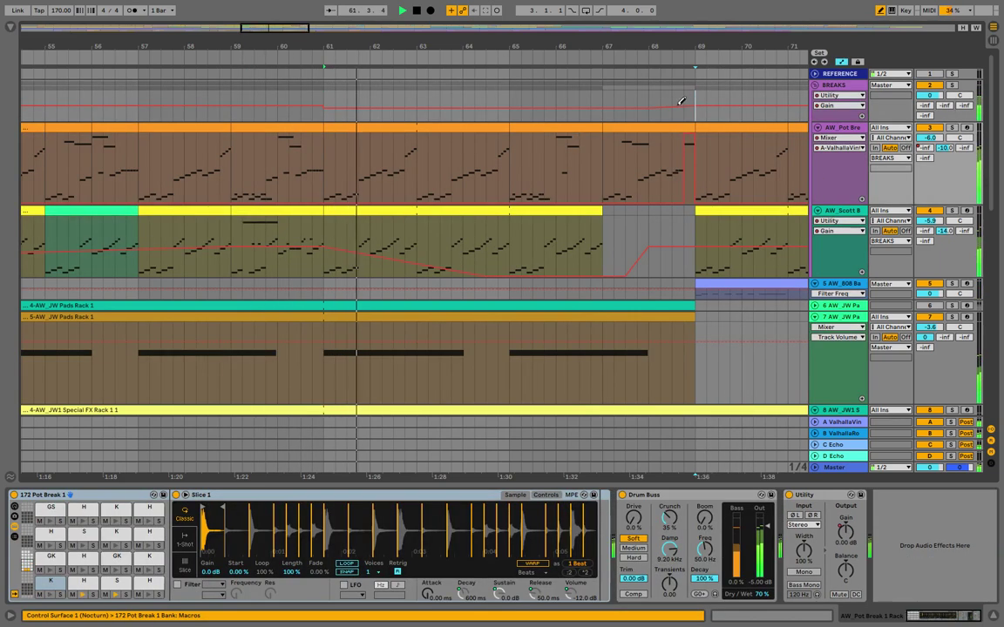
pyautogui.click(653, 61)
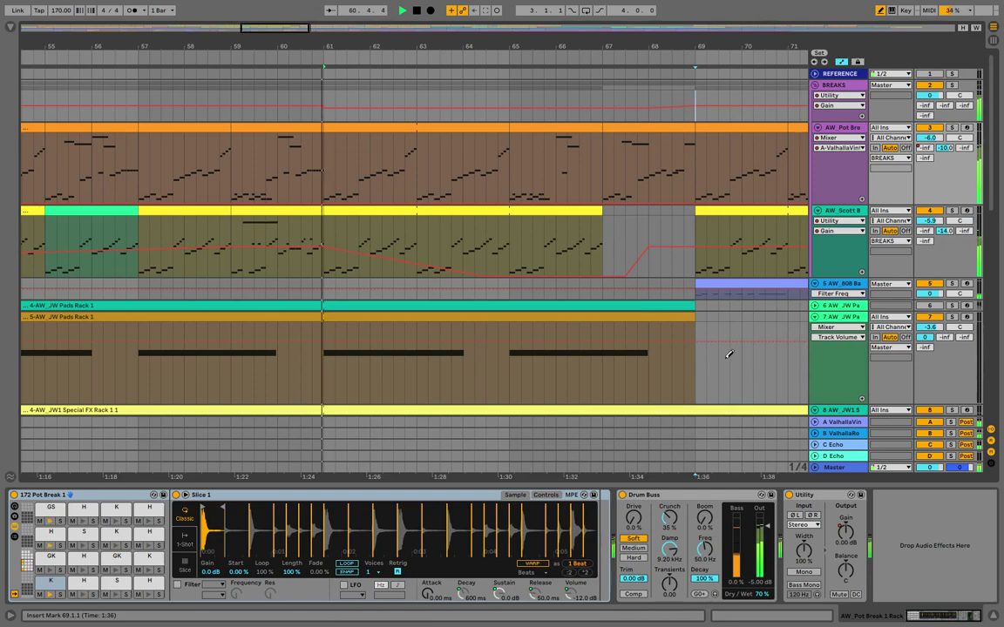
# Curve the BREAKS Chain Selector automation's rise into bar 61 and its fall after bar 67 upward, ending the fall at about 68.4
pyautogui.click(836, 84)
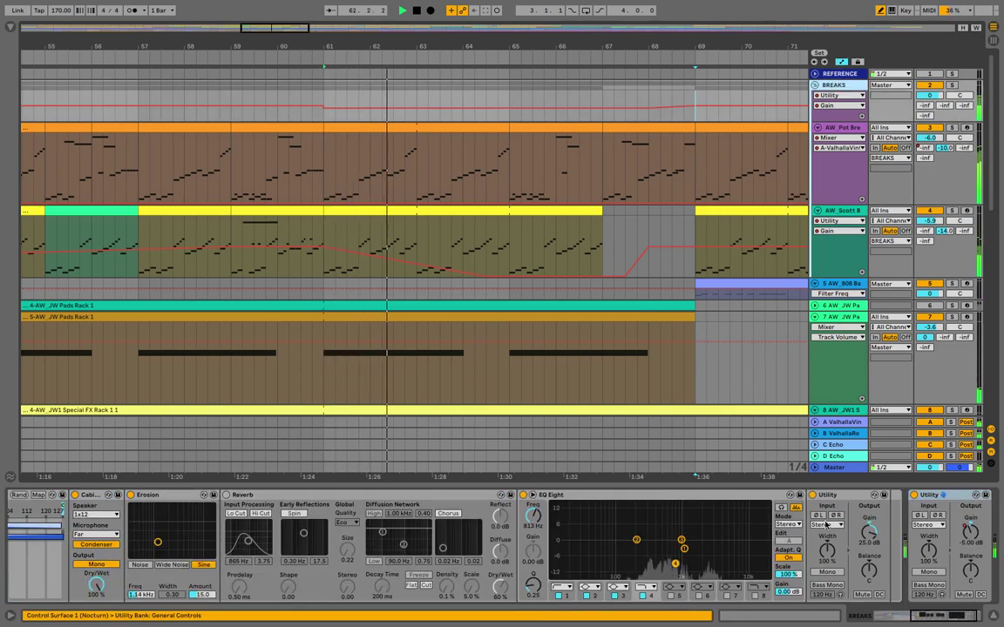
pyautogui.moveTo(943, 616); pyautogui.dragTo(13, 478)
pyautogui.click(41, 533)
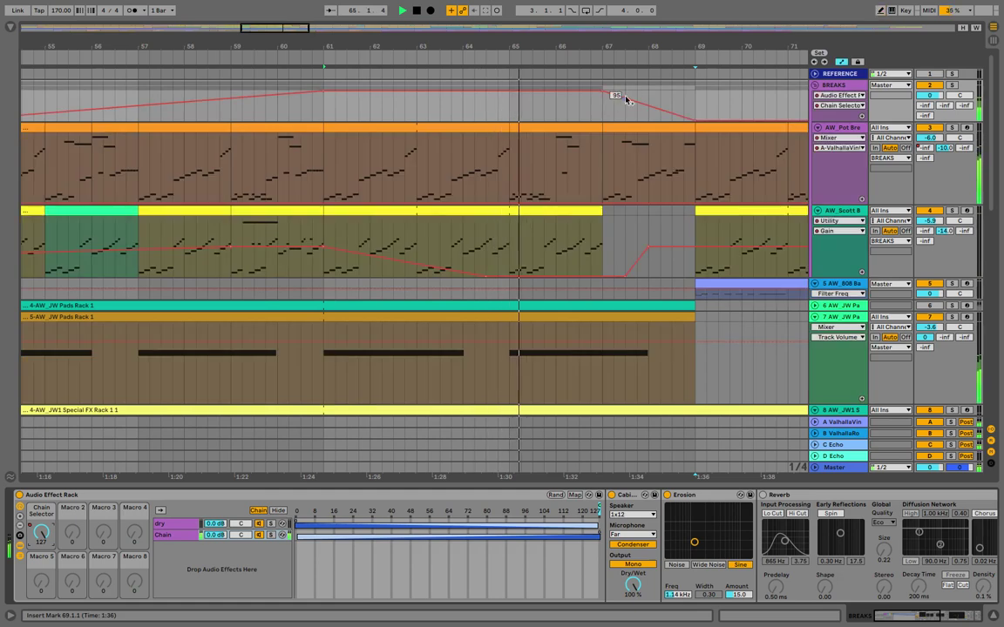
pyautogui.moveTo(632, 98); pyautogui.dragTo(632, 80)
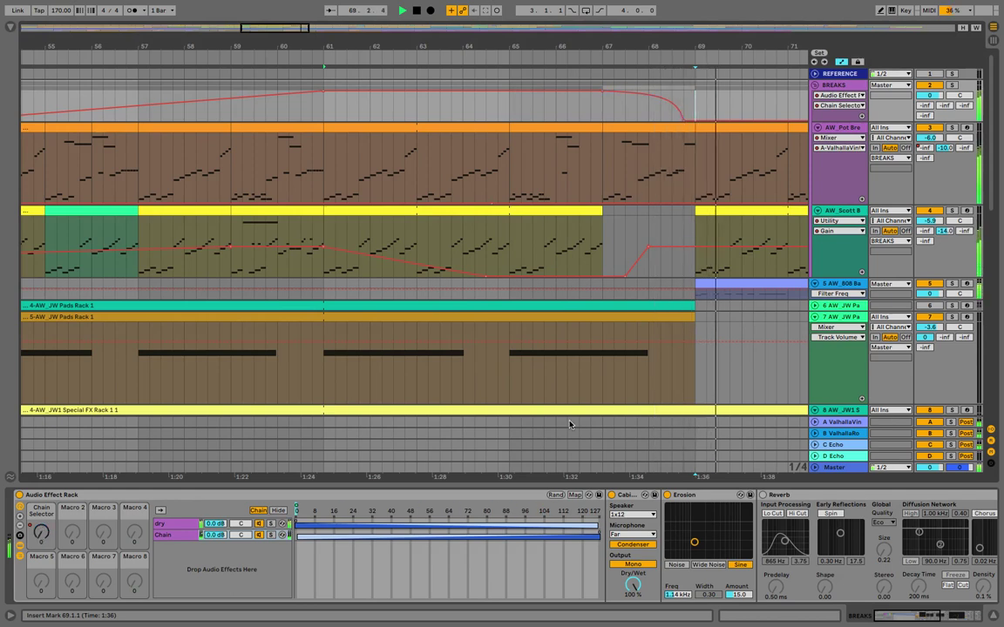
# Straighten the BREAKS Chain Selector automation's fall from bar 67 so it ends at bar 69, and audition it from around bar 61
pyautogui.press('space')
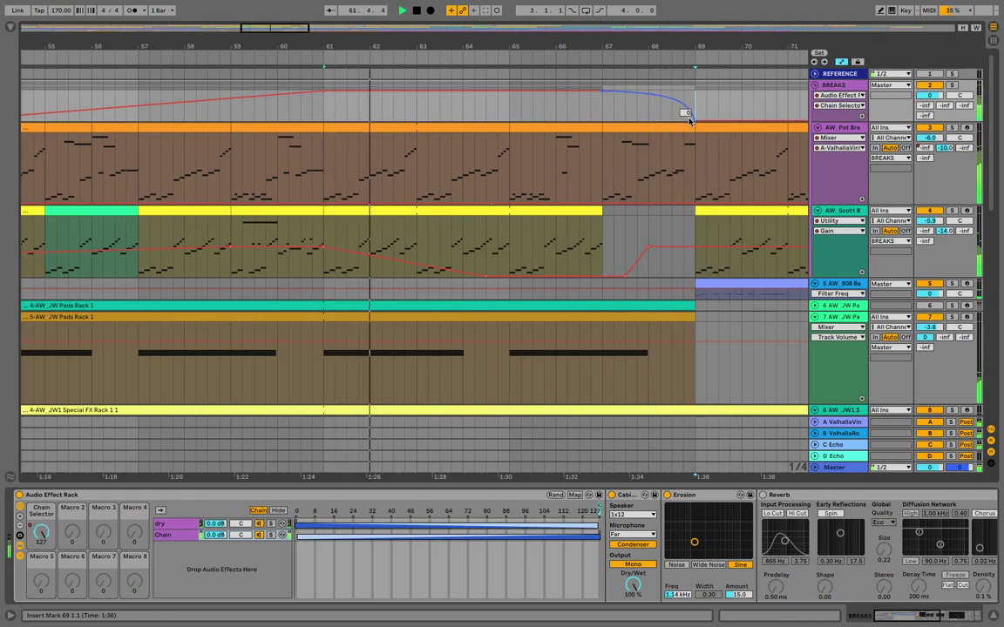
pyautogui.hotkey('ctrl', 'z')
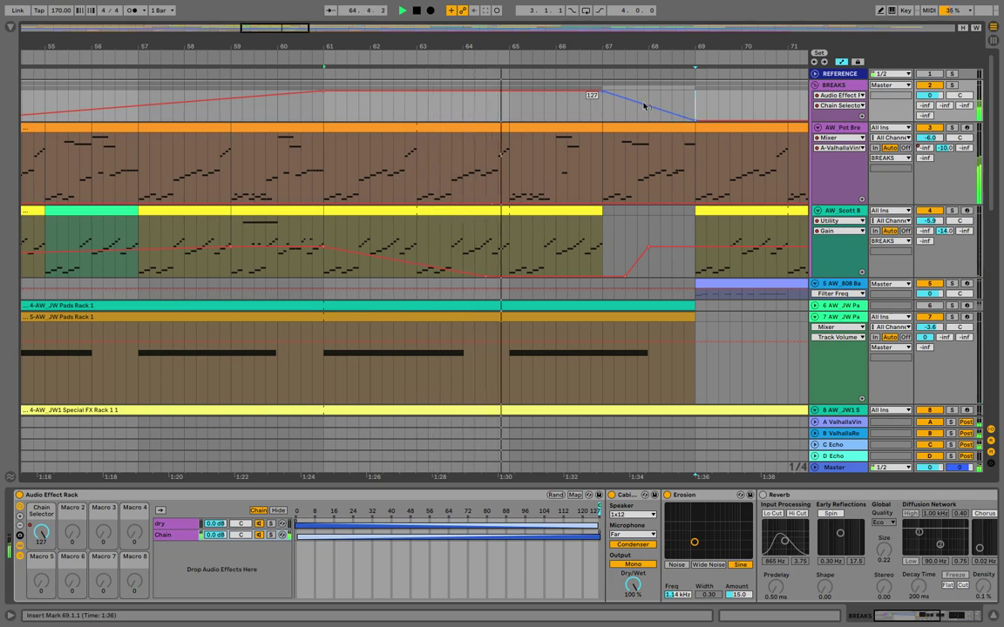
pyautogui.moveTo(644, 105); pyautogui.dragTo(644, 97)
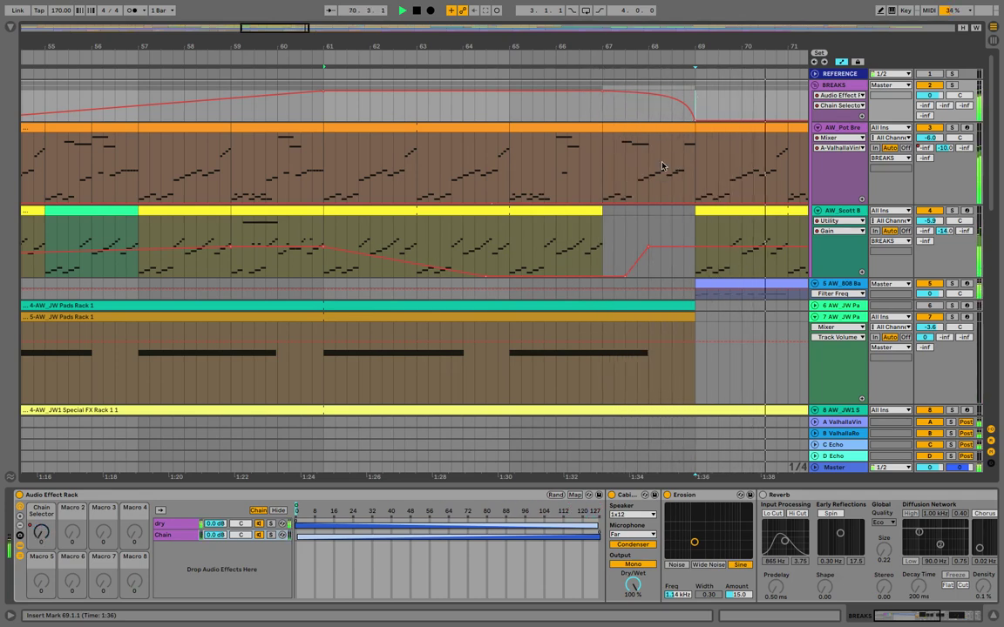
pyautogui.click(565, 101)
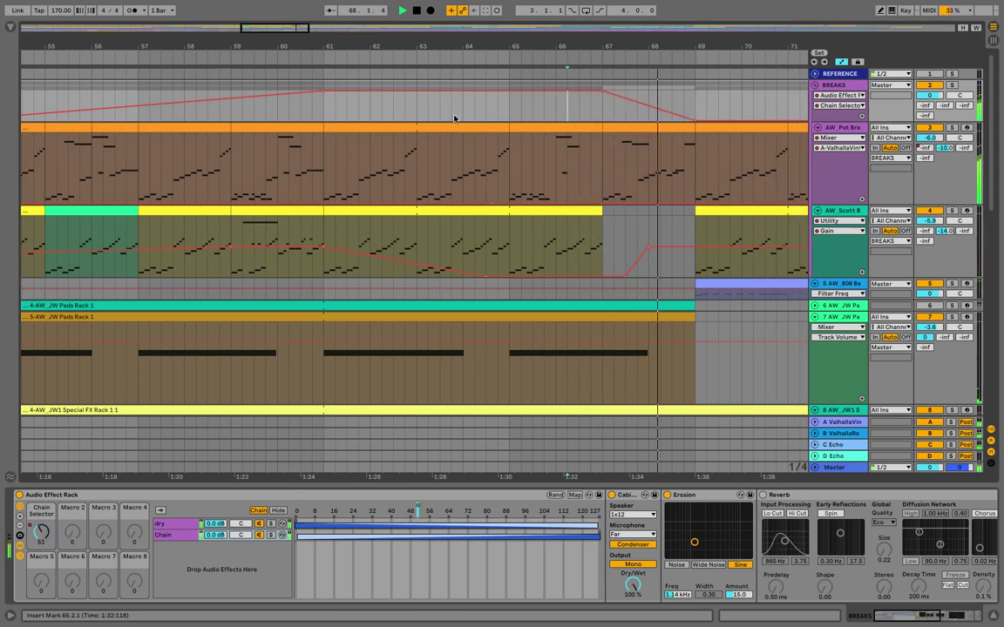
pyautogui.click(311, 54)
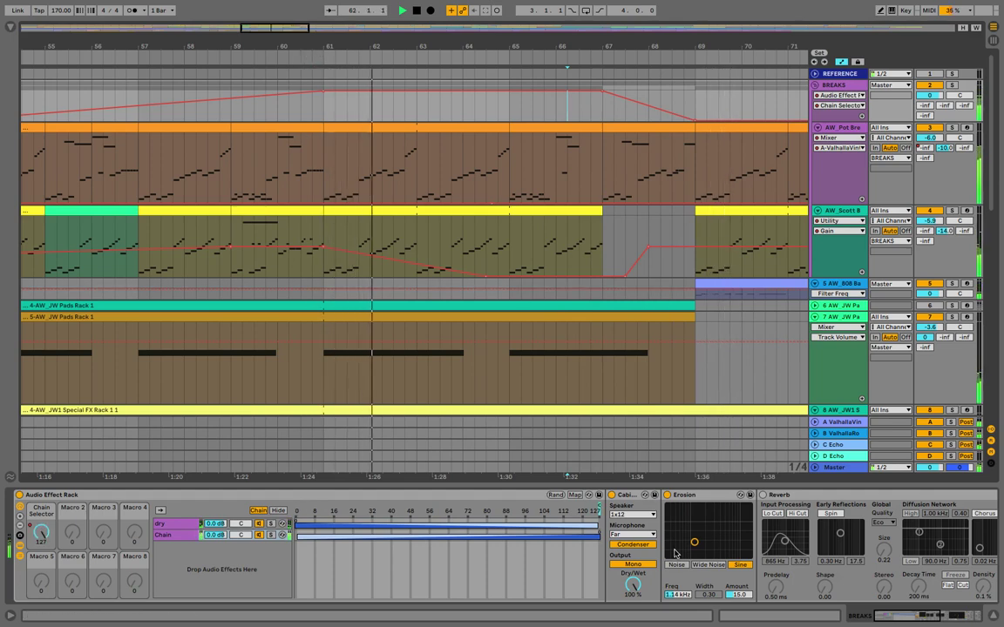
# Shorten the three rising H, S and K hits between 1.4 and 2.1 in the Pot Break clip at bar 67
pyautogui.doubleClick(637, 134)
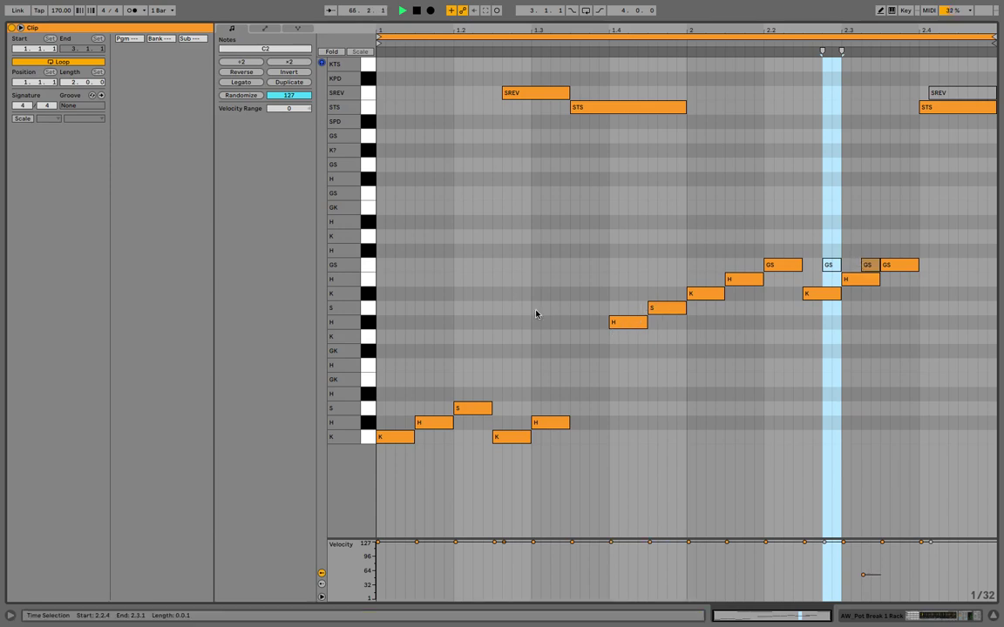
pyautogui.moveTo(689, 286); pyautogui.dragTo(641, 323)
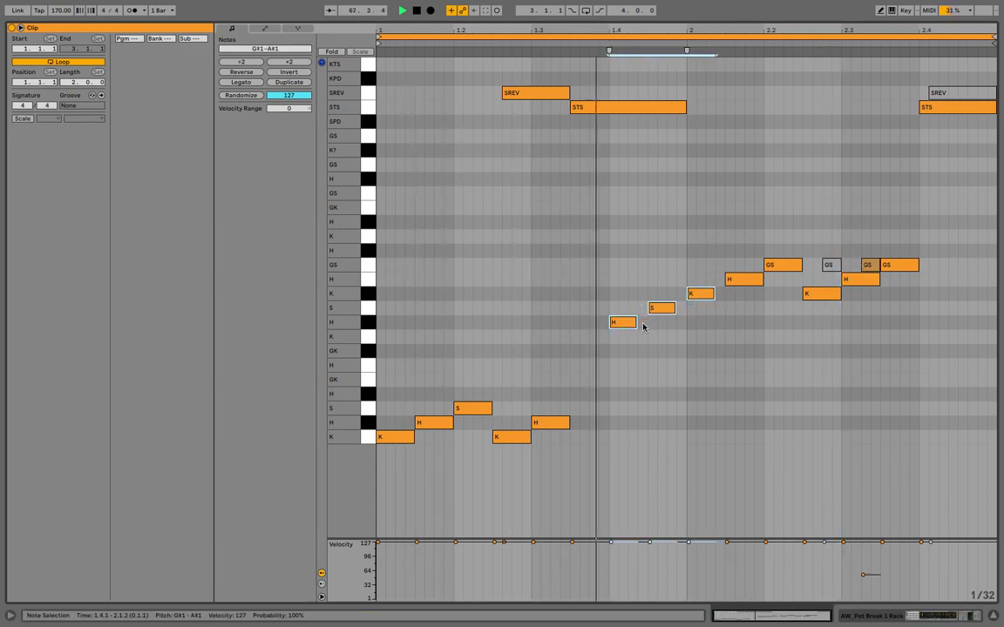
pyautogui.hotkey('shift', 'Right')
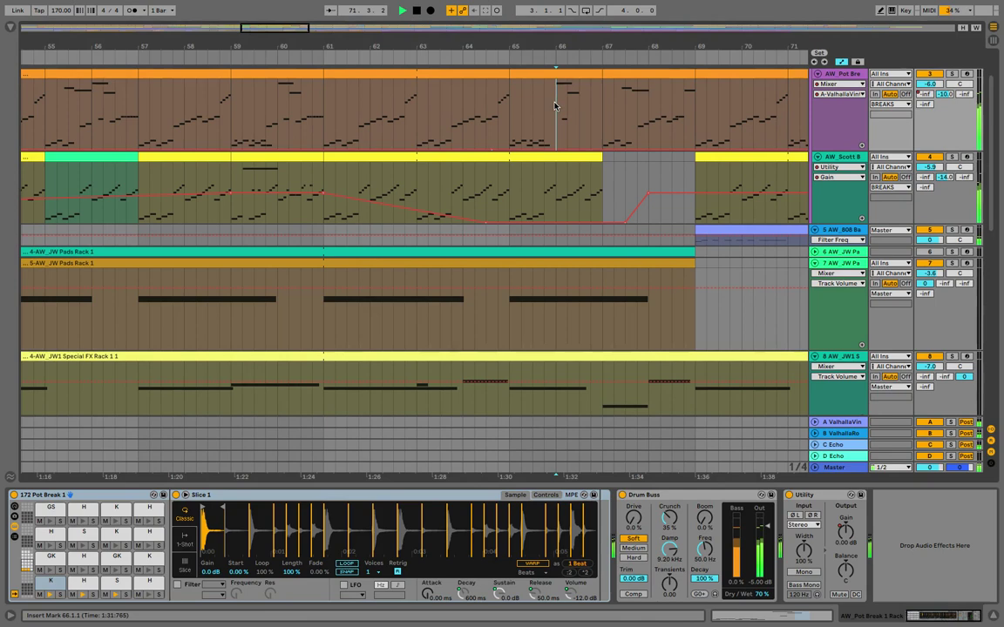
# Move the end point of the BREAKS Chain Selector fall to about 68.4, keeping its value at 0
pyautogui.scroll(2, 557, 101)
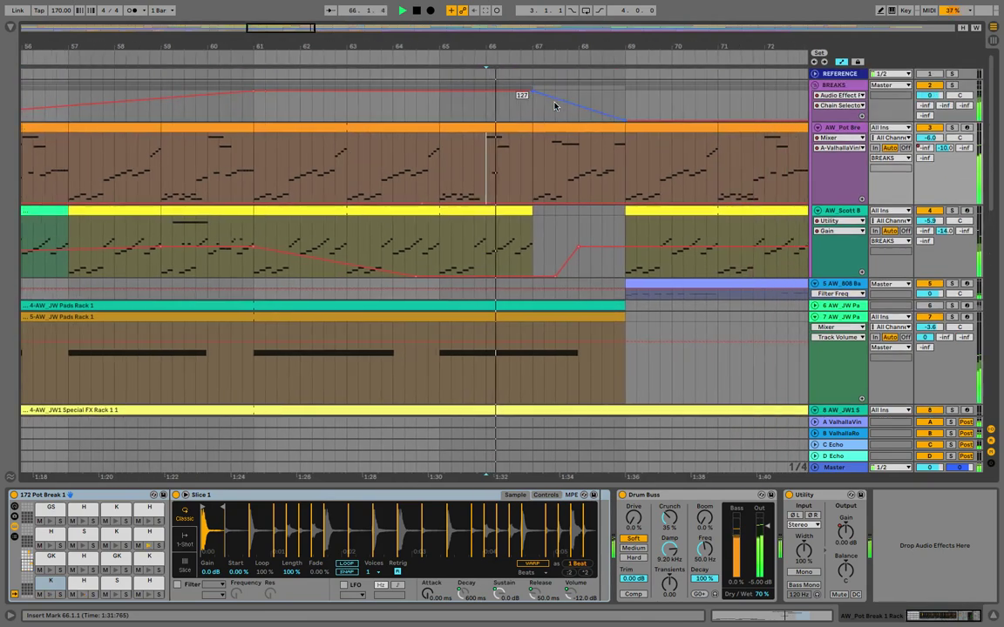
pyautogui.click(610, 109)
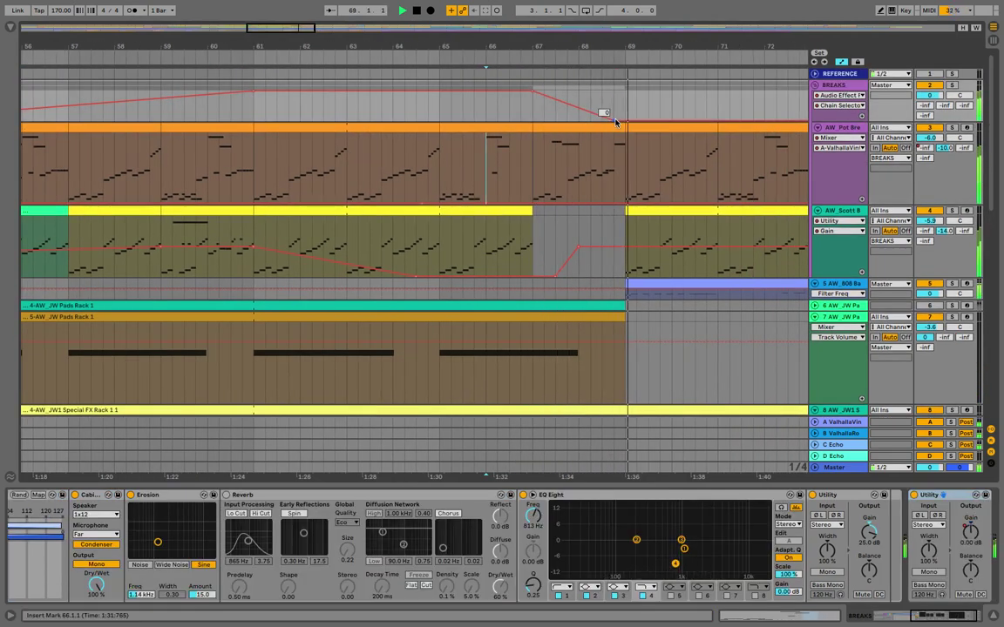
# Lower the Pot Break track's ValhallaRoom send to -9.4 dB and the ValhallaRoom return's volume to -3.2 dB
pyautogui.moveTo(622, 43); pyautogui.dragTo(622, 15)
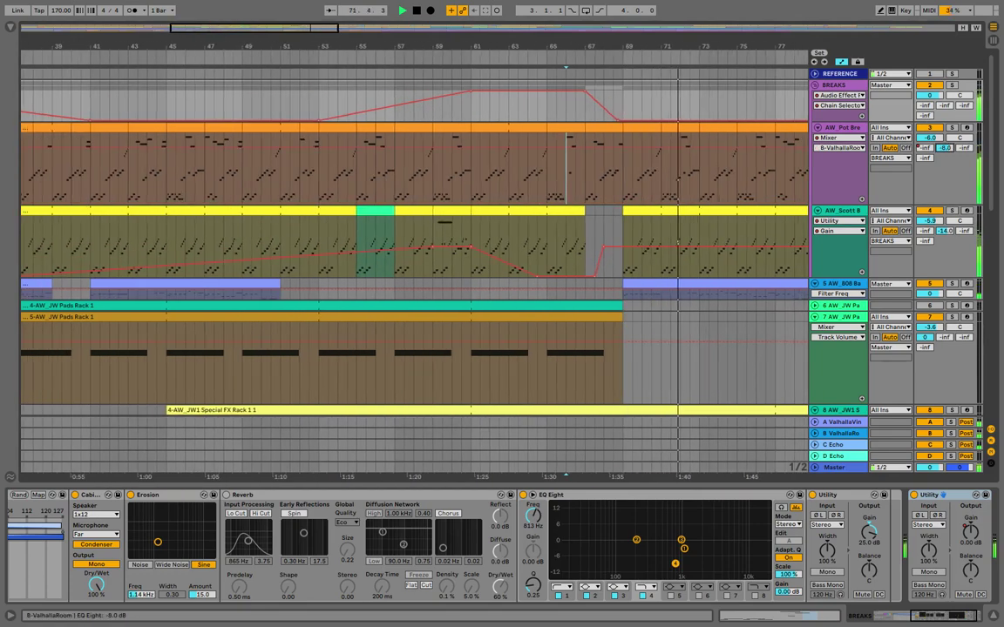
pyautogui.moveTo(946, 149); pyautogui.dragTo(946, 145)
pyautogui.hscroll(5, 683, 220)
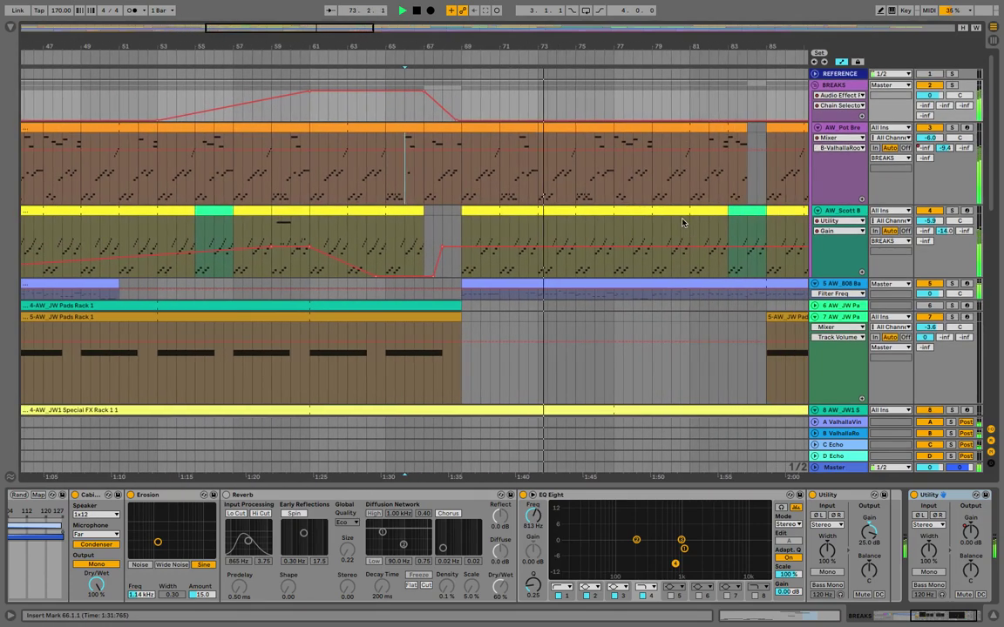
pyautogui.press('Tab')
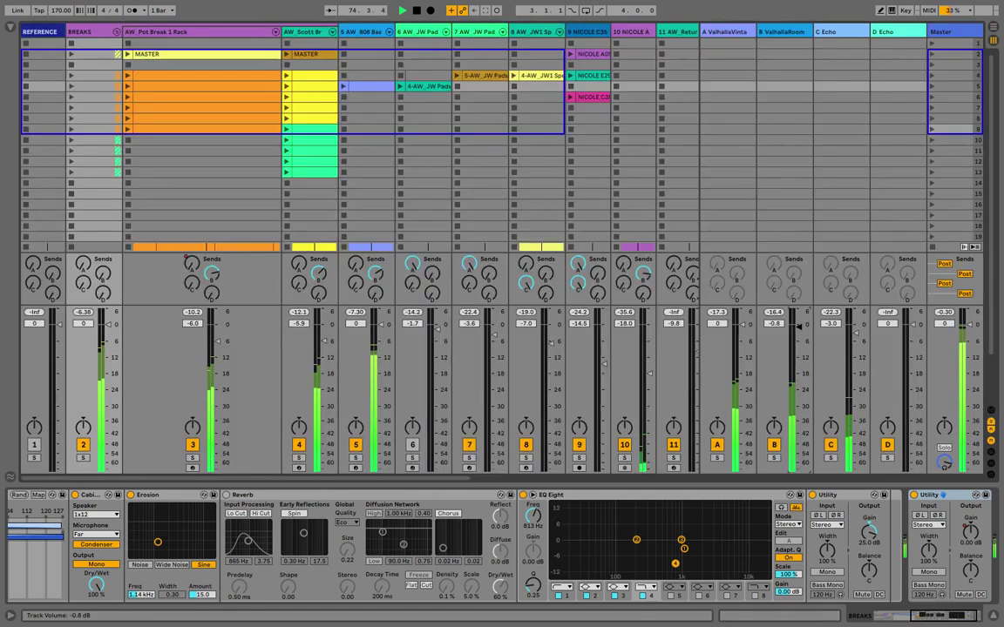
pyautogui.moveTo(799, 325); pyautogui.dragTo(799, 333)
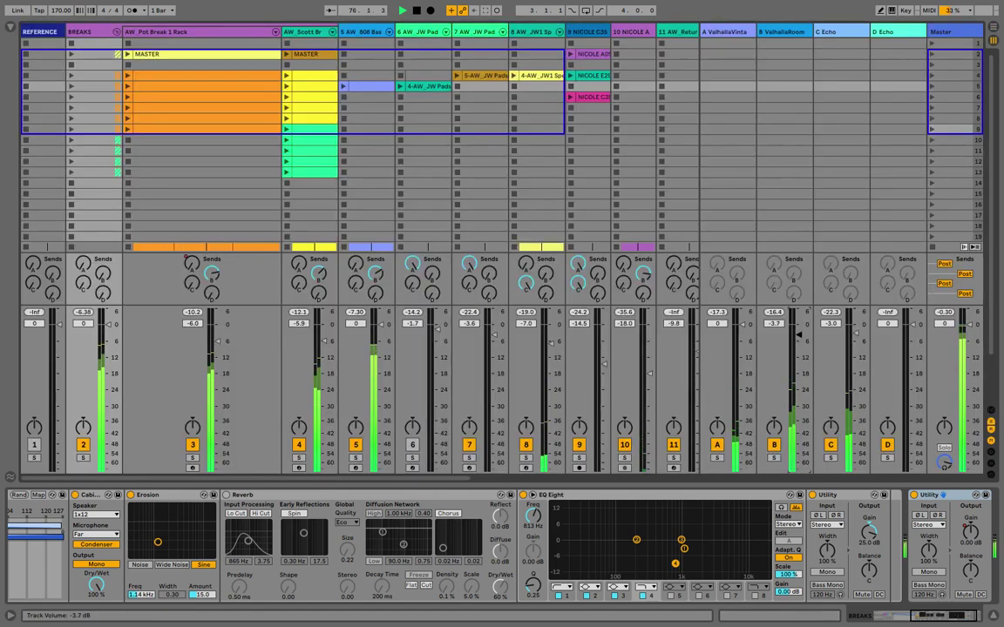
# Examine the Master effects chain and the arrangement's lower tracks while playing through bar 66
pyautogui.click(945, 31)
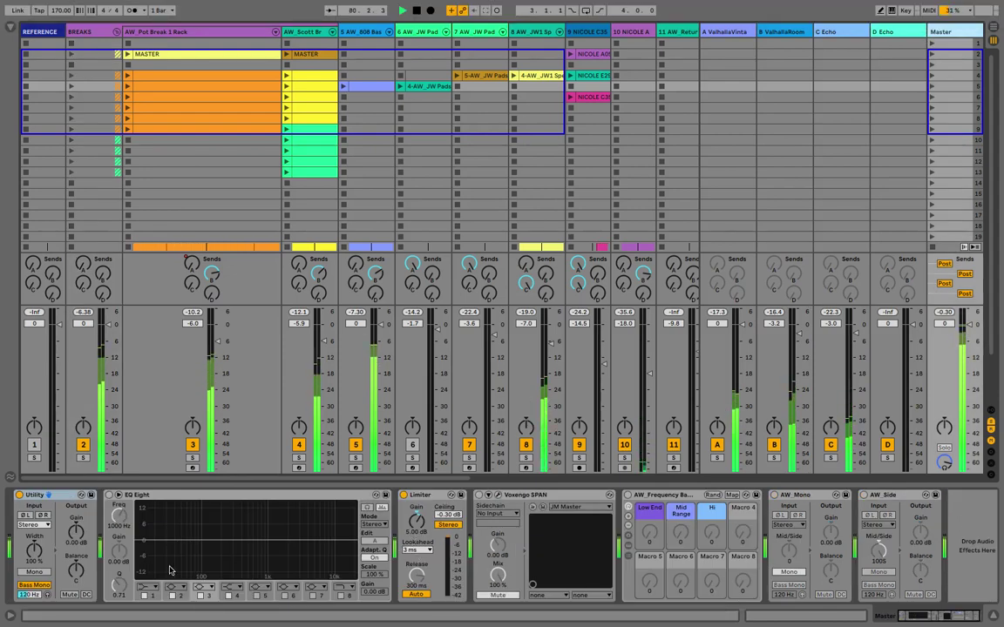
pyautogui.press('Tab')
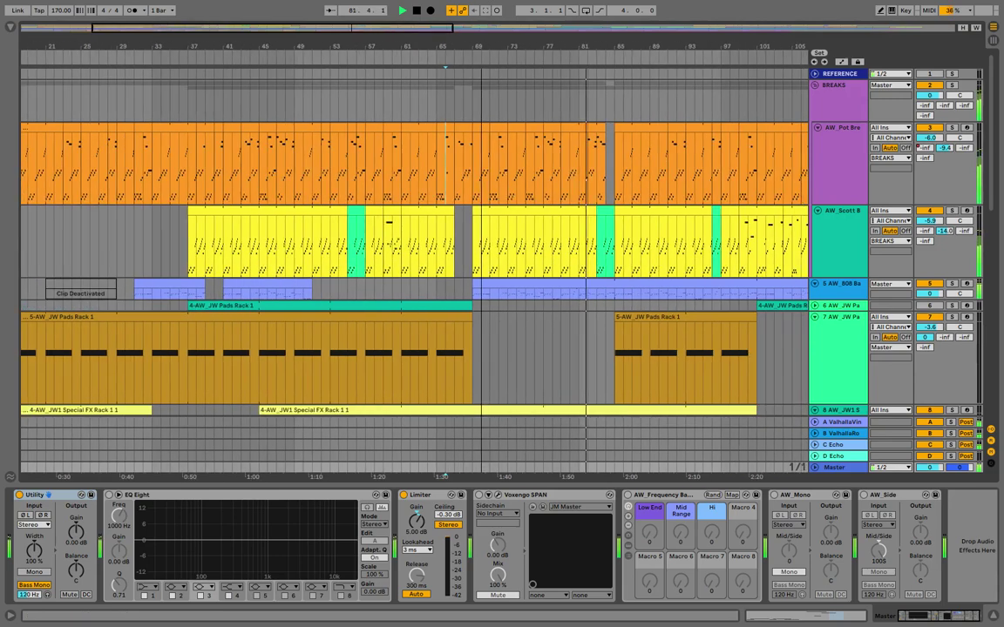
pyautogui.moveTo(481, 46); pyautogui.dragTo(481, 29)
pyautogui.scroll(-10, 730, 360)
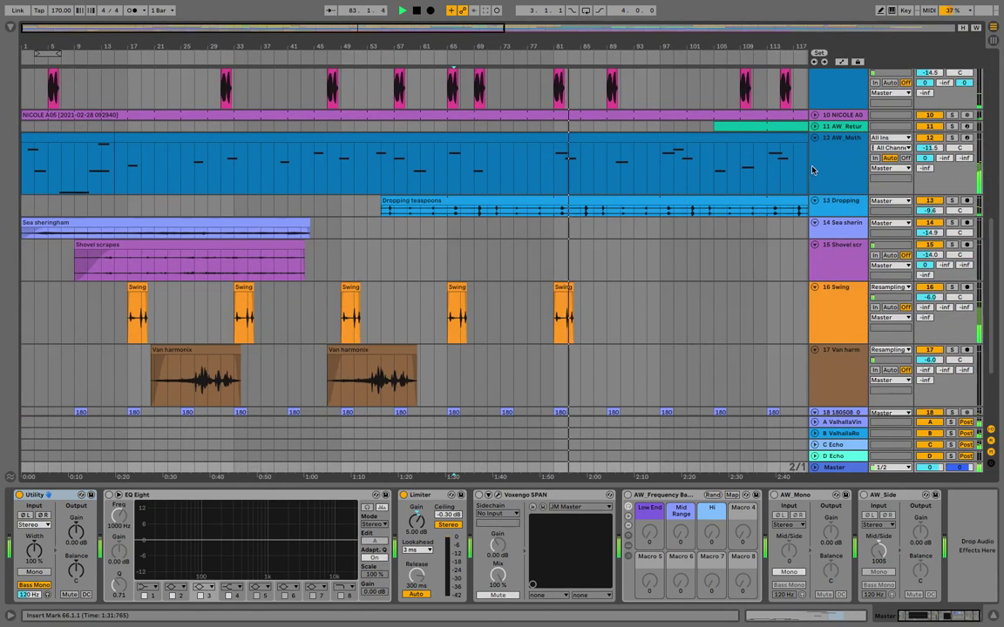
pyautogui.scroll(4, 812, 170)
pyautogui.scroll(-7, 570, 277)
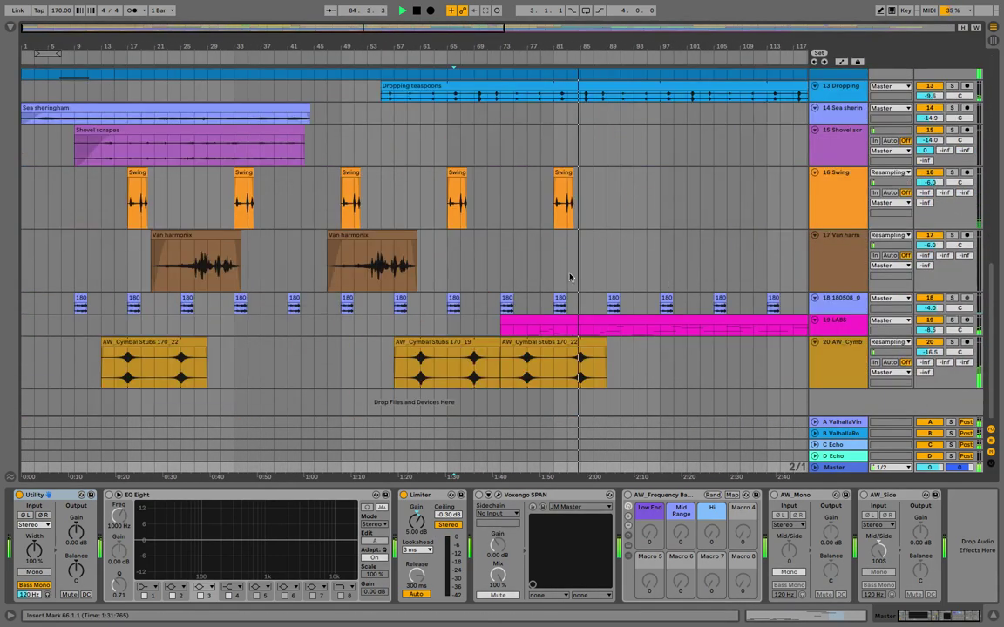
pyautogui.click(454, 62)
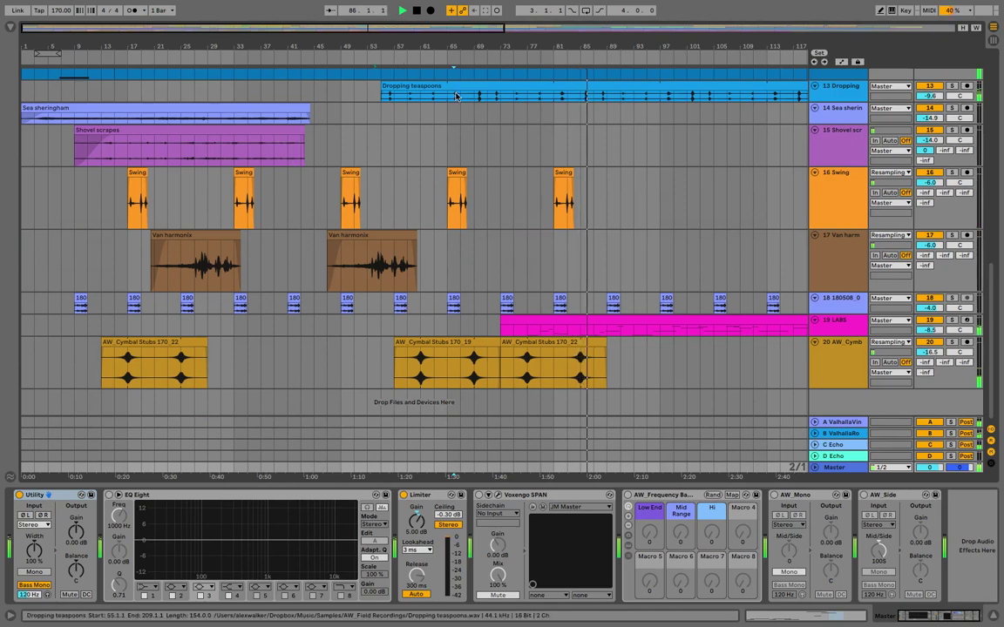
pyautogui.scroll(10, 455, 177)
pyautogui.scroll(-6, 407, 170)
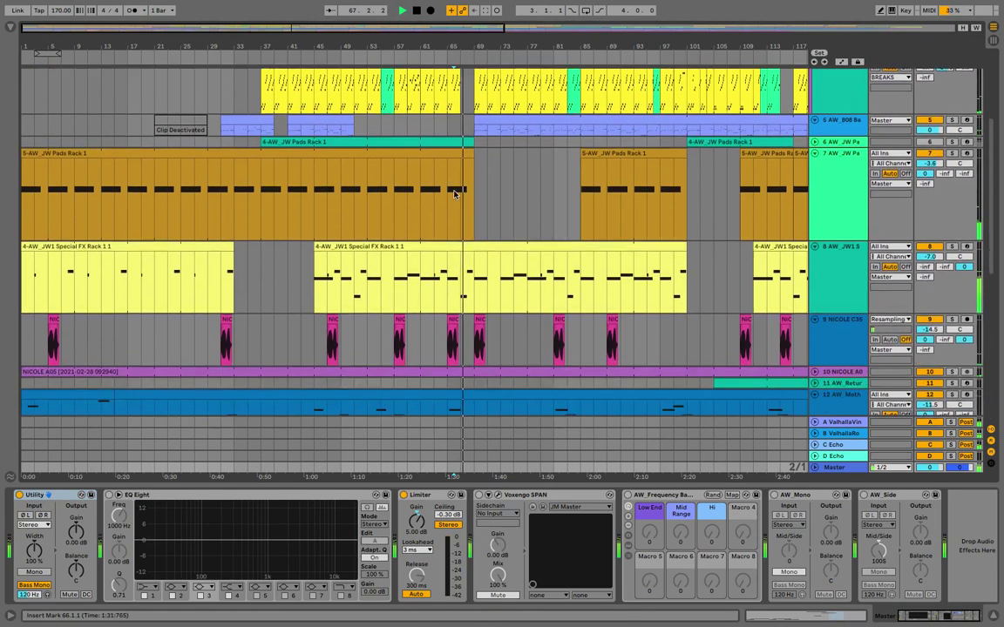
# Try moving the fourth Swing clip from bar 65 to bar 69
pyautogui.moveTo(457, 334); pyautogui.dragTo(481, 334)
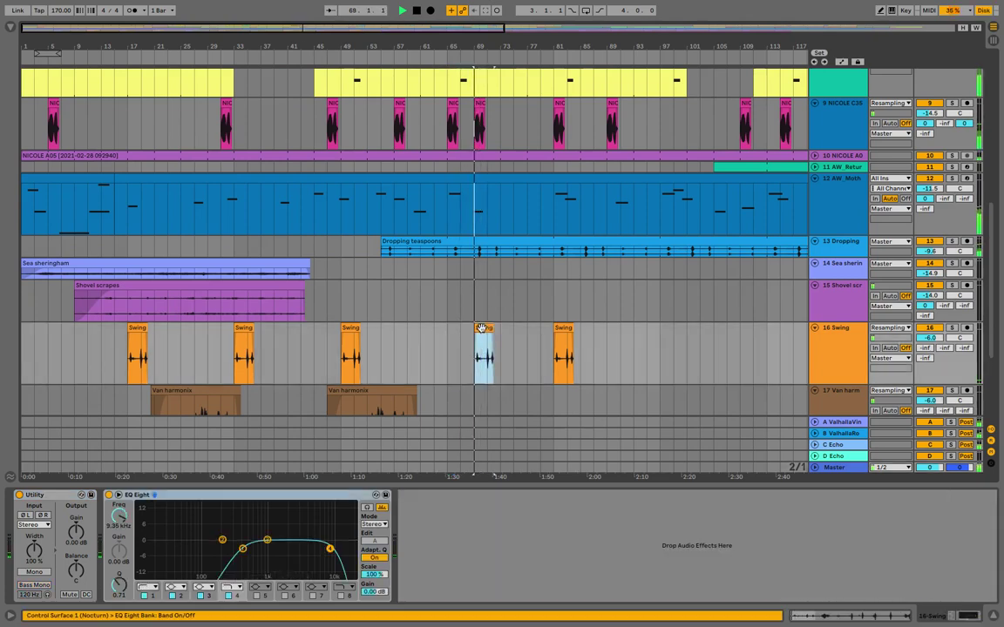
pyautogui.hotkey('ctrl', 'z')
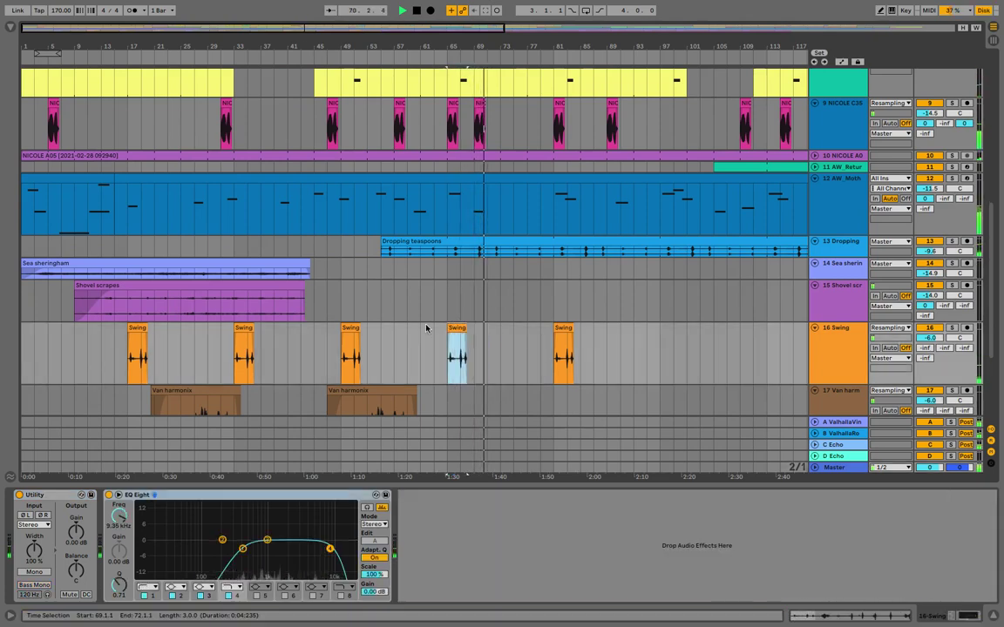
pyautogui.press('space')
pyautogui.press('space')
# Examine the vocal, Swing and other field-recording clips across the whole arrangement while playing the transition around bars 65 to 70
pyautogui.scroll(5, 381, 338)
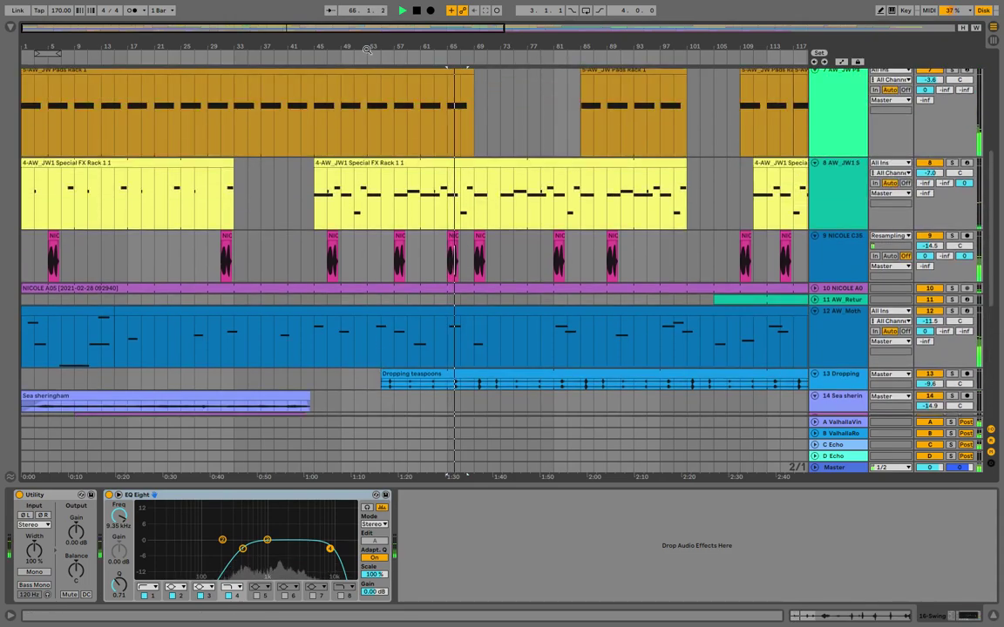
pyautogui.moveTo(369, 50); pyautogui.dragTo(201, 49)
pyautogui.scroll(-5, 183, 295)
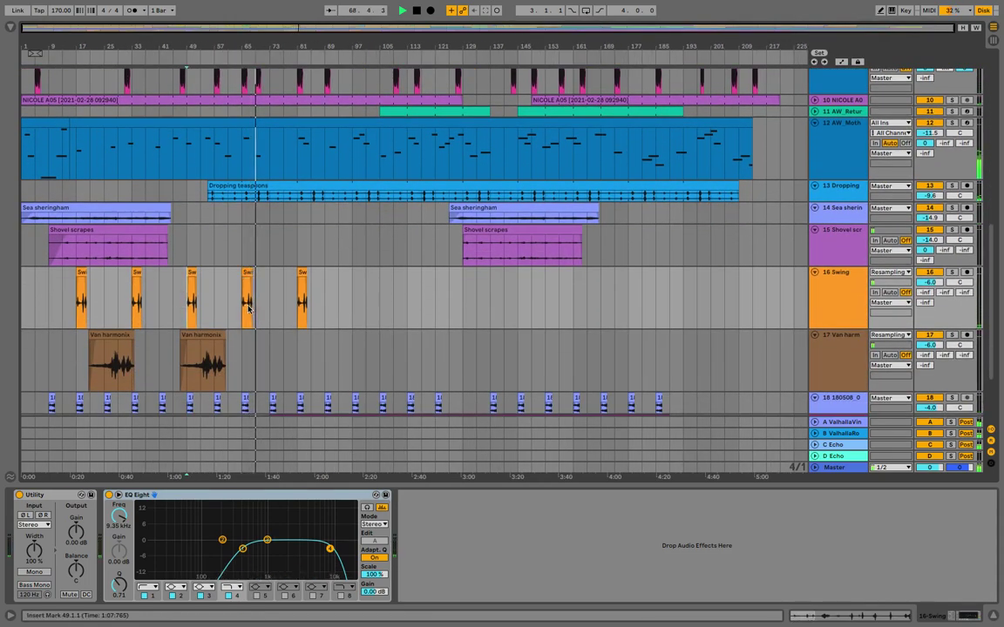
pyautogui.scroll(10, 271, 305)
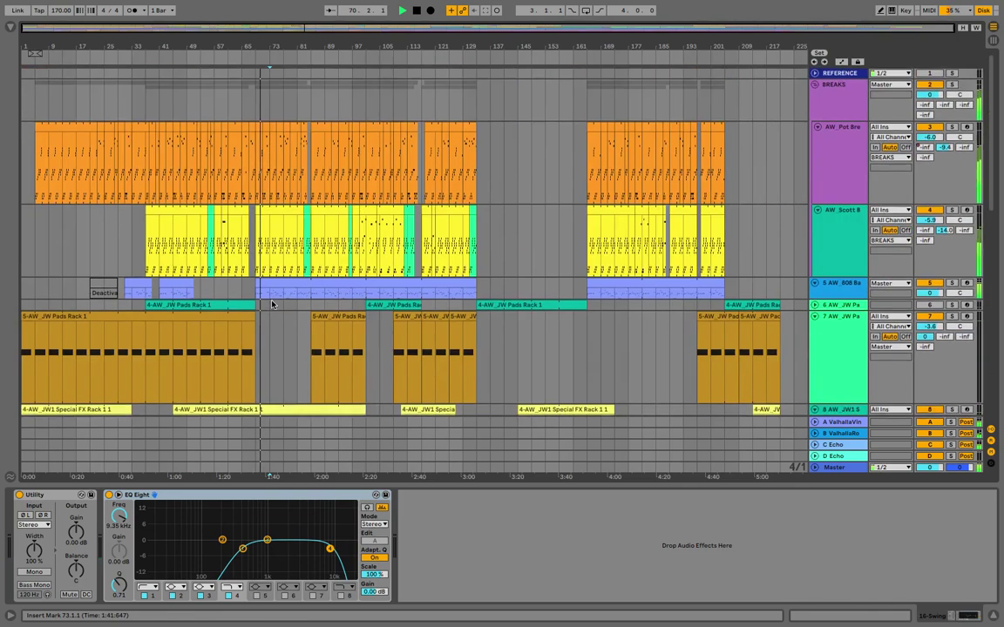
pyautogui.scroll(-4, 252, 314)
pyautogui.click(242, 321)
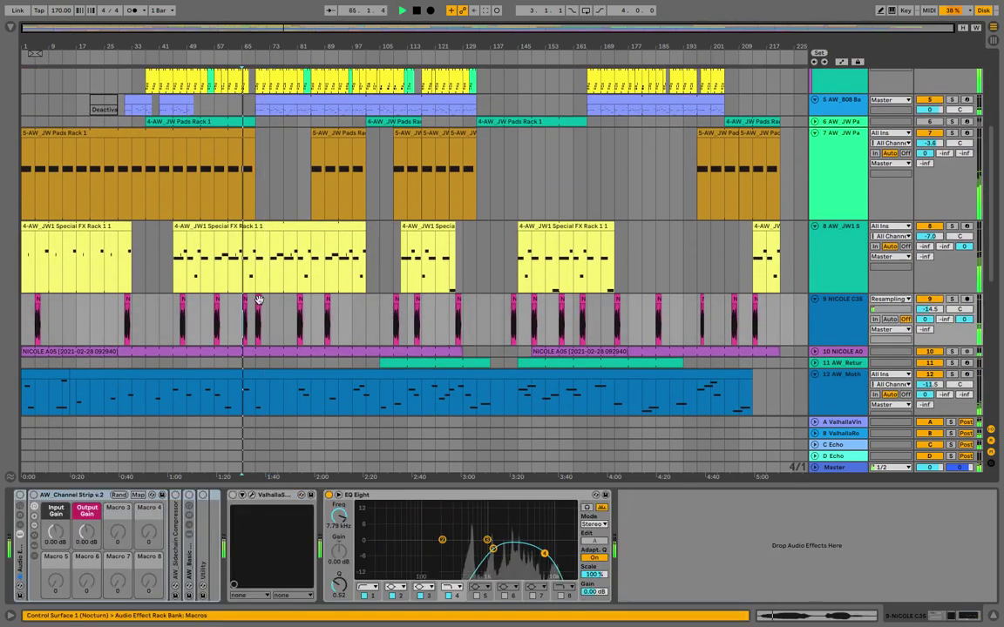
pyautogui.scroll(-3, 224, 322)
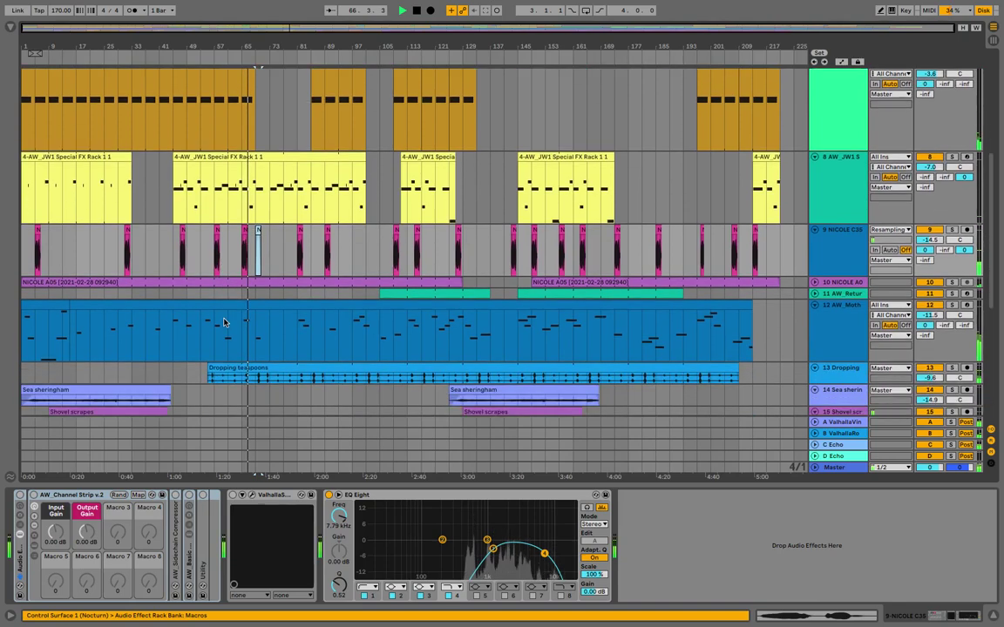
pyautogui.scroll(-9, 236, 279)
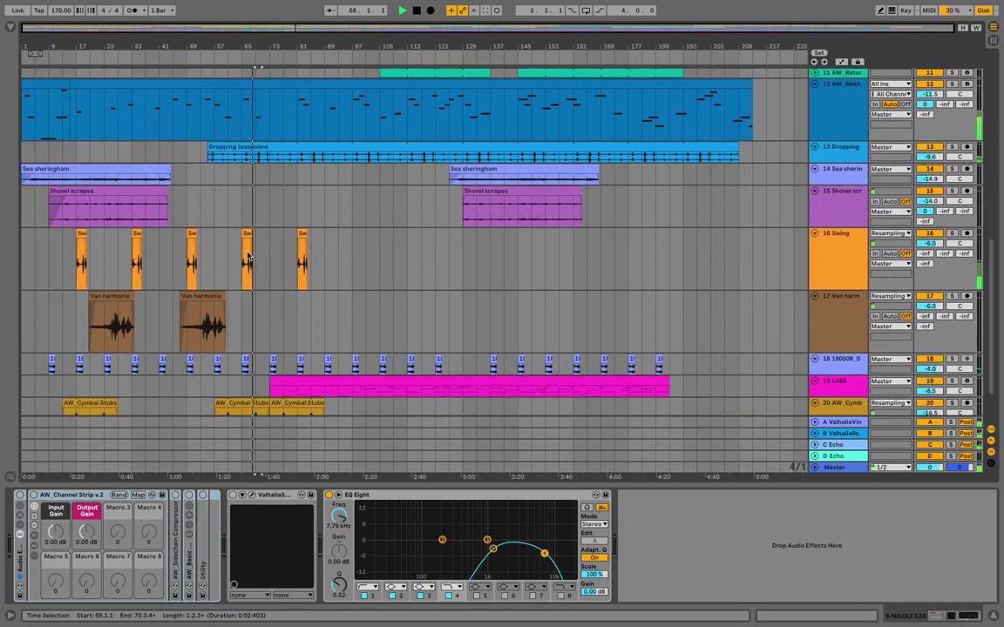
pyautogui.click(246, 236)
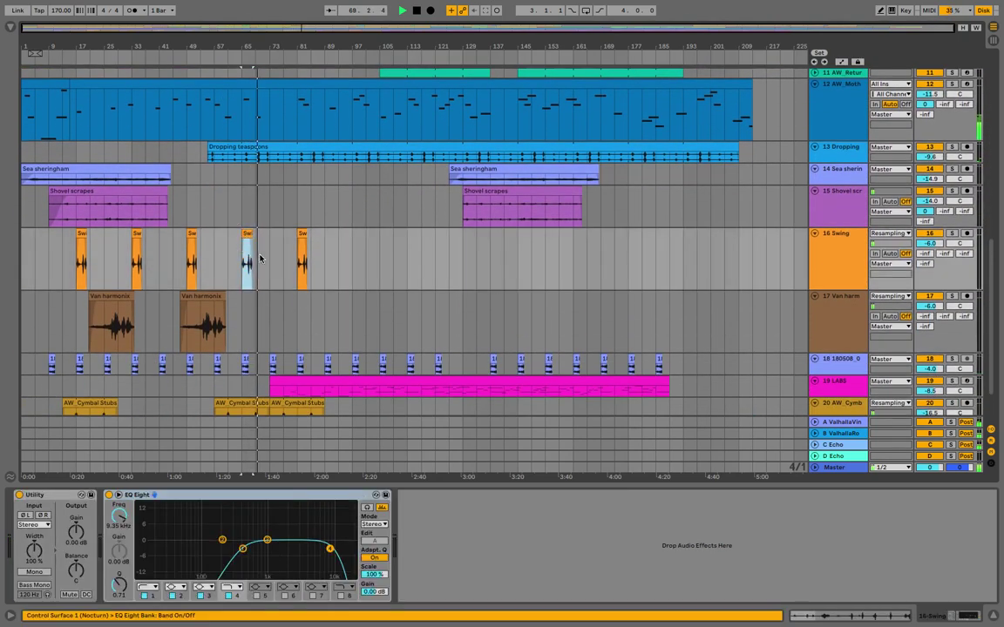
# Copy the second Van harmonix clip to bar 85 on the same track
pyautogui.click(200, 310)
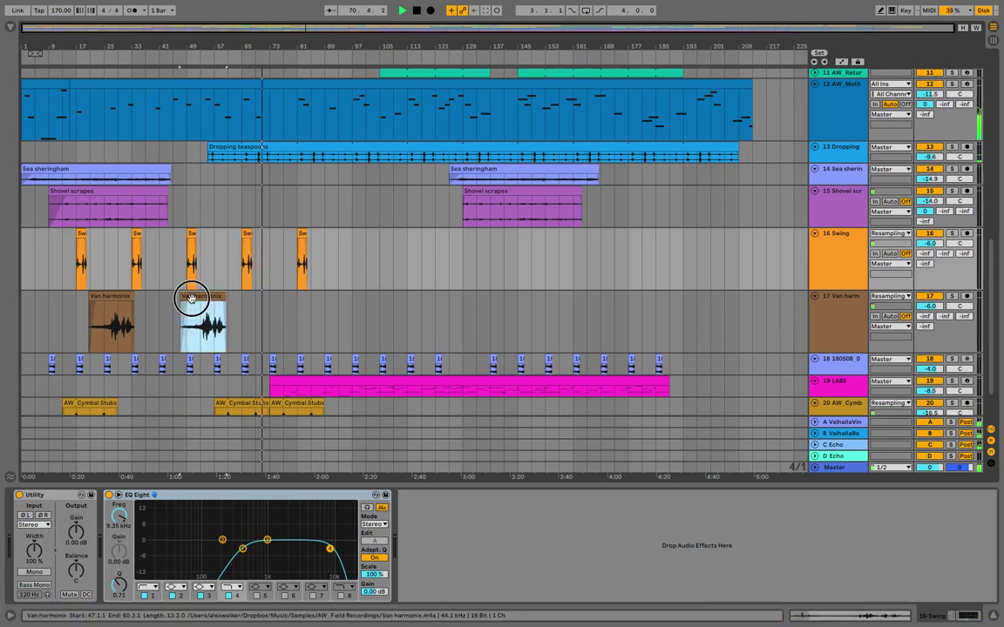
pyautogui.click(313, 316)
pyautogui.hotkey('ctrl', 'v')
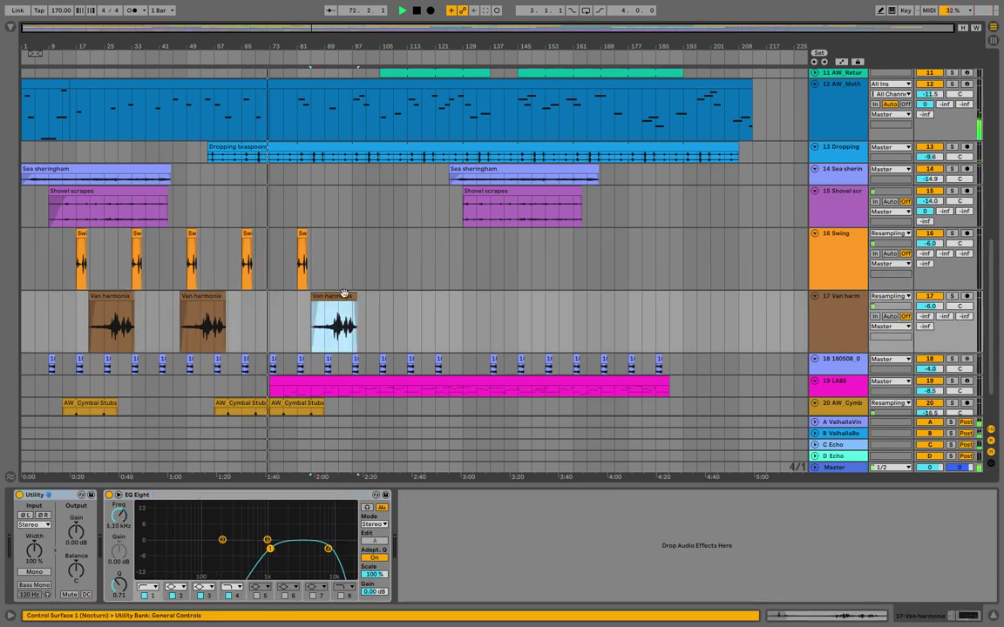
# Move the last Swing clip to bar 77 and duplicate its 16-bar span twice, placing copies at bars 93 and 109
pyautogui.click(301, 235)
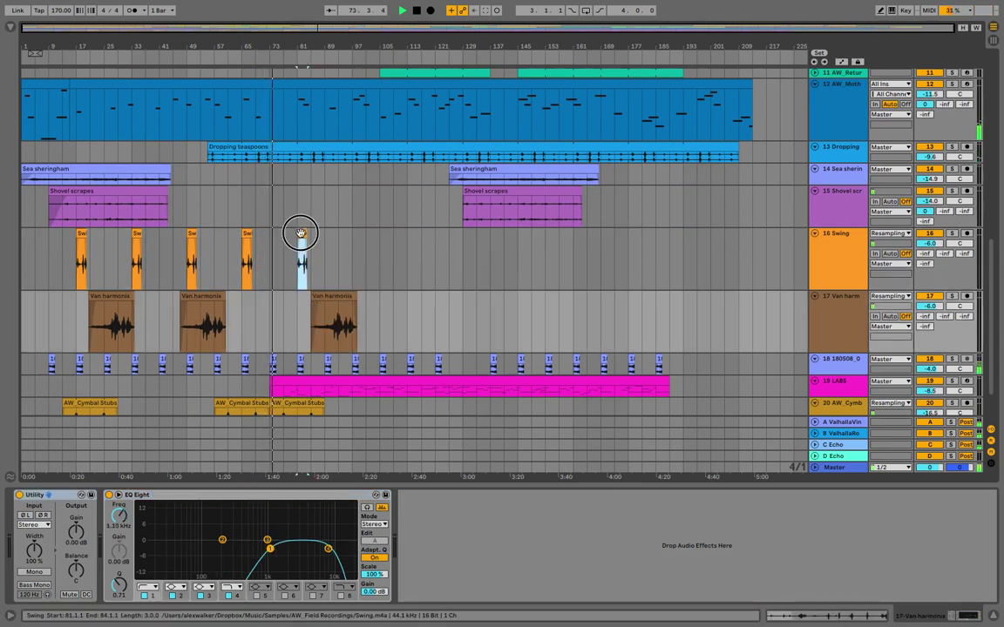
pyautogui.moveTo(299, 234); pyautogui.dragTo(282, 259)
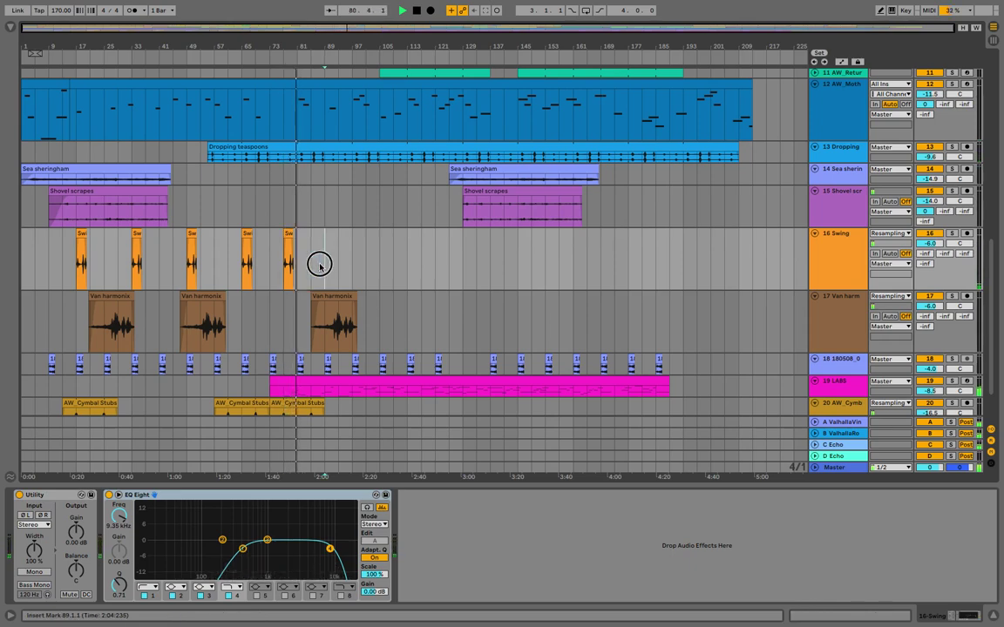
pyautogui.moveTo(286, 265); pyautogui.dragTo(338, 259)
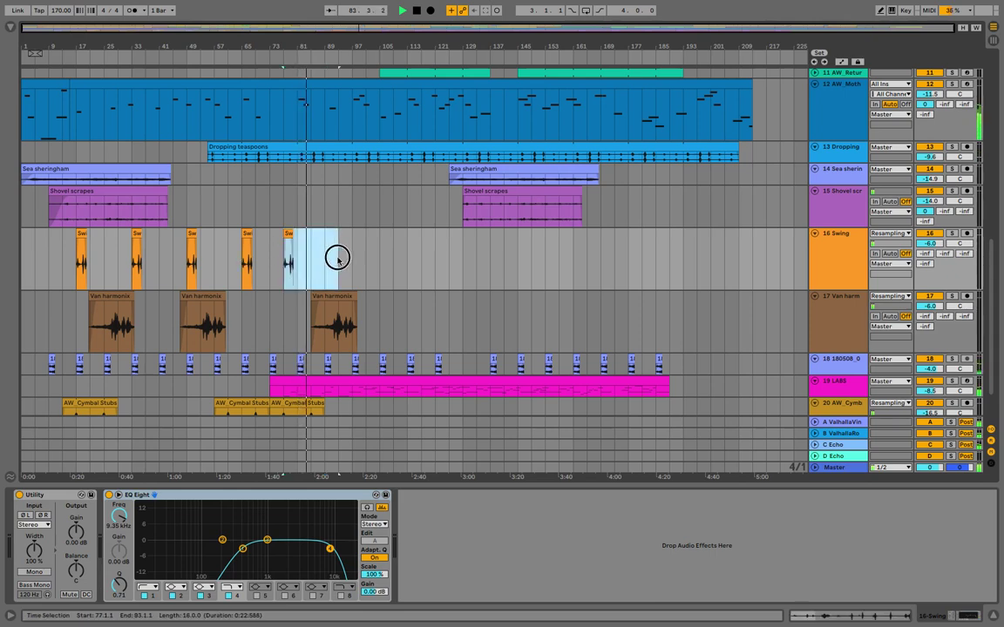
pyautogui.hotkey('ctrl', 'd')
pyautogui.hotkey('ctrl', 'd')
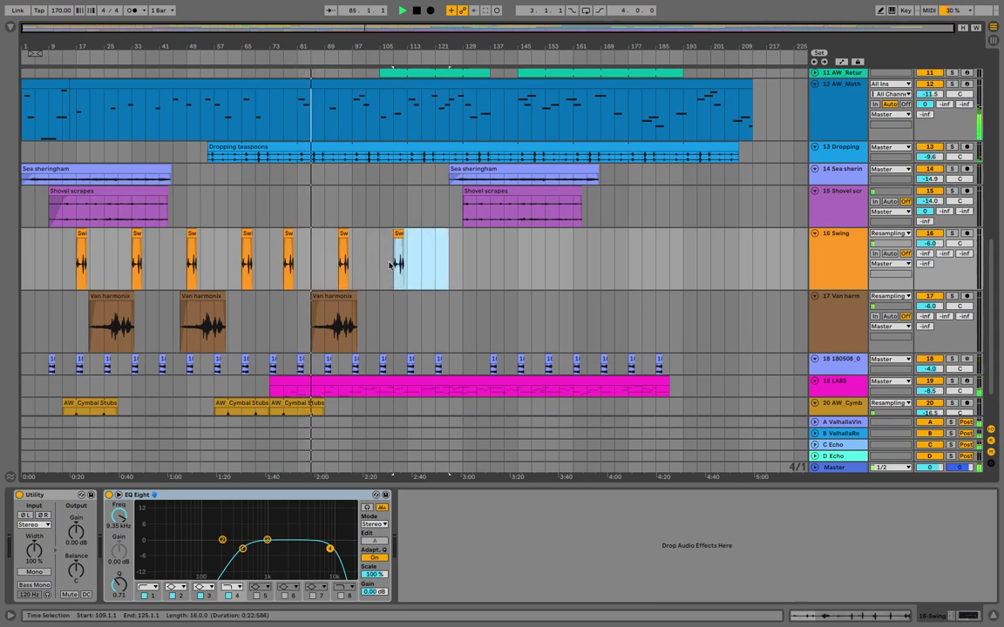
# Duplicate the last Swing clip's 16-bar span twice more, placing copies at bars 125 and 141
pyautogui.hotkey('ctrl', 'd')
pyautogui.scroll(10, 431, 266)
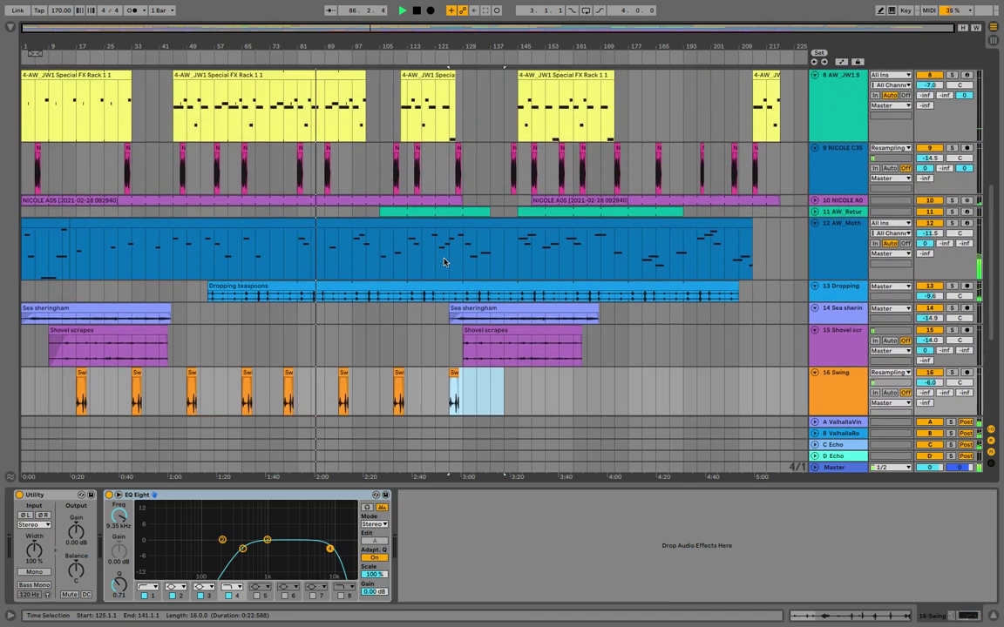
pyautogui.scroll(5, 443, 260)
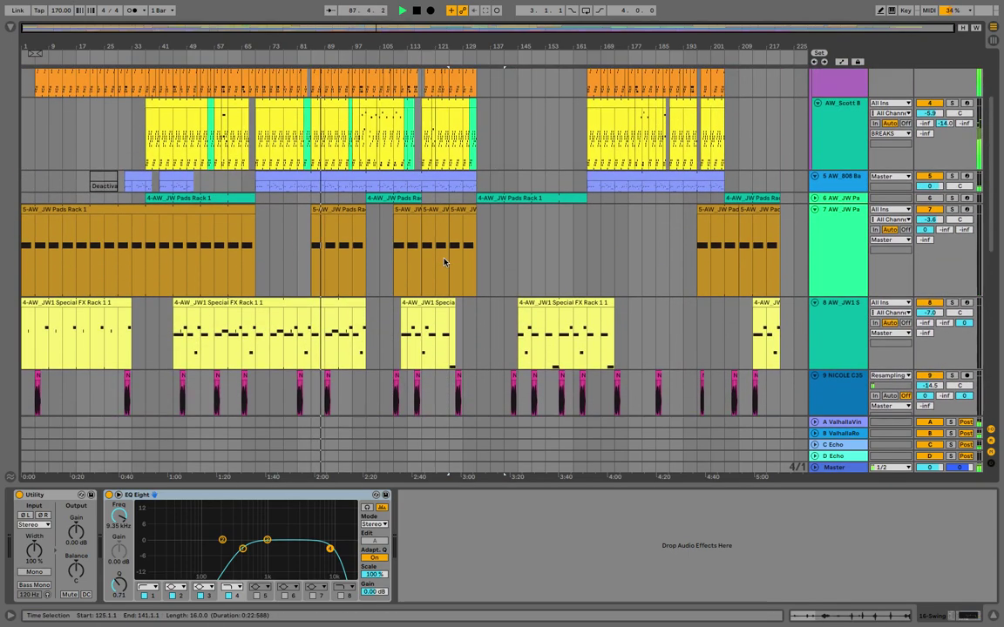
pyautogui.scroll(-15, 444, 262)
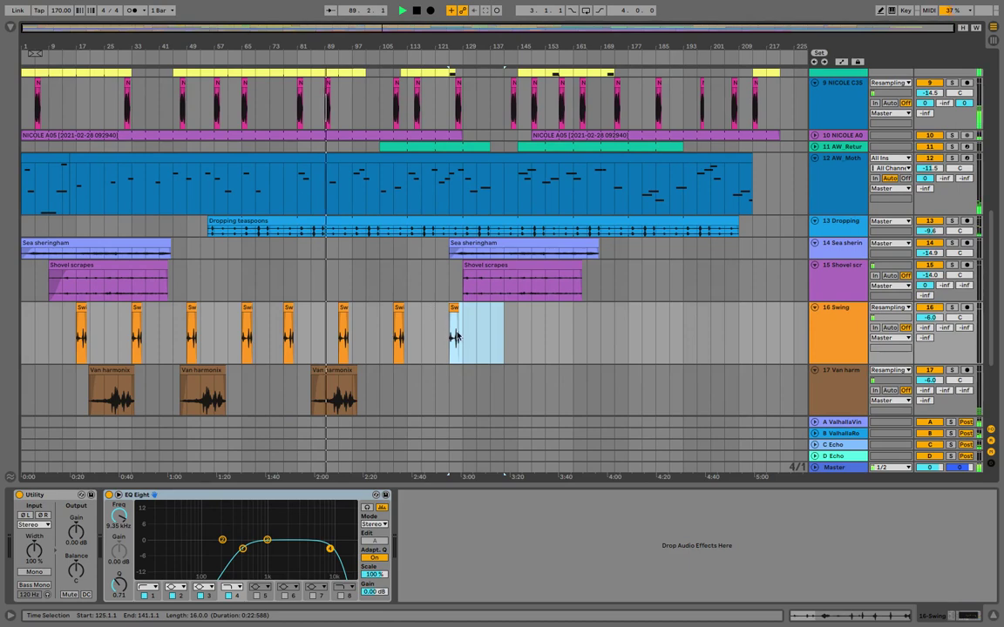
pyautogui.hotkey('ctrl', 'd')
pyautogui.scroll(-5, 197, 293)
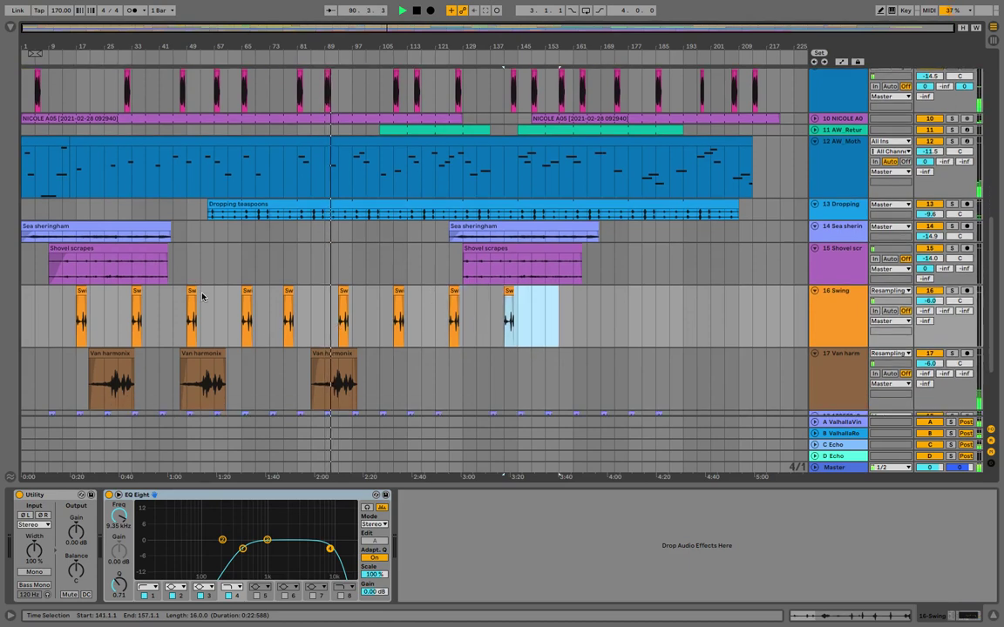
# Copy the third Van harmonix clip further along its track and position the copy at bar 117
pyautogui.click(331, 244)
pyautogui.hotkey('ctrl', 'c')
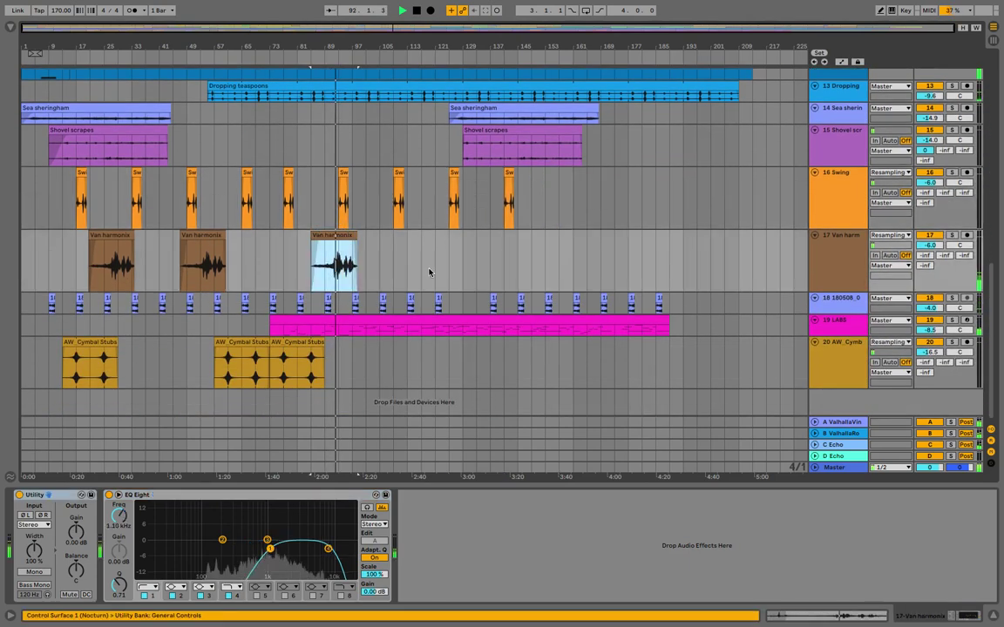
pyautogui.click(450, 266)
pyautogui.hotkey('ctrl', 'v')
pyautogui.press('space')
pyautogui.press('space')
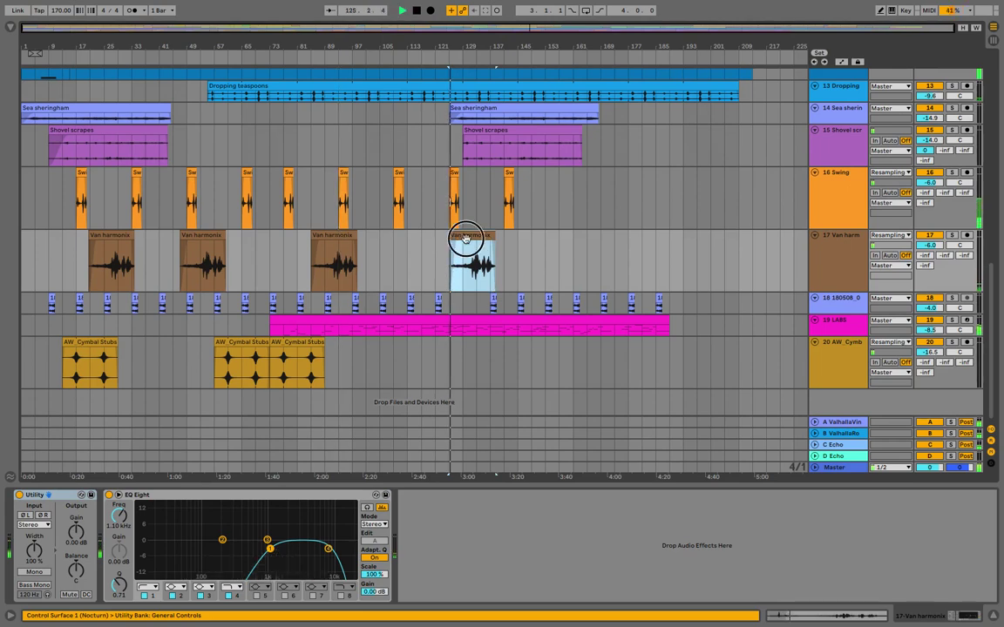
pyautogui.moveTo(466, 239); pyautogui.dragTo(440, 240)
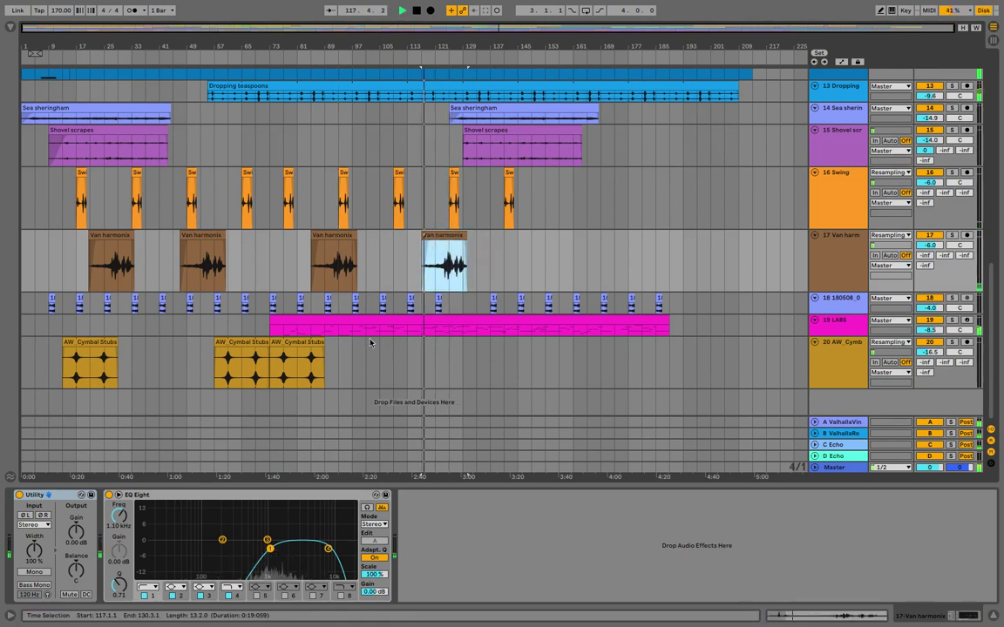
# Extend the last AW_Cymbal Stubs clip to bar 197 and remove its section between bars 137 and 161
pyautogui.moveTo(325, 345); pyautogui.dragTo(696, 348)
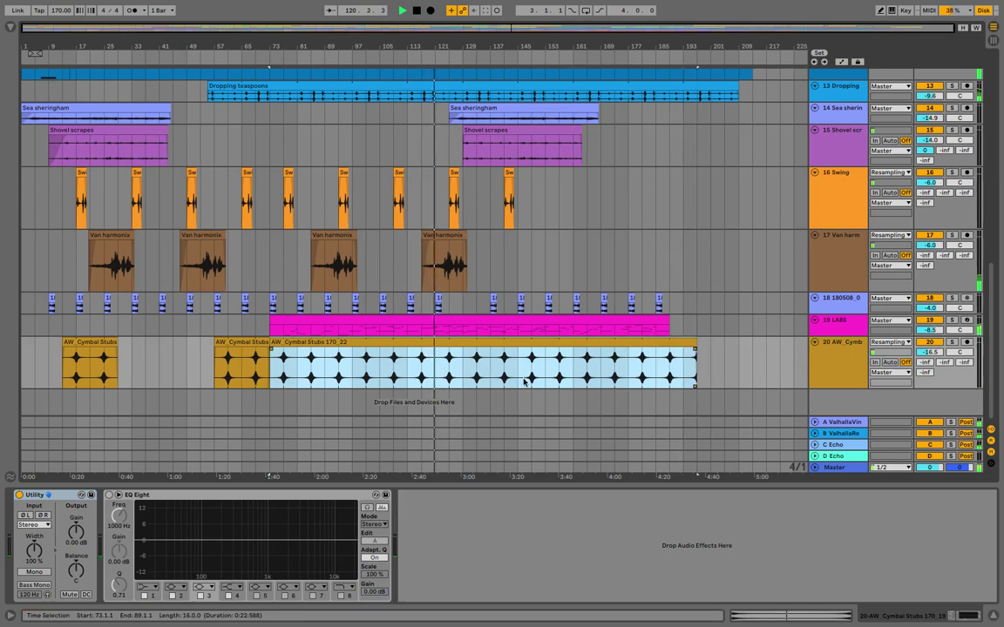
pyautogui.scroll(10, 524, 381)
pyautogui.scroll(-5, 524, 380)
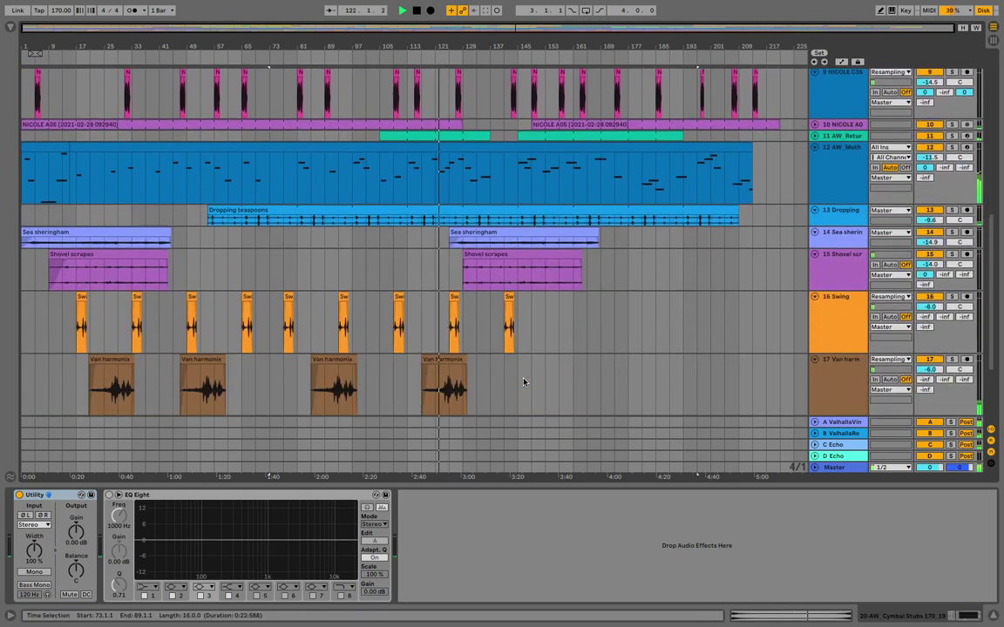
pyautogui.scroll(-4, 527, 381)
pyautogui.moveTo(495, 372); pyautogui.dragTo(572, 372)
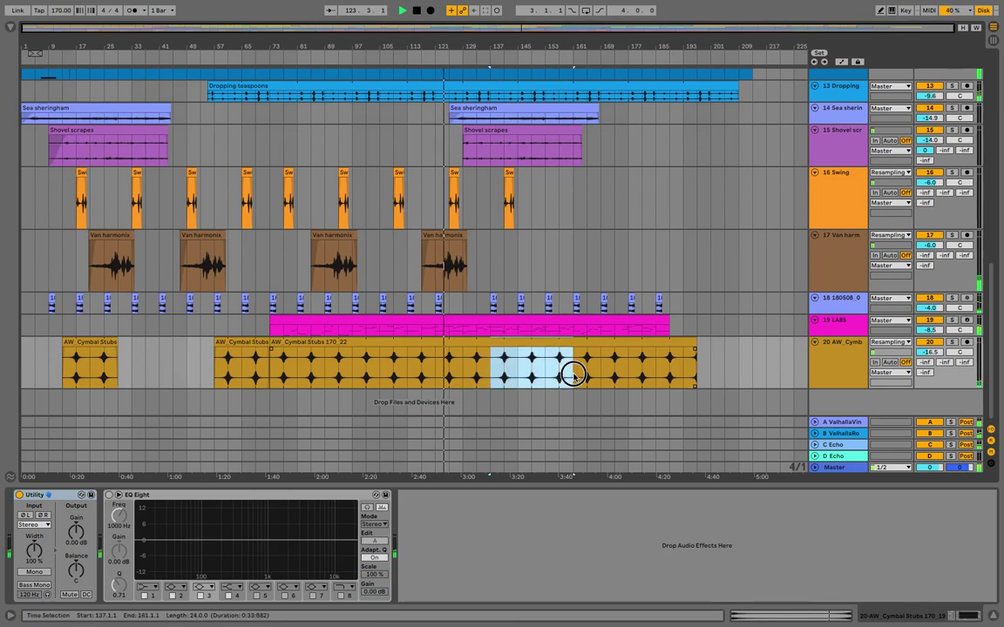
pyautogui.hotkey('ctrl', 'e')
# Extend the start of the final AW_Cymbal Stubs clip back to bar 153
pyautogui.scroll(10, 573, 374)
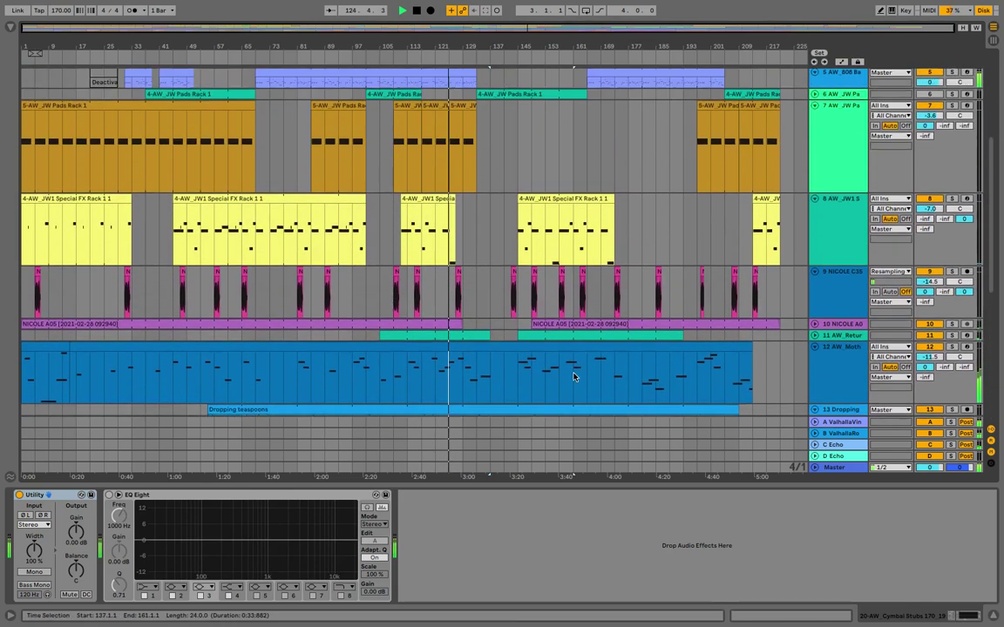
pyautogui.scroll(3, 574, 376)
pyautogui.scroll(-12, 573, 376)
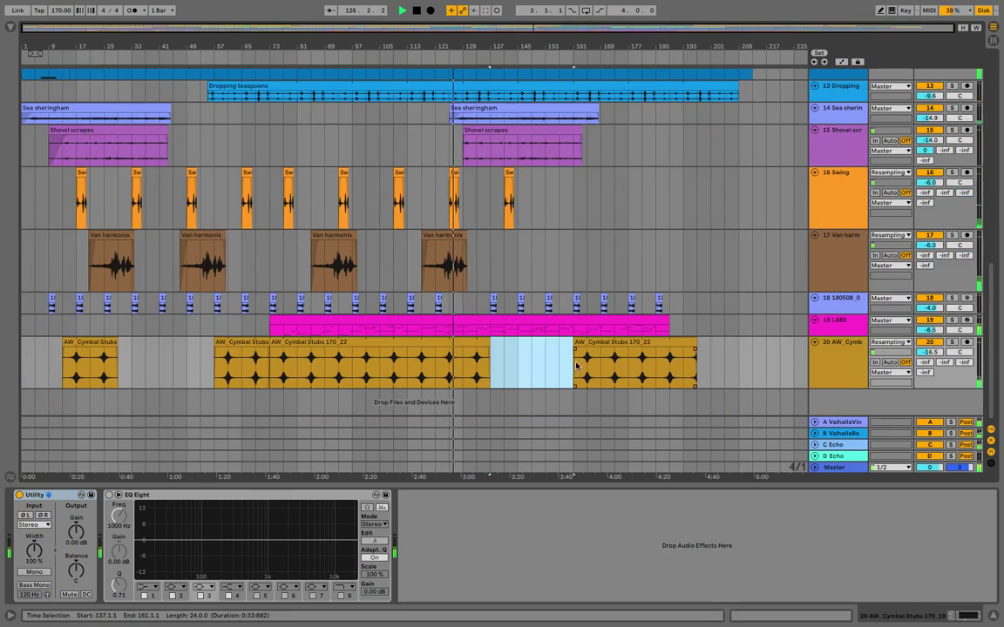
pyautogui.moveTo(574, 364); pyautogui.dragTo(544, 353)
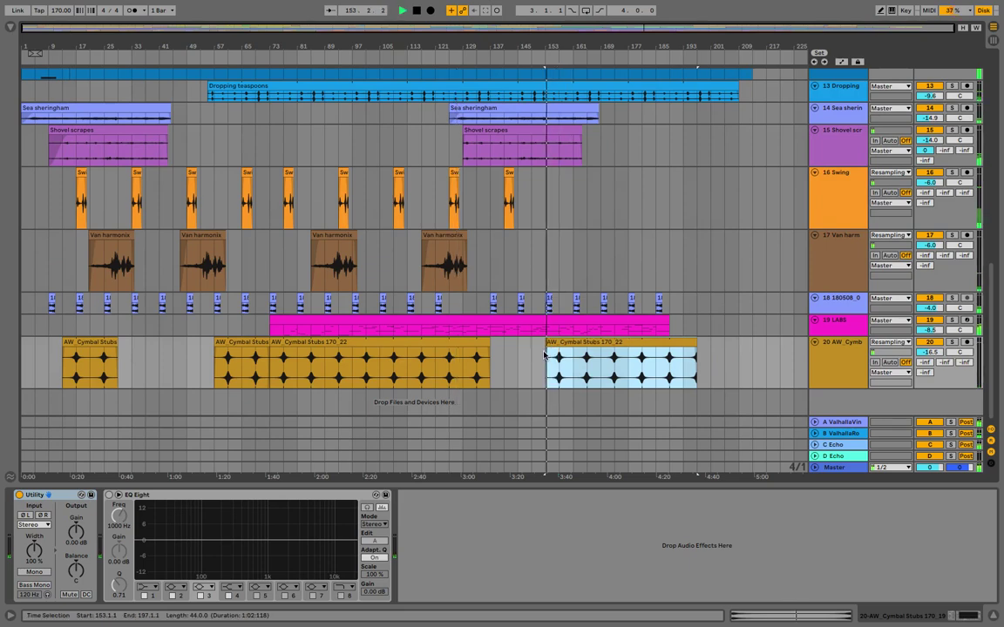
# Try extending the first AW_Cymbal Stubs clip so it ends at bar 53
pyautogui.moveTo(111, 349); pyautogui.dragTo(208, 352)
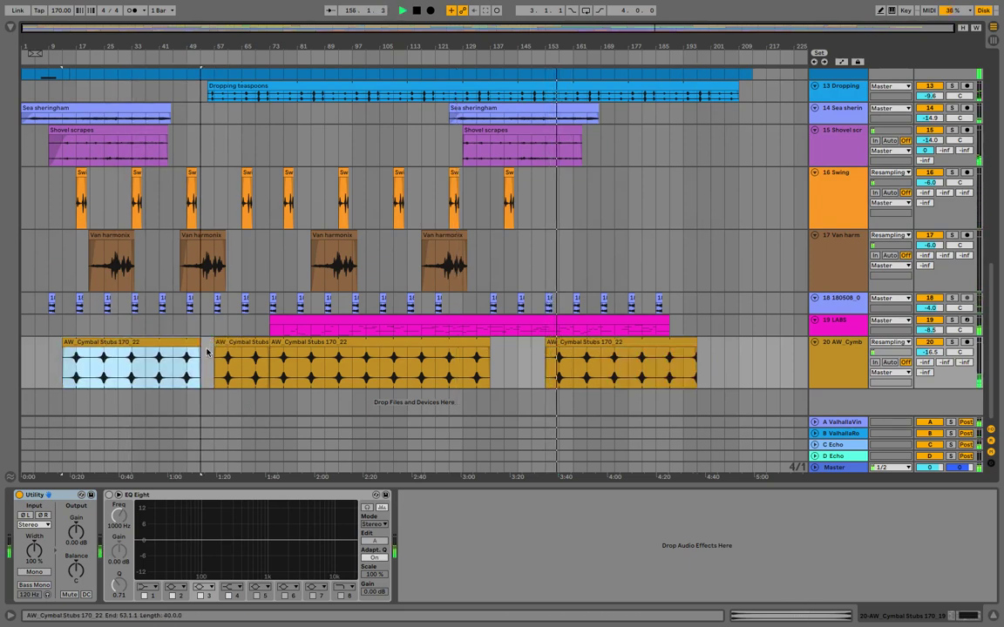
pyautogui.scroll(15, 207, 352)
pyautogui.scroll(-15, 207, 352)
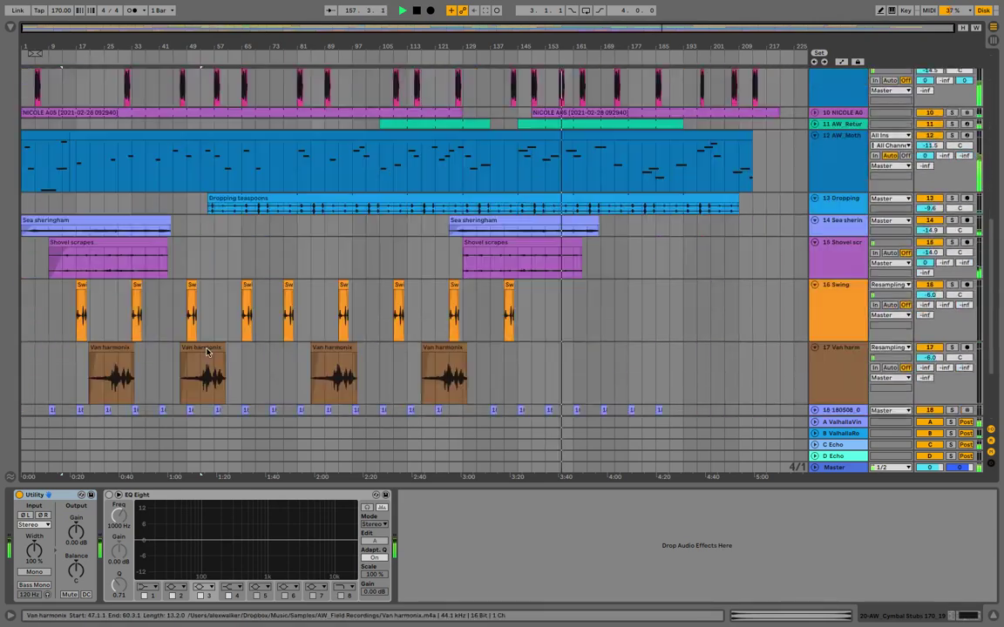
pyautogui.scroll(4, 207, 352)
pyautogui.hscroll(-5, 206, 352)
# Play the arrangement from bar 13 to hear the first cymbal clip
pyautogui.click(98, 385)
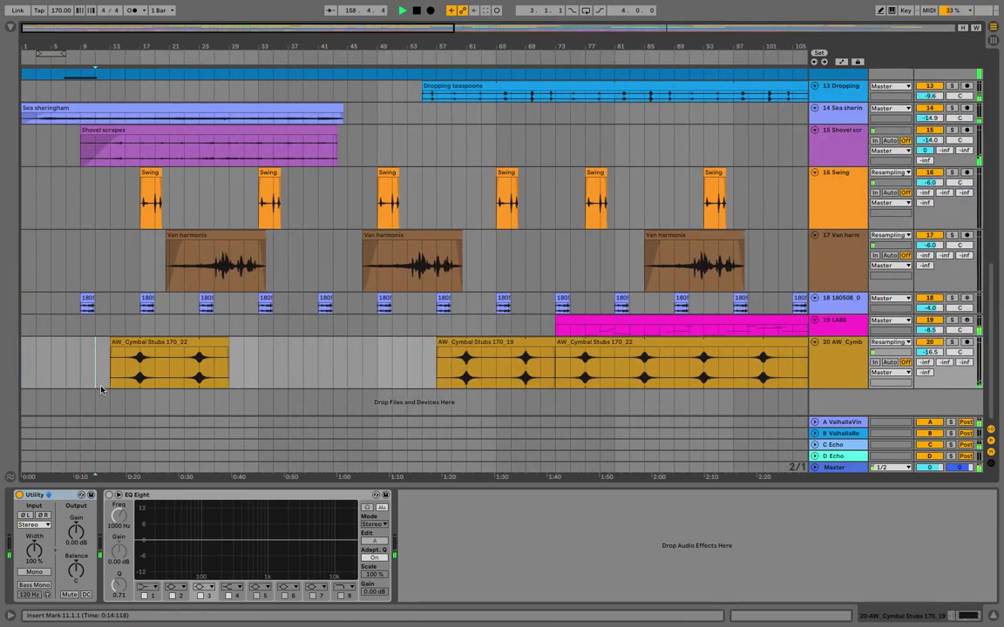
pyautogui.click(112, 379)
pyautogui.moveTo(246, 5)
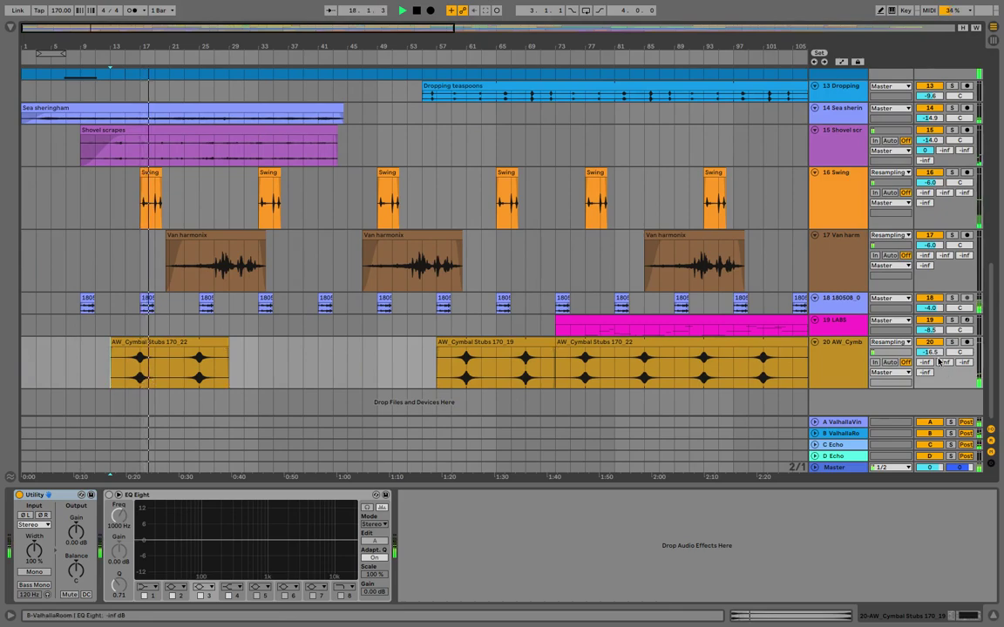
# Deactivate the two active intro clips on the 808 Bass track, starting at bars 31 and 41
pyautogui.scroll(8, 229, 348)
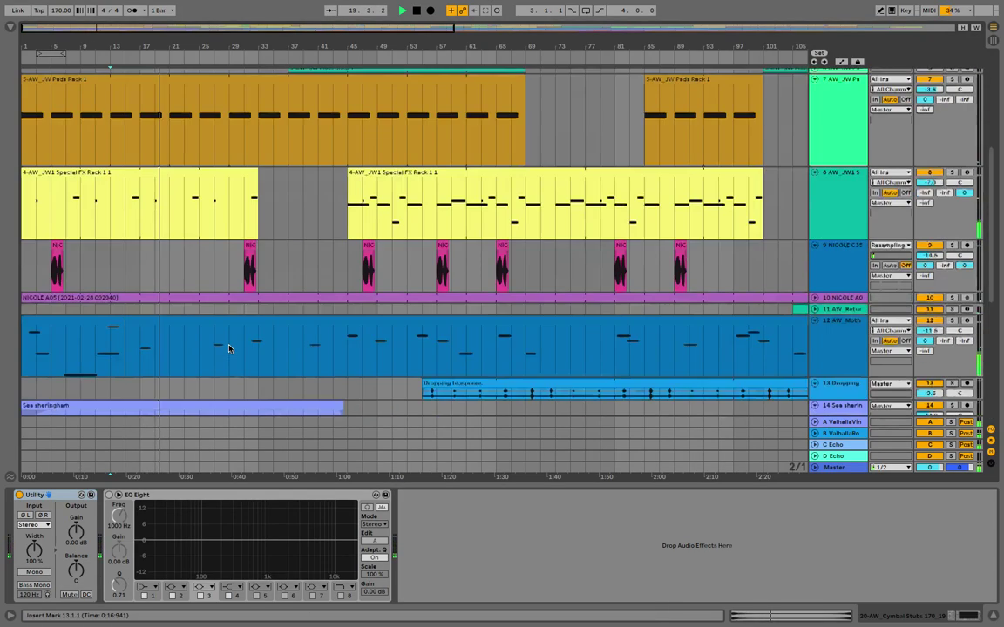
pyautogui.scroll(4, 229, 348)
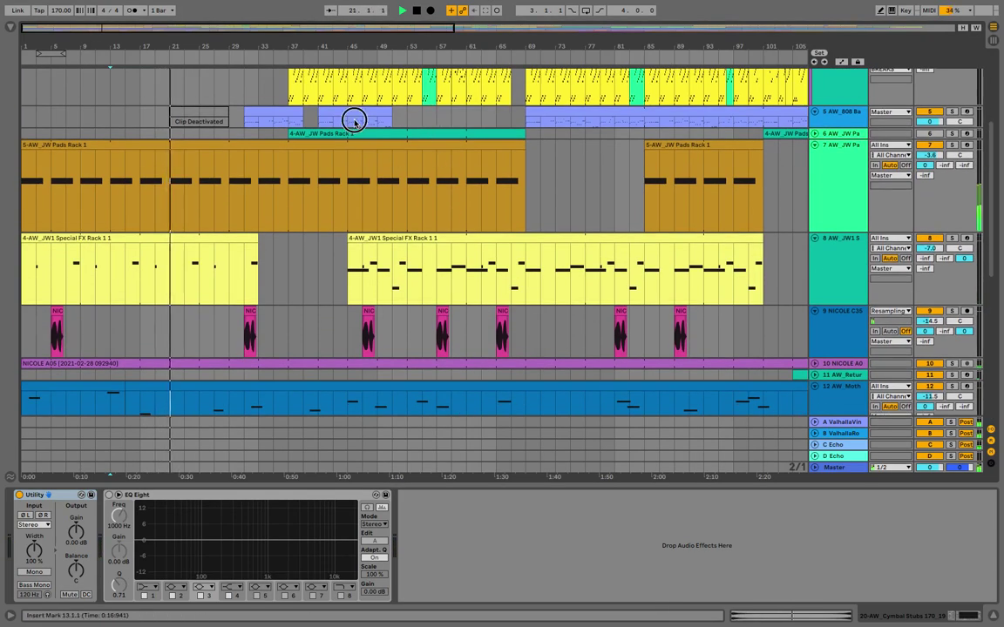
pyautogui.click(355, 122)
pyautogui.click(350, 111)
pyautogui.press('0')
pyautogui.click(271, 110)
pyautogui.press('0')
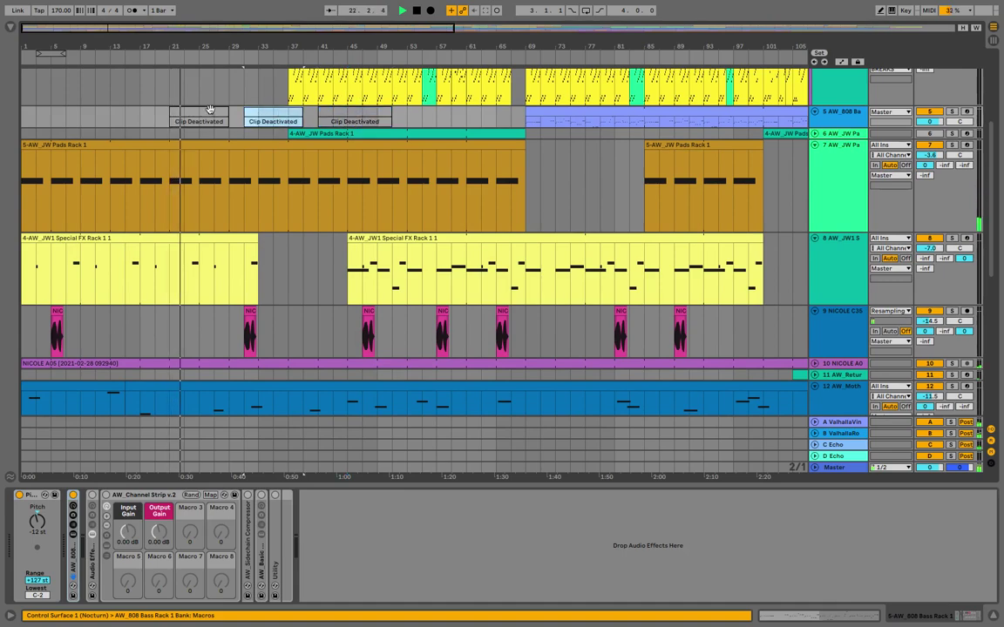
pyautogui.scroll(-1, 291, 208)
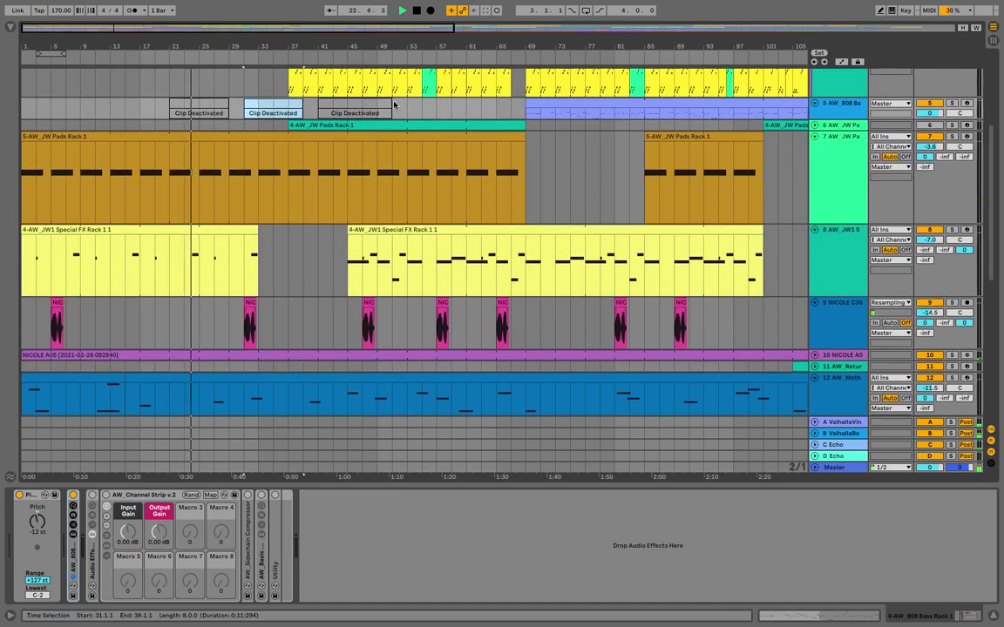
# Shorten the first AW_Cymbal Stubs clip so it ends at bar 21
pyautogui.scroll(-10, 394, 104)
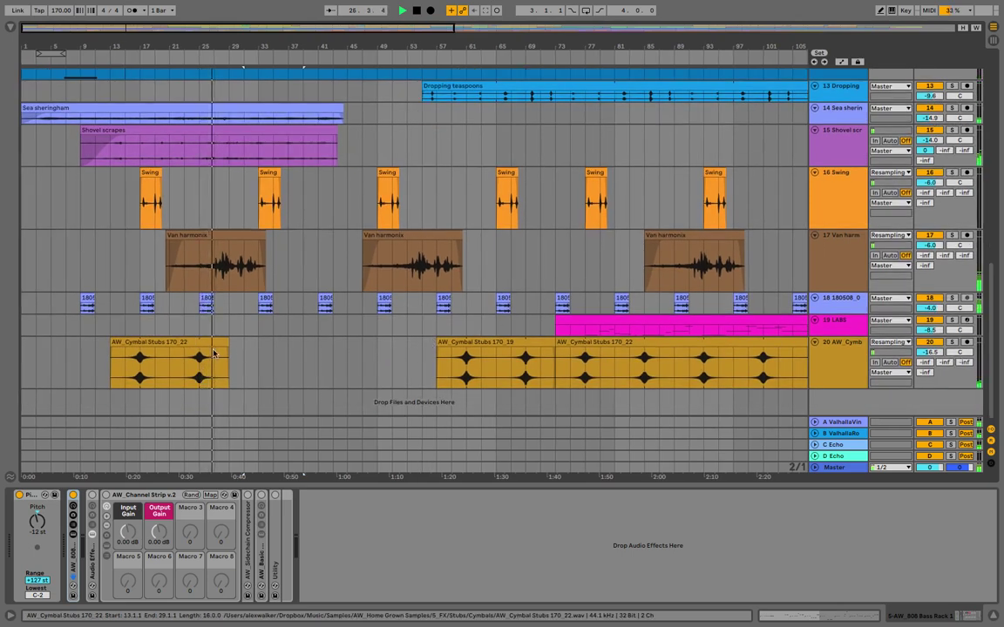
pyautogui.moveTo(228, 342); pyautogui.dragTo(169, 342)
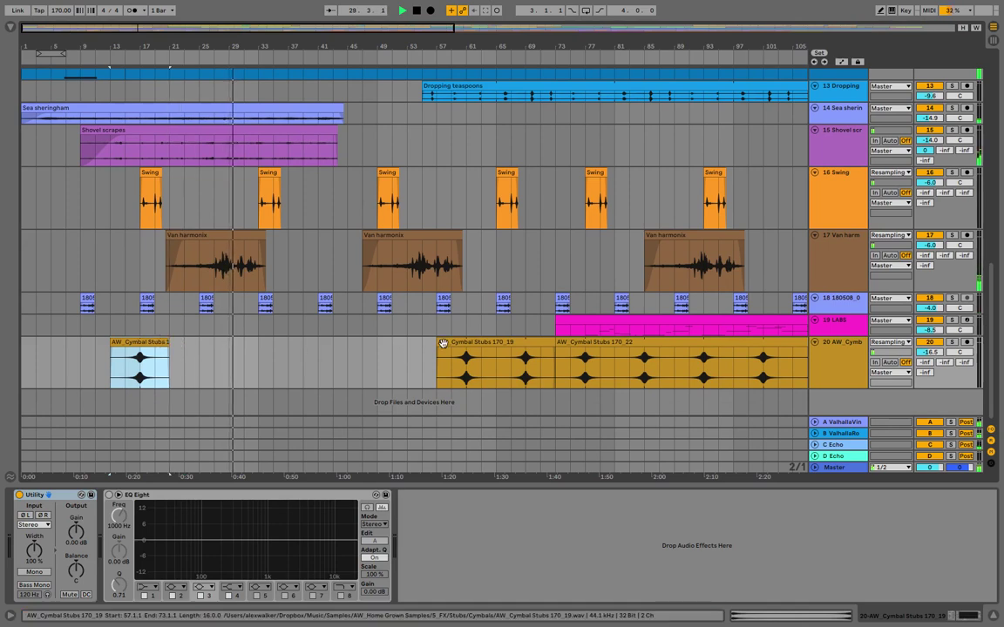
# Try extending the start of the second AW_Cymbal Stubs clip back to bar 33
pyautogui.moveTo(440, 342); pyautogui.dragTo(259, 353)
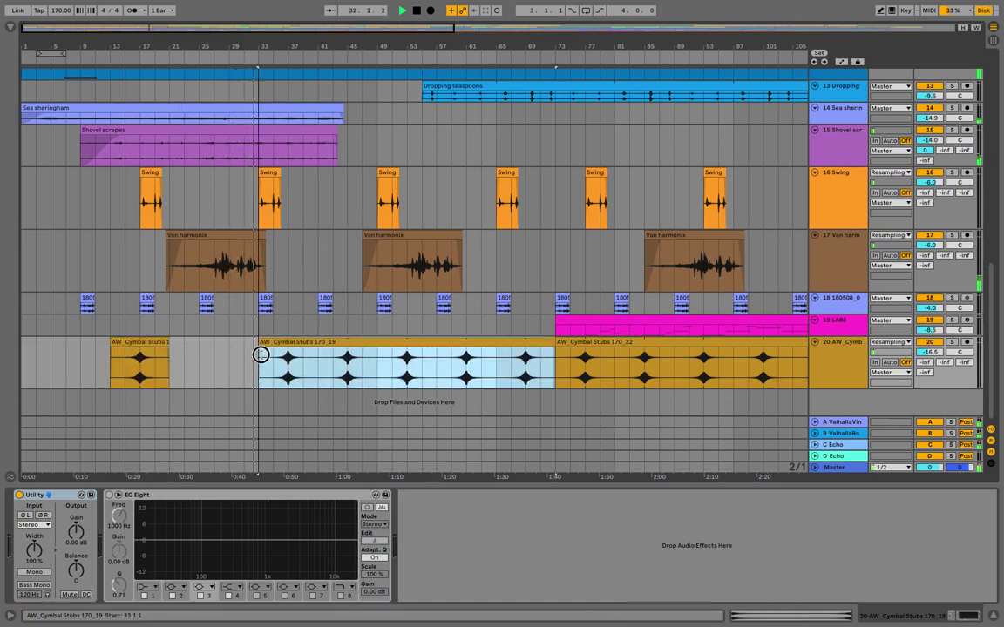
pyautogui.hotkey('ctrl', 'z')
pyautogui.hotkey('ctrl', 'z')
pyautogui.scroll(10, 260, 354)
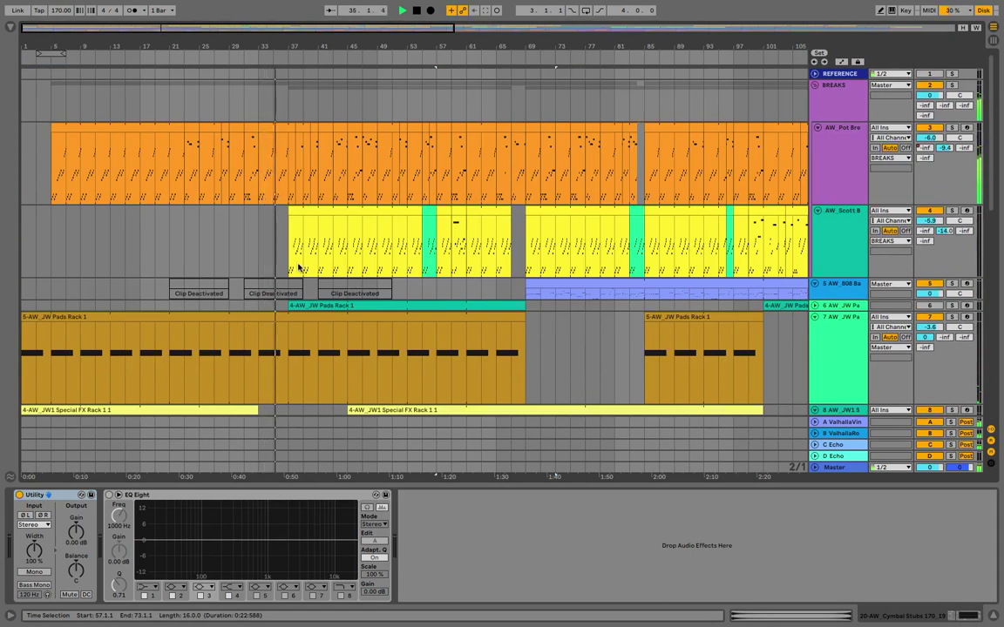
pyautogui.click(781, 7)
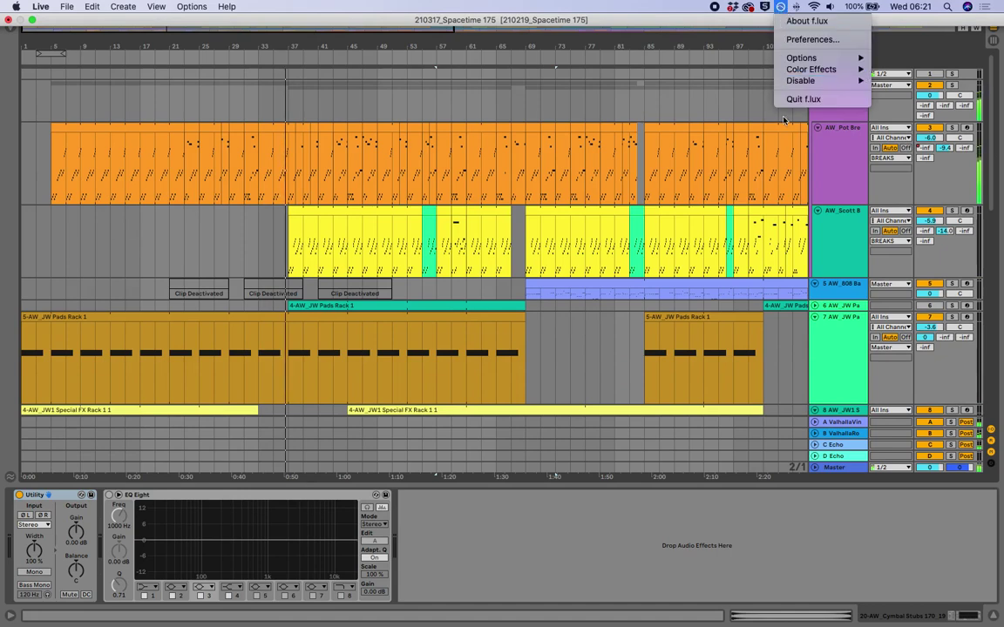
pyautogui.click(893, 92)
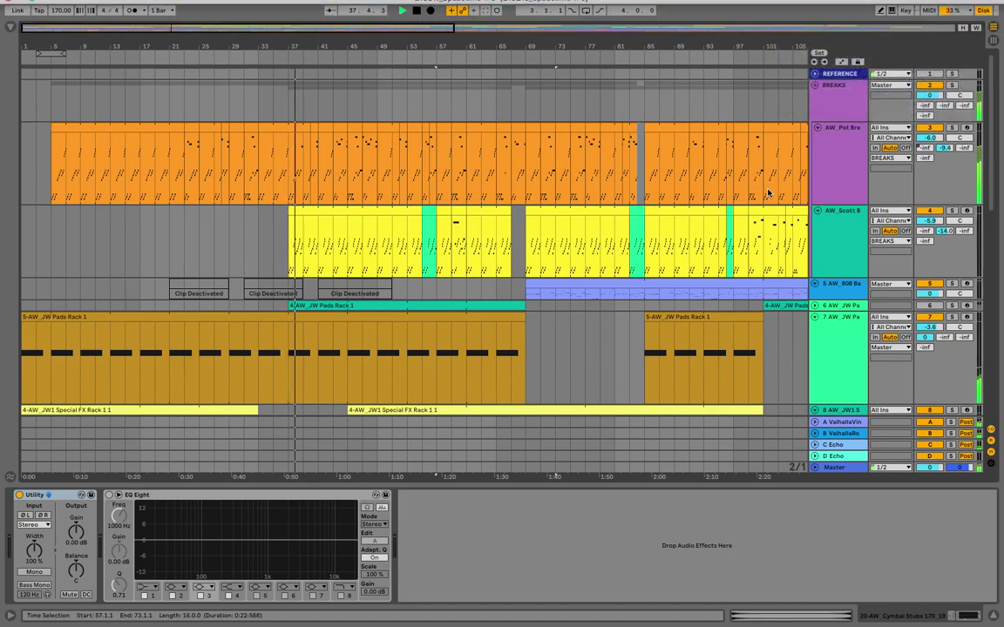
# Fit the whole arrangement in the view with the device area hidden, and save the Set
pyautogui.press('h')
pyautogui.press('w')
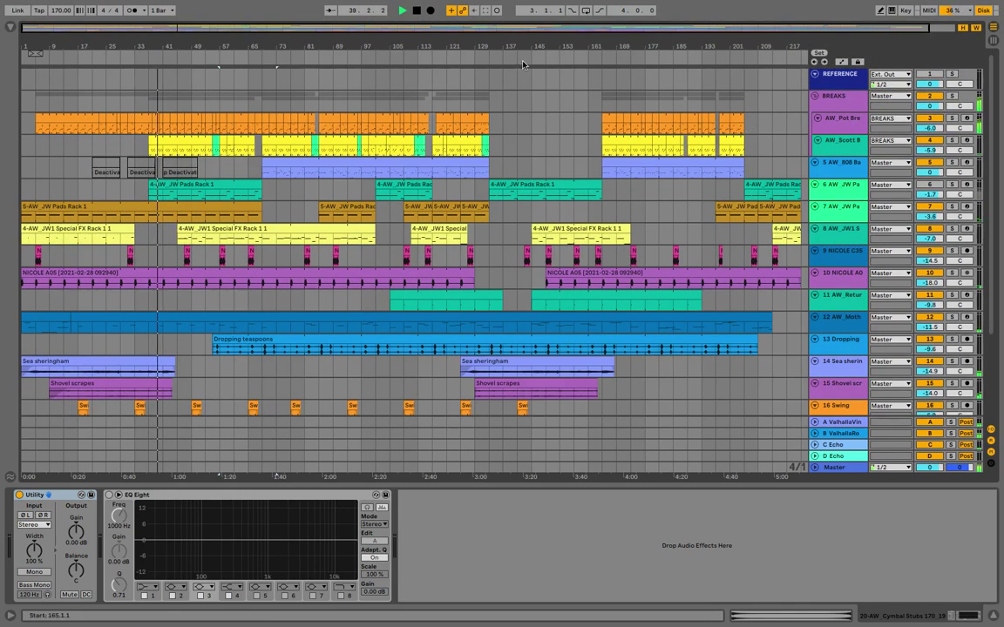
pyautogui.moveTo(519, 49); pyautogui.dragTo(455, 37)
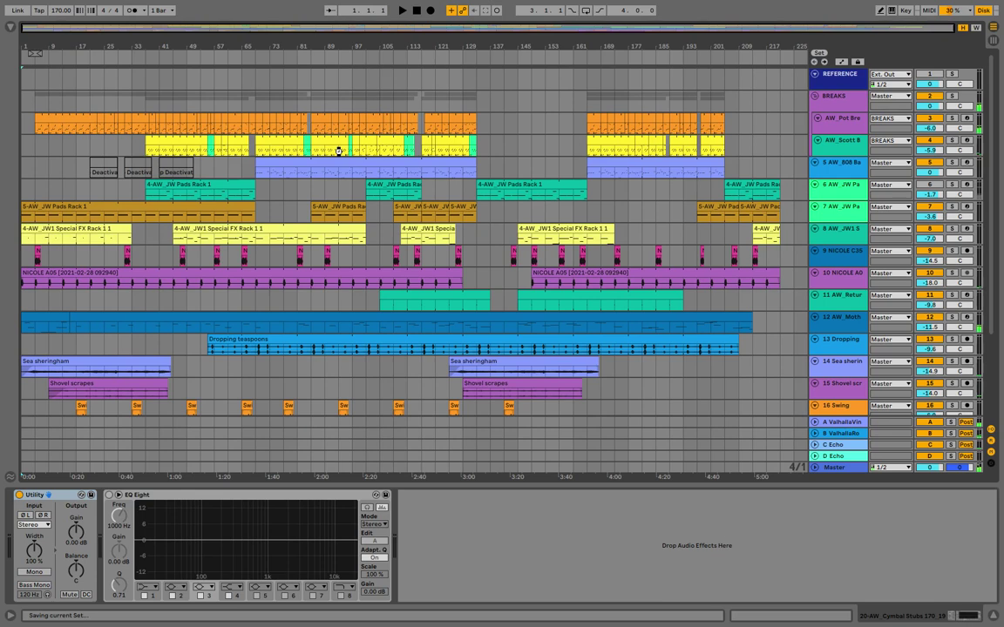
pyautogui.press('alt+super+l')
# Play the song from around bar 79 and check the track and Master levels in the Session View mixer
pyautogui.click(295, 60)
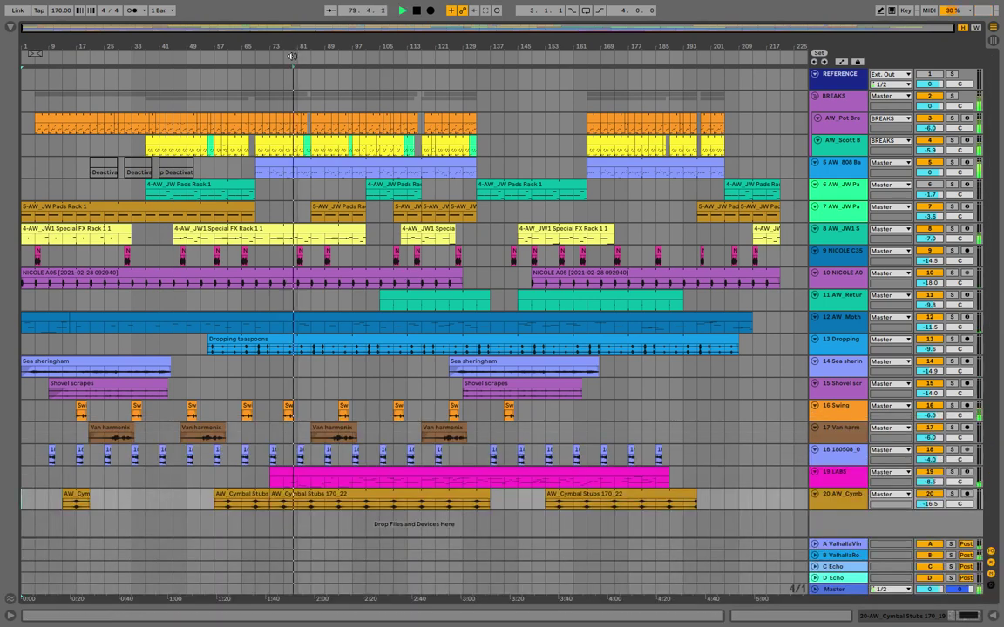
pyautogui.press('Tab')
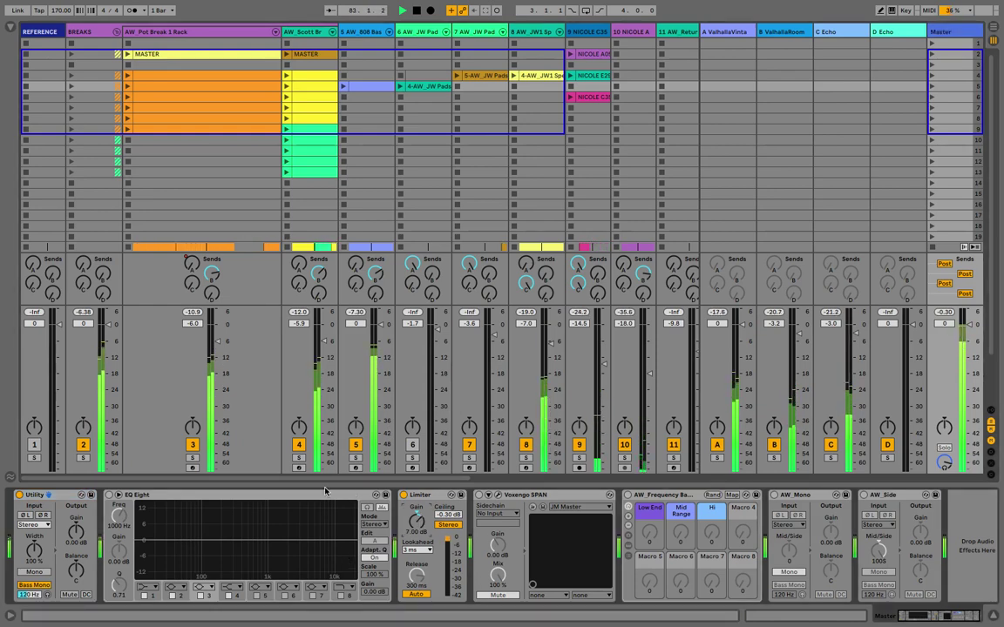
pyautogui.press('XF86AudioLowerVolume')
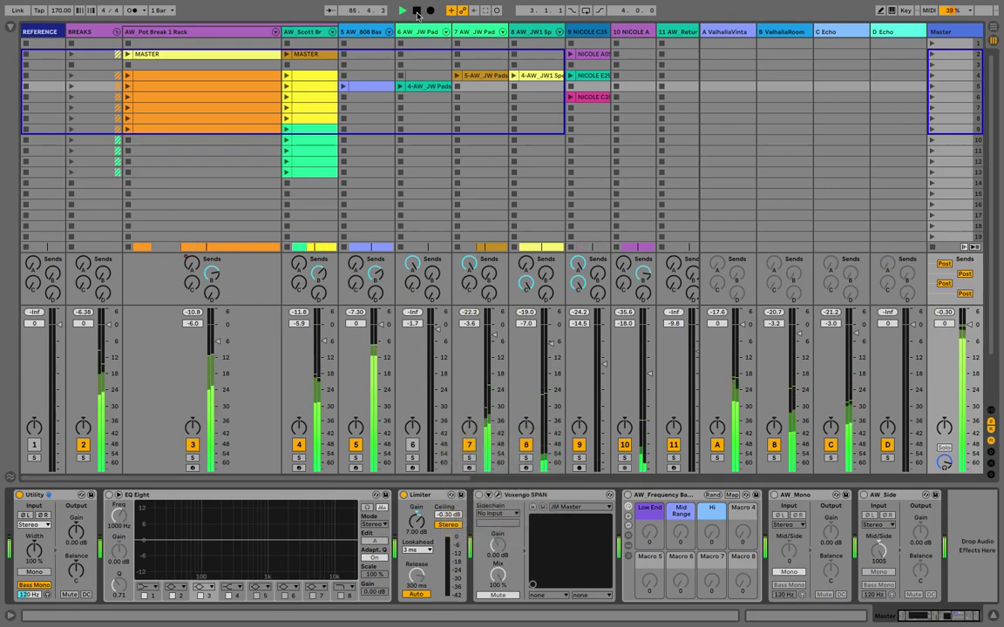
pyautogui.press('space')
pyautogui.press('Tab')
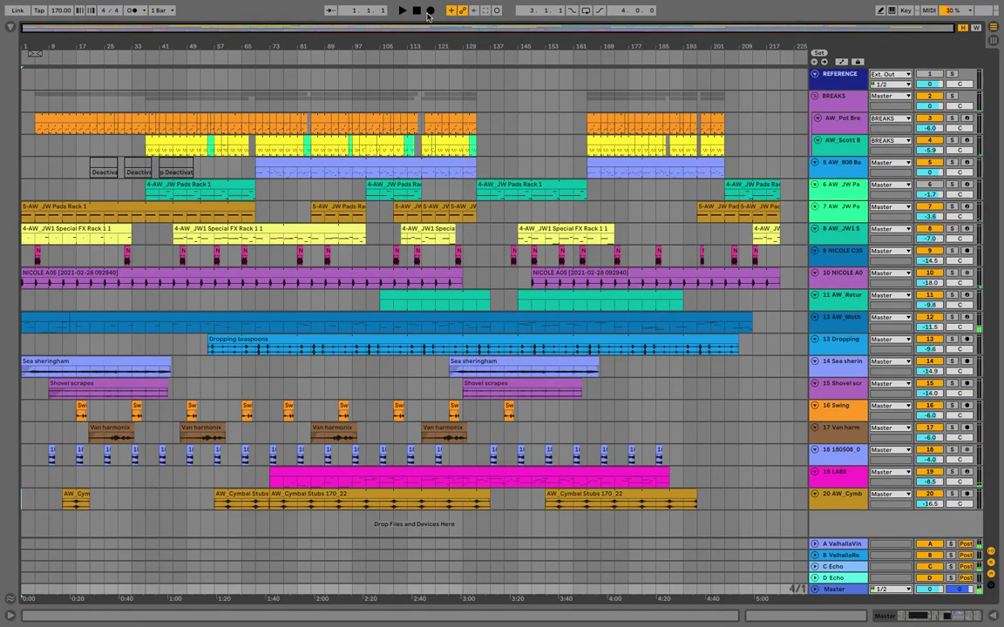
# Export the Master track as an MP3 named 210317_Spacetime 175.mp3 in the Release folder
pyautogui.click(66, 6)
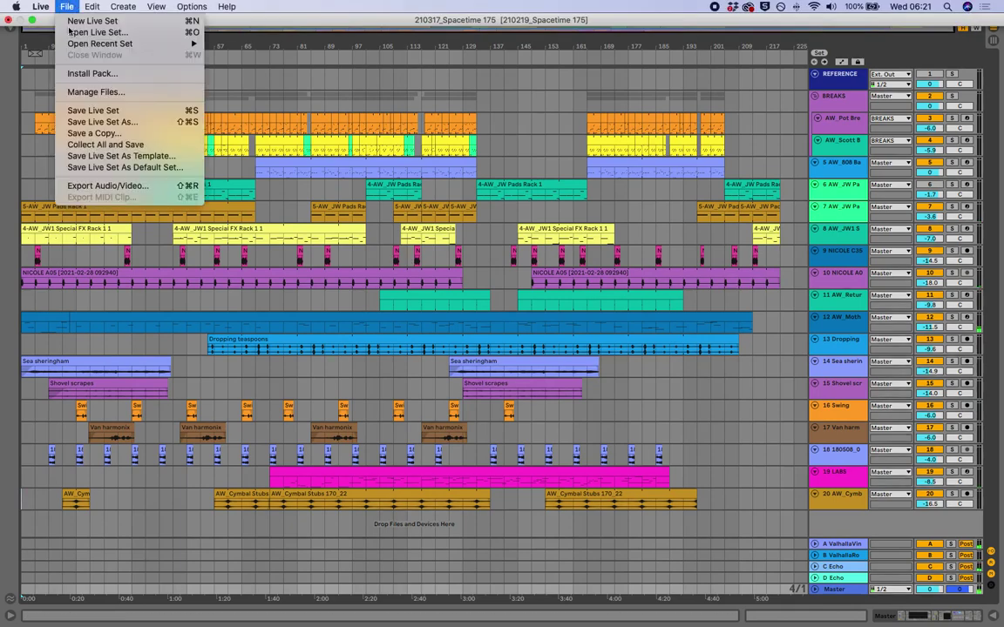
pyautogui.click(81, 186)
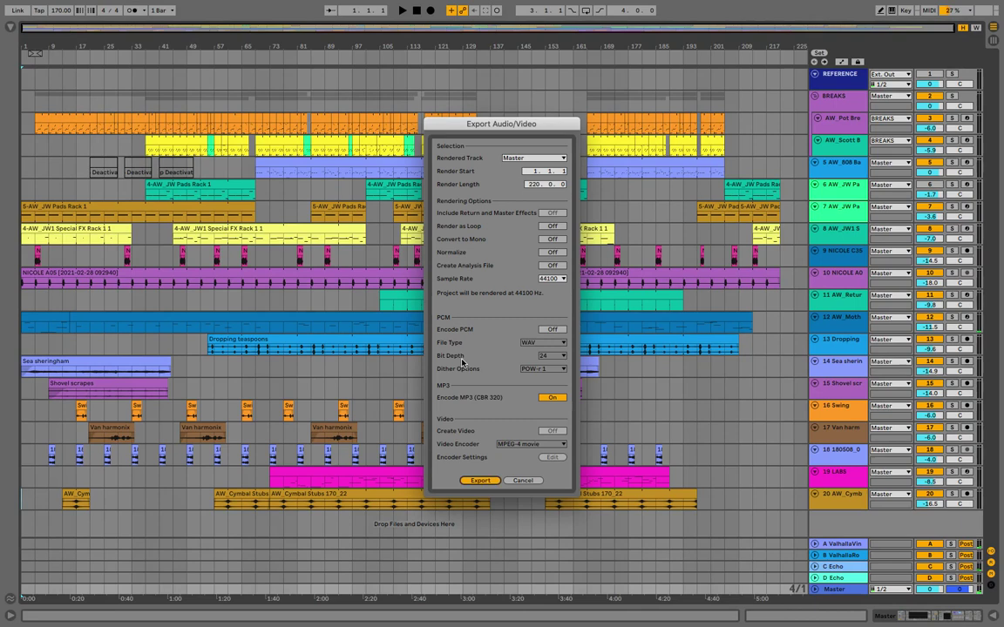
pyautogui.press('Return')
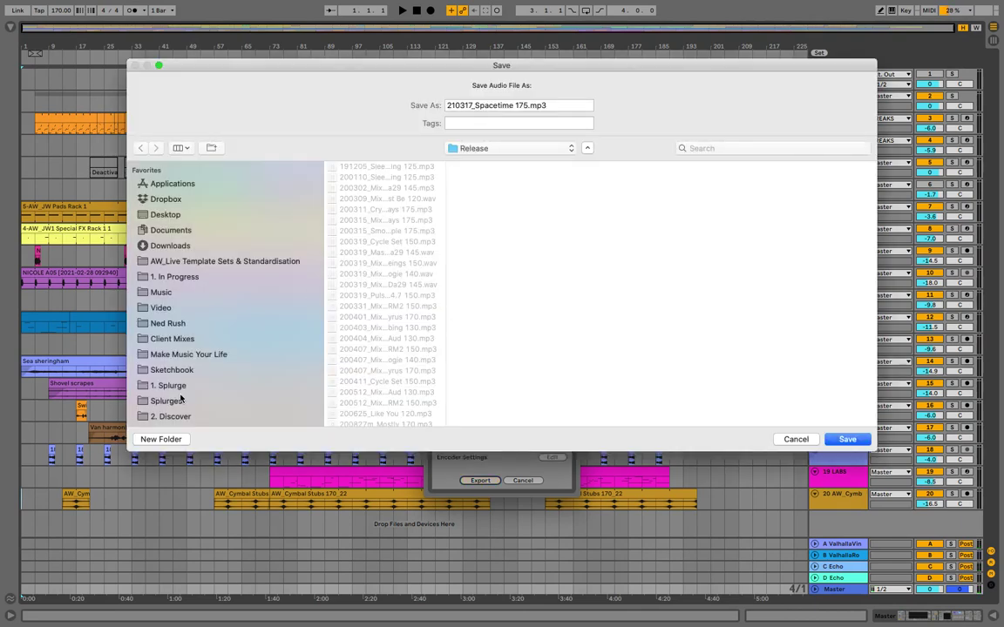
pyautogui.click(849, 440)
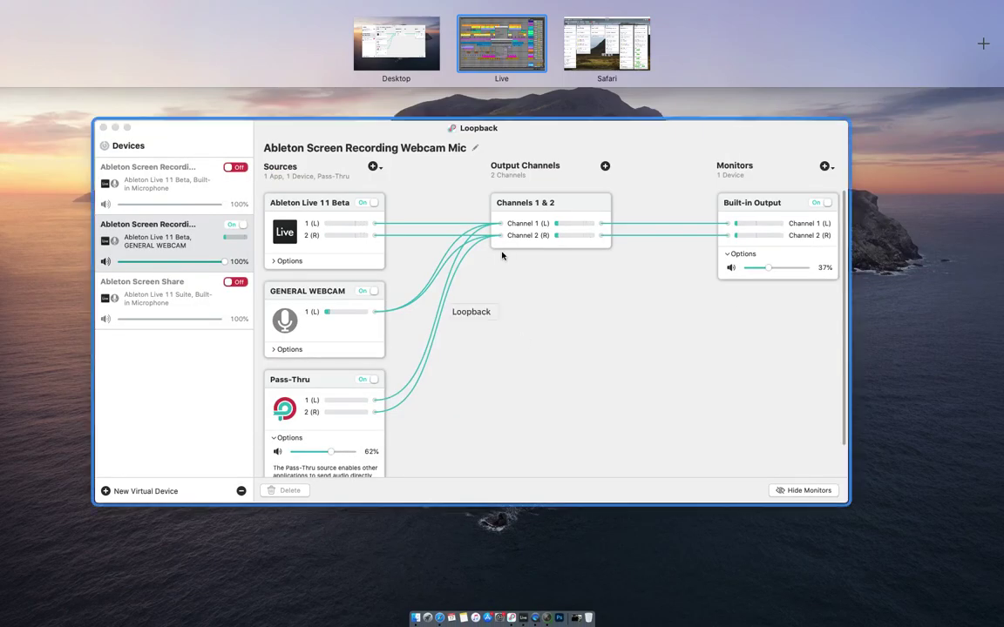
pyautogui.click(502, 342)
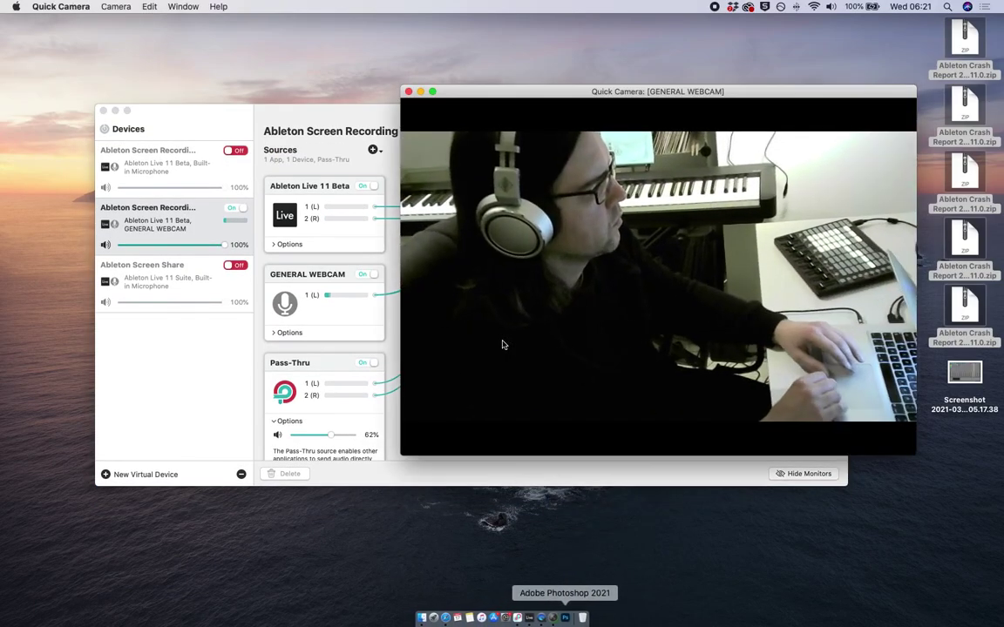